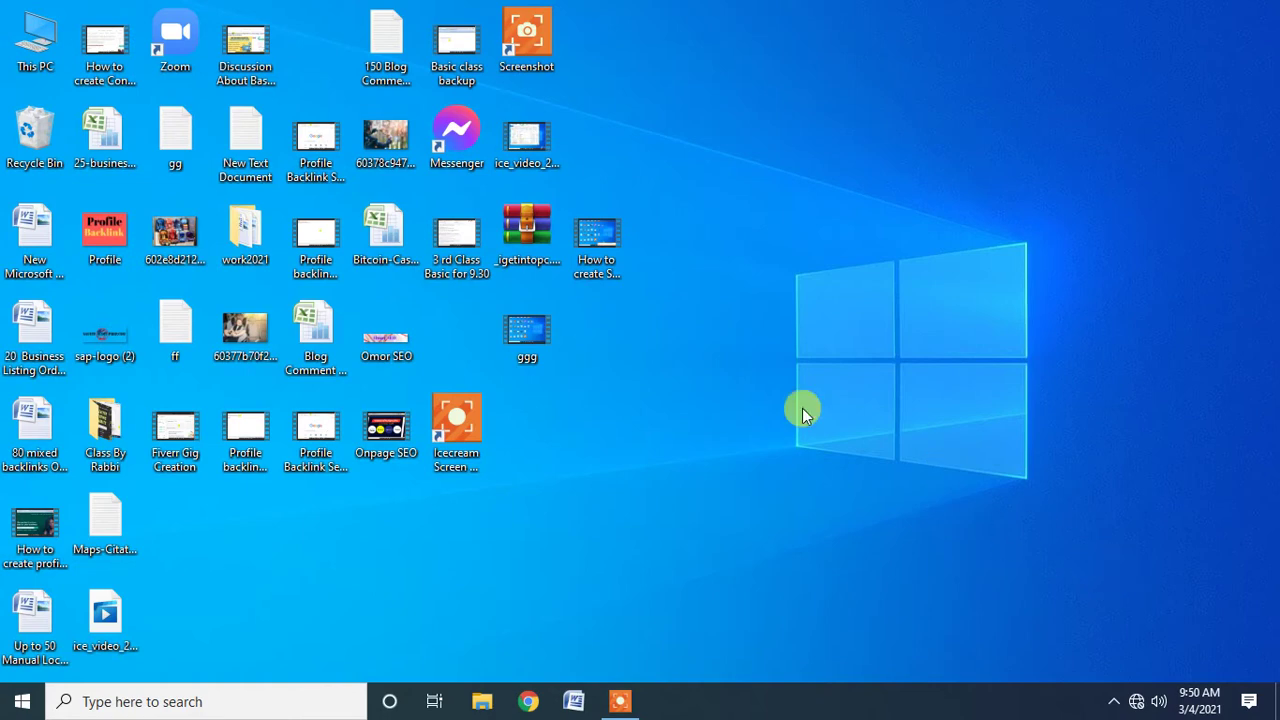
Refresh the Windows desktop twice from its right-click menu.
right_click(901, 61)
click(938, 118)
right_click(848, 89)
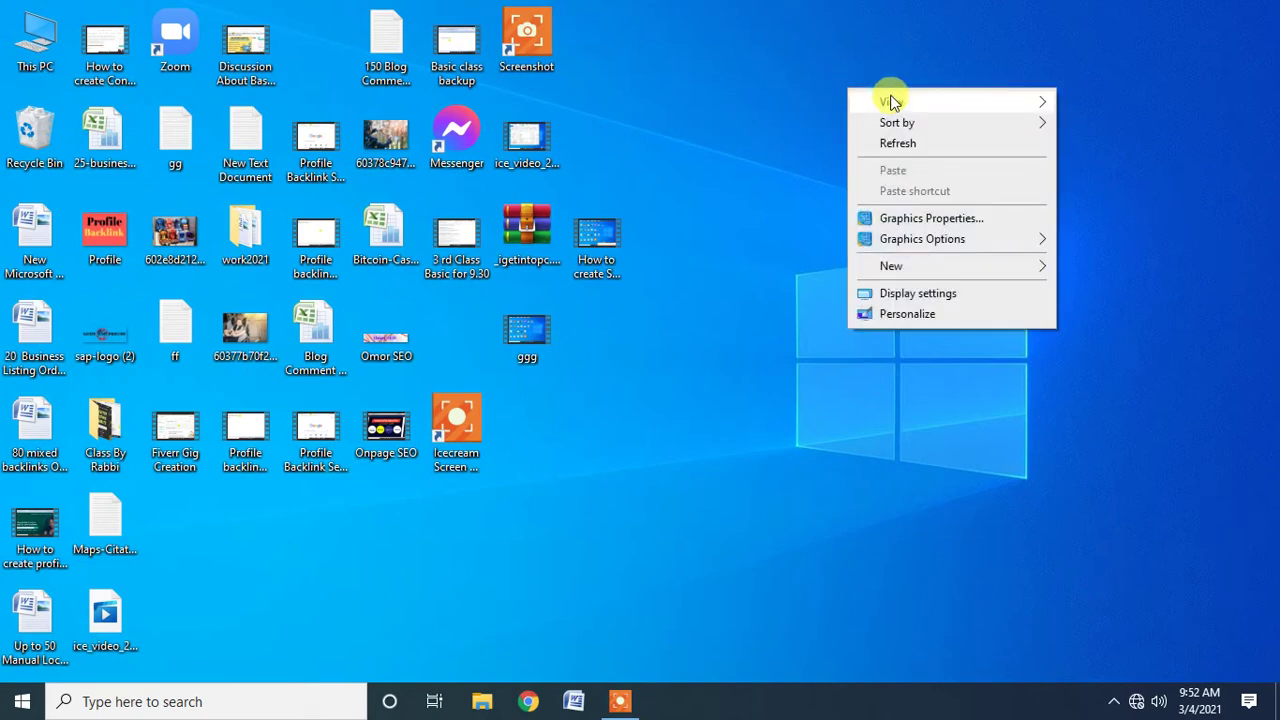
click(912, 146)
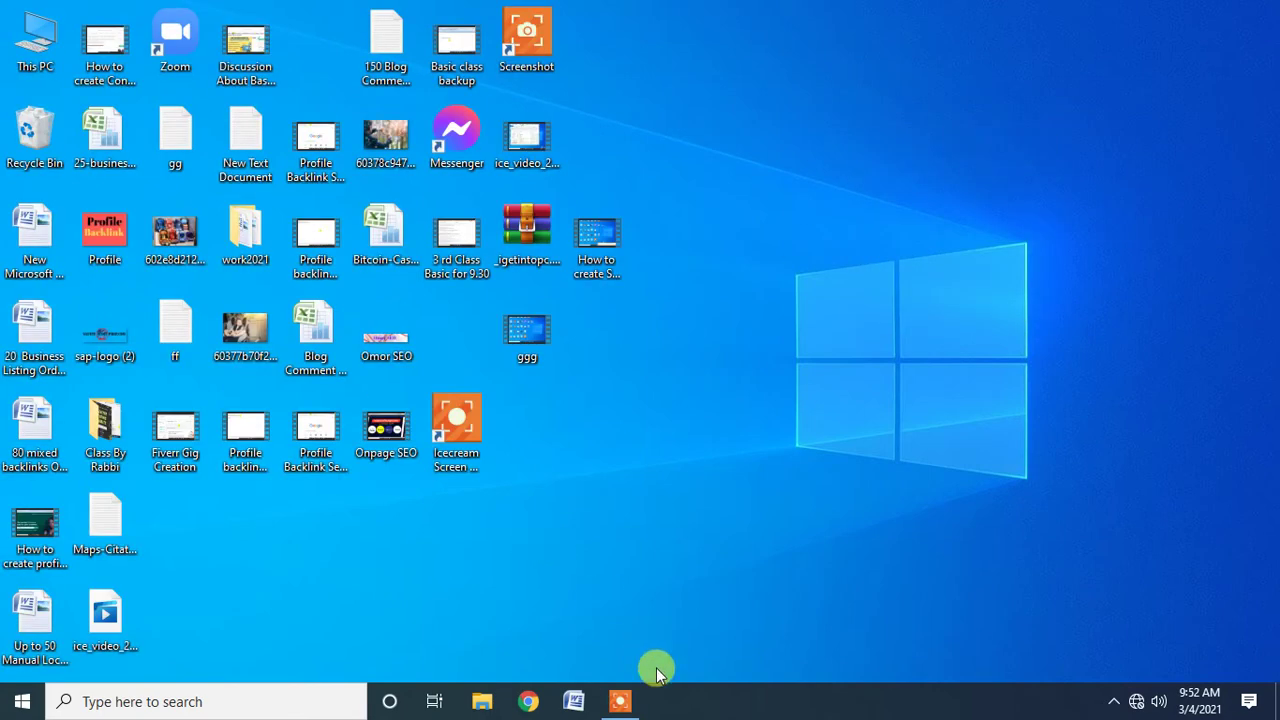
Disconnect and reconnect ONE DIRECTION IT INSTITUTE twice, setting it to connect automatically.
click(533, 704)
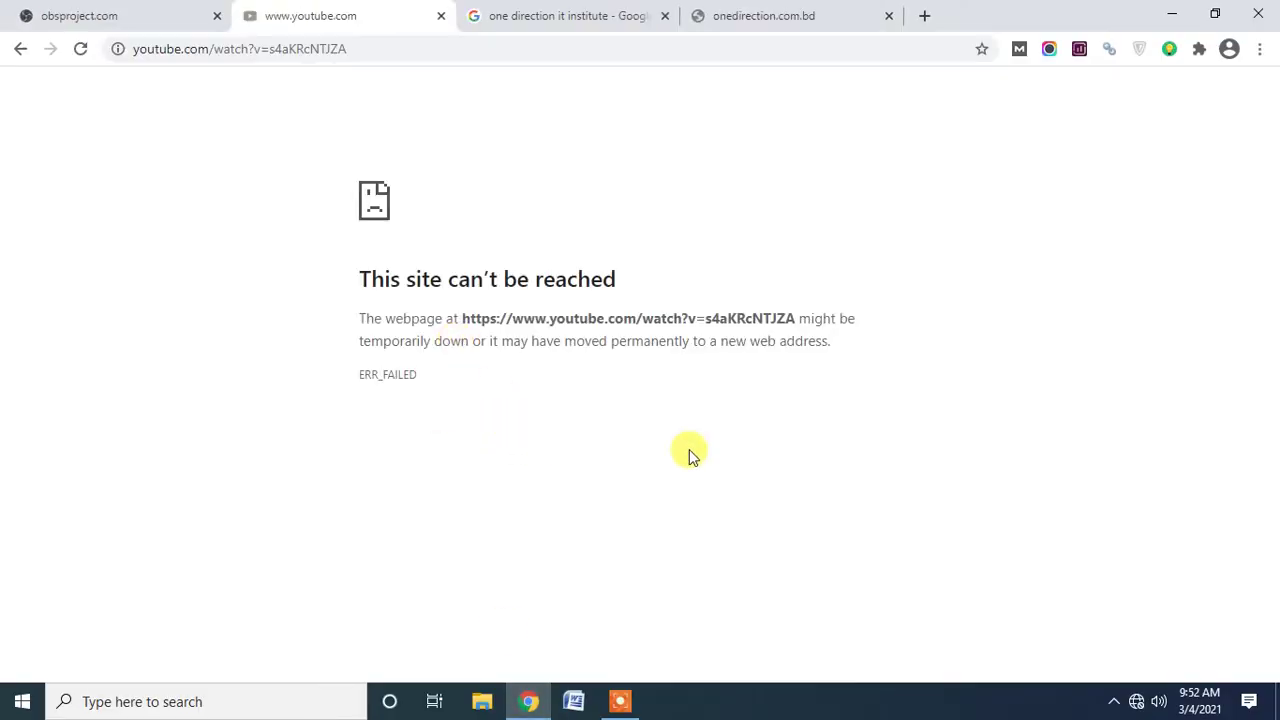
click(1137, 704)
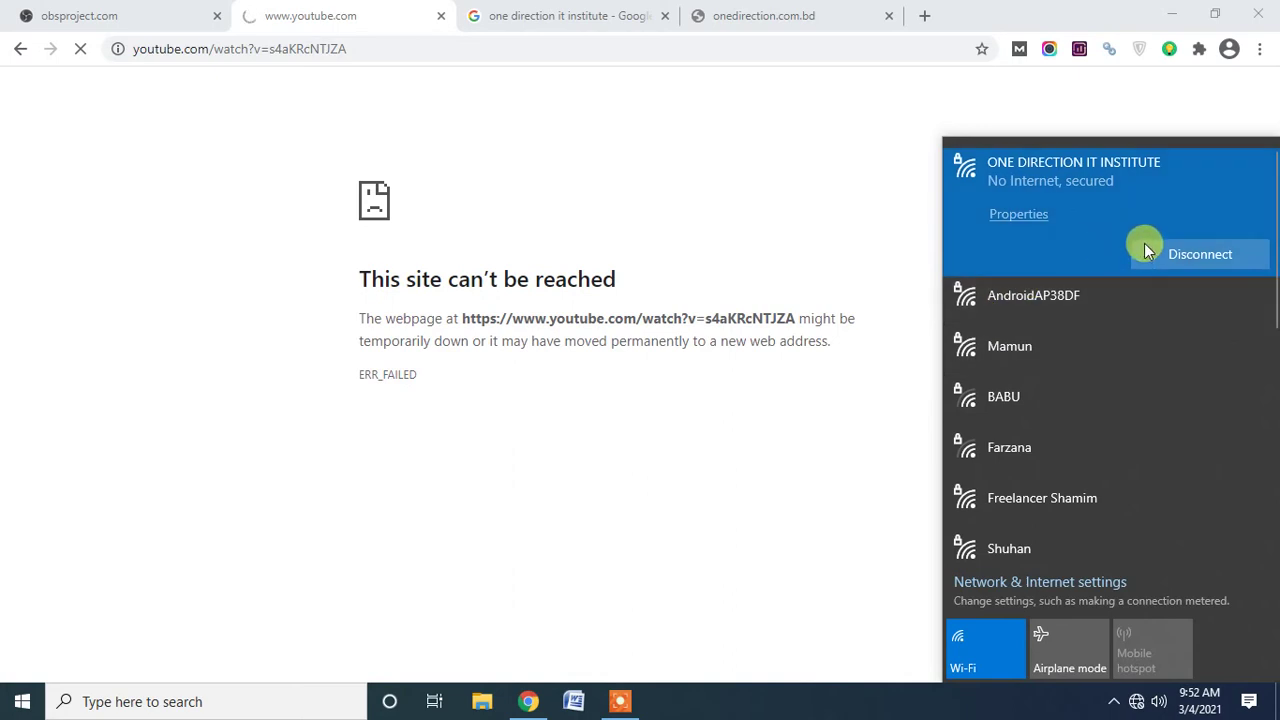
click(1229, 262)
click(1091, 214)
click(1172, 252)
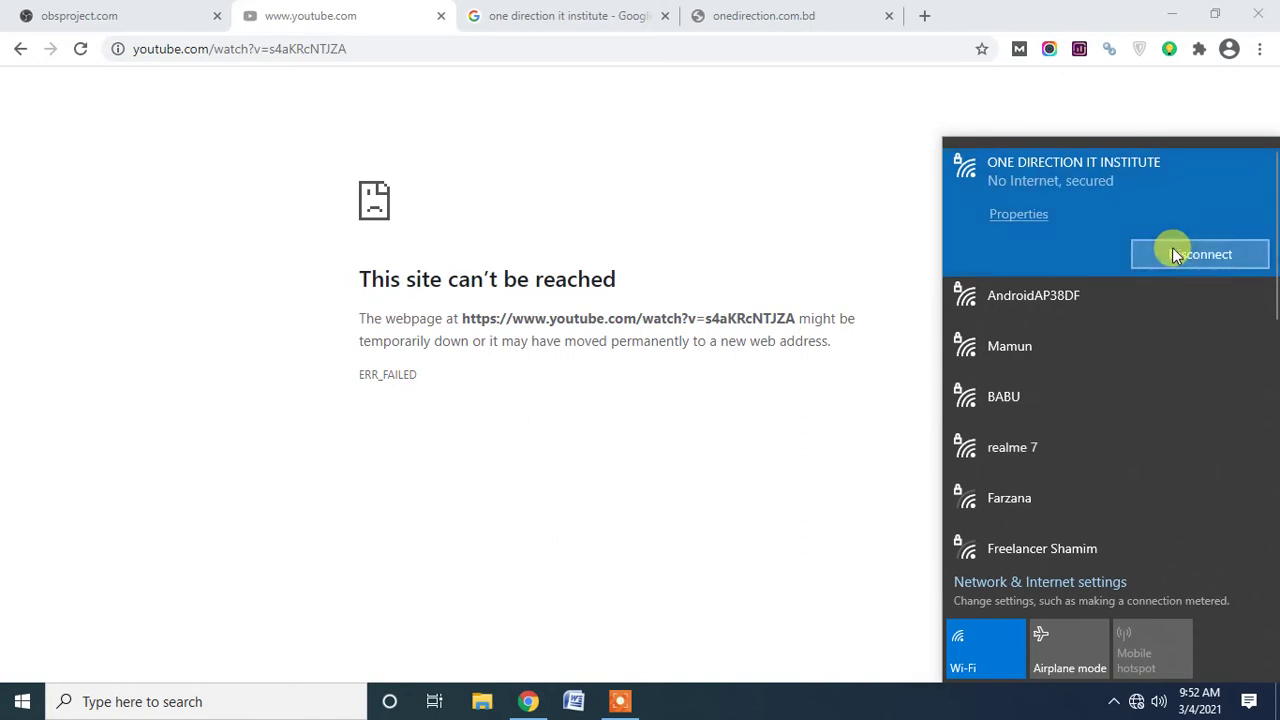
click(1176, 254)
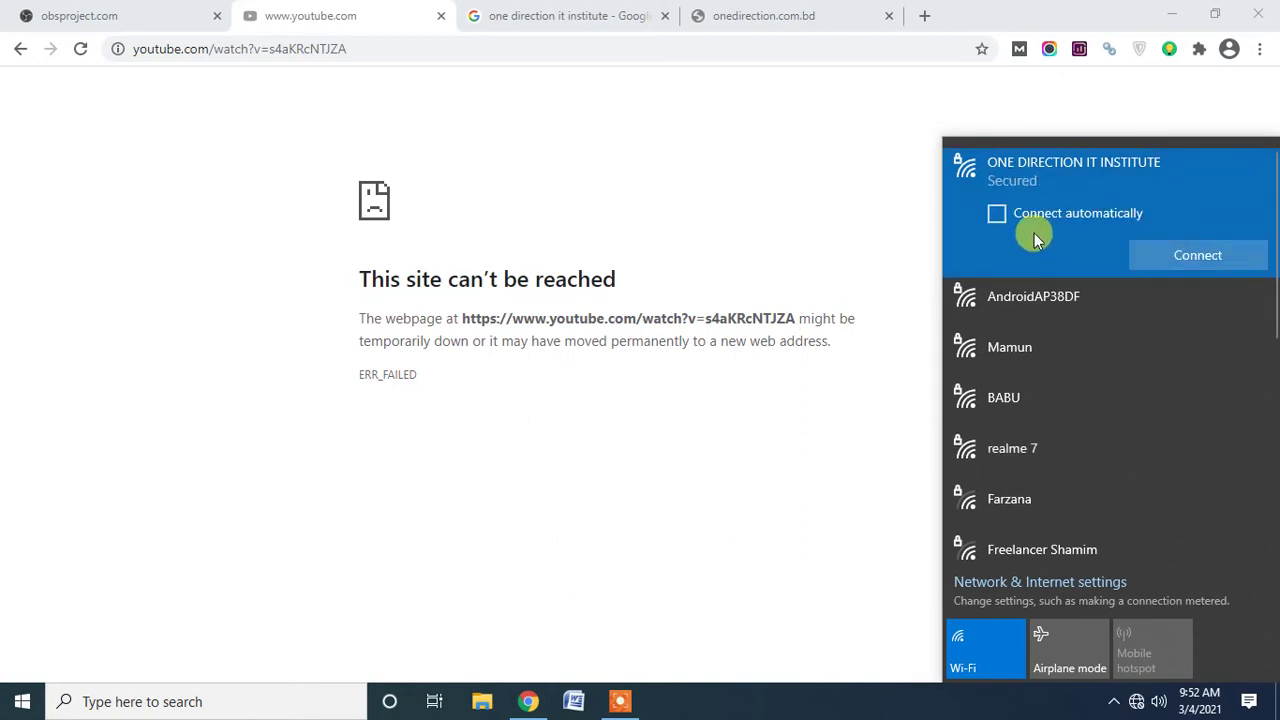
click(1178, 257)
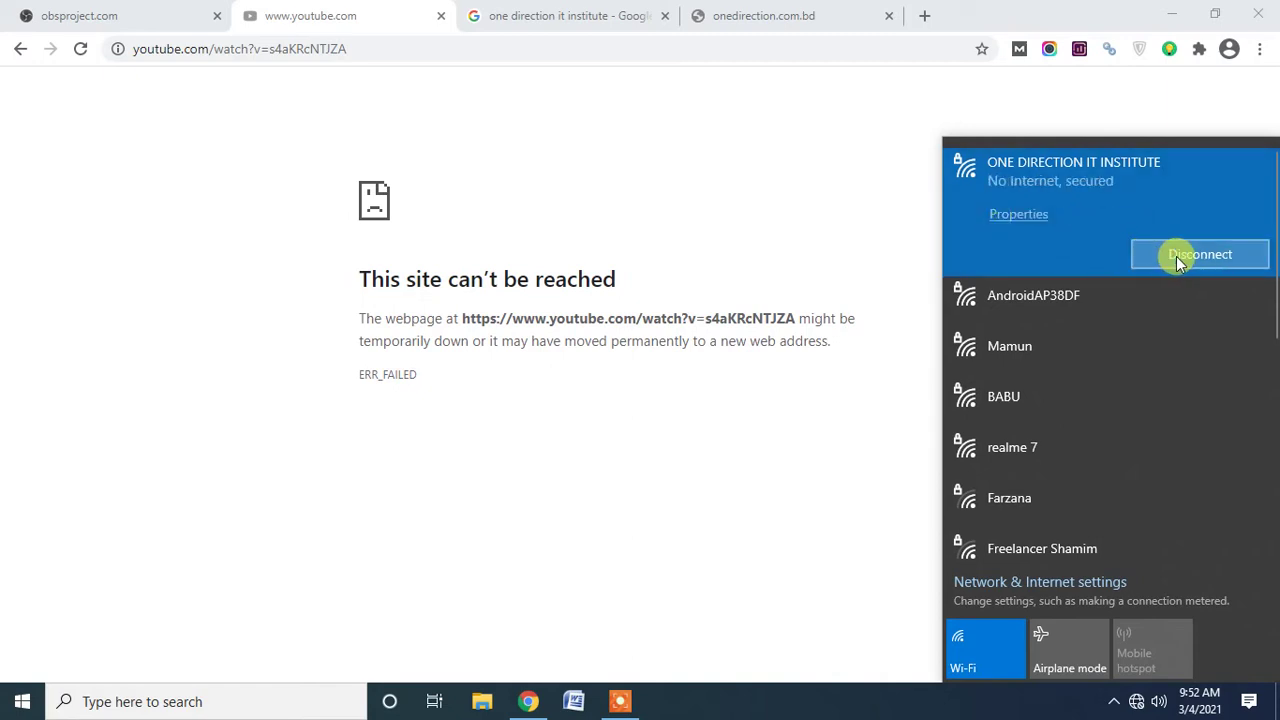
click(896, 498)
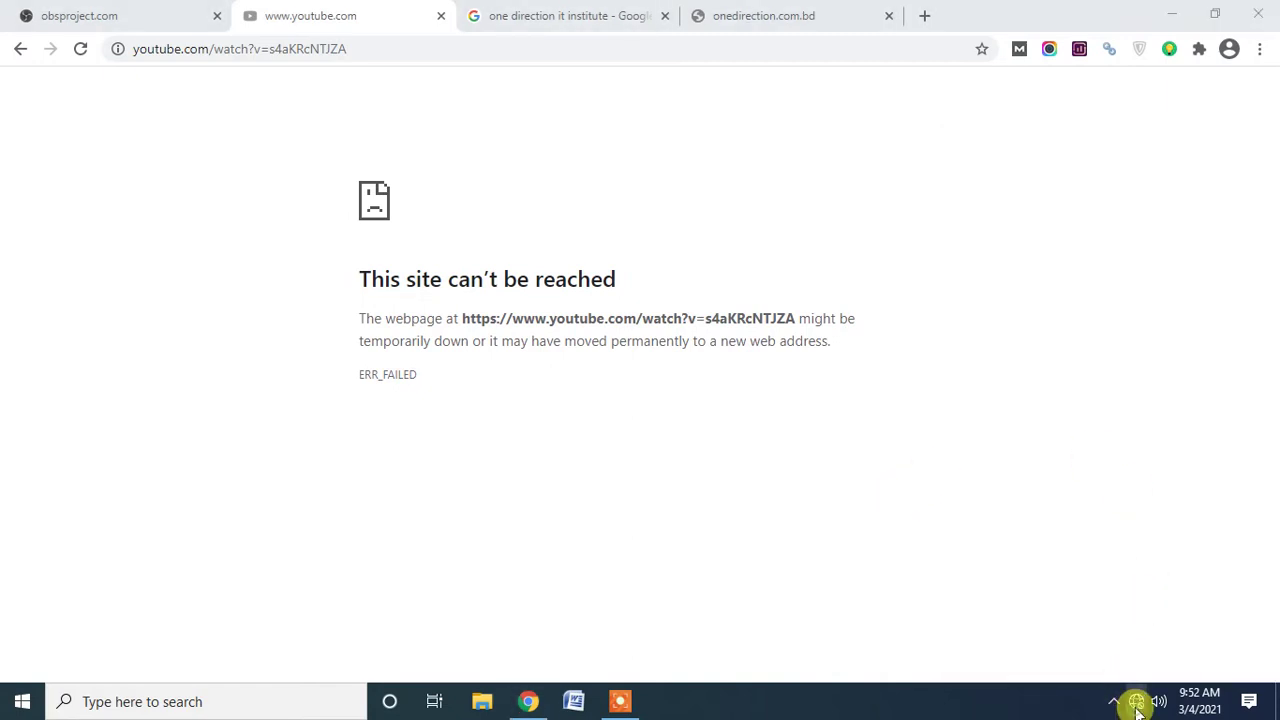
Try connecting to another nearby Wi-Fi network from the list.
click(1137, 701)
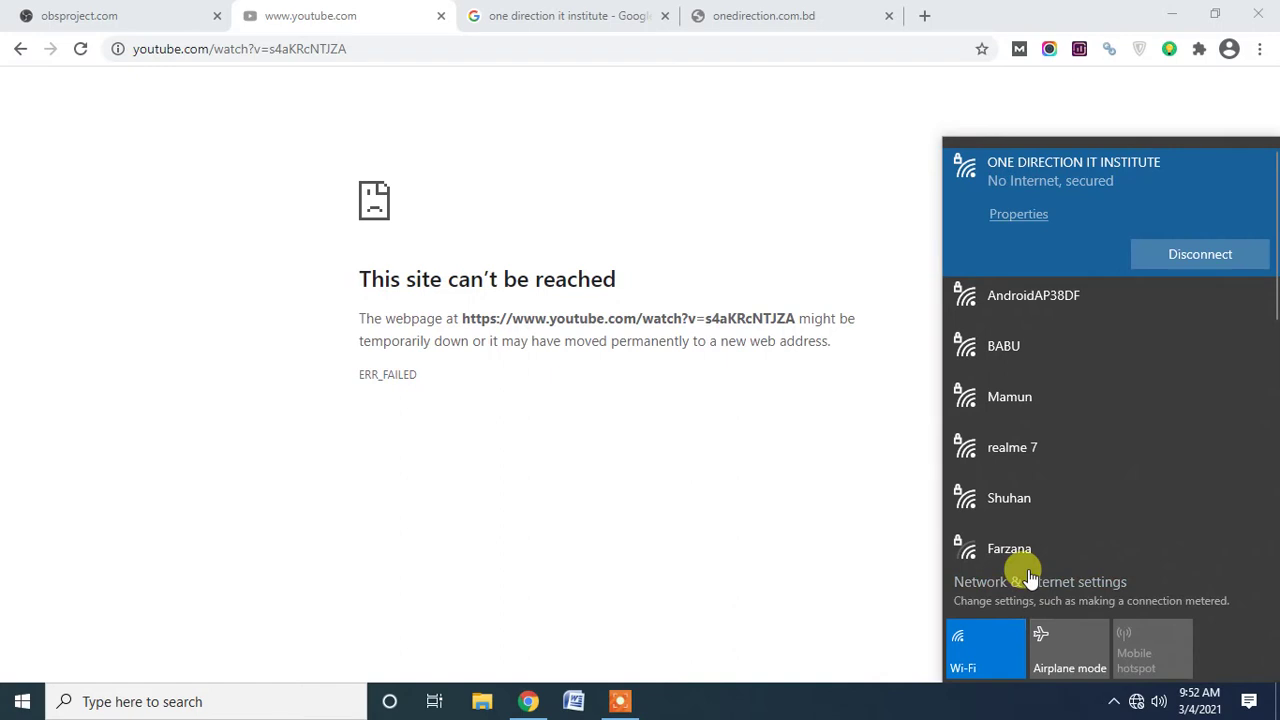
scroll(1058, 538, down, 3)
click(1051, 424)
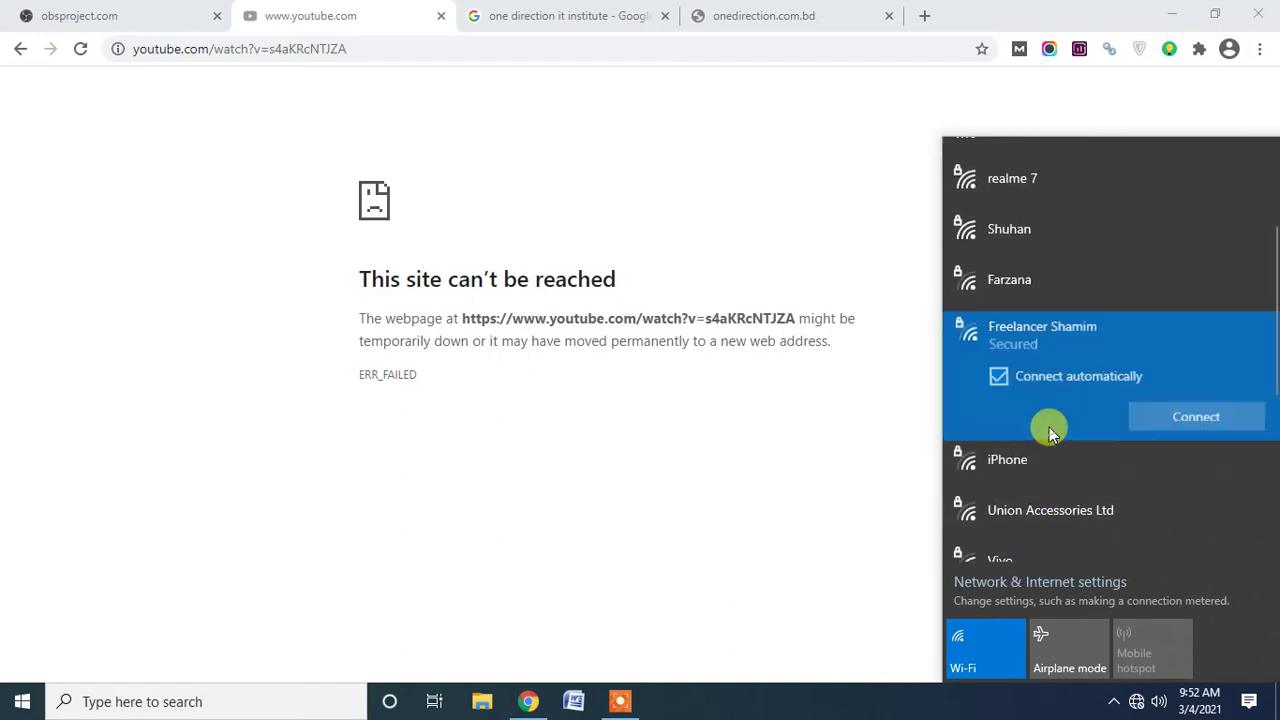
click(1176, 421)
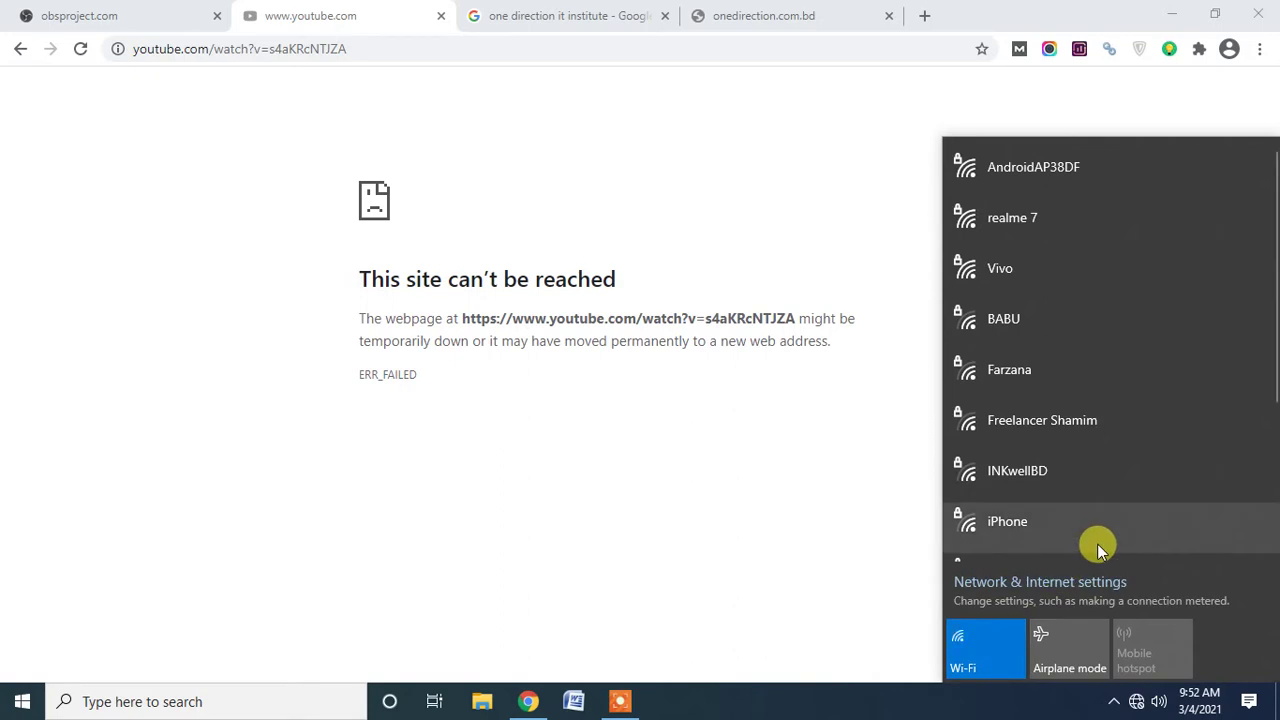
scroll(1097, 548, down, 4)
scroll(1097, 548, up, 3)
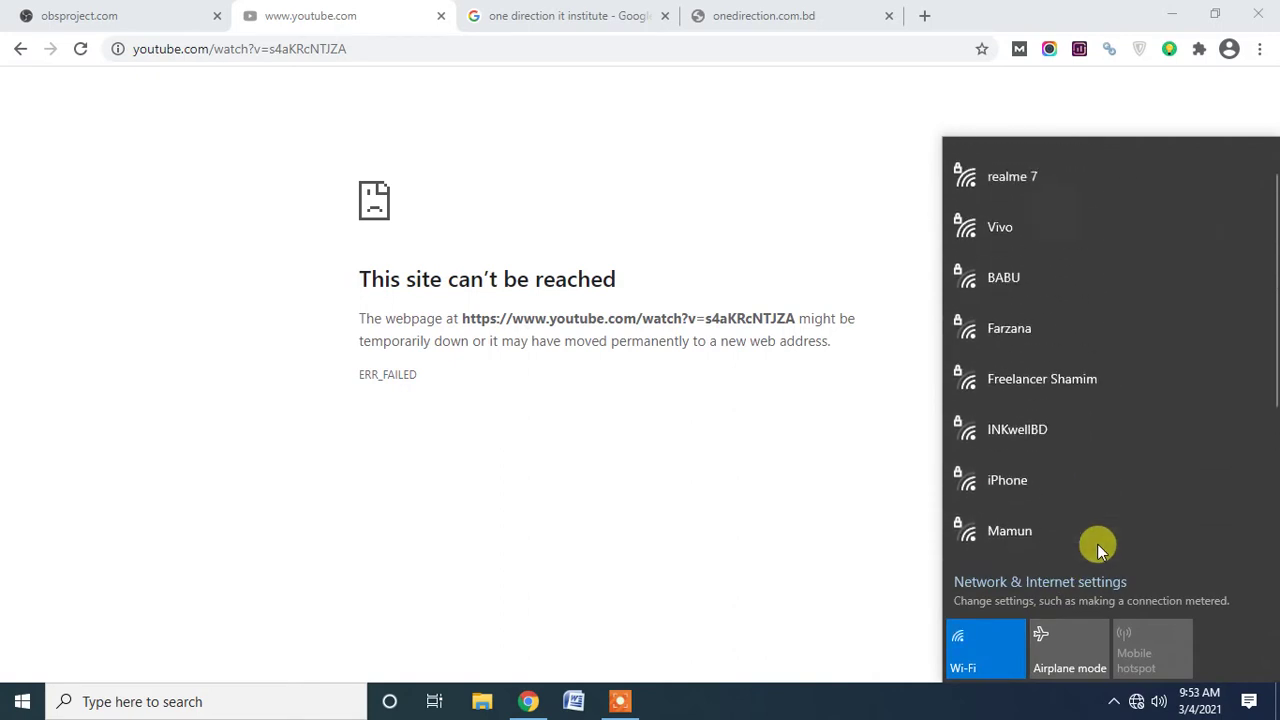
scroll(1097, 545, up, 1)
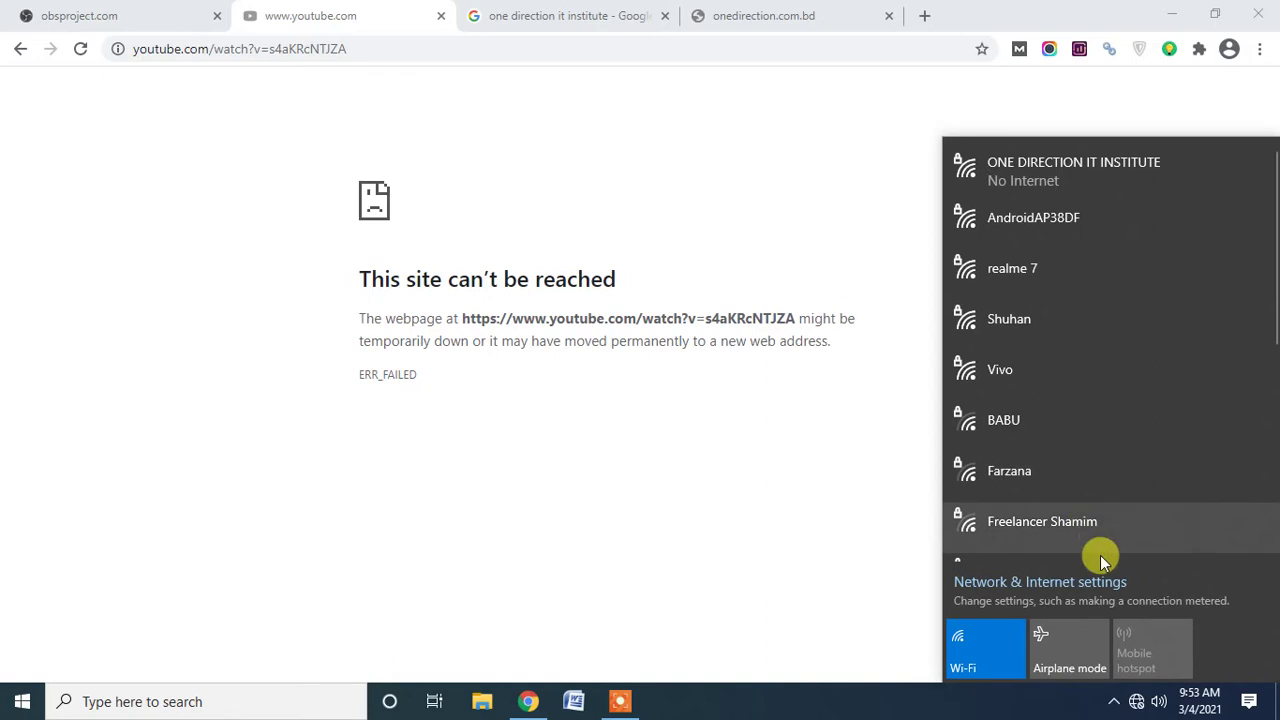
Toggle airplane mode on, turn Wi-Fi back on, and expand ONE DIRECTION IT INSTITUTE.
click(1074, 686)
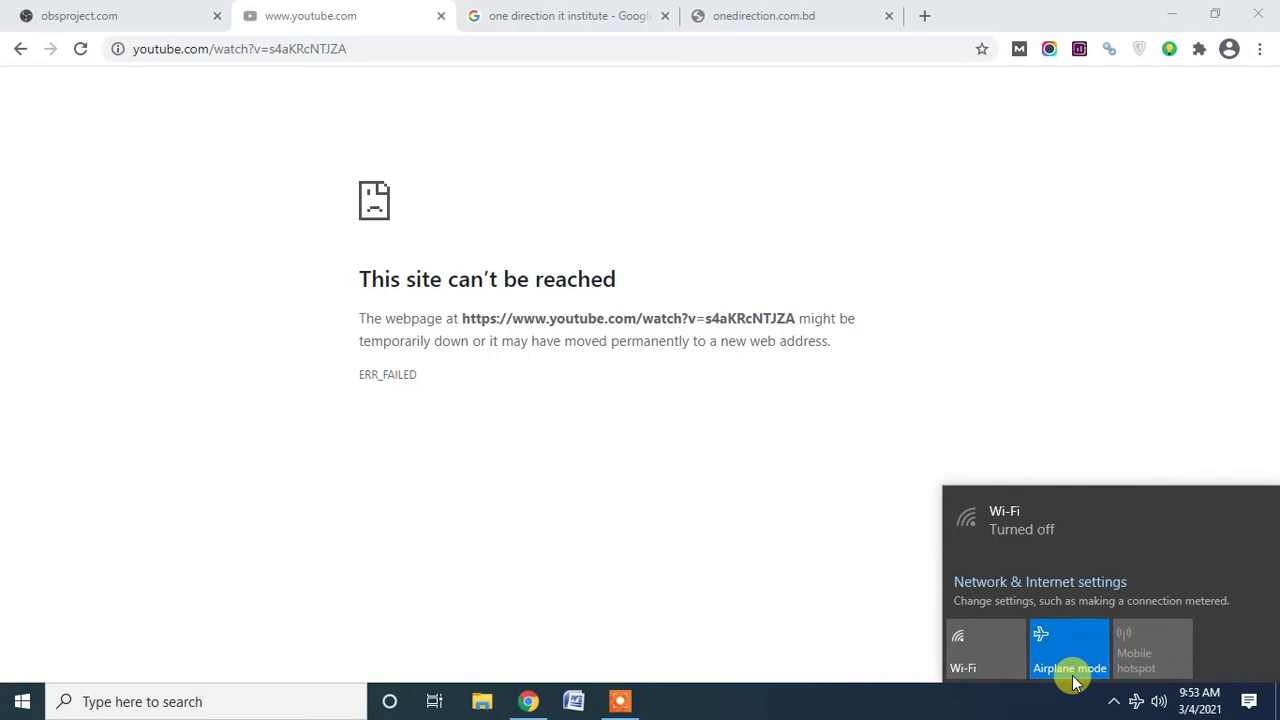
click(977, 673)
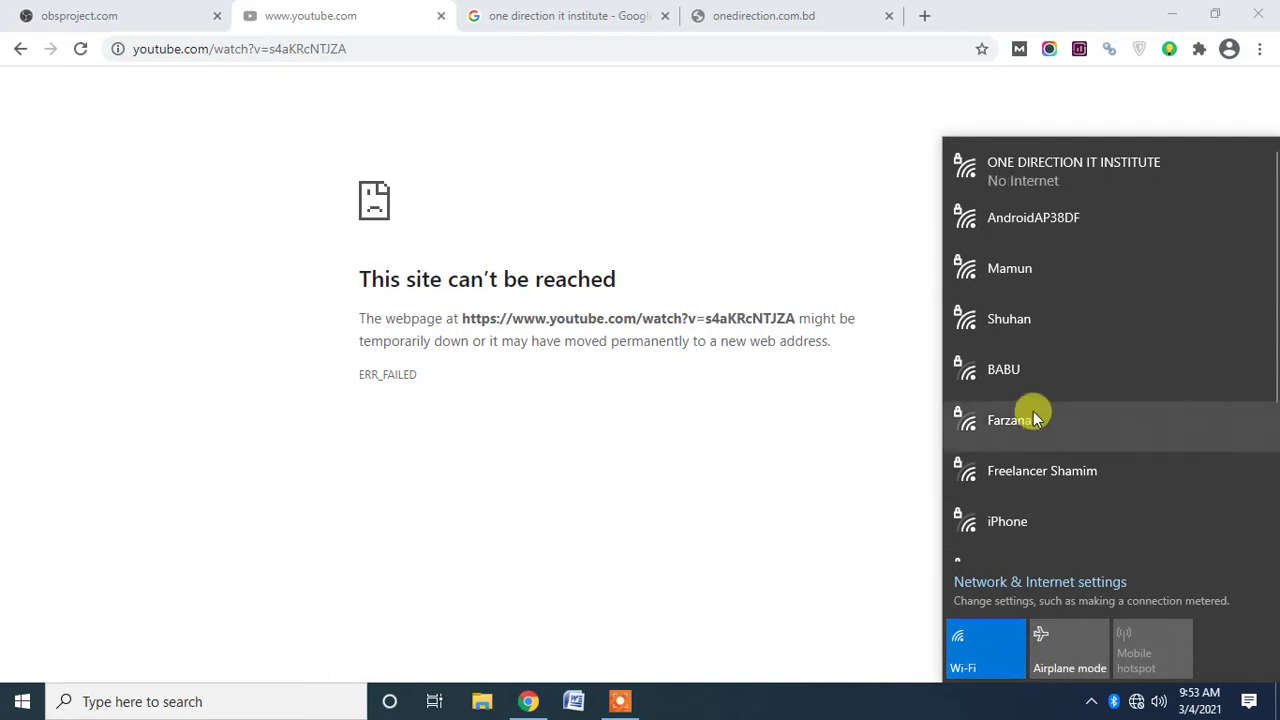
click(1057, 188)
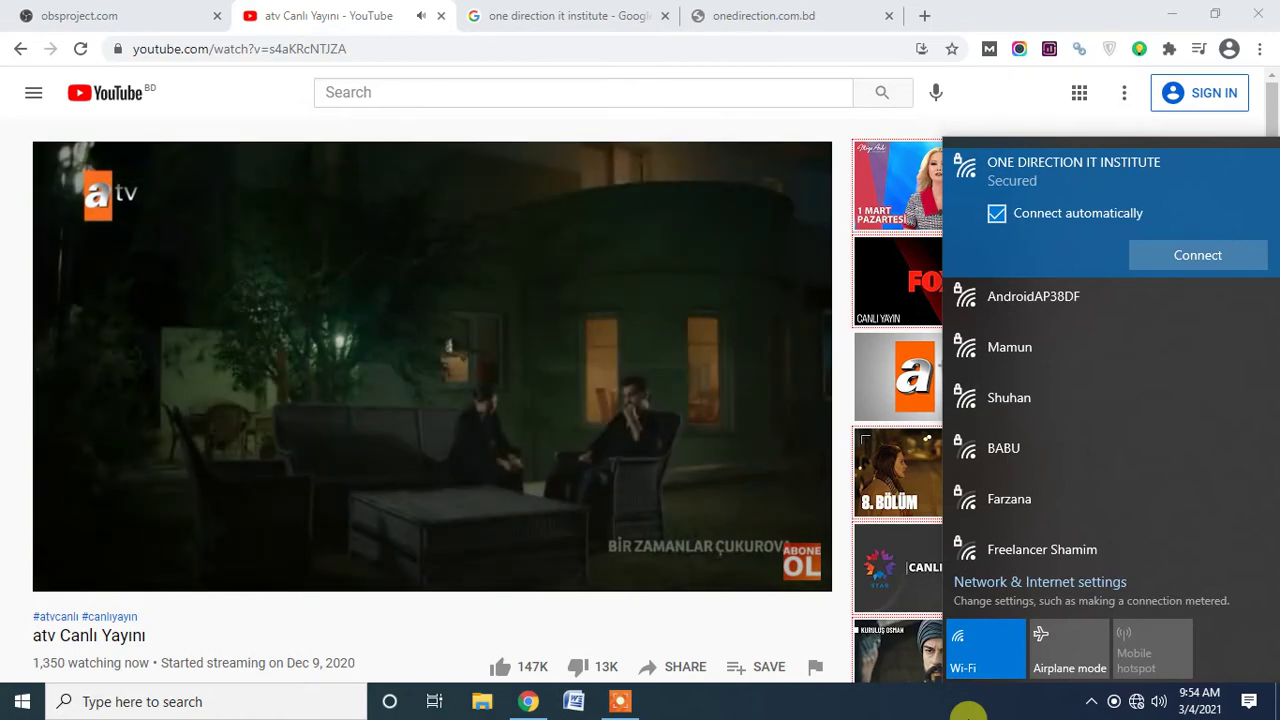
Close the YouTube, Google, onedirection.com.bd and obsproject.com tabs, leaving one New Tab.
click(443, 18)
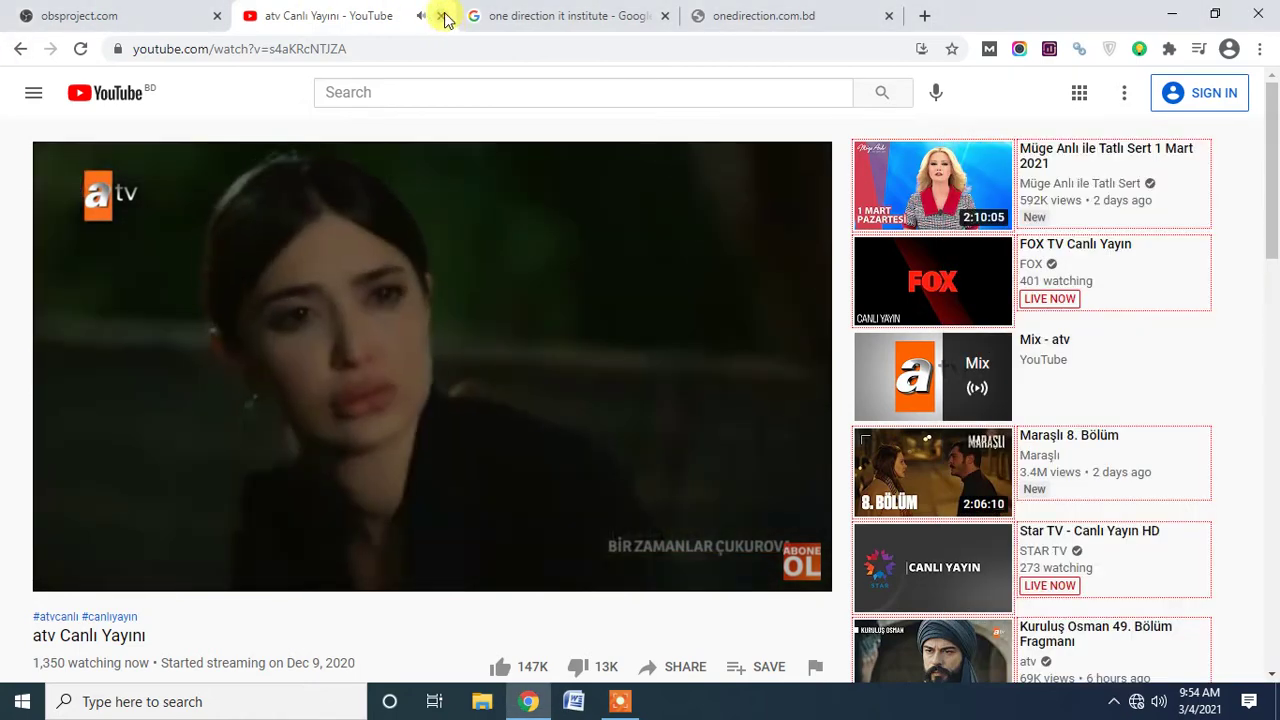
click(442, 17)
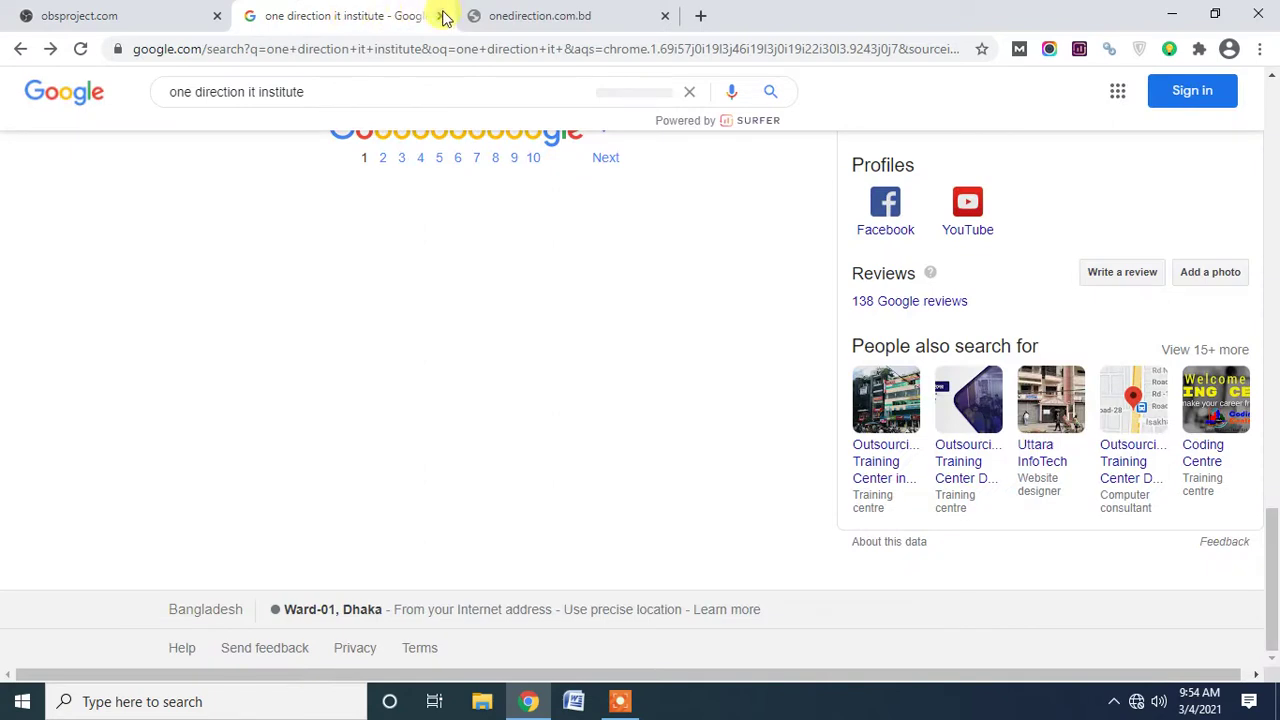
click(445, 18)
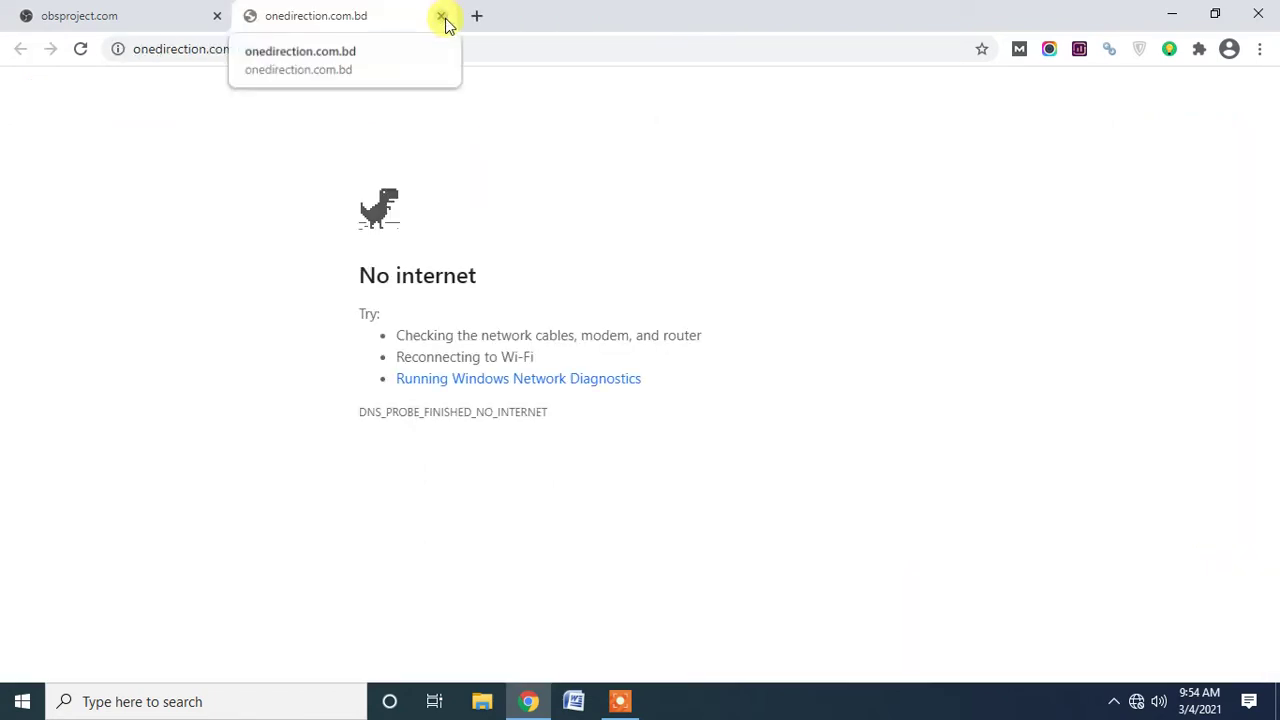
click(445, 18)
click(253, 16)
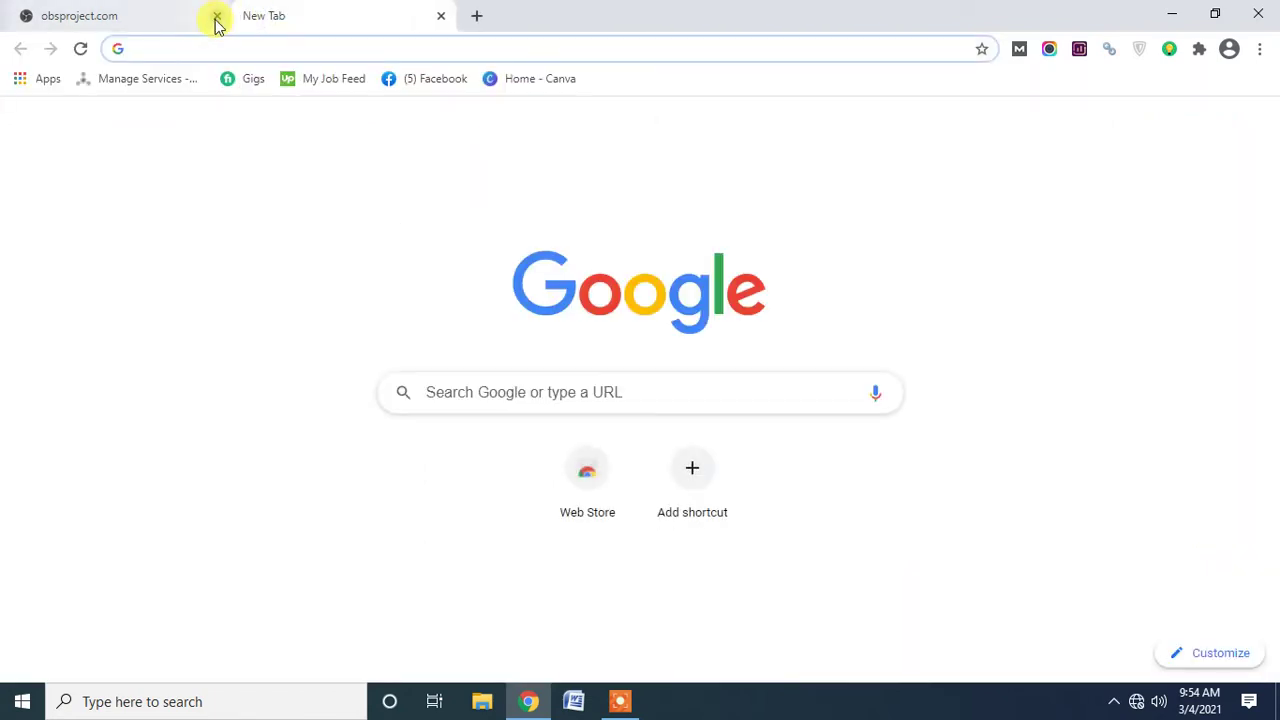
click(217, 16)
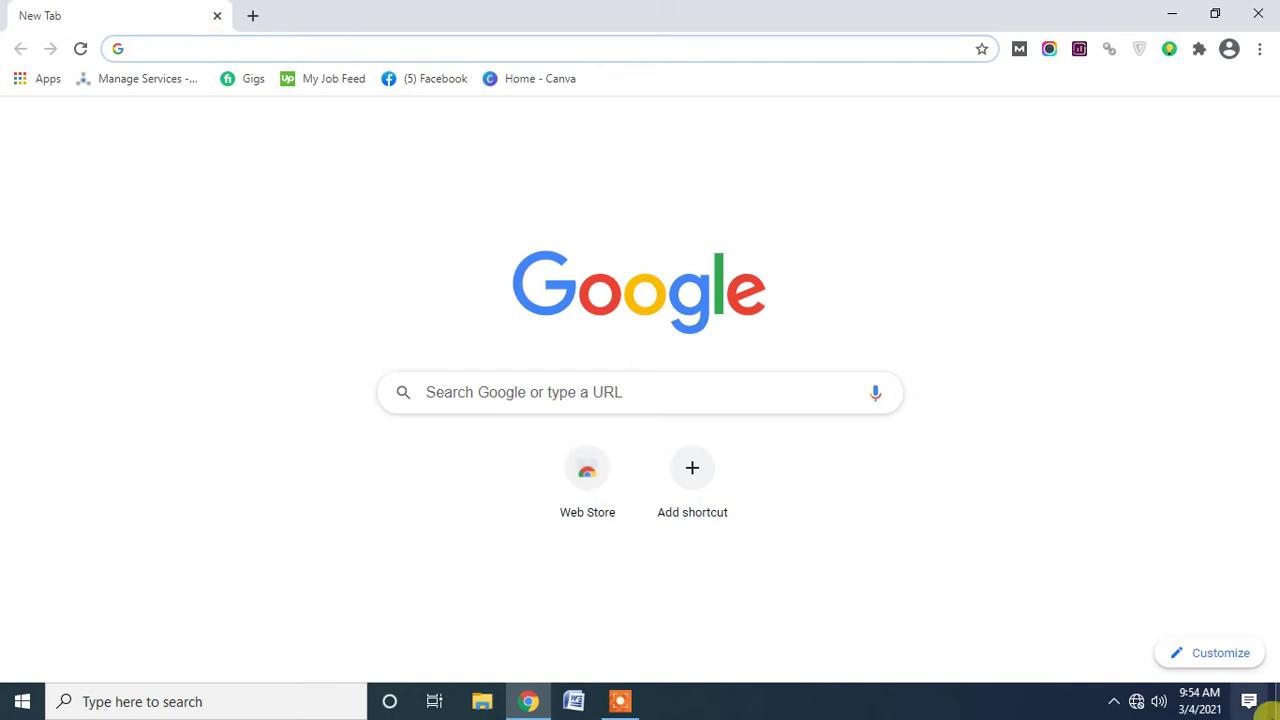
Connect to the ONE DIRECTION IT INSTITUTE Wi-Fi network.
click(1136, 700)
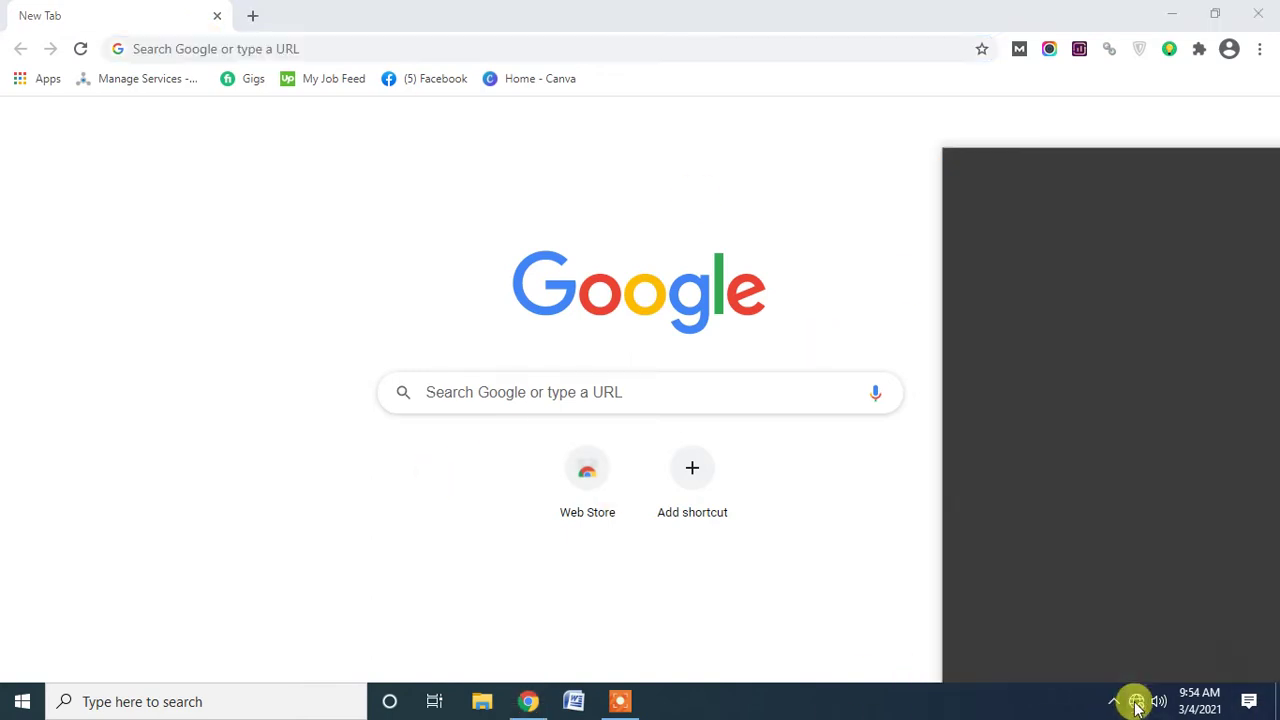
click(1022, 172)
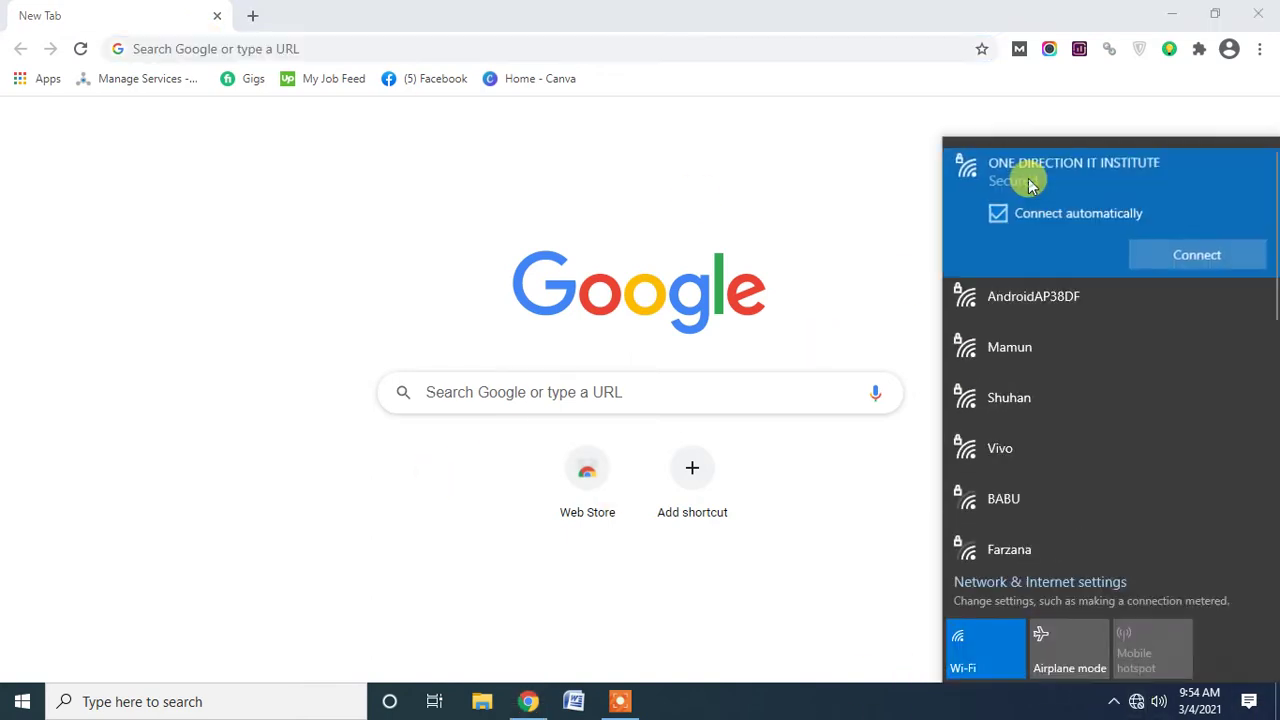
click(1190, 256)
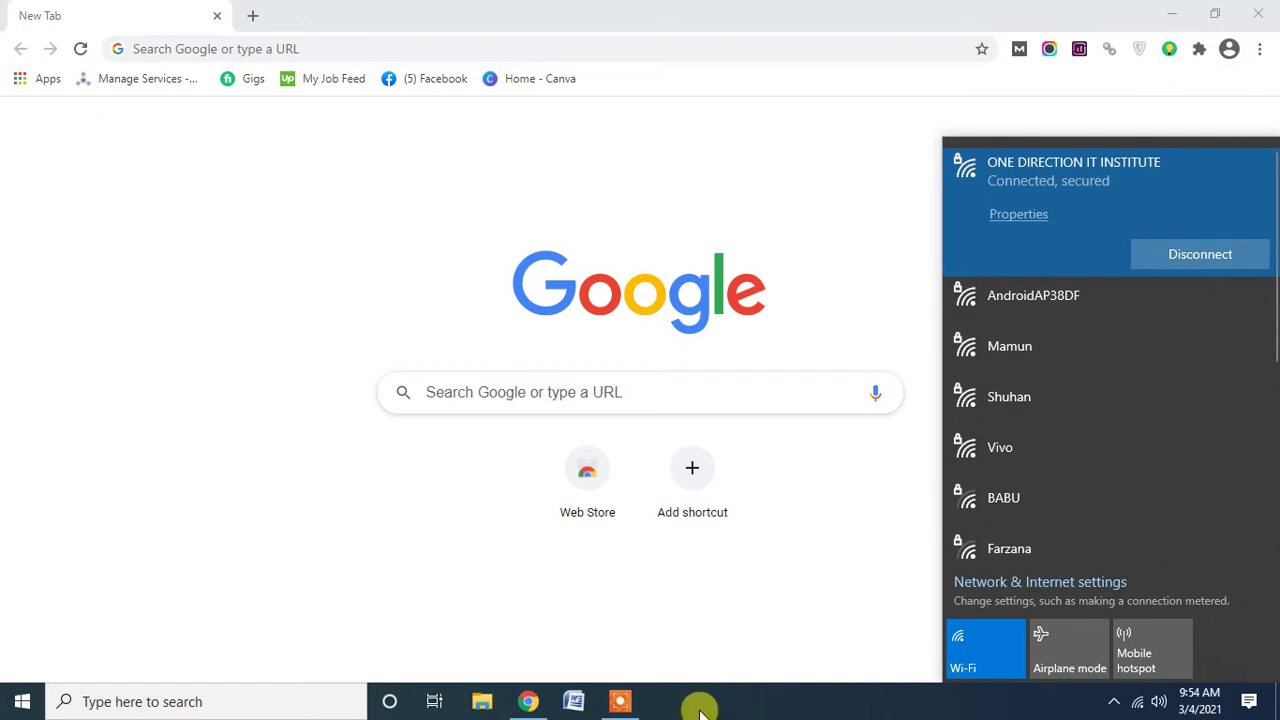
click(760, 695)
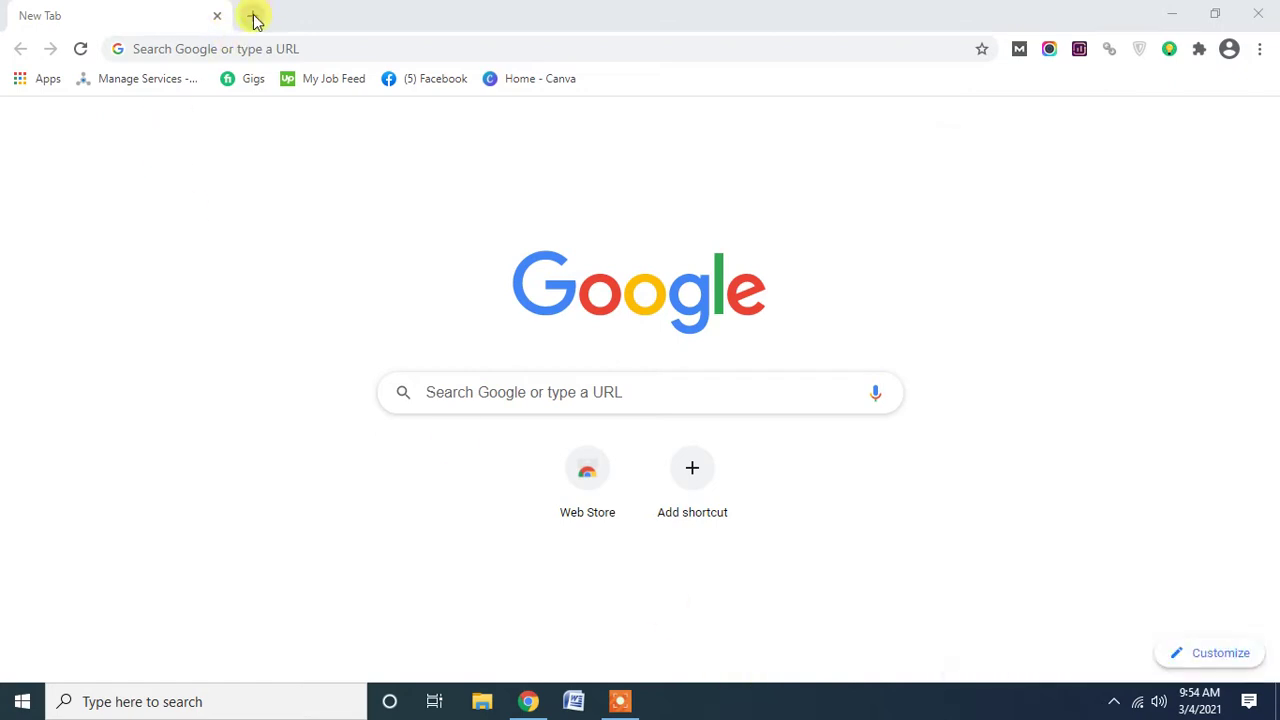
Search Google for 'seoclerks' and open the SEOClerks marketplace site.
click(252, 15)
click(215, 16)
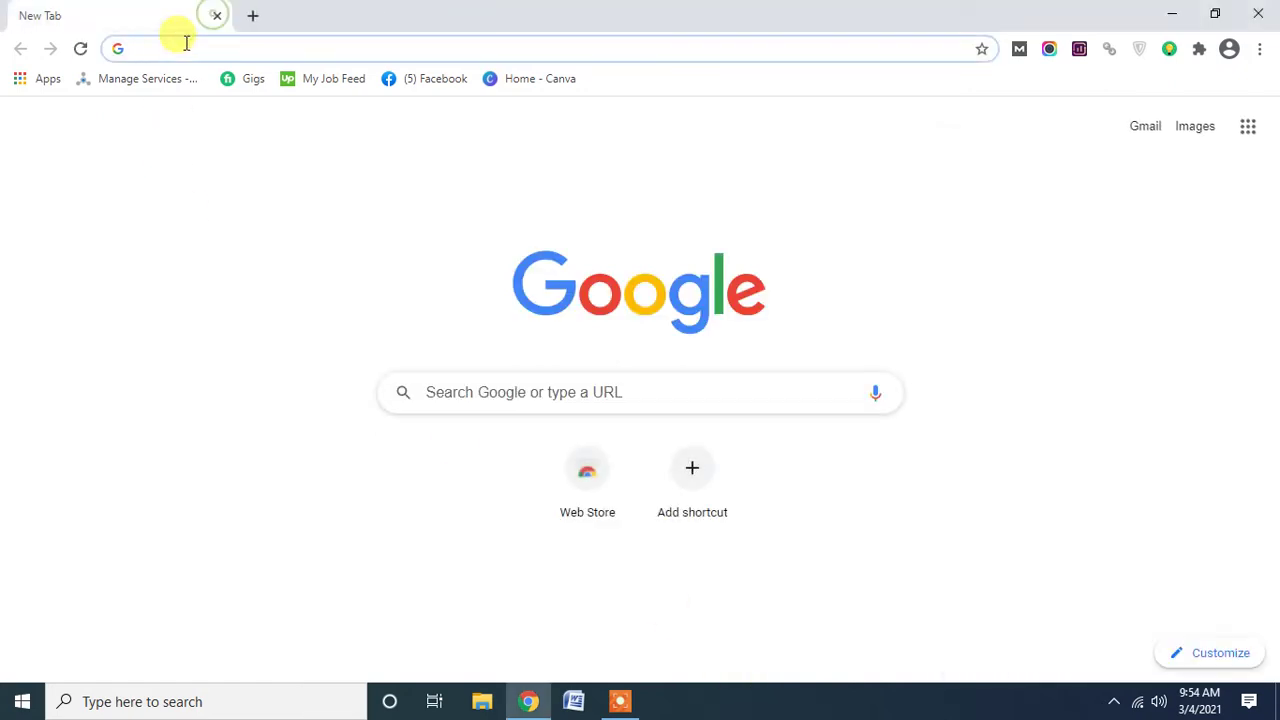
click(184, 45)
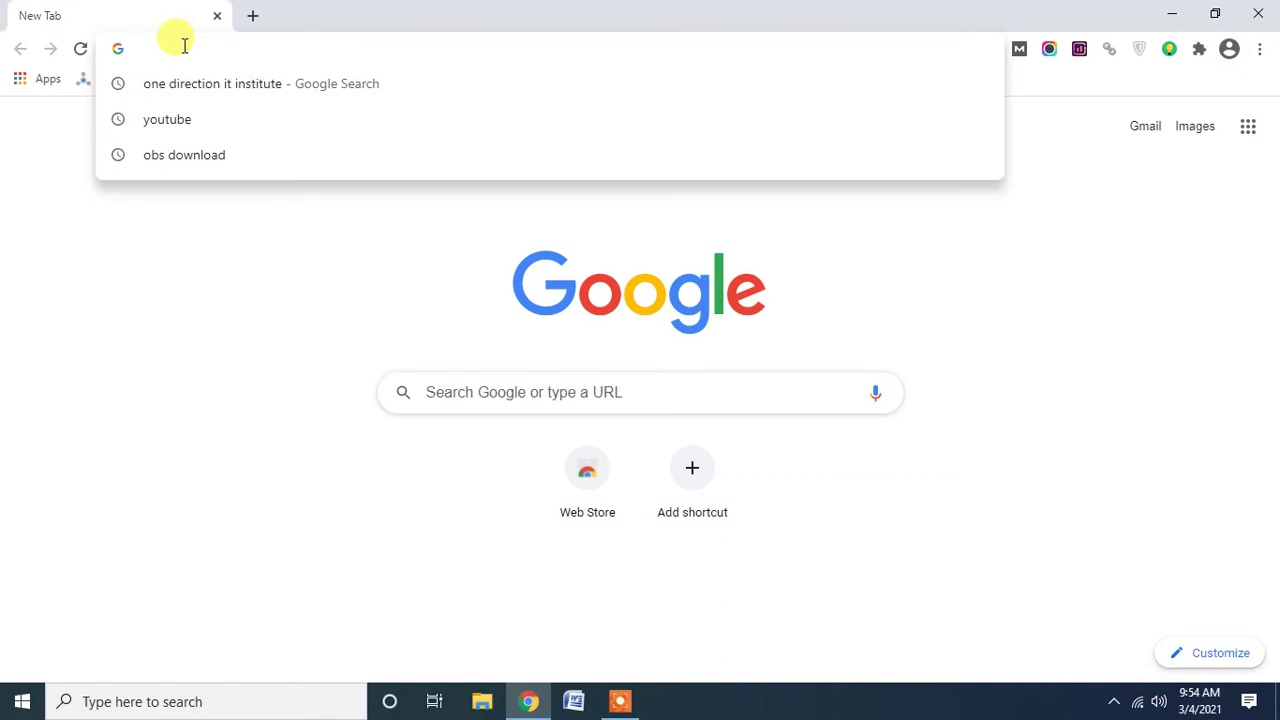
text(seoclerk)
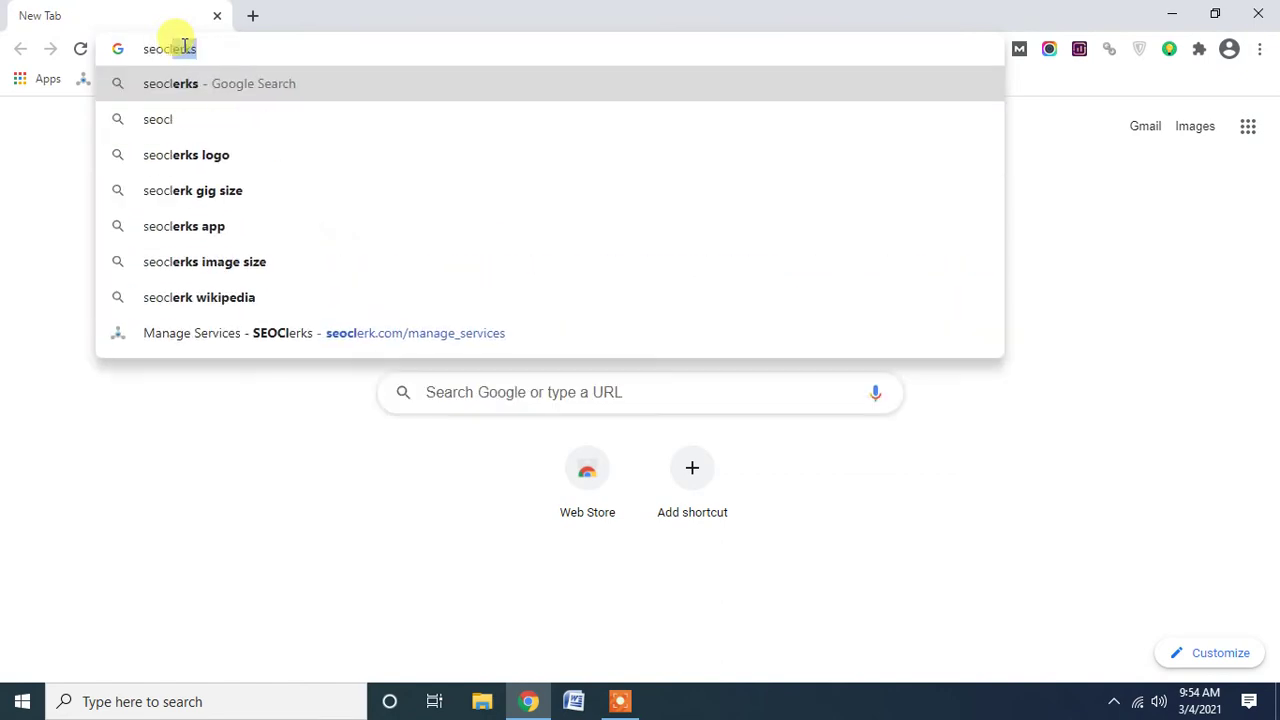
text(s)
key(Return)
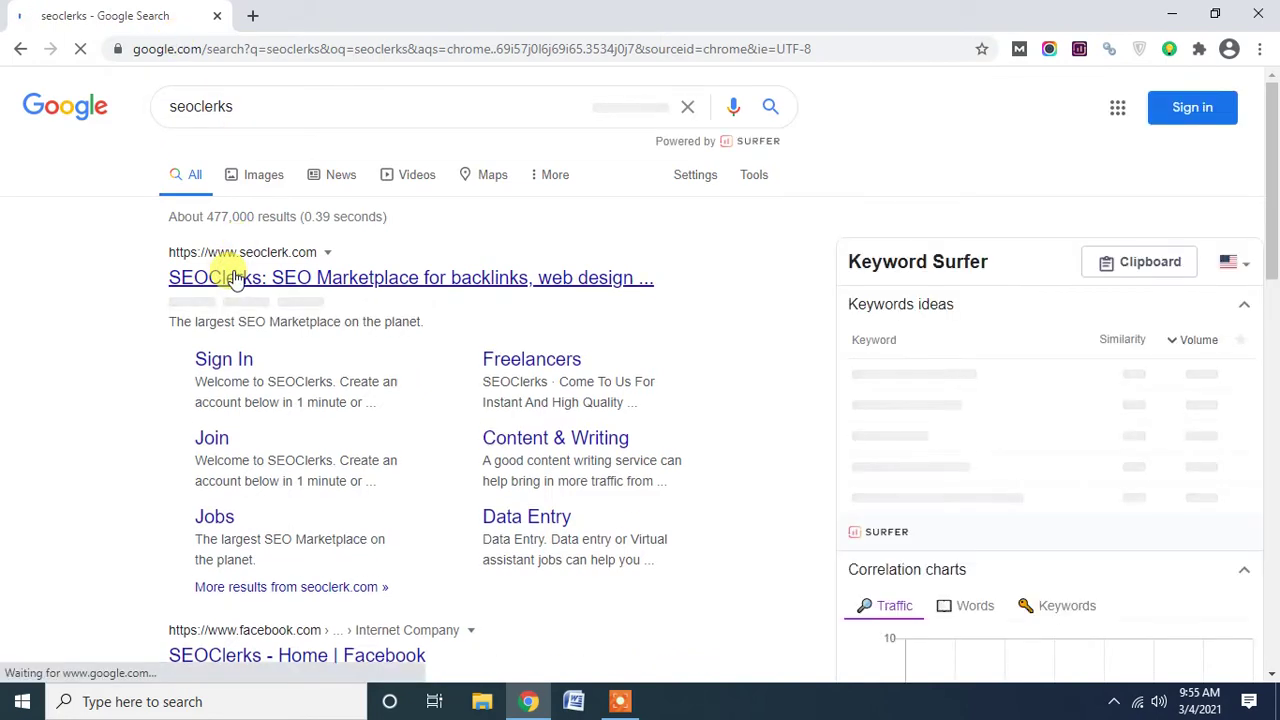
click(232, 277)
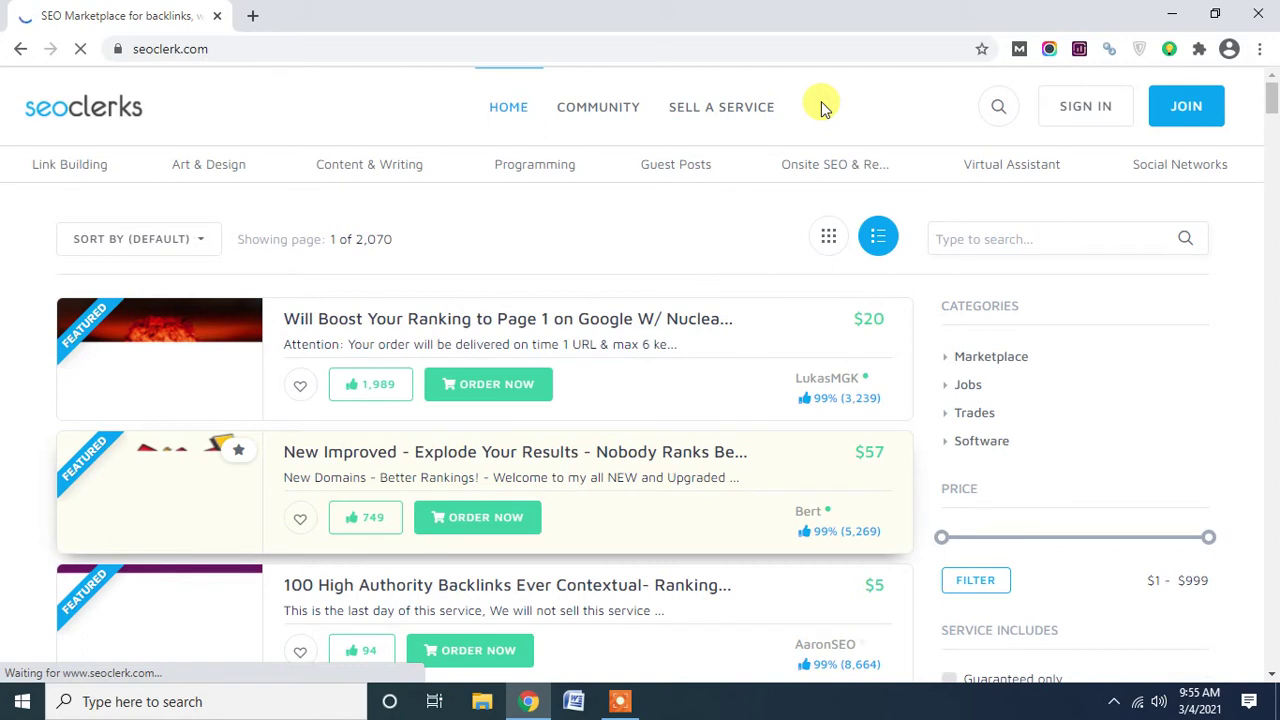
Open the SEOClerks sign-in form and select its password and username fields.
click(1098, 113)
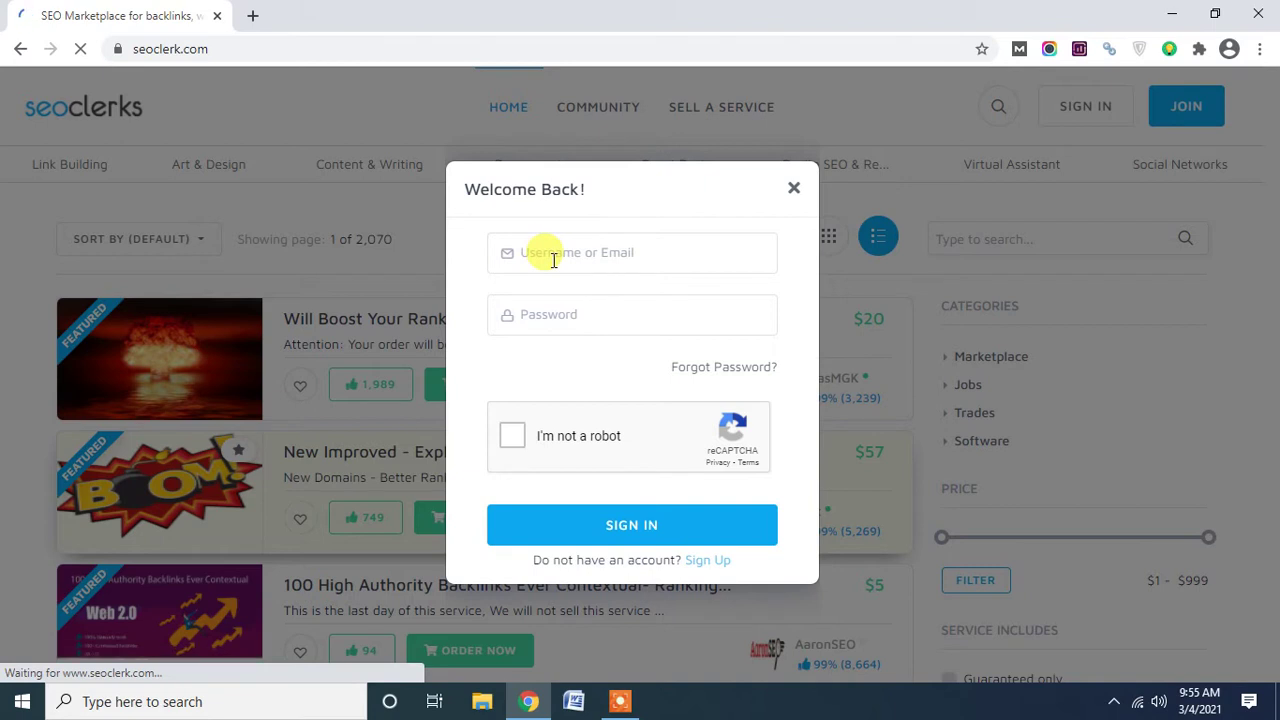
click(560, 316)
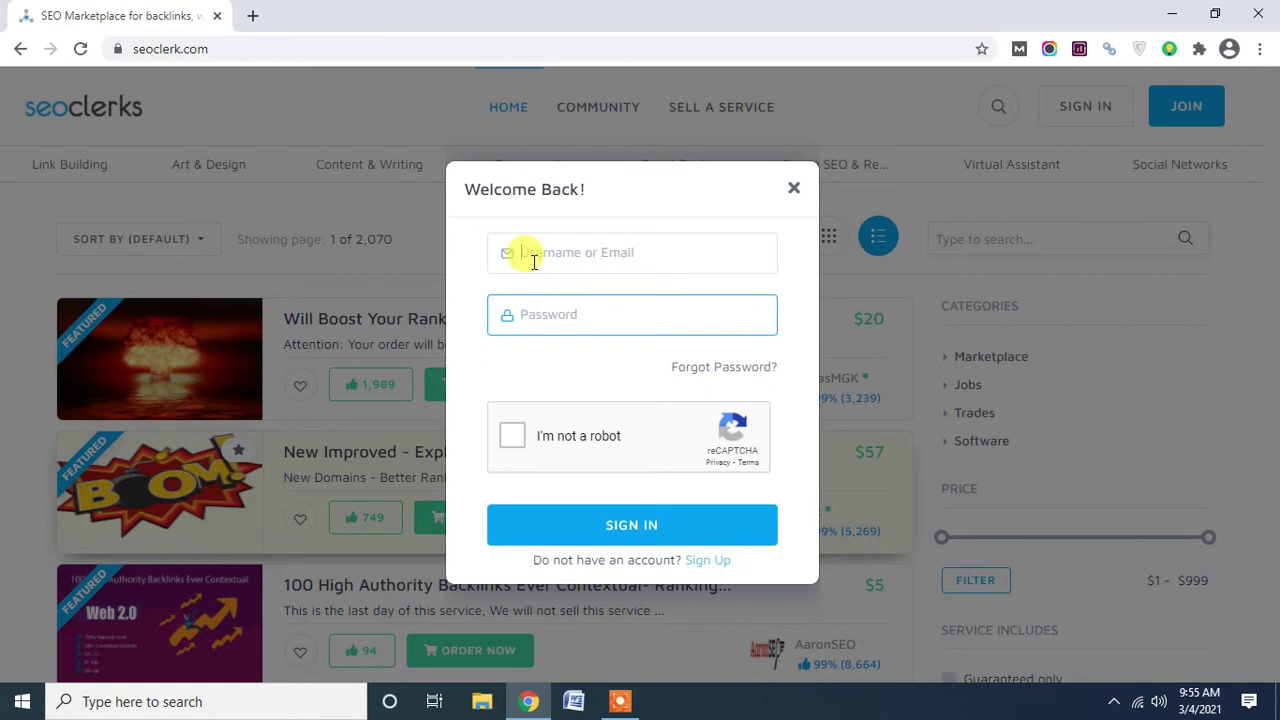
click(534, 261)
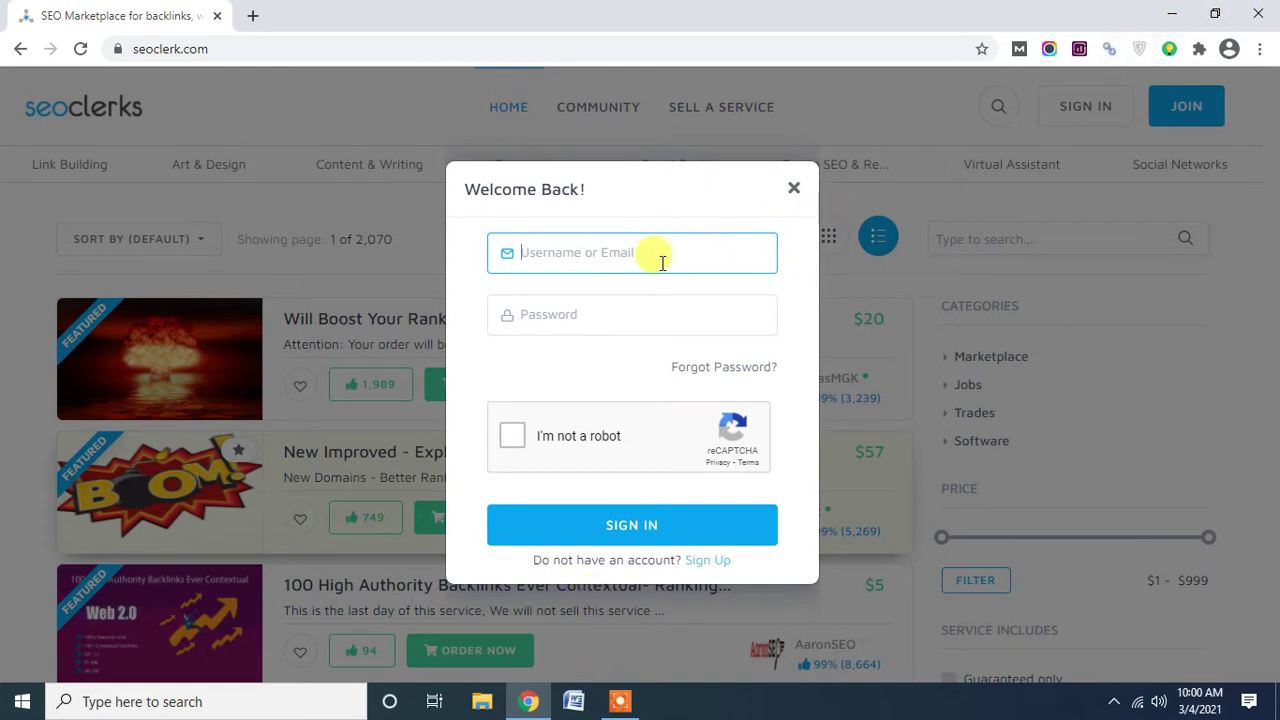
Enter the account e-mail and password in the sign-in form.
text(h)
key(BackSpace)
text(Ridoy)
key(BackSpace)
key(BackSpace)
key(BackSpace)
key(BackSpace)
key(BackSpace)
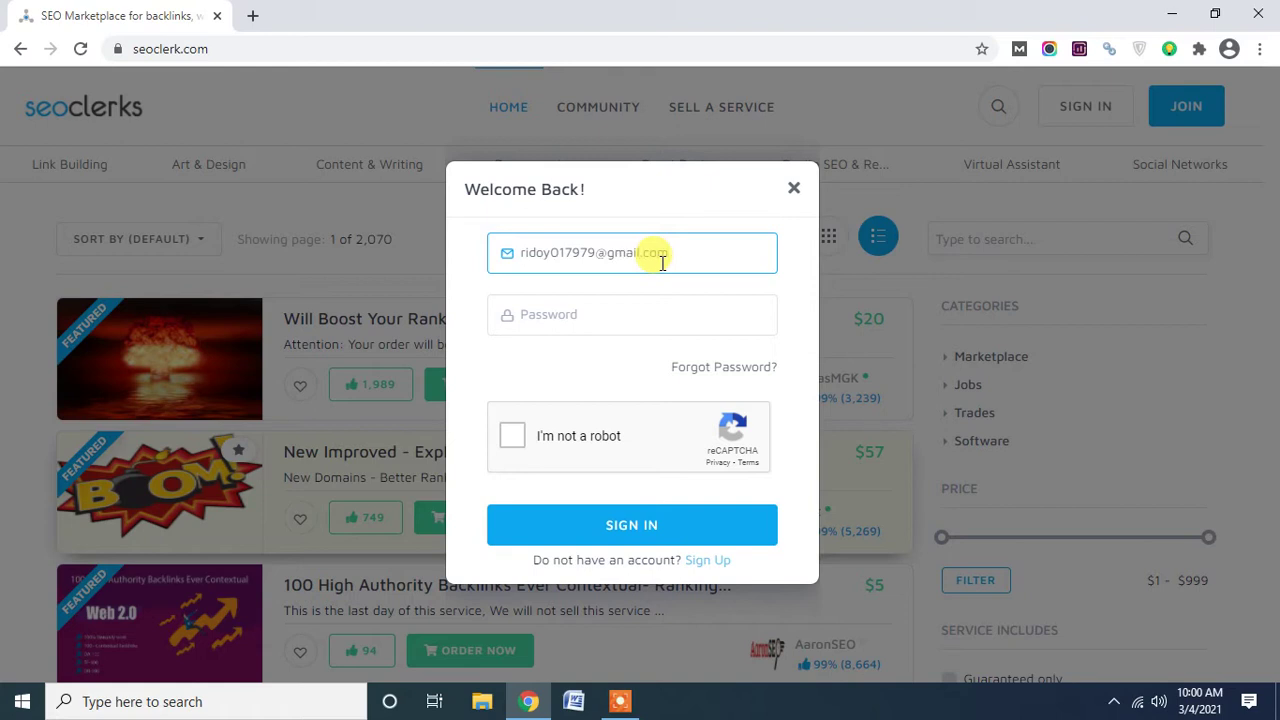
click(598, 312)
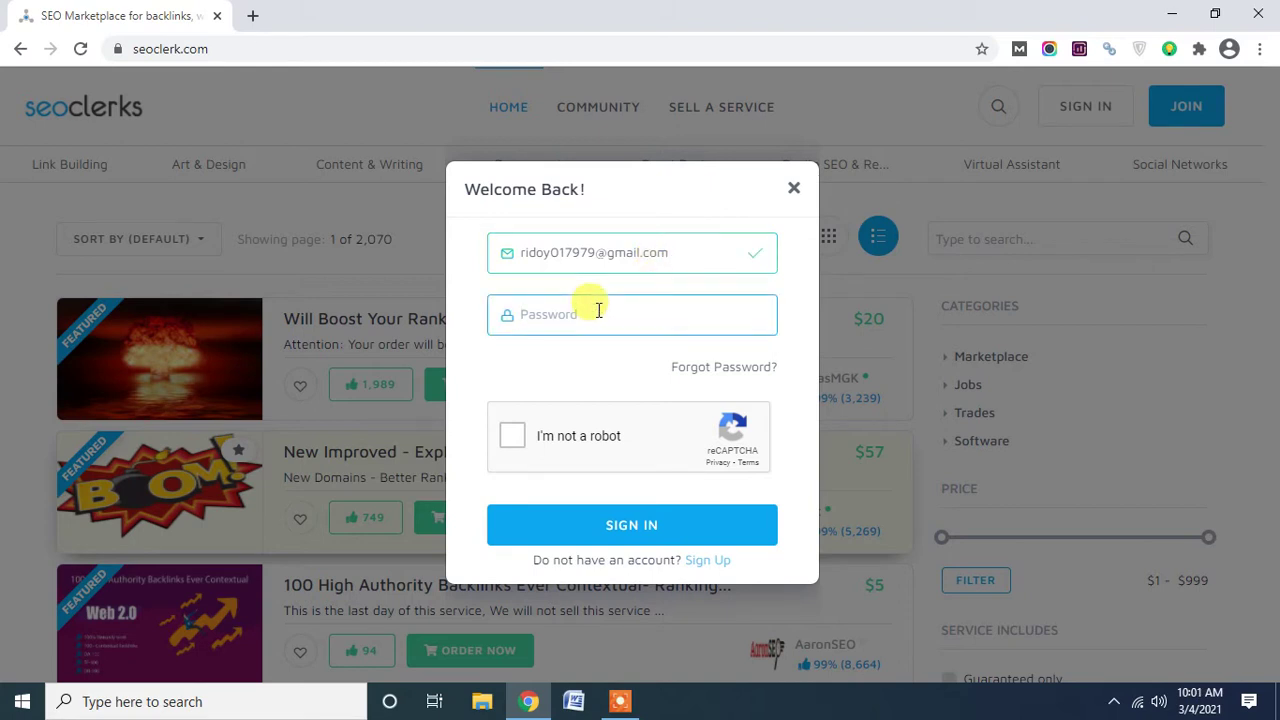
text(•••••••••••••)
Pass the robot check by selecting the parking-meter tiles, then submit the sign-in.
click(513, 437)
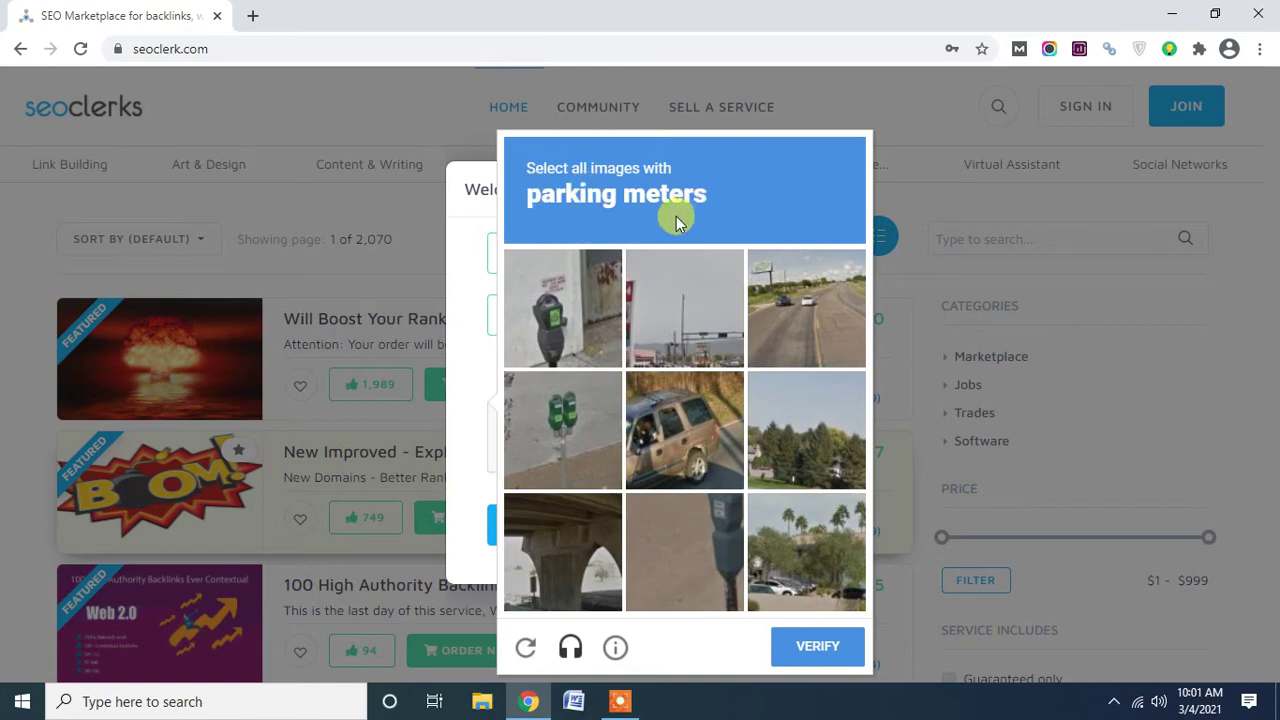
click(551, 322)
click(572, 411)
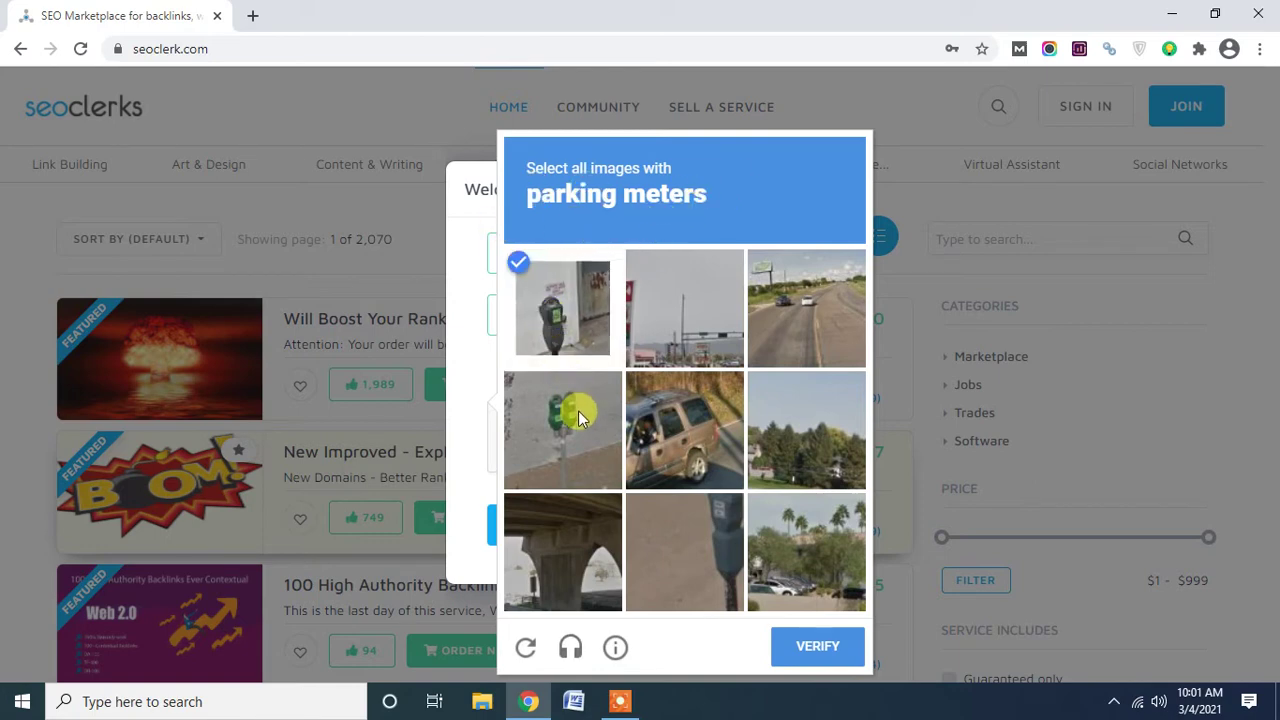
click(686, 508)
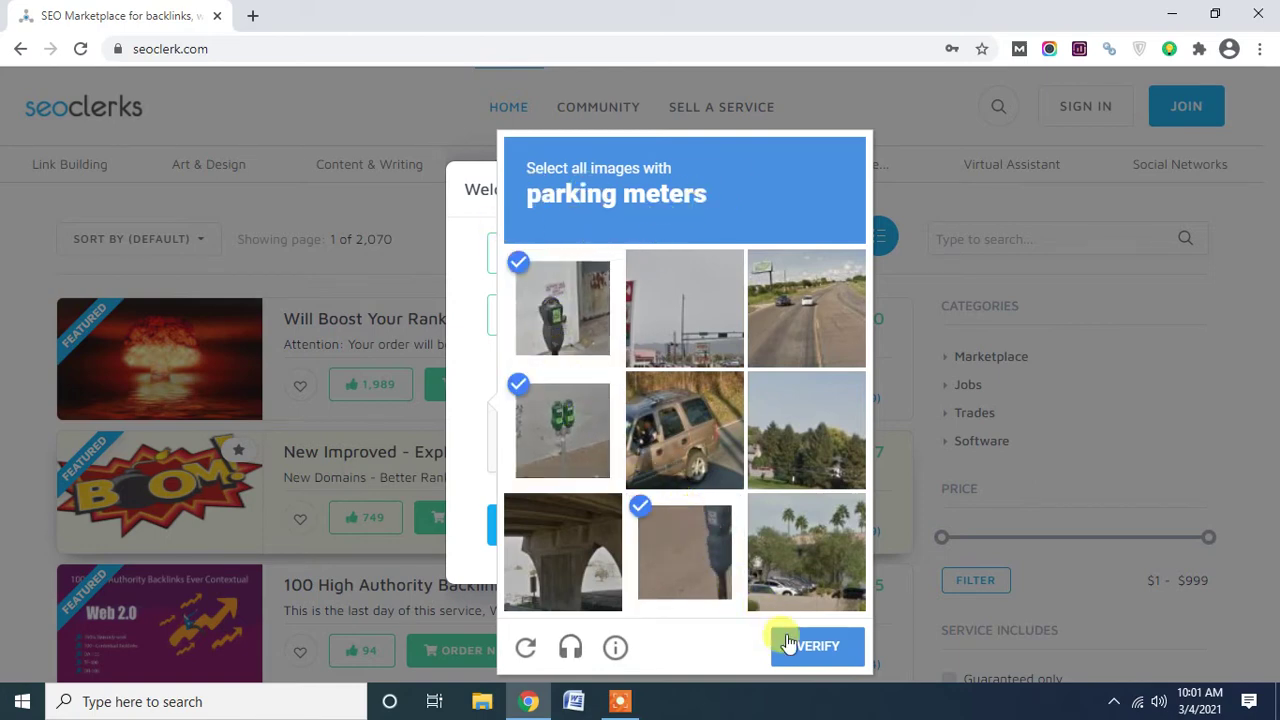
click(826, 660)
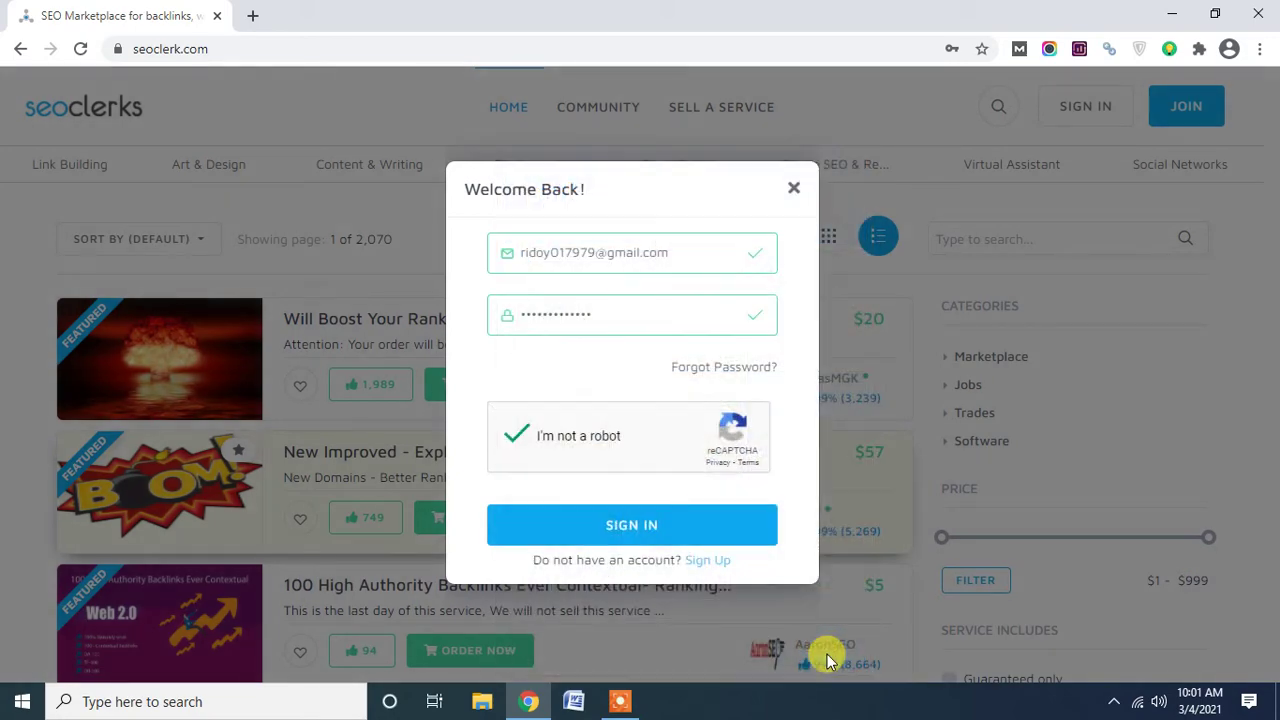
click(612, 533)
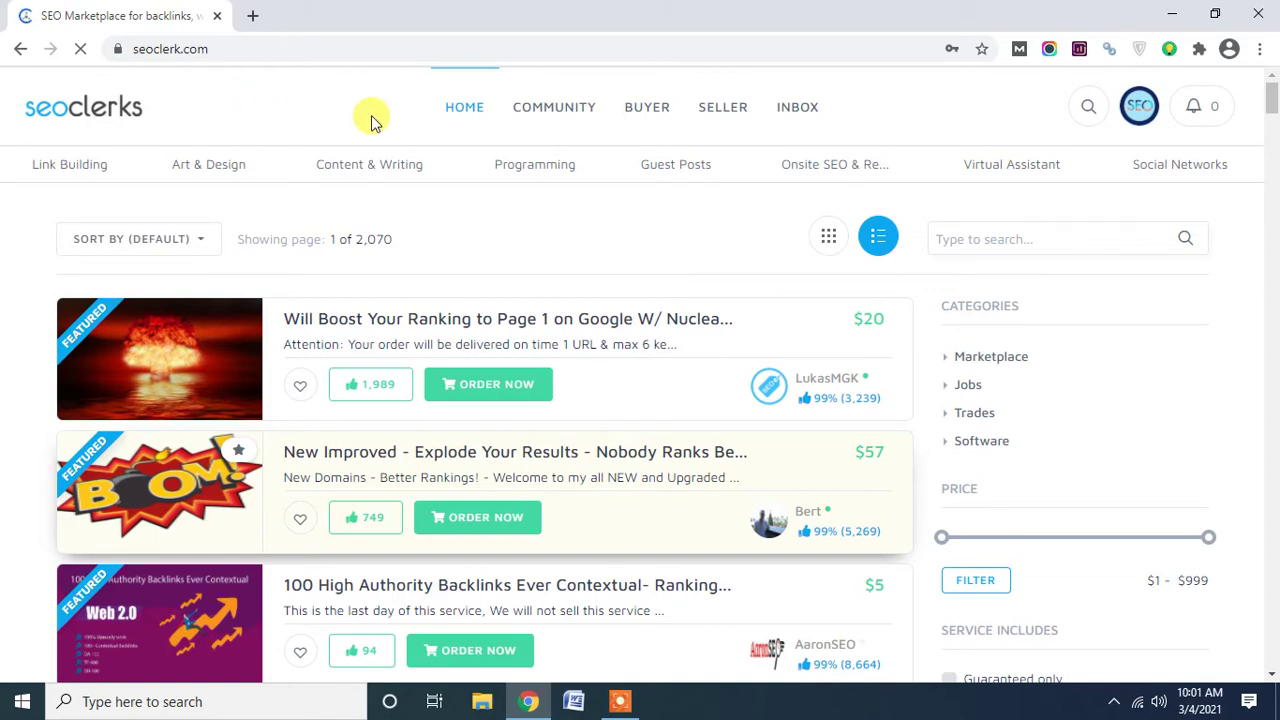
Let the sign-in finish on the marketplace home page with Chrome's save-password bubble showing.
mouse_move(485, 117)
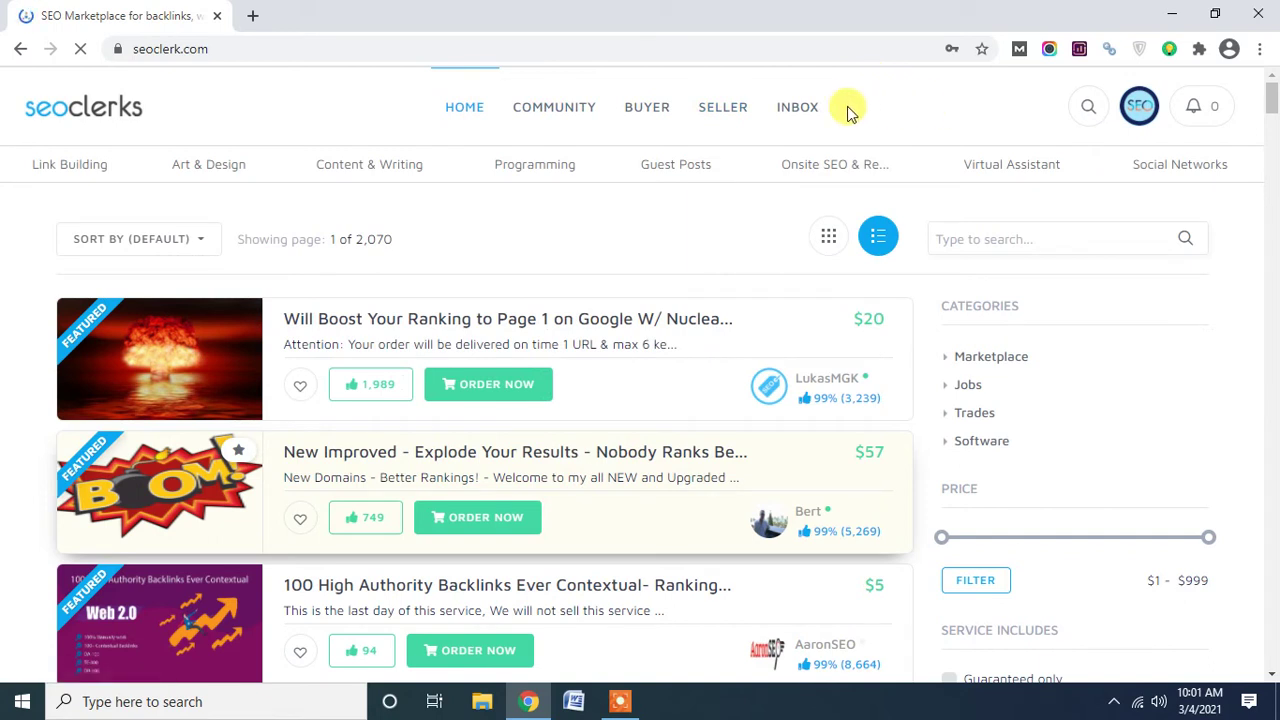
mouse_move(748, 122)
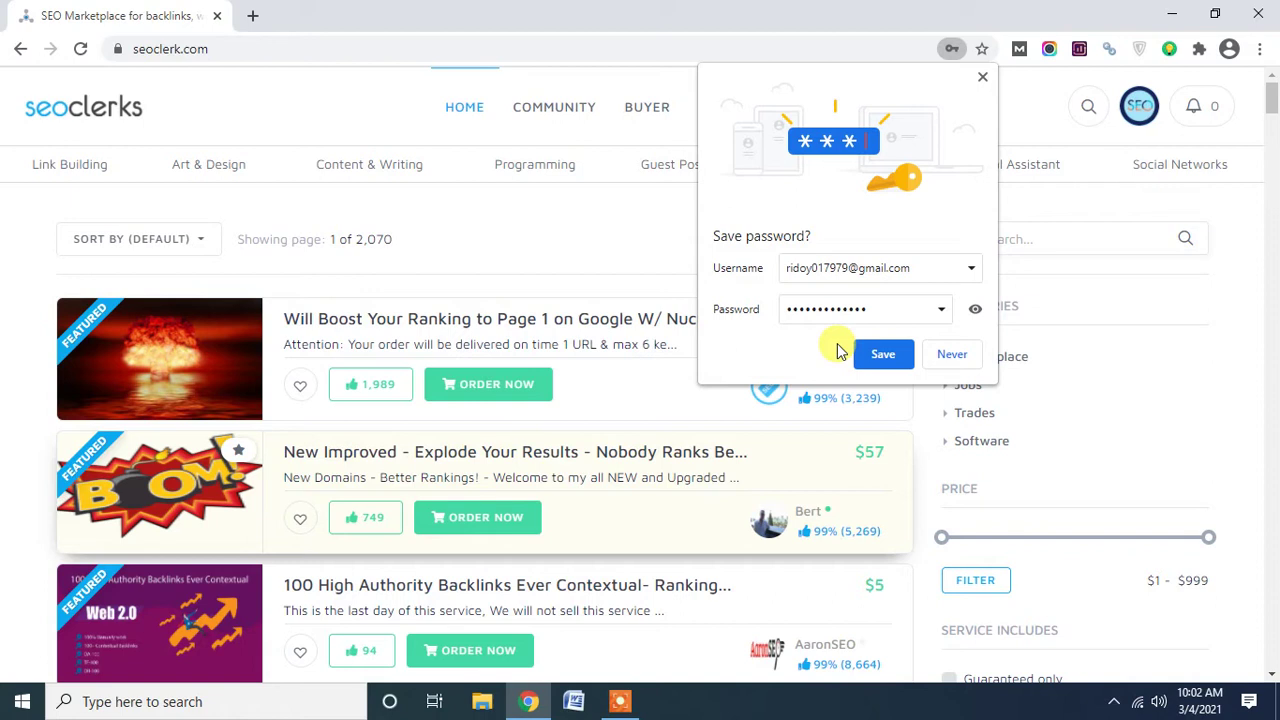
Decline saving the password in Chrome and show the SELLER > Sell submenu.
click(962, 358)
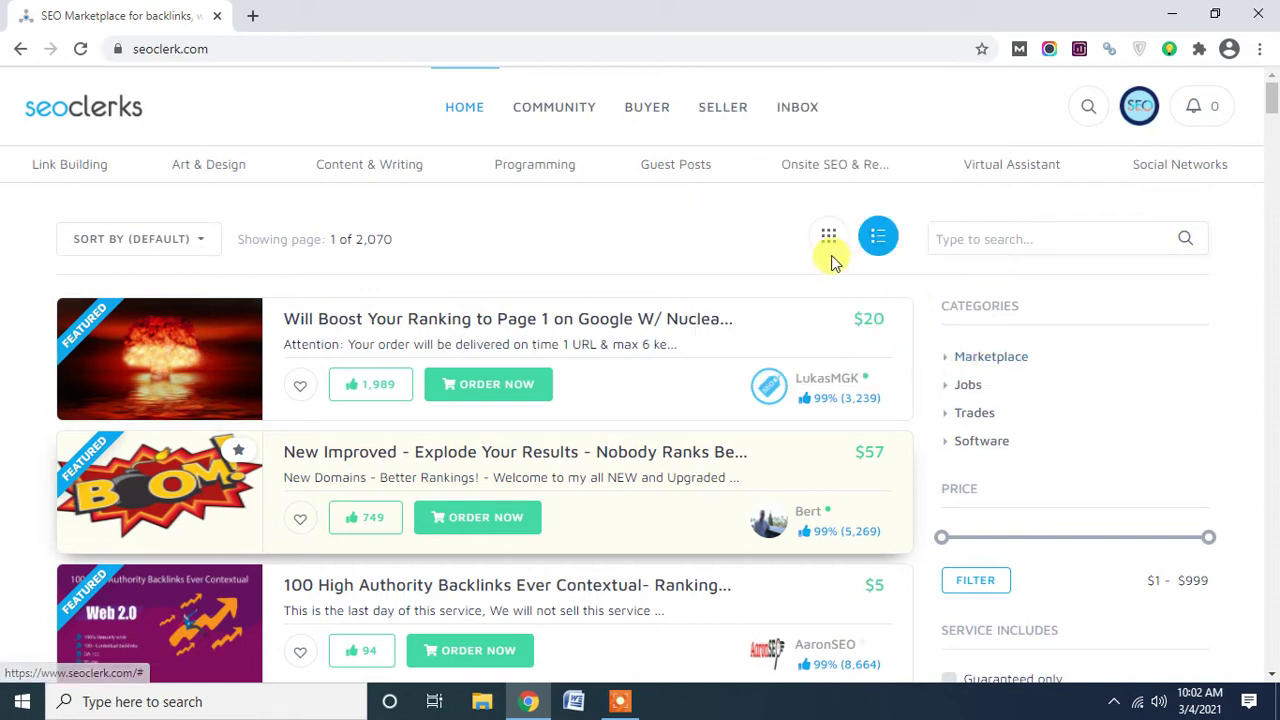
mouse_move(697, 122)
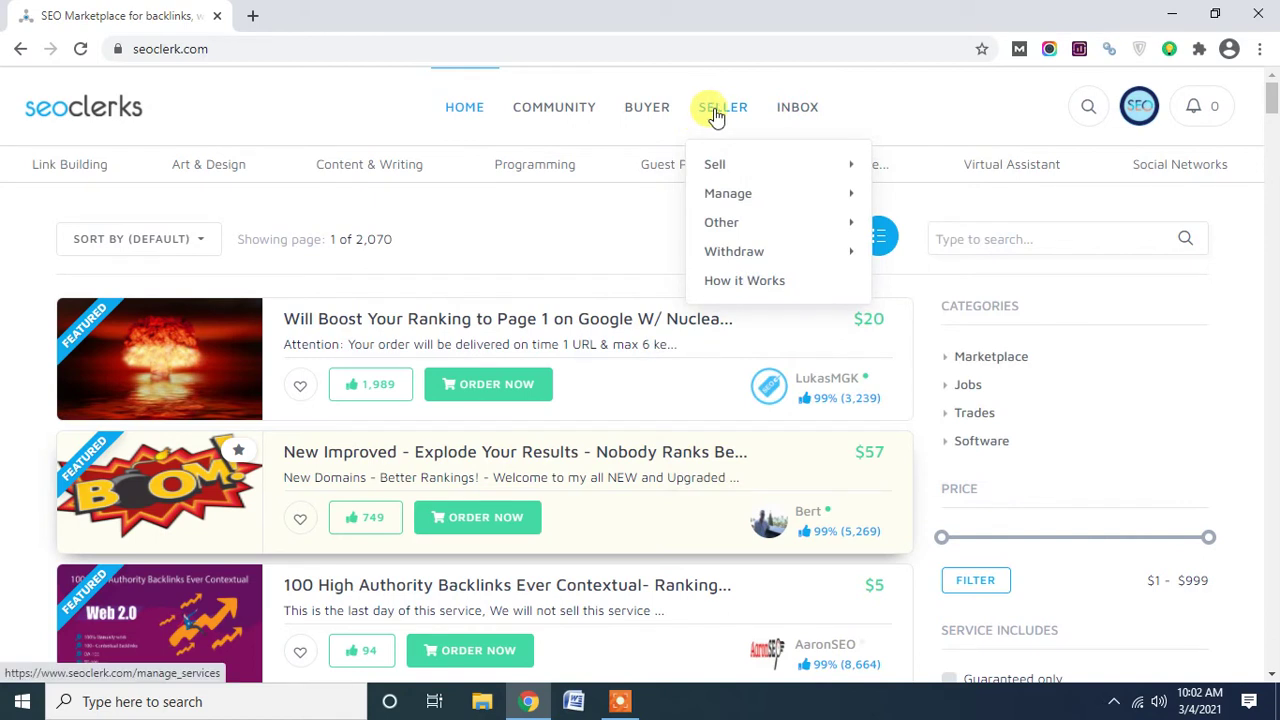
mouse_move(718, 162)
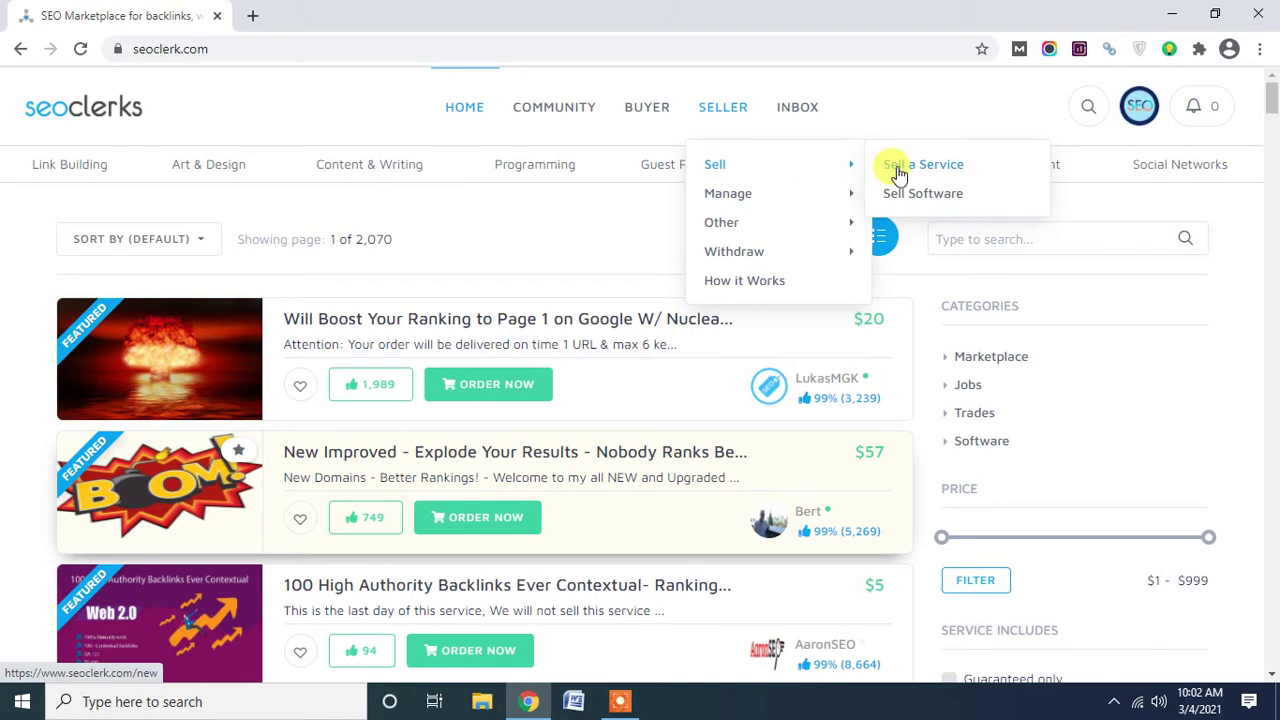
Choose 'Sell a Service' from the SELLER > Sell submenu.
click(906, 172)
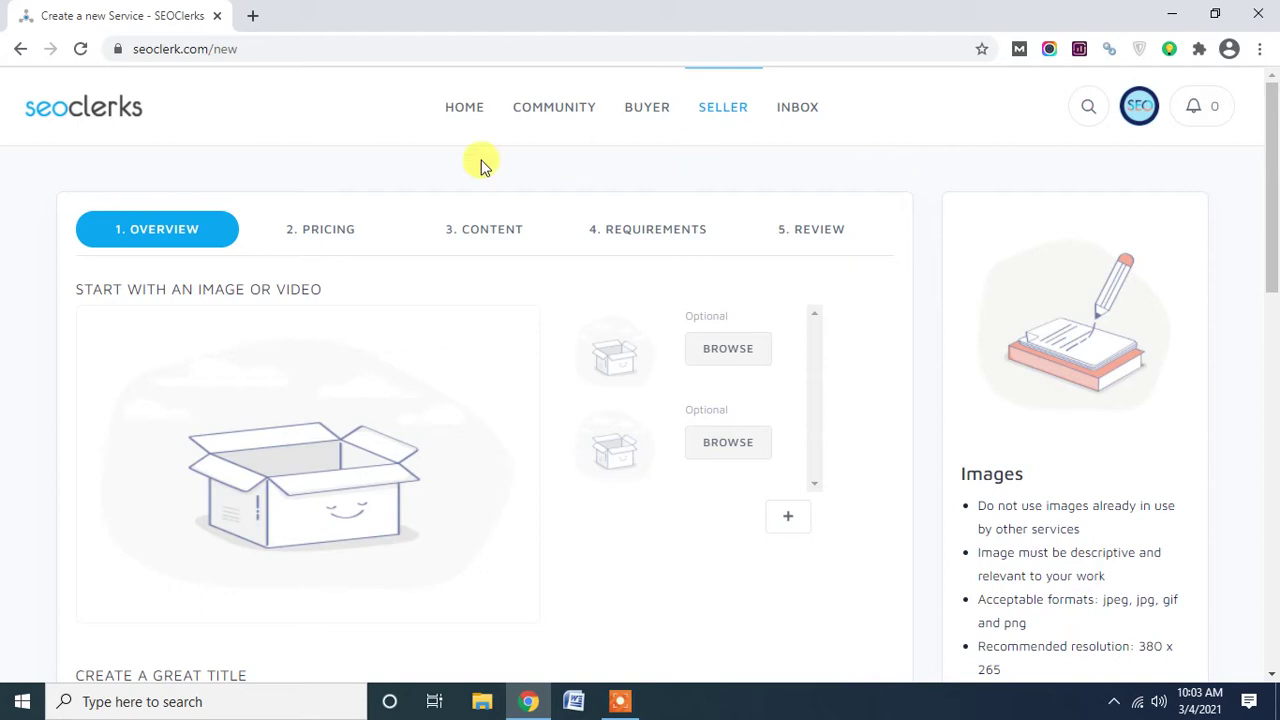
Open the SEOClerks home in a second tab and search it for 'Profile Backlinks'.
middle_click(126, 120)
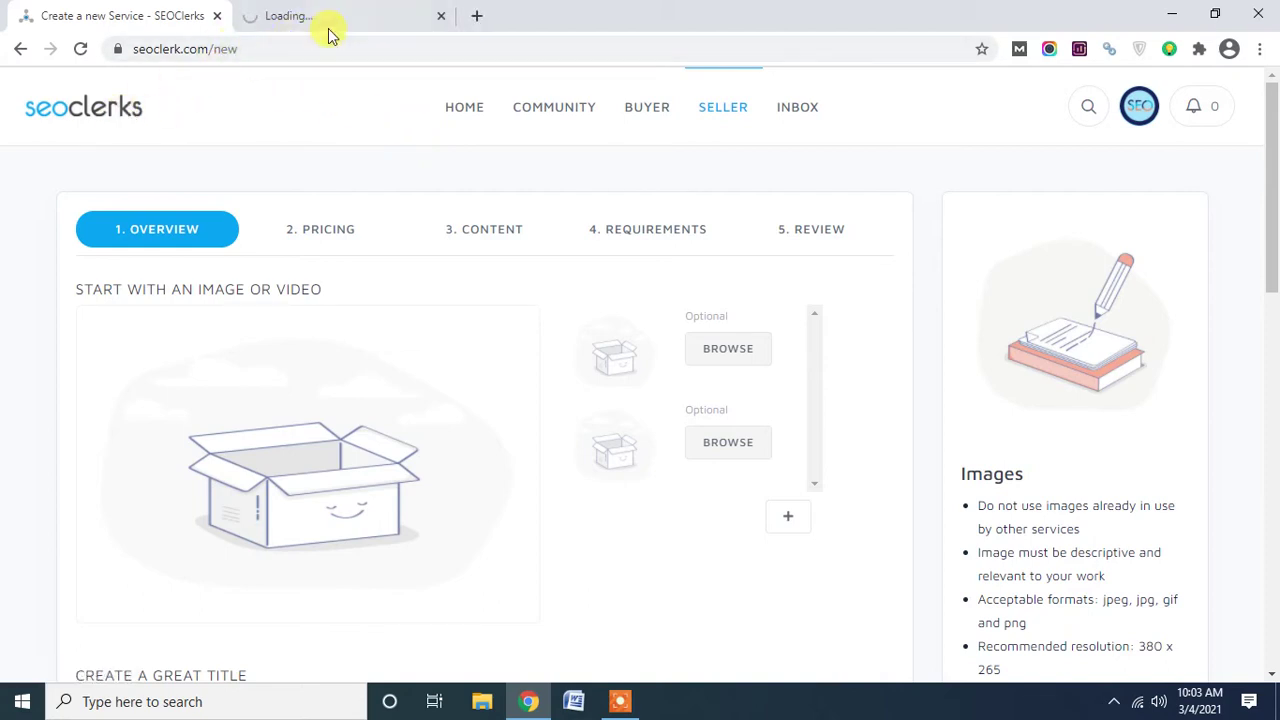
click(359, 20)
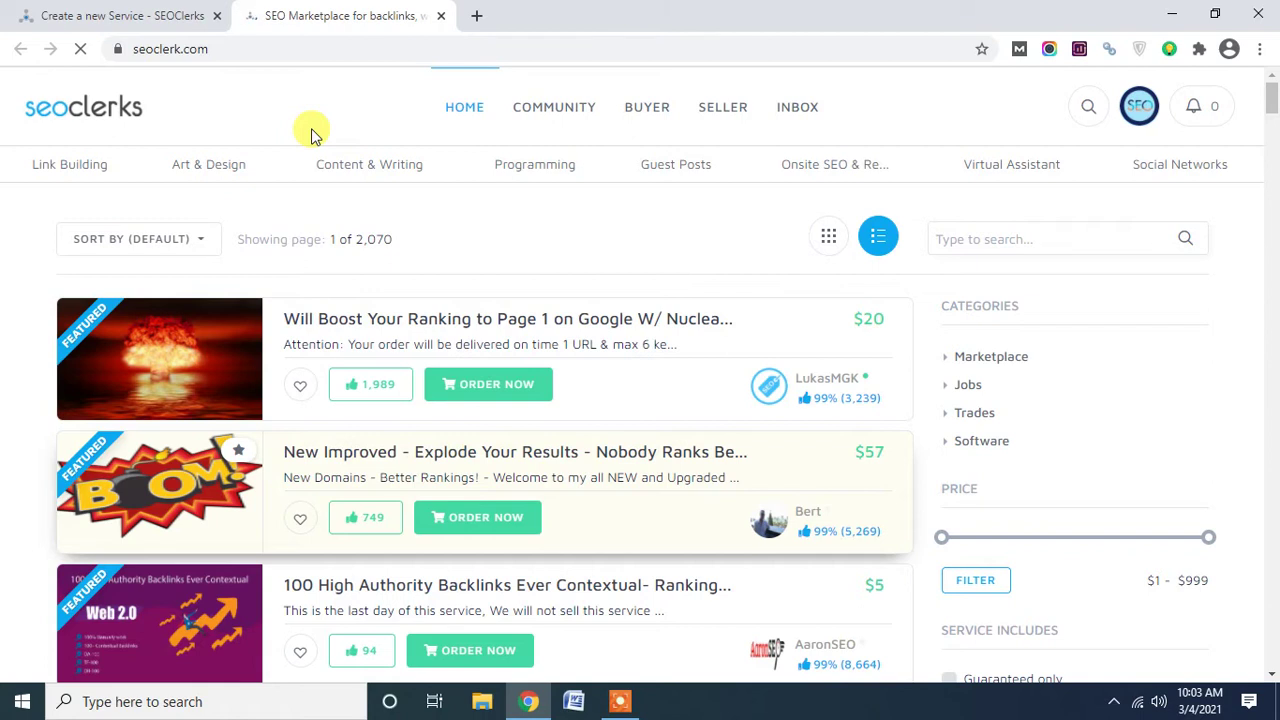
click(1095, 117)
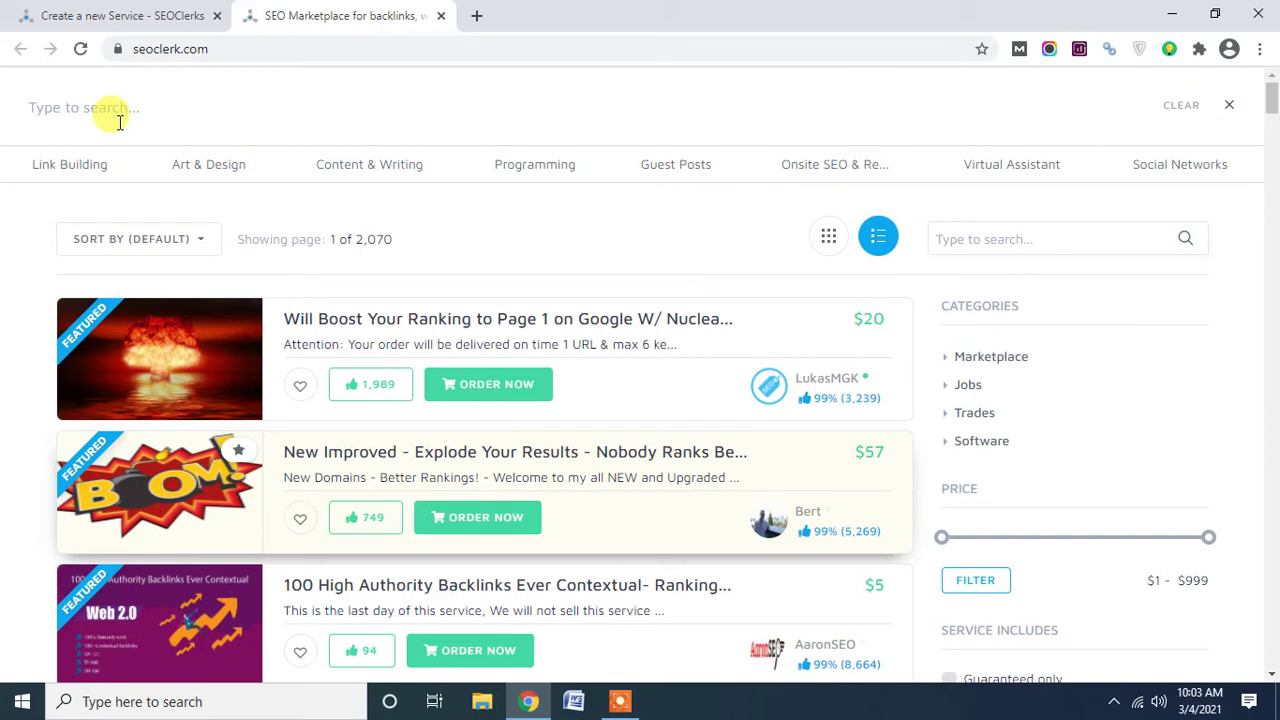
text(Profi)
text(le Backlinks)
key(Return)
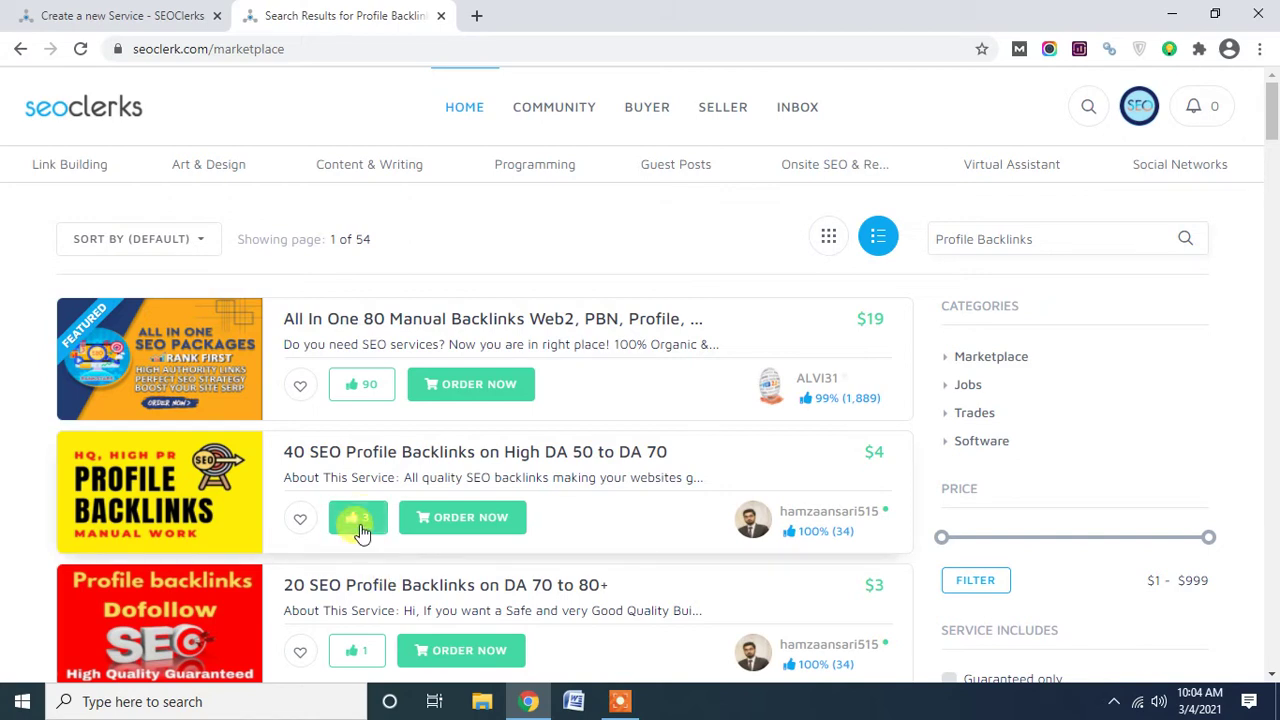
scroll(362, 531, down, 2)
scroll(380, 488, down, 4)
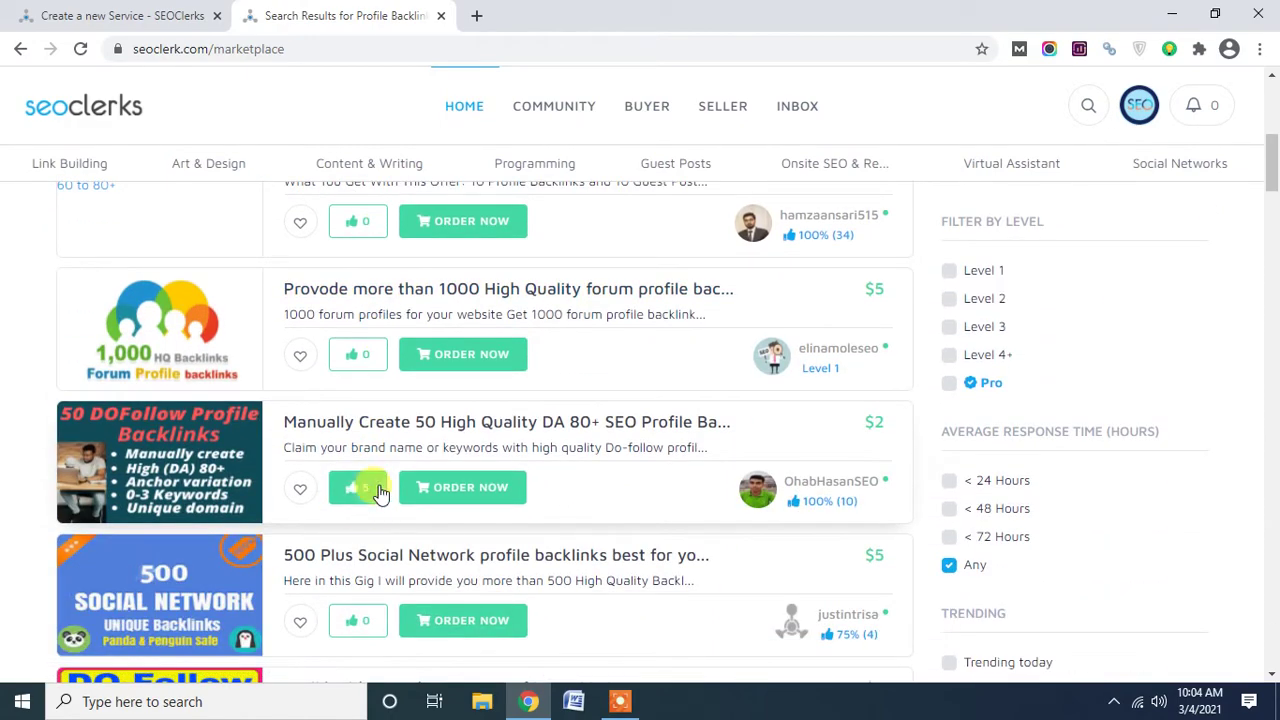
scroll(380, 490, down, 3)
scroll(380, 491, down, 1)
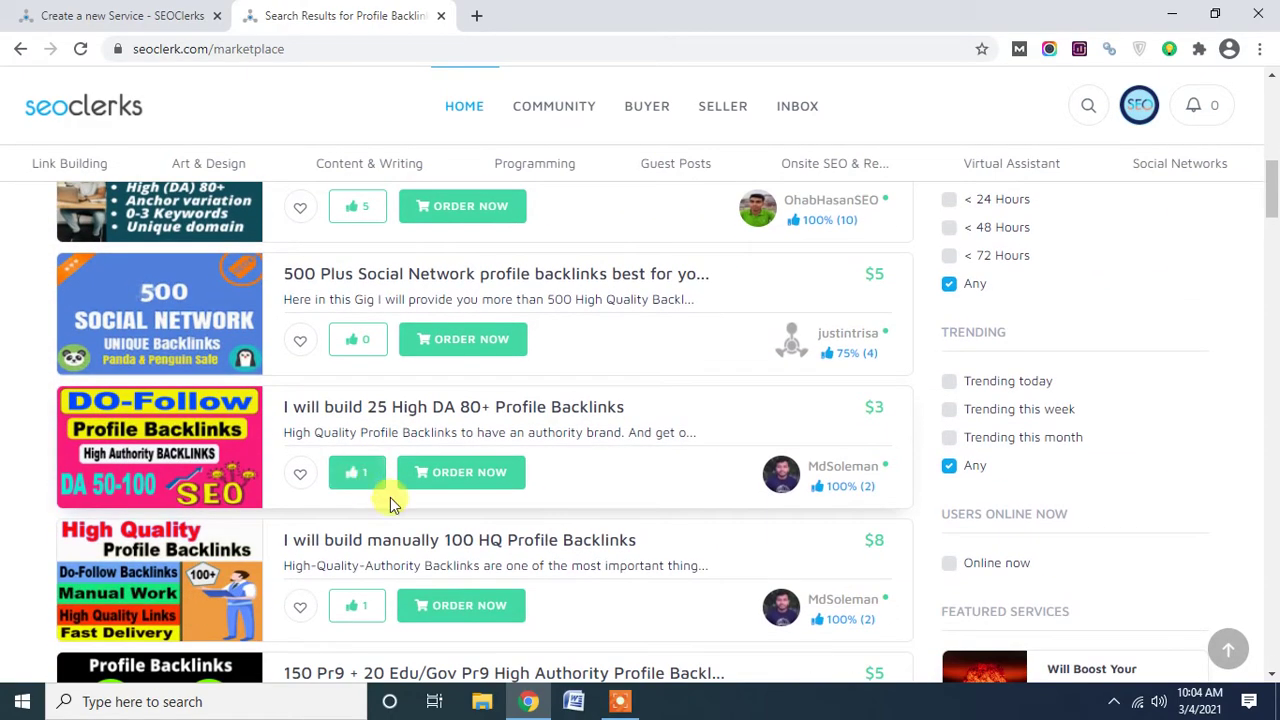
scroll(387, 495, down, 3)
scroll(370, 453, down, 1)
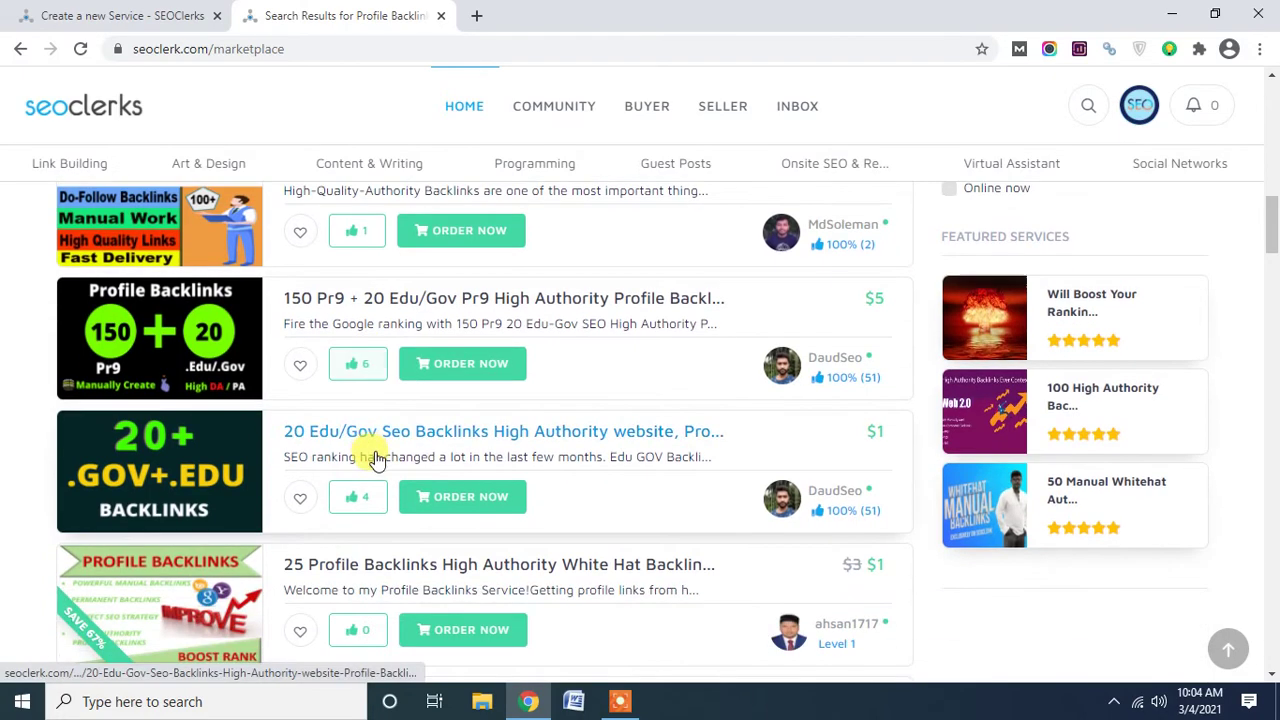
scroll(366, 451, up, 3)
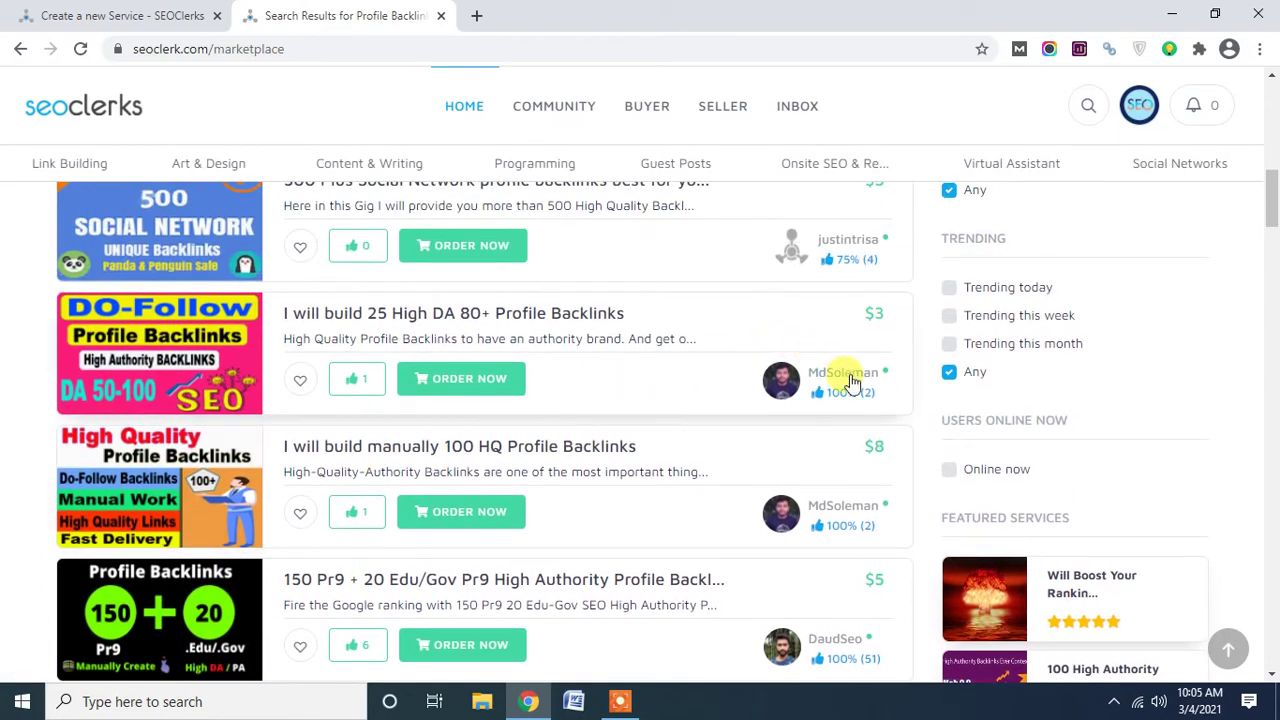
scroll(730, 423, up, 1)
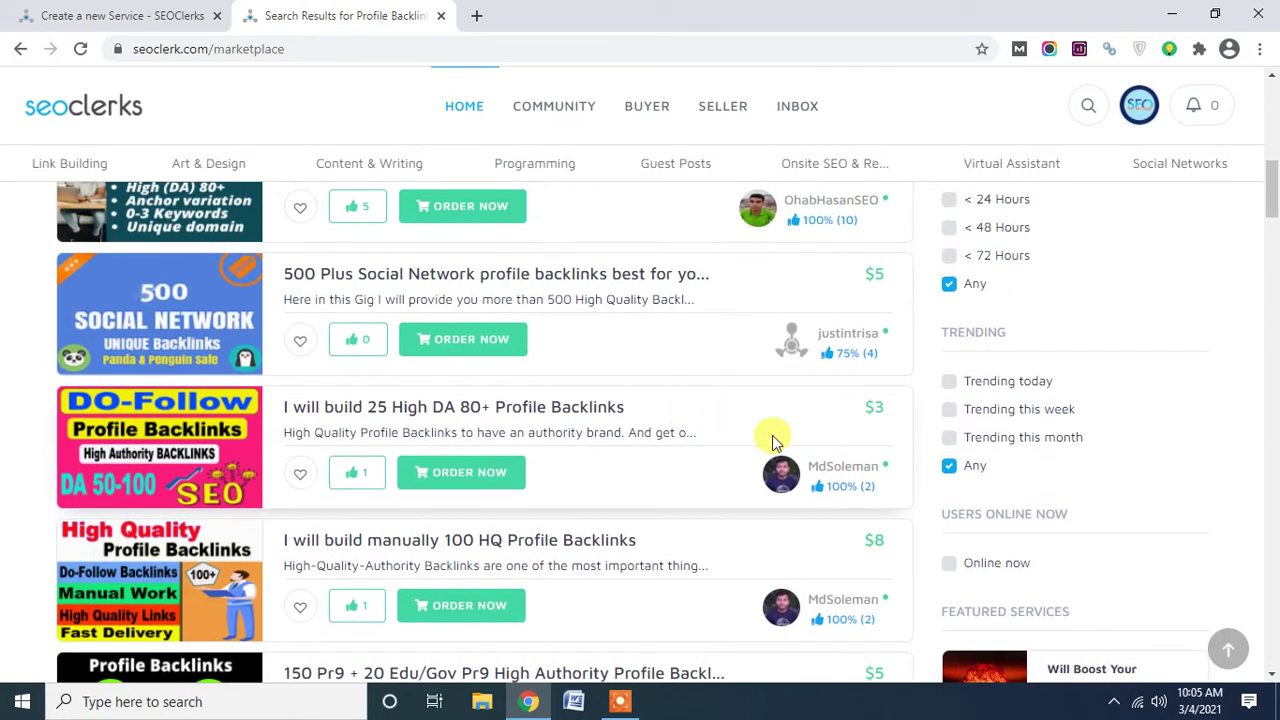
scroll(860, 347, up, 1)
scroll(860, 350, up, 1)
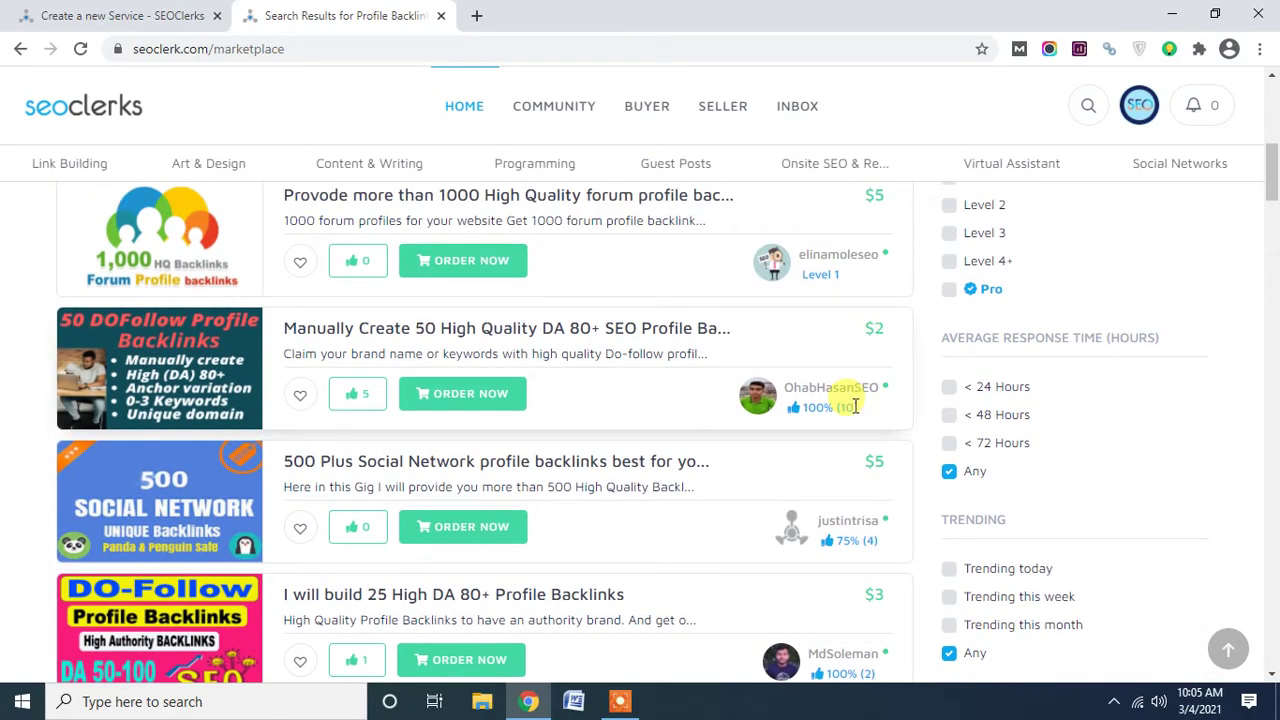
scroll(571, 446, up, 2)
scroll(510, 453, up, 4)
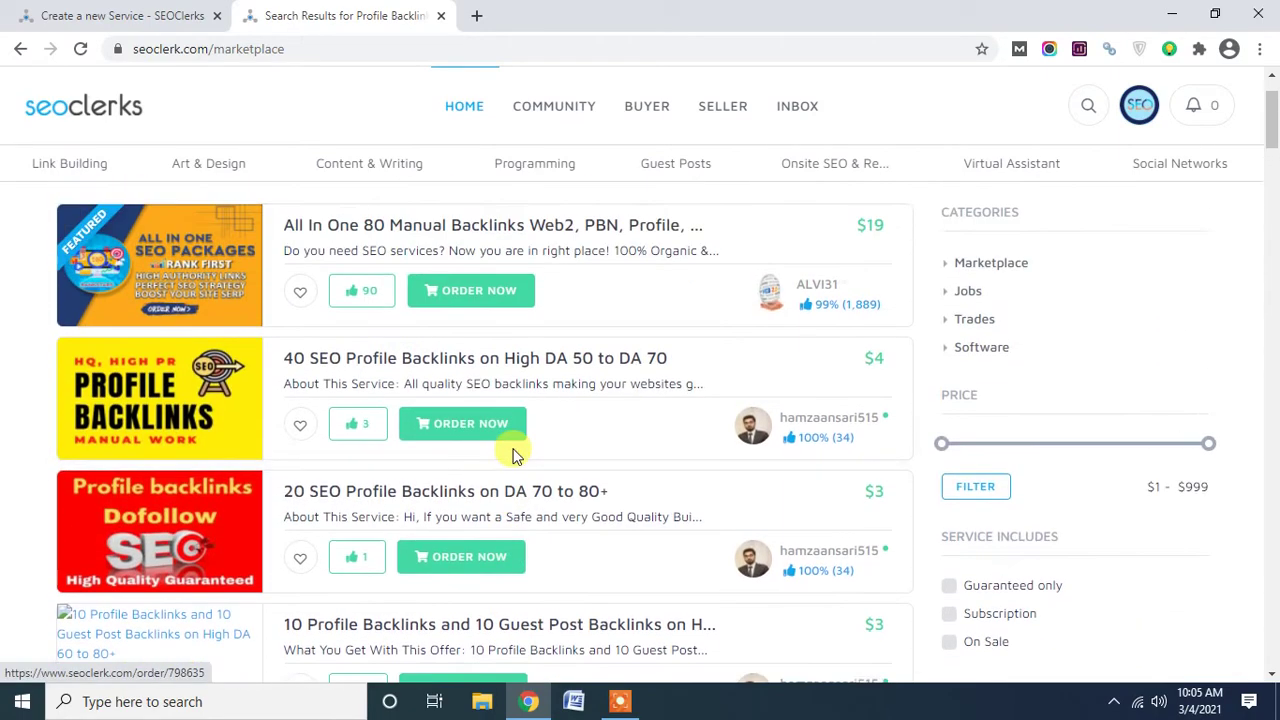
scroll(557, 443, down, 5)
scroll(560, 443, down, 12)
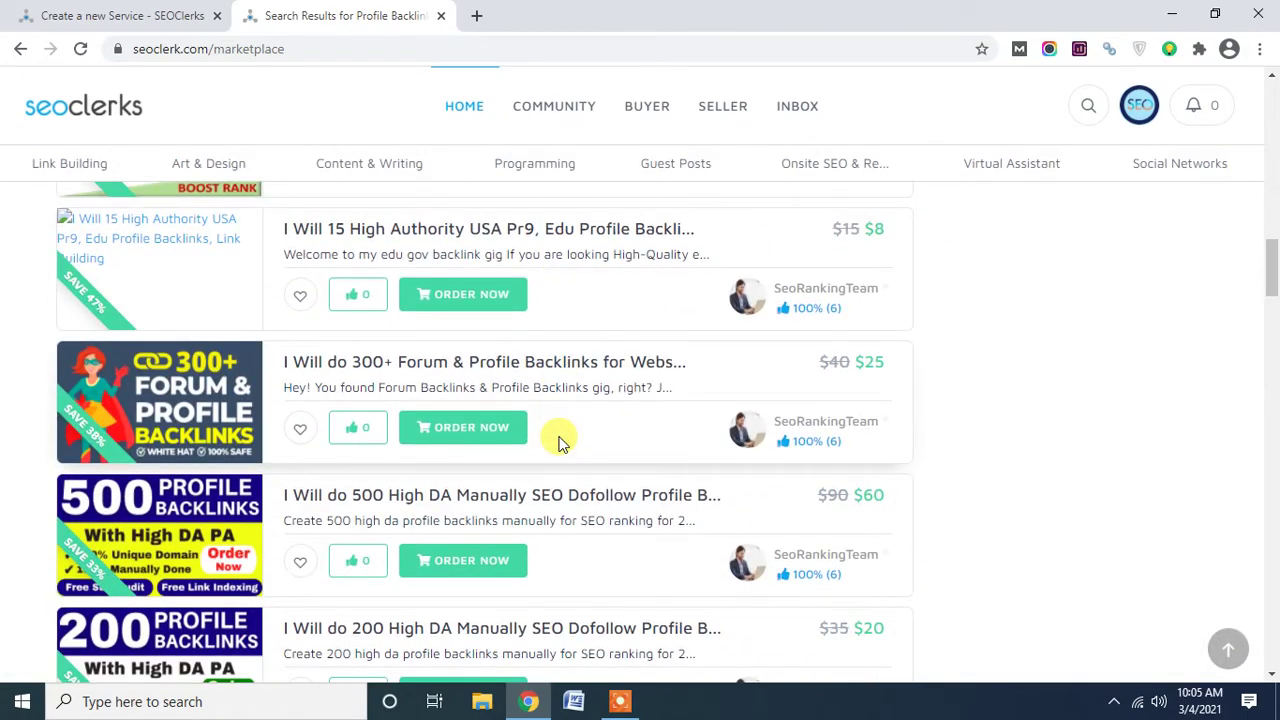
scroll(558, 443, down, 1)
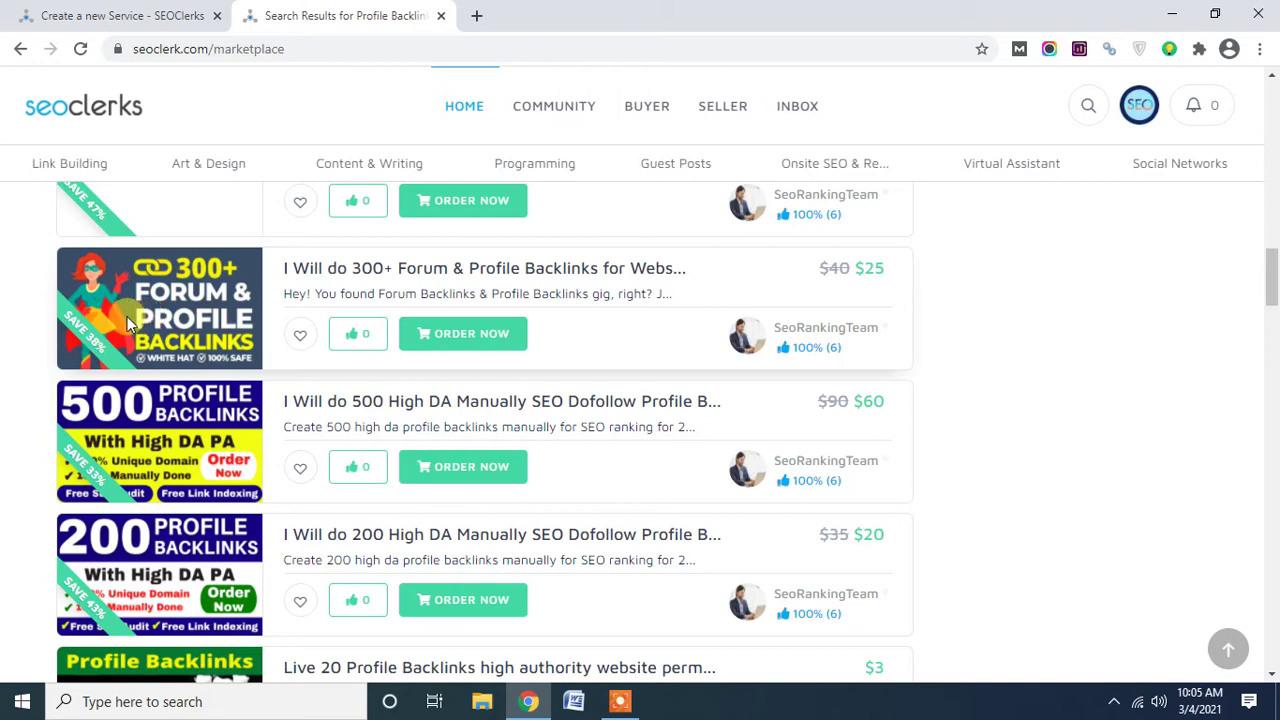
scroll(193, 420, up, 1)
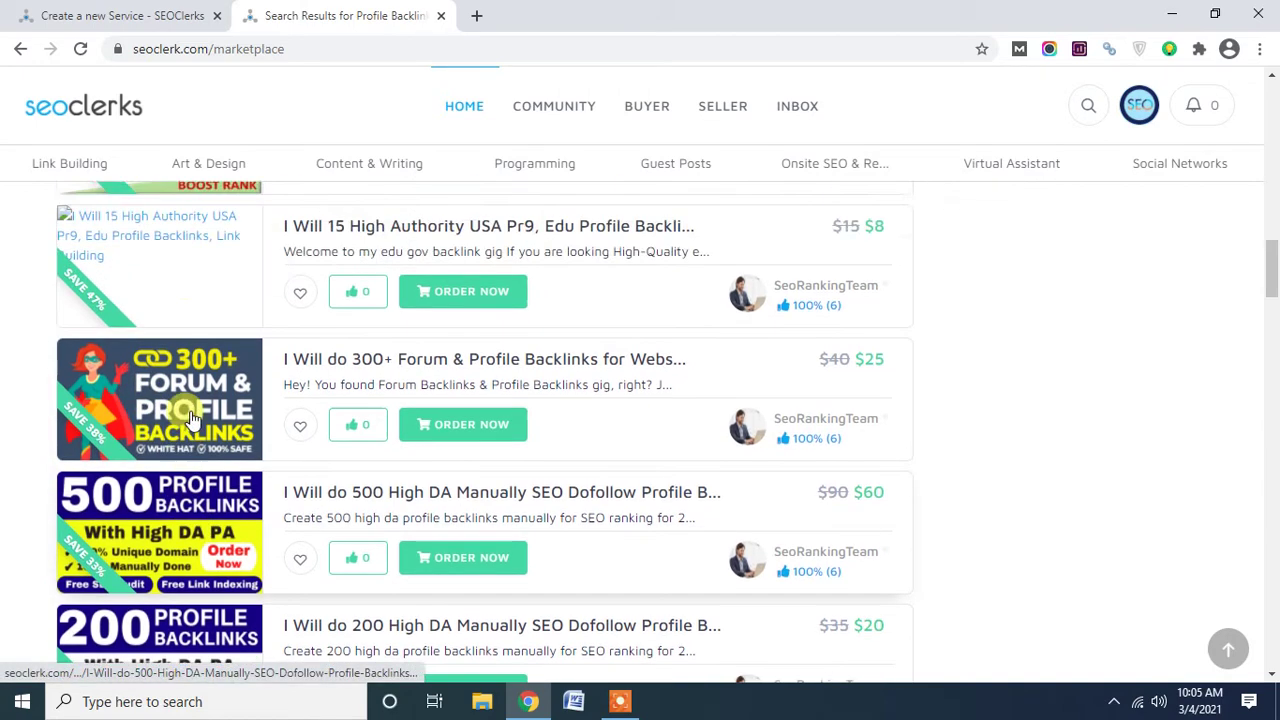
scroll(193, 420, up, 5)
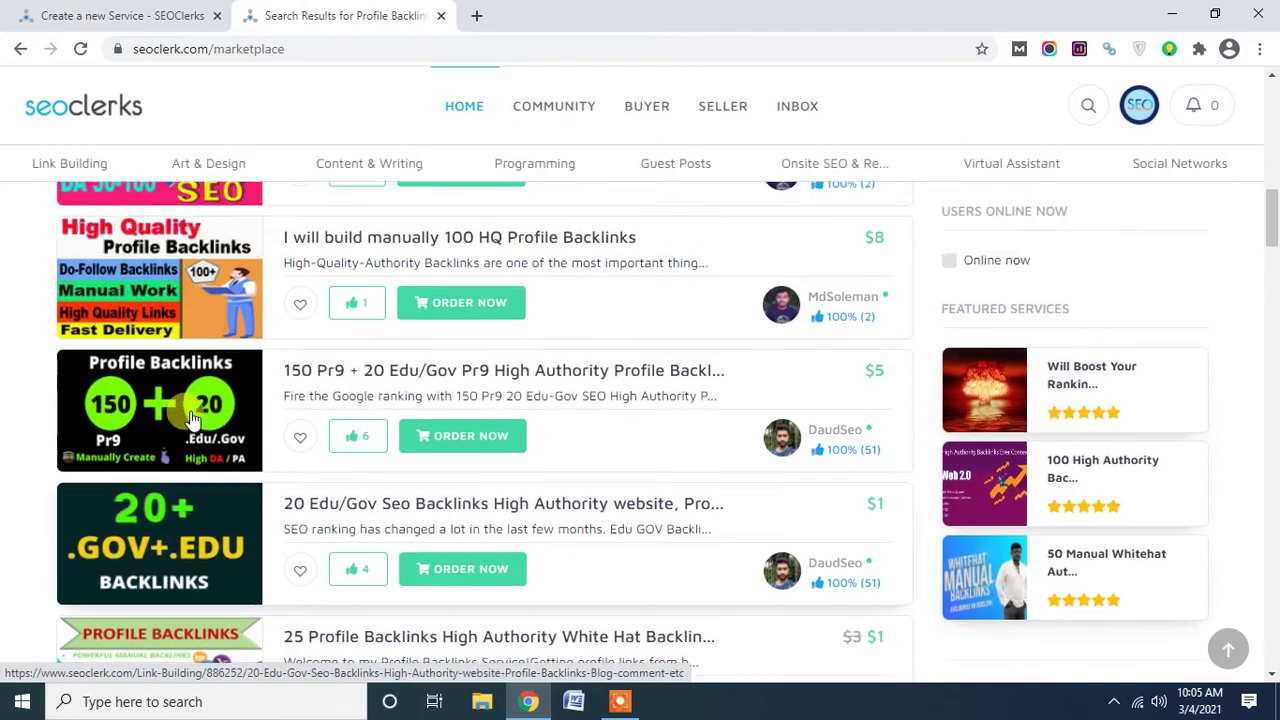
scroll(193, 418, up, 5)
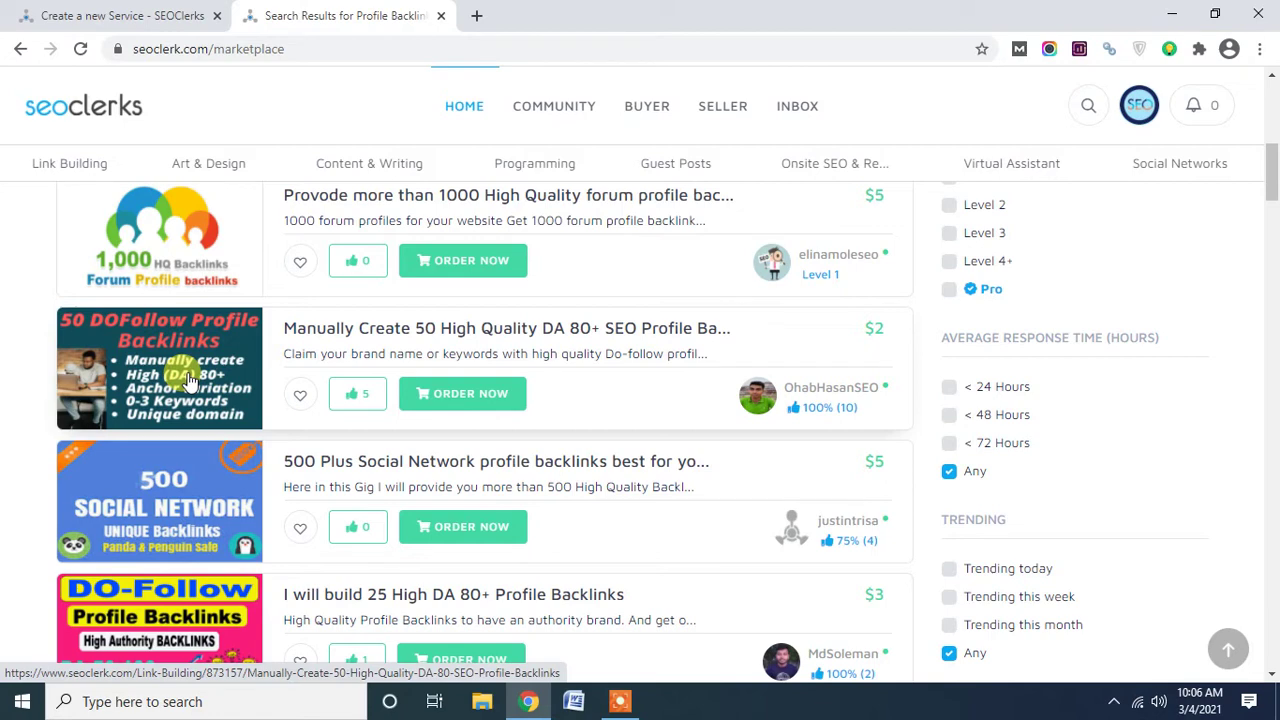
scroll(190, 380, up, 2)
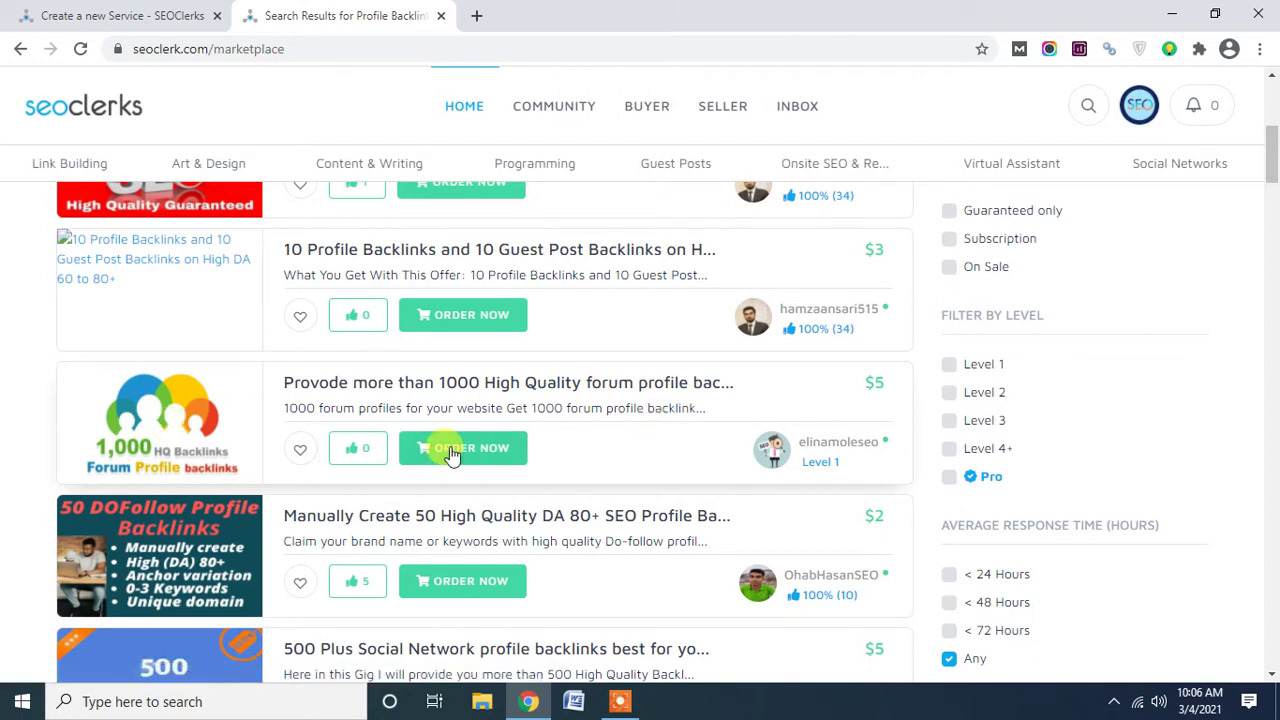
scroll(440, 448, down, 1)
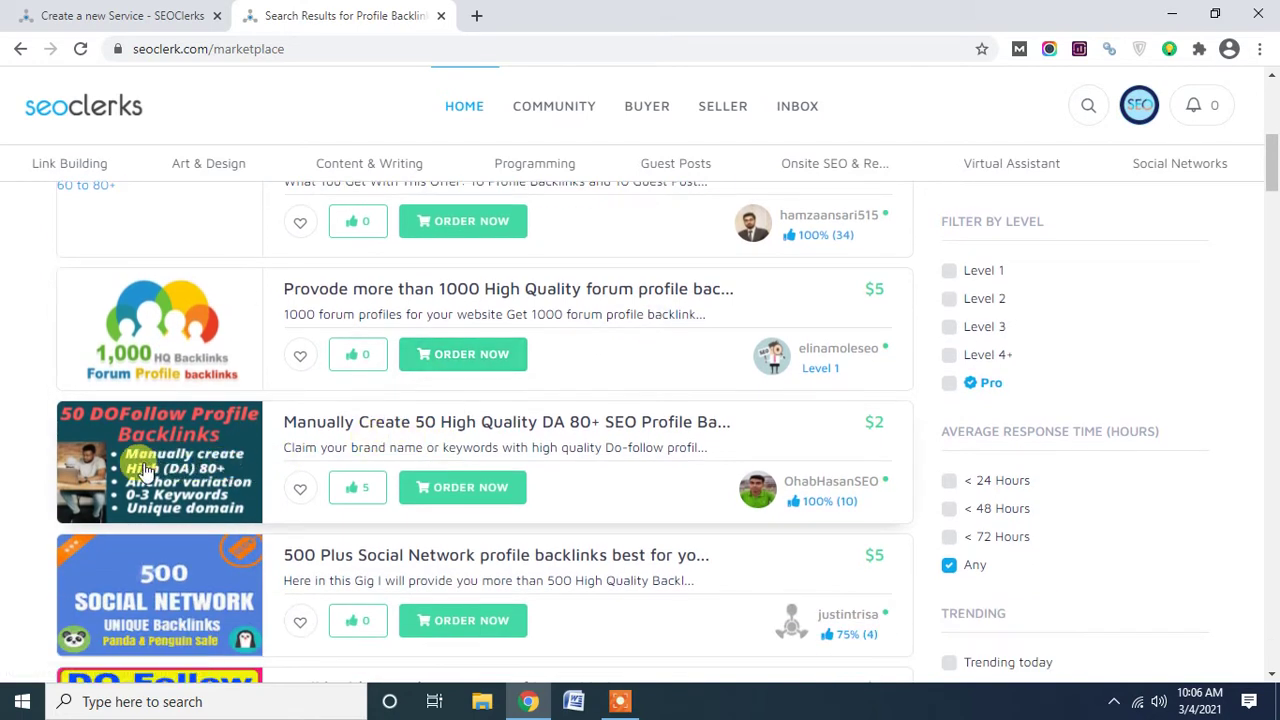
scroll(120, 465, down, 1)
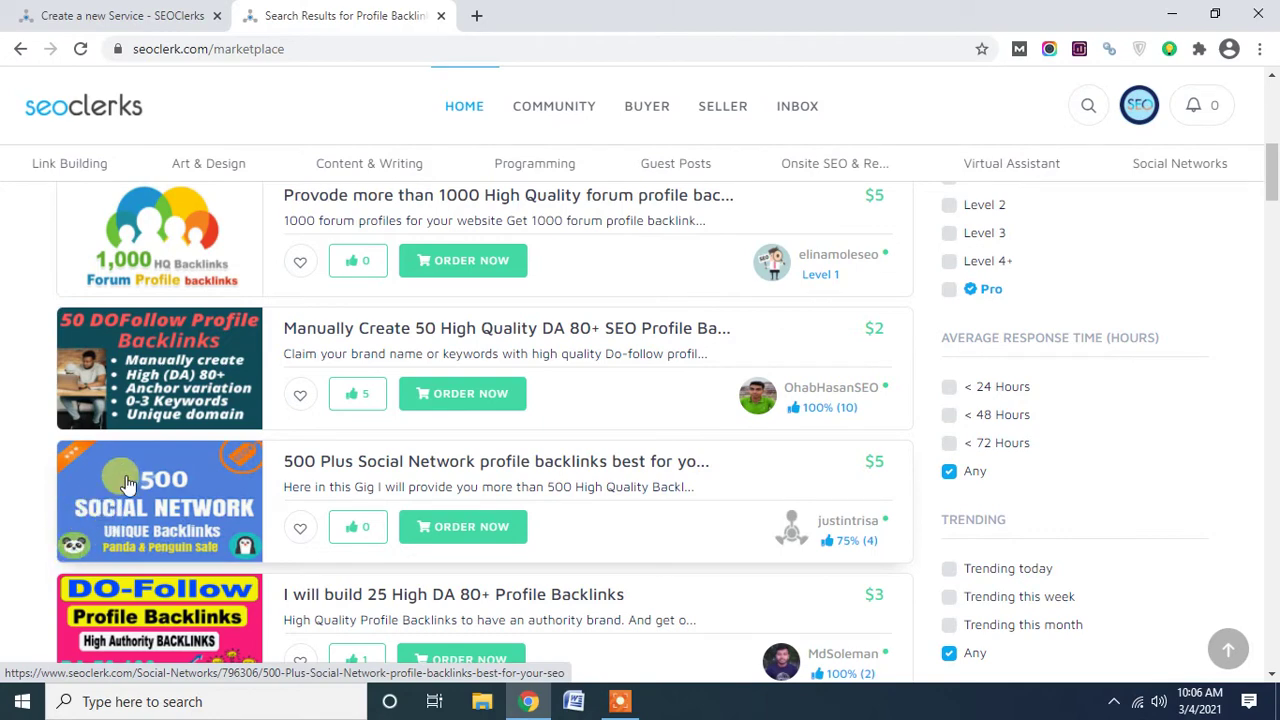
scroll(110, 497, down, 2)
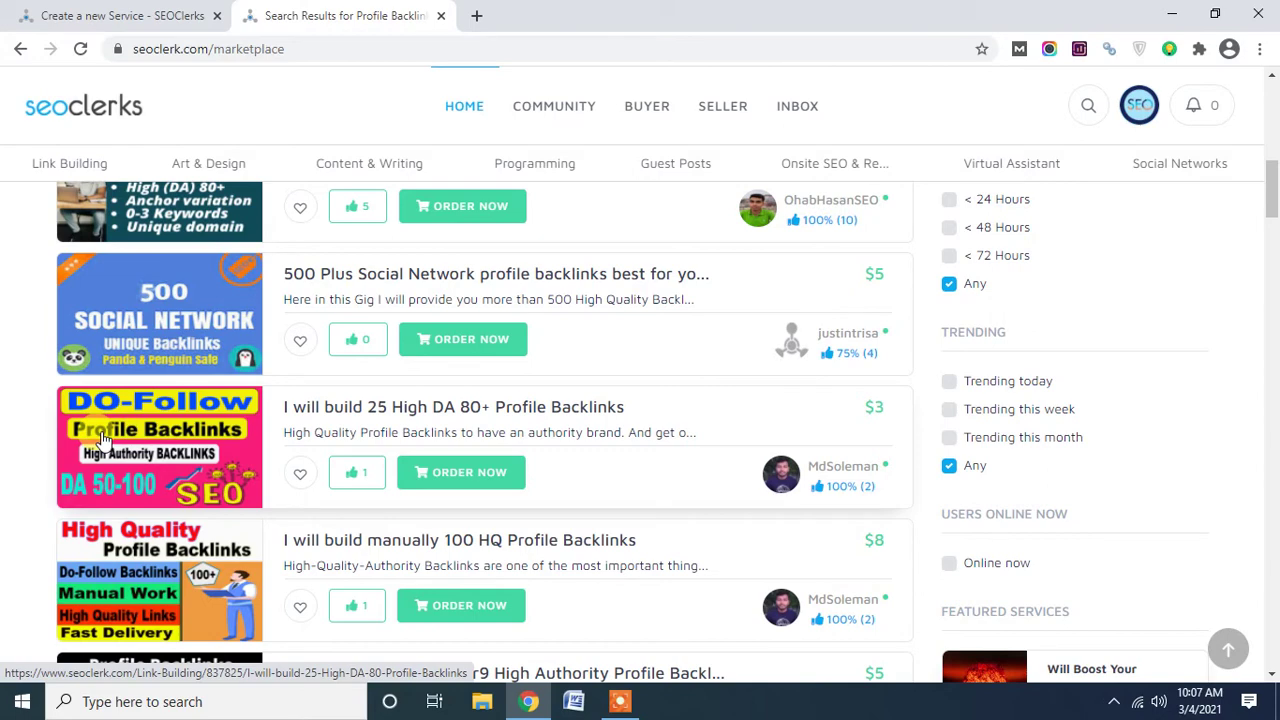
scroll(103, 438, down, 3)
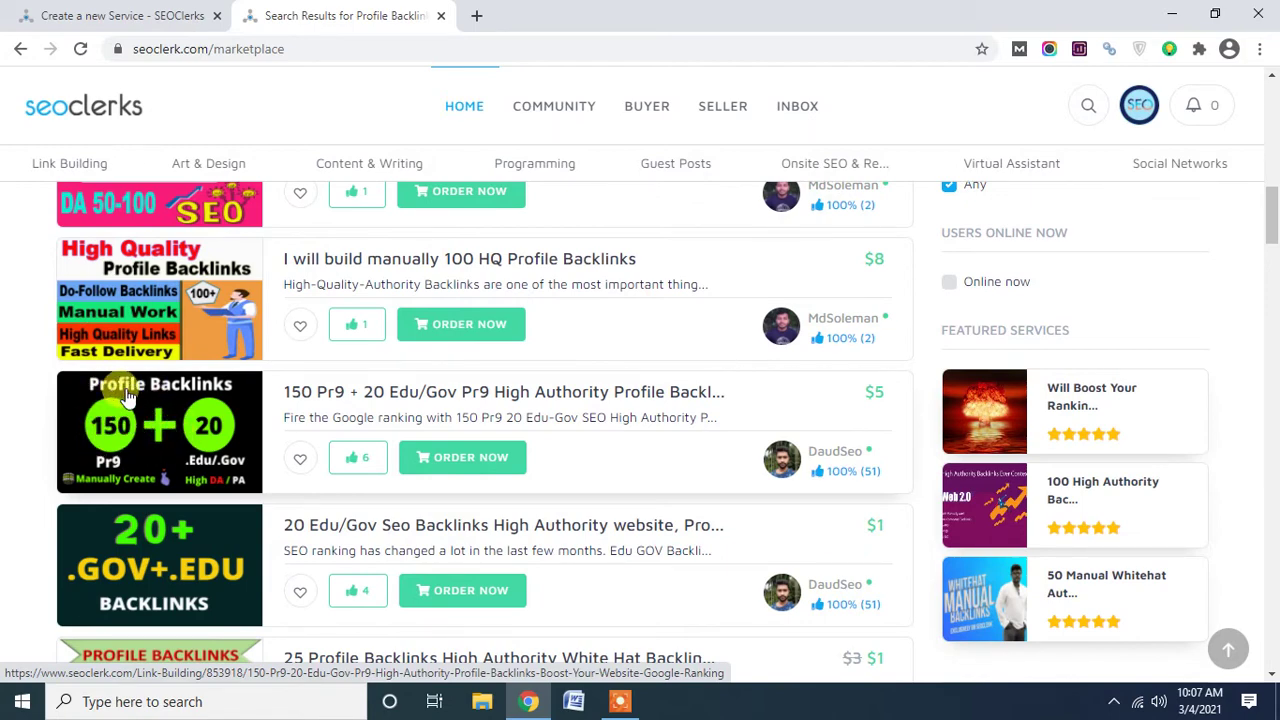
scroll(115, 398, down, 5)
scroll(127, 397, down, 2)
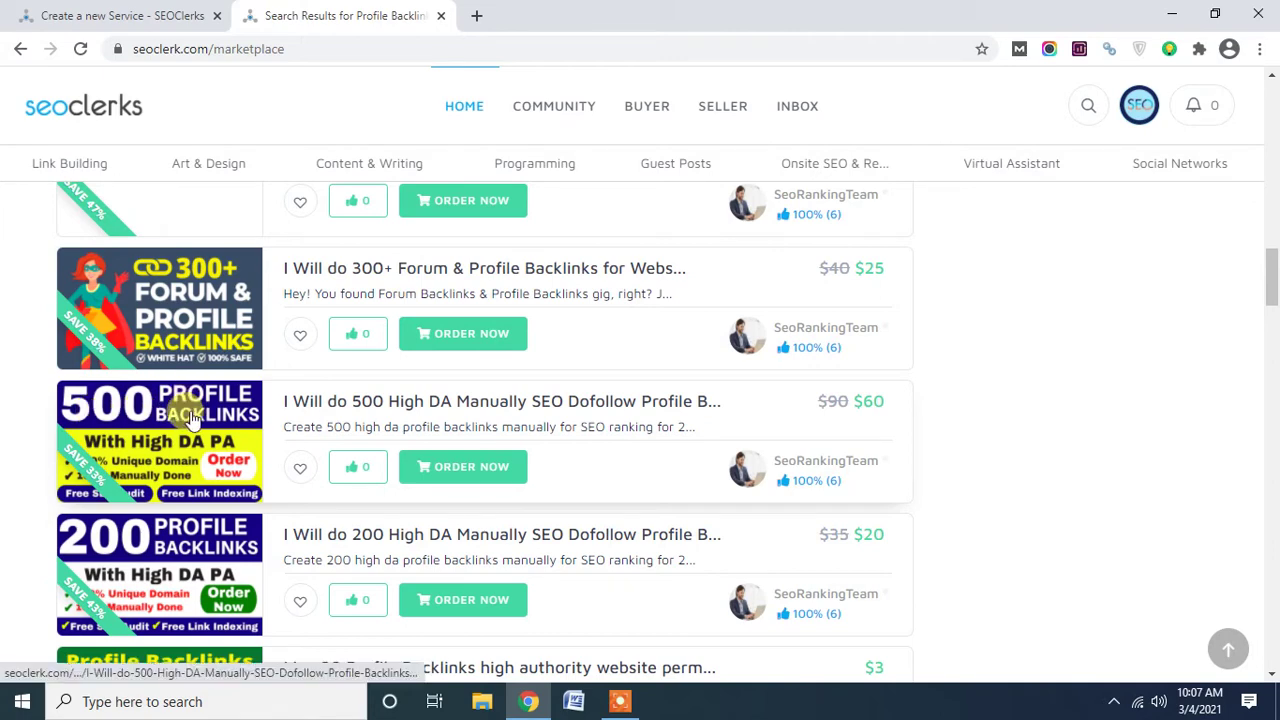
scroll(192, 420, down, 3)
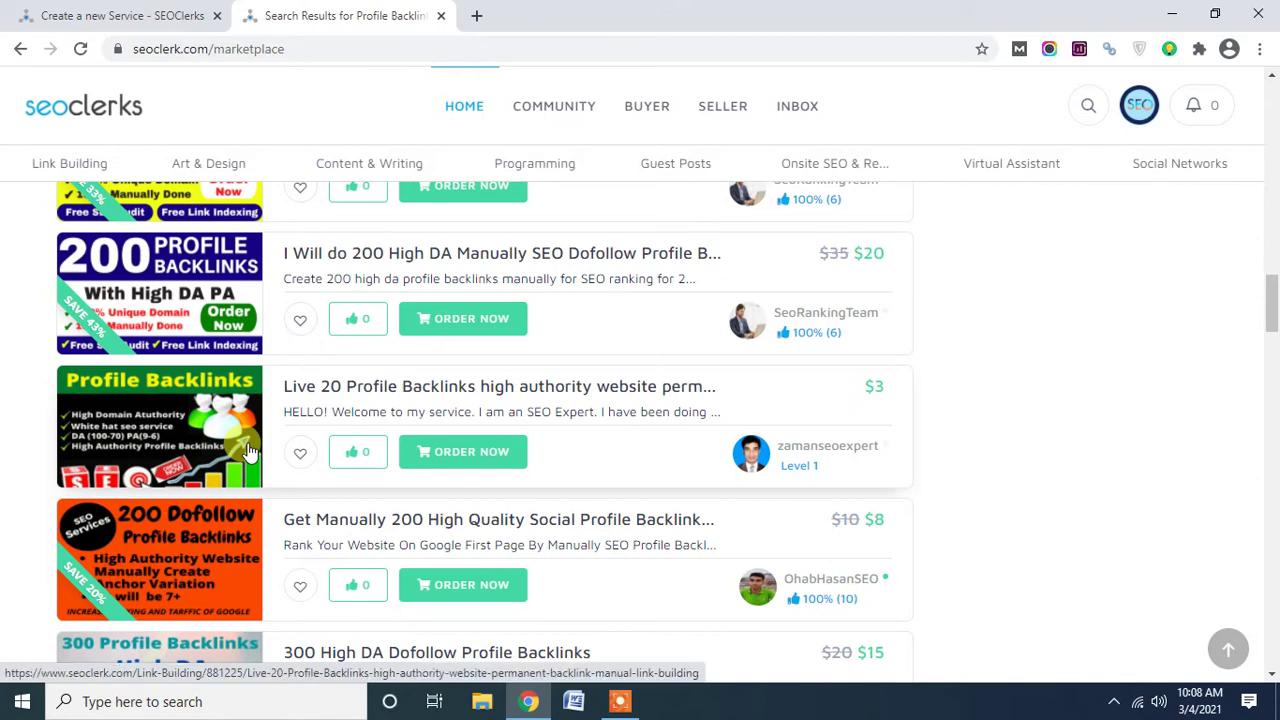
Open the $3 Live 20 Profile Backlinks gig in a background tab, keeping the results listed.
scroll(210, 440, down, 1)
scroll(210, 447, up, 1)
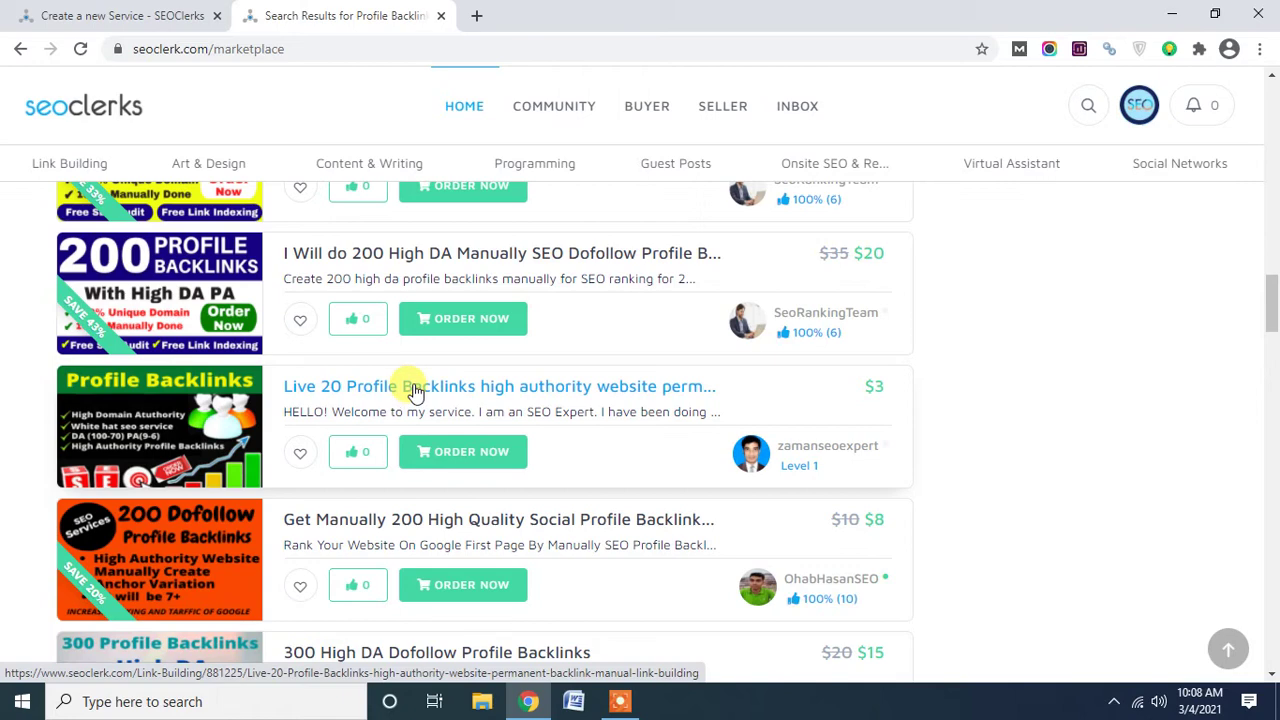
middle_click(226, 424)
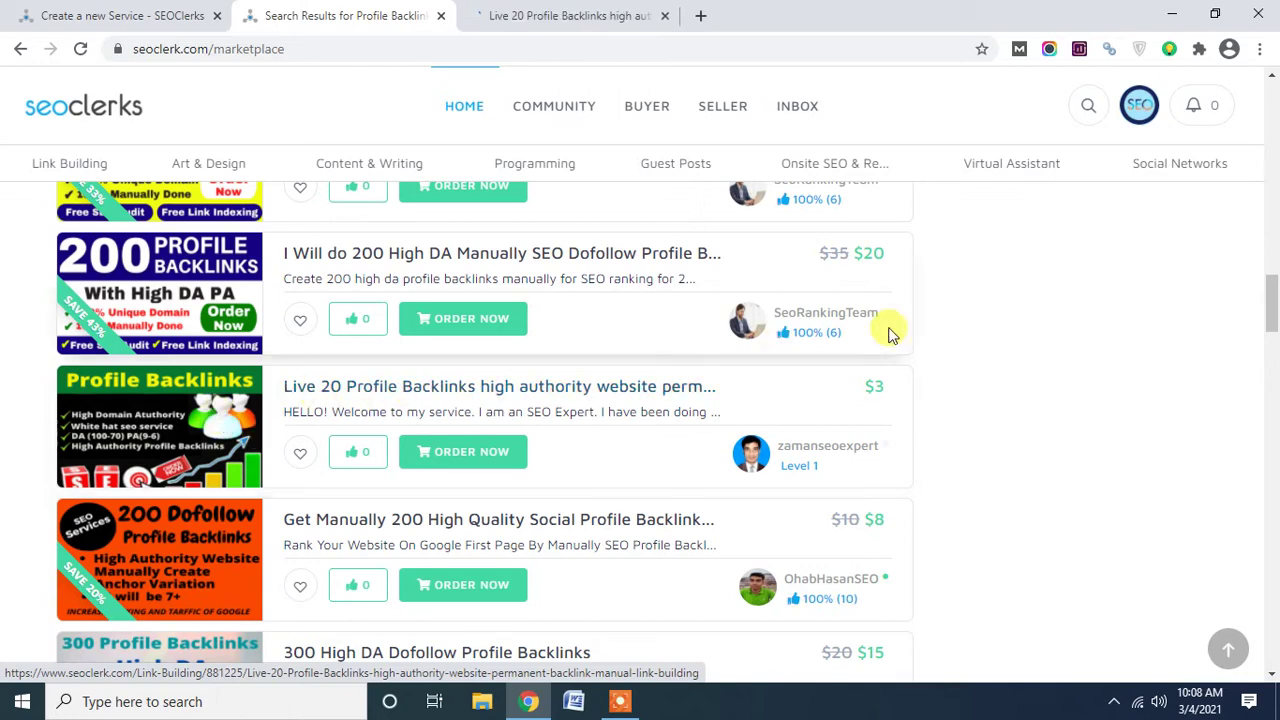
mouse_move(1272, 305)
mouse_down()
mouse_move(1266, 174)
mouse_move(1257, 289)
mouse_up()
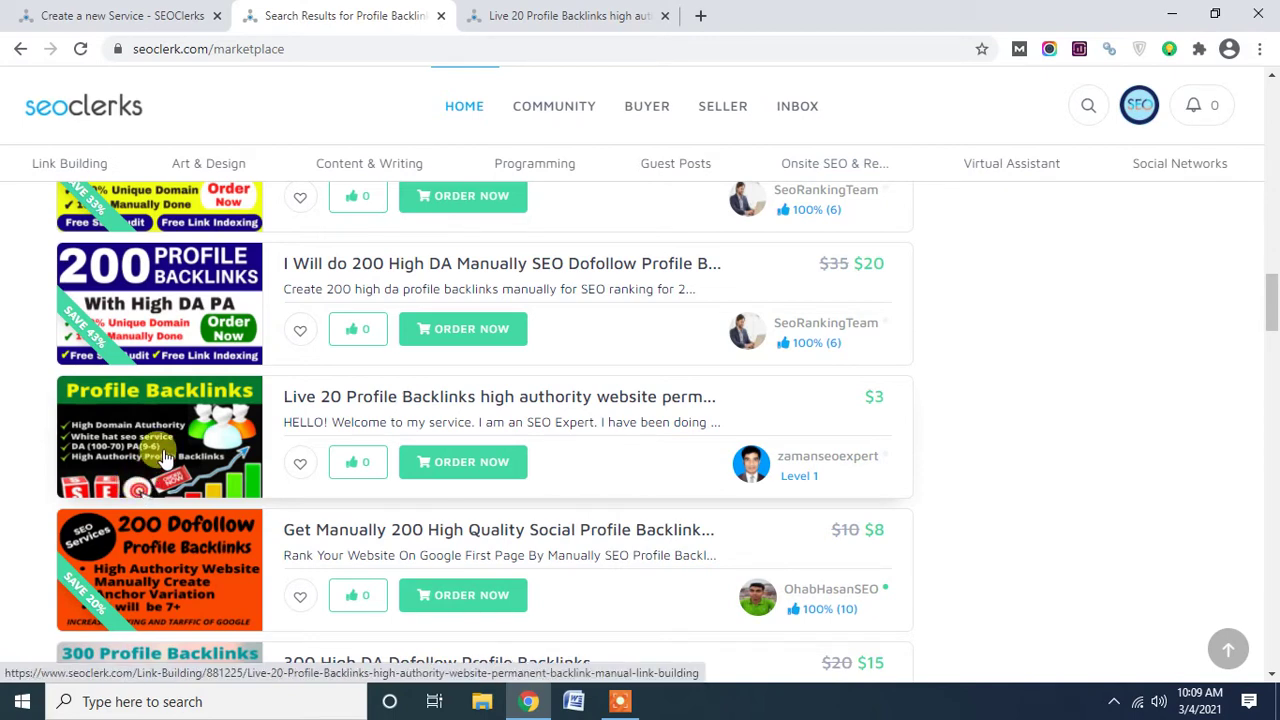
click(577, 8)
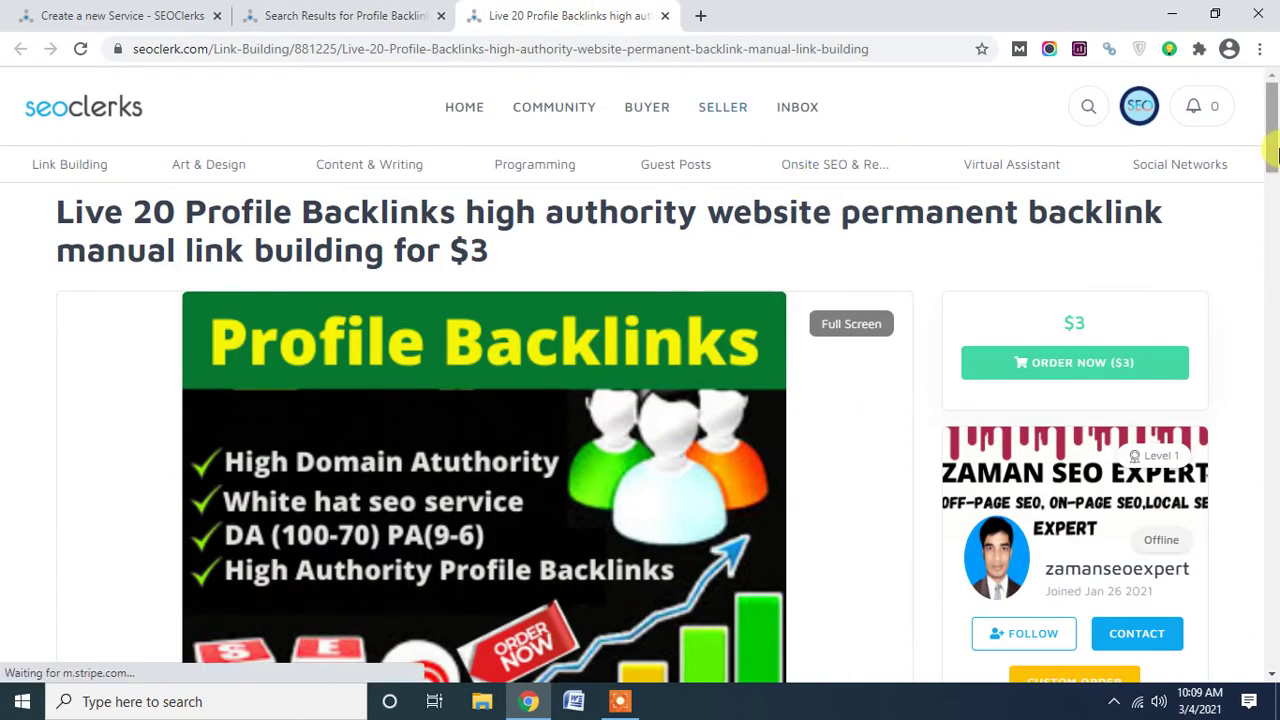
mouse_move(1274, 133)
mouse_down()
mouse_move(1275, 149)
mouse_move(1276, 136)
mouse_up()
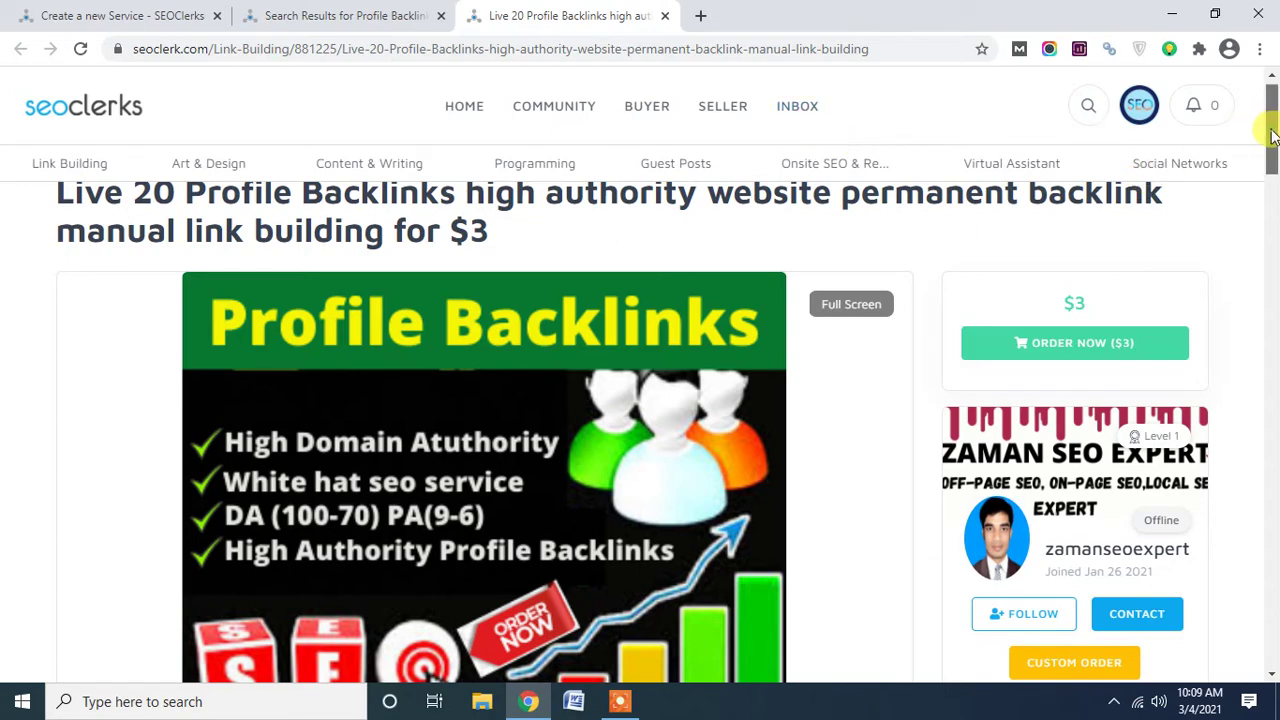
scroll(1272, 135, down, 3)
scroll(1272, 135, up, 3)
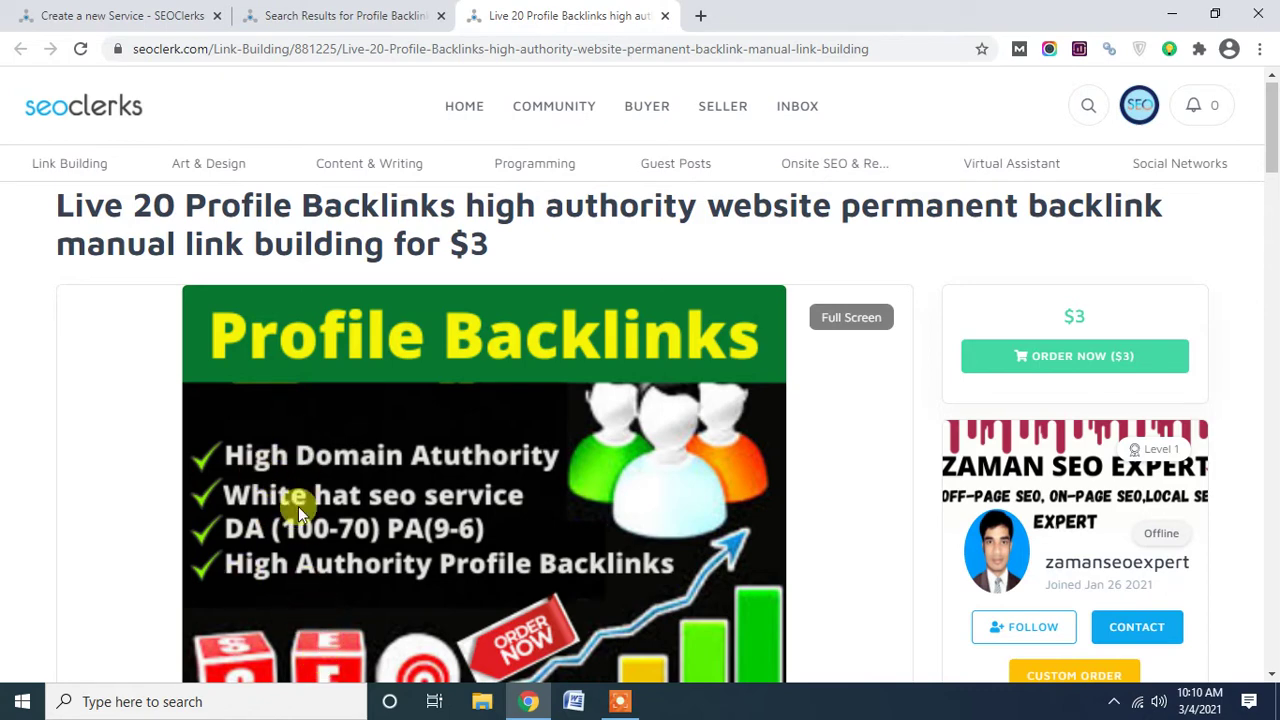
scroll(365, 604, down, 1)
scroll(369, 588, up, 1)
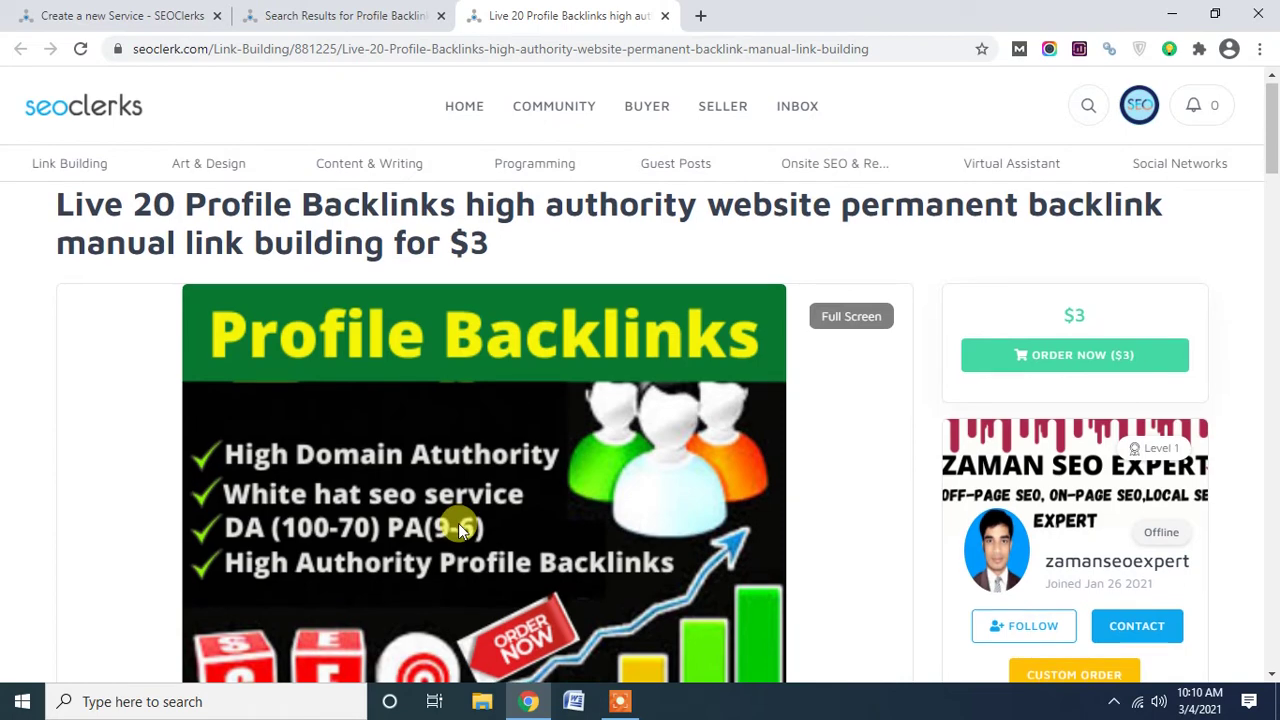
scroll(458, 523, down, 4)
scroll(455, 523, down, 1)
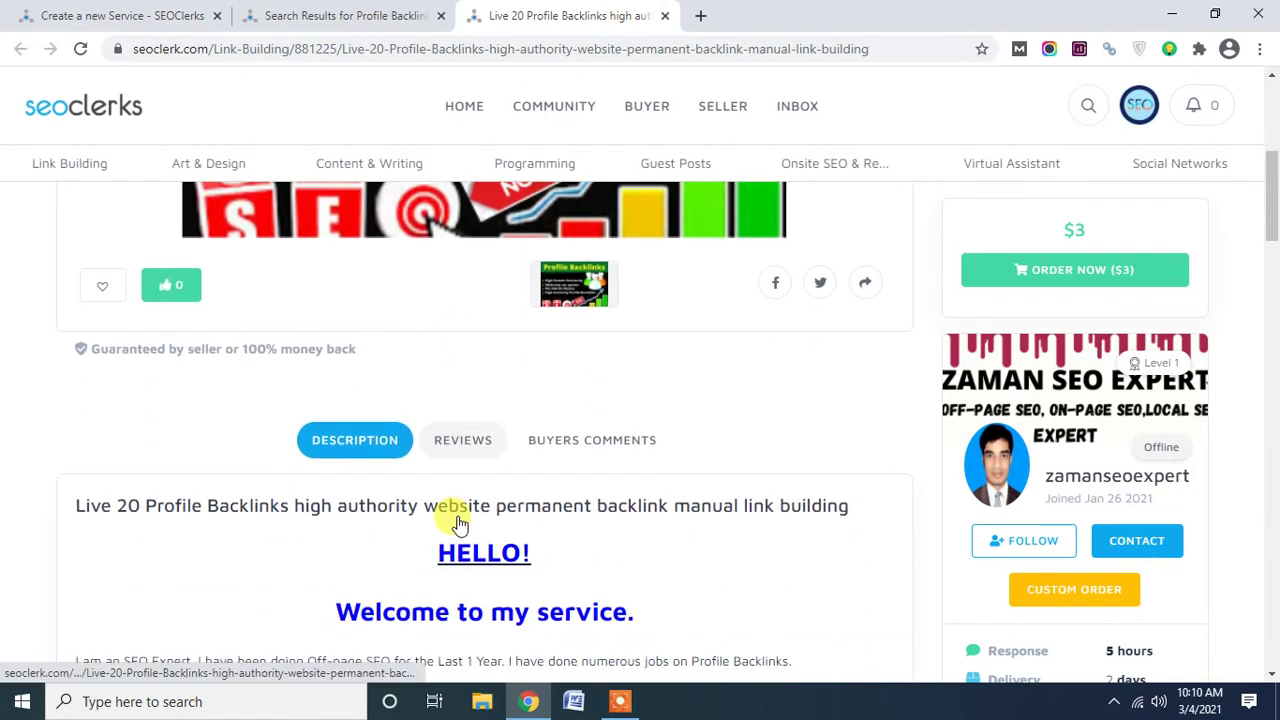
scroll(454, 520, up, 4)
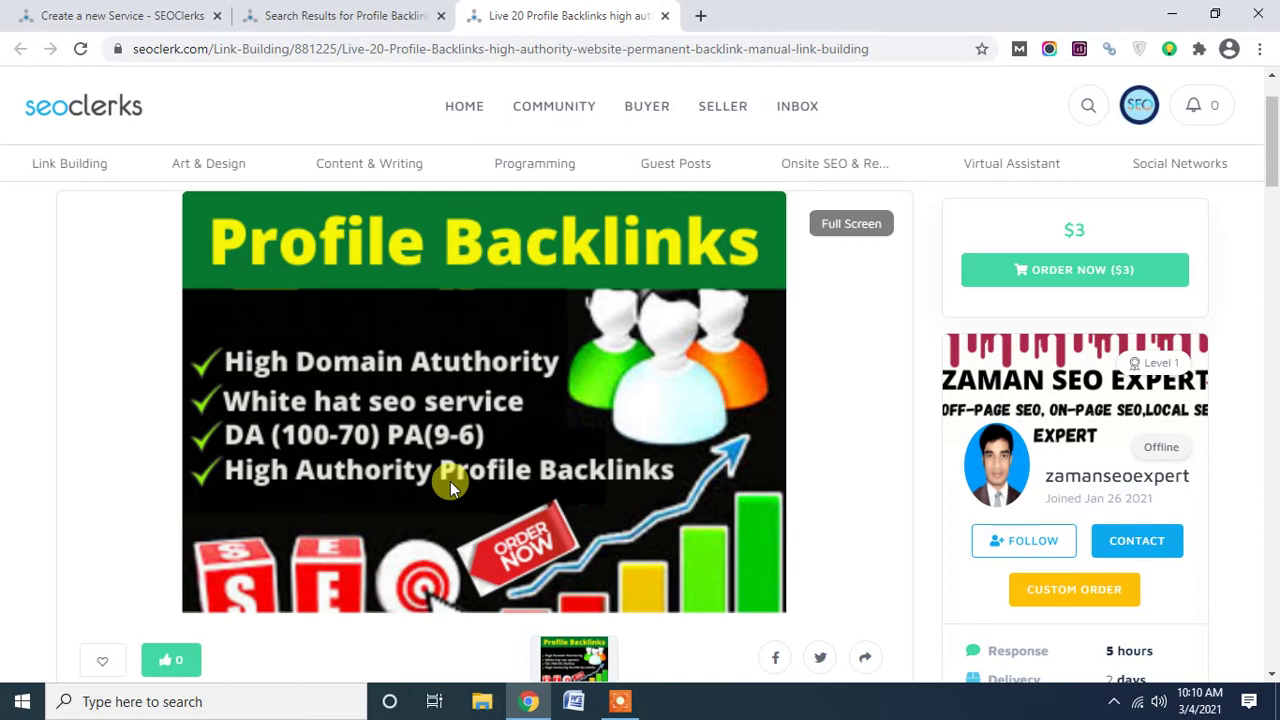
scroll(468, 471, up, 1)
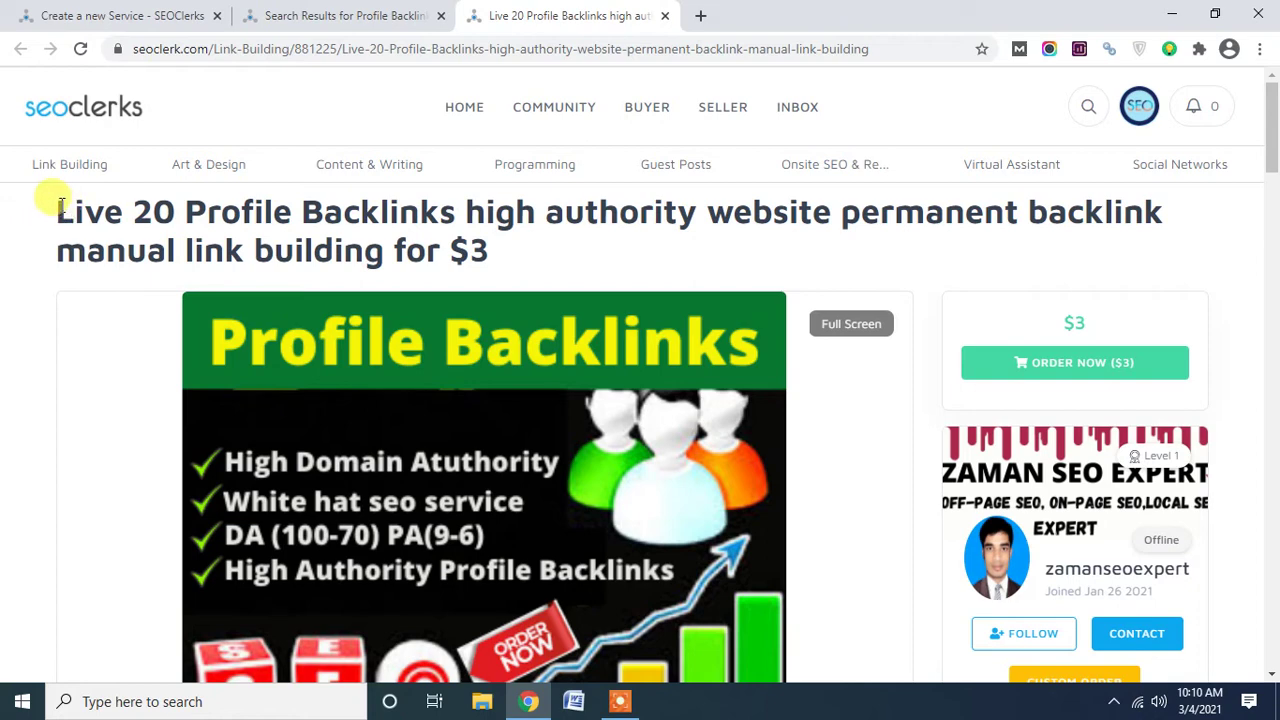
drag(54, 212, 531, 245)
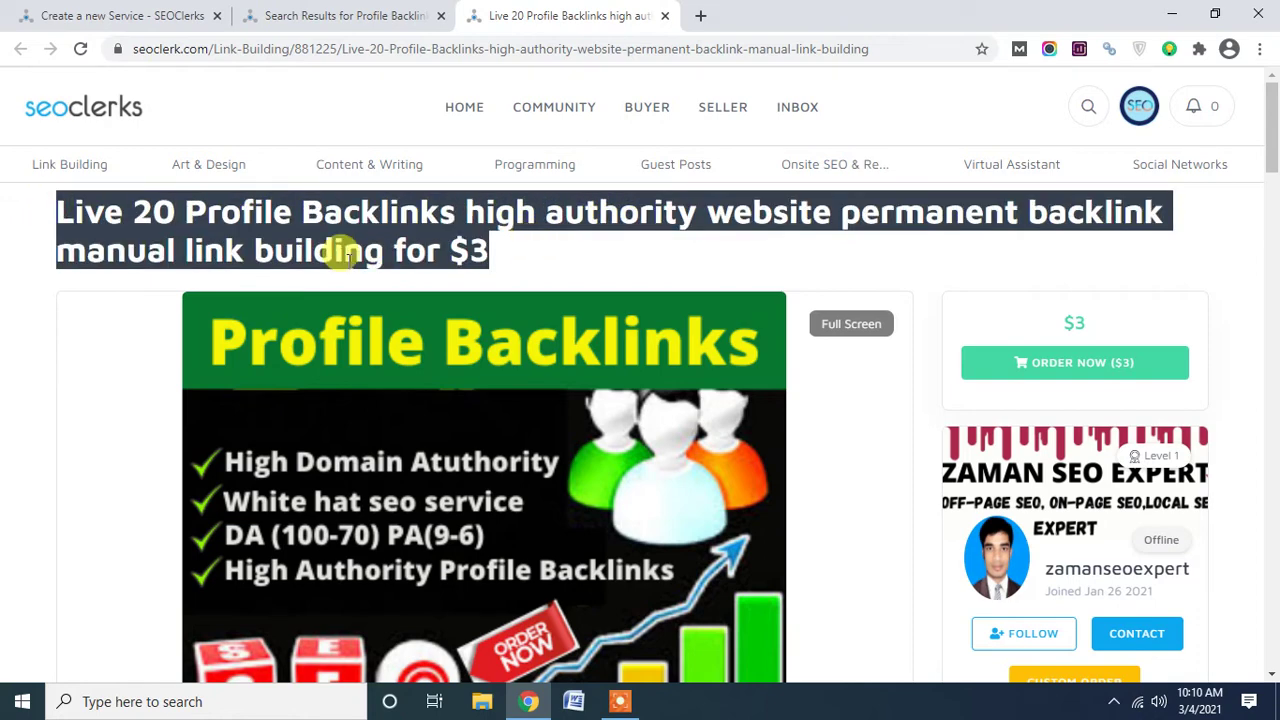
click(348, 250)
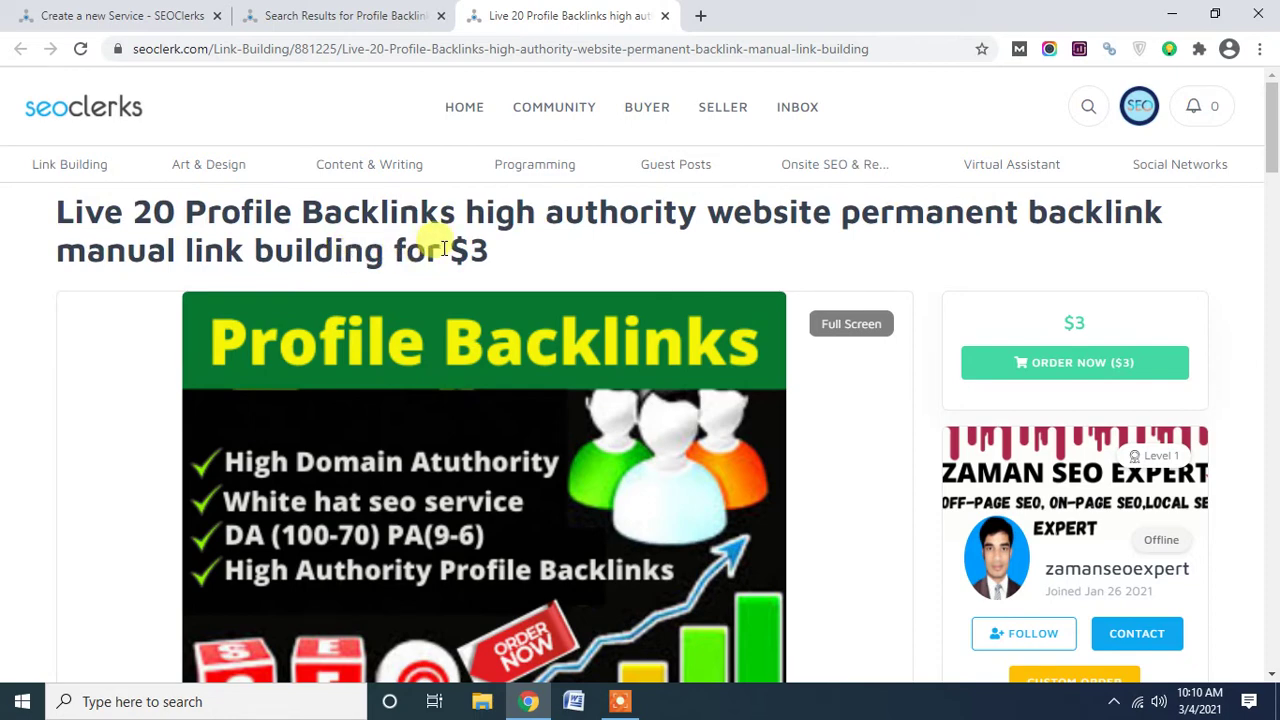
drag(386, 250, 492, 257)
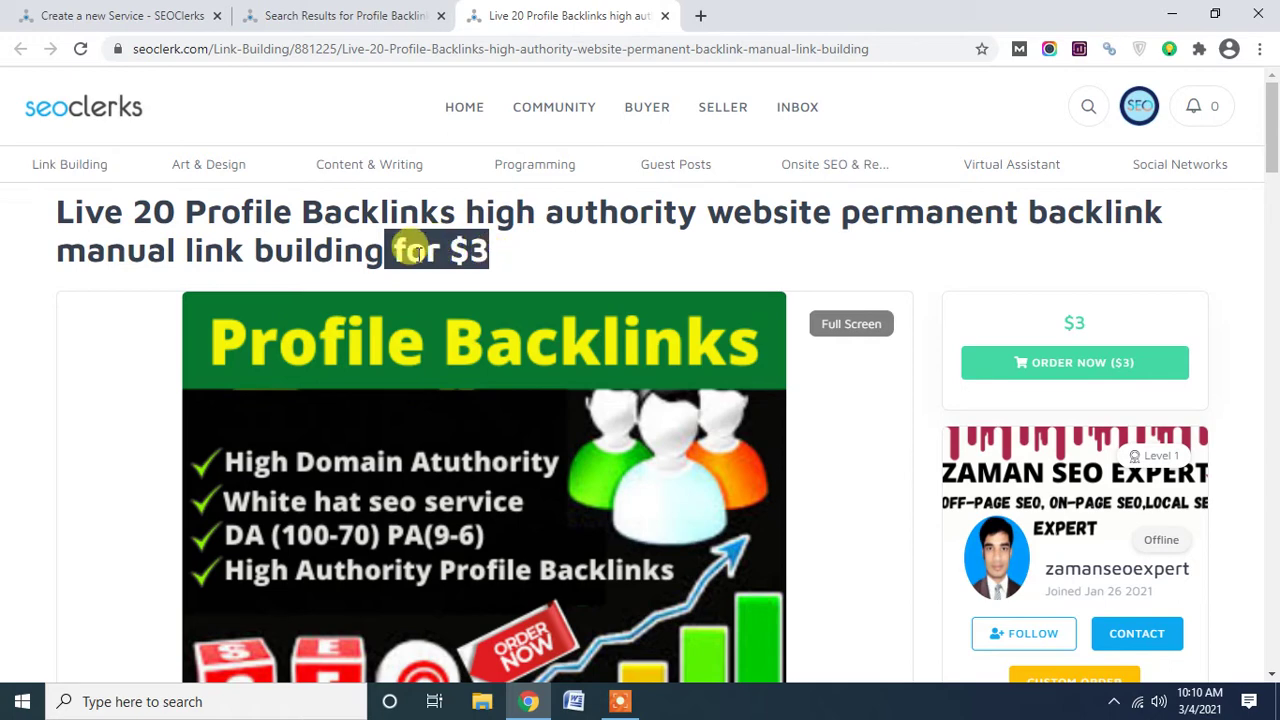
click(412, 251)
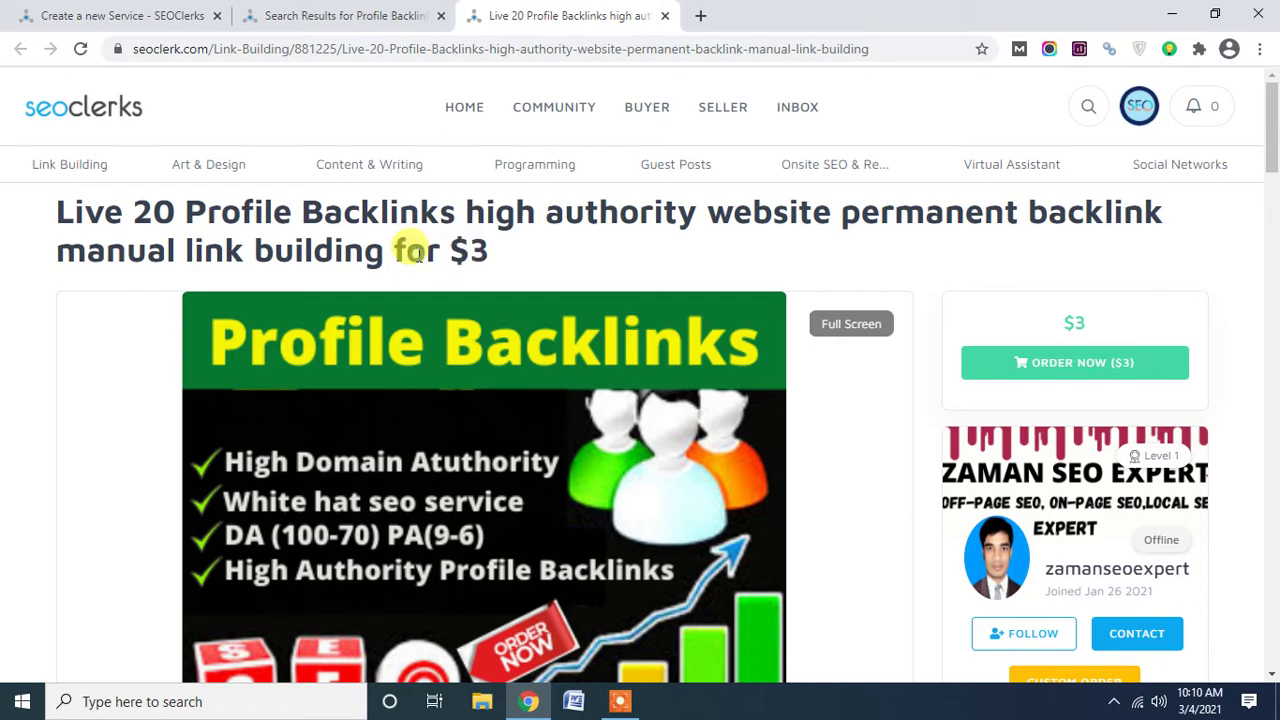
drag(383, 251, 36, 231)
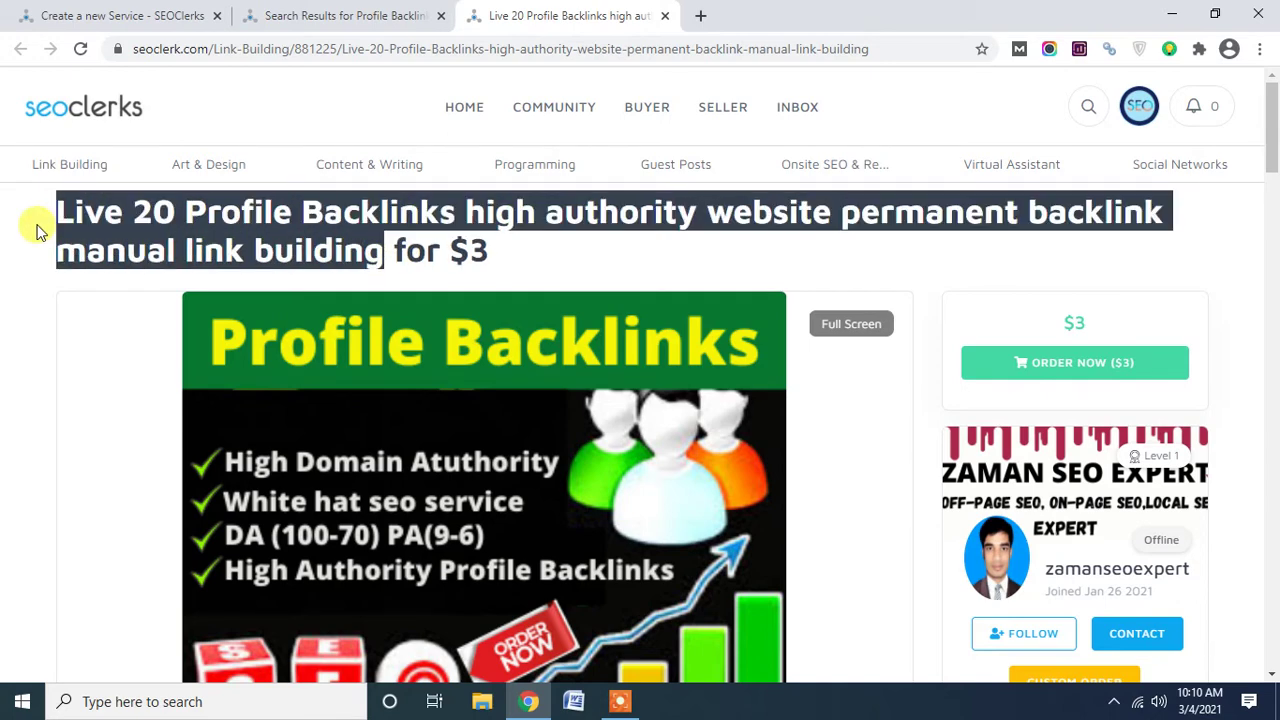
click(104, 222)
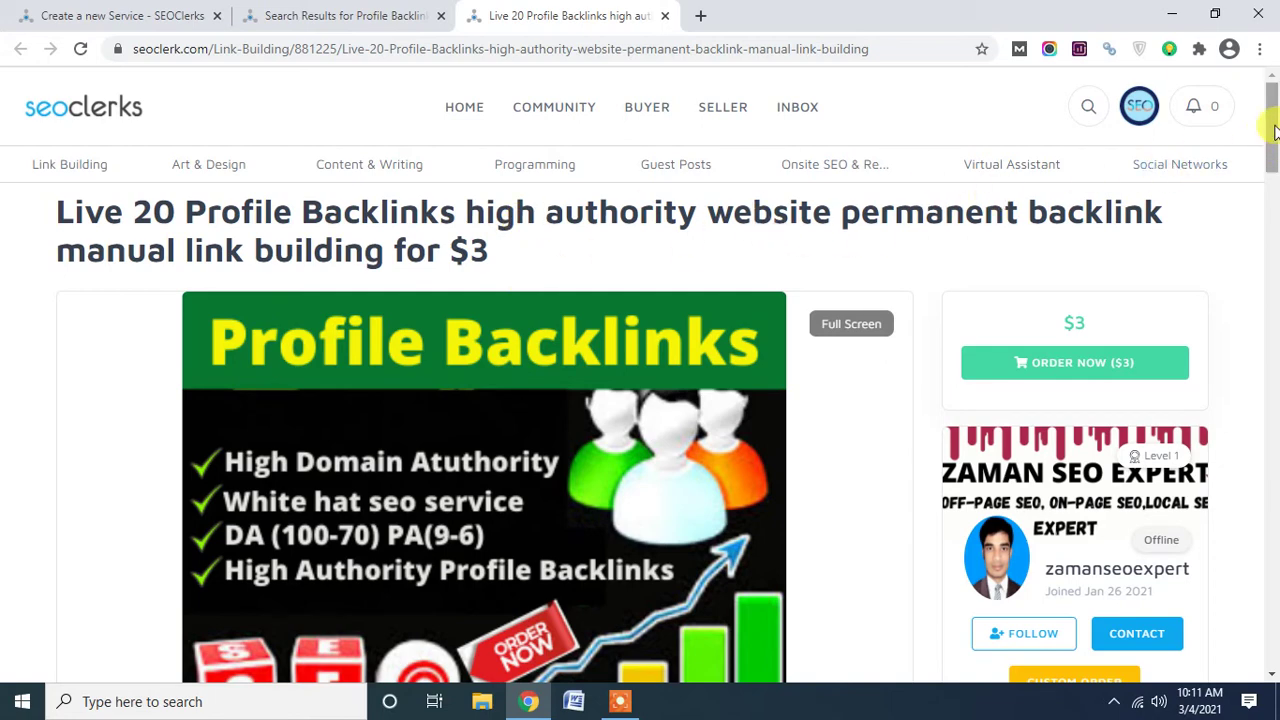
Scroll down to the gig's Description section and locate its title line.
drag(1275, 130, 1276, 219)
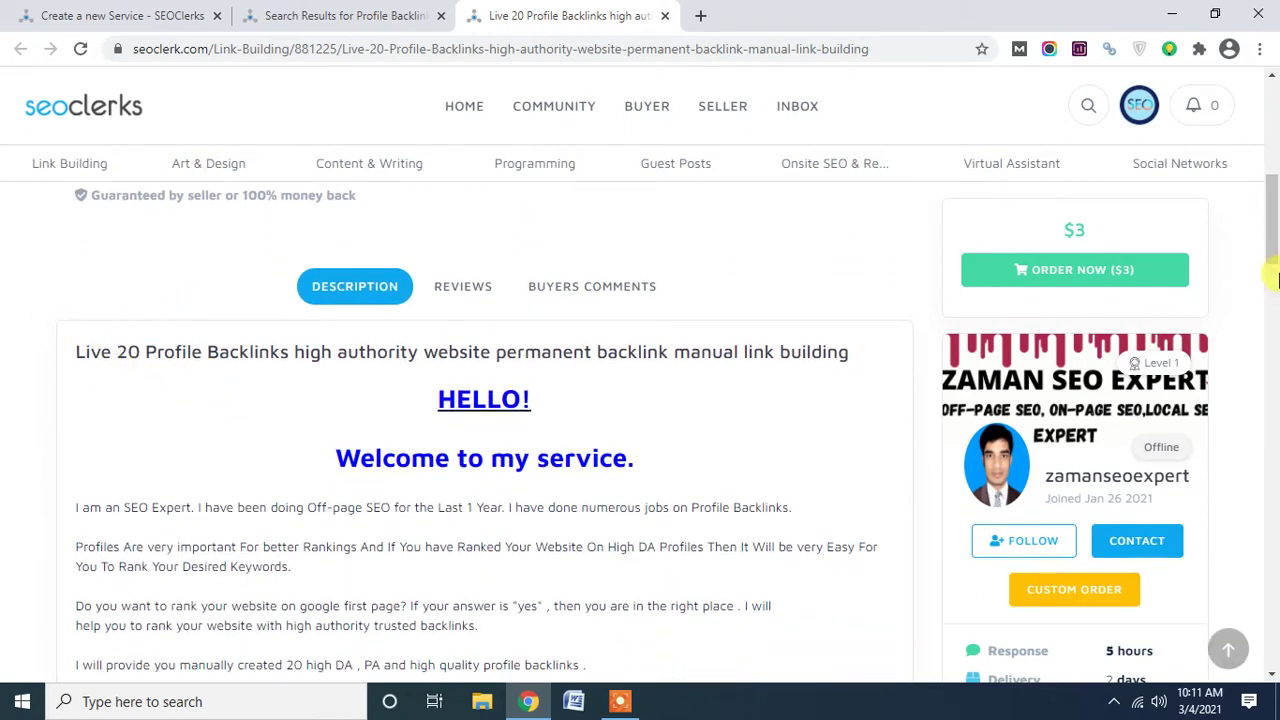
drag(1272, 246, 1266, 379)
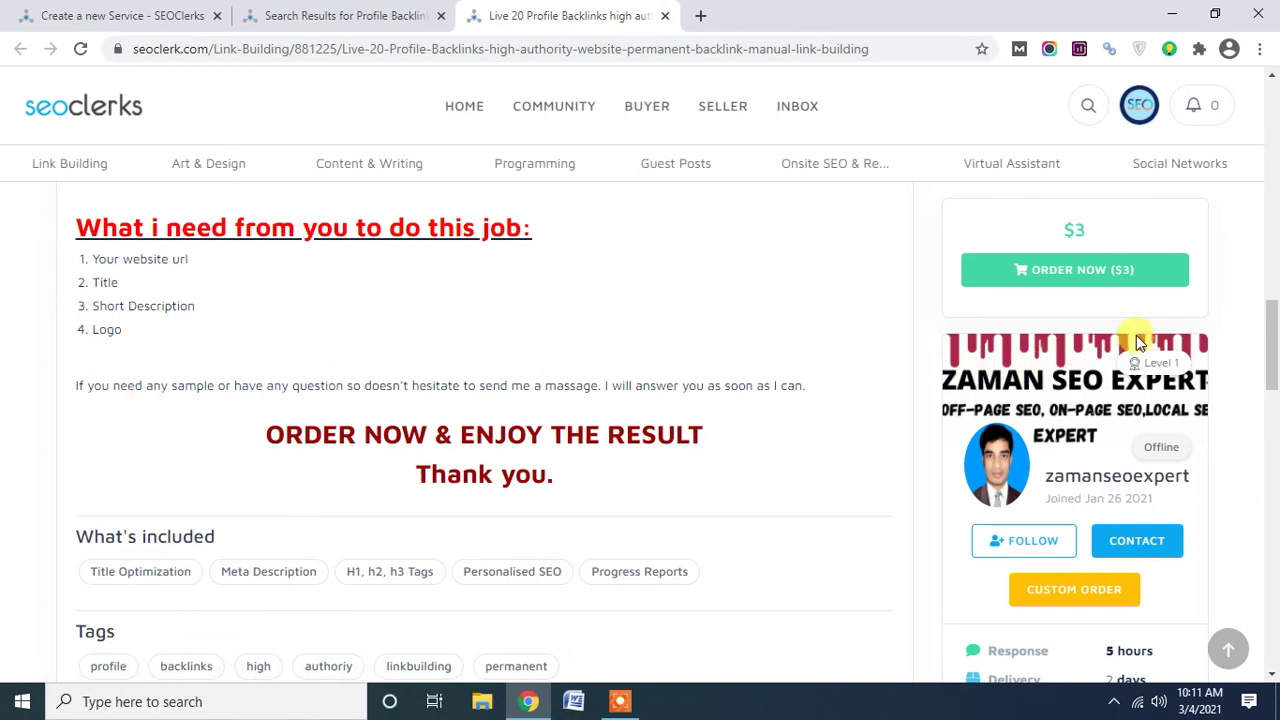
drag(1271, 314, 1272, 176)
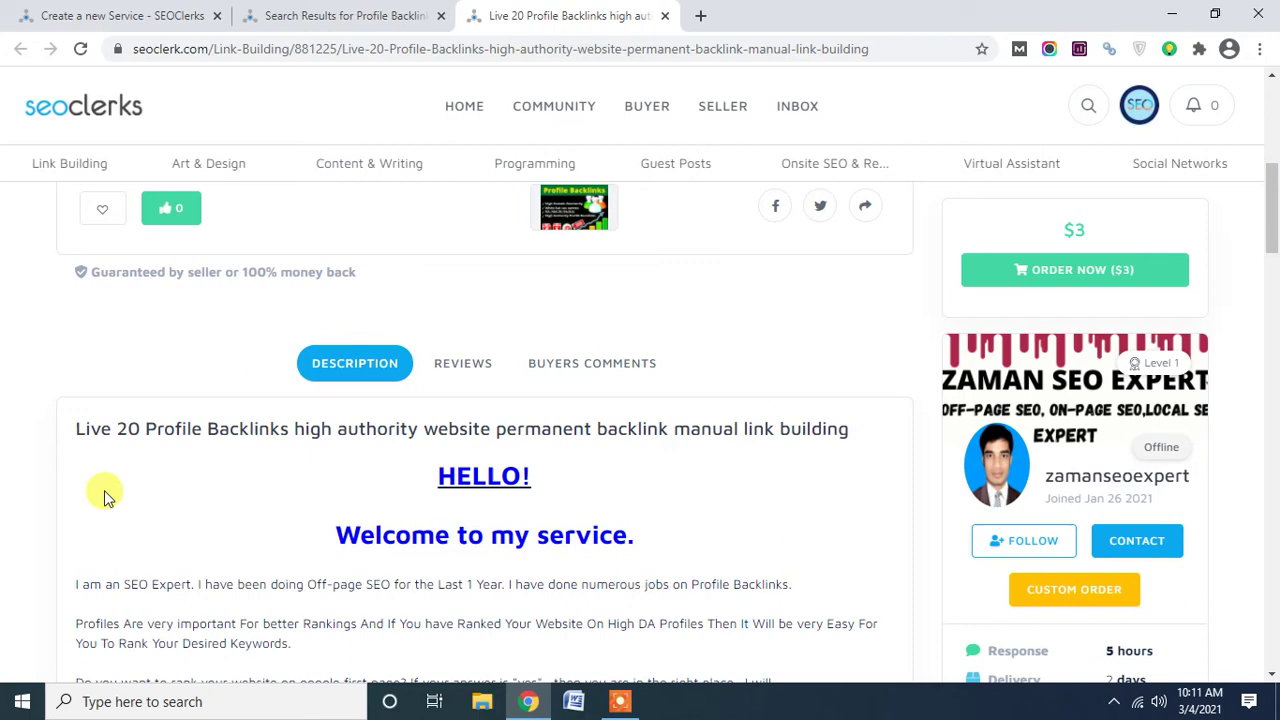
scroll(120, 470, up, 6)
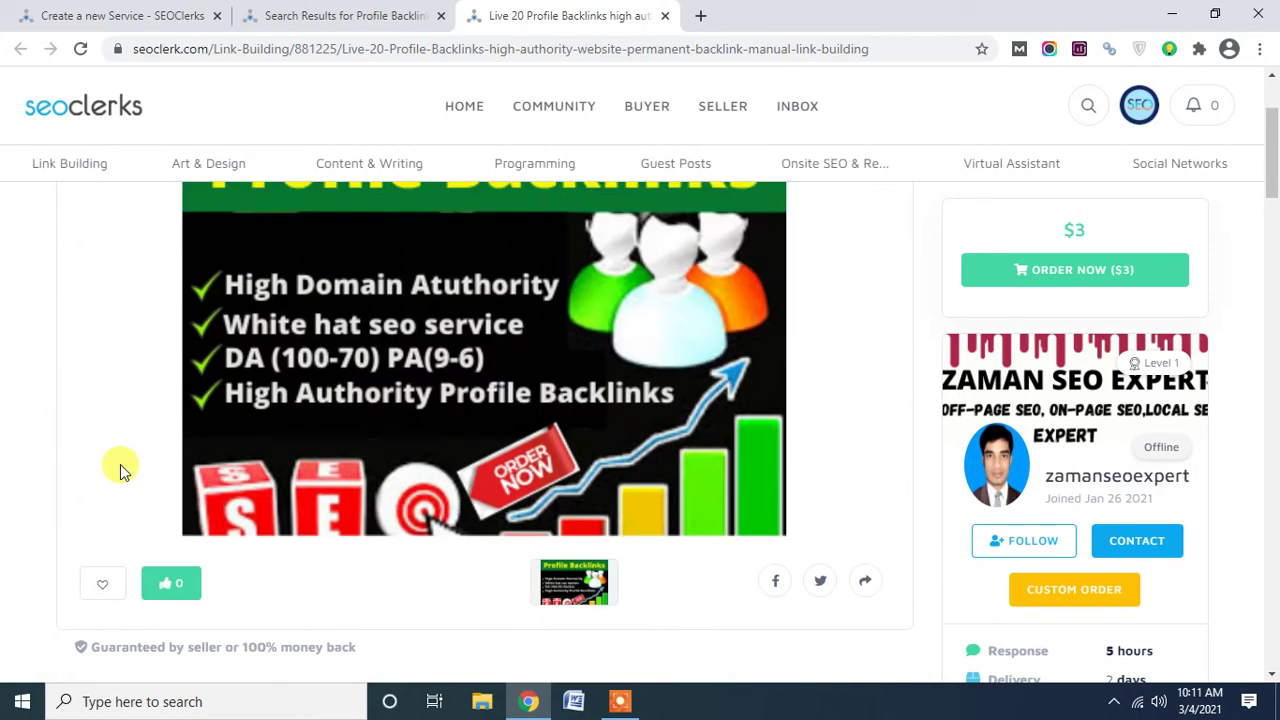
scroll(100, 370, down, 1)
scroll(97, 377, down, 4)
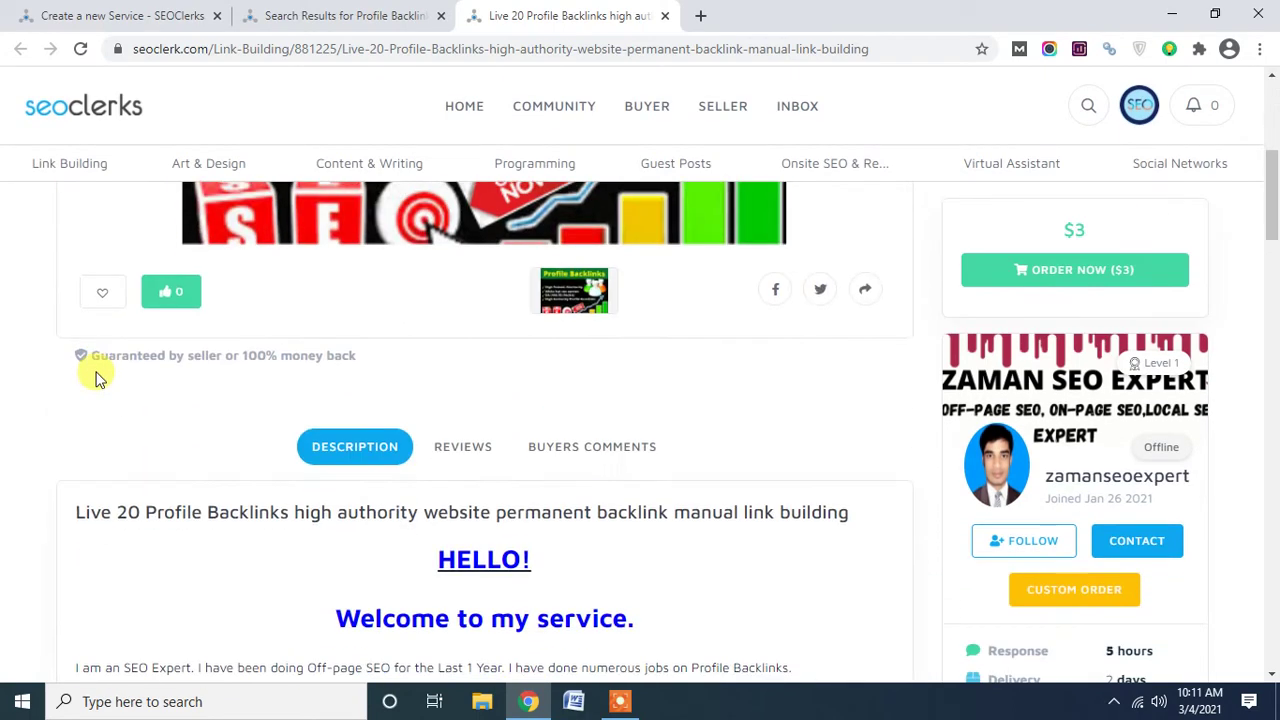
drag(75, 511, 877, 500)
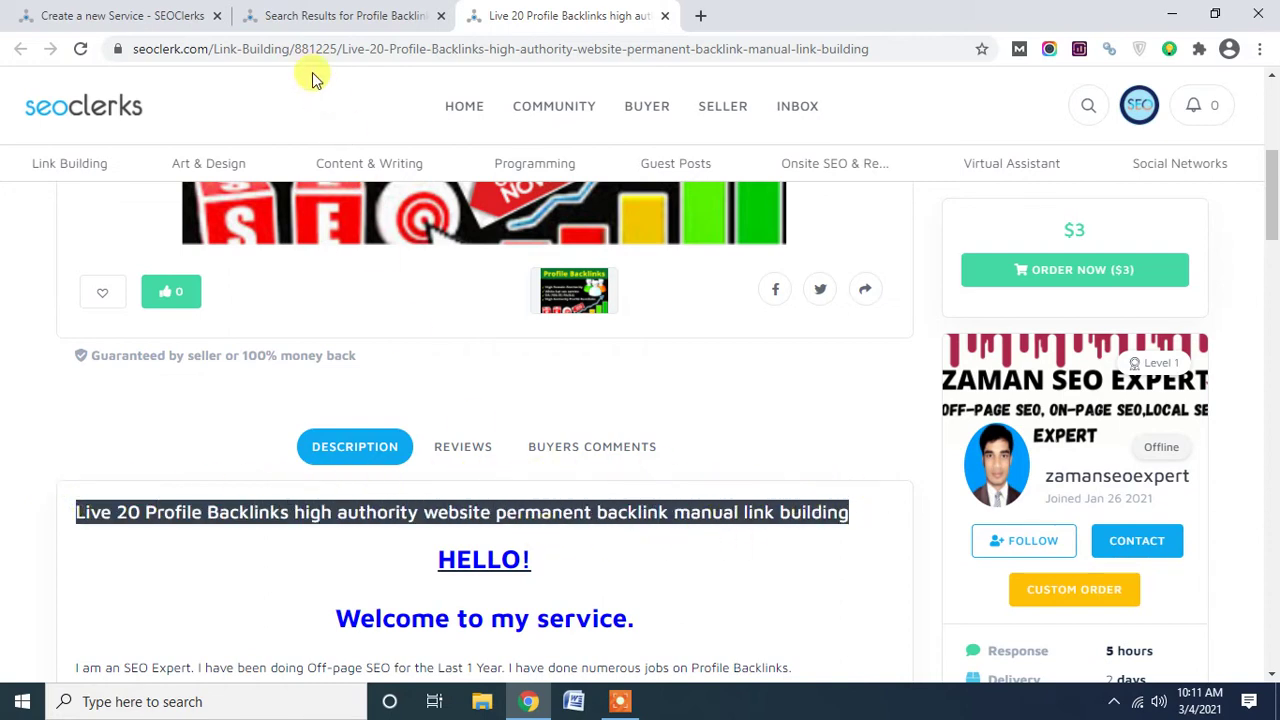
click(300, 598)
Select and copy the whole description from the title line down to 'Thank you.'.
scroll(331, 482, up, 3)
scroll(171, 337, up, 2)
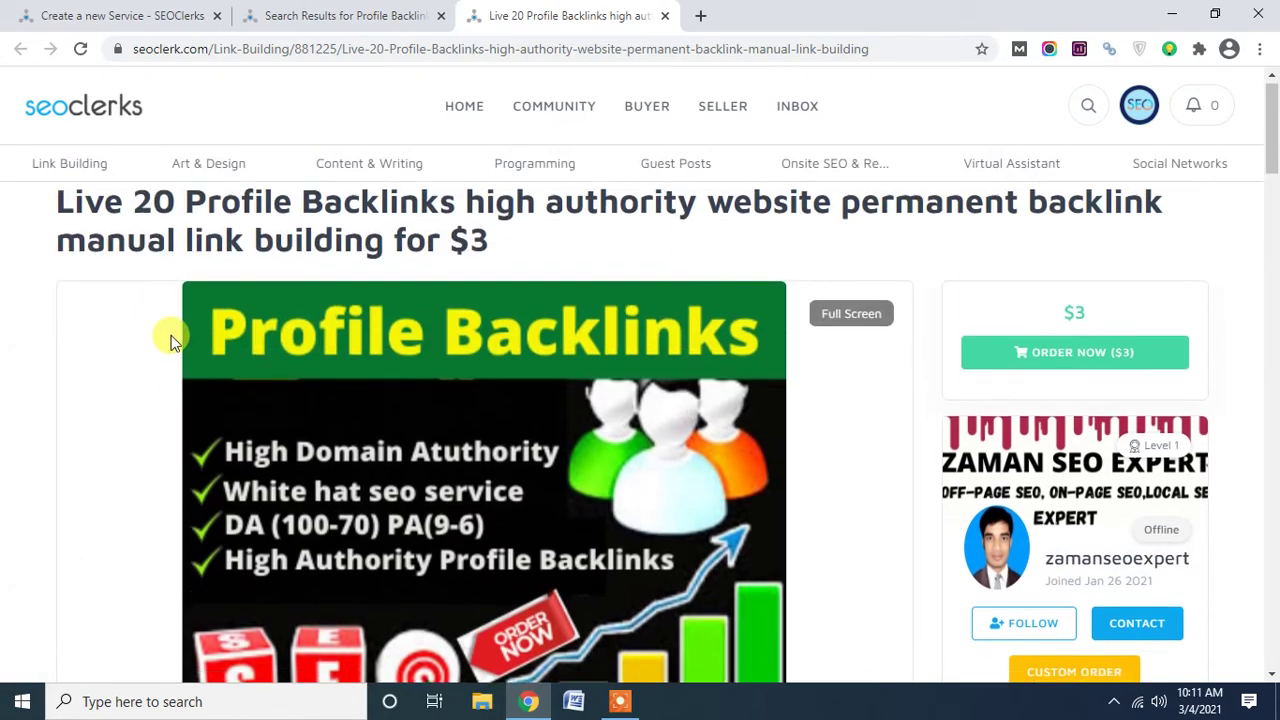
scroll(166, 343, down, 5)
scroll(224, 540, down, 2)
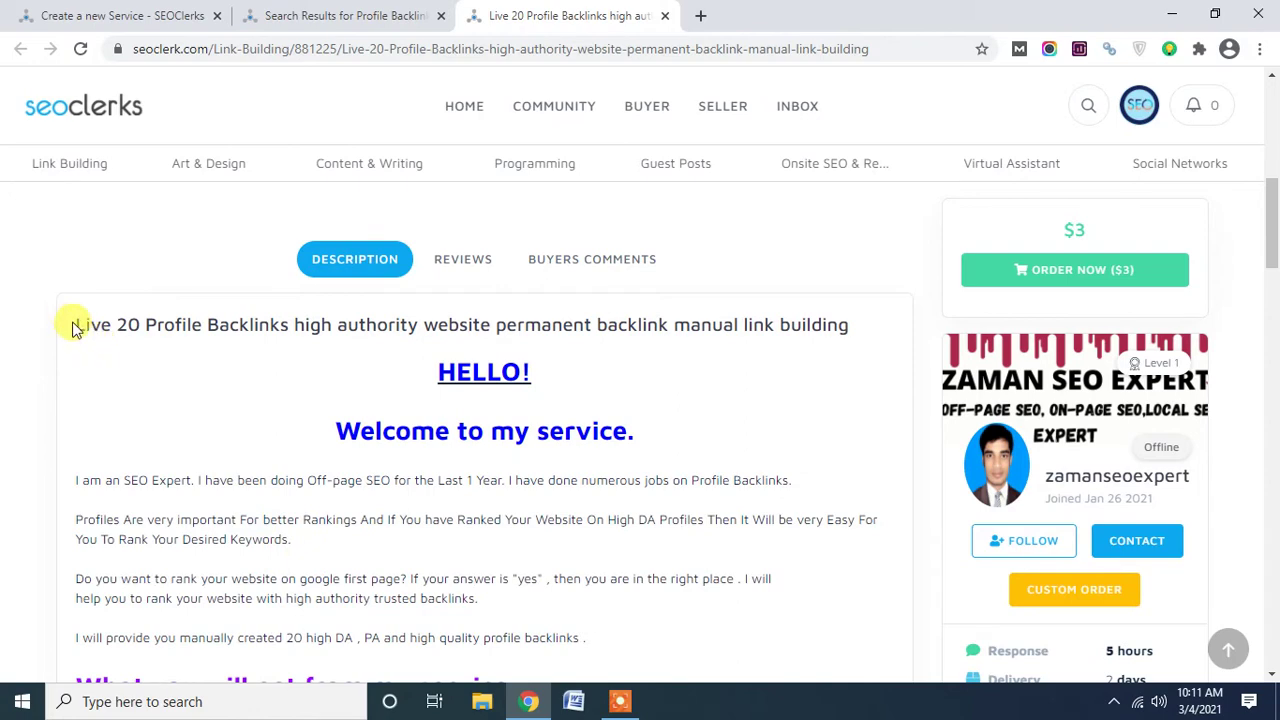
drag(66, 321, 560, 432)
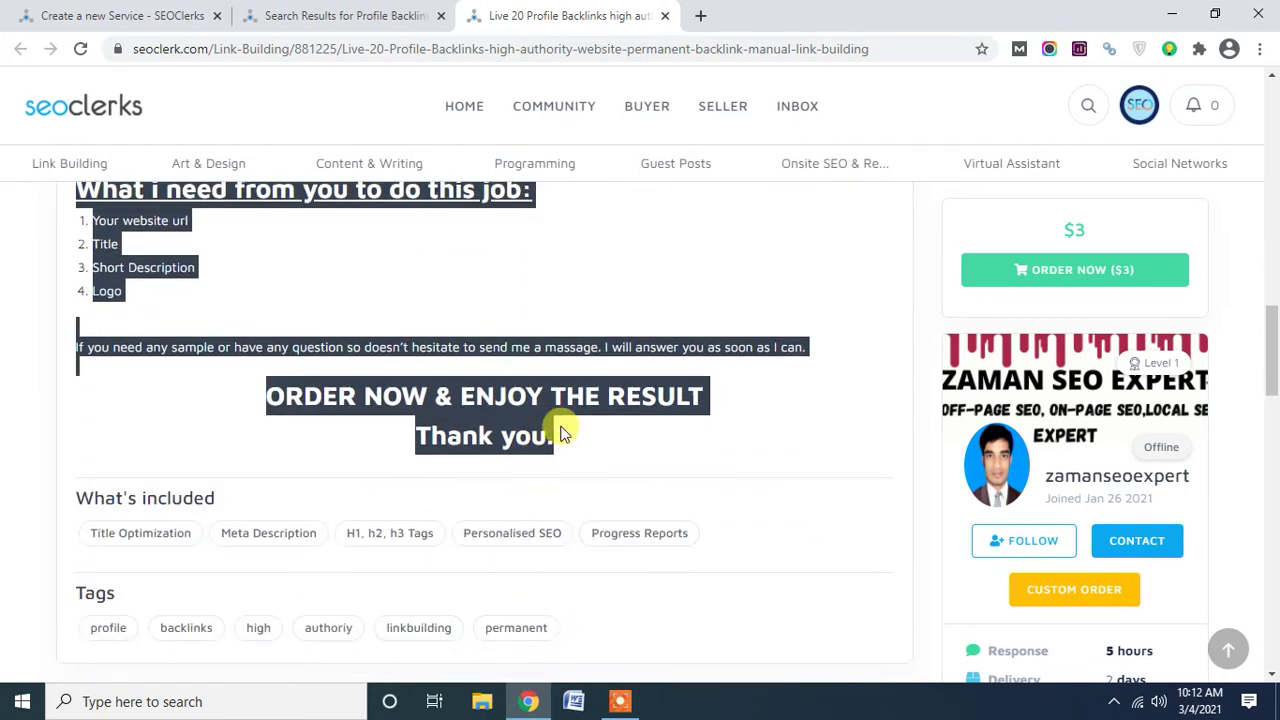
click(588, 706)
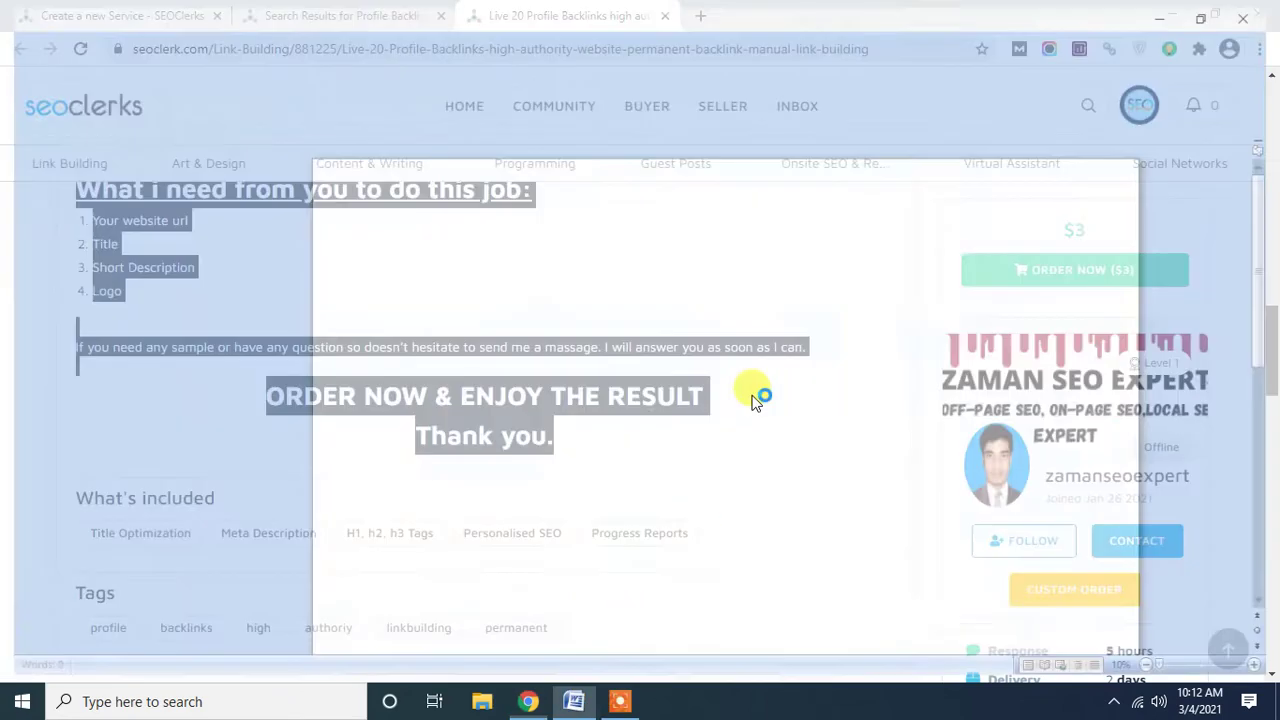
Paste the copied gig description into Document1 (248 words over 2 pages) and select it all.
key(ctrl+v)
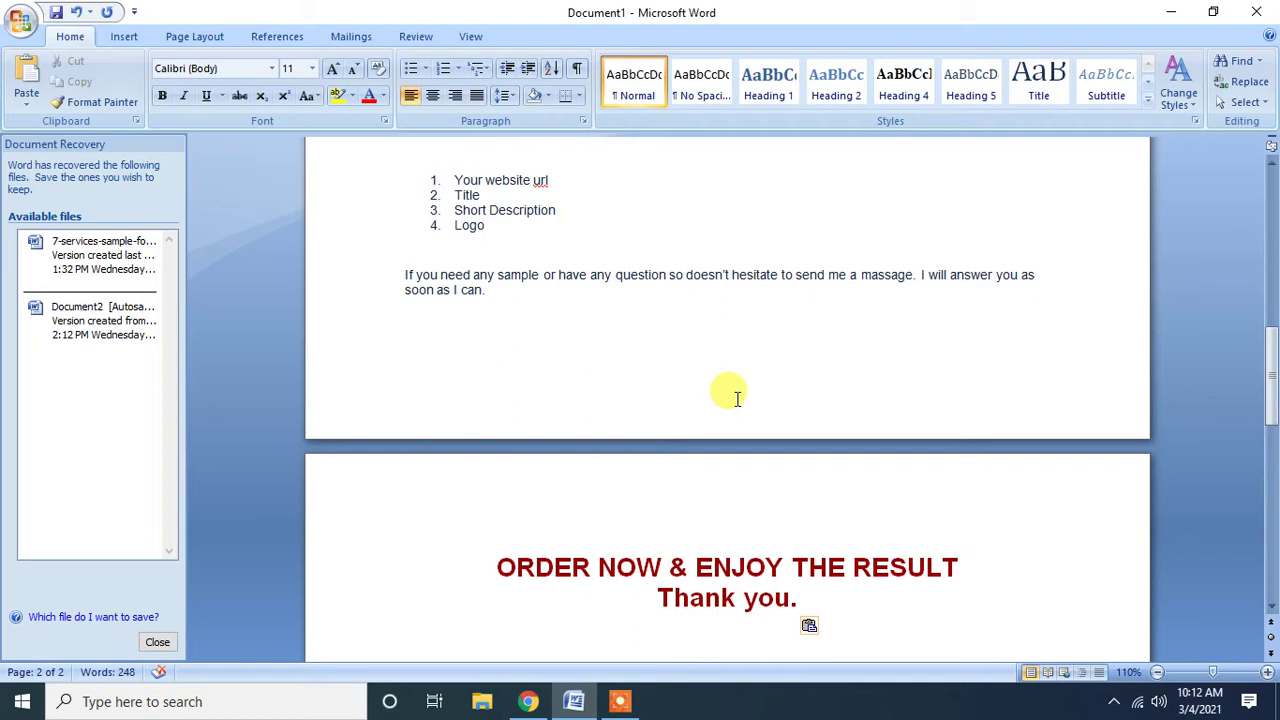
scroll(737, 399, up, 8)
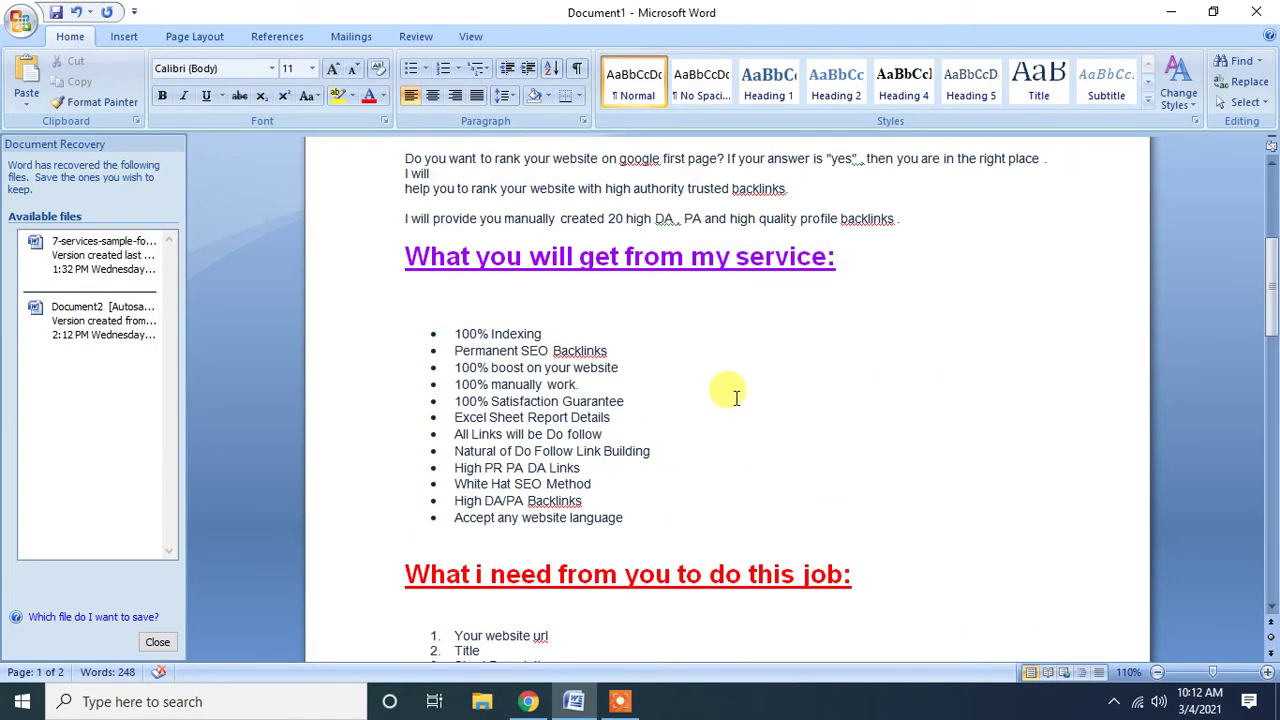
key(ctrl+a)
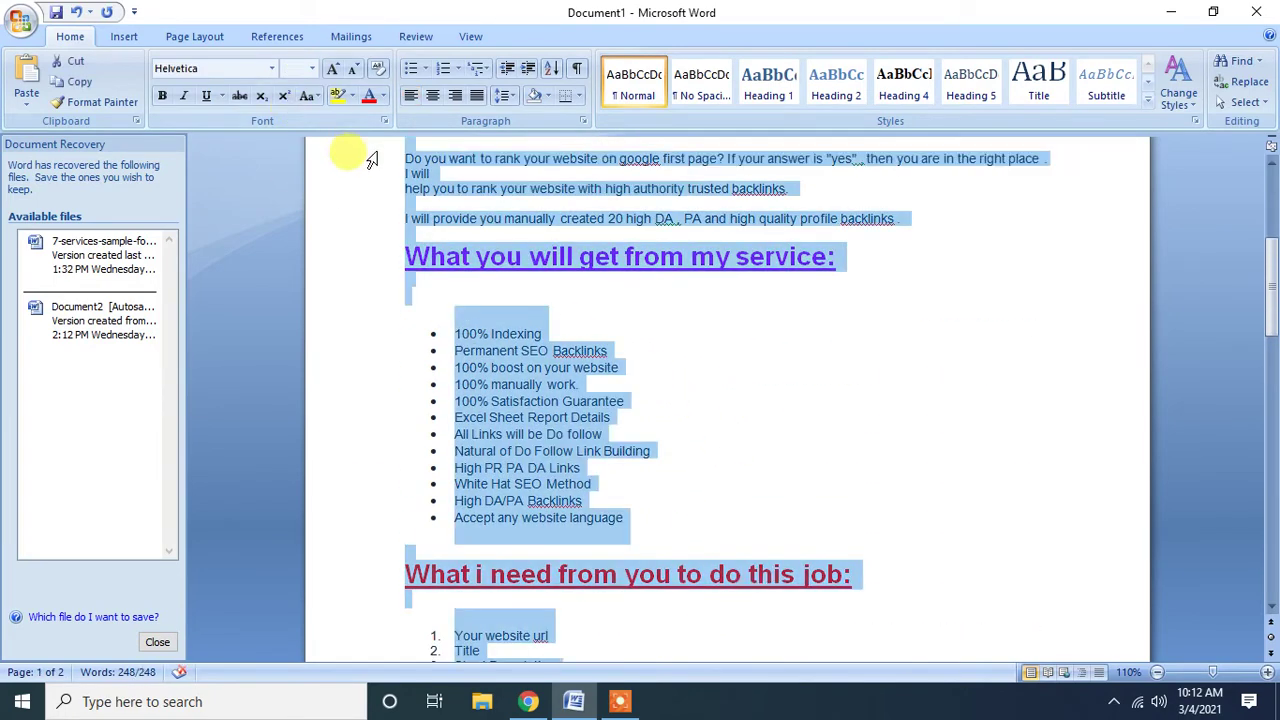
Strip the pasted description down to plain formatting.
click(378, 72)
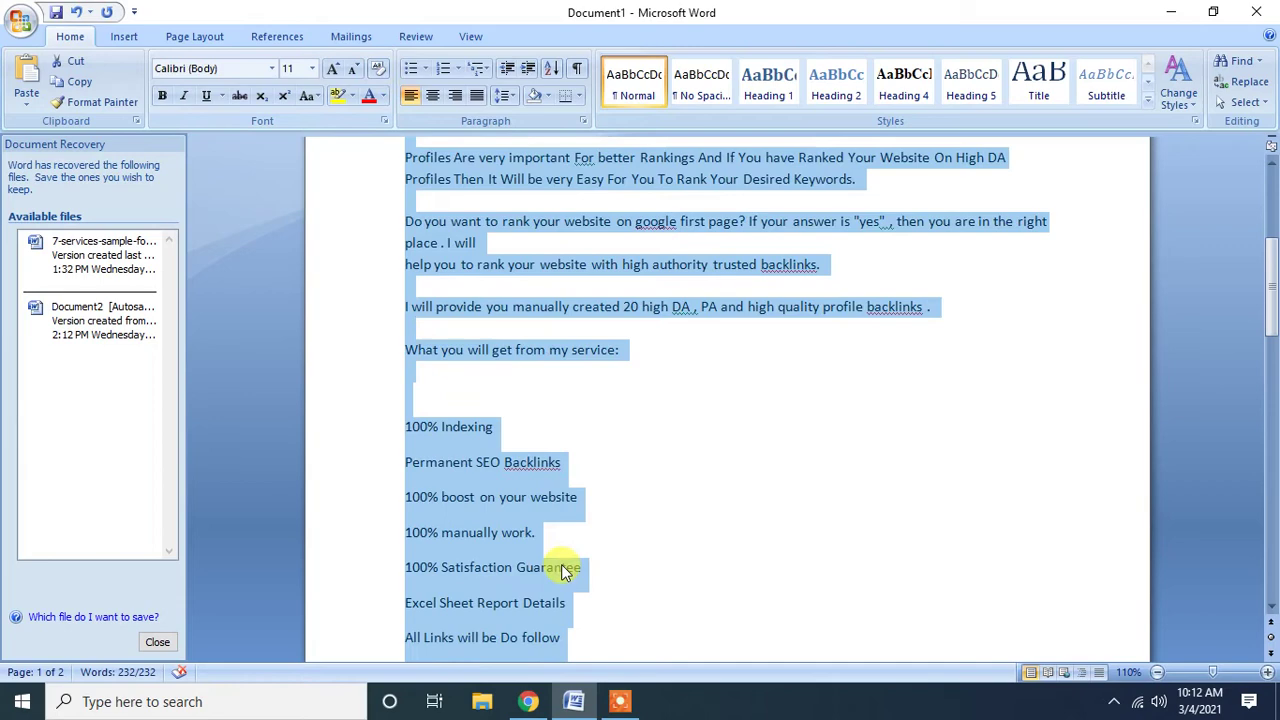
scroll(565, 600, up, 3)
scroll(575, 565, up, 3)
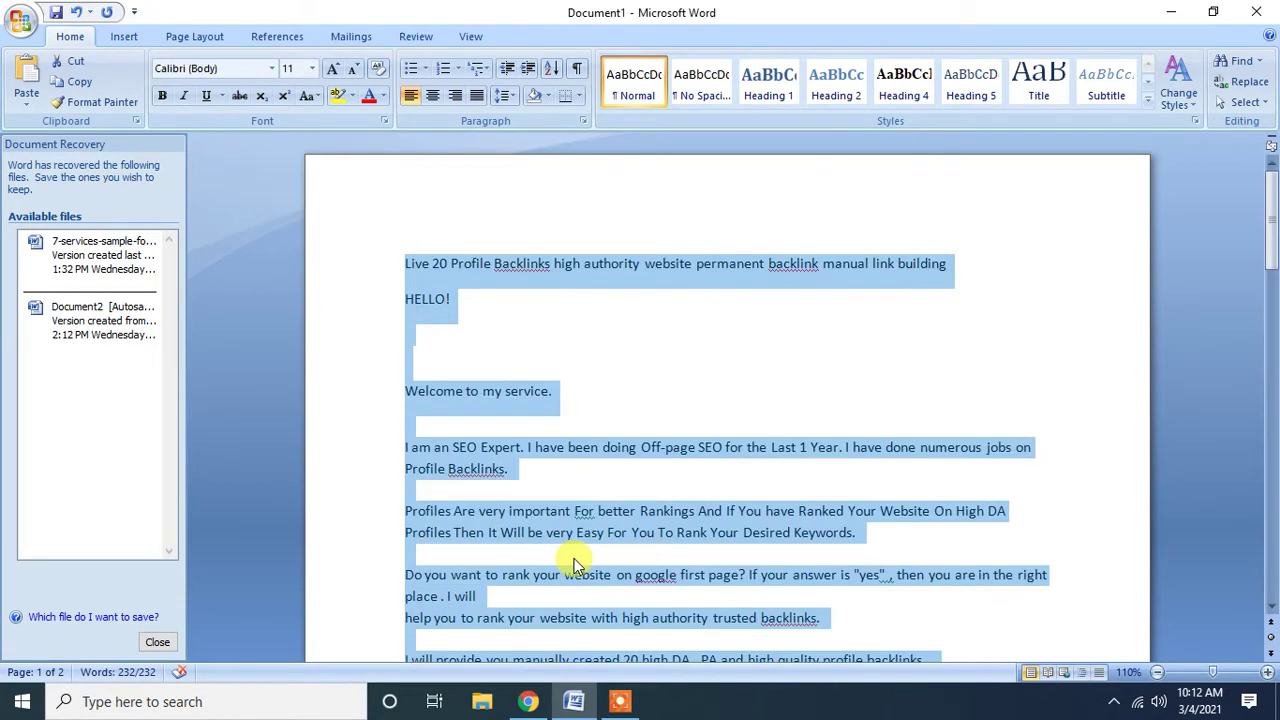
scroll(575, 565, down, 2)
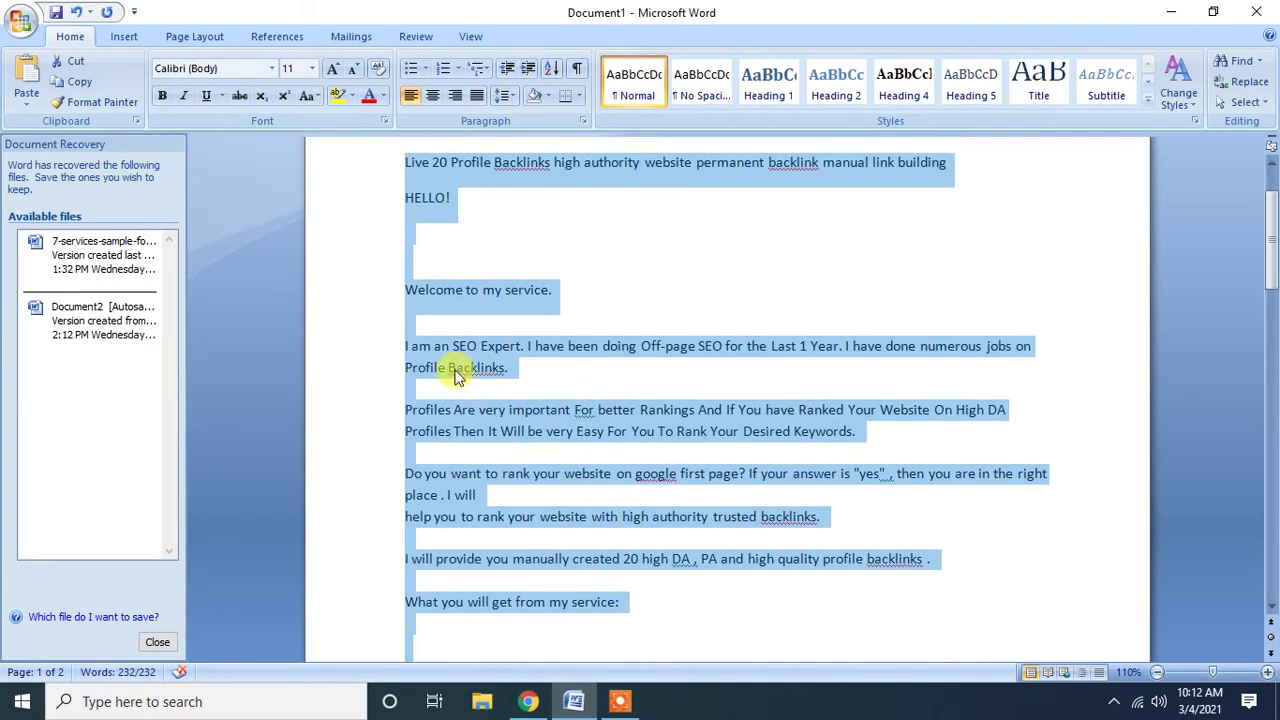
click(455, 367)
scroll(503, 336, up, 2)
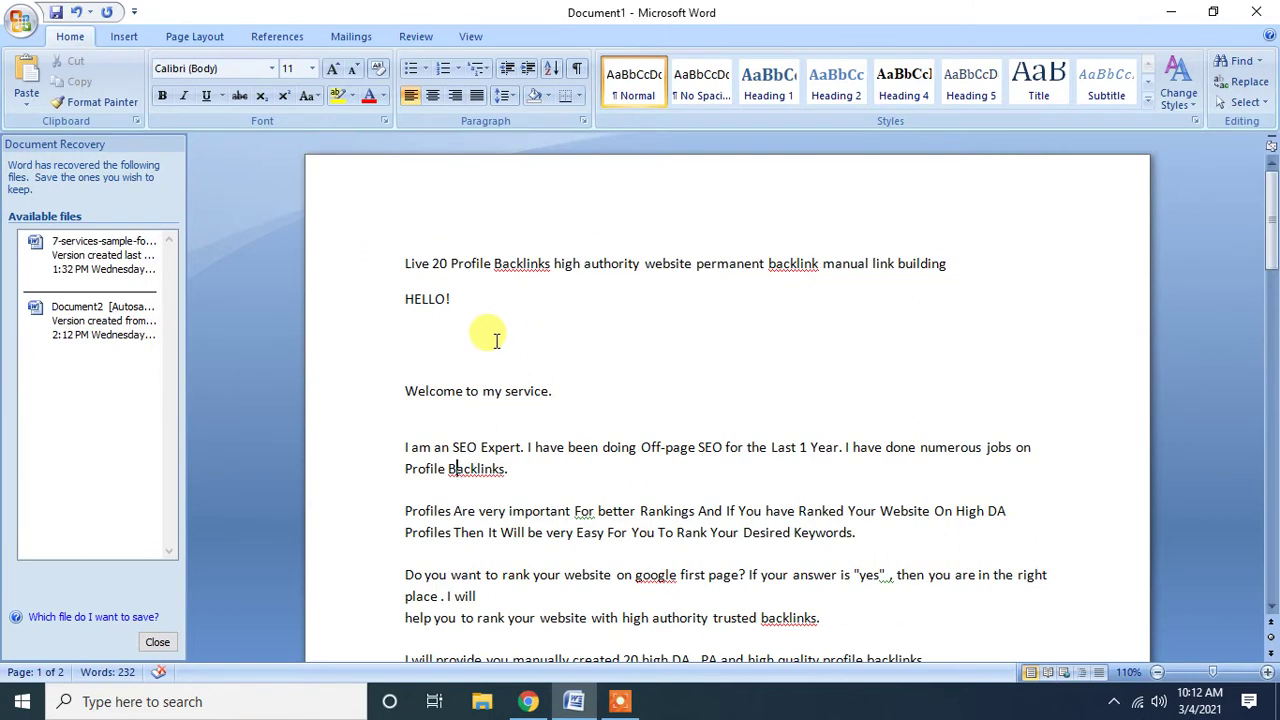
Delete the blank lines under HELLO! and join the broken intro sentences into continuous paragraphs.
click(453, 352)
key(BackSpace)
key(BackSpace)
click(423, 368)
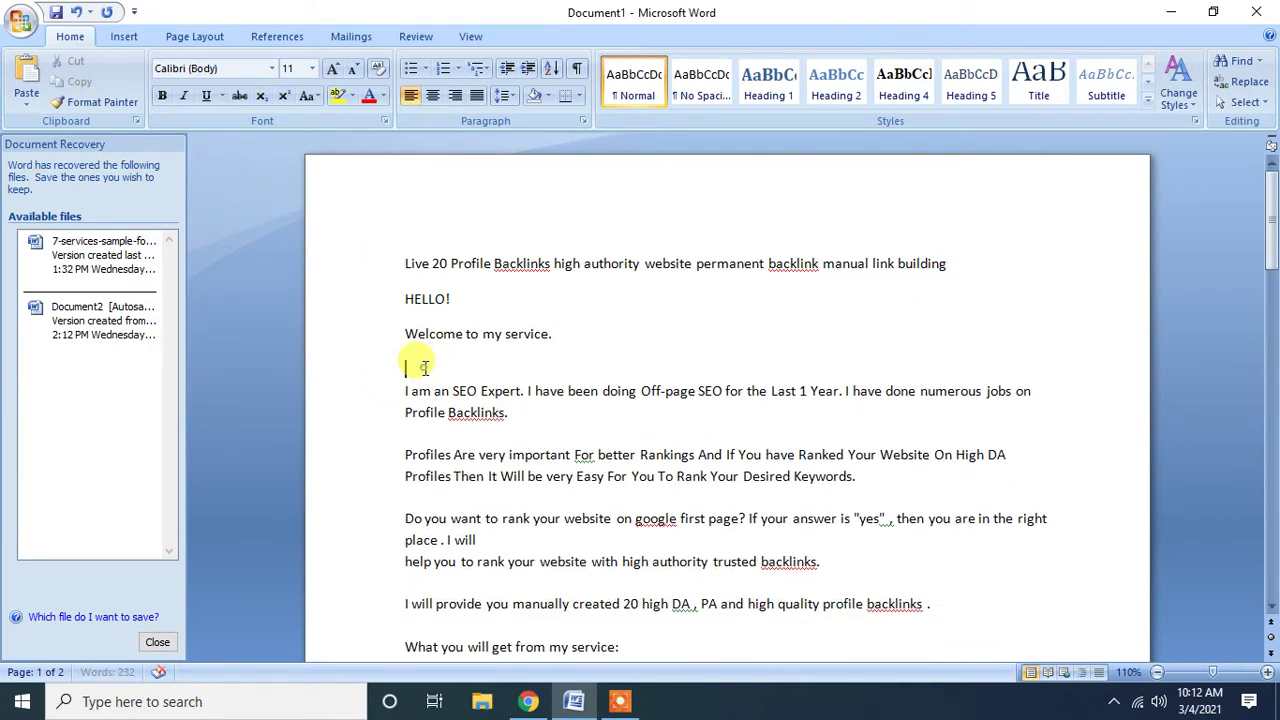
key(BackSpace)
click(518, 377)
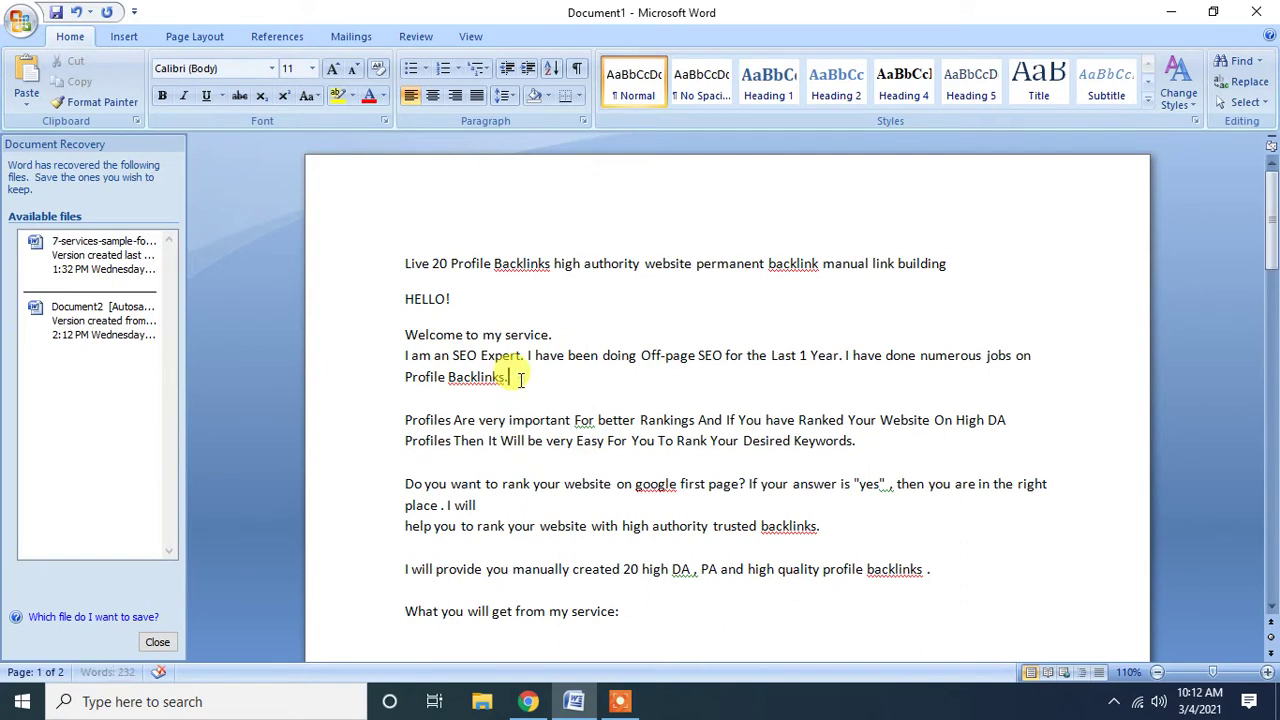
key(Delete)
key(Delete)
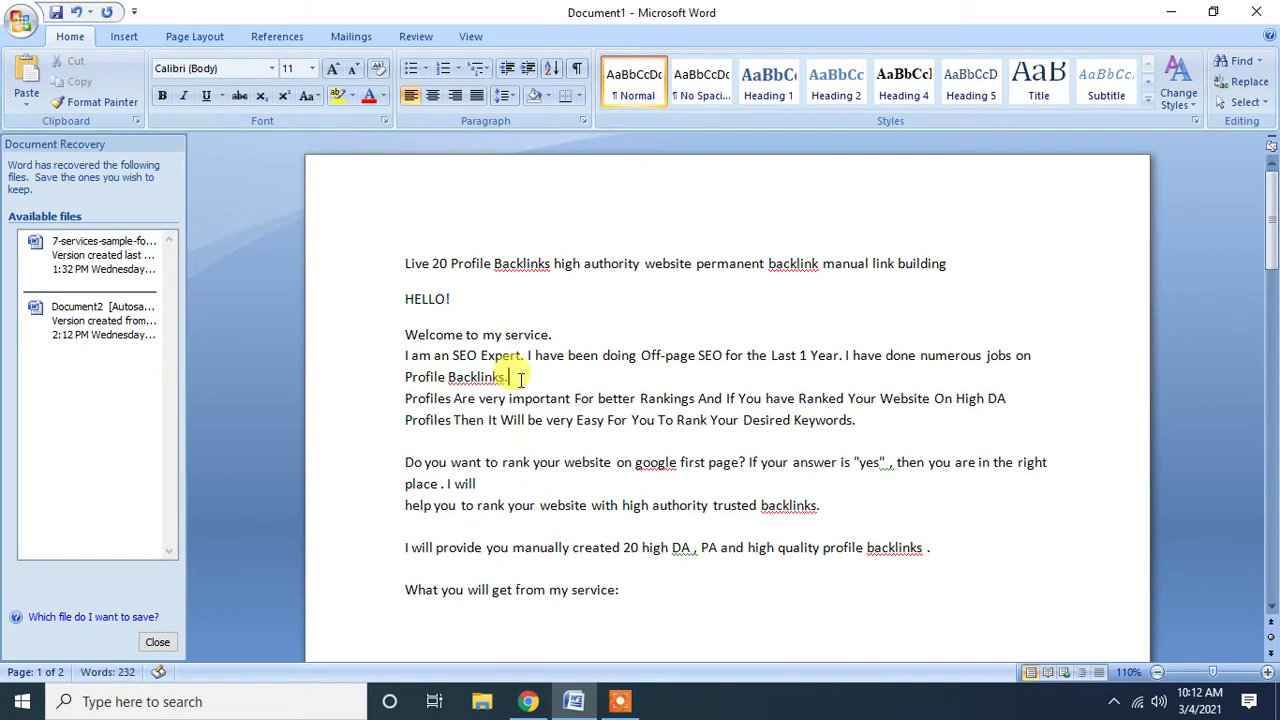
click(480, 460)
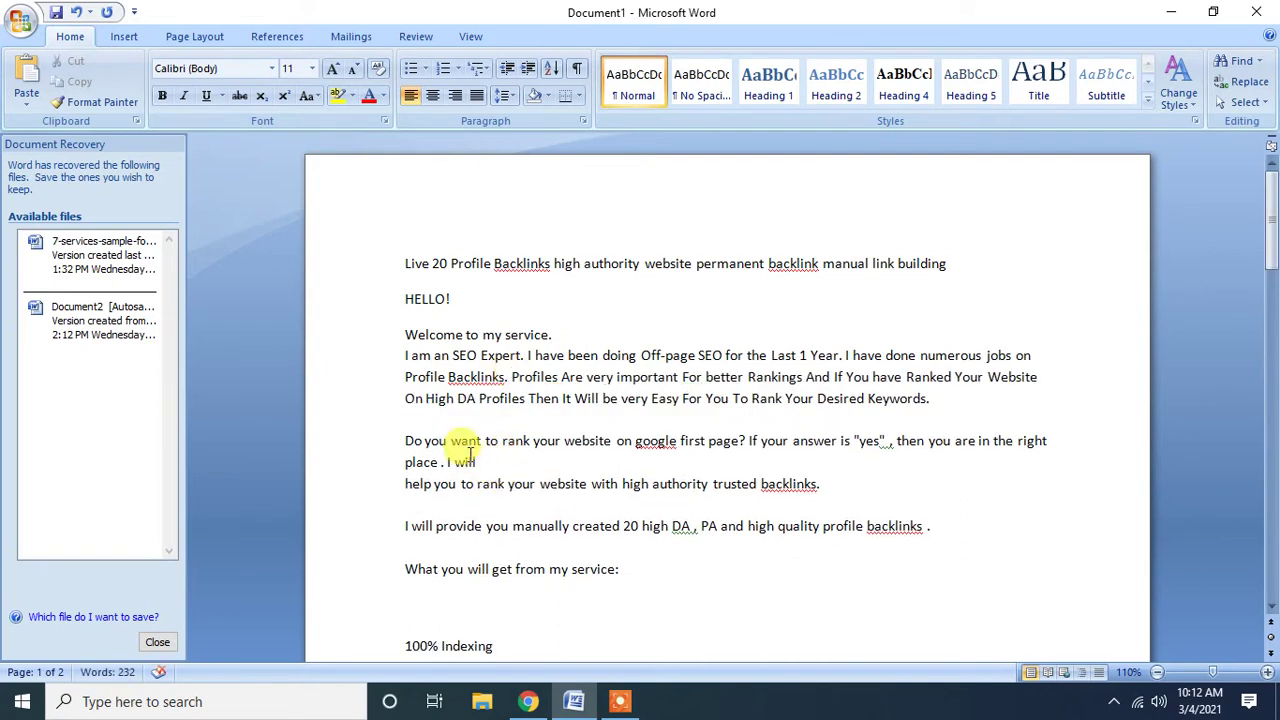
key(Delete)
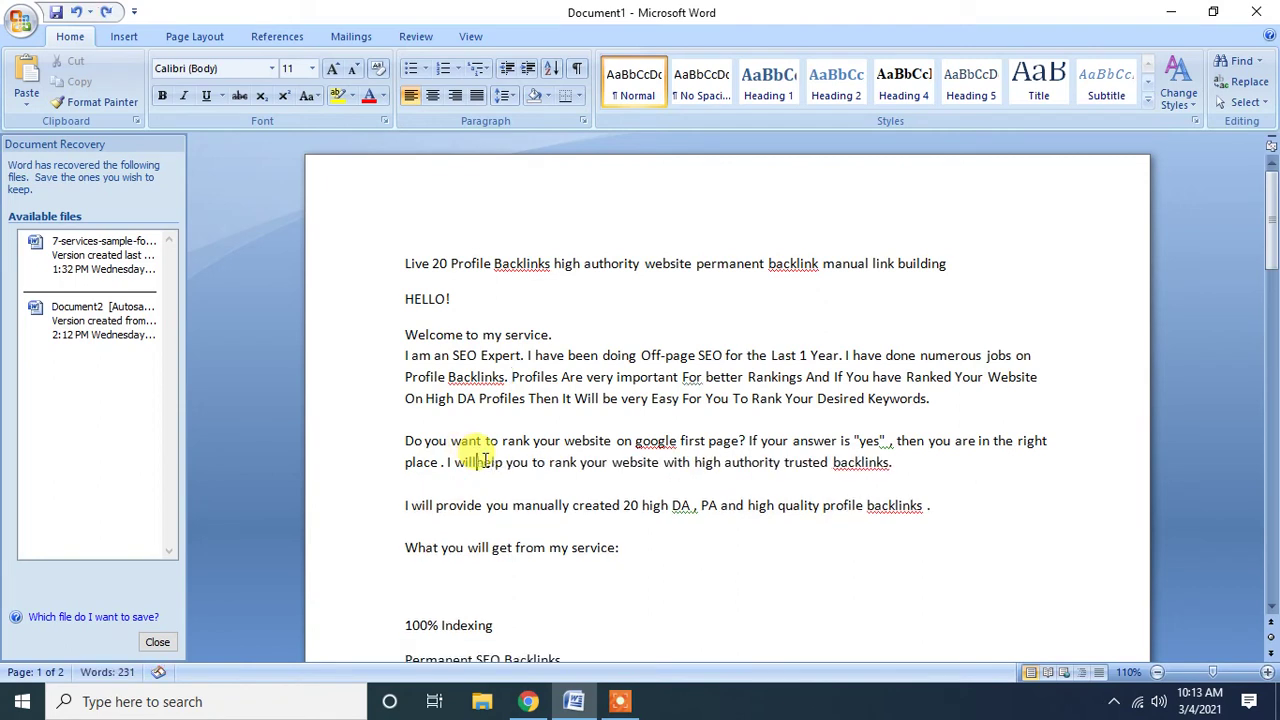
click(957, 460)
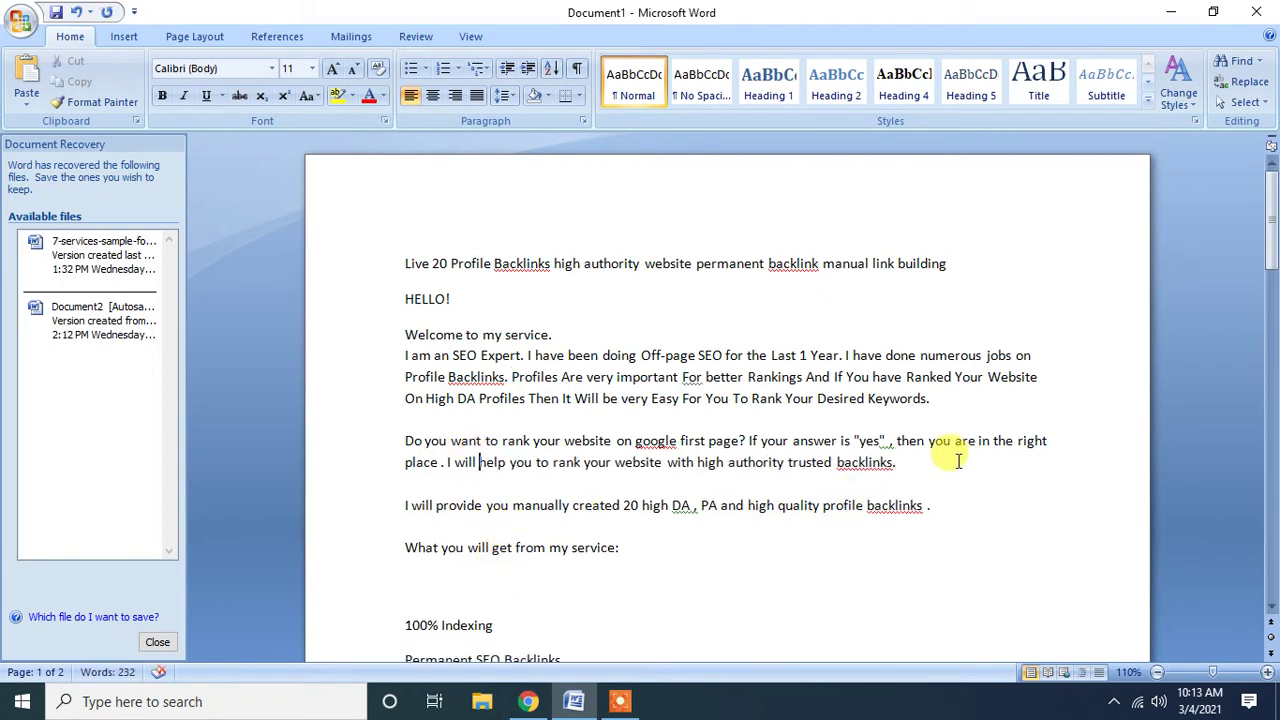
key(Delete)
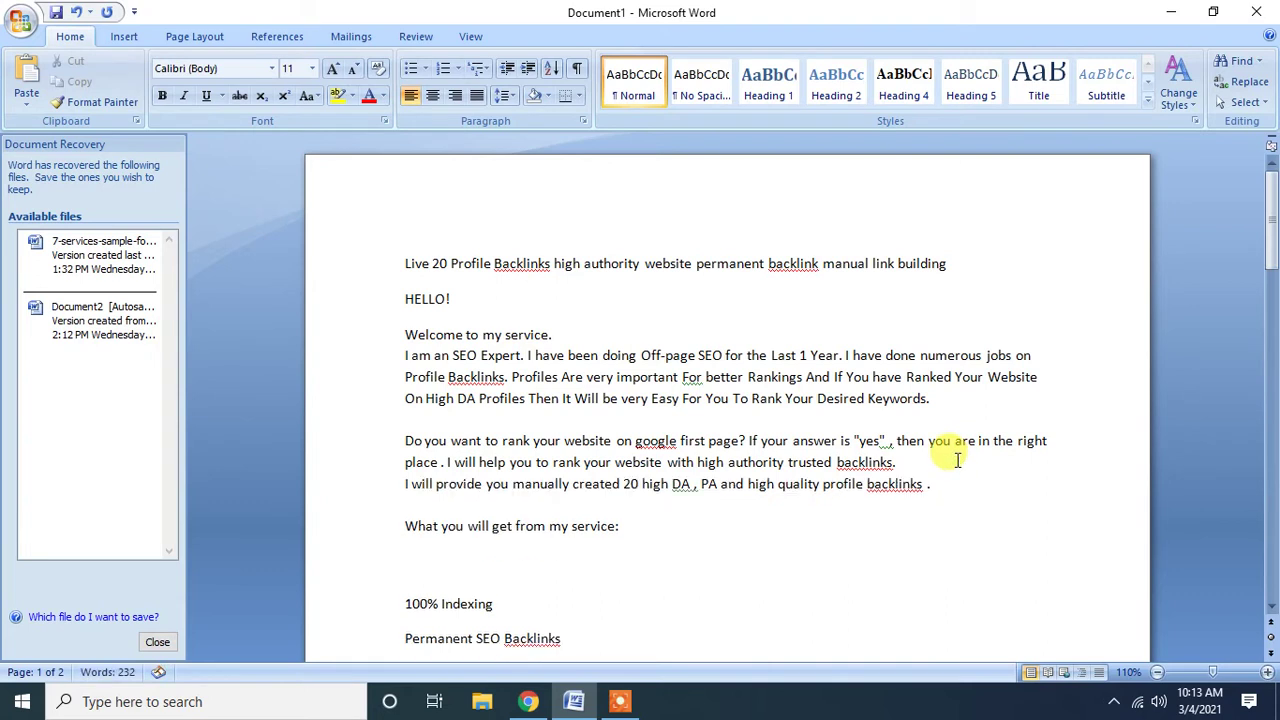
key(Delete)
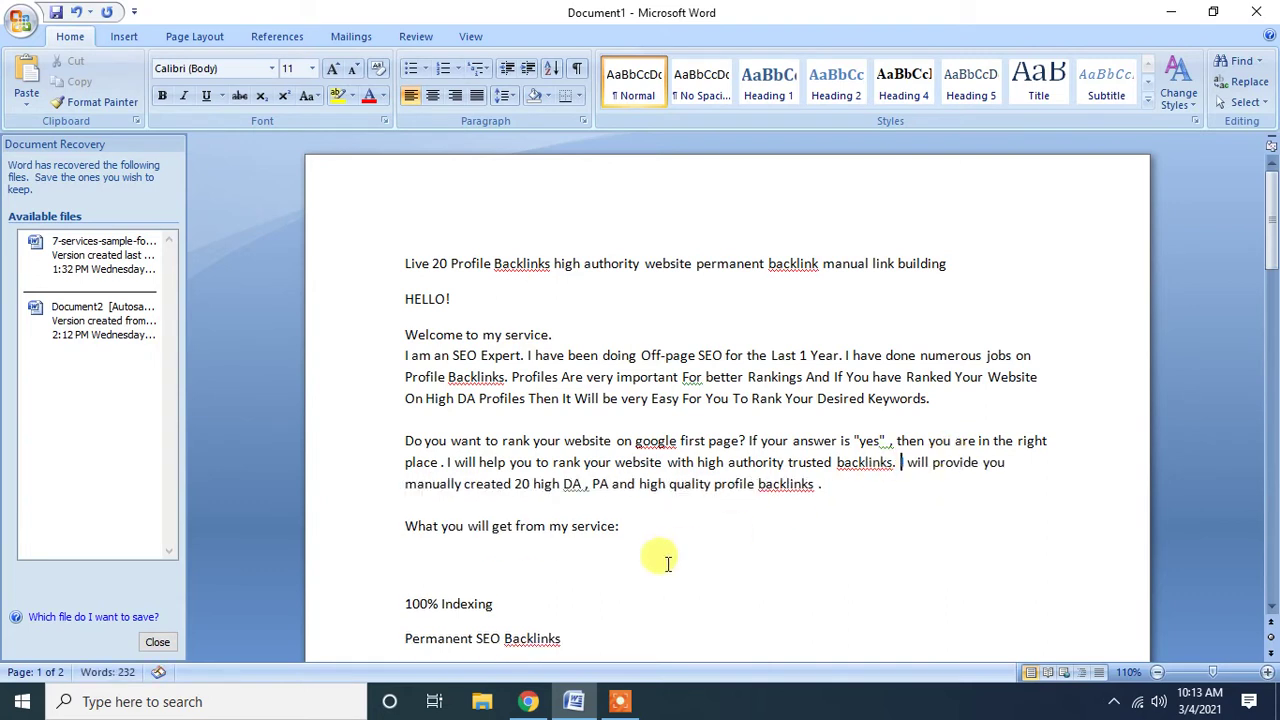
Leave one blank line above and below the 'What you will get' list heading.
click(416, 499)
key(Return)
click(408, 582)
key(Delete)
key(Delete)
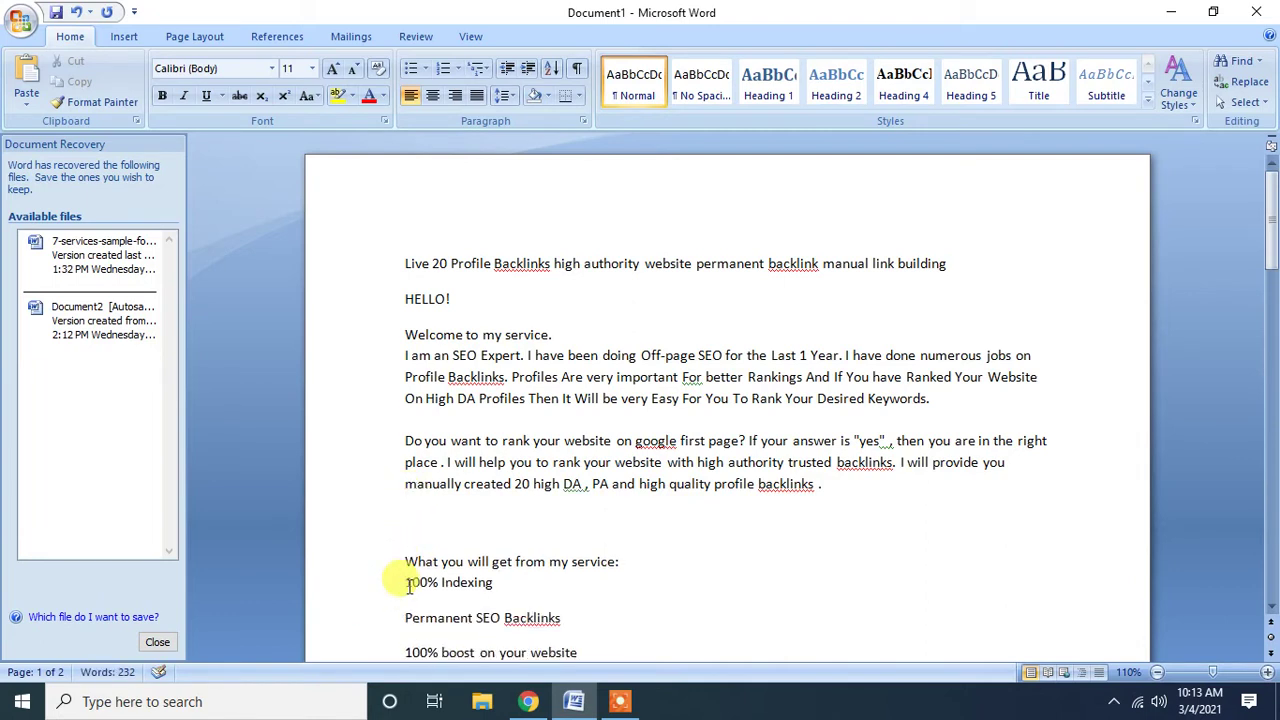
key(Return)
scroll(451, 571, down, 1)
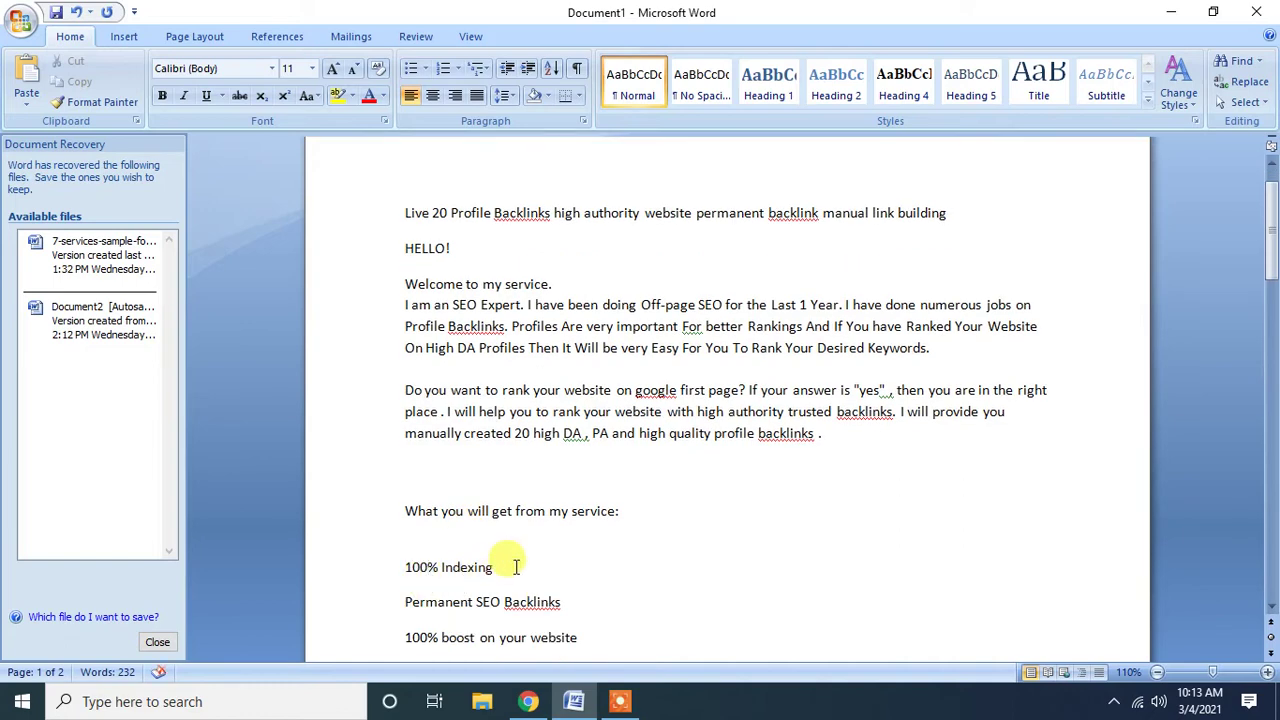
scroll(508, 565, down, 2)
scroll(516, 566, up, 2)
key(ctrl+a)
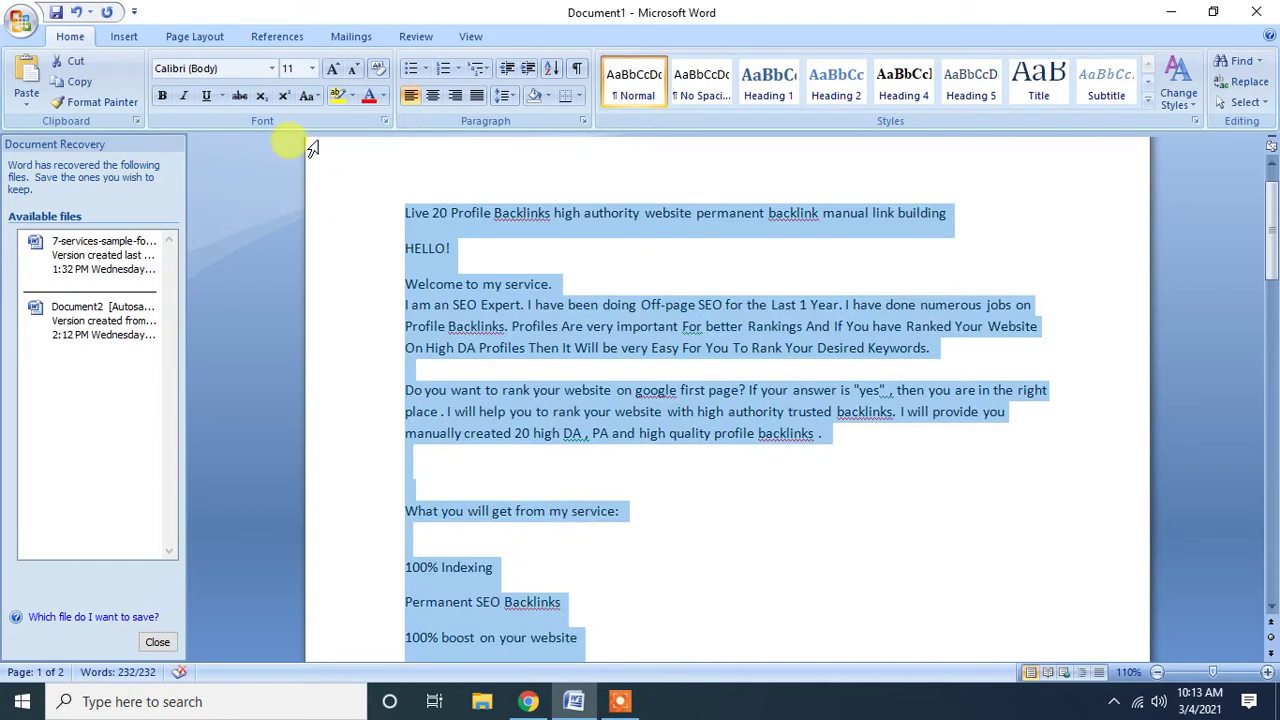
Apply Remove Space After Paragraph to all text so the 232-word description fits on one page.
click(508, 96)
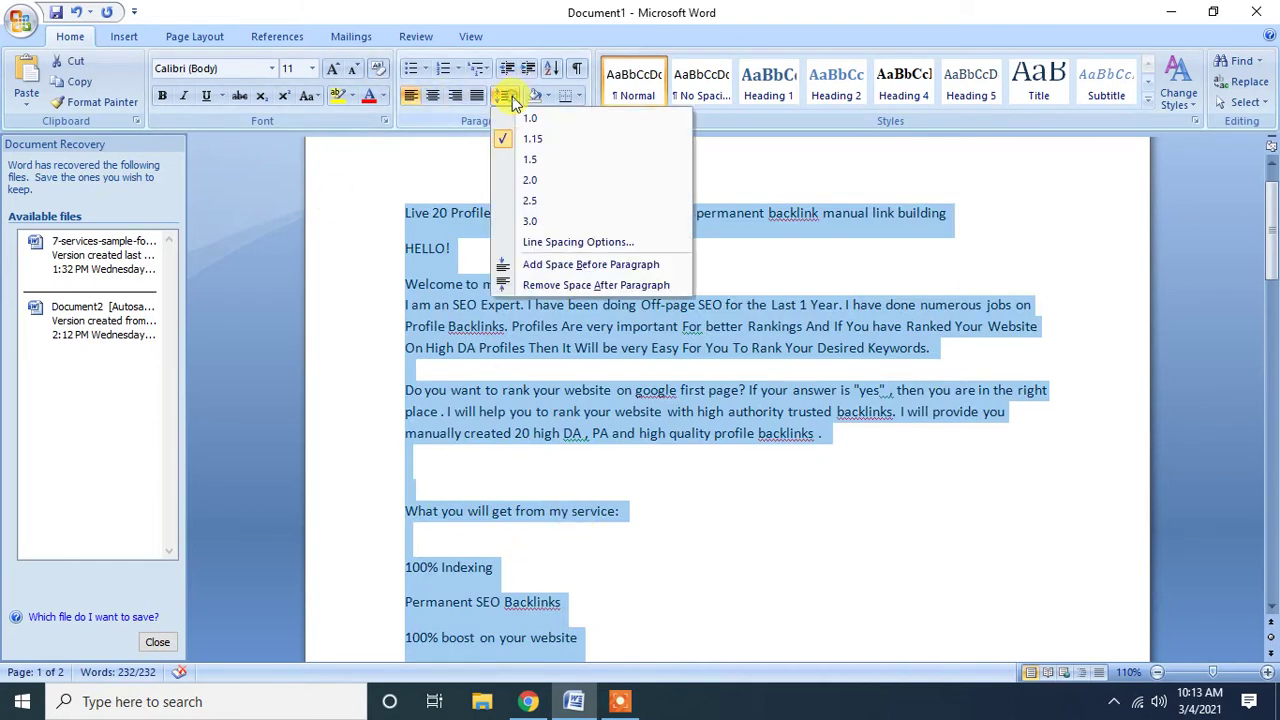
click(557, 287)
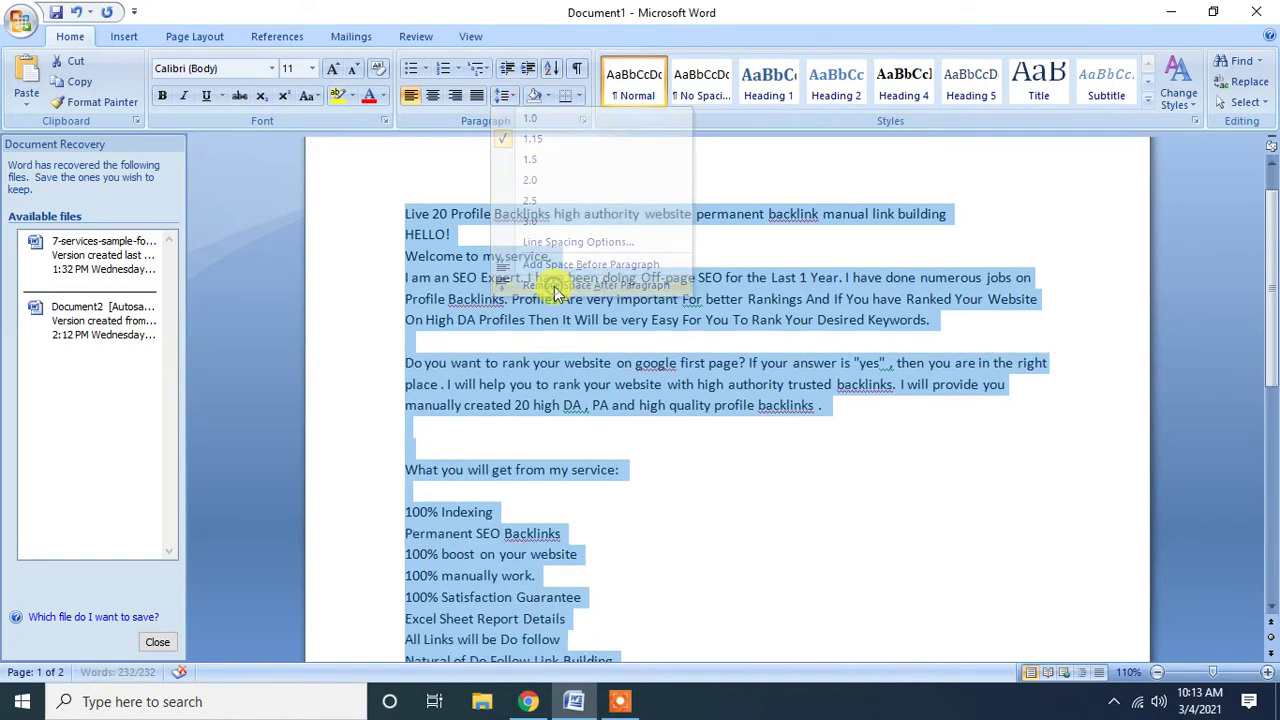
click(432, 470)
scroll(440, 528, down, 4)
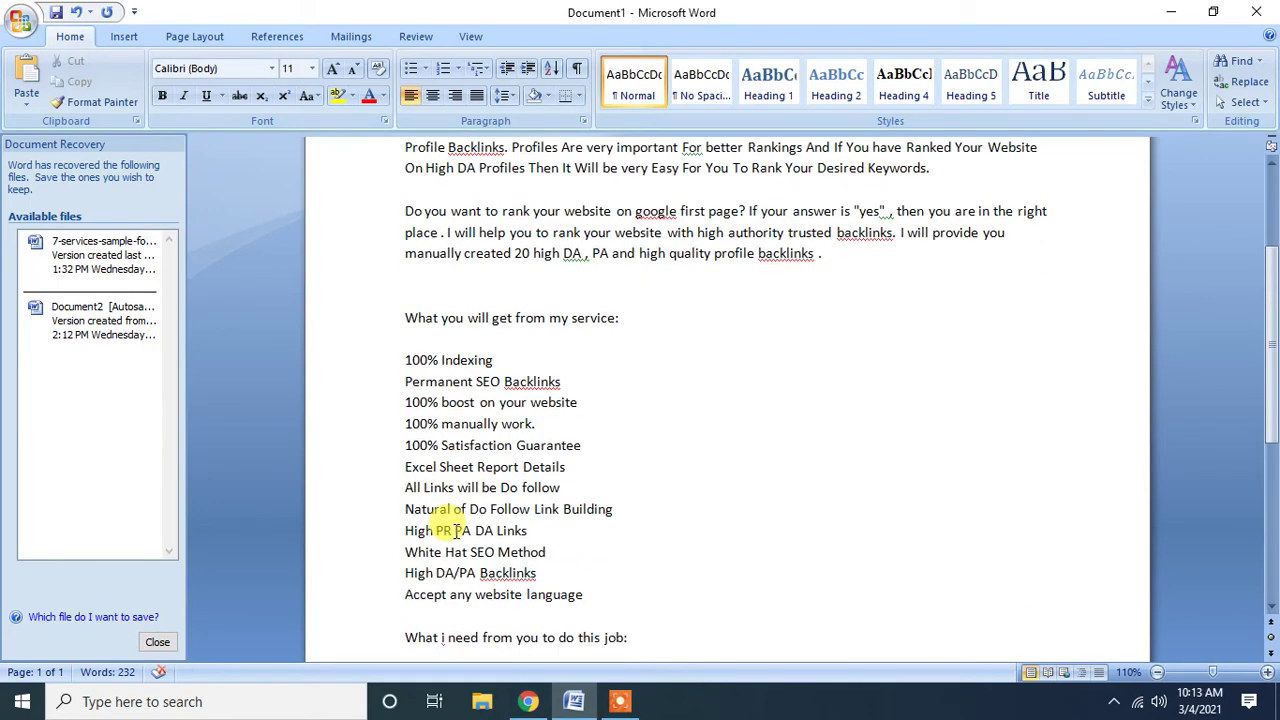
scroll(456, 528, down, 2)
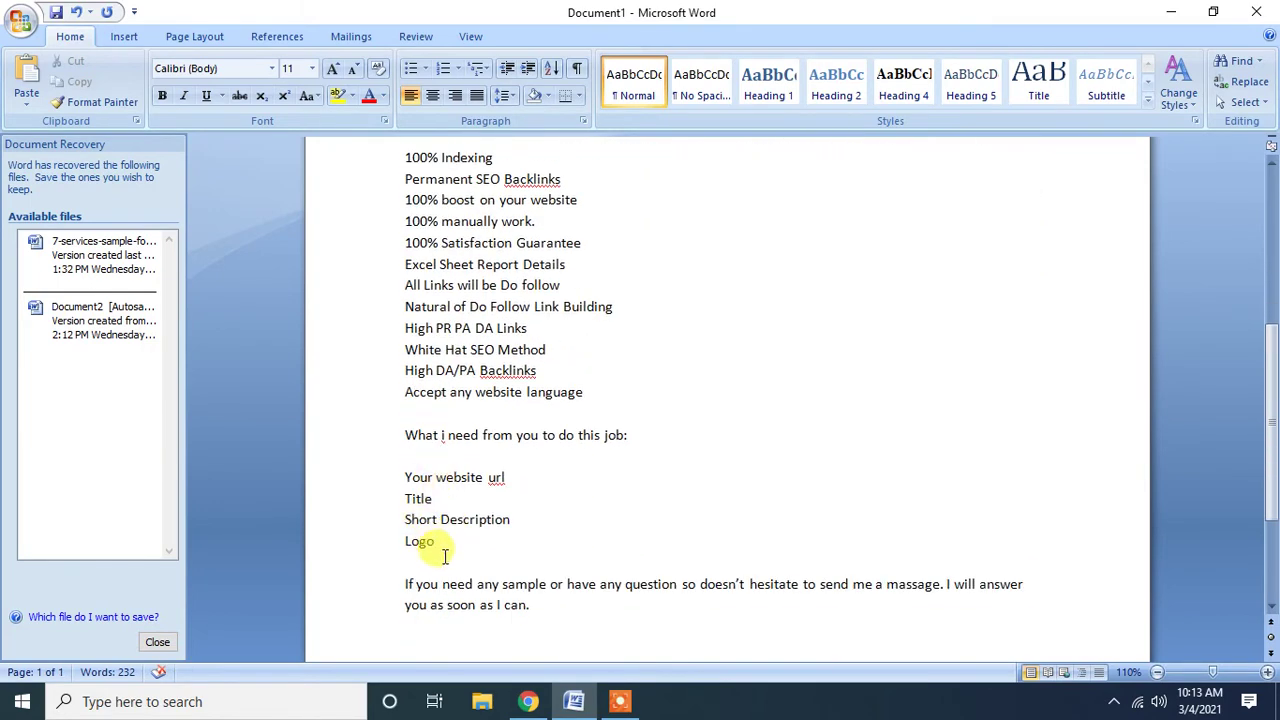
scroll(447, 556, down, 3)
scroll(451, 562, up, 9)
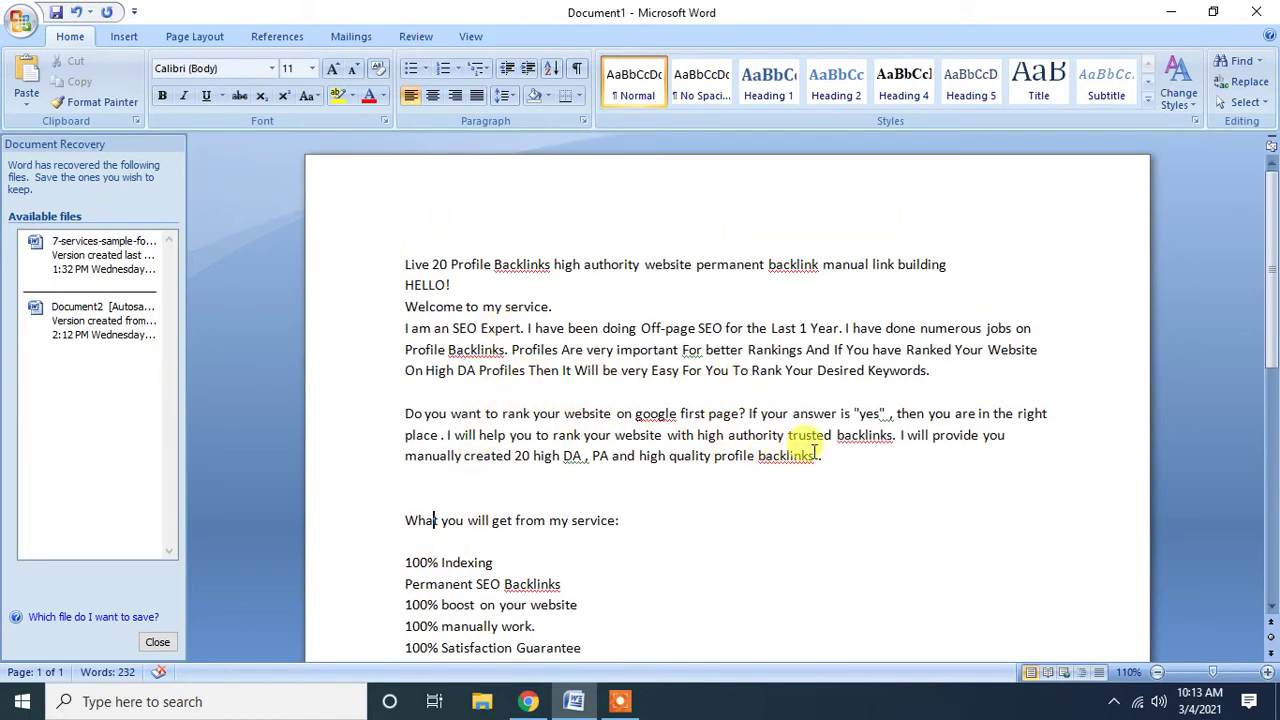
drag(830, 457, 405, 264)
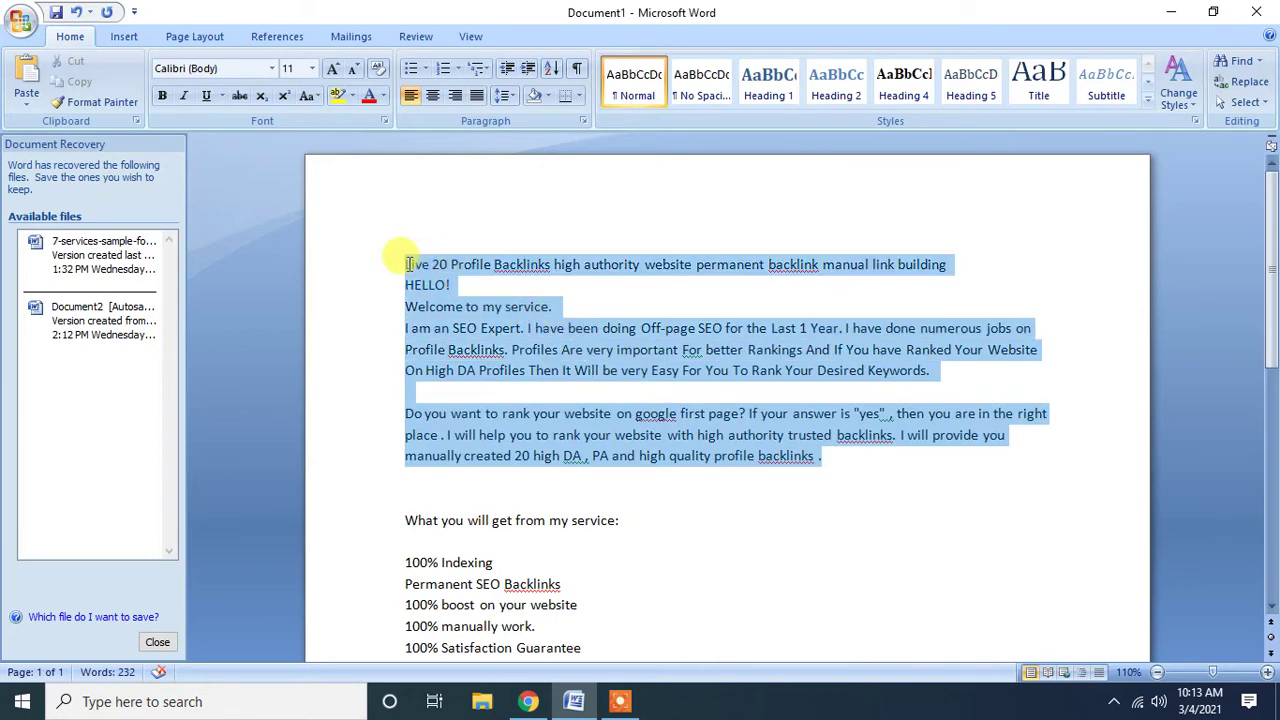
scroll(414, 300, down, 3)
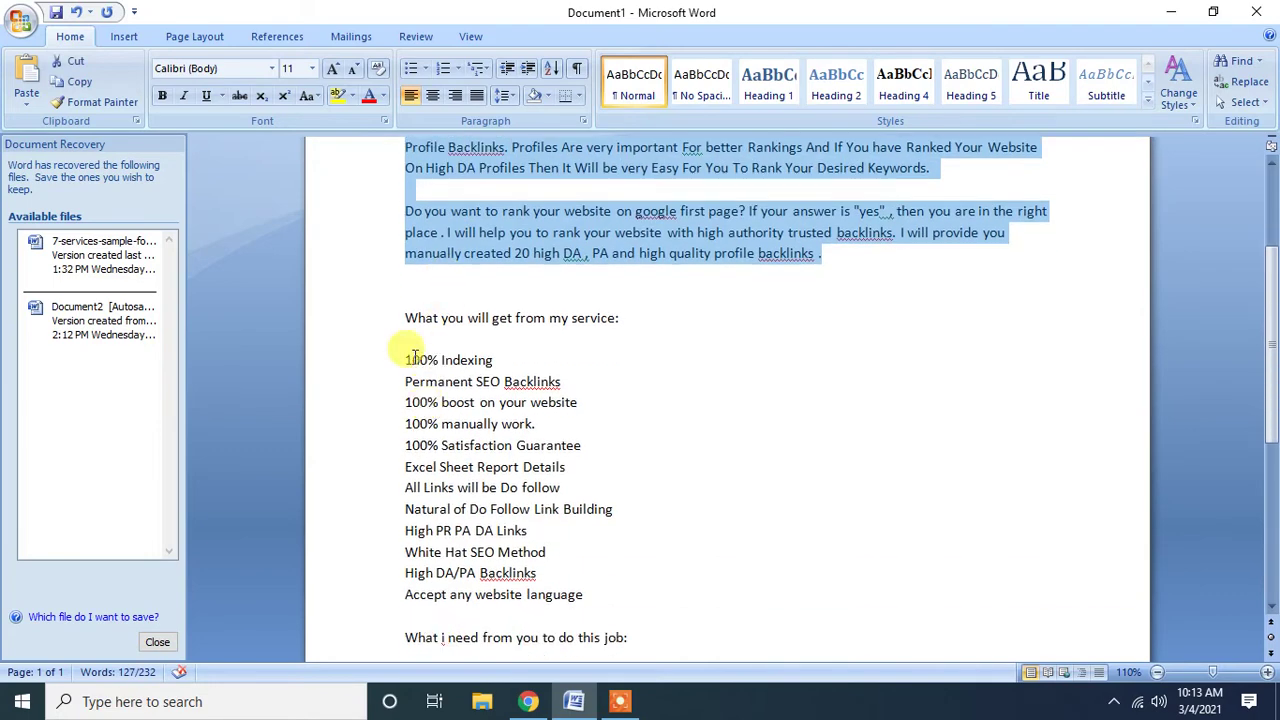
drag(404, 318, 603, 603)
scroll(585, 580, down, 3)
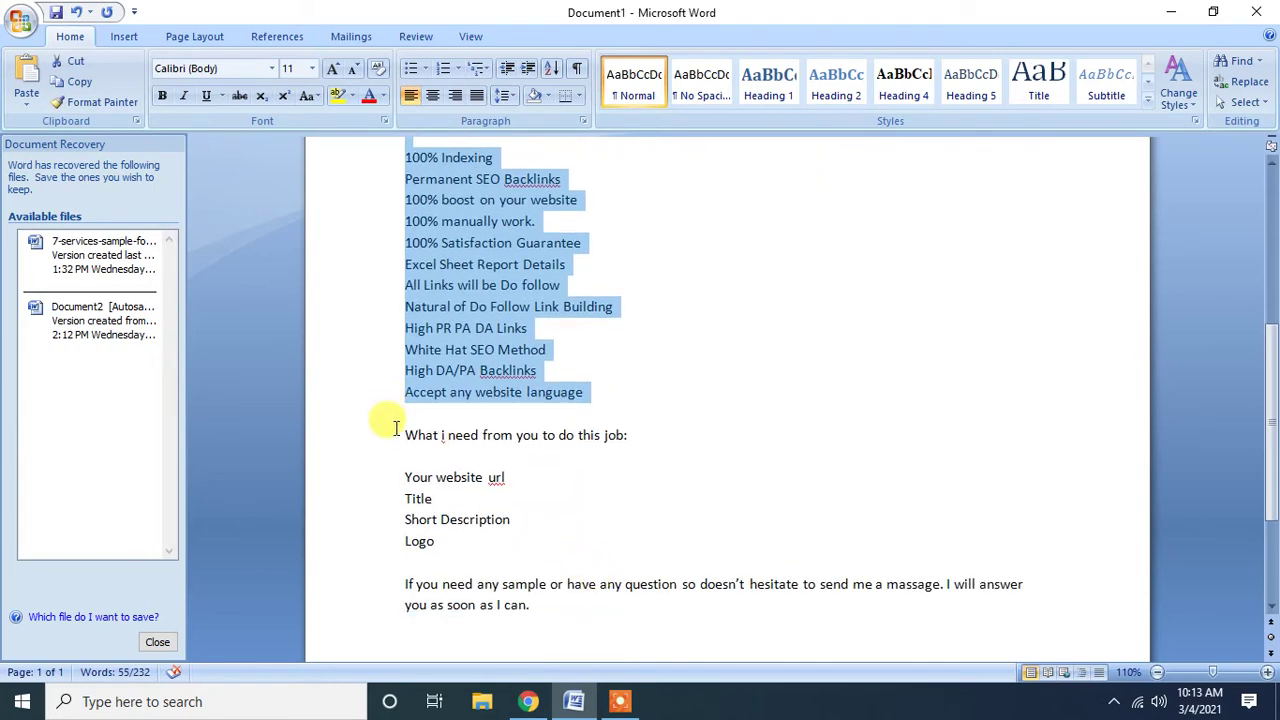
drag(404, 434, 517, 598)
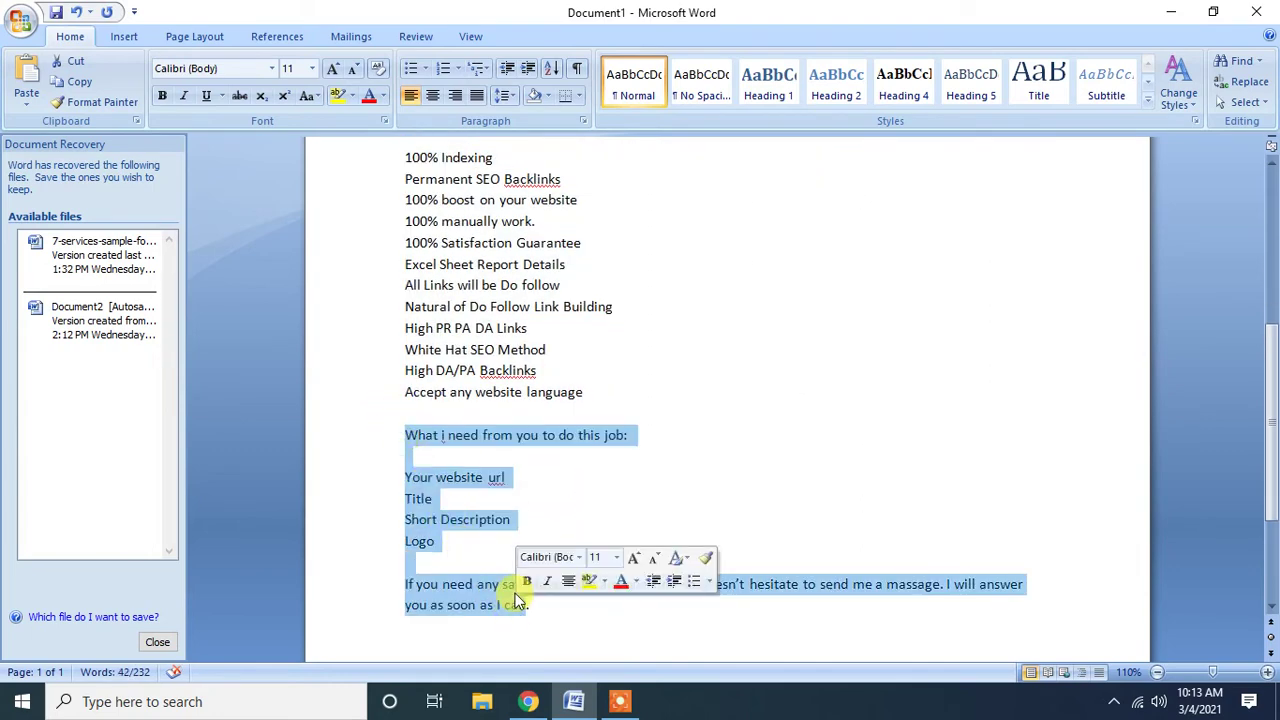
scroll(517, 598, up, 2)
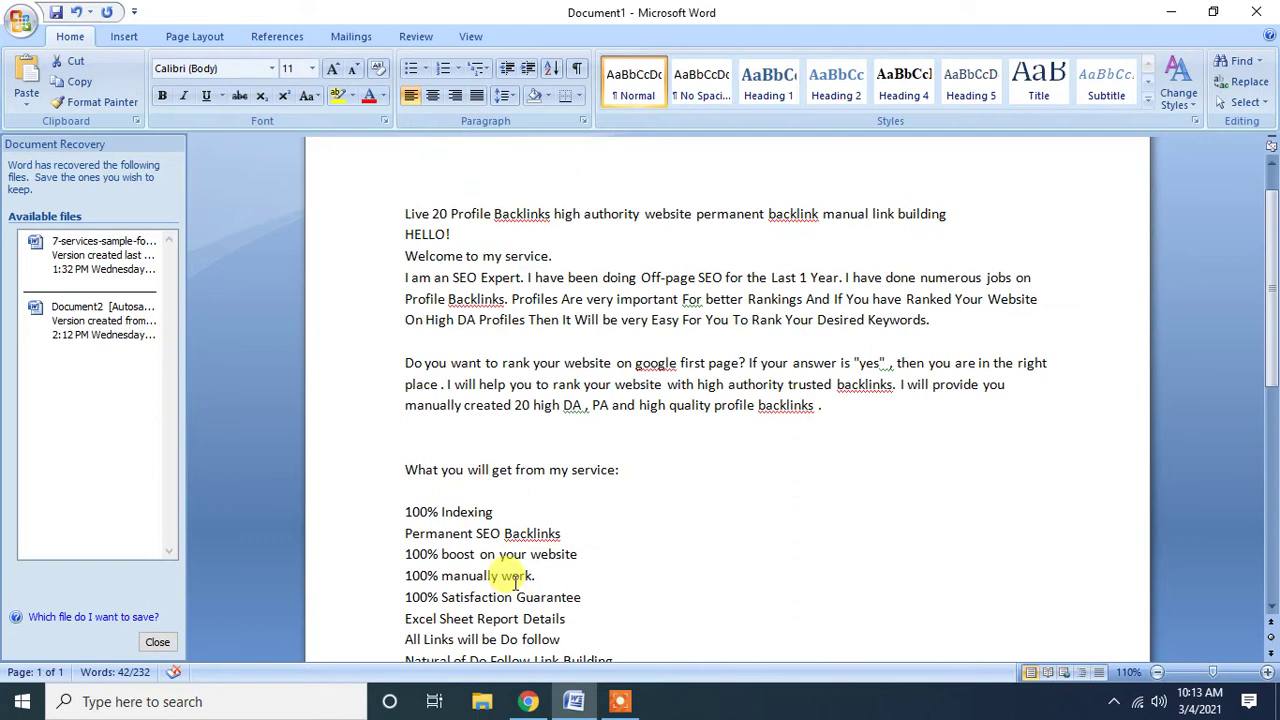
drag(822, 405, 358, 221)
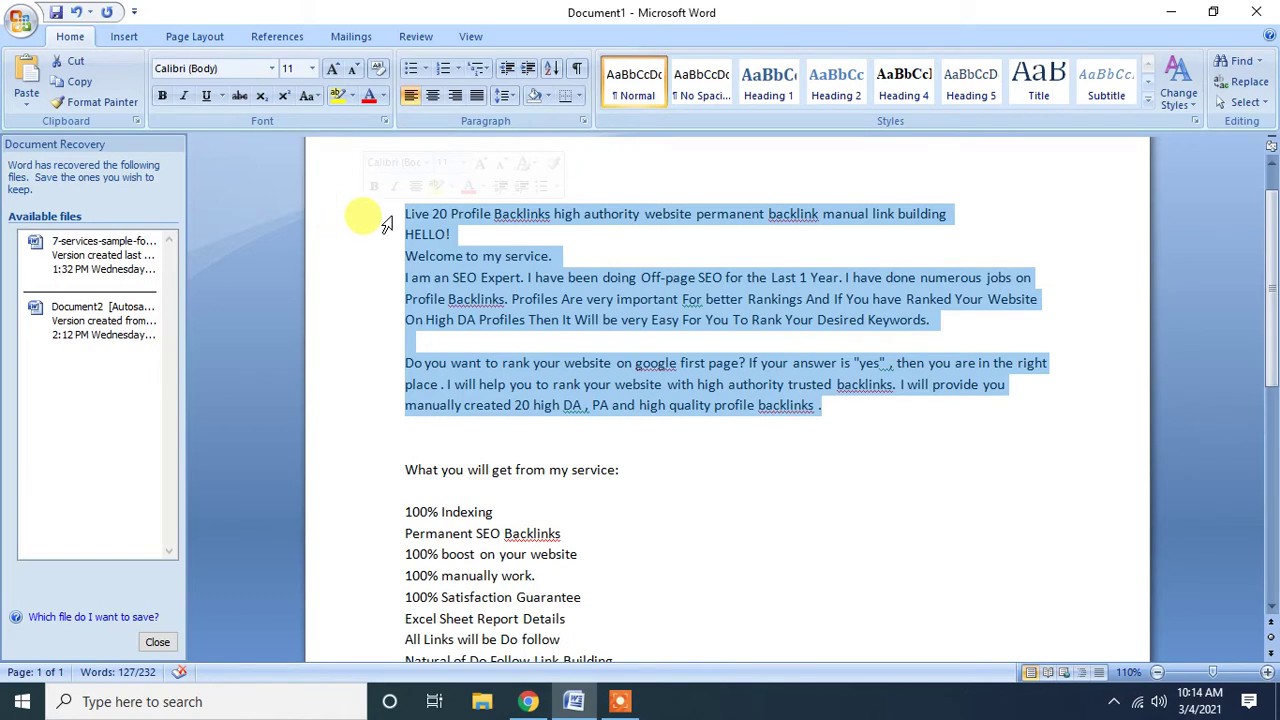
click(610, 212)
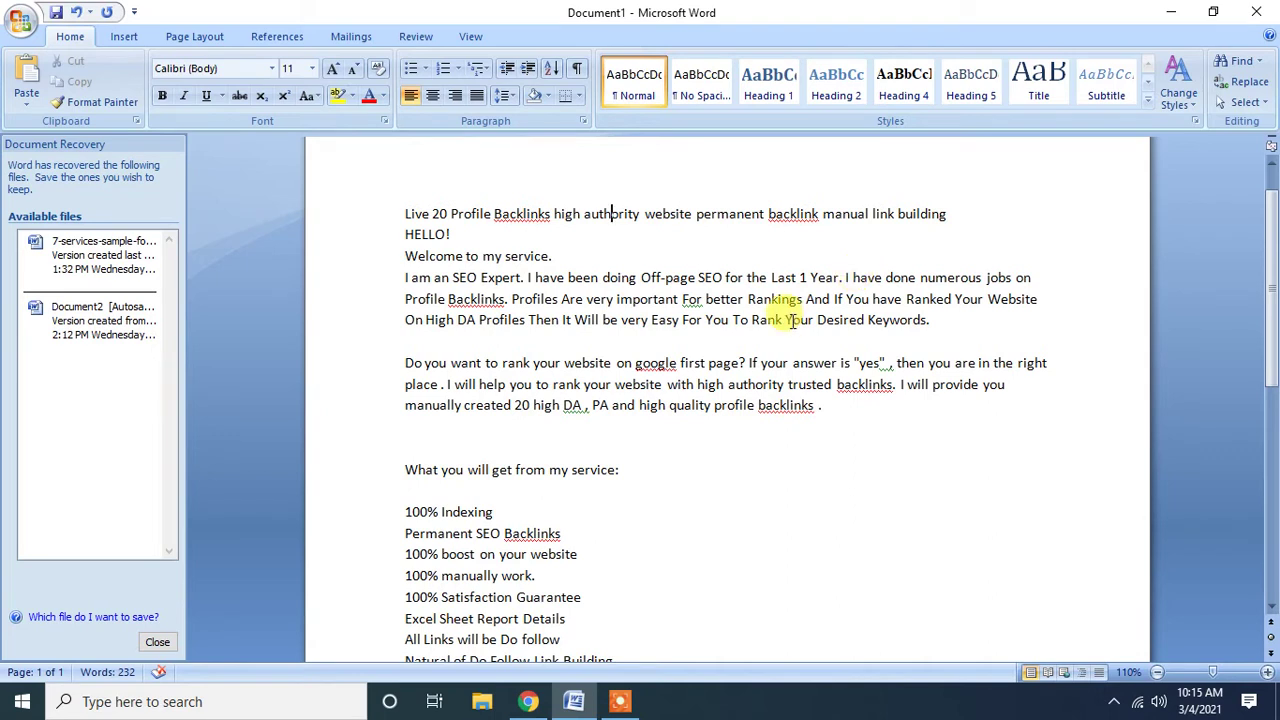
Copy the intro paragraphs from the title line through 'backlinks .' for rewriting.
click(661, 303)
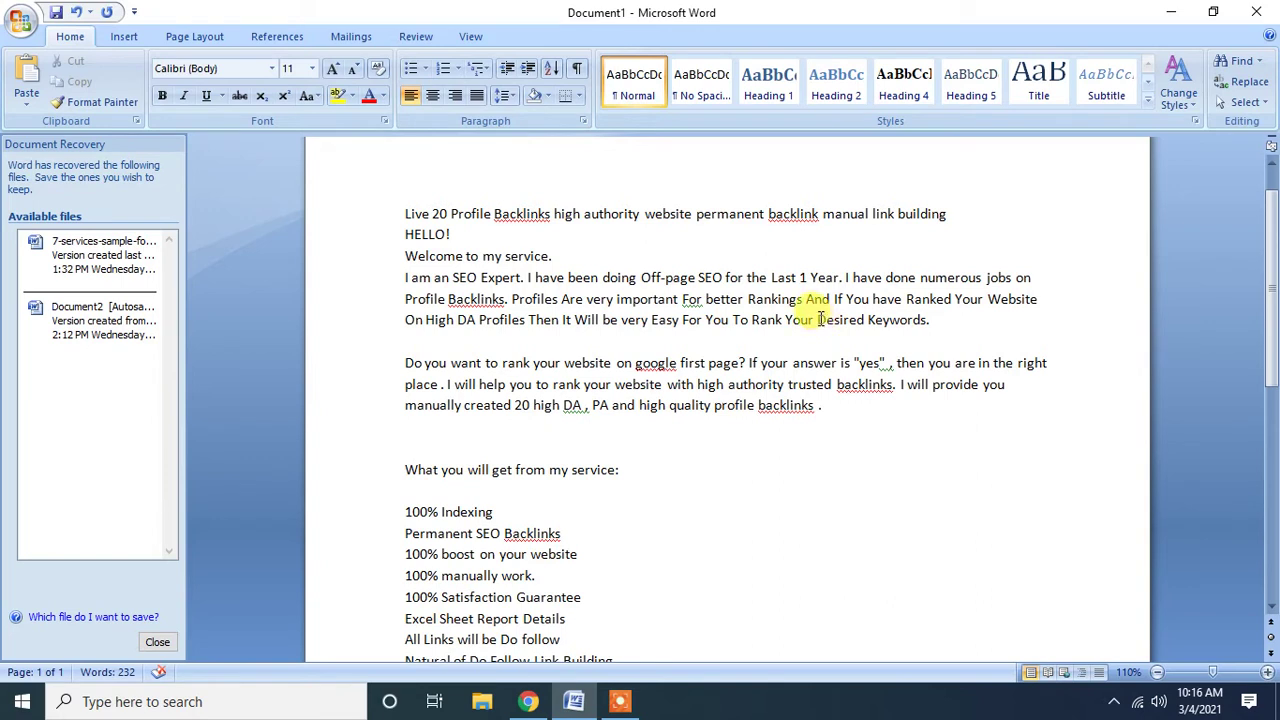
drag(818, 320, 888, 322)
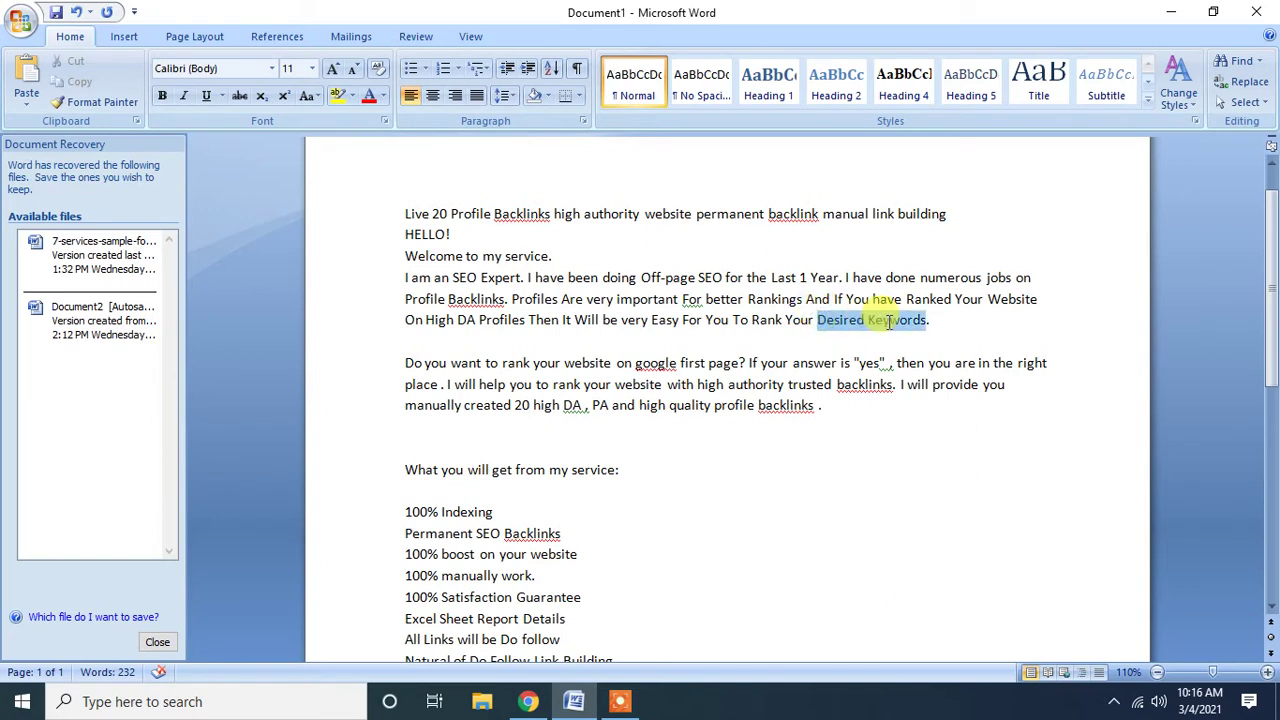
click(498, 322)
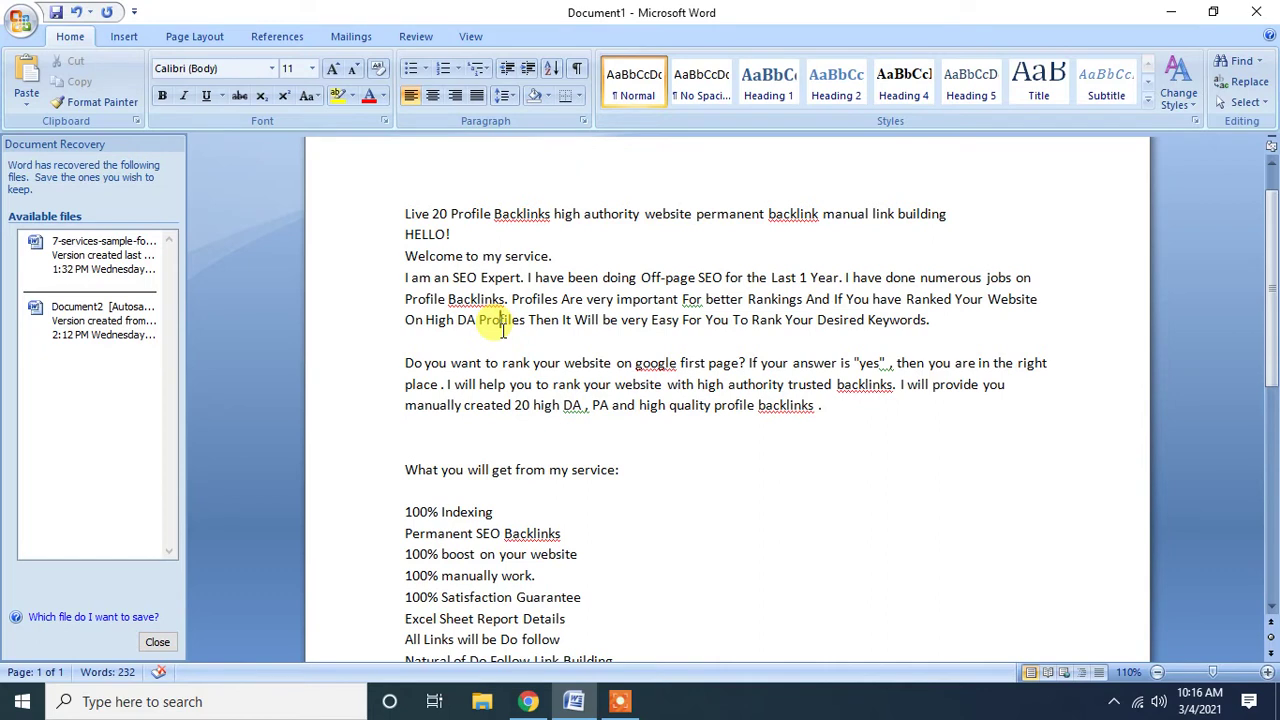
drag(824, 406, 380, 211)
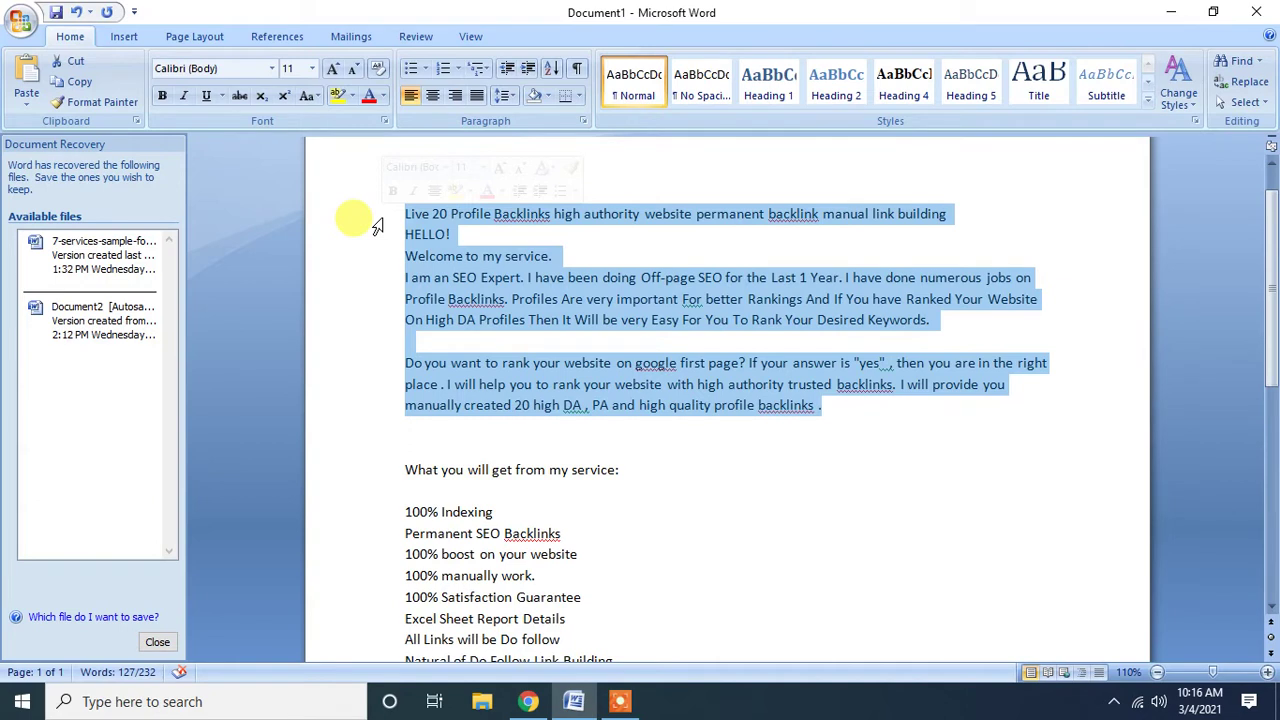
click(376, 224)
click(538, 355)
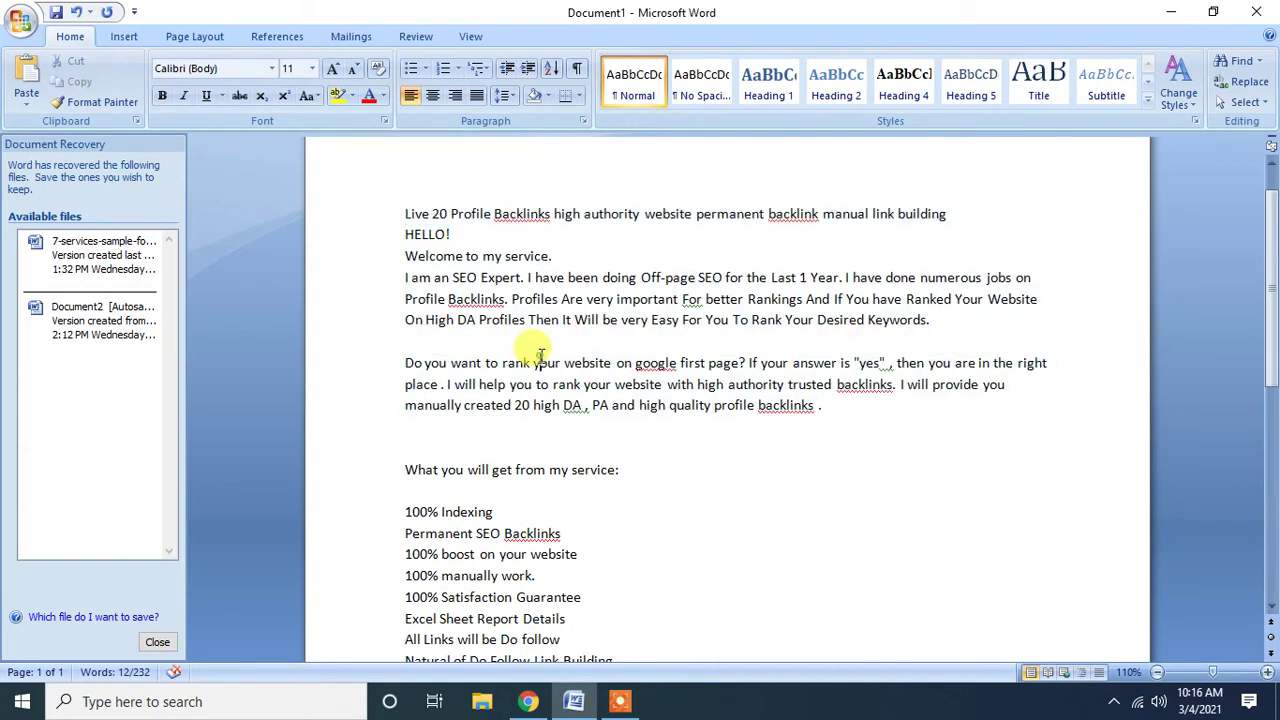
drag(822, 405, 323, 214)
key(ctrl+c)
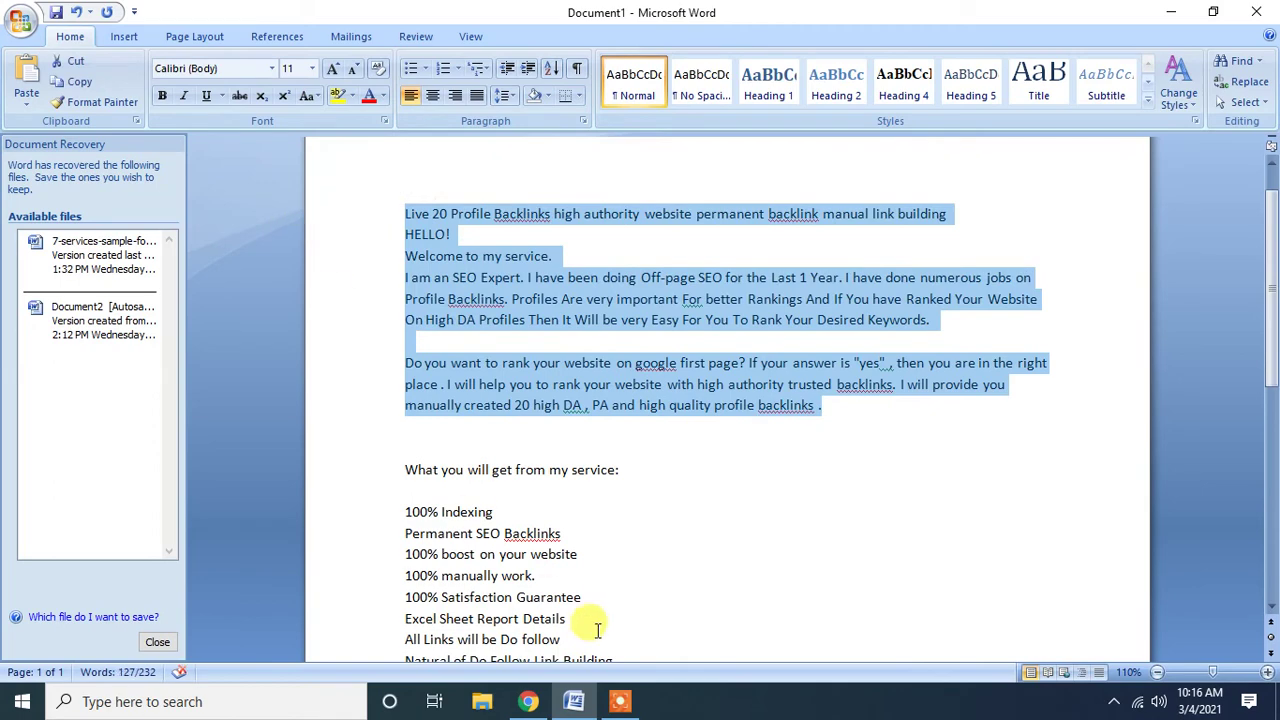
click(528, 701)
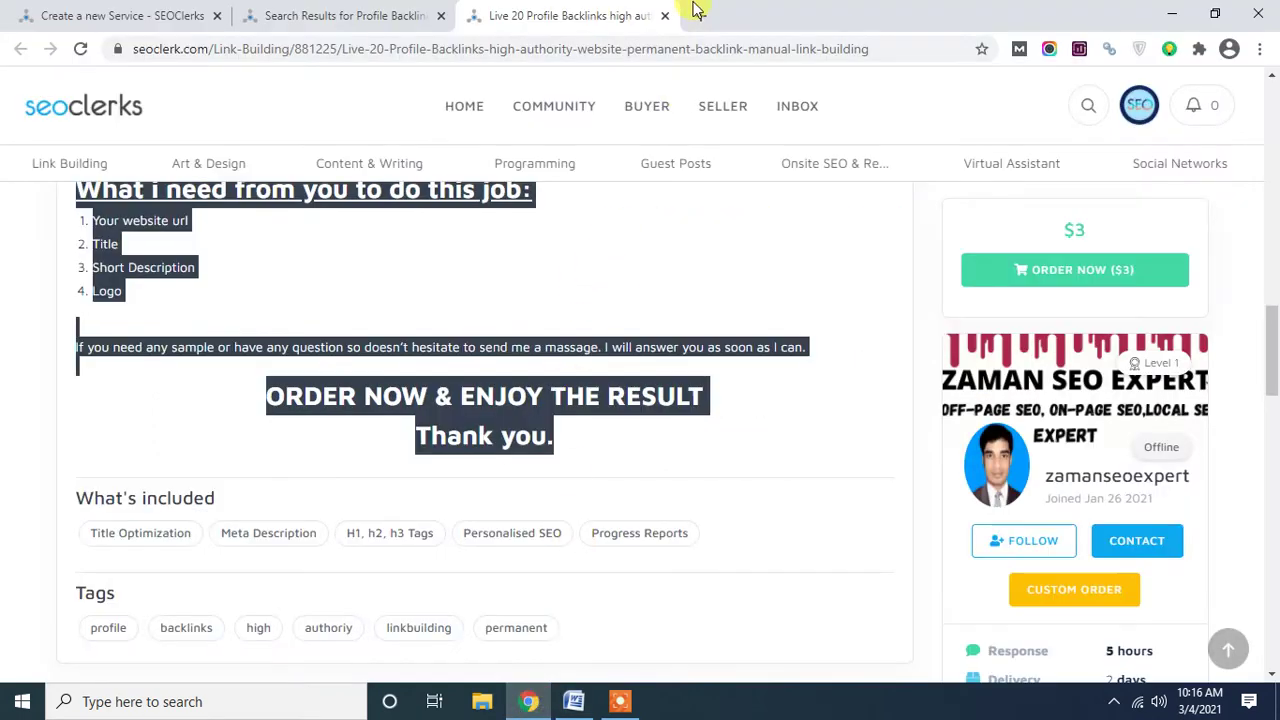
Search Google for 'rewrite article' in a new tab.
click(697, 12)
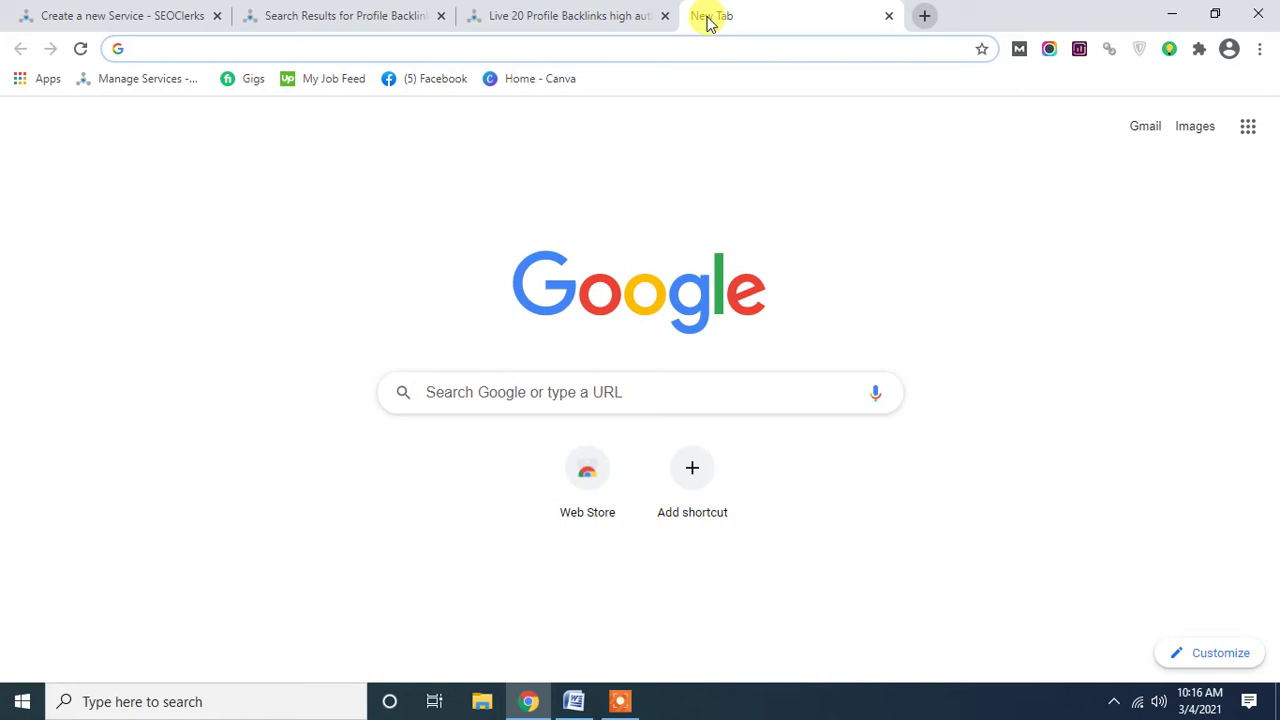
text(req)
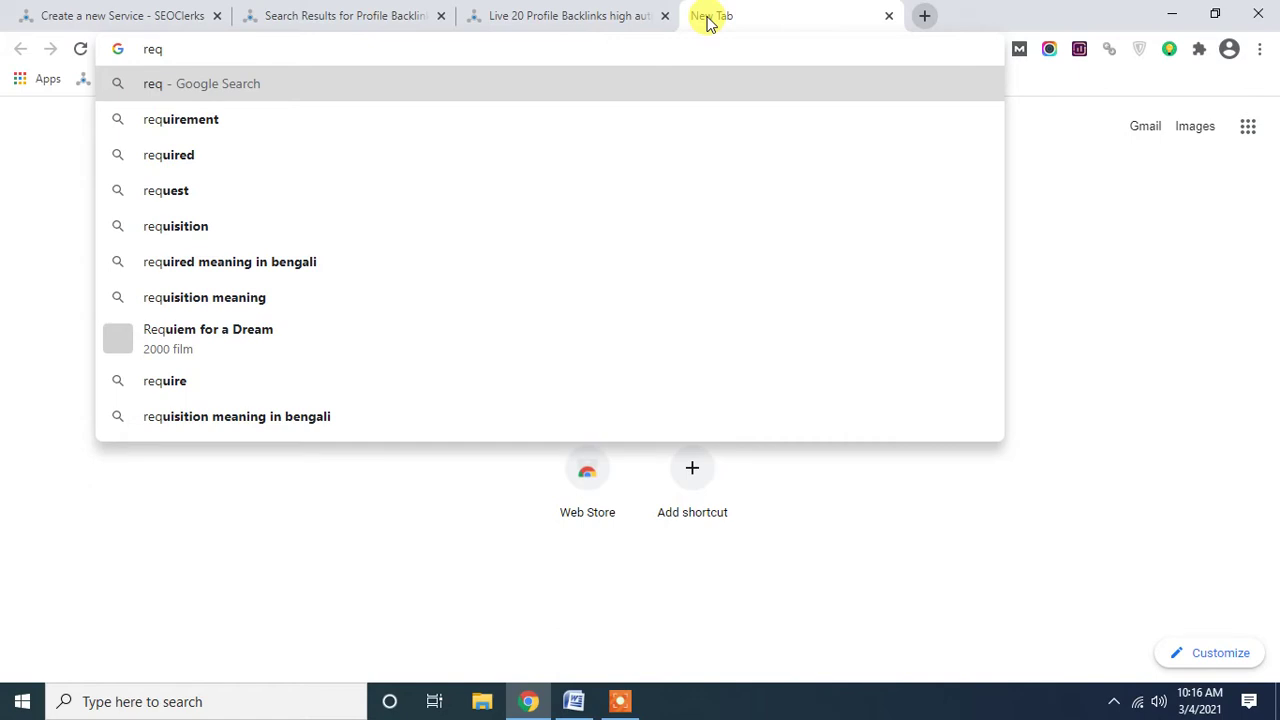
key(BackSpace)
text(write ar)
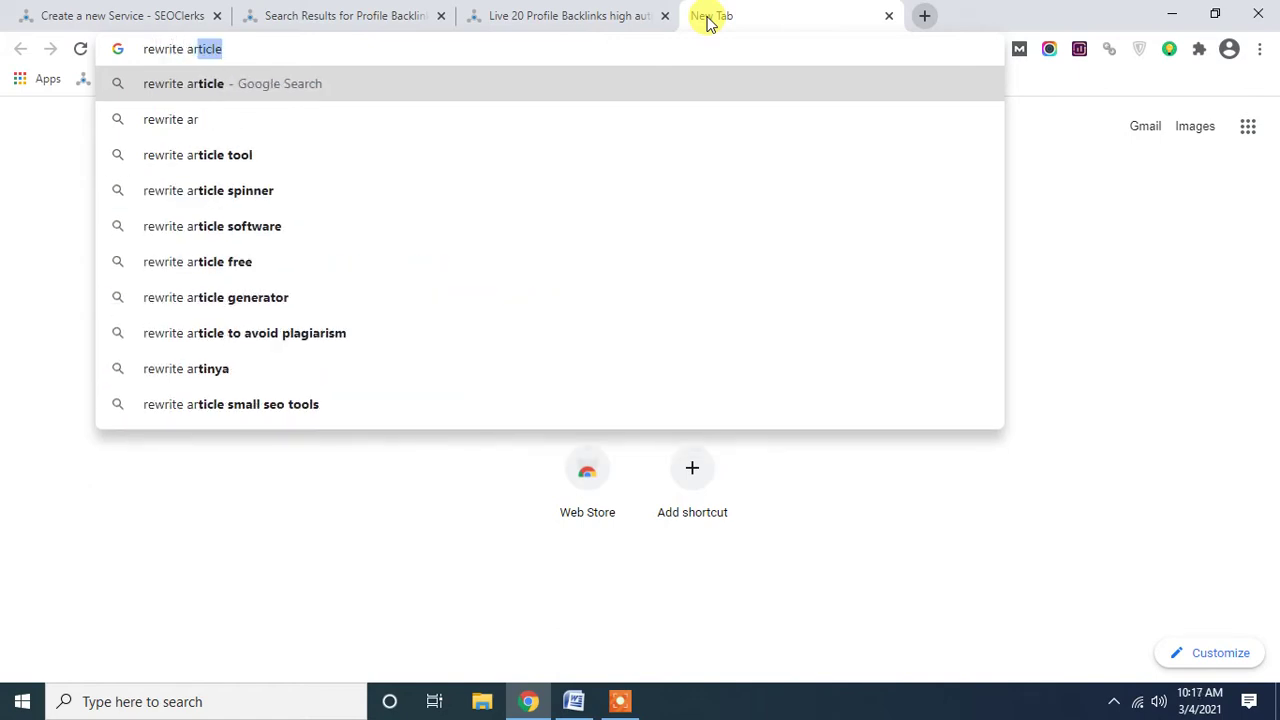
text(ticle)
key(Return)
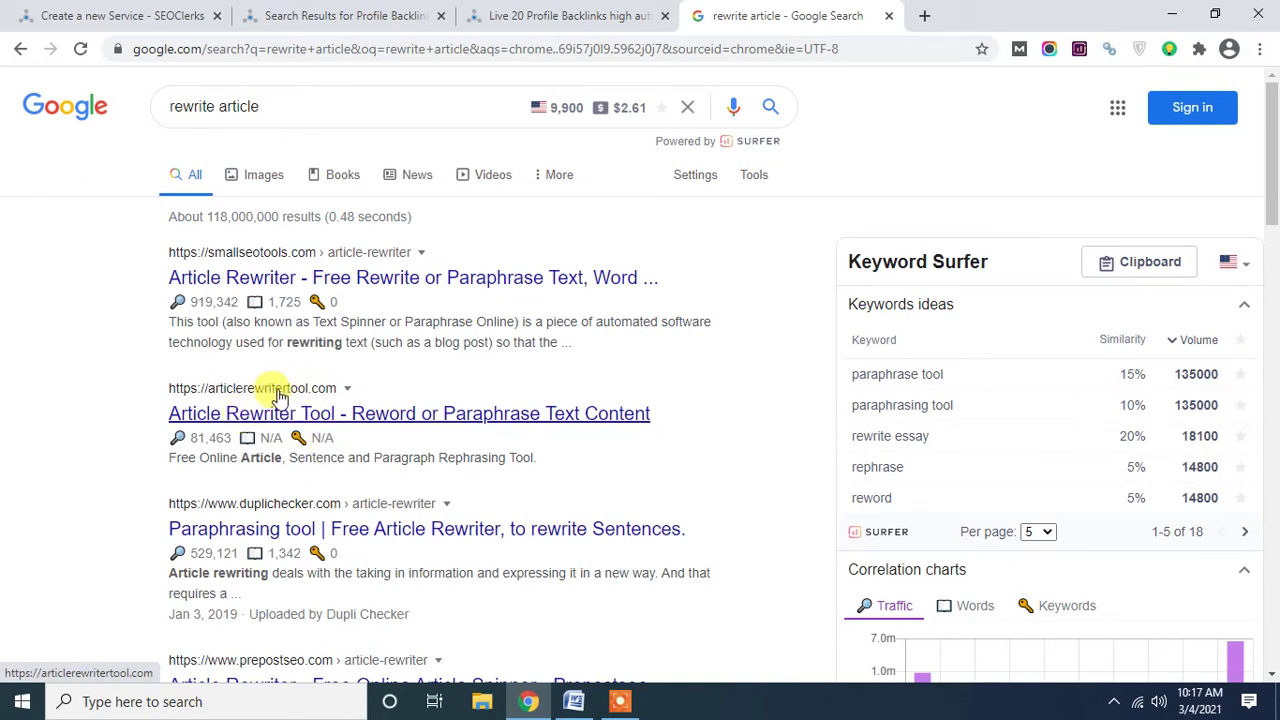
Open articlerewritertool.com and paste the gig intro into Content To Rewrite.
click(329, 423)
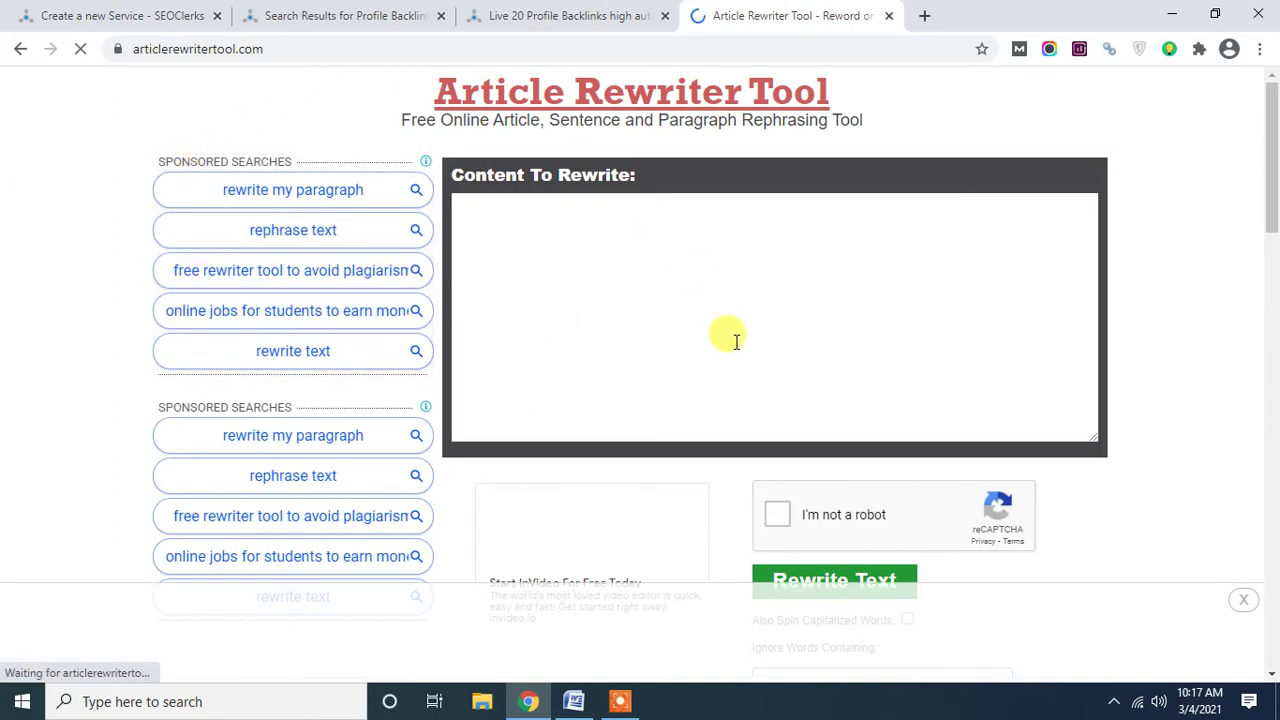
click(649, 318)
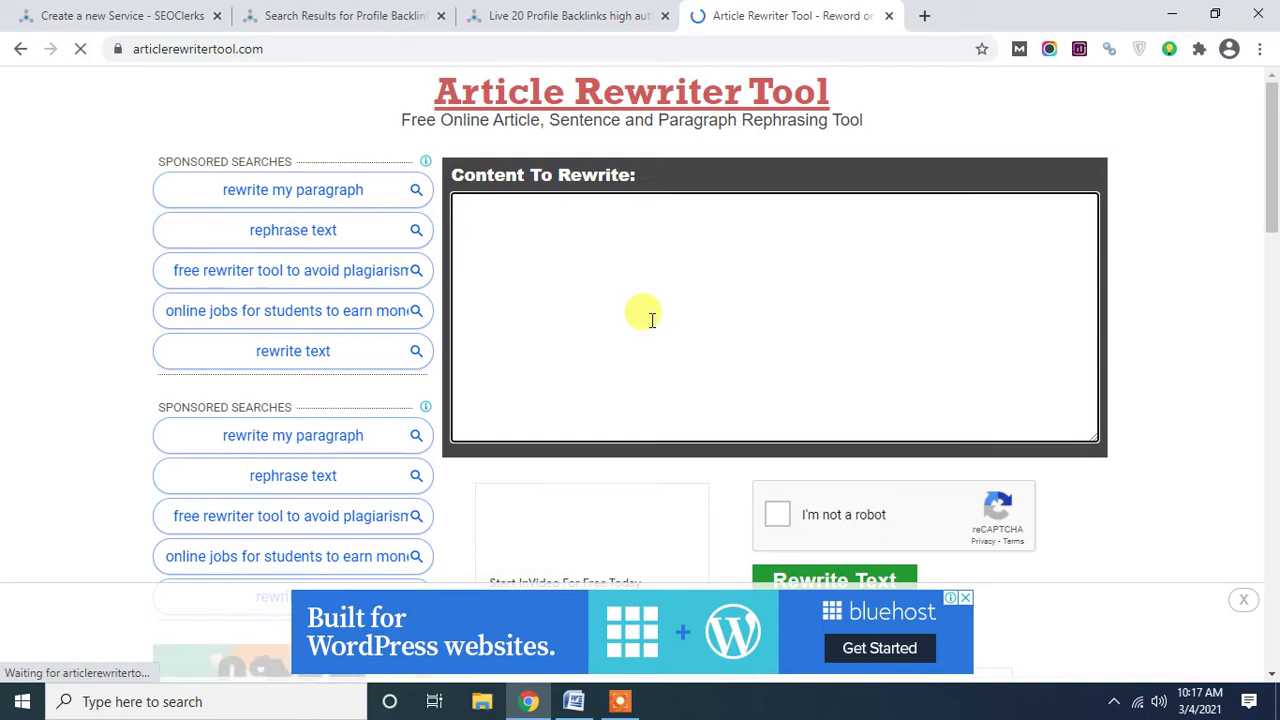
key(ctrl+v)
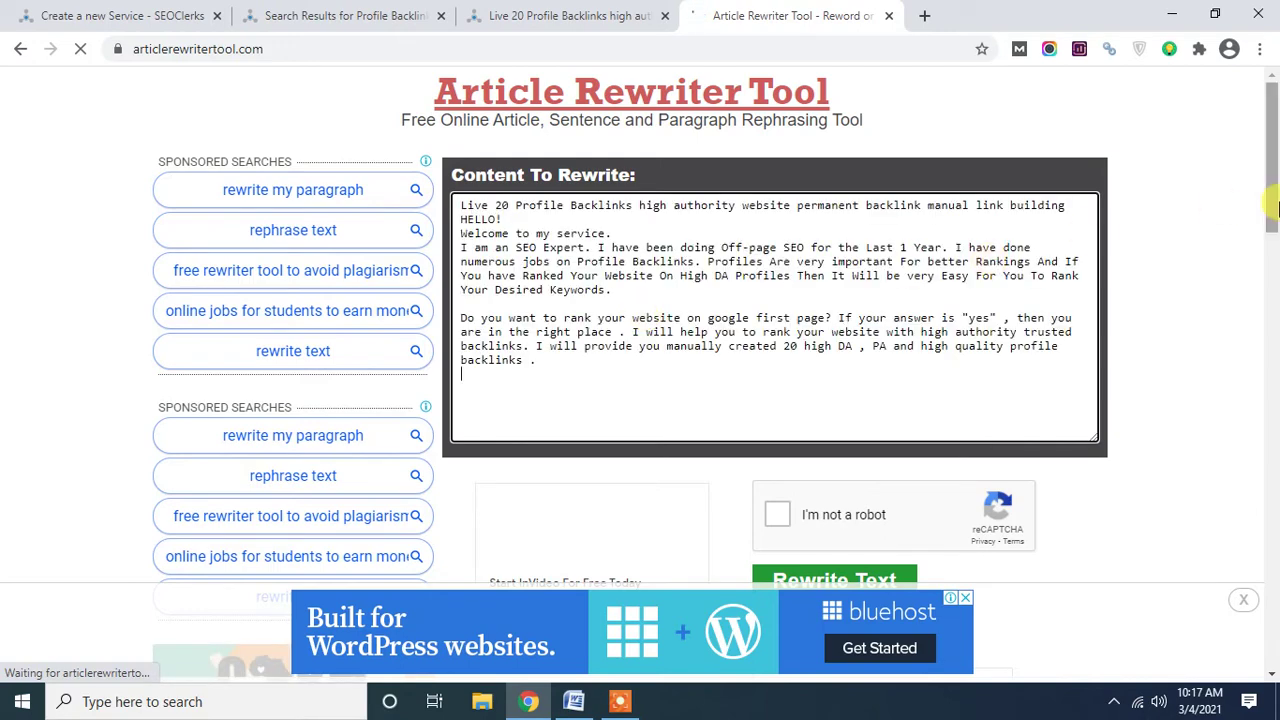
drag(1271, 188, 1274, 250)
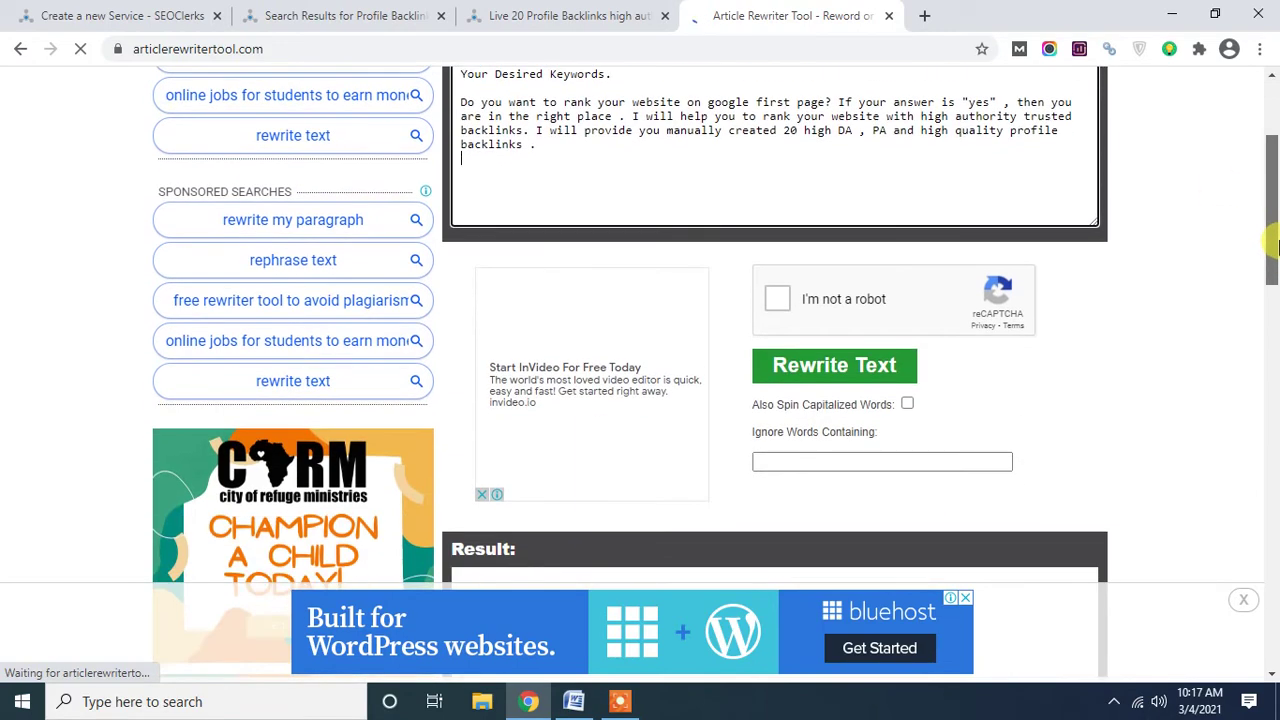
Pass the I'm not a robot check by picking the traffic-light images.
click(777, 299)
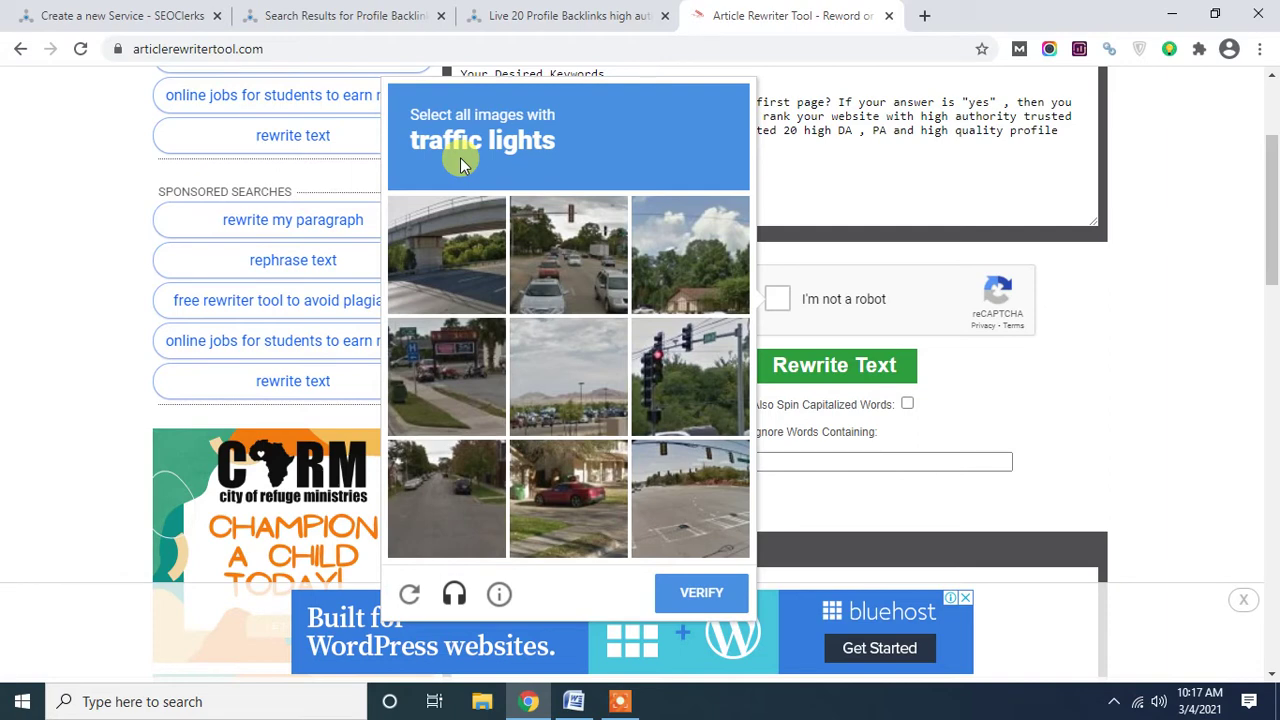
click(558, 250)
click(673, 345)
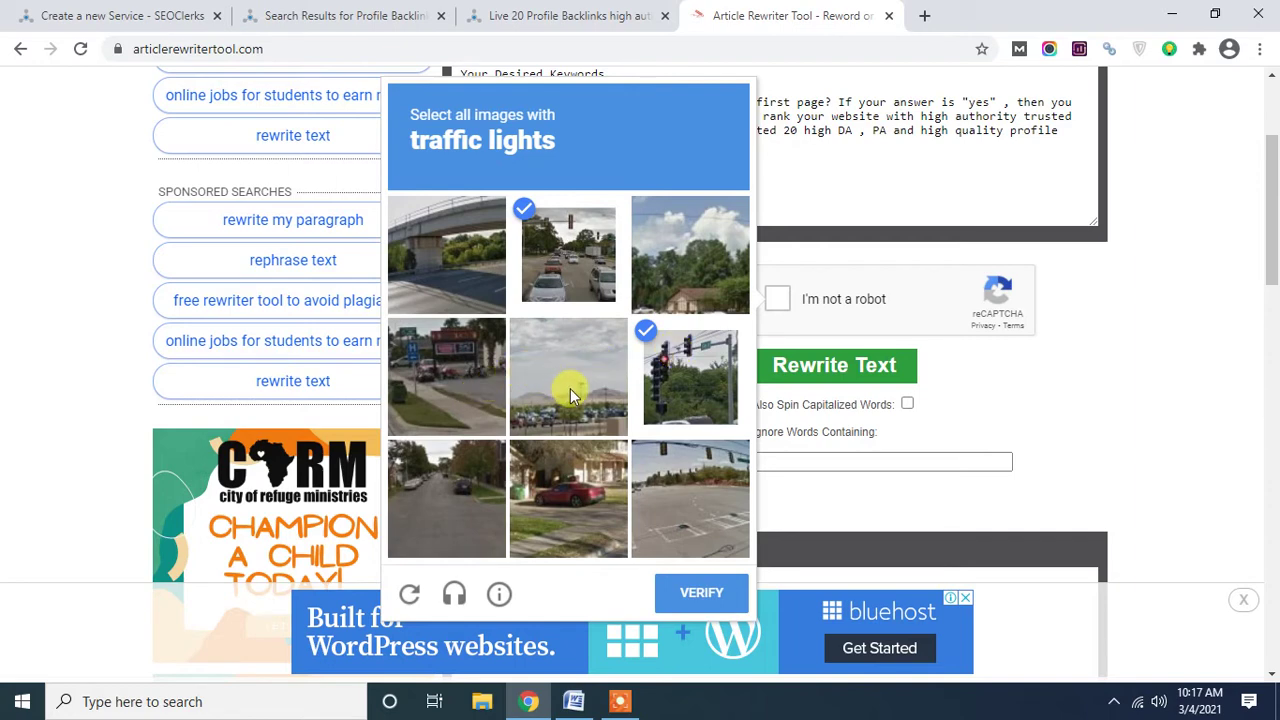
click(662, 490)
click(706, 592)
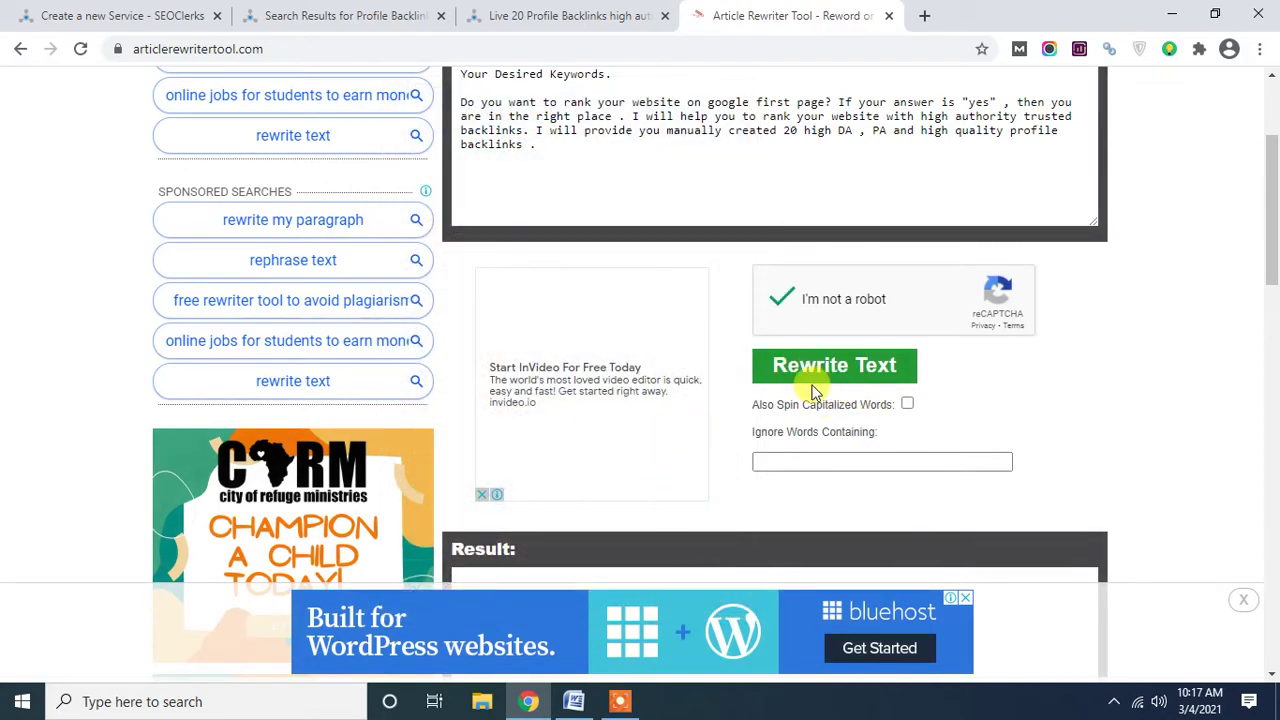
Rewrite the pasted intro and select all of the reworded text in the Result box.
click(808, 380)
click(821, 374)
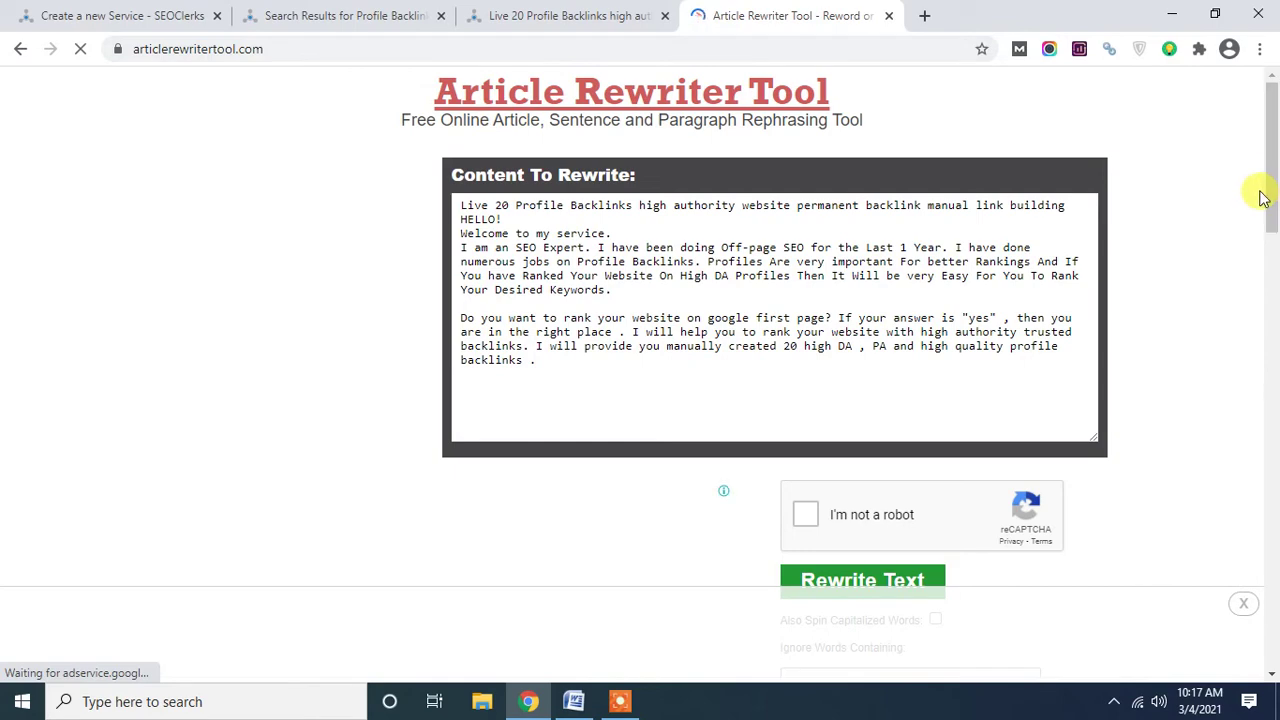
drag(1276, 200, 1274, 355)
click(666, 328)
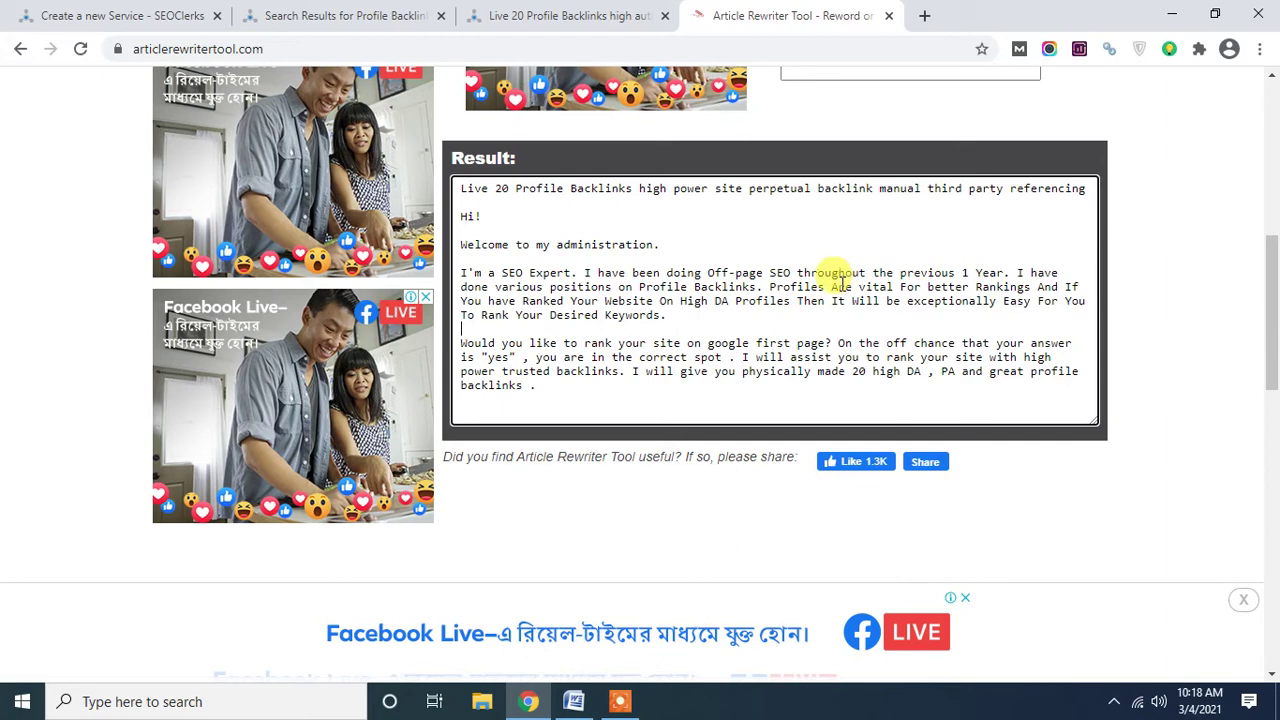
drag(796, 271, 1004, 271)
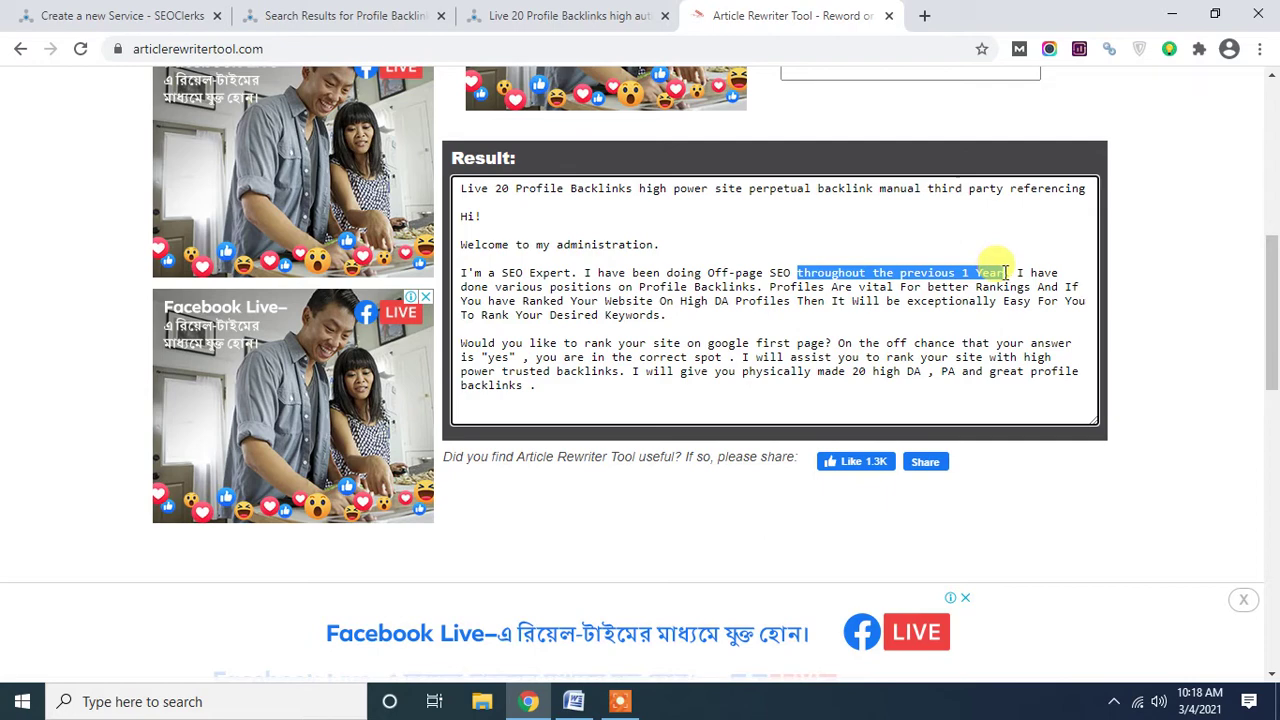
click(1000, 318)
key(ctrl+a)
key(ctrl+c)
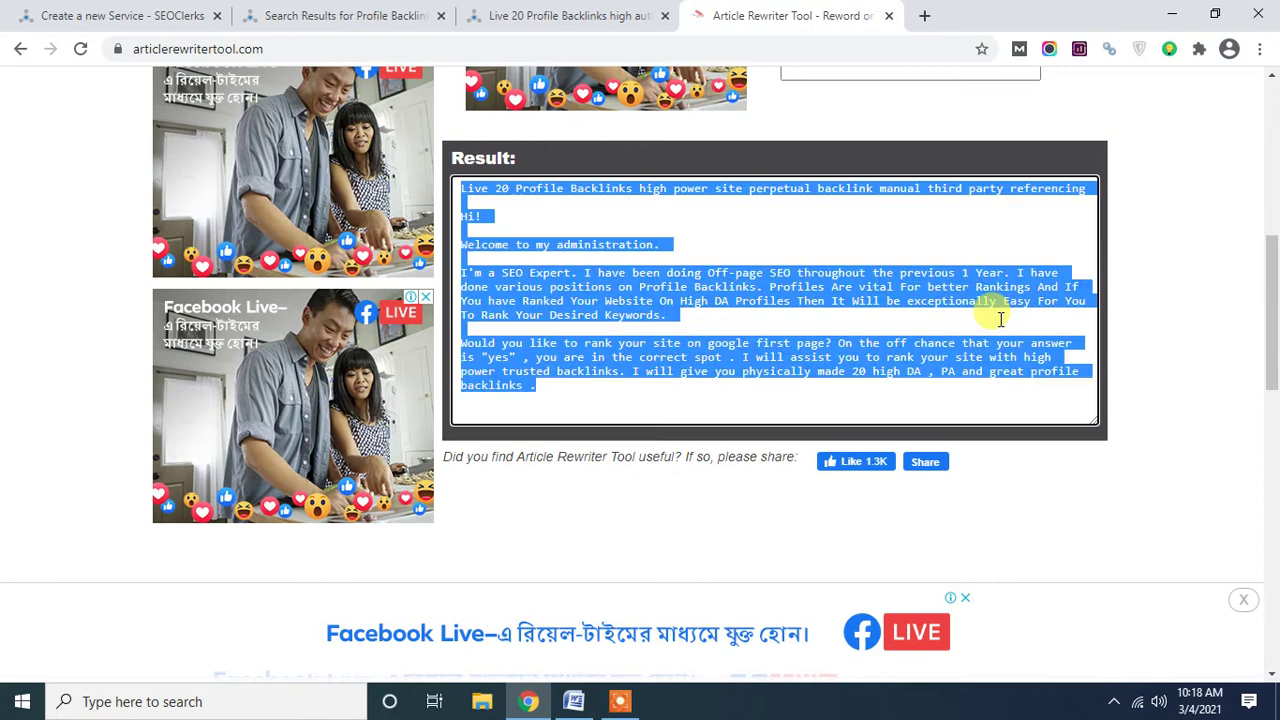
Delete the selected original intro in Word and paste the reworded text in its place.
click(588, 704)
key(Delete)
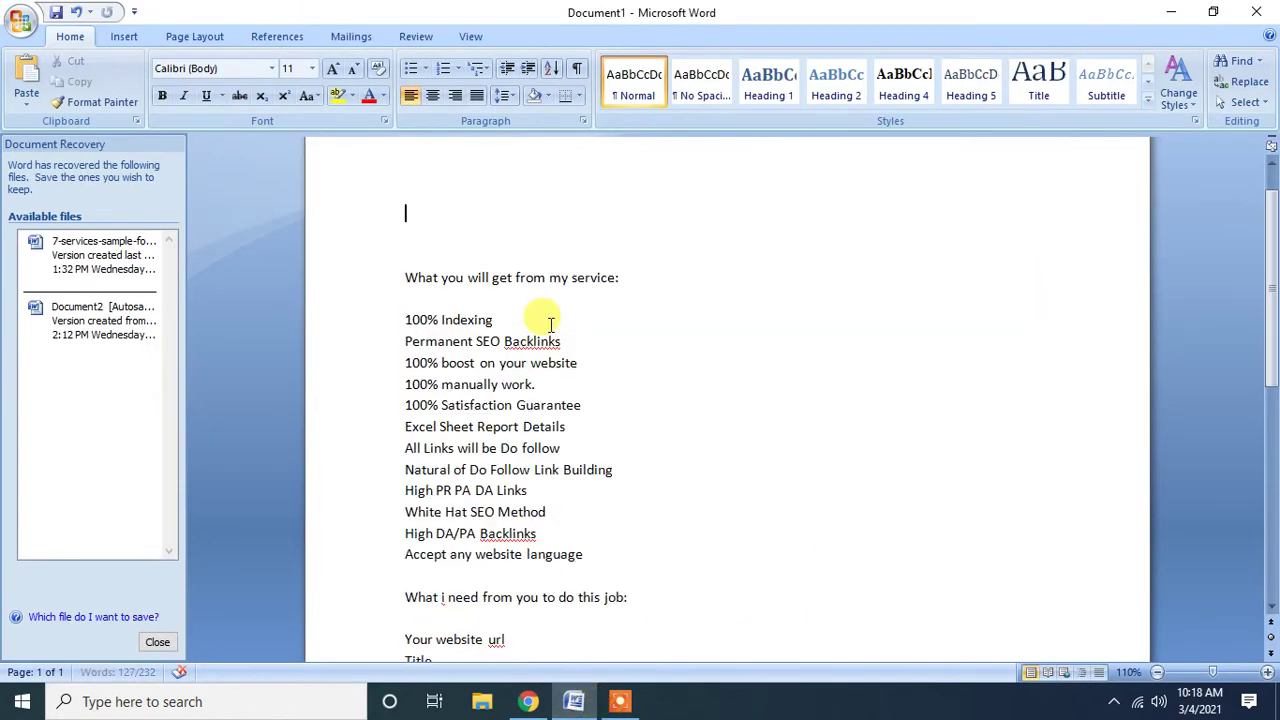
key(ctrl+v)
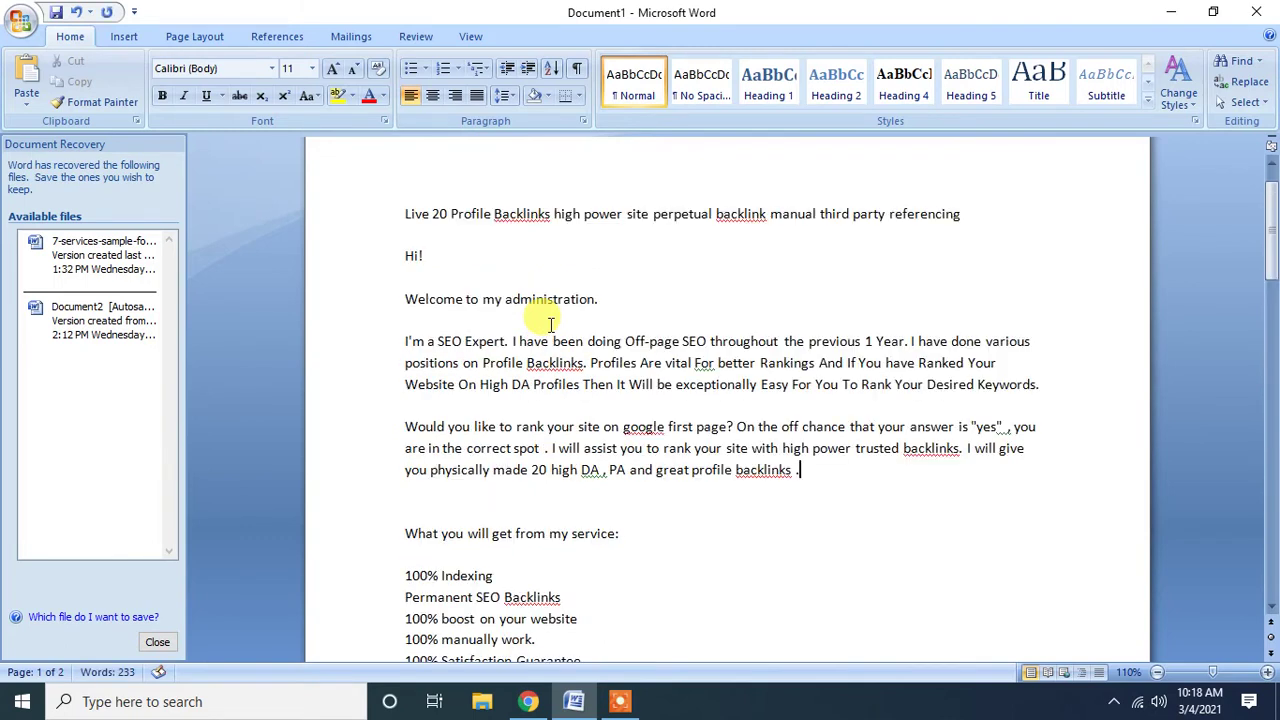
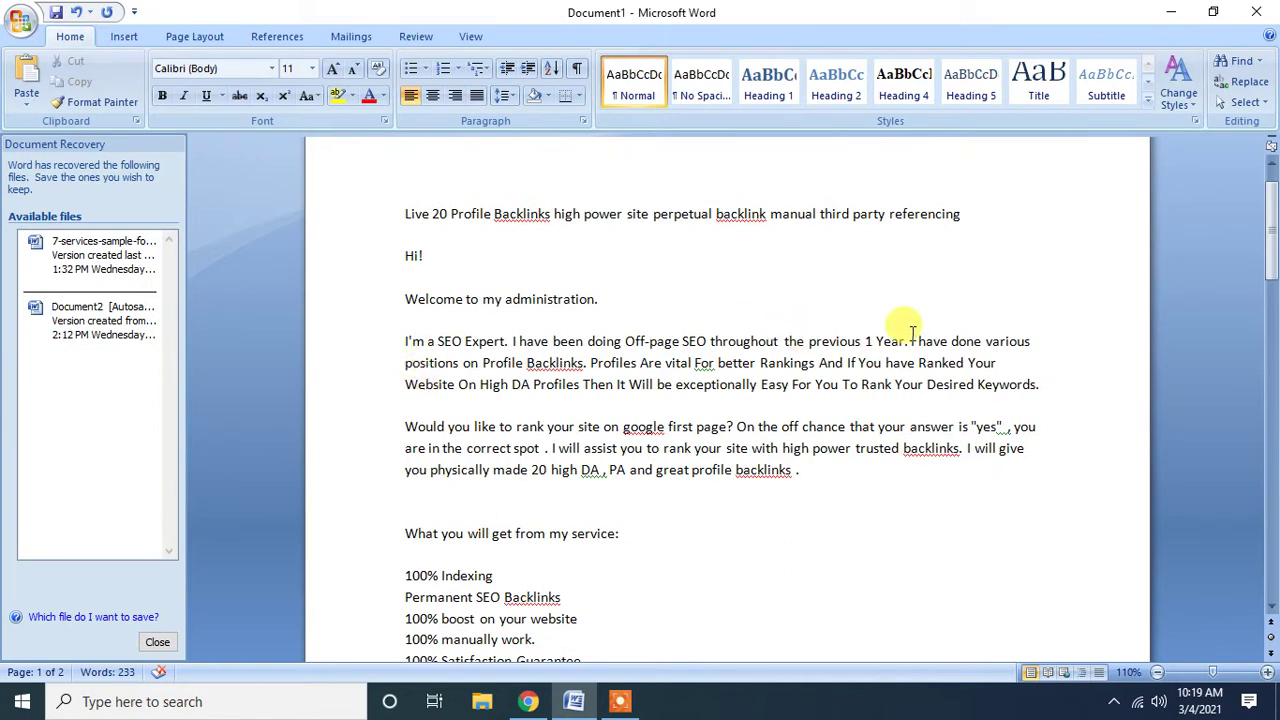
Select the sentence 'I have done various positions on Profile Backlinks' and switch to Chrome.
drag(903, 342, 582, 364)
key(ctrl+c)
click(528, 701)
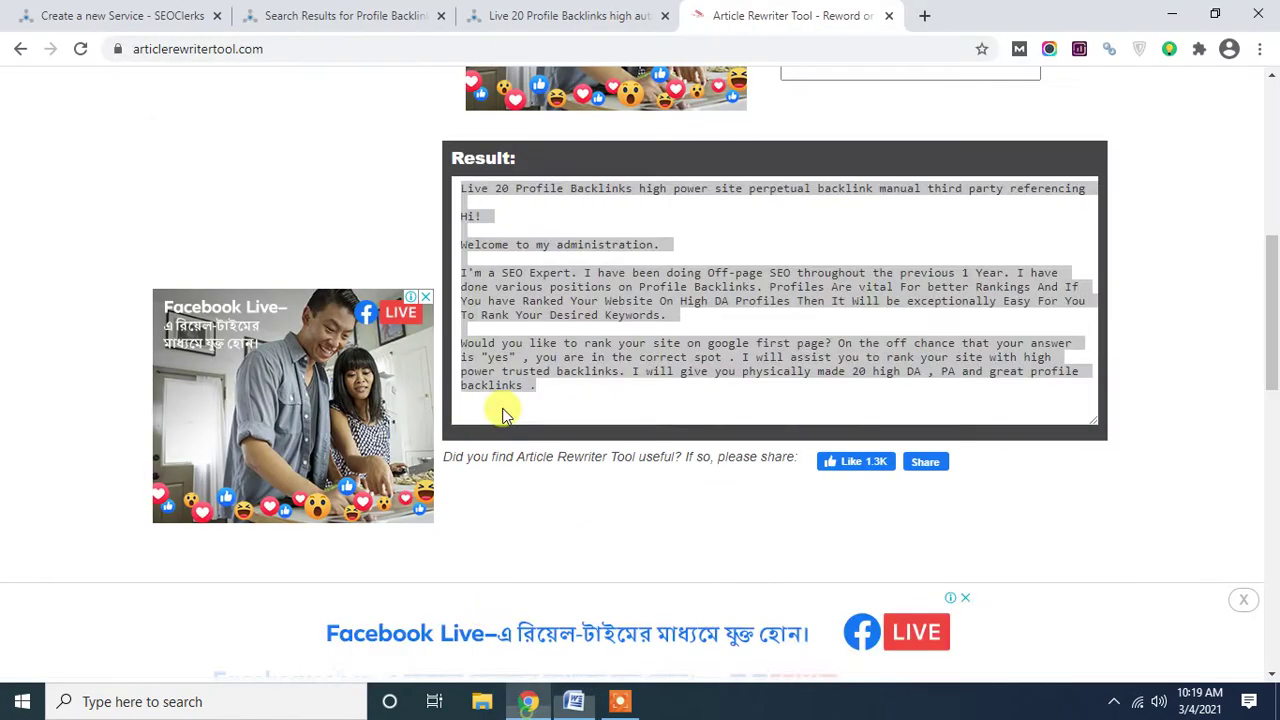
Search Google for 'google translate' in a new tab.
click(922, 18)
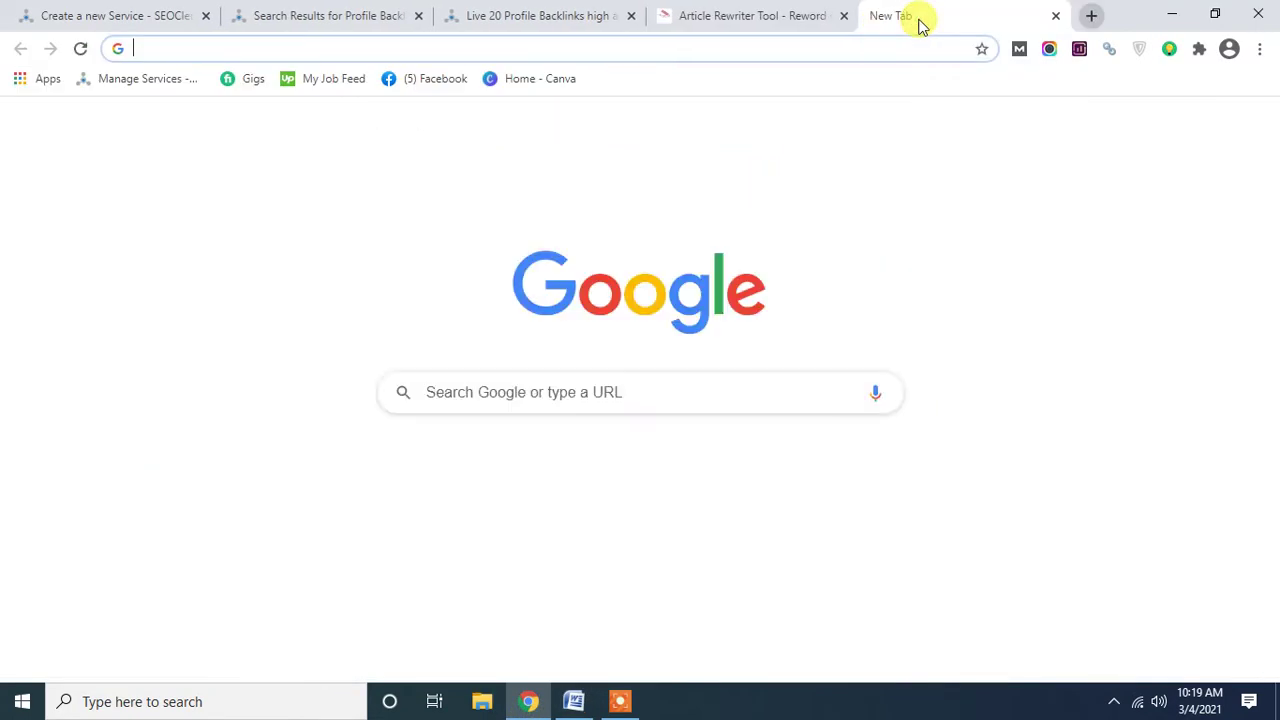
text(gootle)
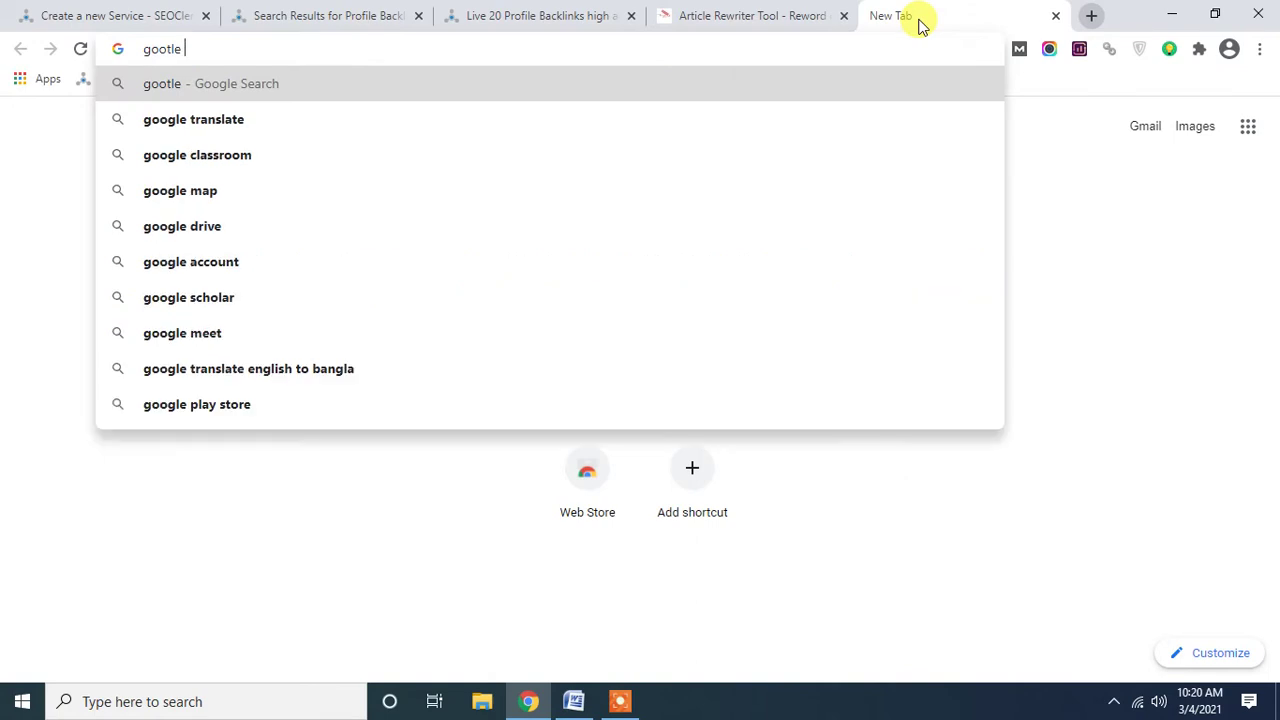
key(Down)
key(Return)
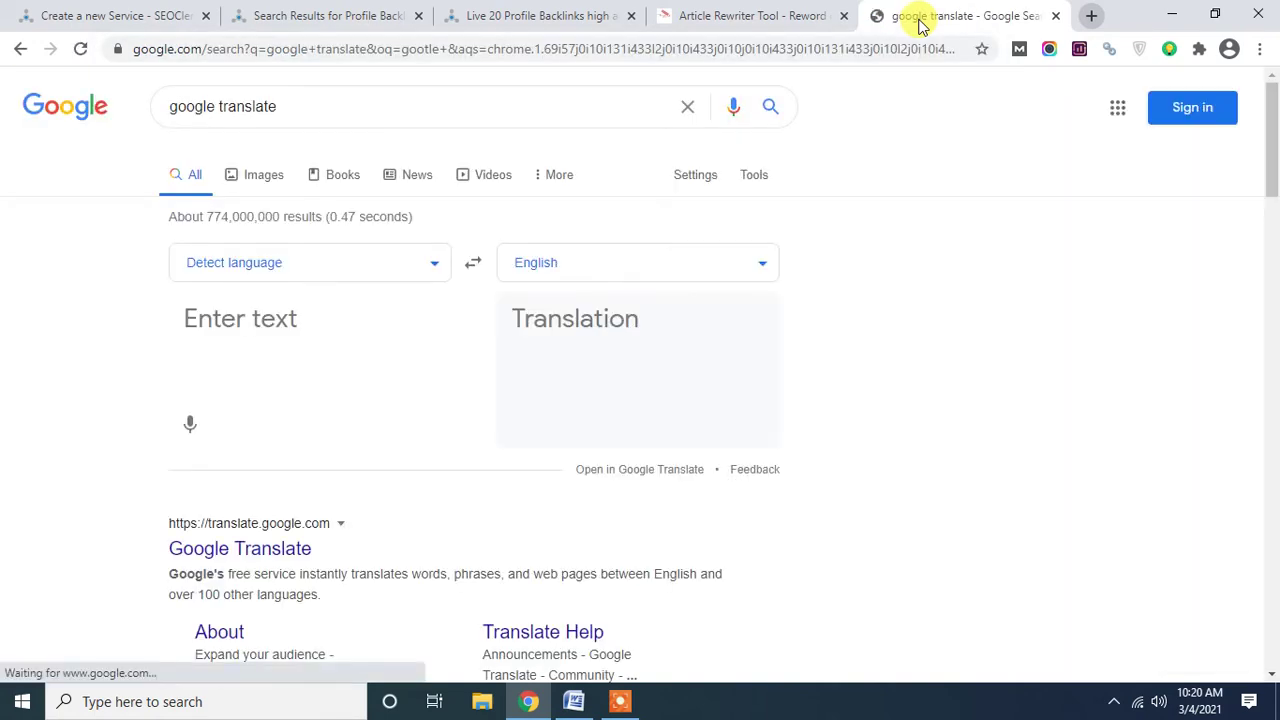
Paste the copied sentence into the translator and set the target language to Bangla.
click(258, 320)
key(ctrl+v)
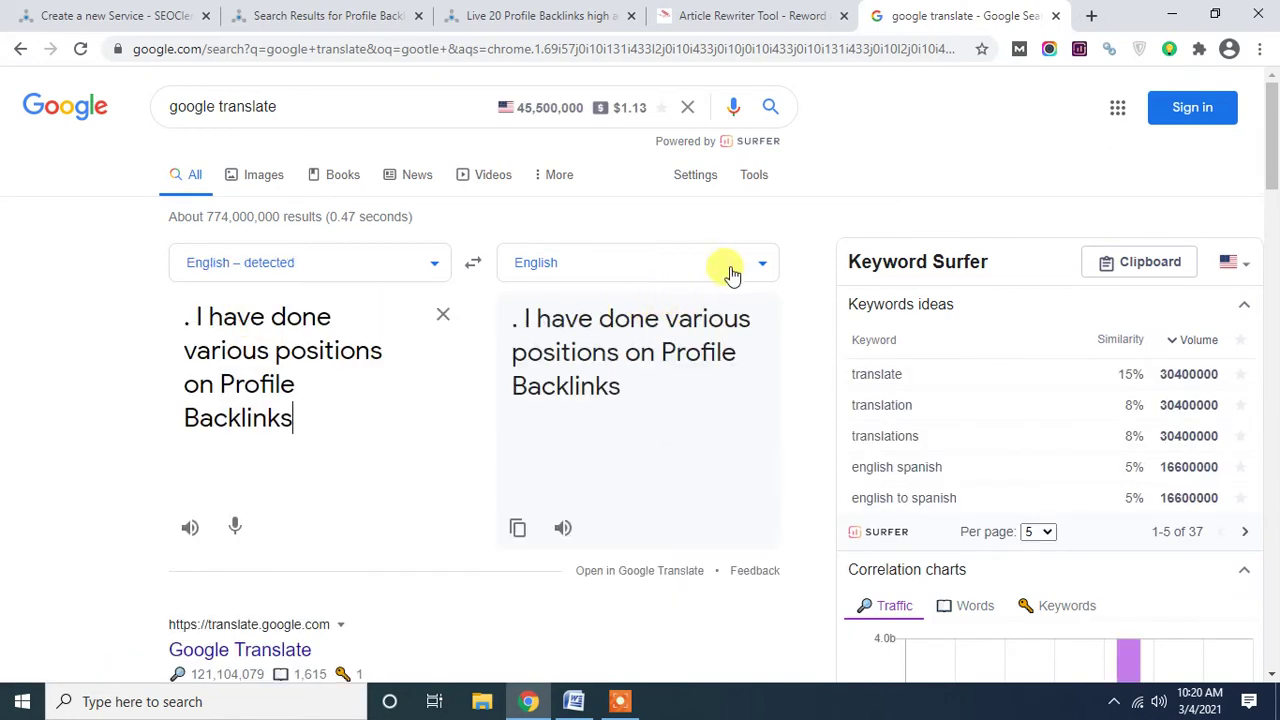
click(749, 266)
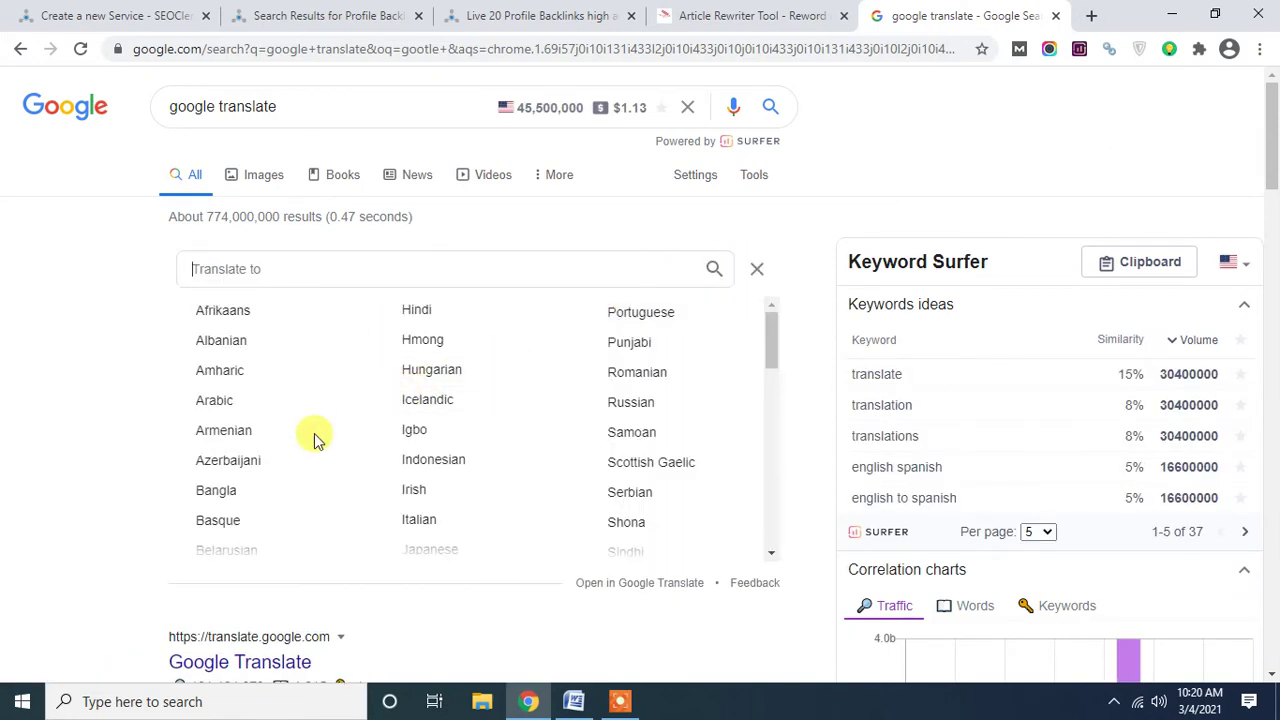
click(216, 490)
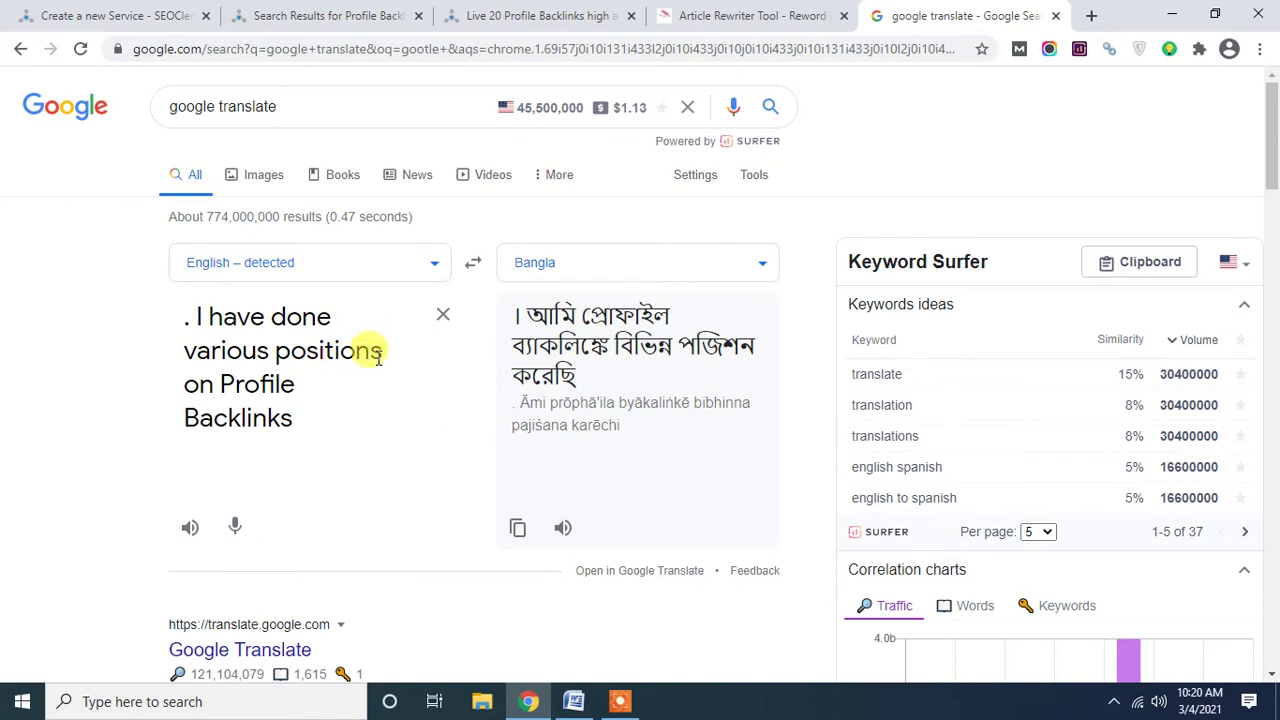
Replace 'positions' with 'projects' in the source sentence and select the revised text.
key(ctrl+a)
click(381, 352)
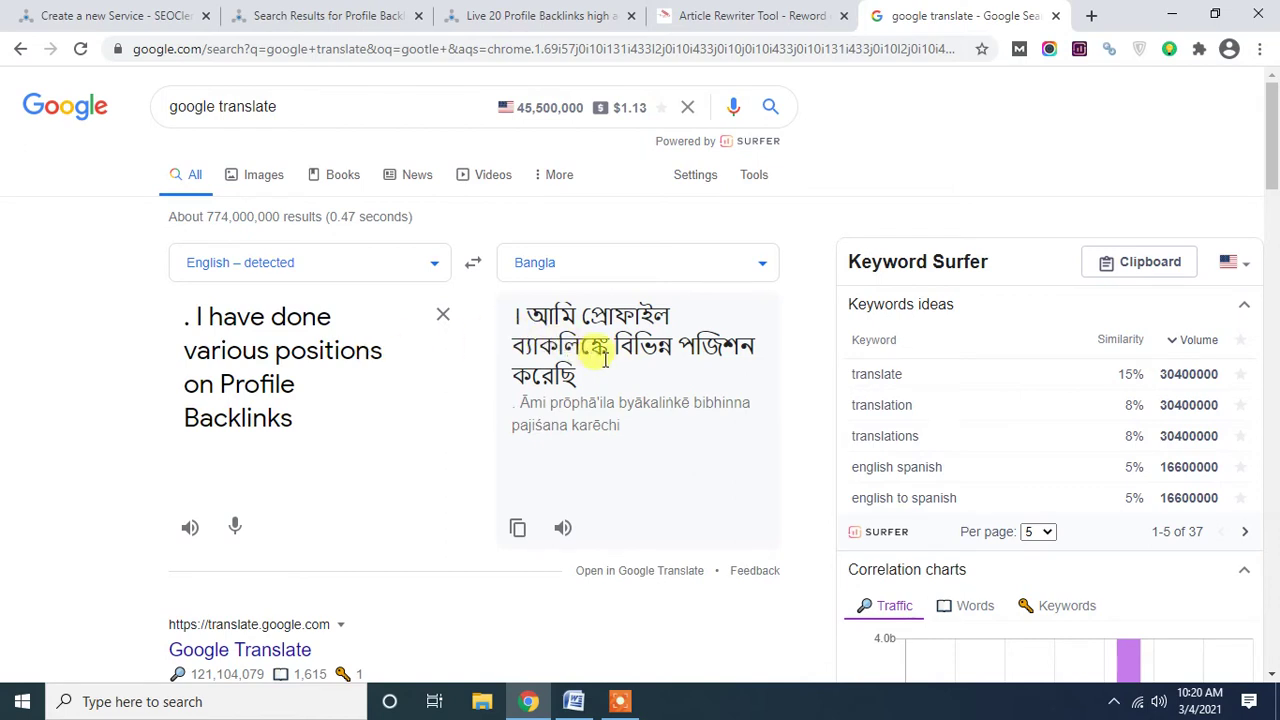
key(BackSpace)
key(BackSpace)
key(BackSpace)
key(BackSpace)
key(BackSpace)
key(BackSpace)
key(BackSpace)
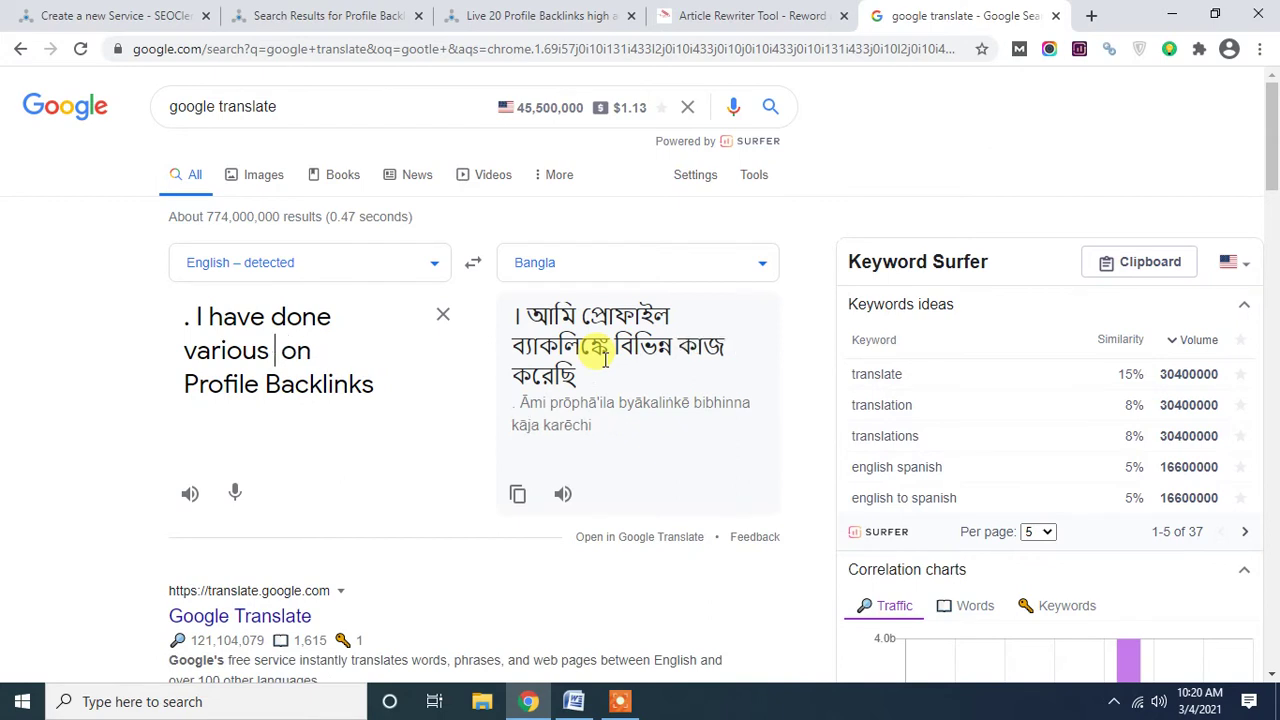
text(projects)
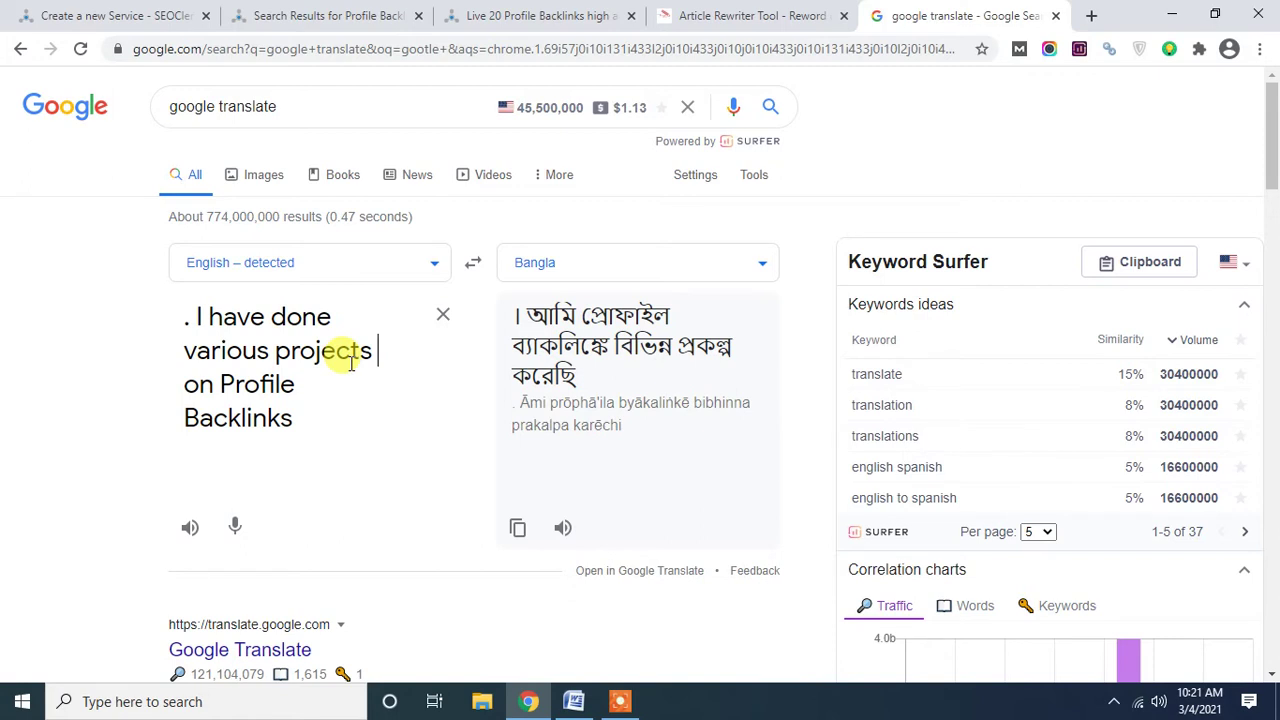
drag(296, 423, 166, 316)
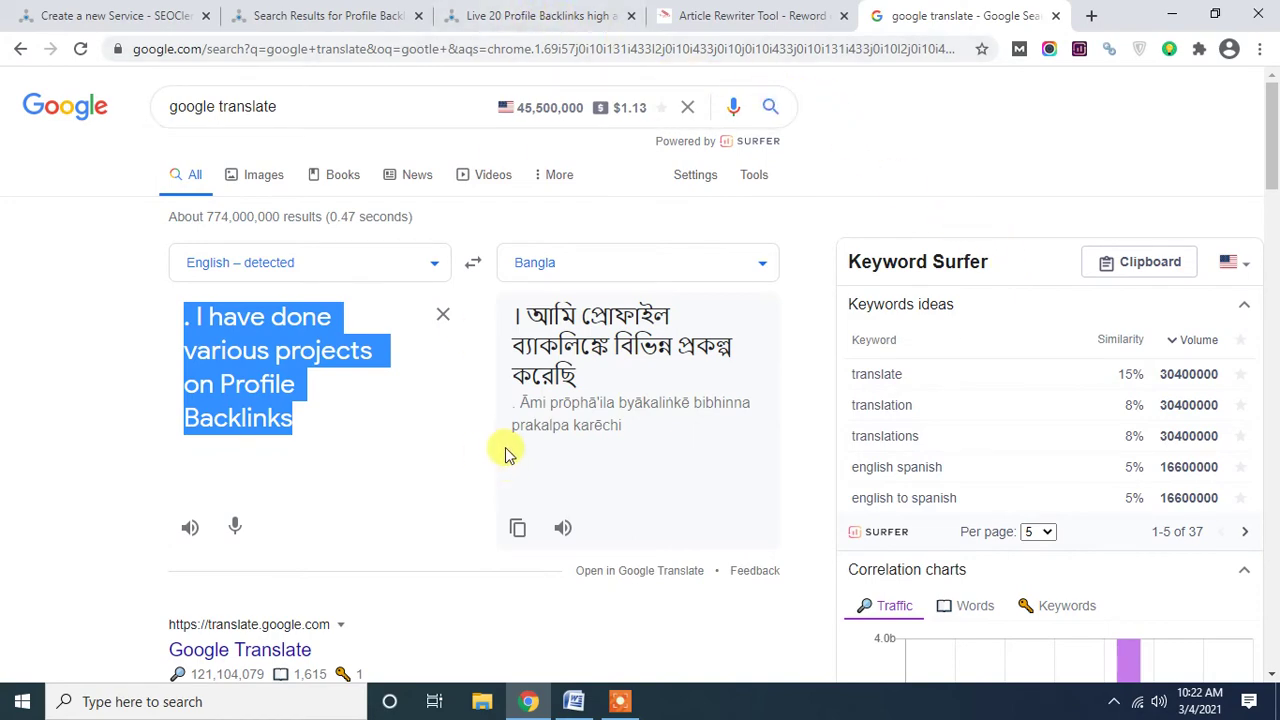
In Word, select both intro paragraphs, from 'I'm a SEO Expert' through the ranking paragraph.
click(573, 701)
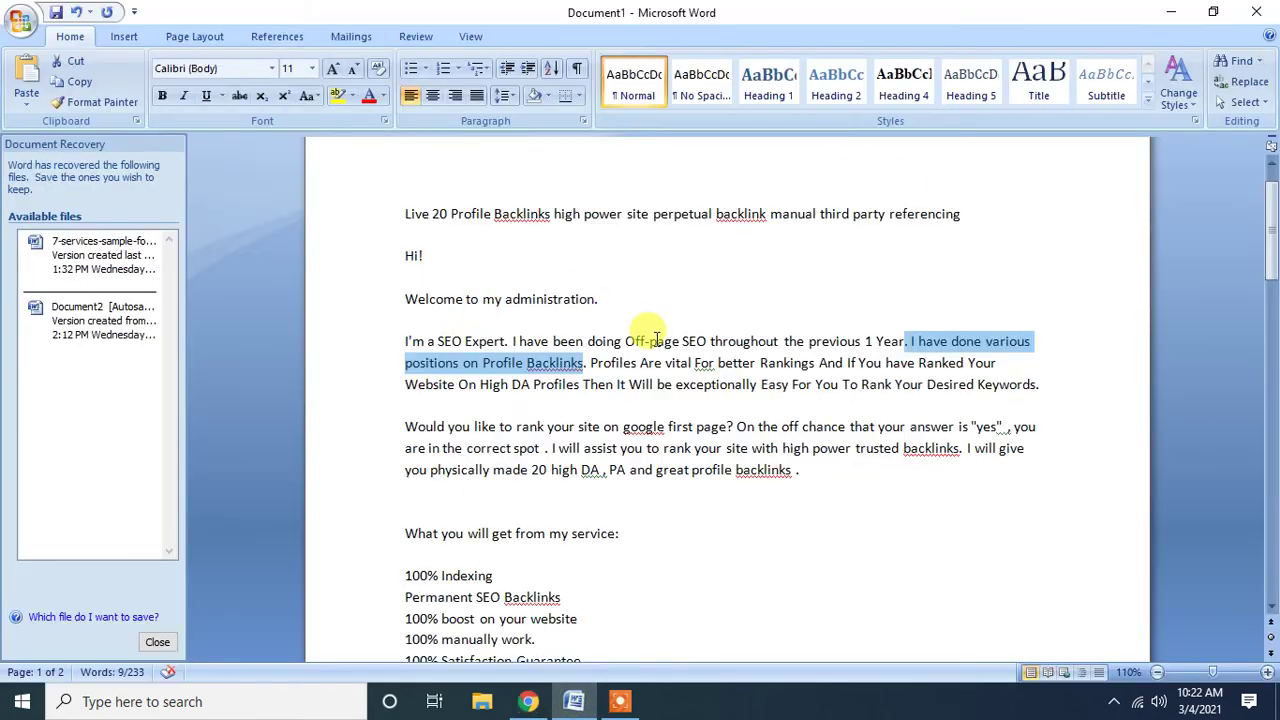
click(482, 364)
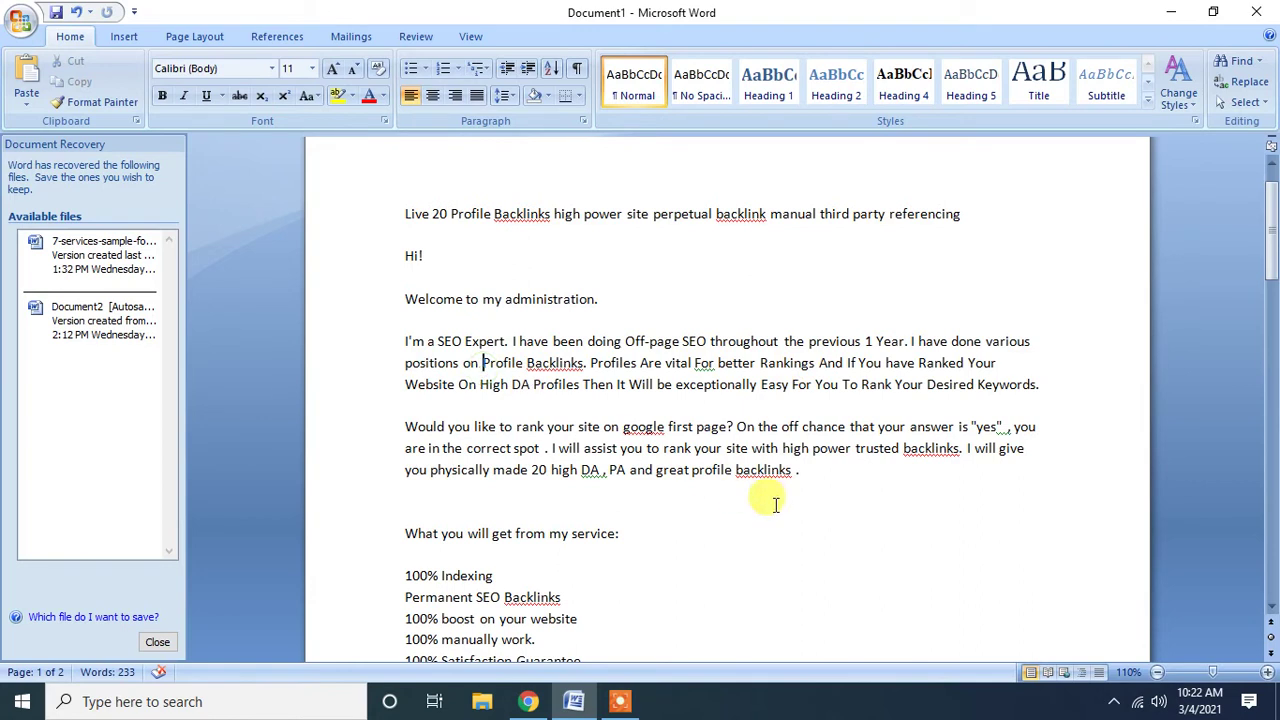
drag(808, 480, 418, 365)
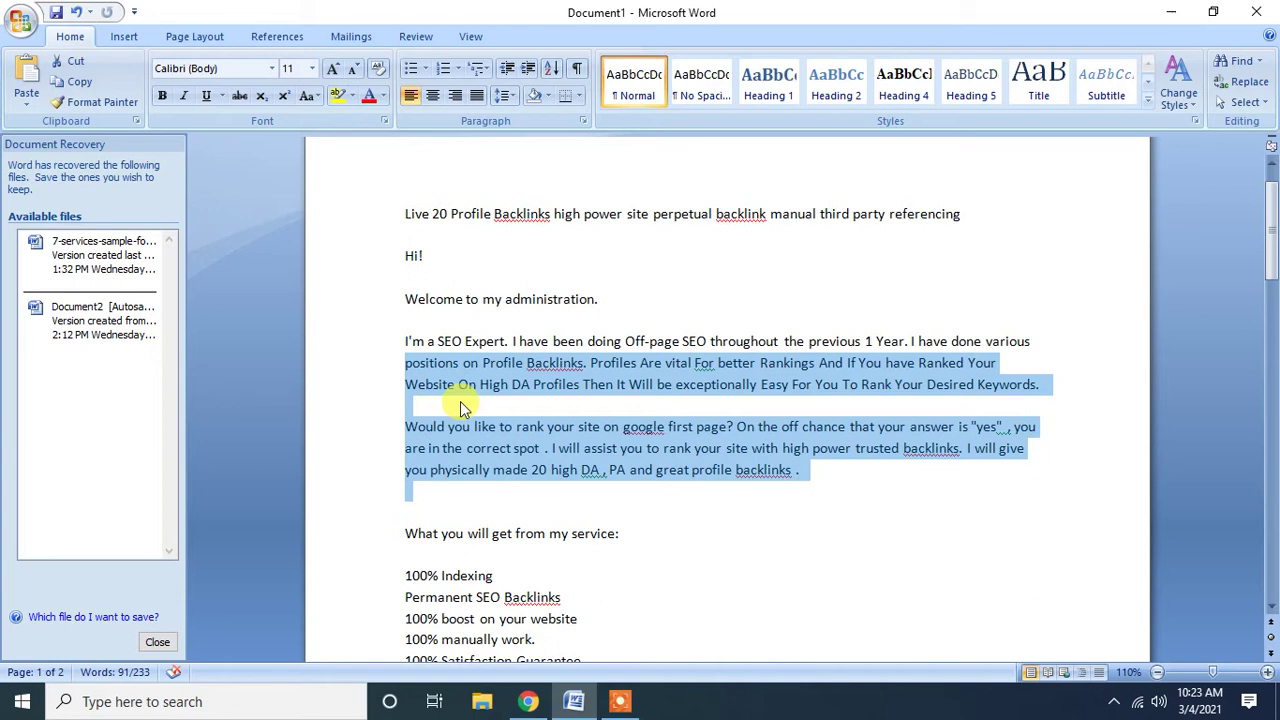
scroll(460, 406, down, 3)
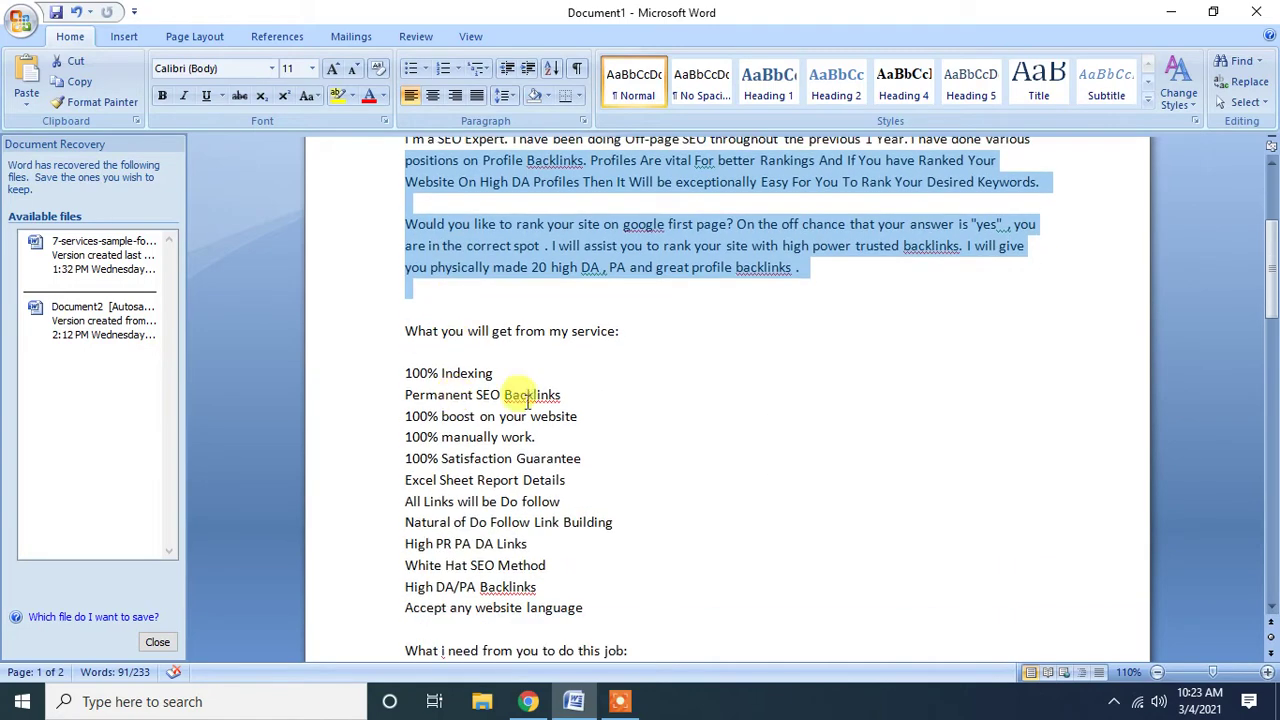
scroll(460, 300, up, 2)
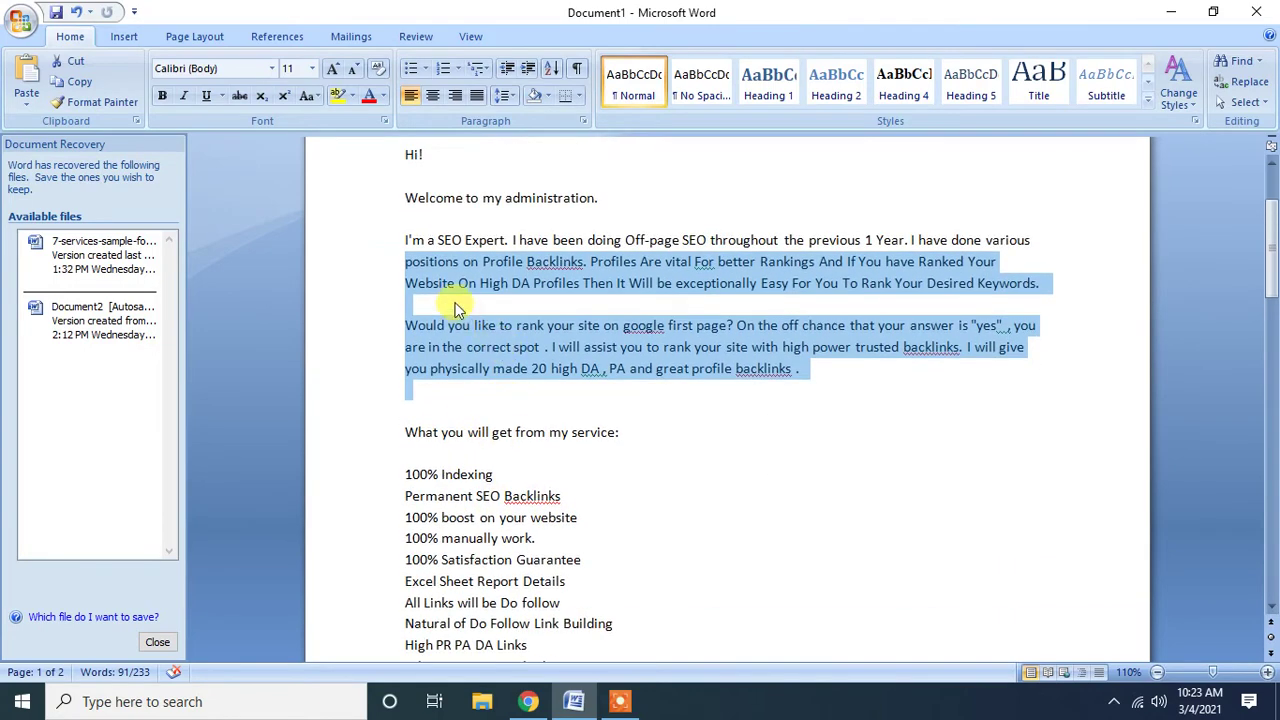
click(547, 325)
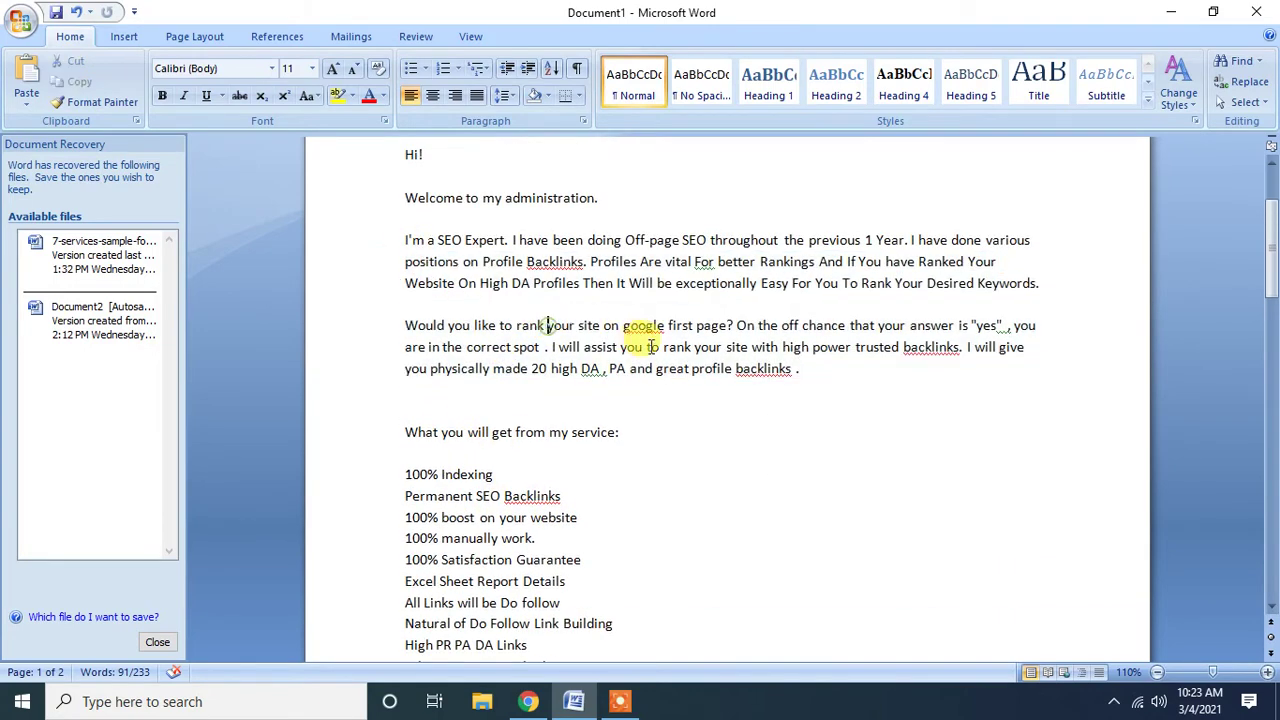
drag(808, 384, 404, 243)
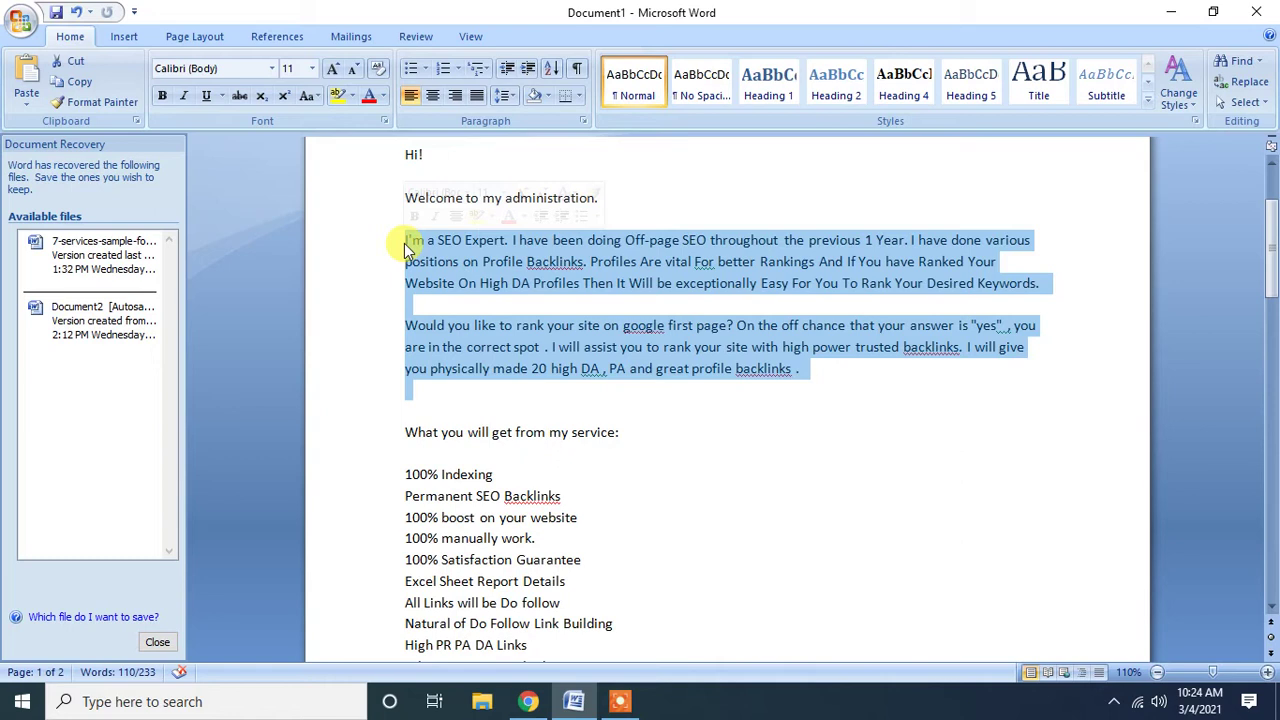
Select the 'What you will get from my service' heading.
click(490, 306)
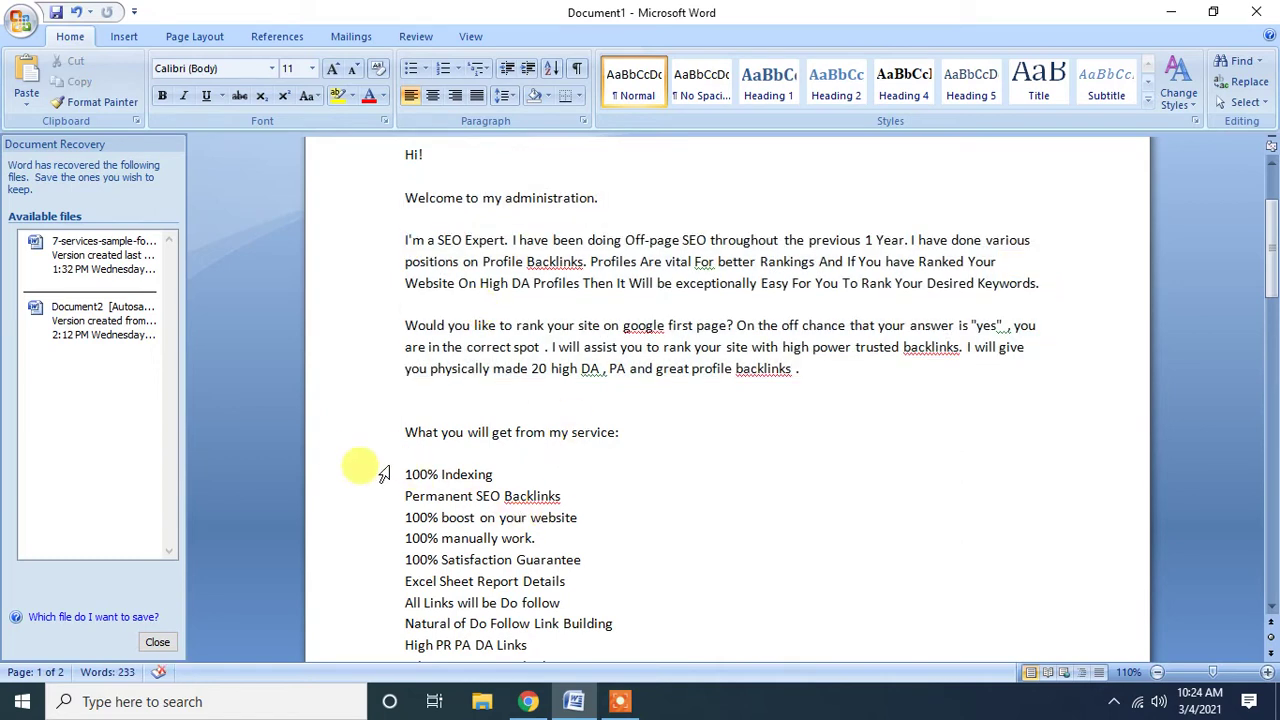
drag(402, 440, 430, 452)
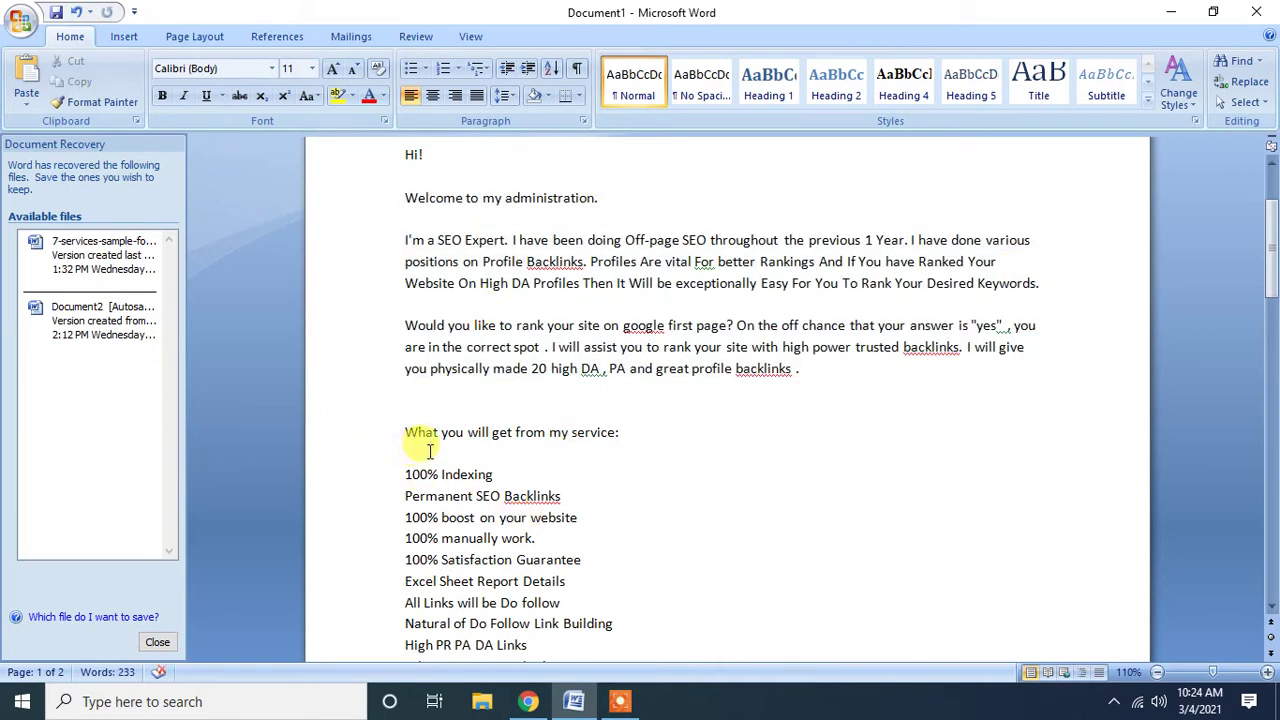
drag(622, 432, 400, 423)
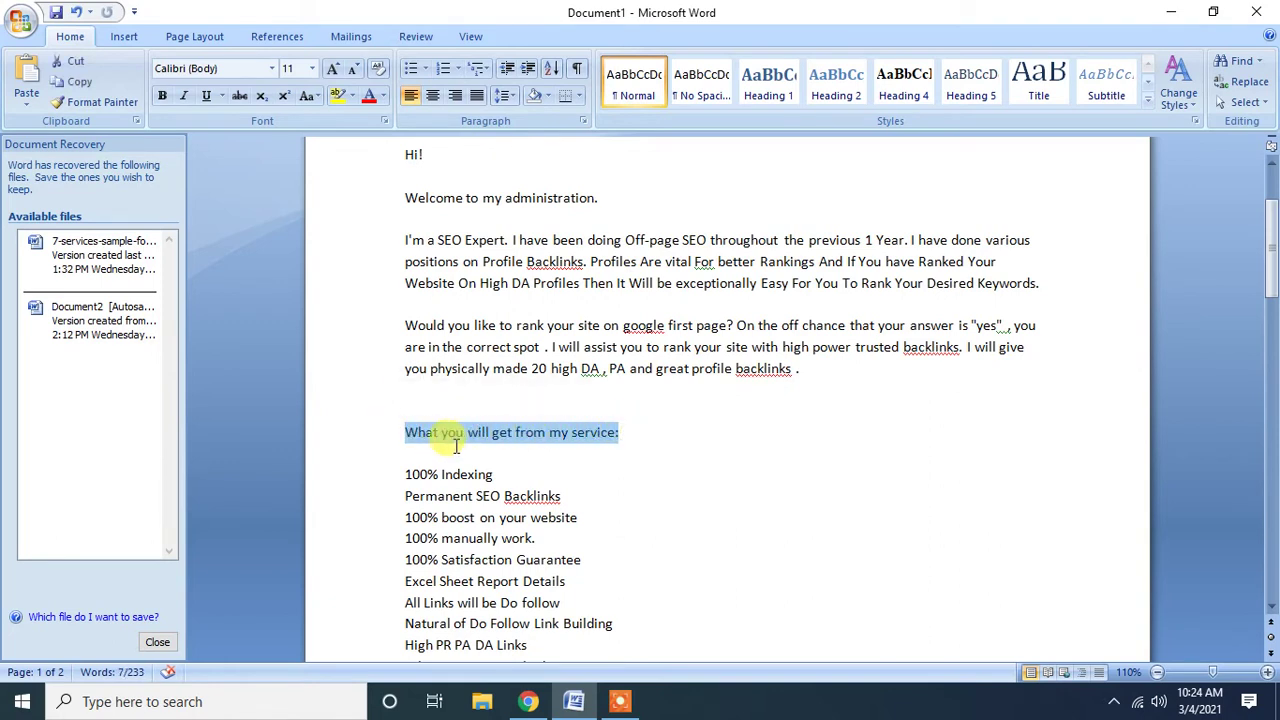
scroll(437, 440, down, 1)
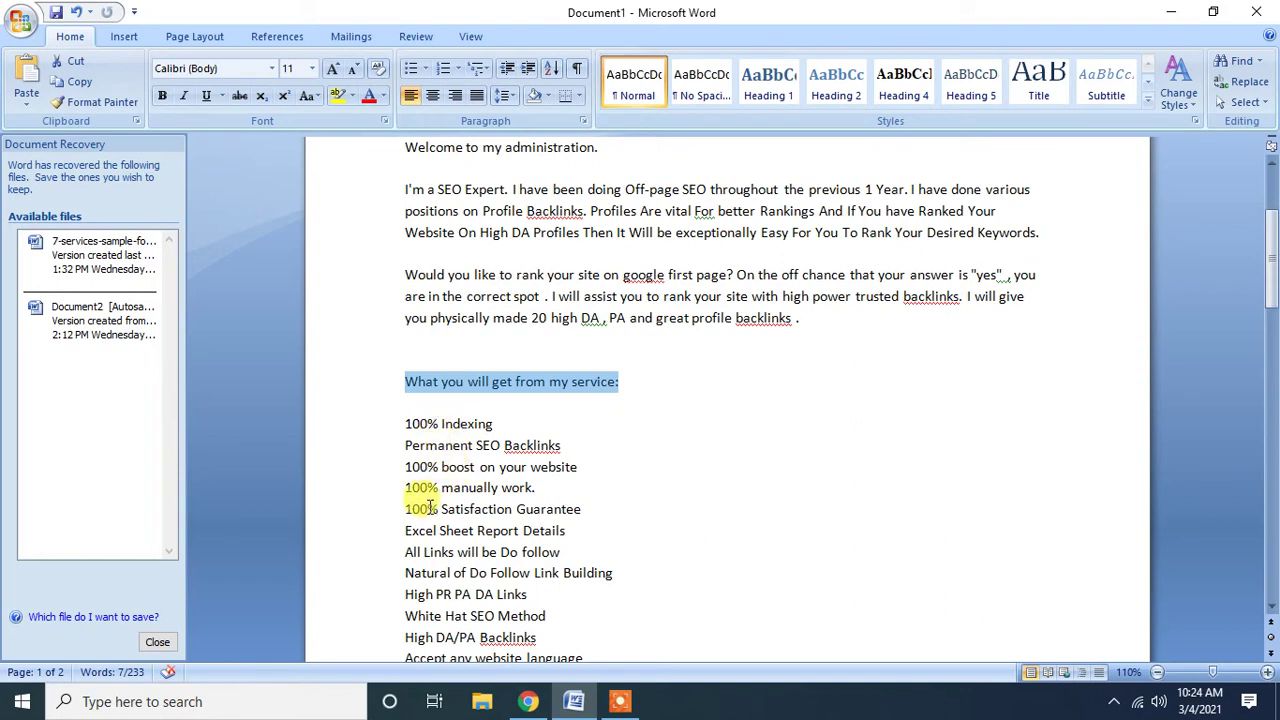
Delete the extra 'on' from the '100% boost on your website' list item.
click(571, 443)
drag(570, 444, 415, 450)
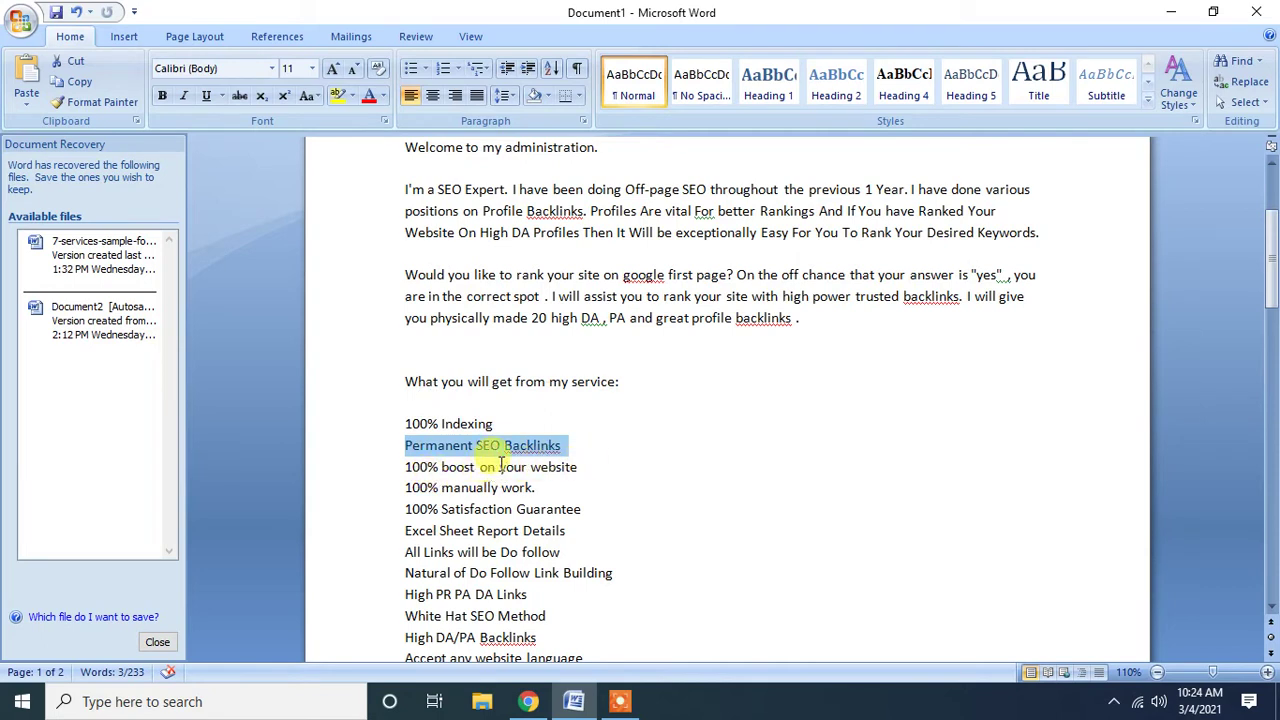
click(494, 468)
key(BackSpace)
key(BackSpace)
key(BackSpace)
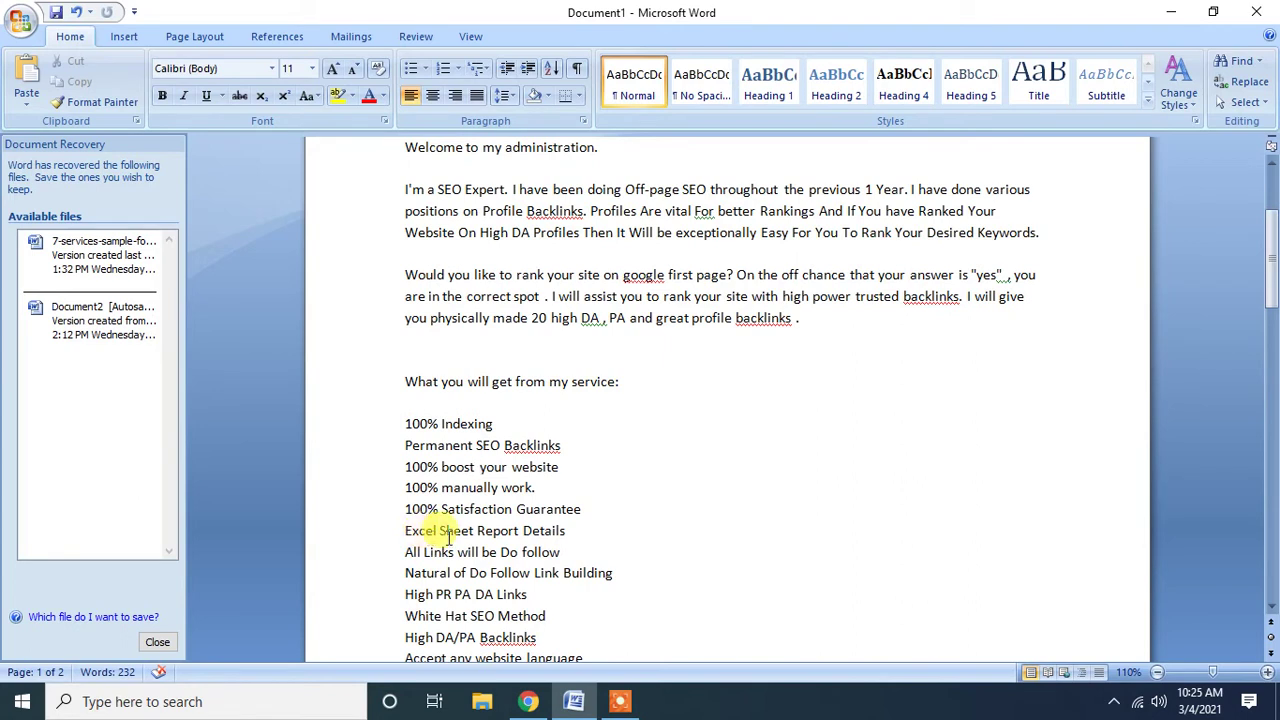
drag(583, 510, 406, 512)
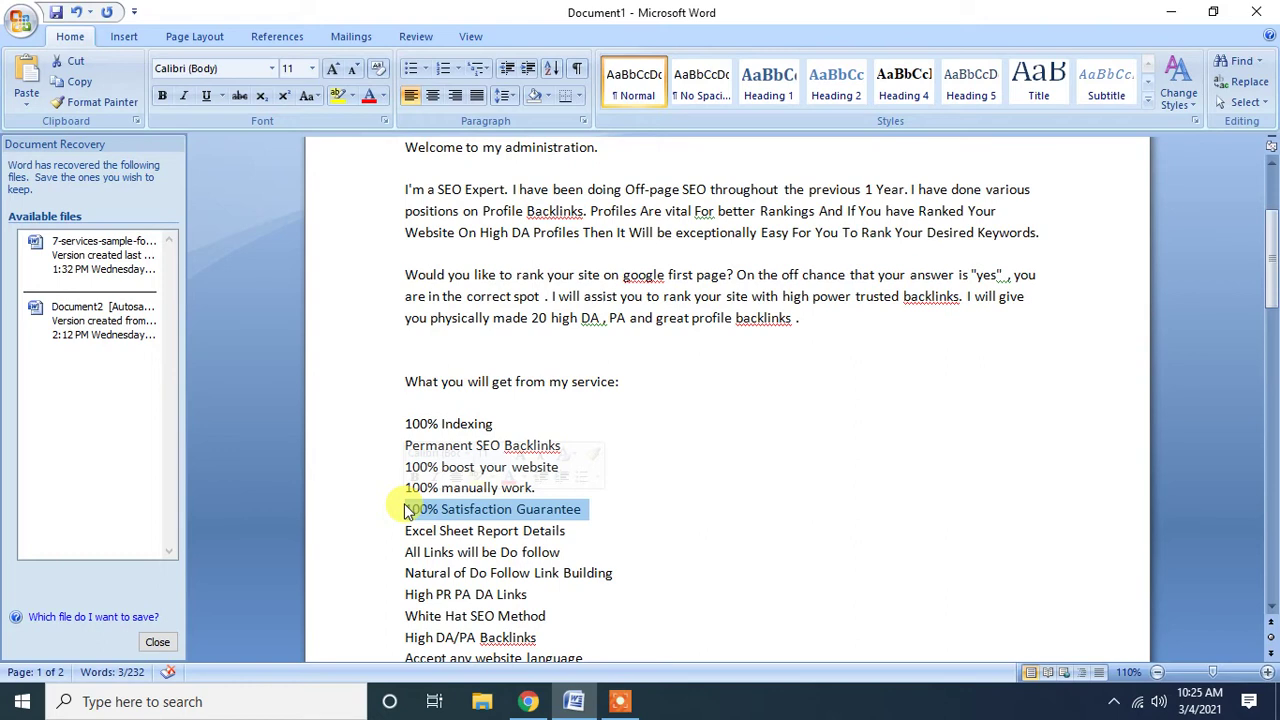
click(481, 552)
click(572, 531)
drag(574, 531, 420, 535)
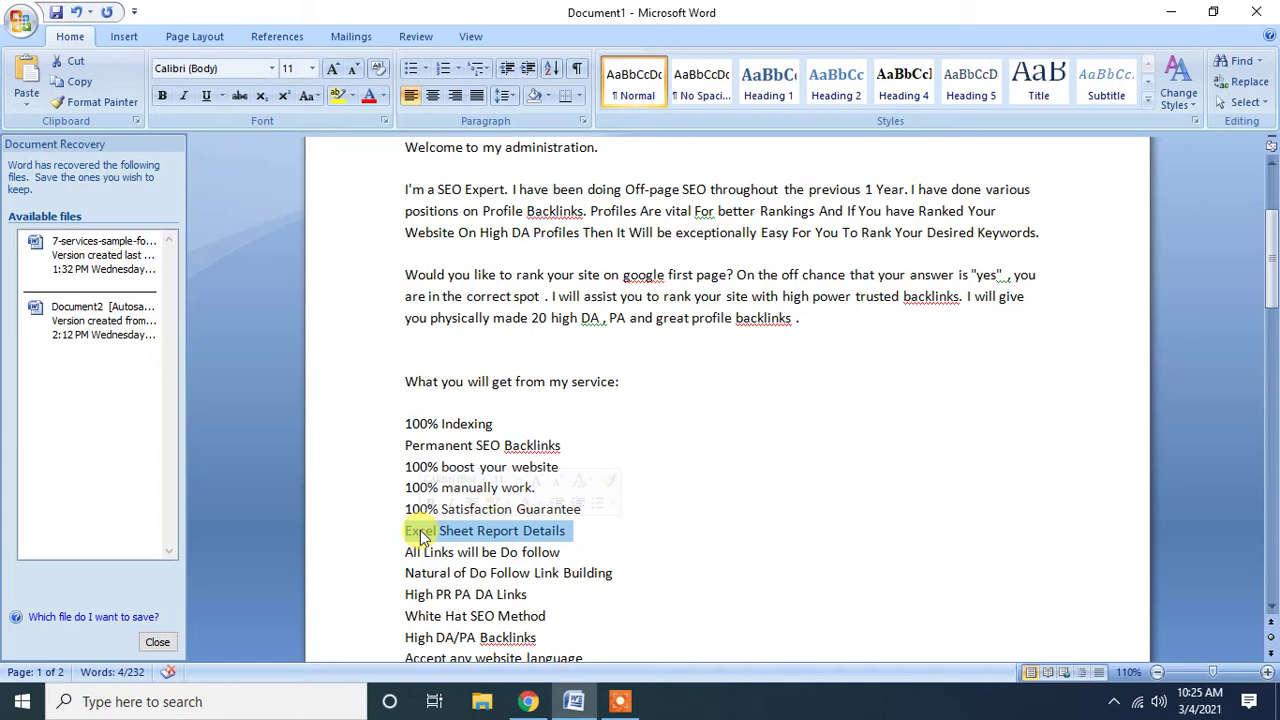
click(424, 552)
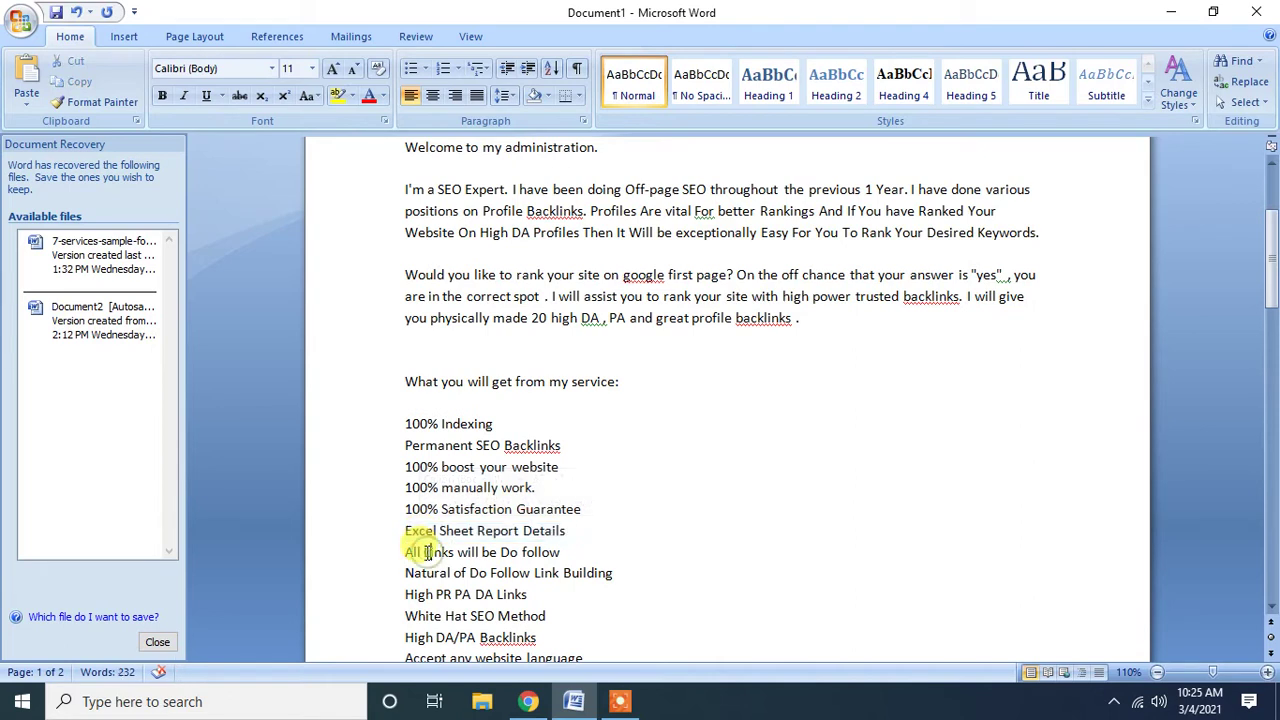
drag(405, 553, 557, 558)
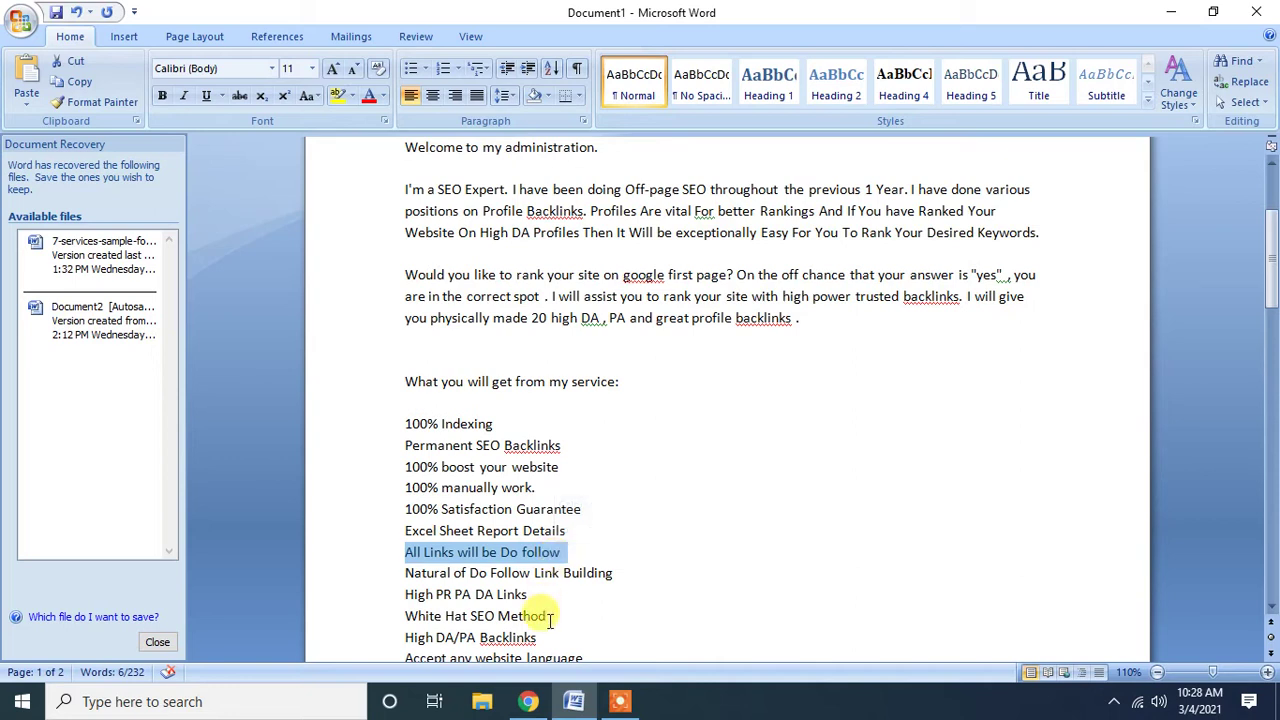
click(528, 701)
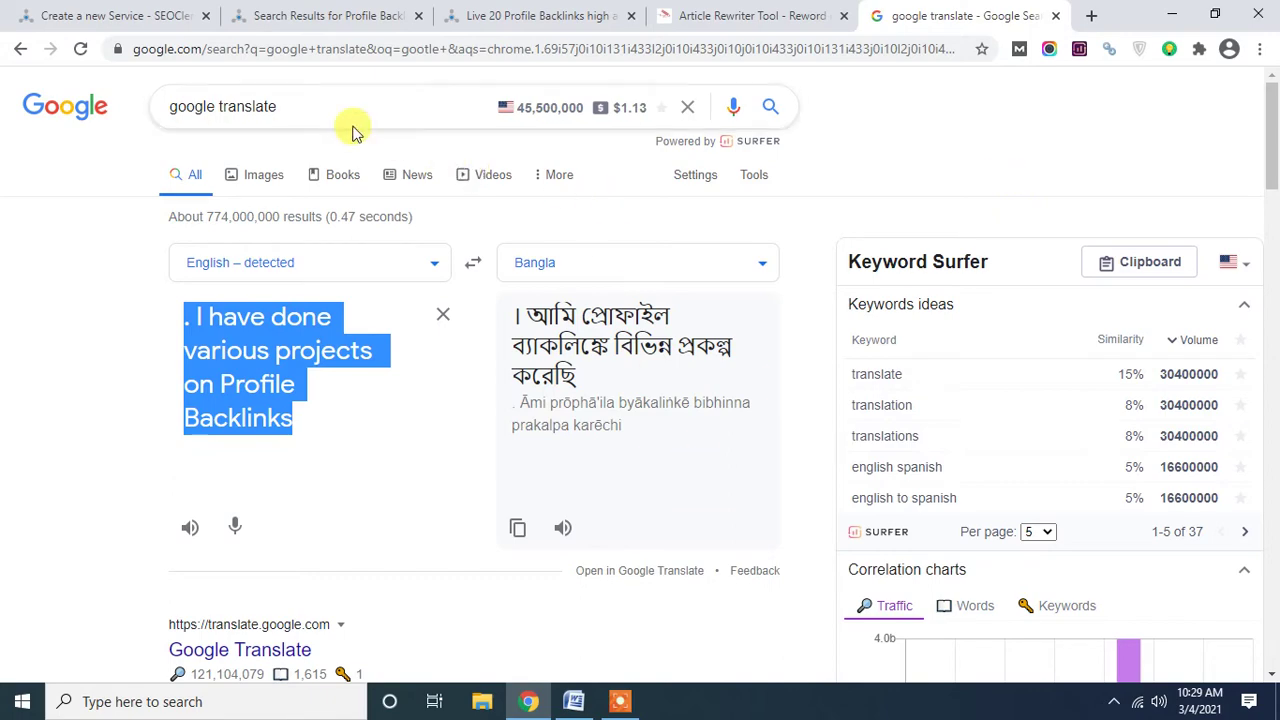
click(574, 701)
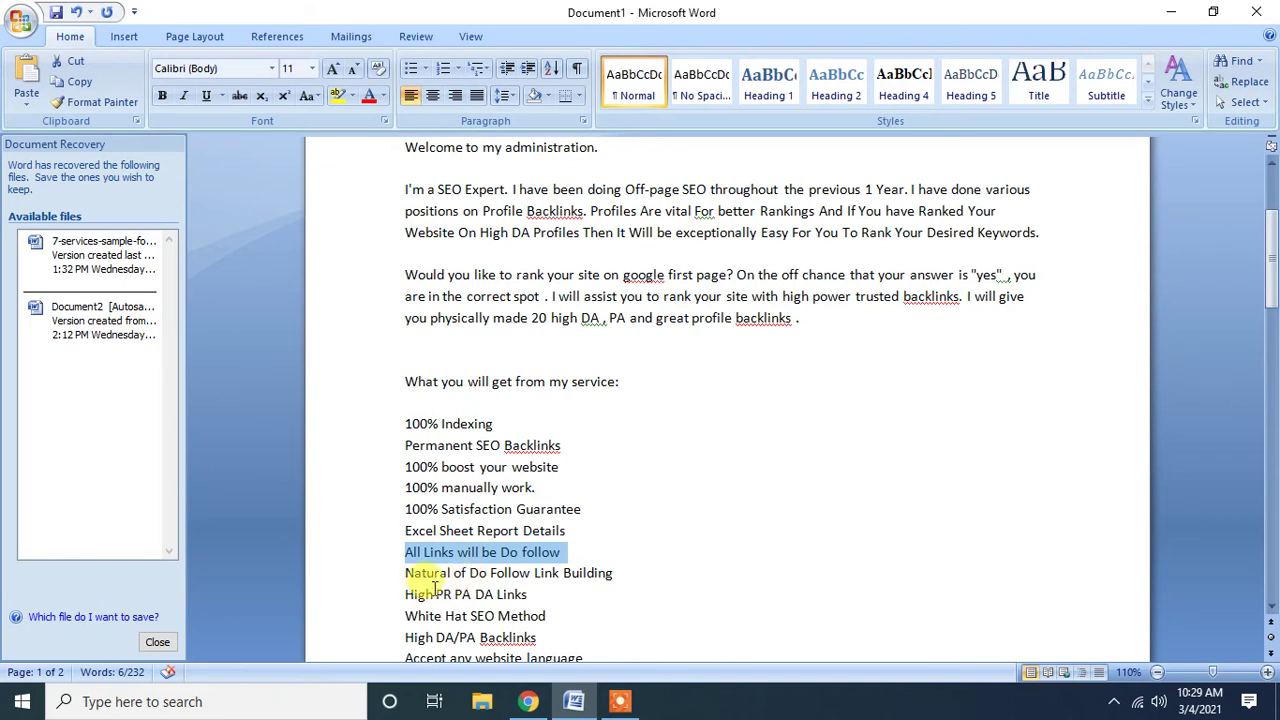
drag(406, 574, 612, 578)
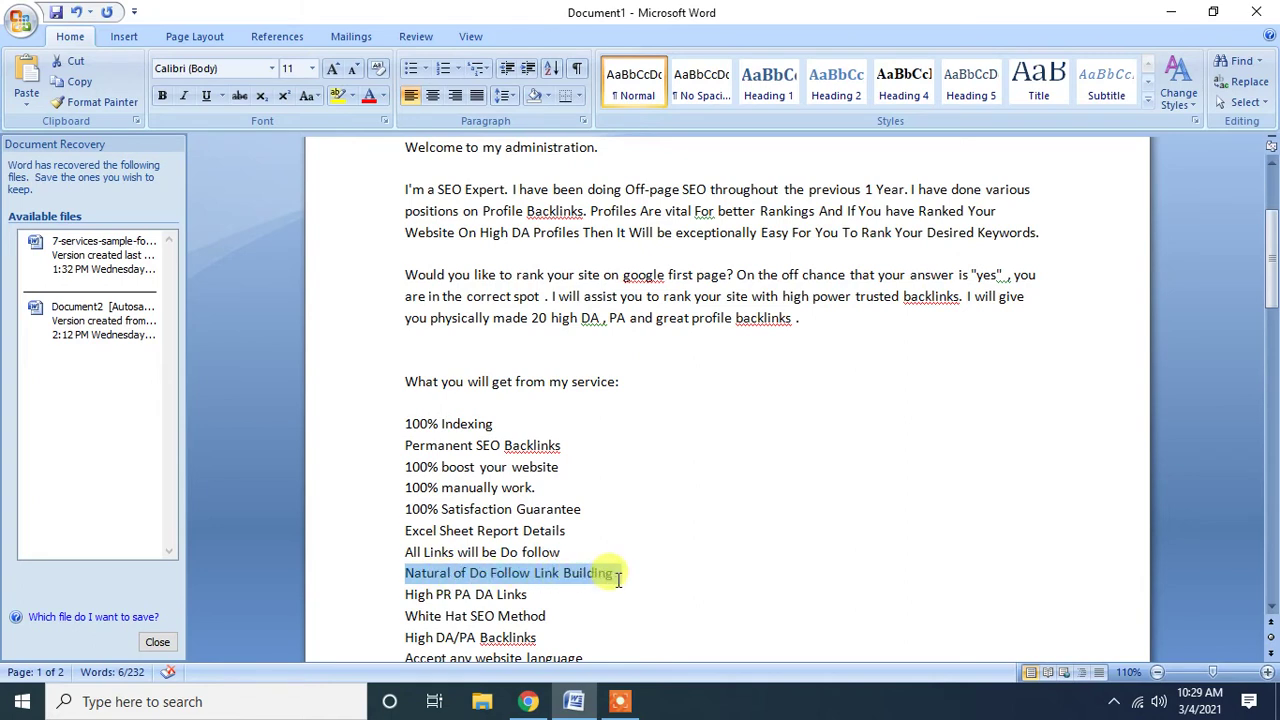
click(528, 568)
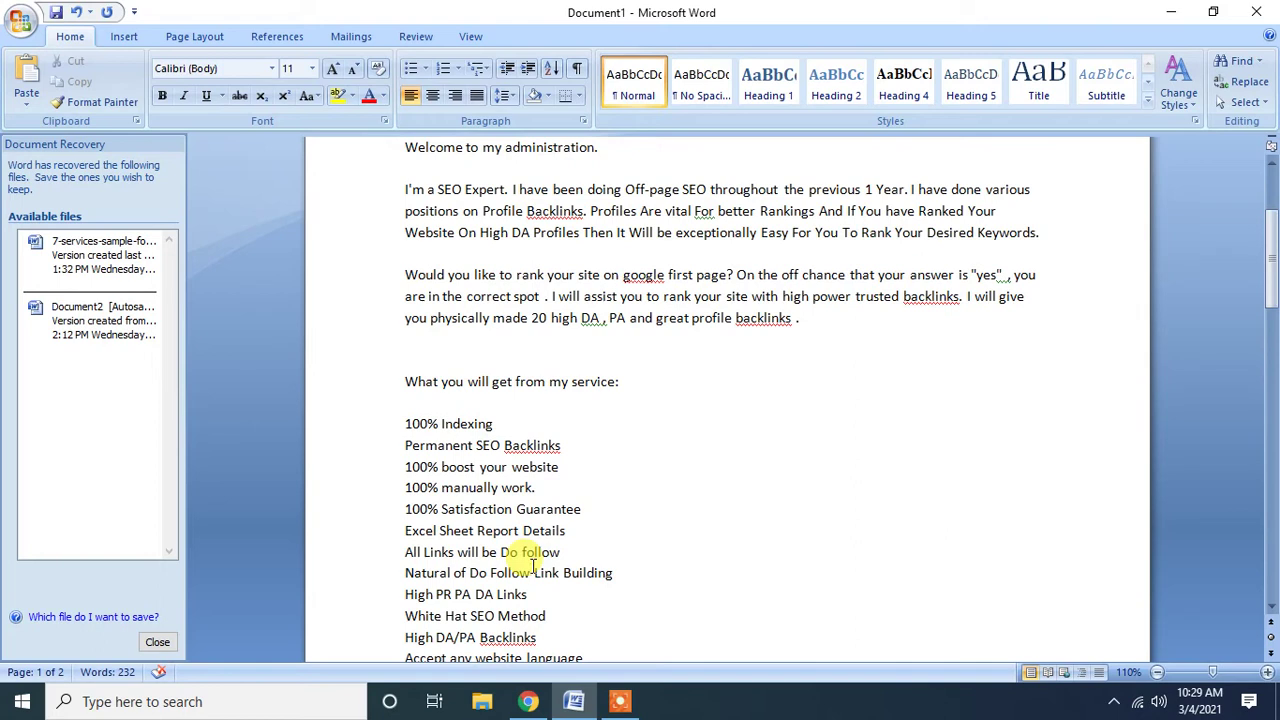
scroll(530, 565, down, 1)
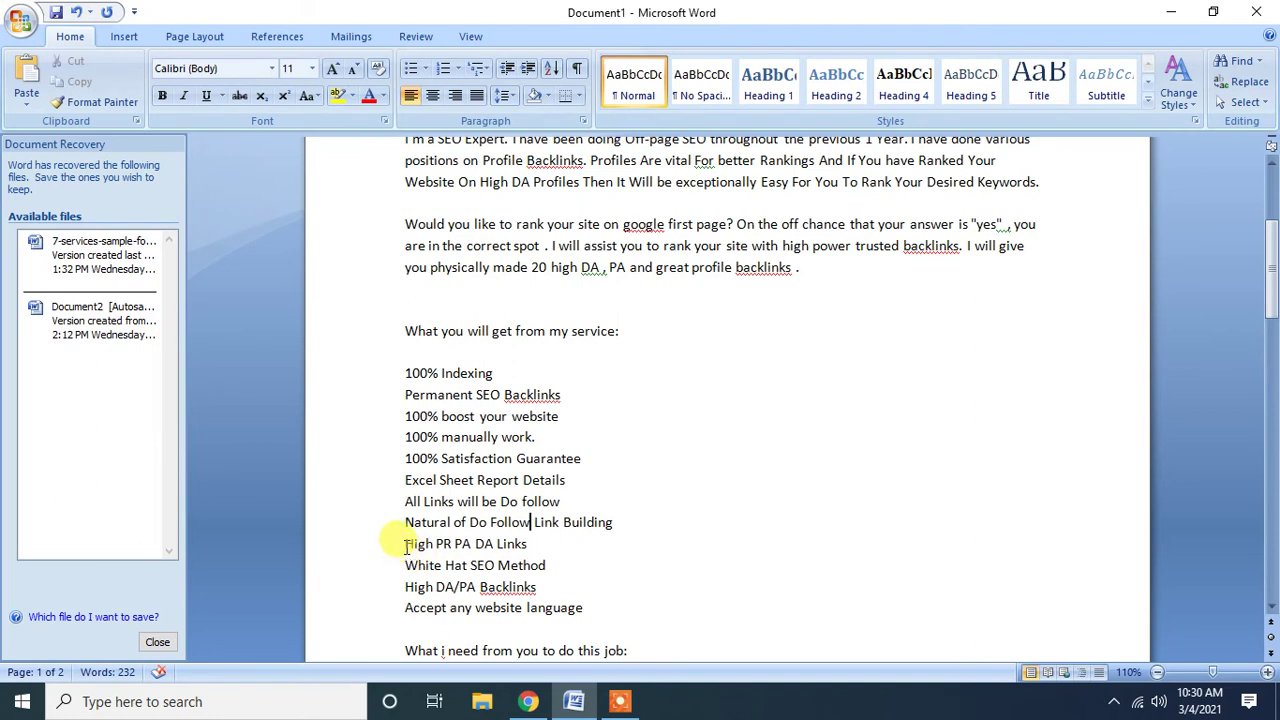
Delete the 'High DA/PA Backlinks' line from the service list.
drag(414, 546, 405, 546)
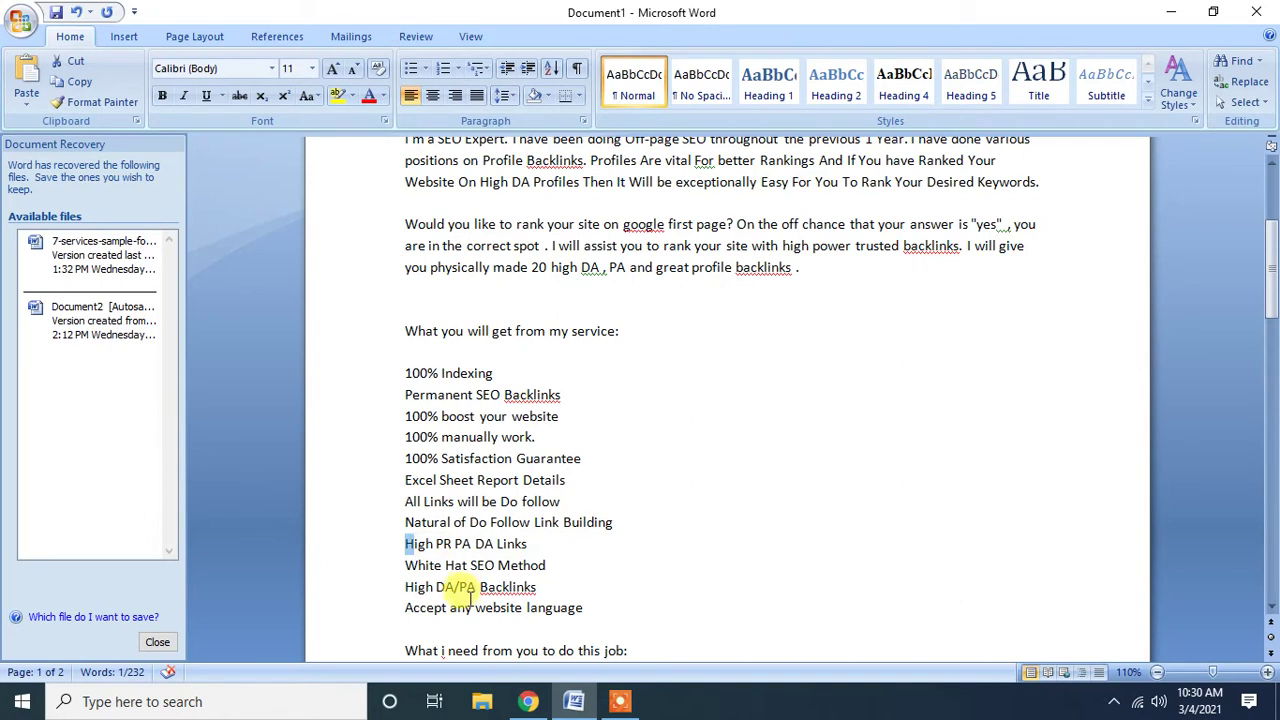
click(478, 586)
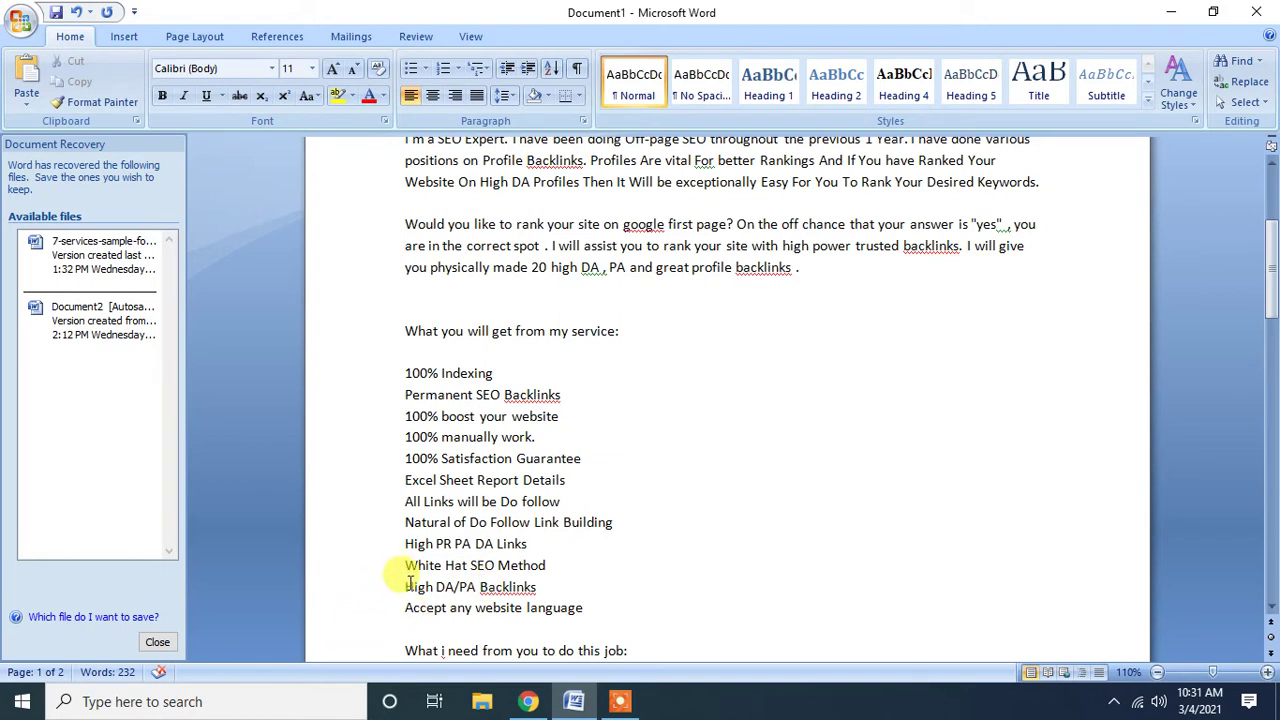
drag(407, 587, 533, 584)
key(BackSpace)
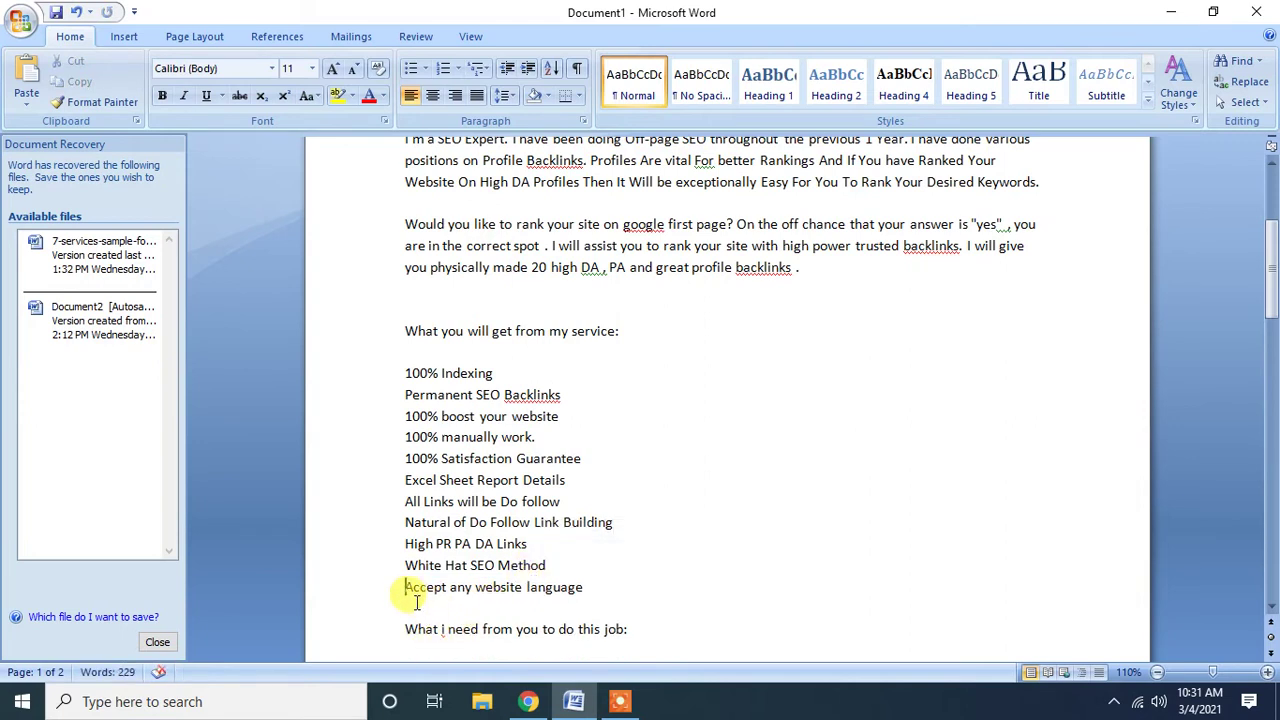
Delete the empty line below 'What i need from you to do this job:'.
scroll(415, 596, down, 2)
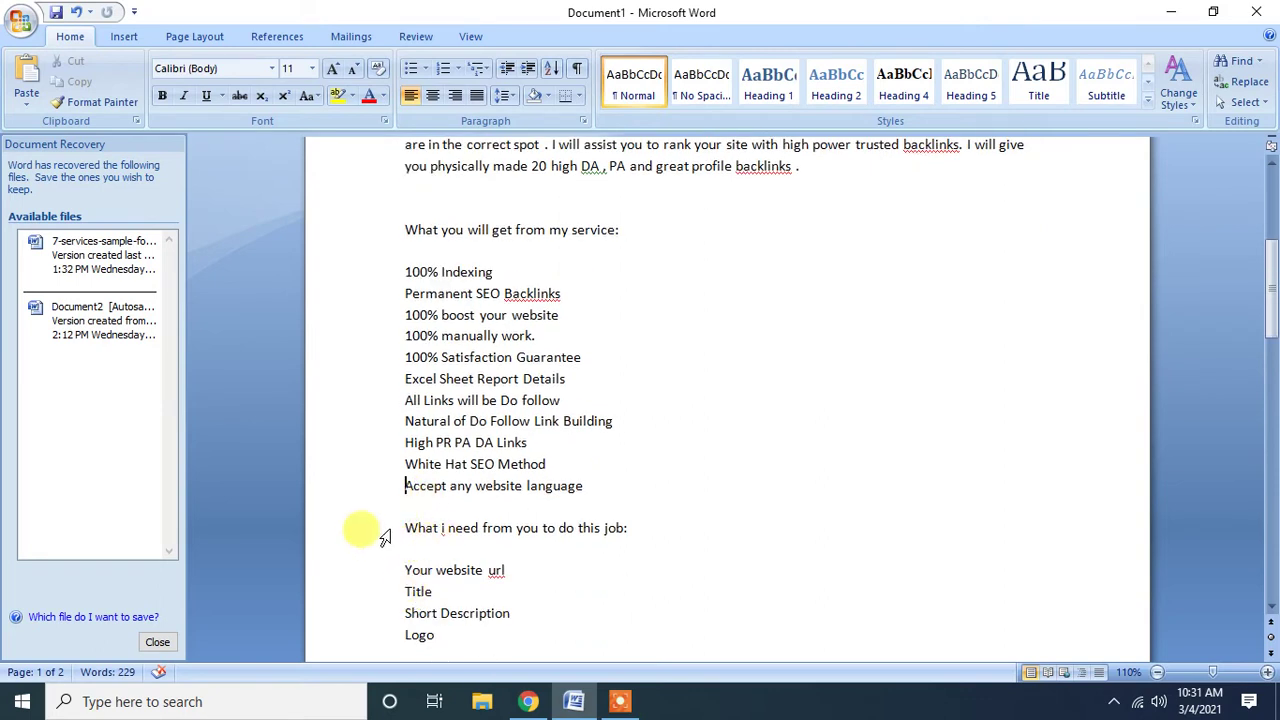
drag(404, 527, 630, 530)
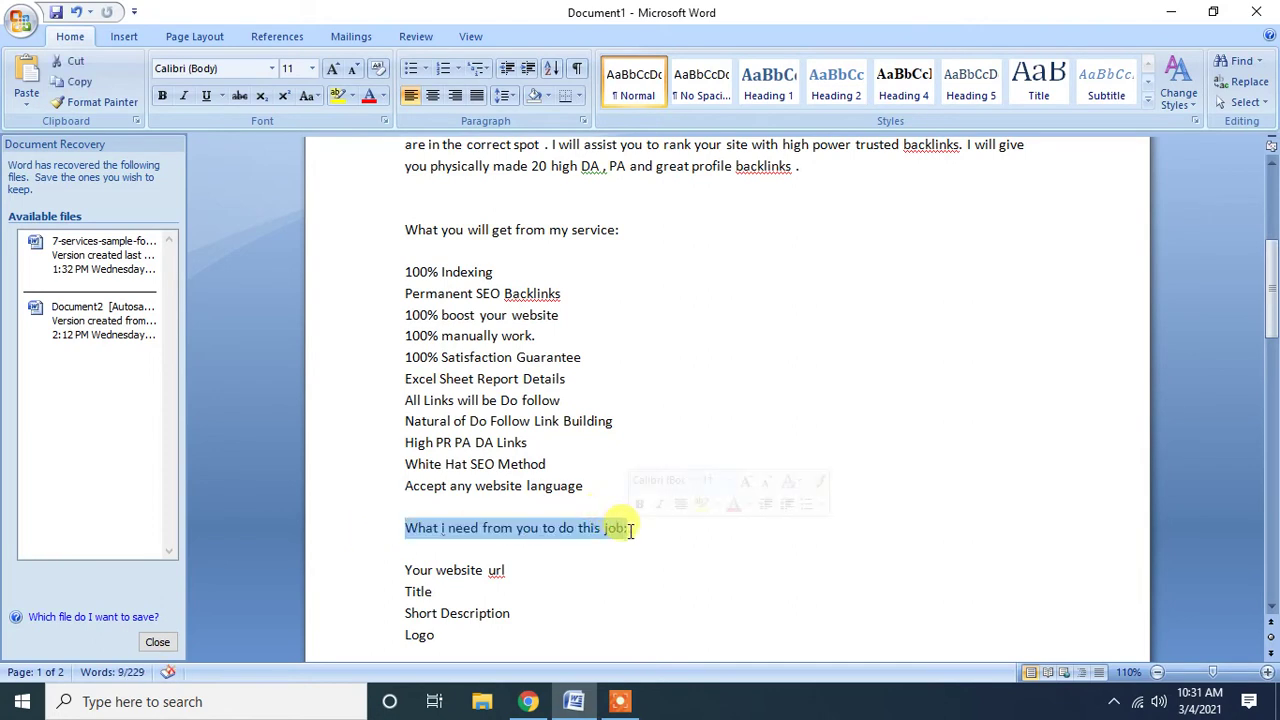
scroll(630, 530, down, 1)
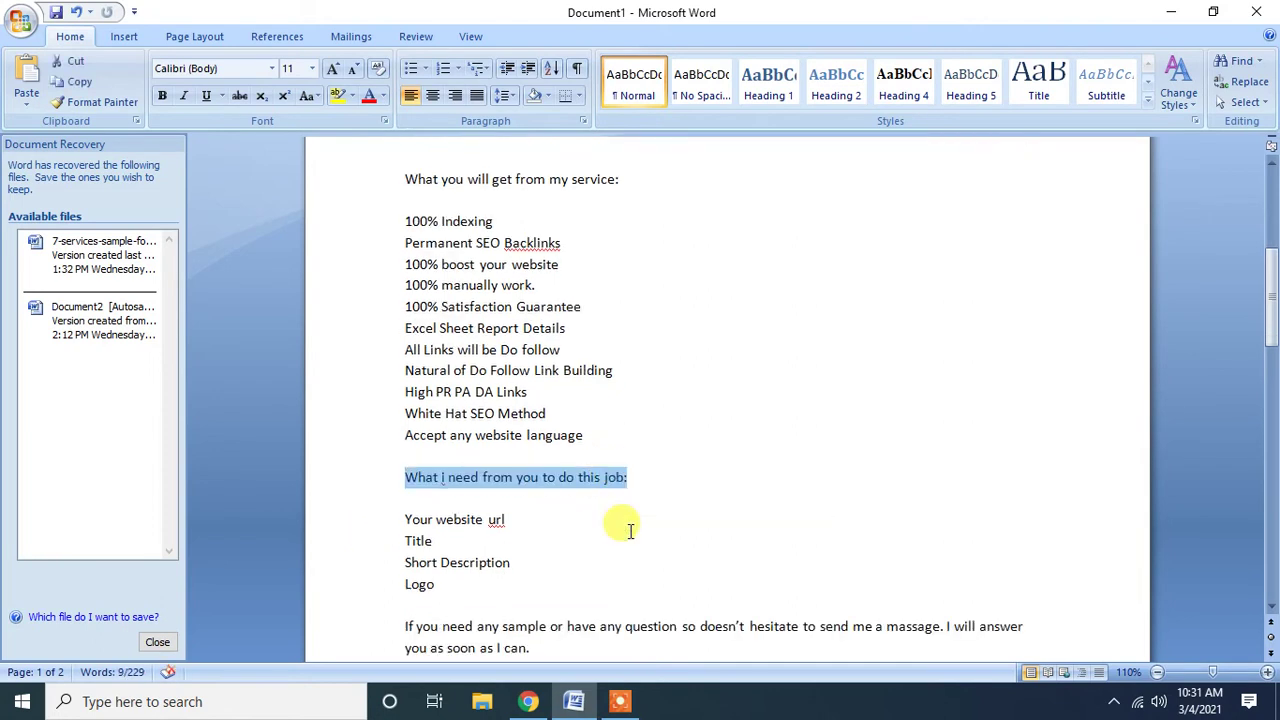
click(411, 500)
key(BackSpace)
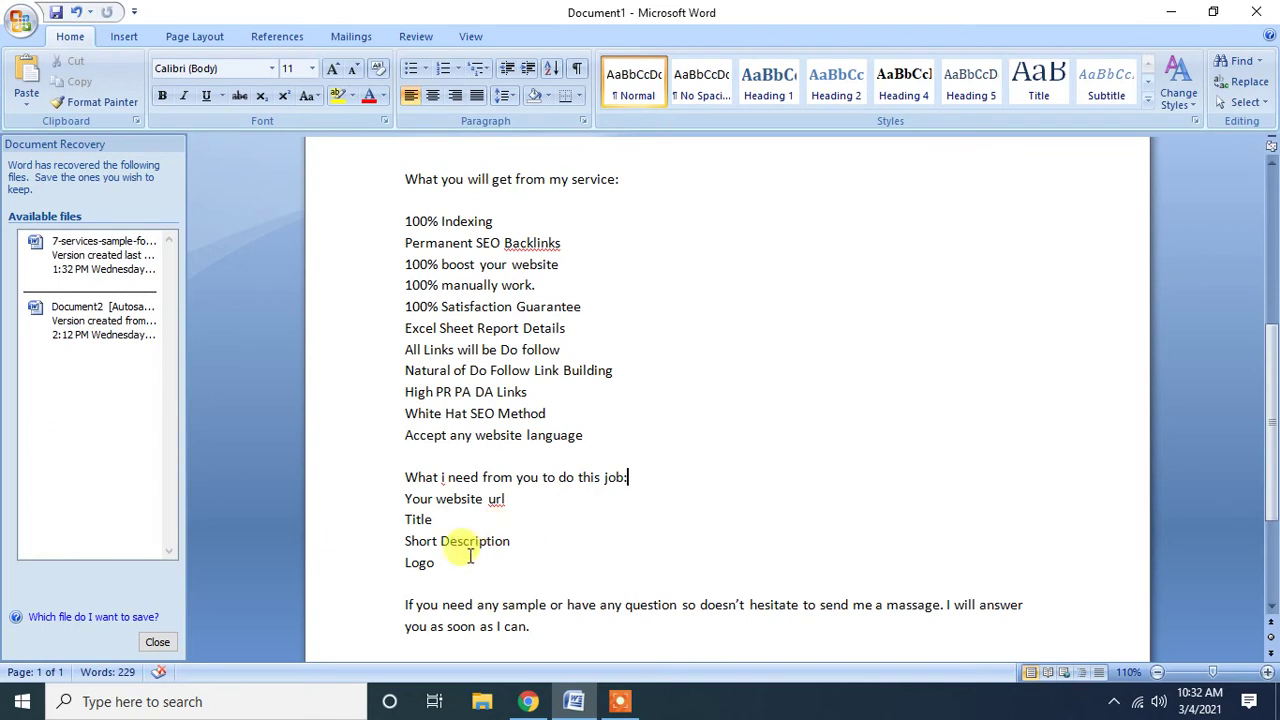
drag(437, 574, 390, 494)
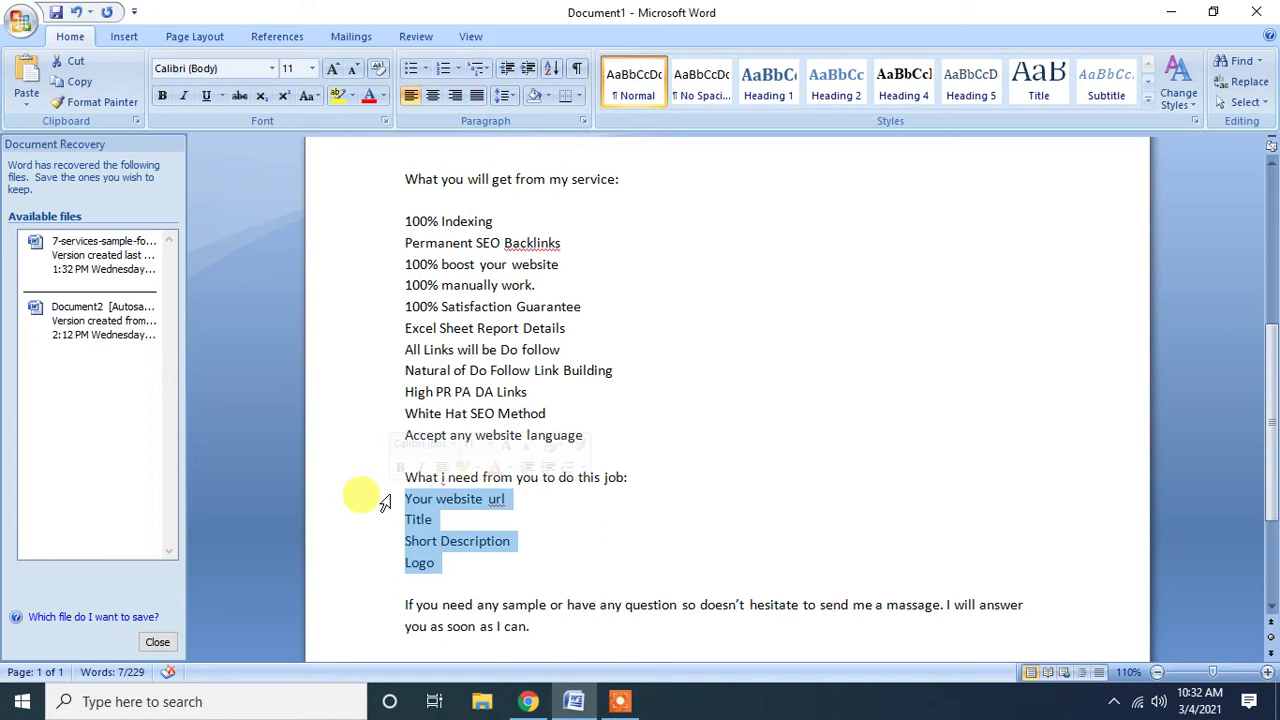
scroll(385, 503, down, 3)
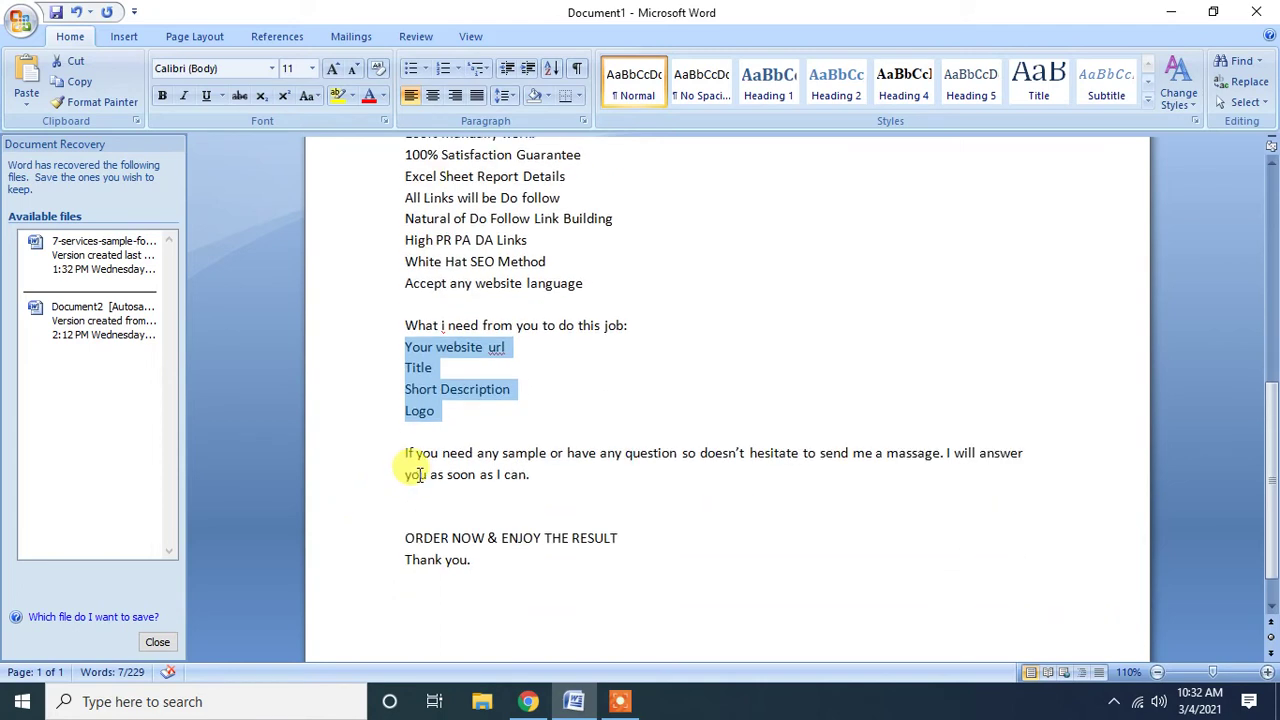
click(453, 474)
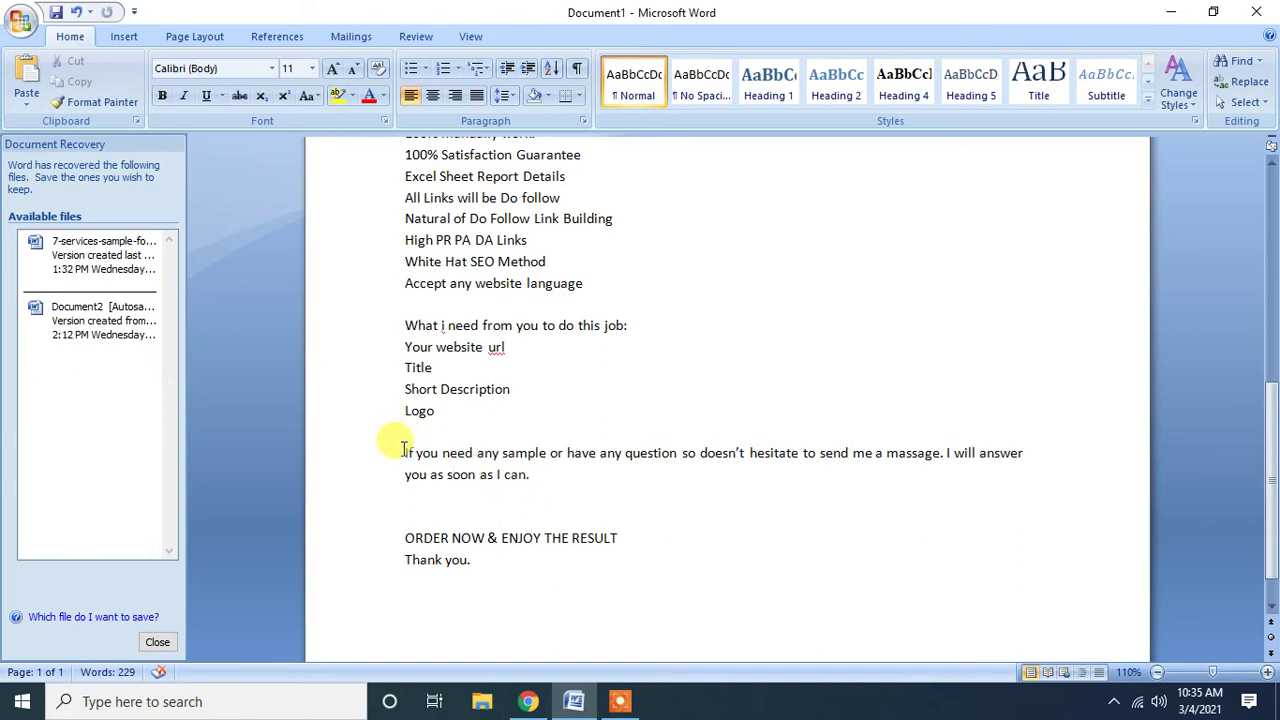
Review the closing text and the 'Your website url' to 'Logo' lines, then return to Google Translate.
drag(405, 452, 586, 563)
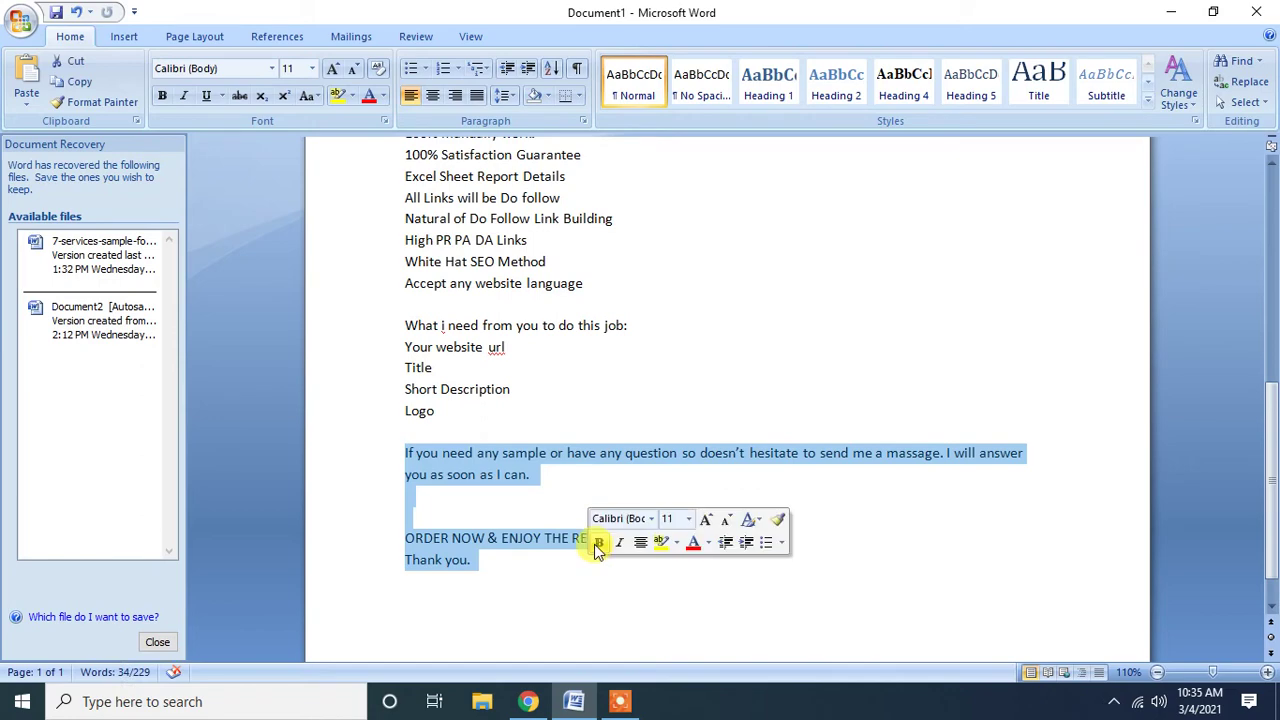
scroll(590, 535, up, 7)
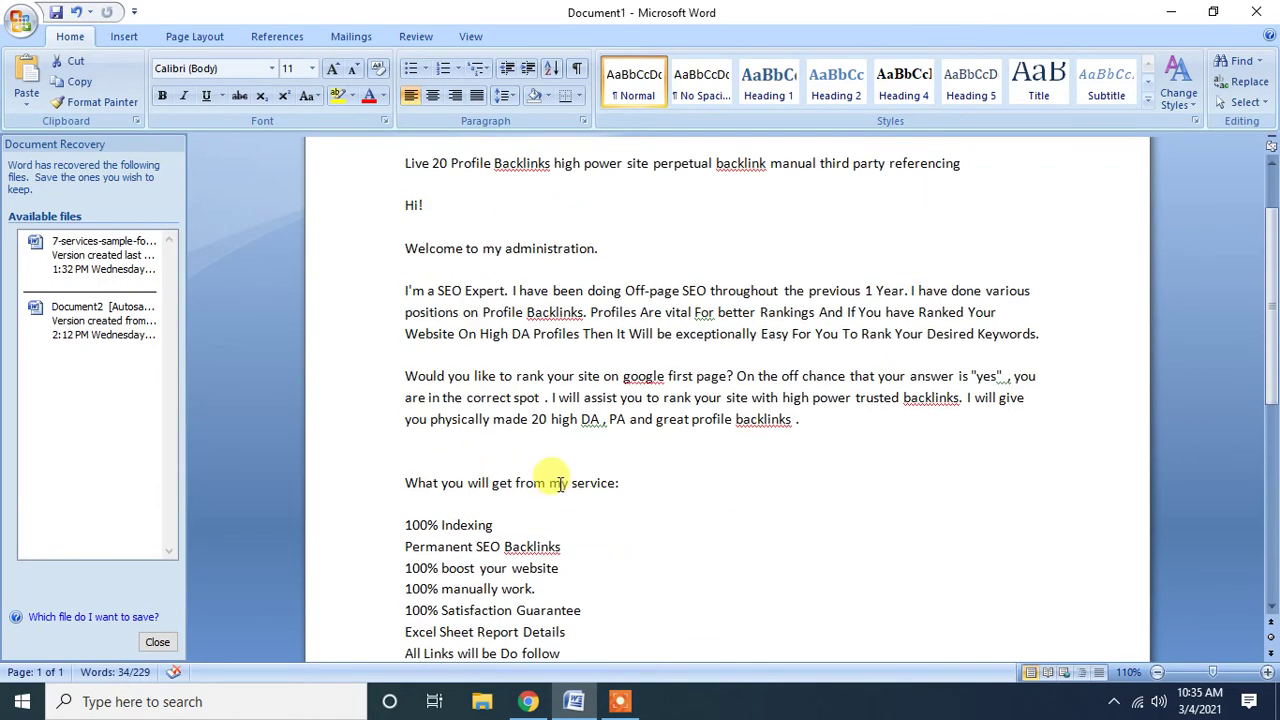
scroll(440, 556, down, 6)
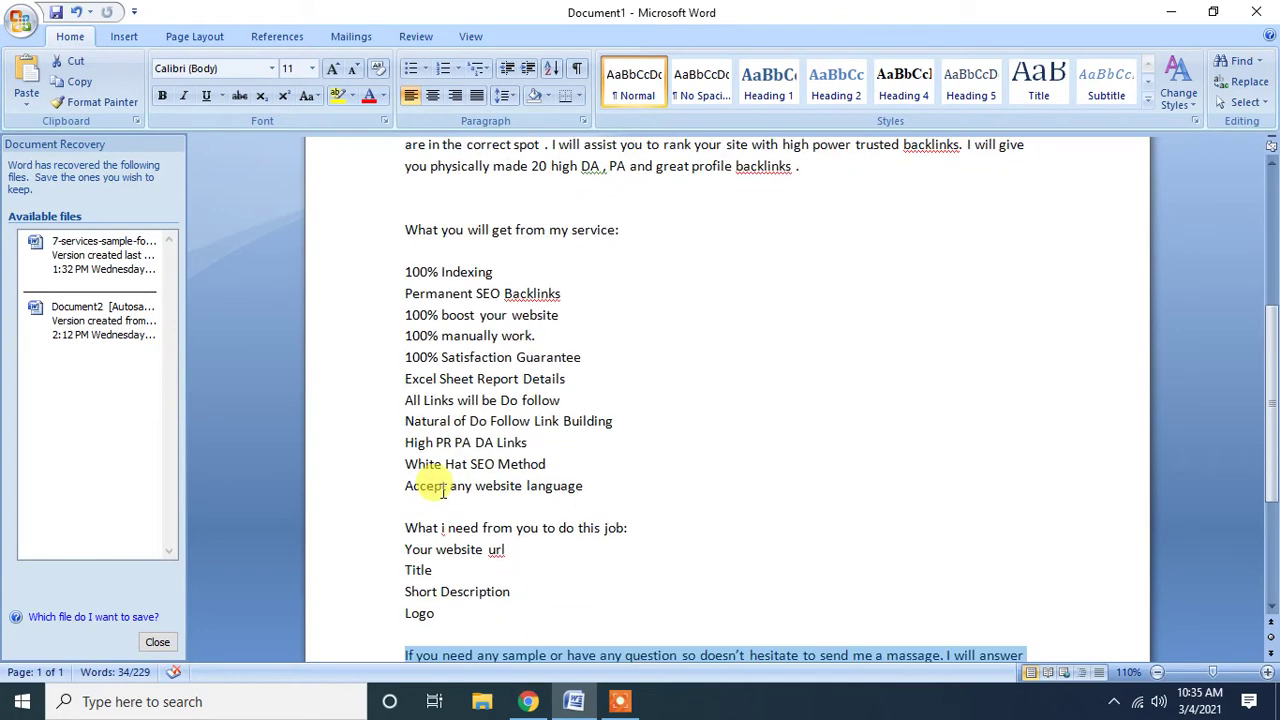
drag(406, 449, 449, 509)
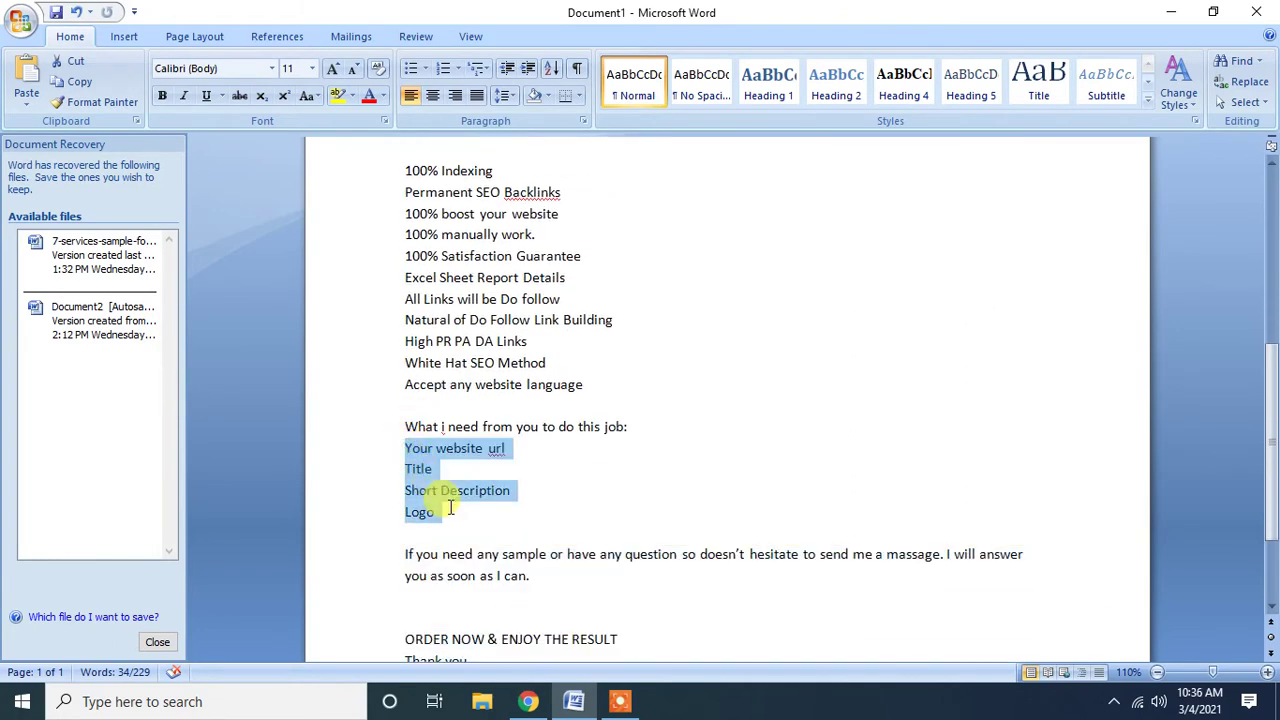
click(466, 334)
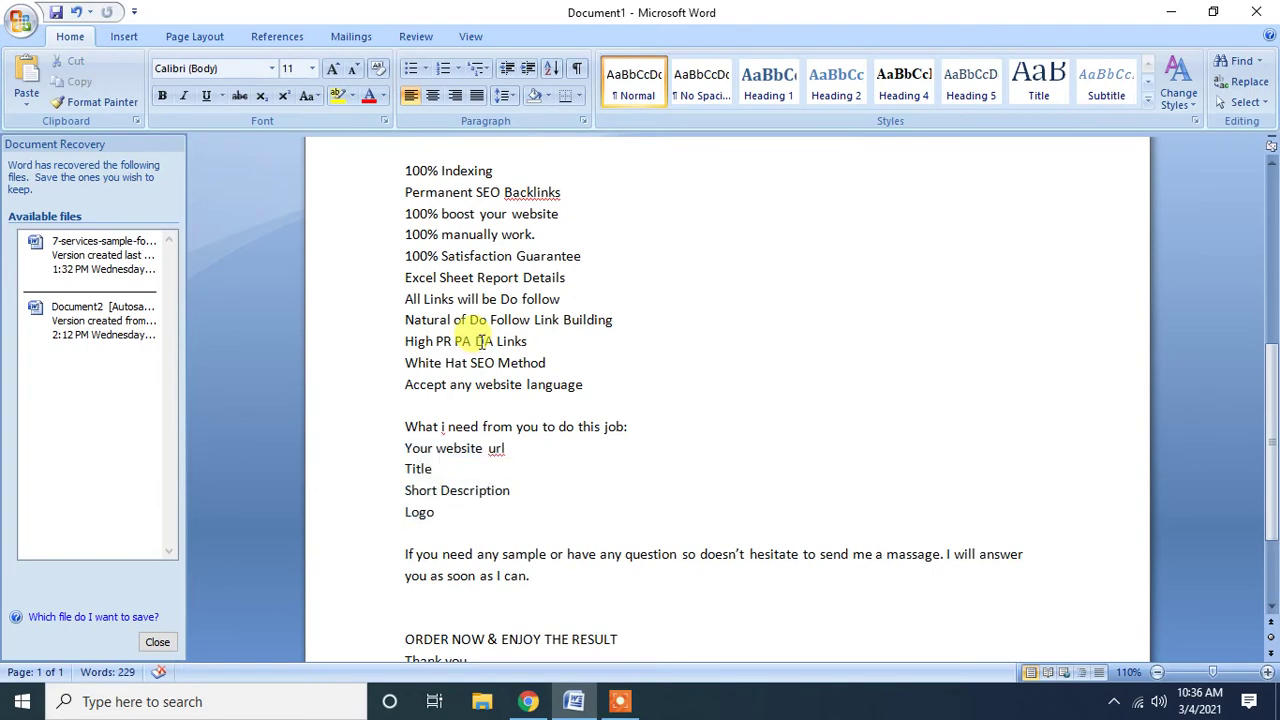
scroll(481, 341, up, 3)
click(535, 703)
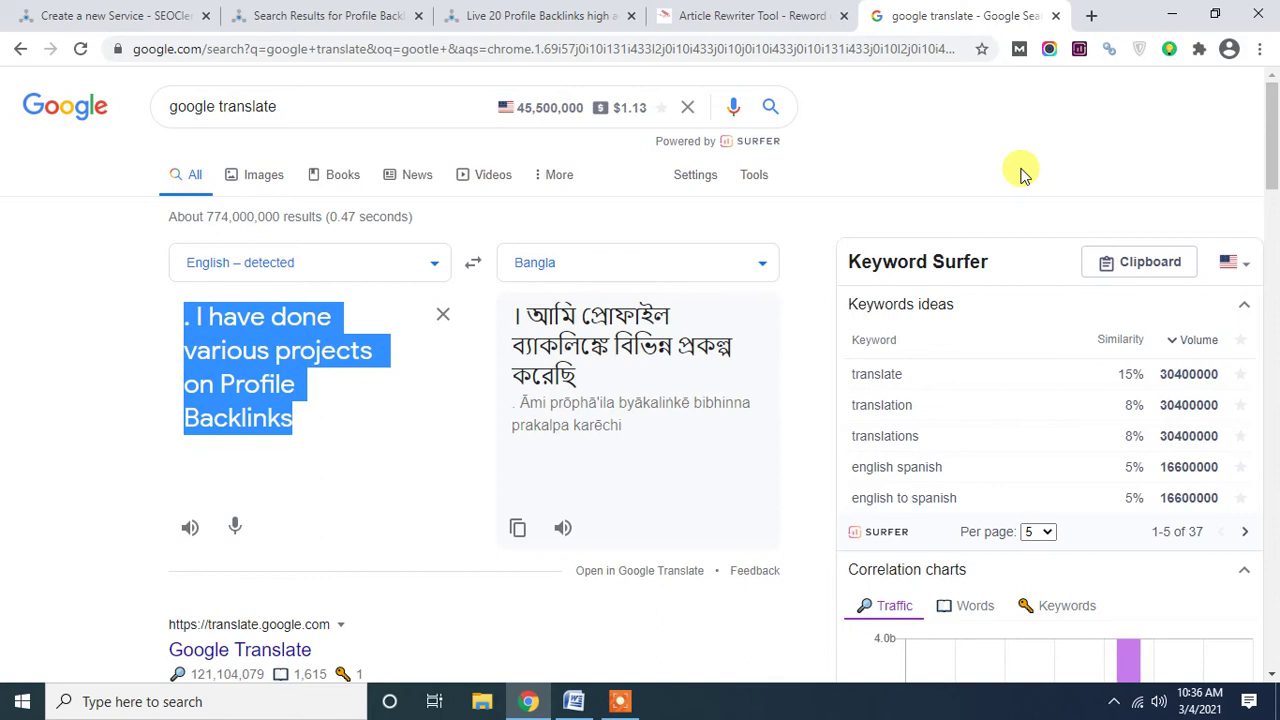
Go to canva.com in a new tab.
click(1091, 16)
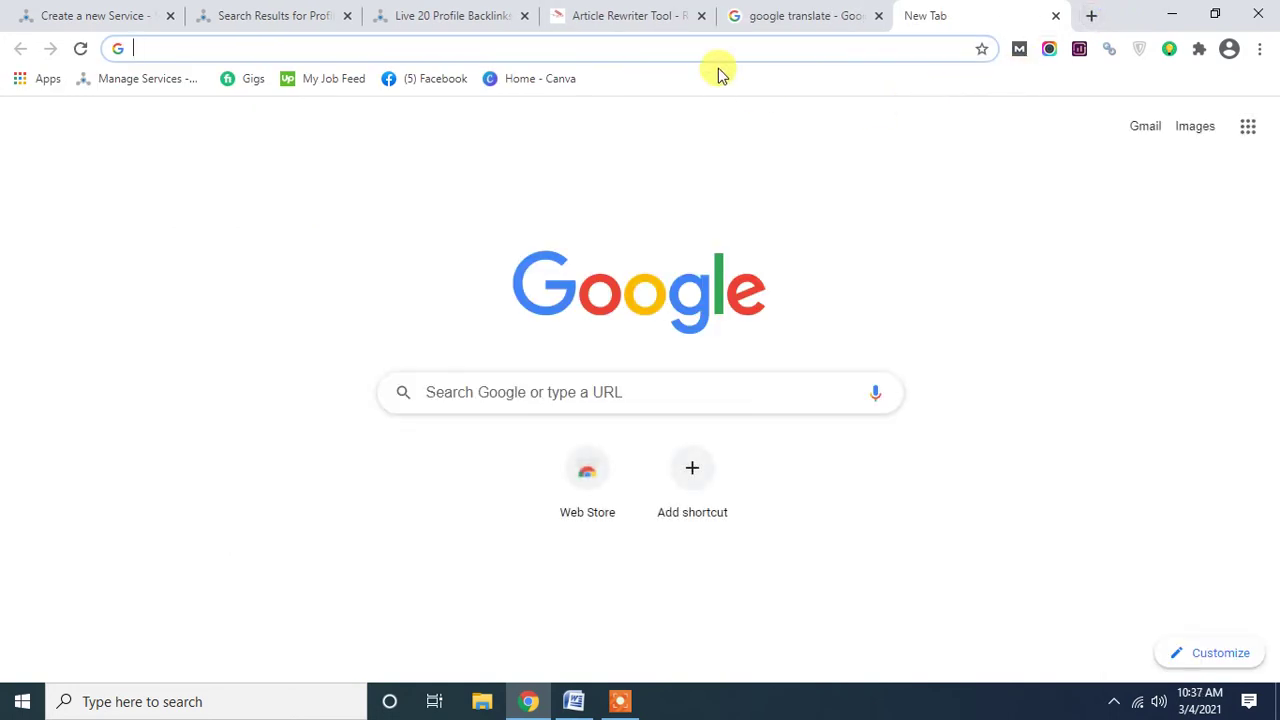
text(canva)
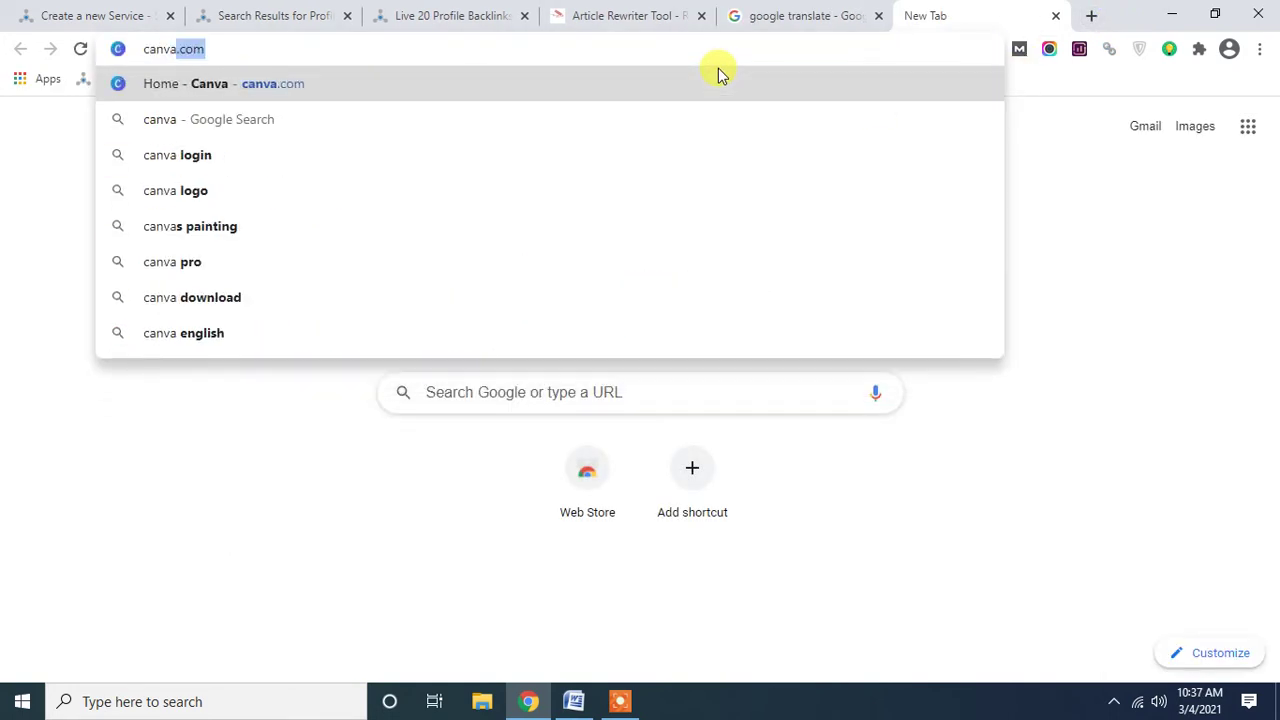
text(.com)
key(Return)
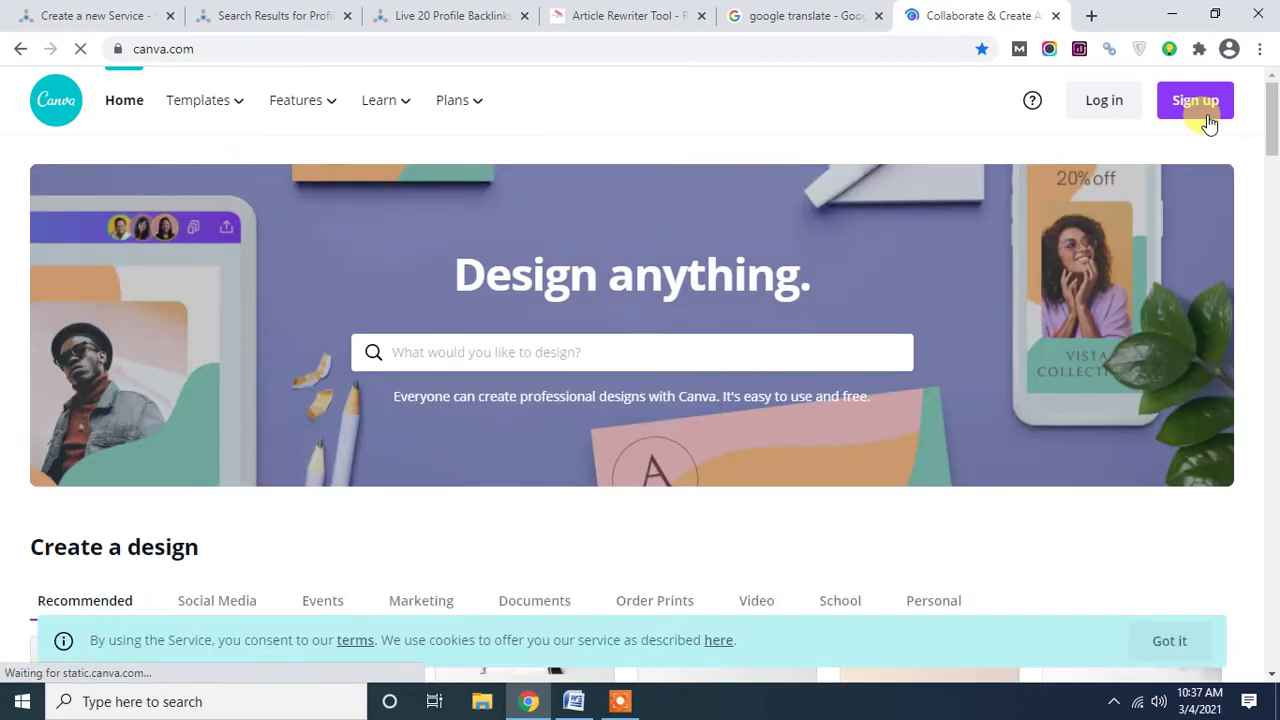
Begin Canva sign-up with Google, then open Gmail in a new tab.
click(1197, 102)
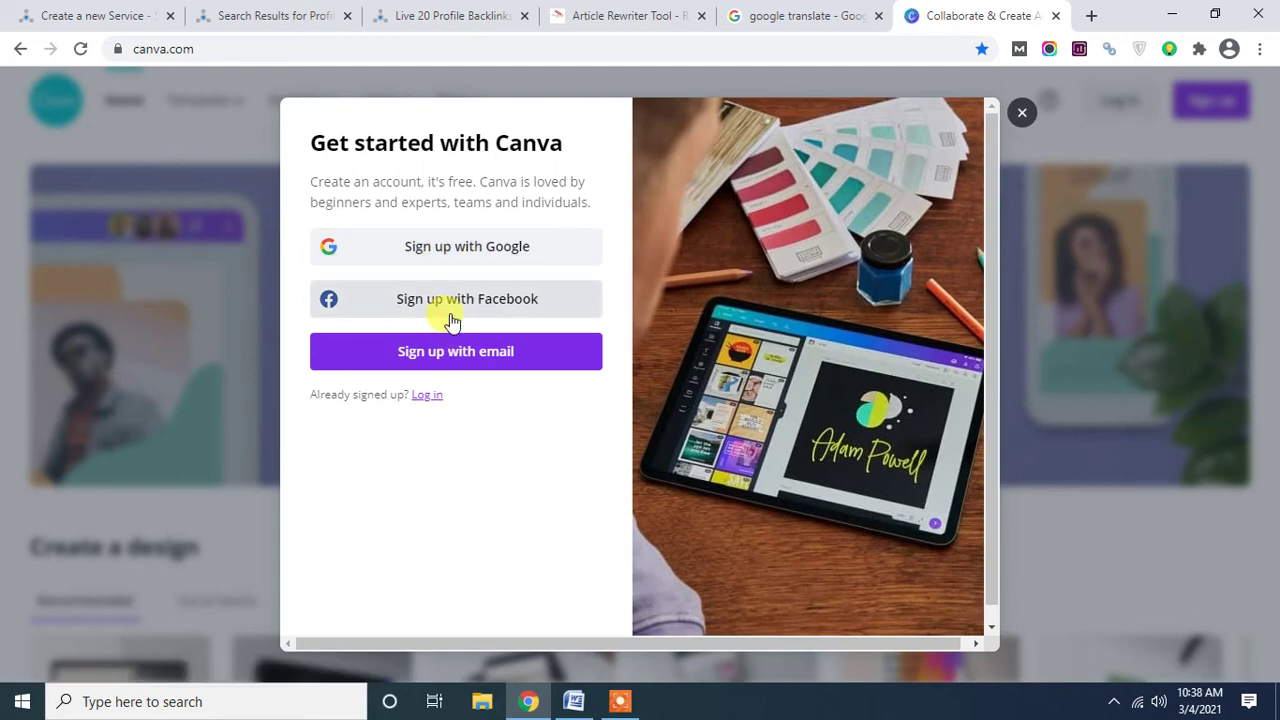
click(450, 257)
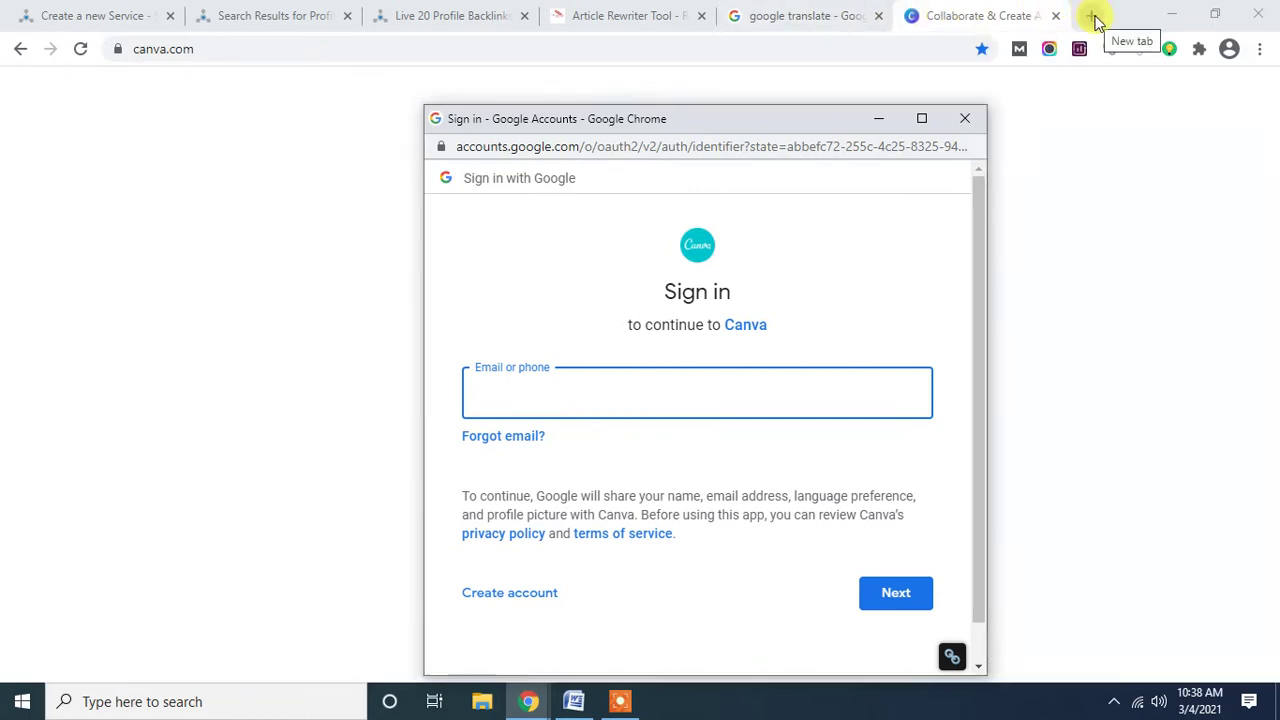
click(1094, 16)
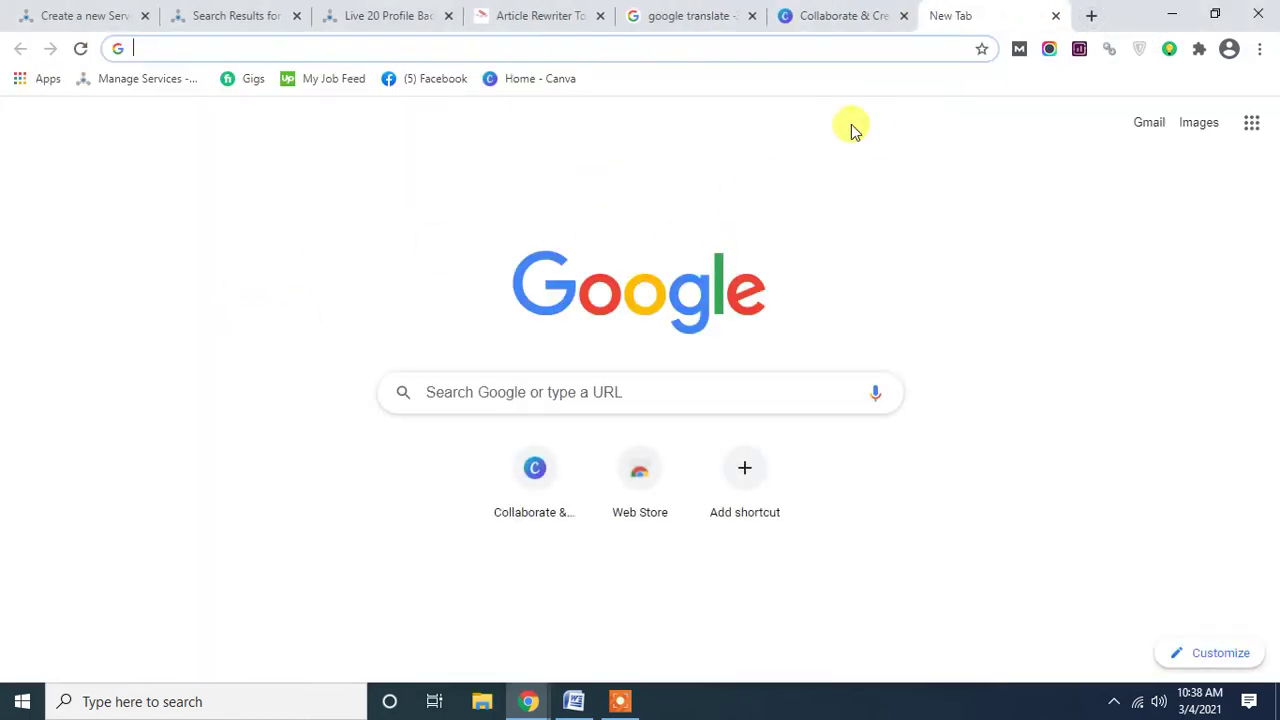
click(1146, 136)
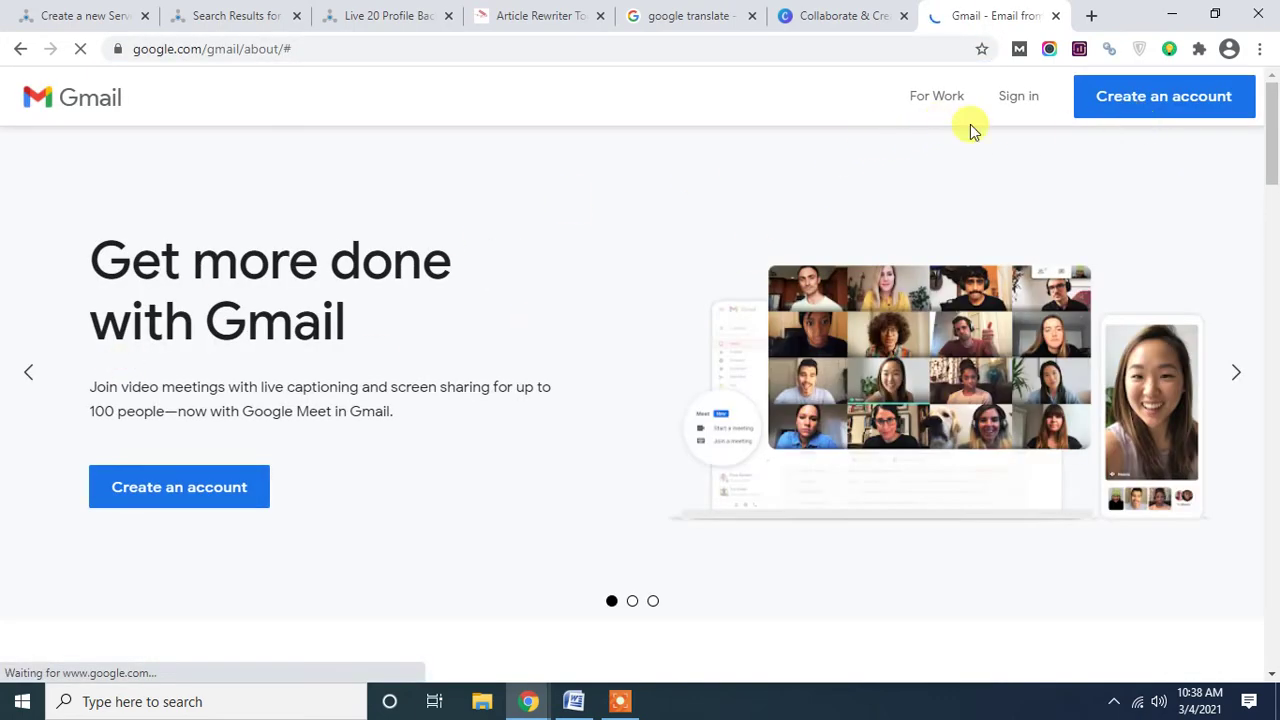
Enter the account's e-mail address on Gmail's Google sign-in page and continue to the password step.
click(1008, 106)
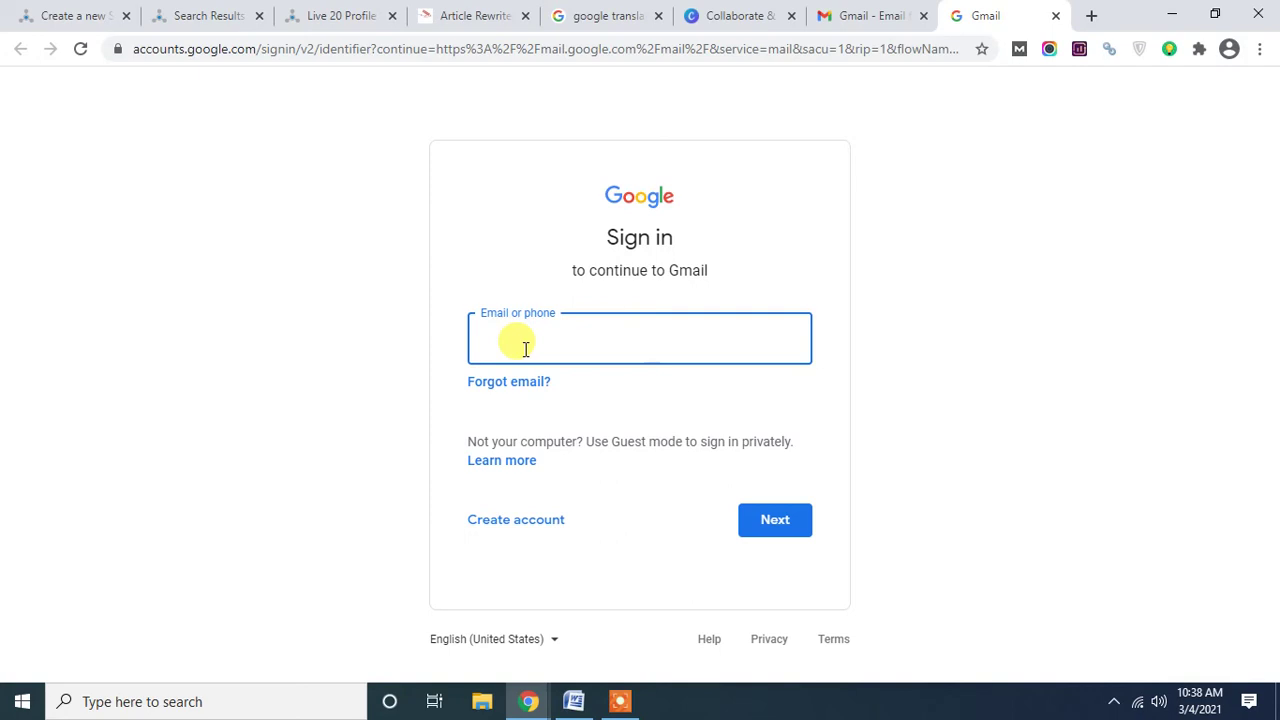
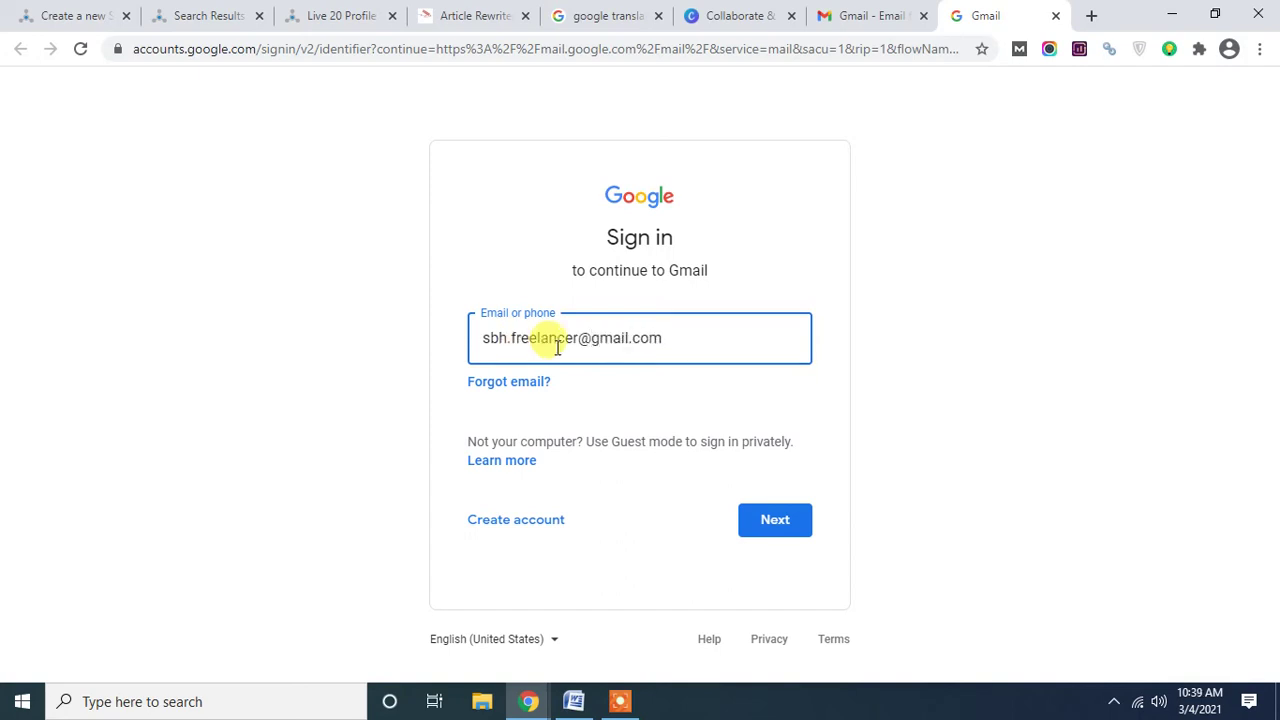
click(776, 520)
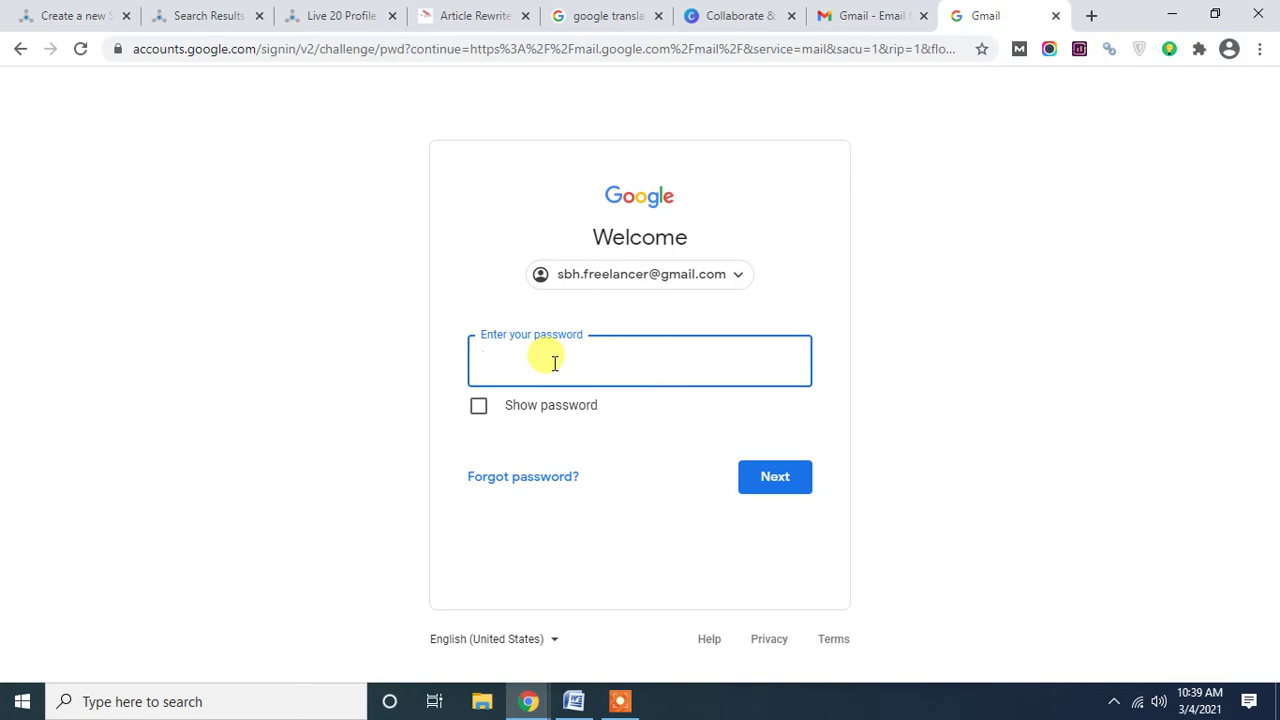
Enter the account password, correcting a mistyped start, and sign in to Gmail.
text(••)
key(BackSpace)
key(BackSpace)
text(••••••••)
click(762, 476)
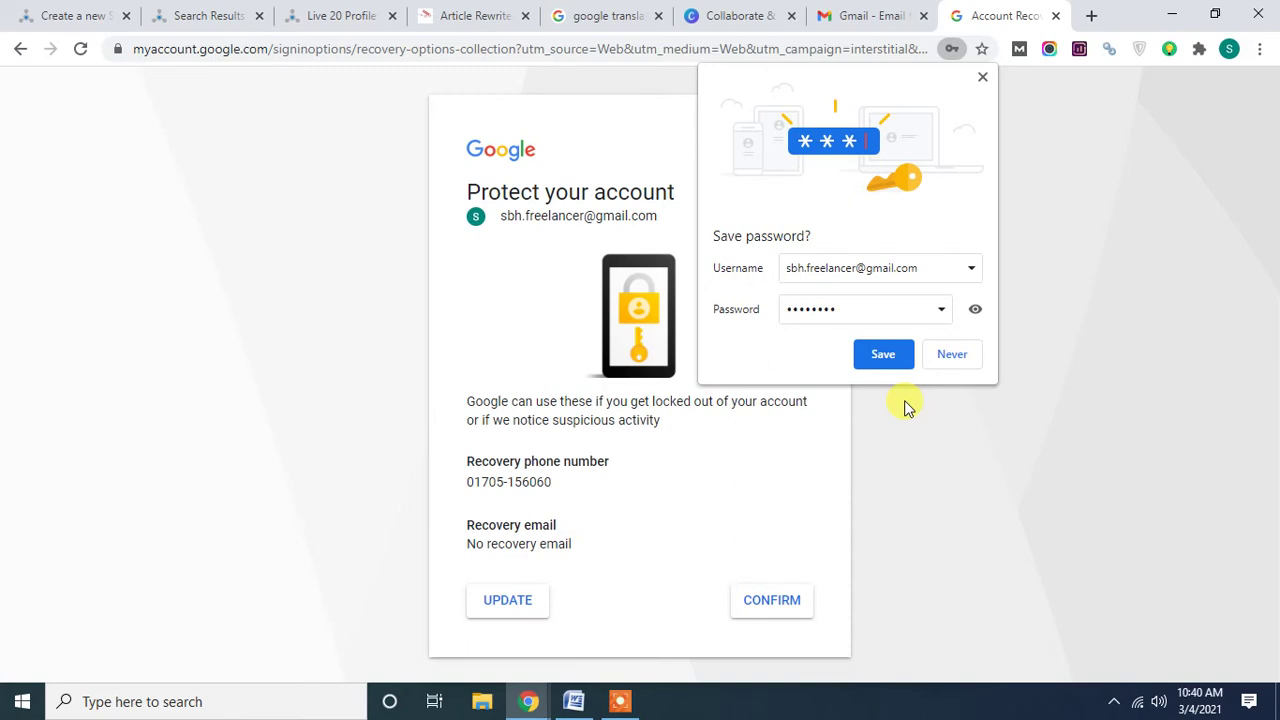
Decline saving the password, confirm the recovery details, and go back to the Canva tab.
click(955, 357)
click(776, 617)
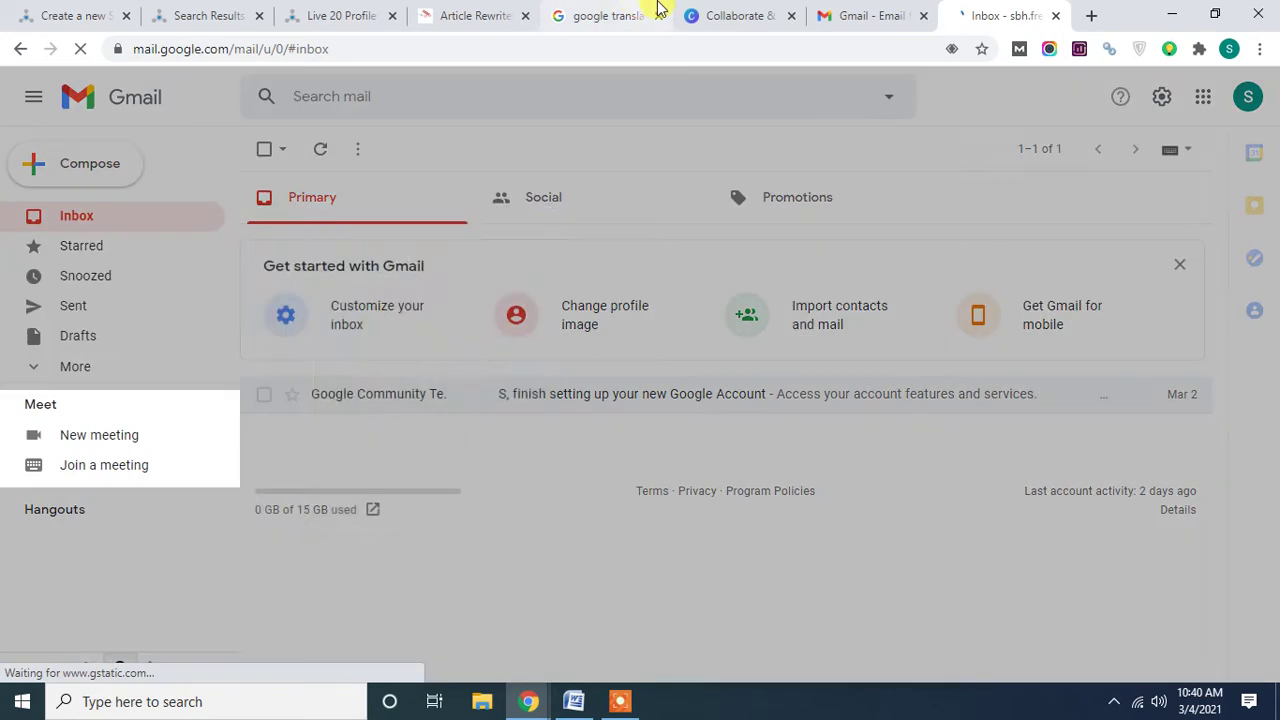
click(720, 16)
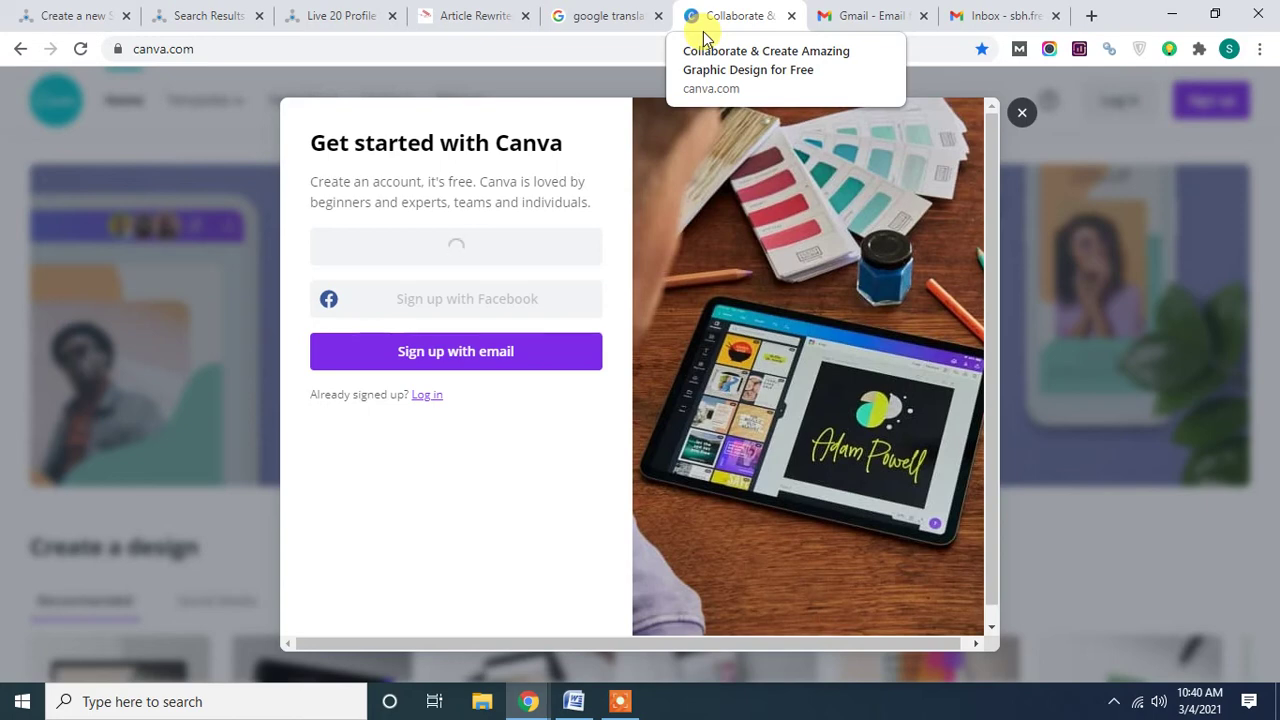
Reload the Canva page and sign up to Canva using the existing Google account.
right_click(722, 6)
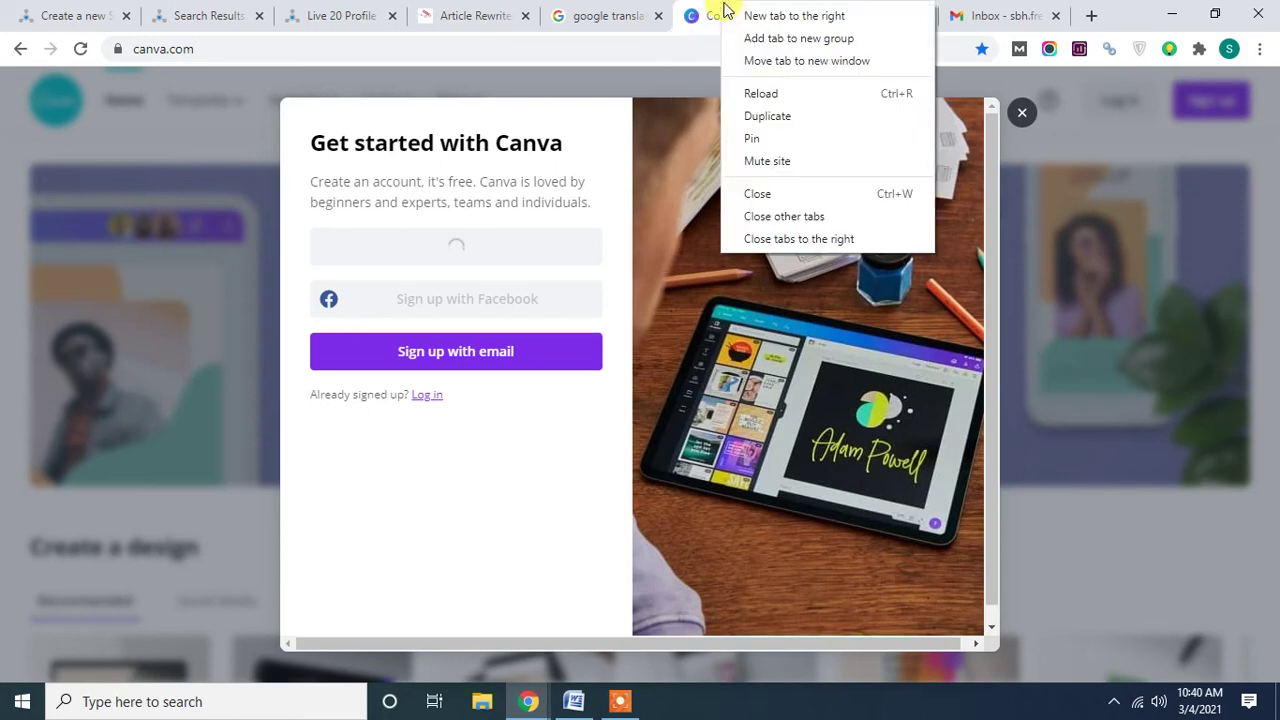
click(764, 98)
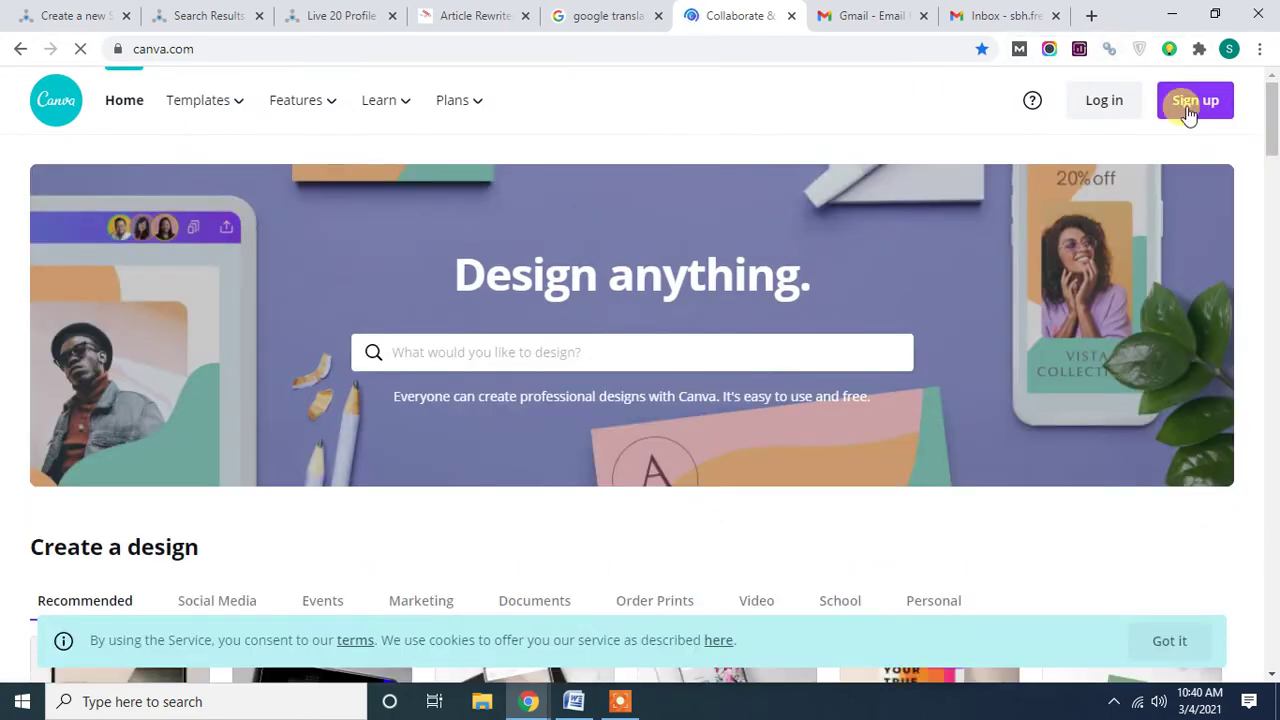
click(1188, 112)
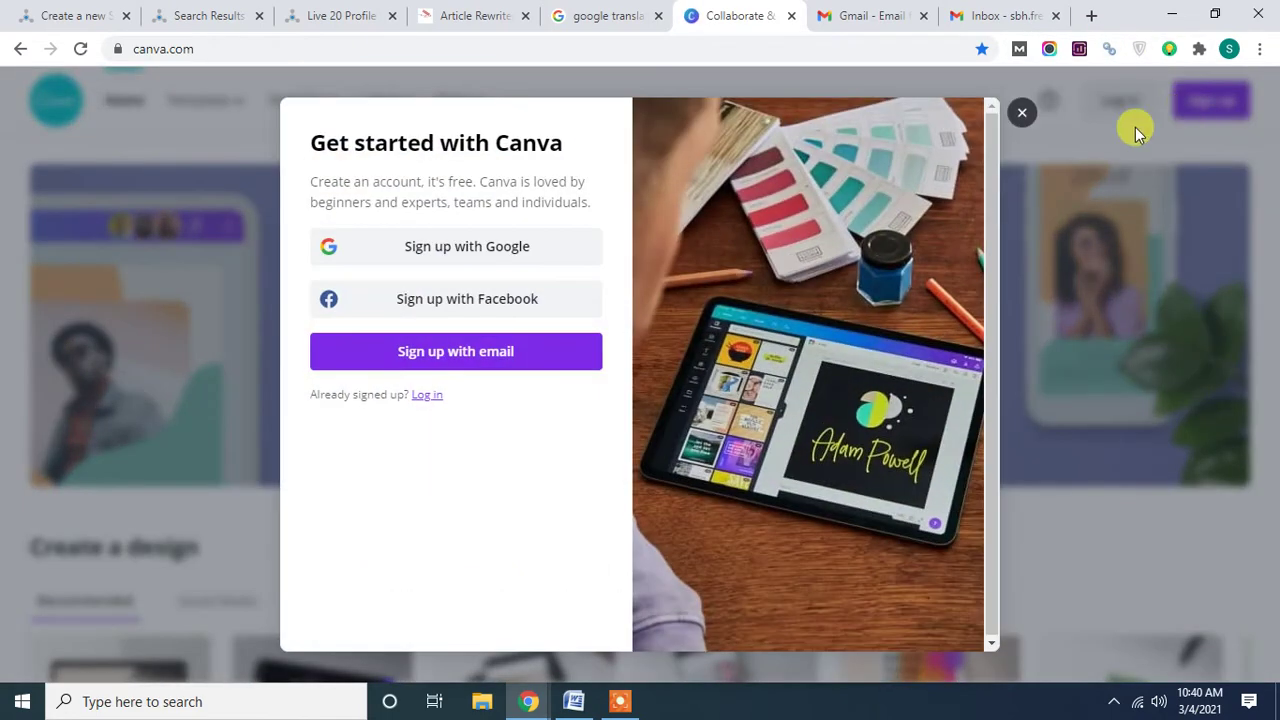
click(457, 255)
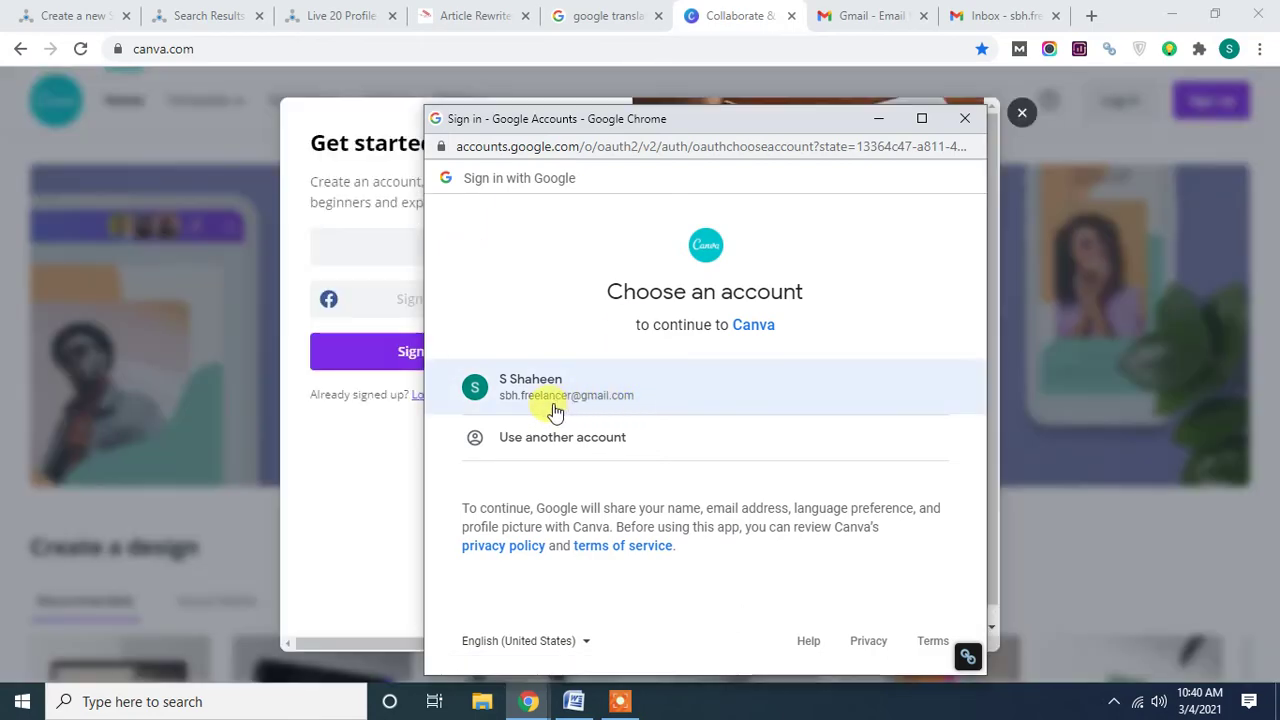
click(553, 405)
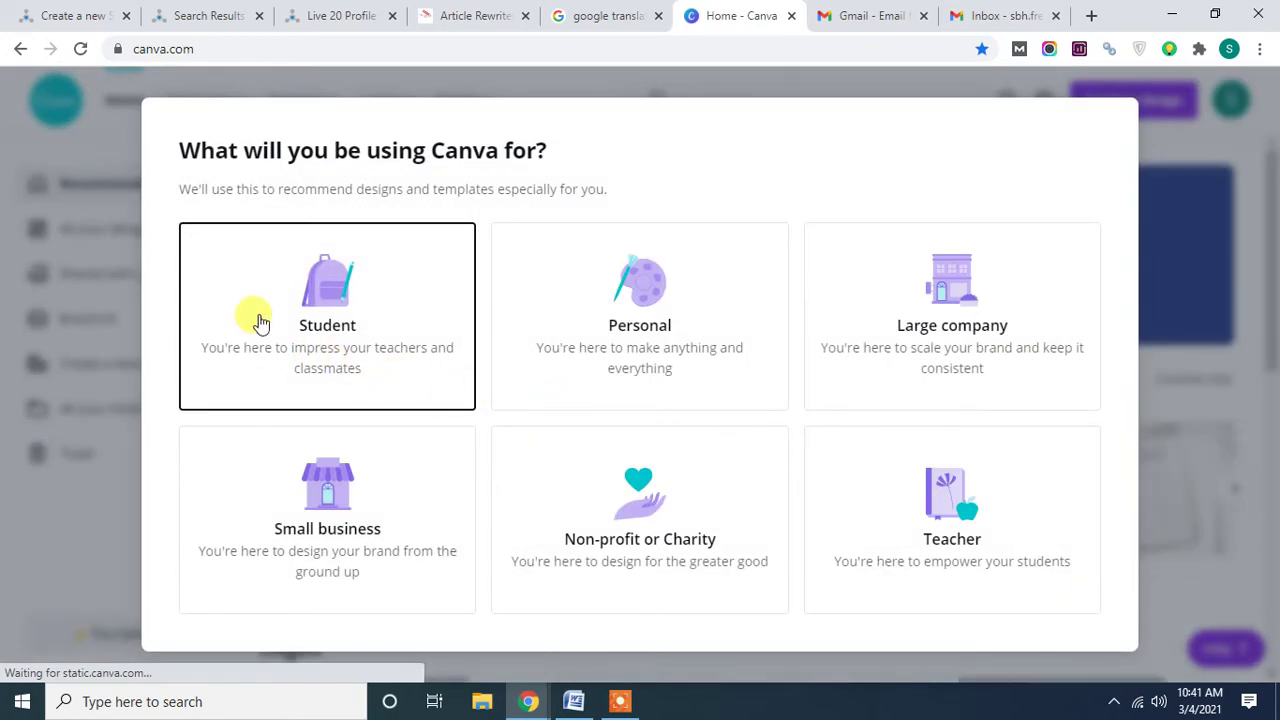
Choose Personal use, skip the Pro trial with Maybe Later, start a Poster, then return Home.
click(638, 302)
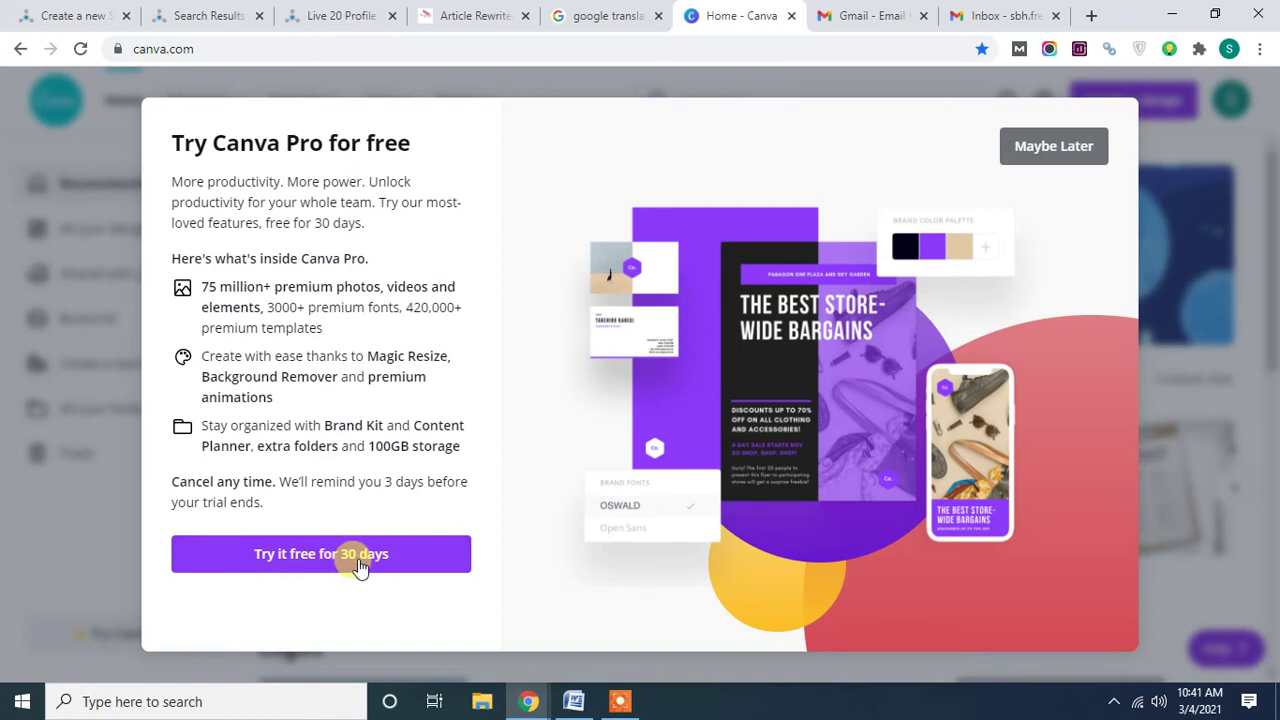
click(1064, 150)
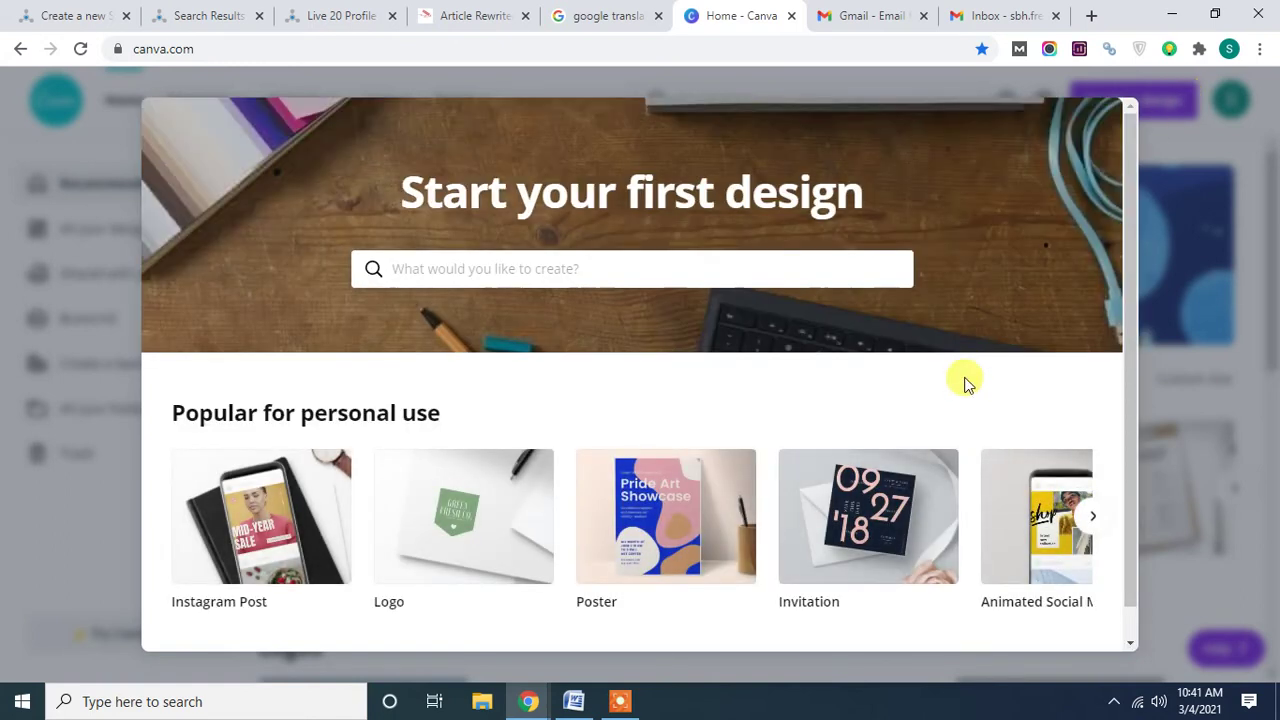
scroll(578, 468, down, 1)
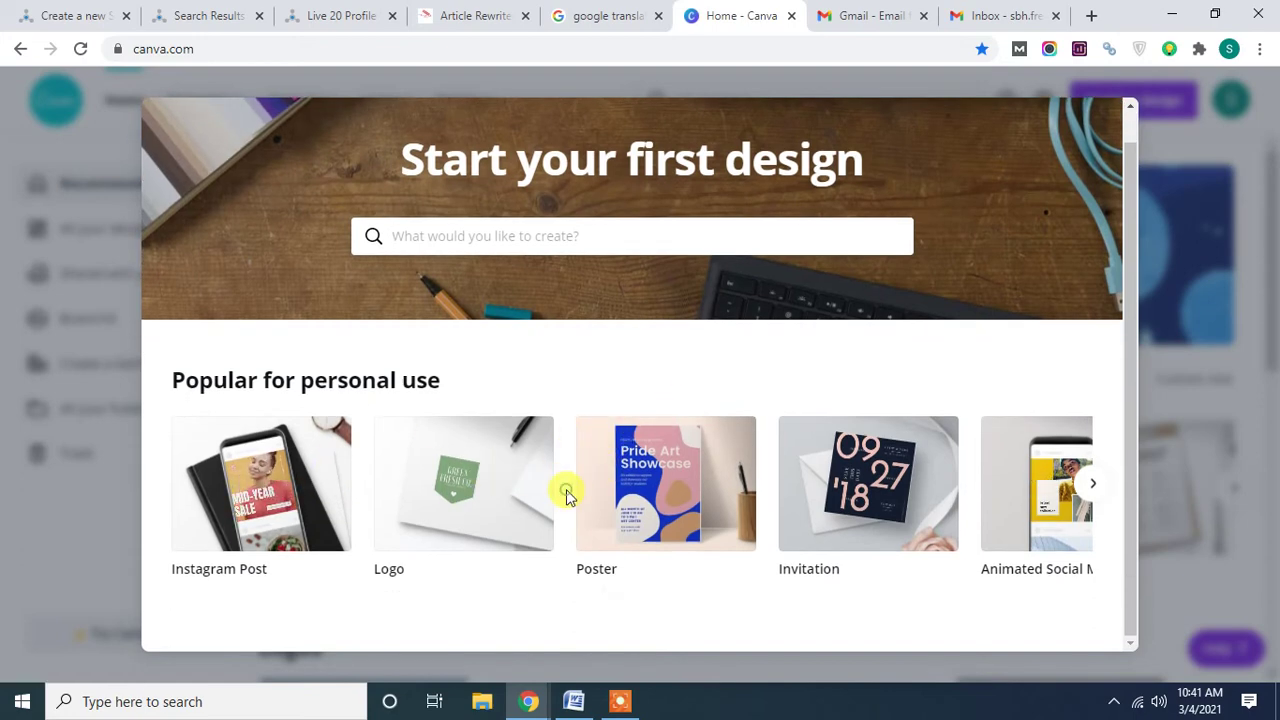
click(638, 487)
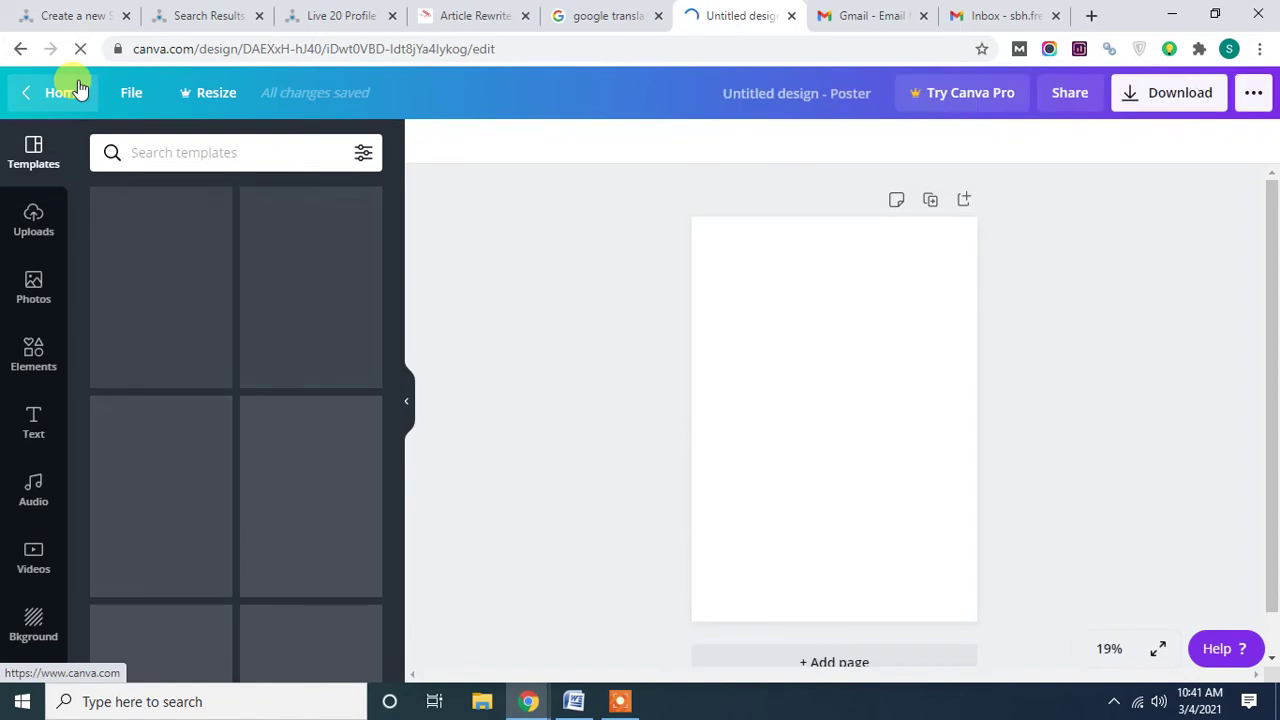
click(62, 92)
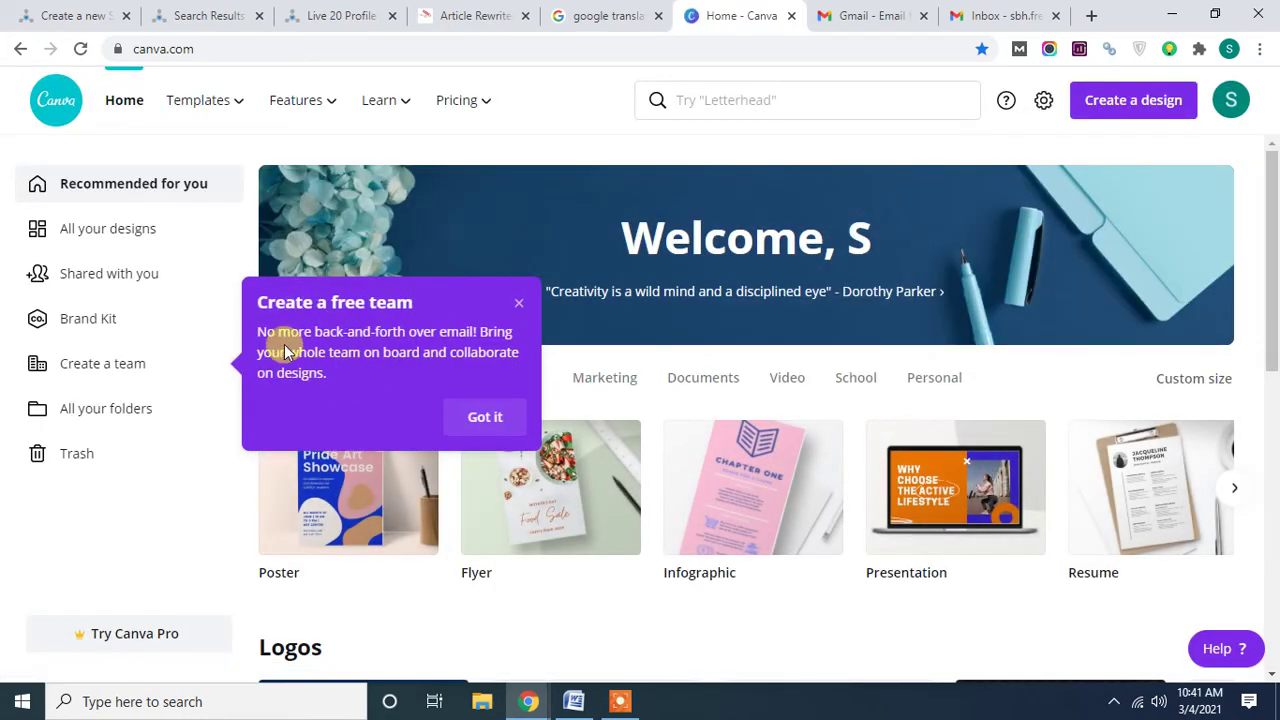
Dismiss the 'Create a free team' popup with Got it.
click(485, 416)
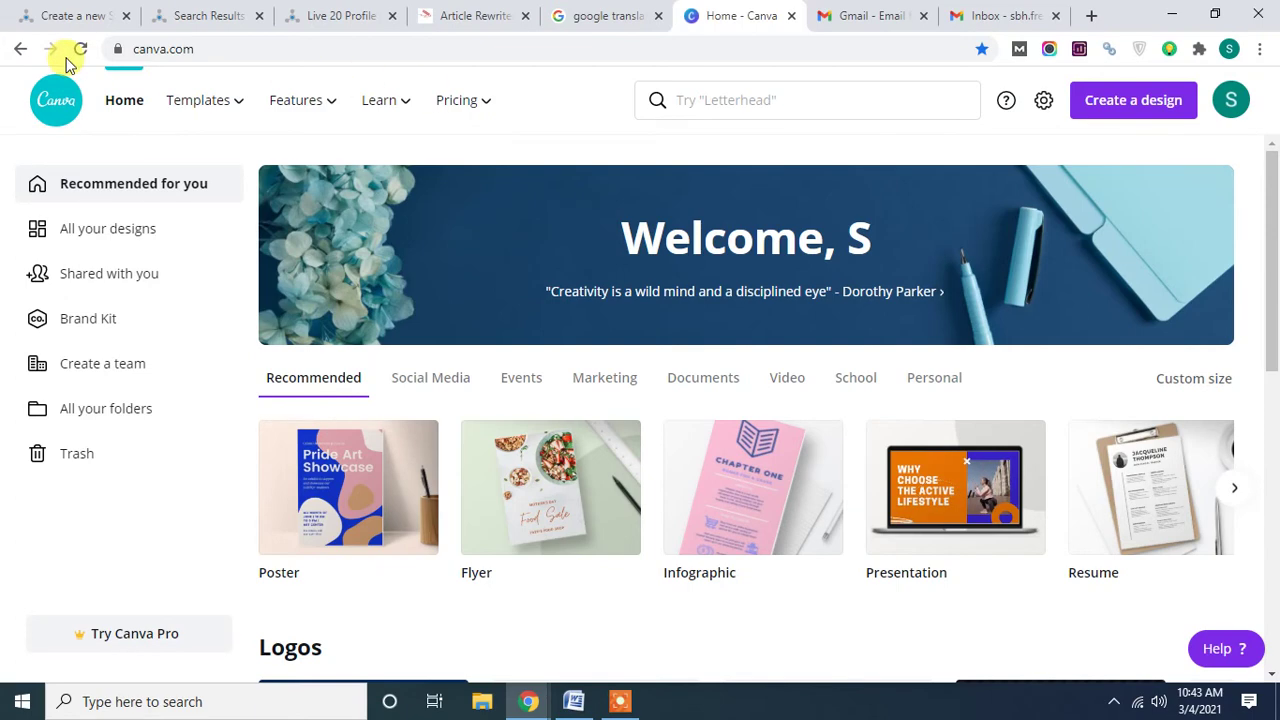
Open the $3 Live 20 Profile Backlinks gig and its seller's profile in new tabs.
click(184, 18)
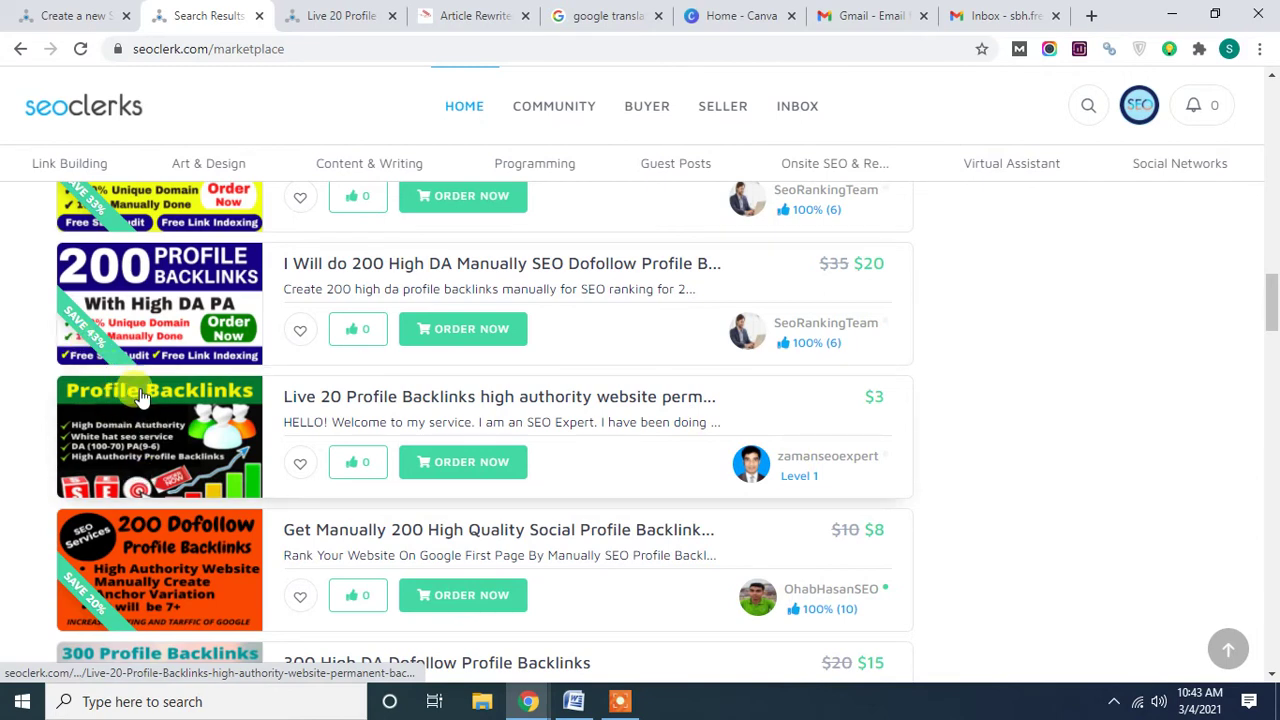
middle_click(140, 397)
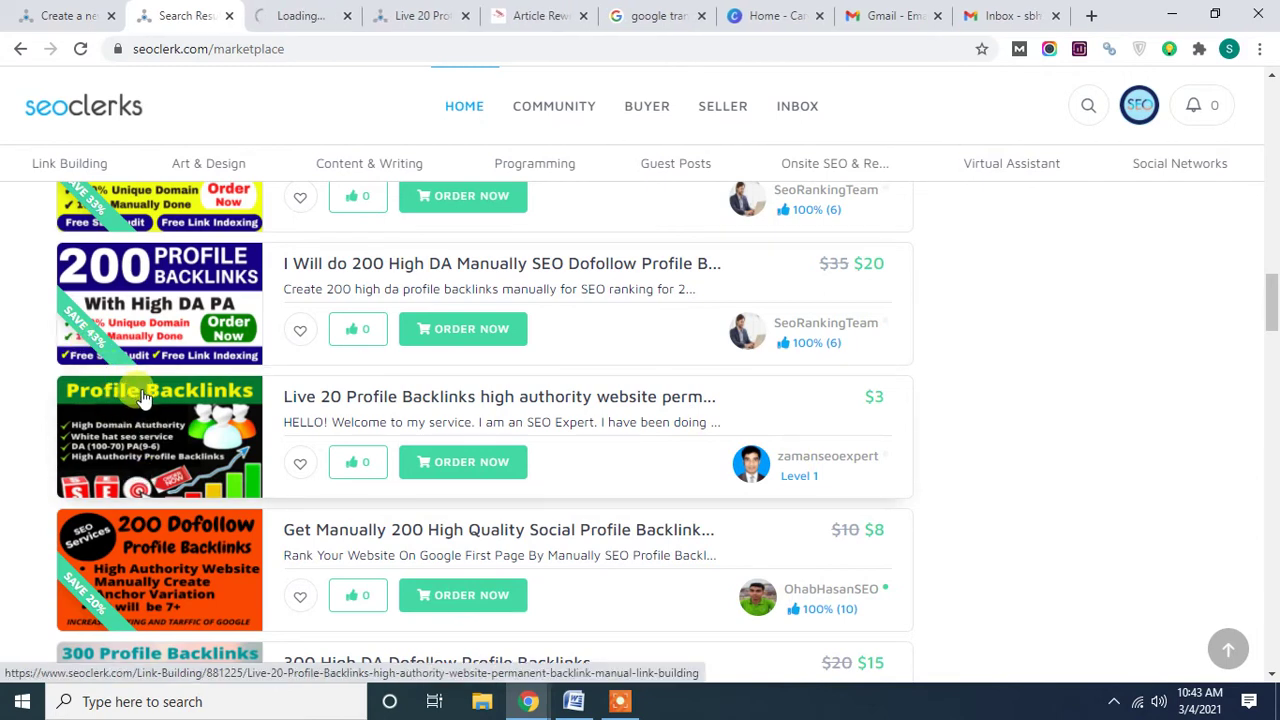
middle_click(816, 465)
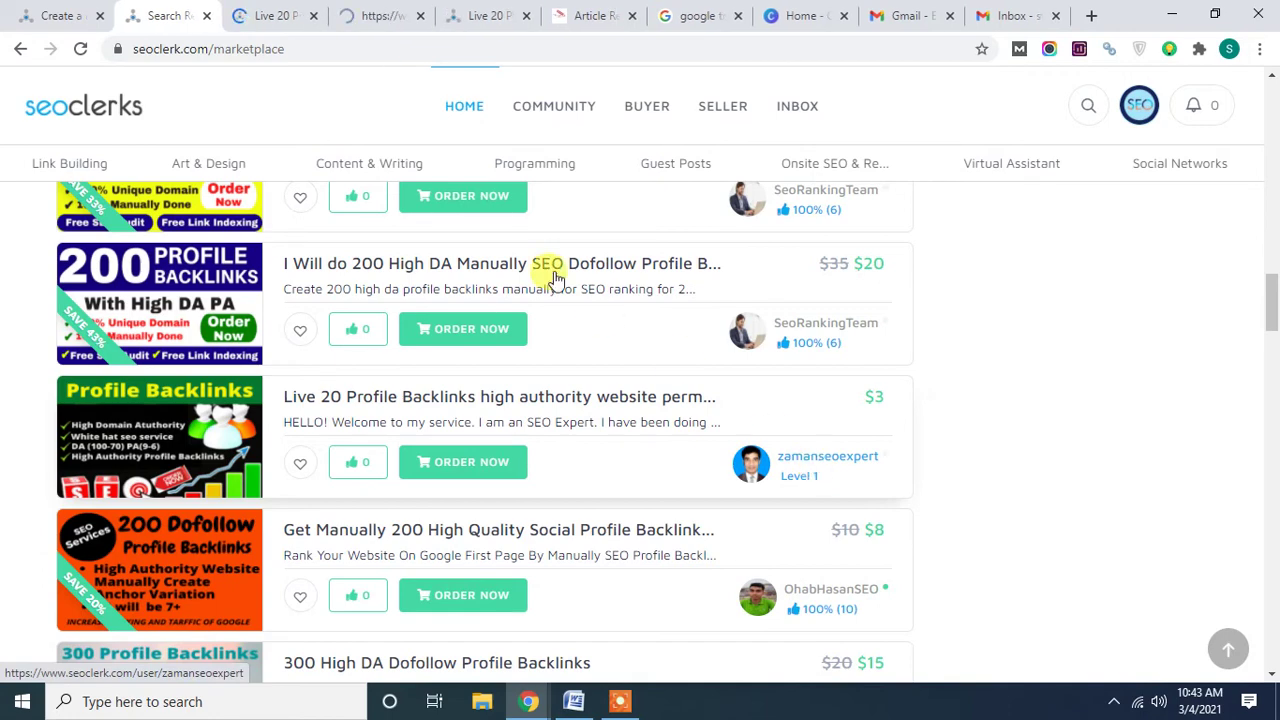
Review the seller profile and gig tabs, then return to the top of the Profile Backlinks results.
click(375, 15)
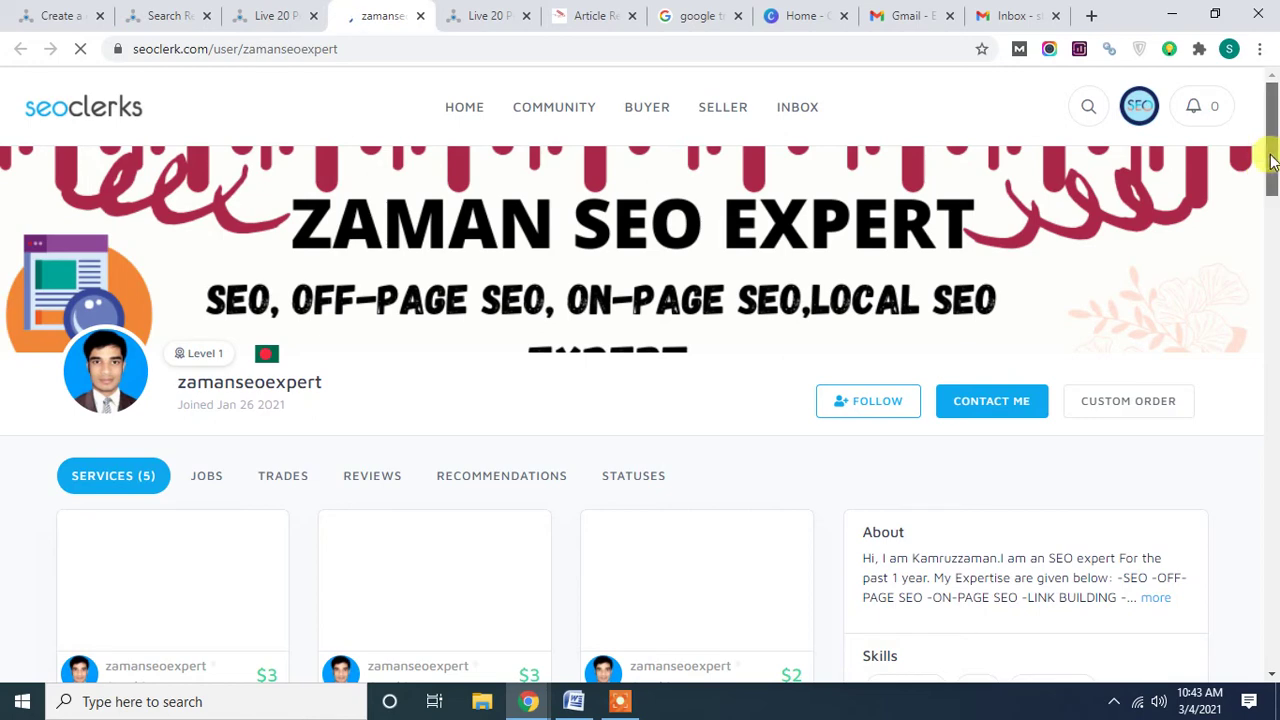
scroll(1271, 160, down, 1)
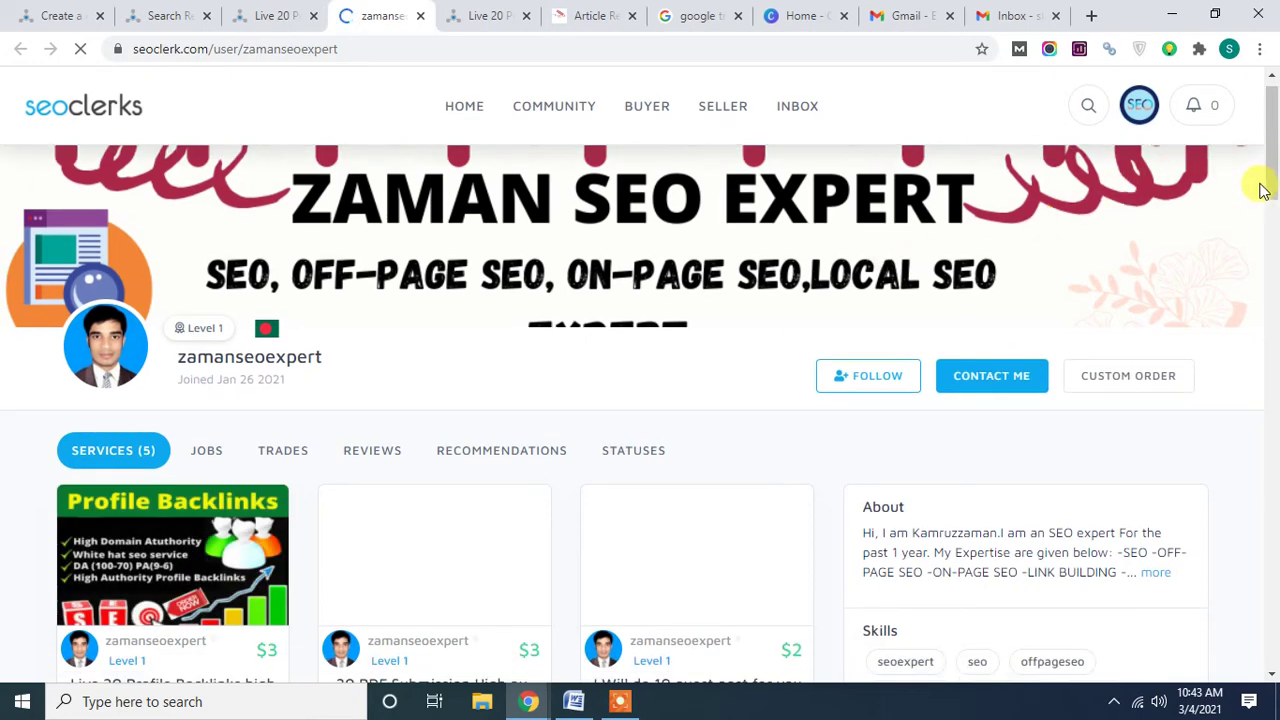
scroll(1270, 195, up, 1)
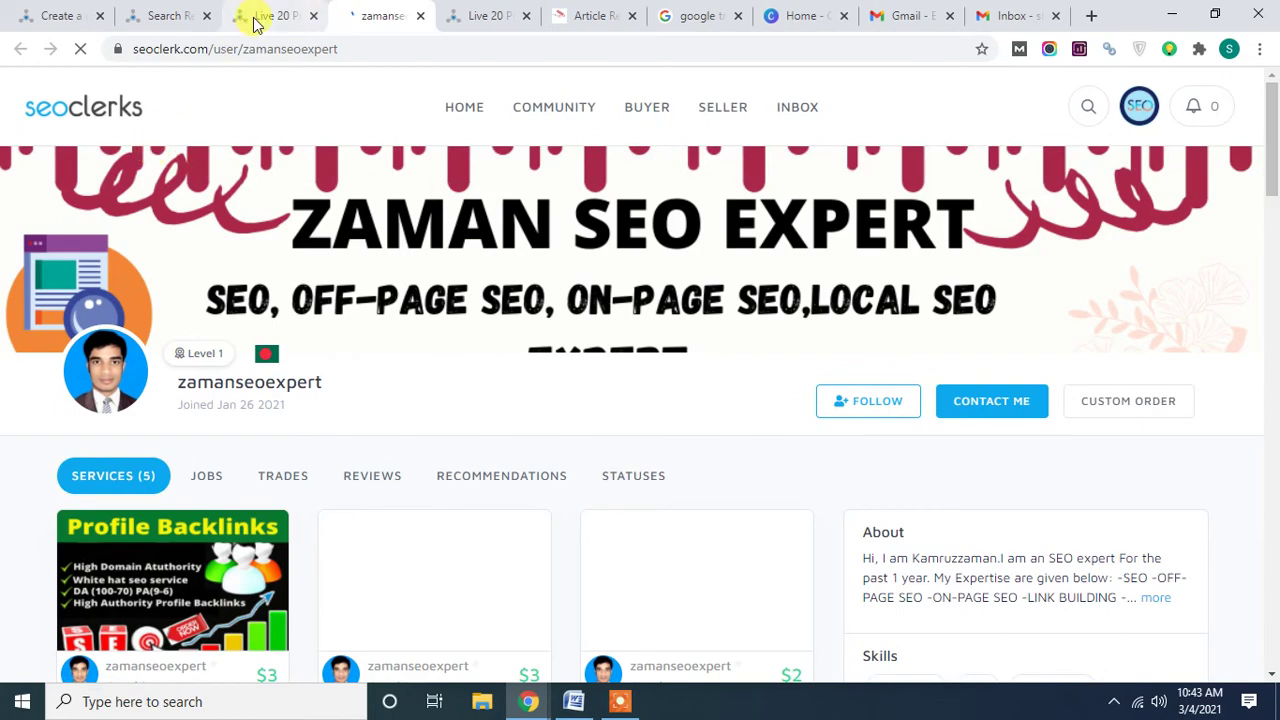
click(255, 20)
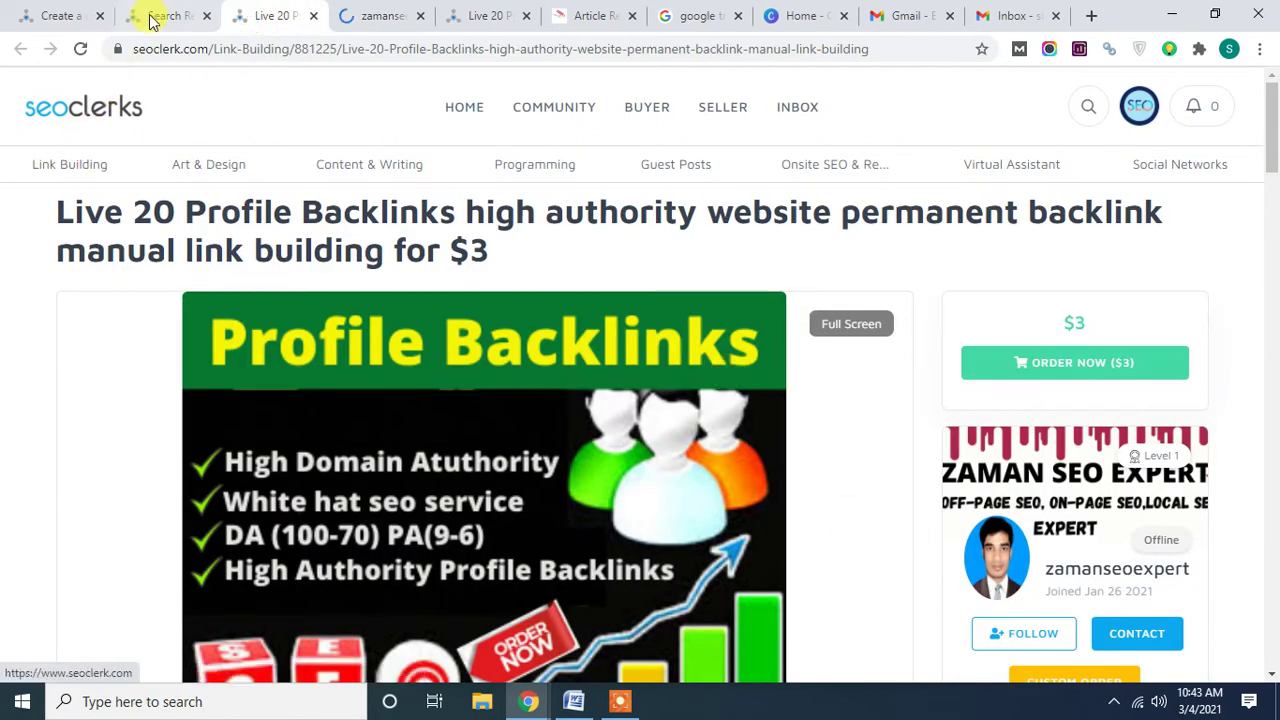
click(150, 20)
scroll(795, 475, up, 3)
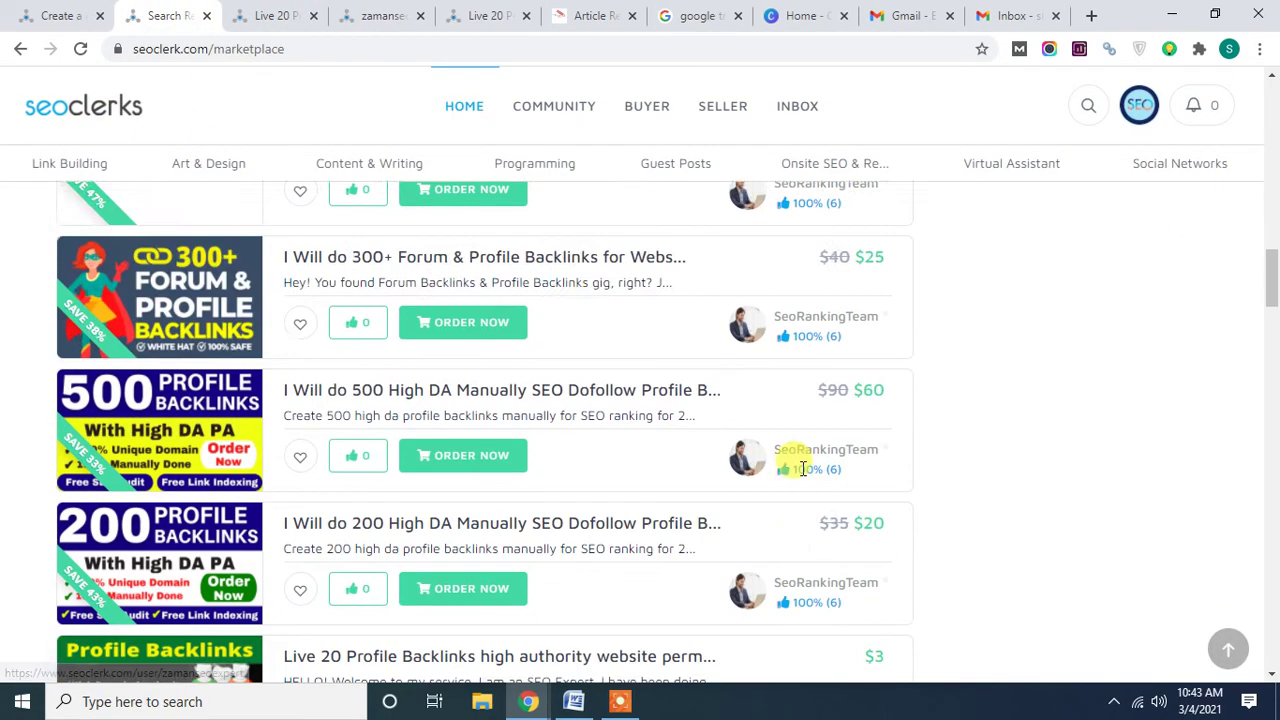
scroll(803, 469, up, 6)
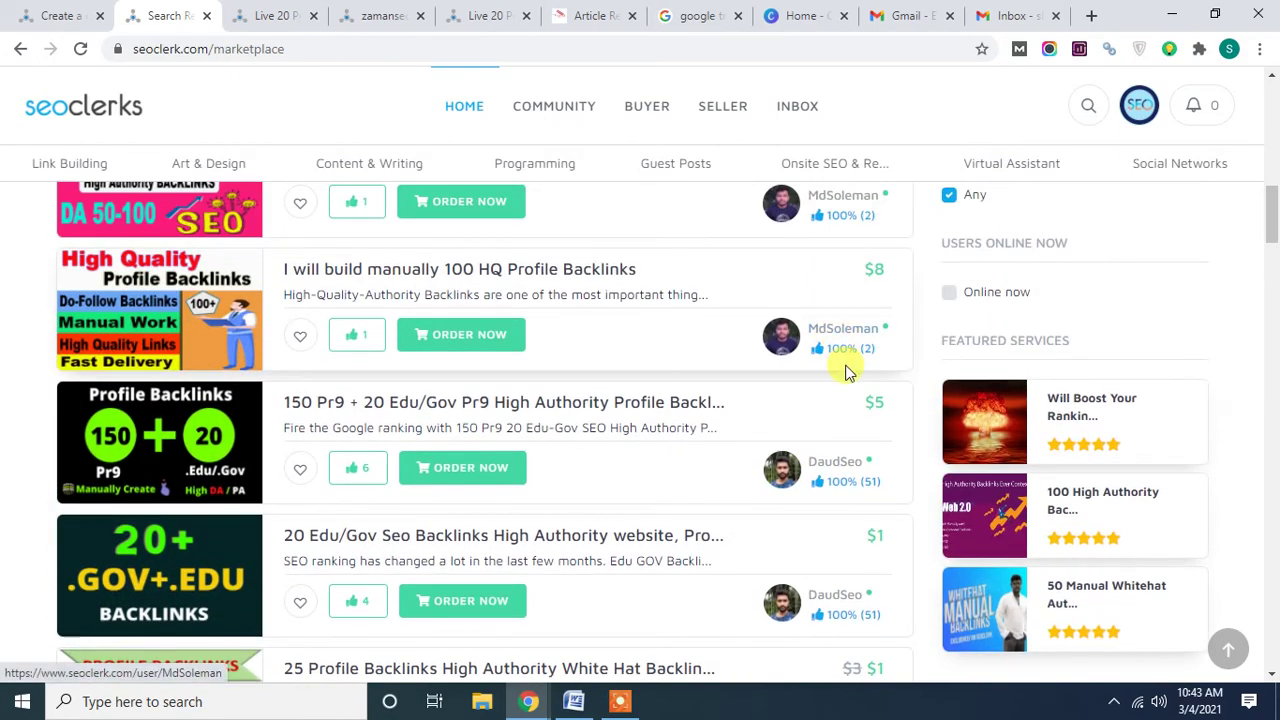
scroll(845, 372, up, 10)
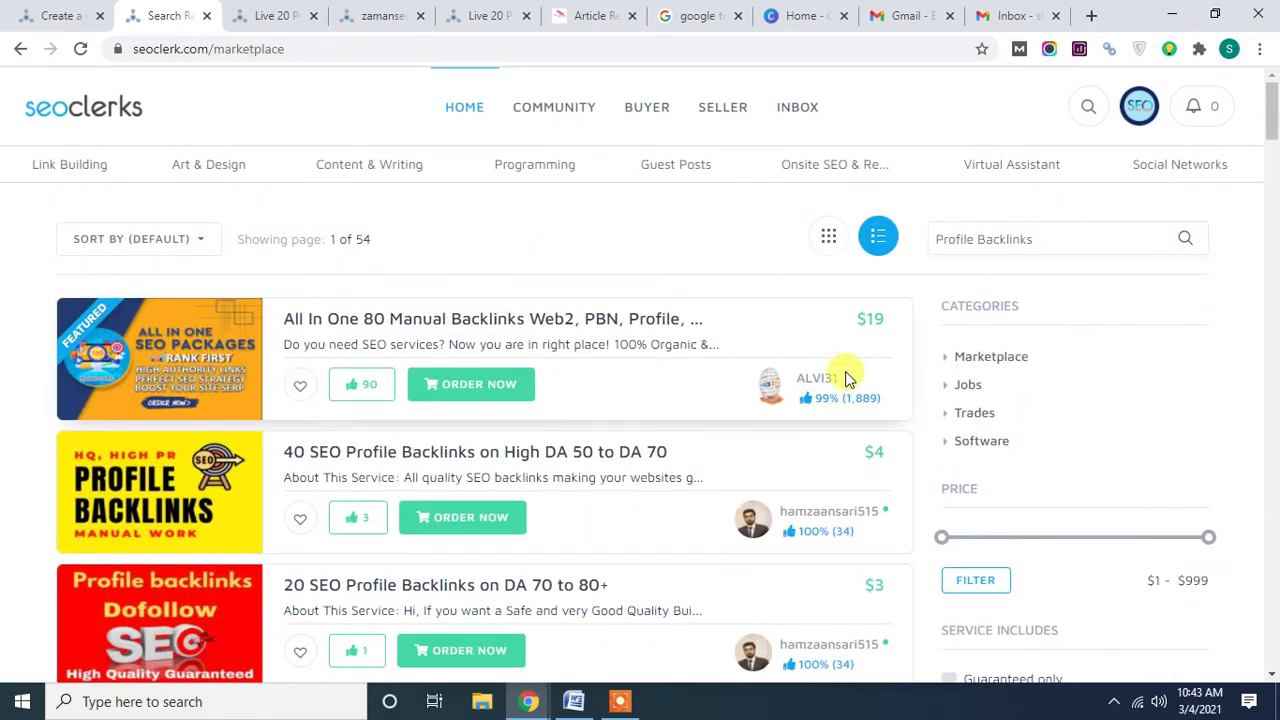
Open the $19 featured and $4 gig sellers' profiles in new tabs and review each competitor tab.
middle_click(812, 385)
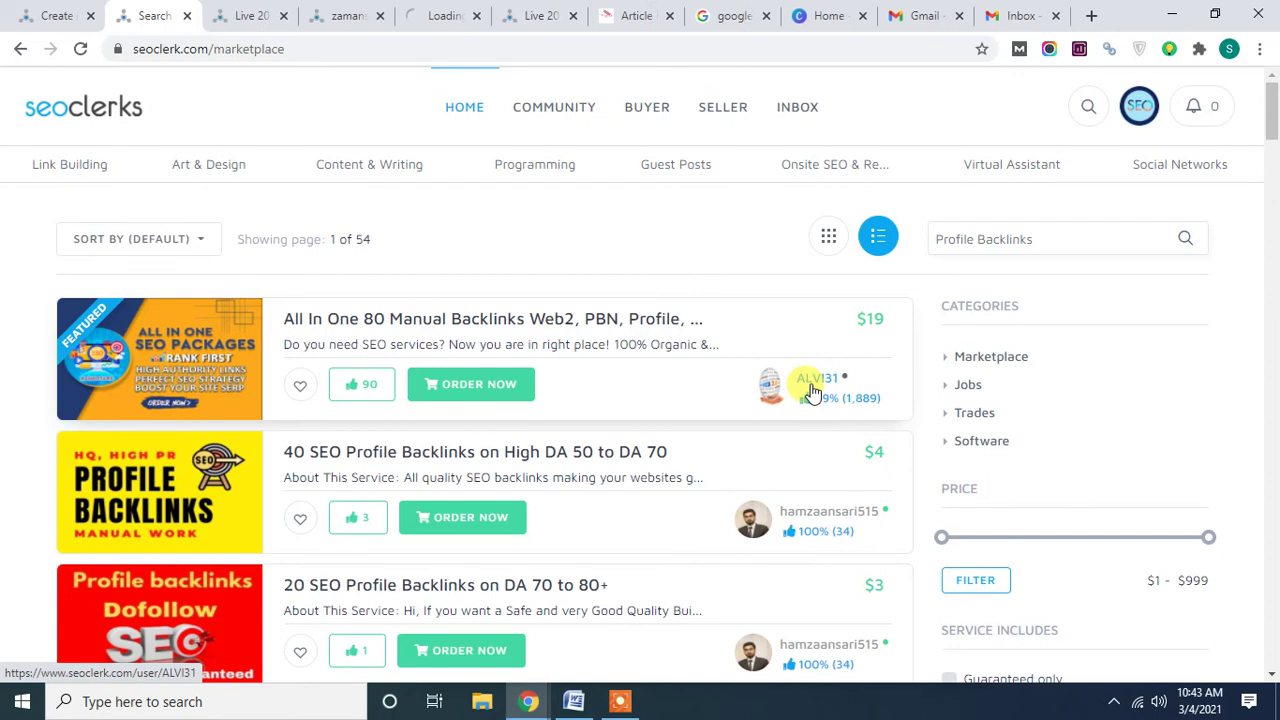
middle_click(818, 515)
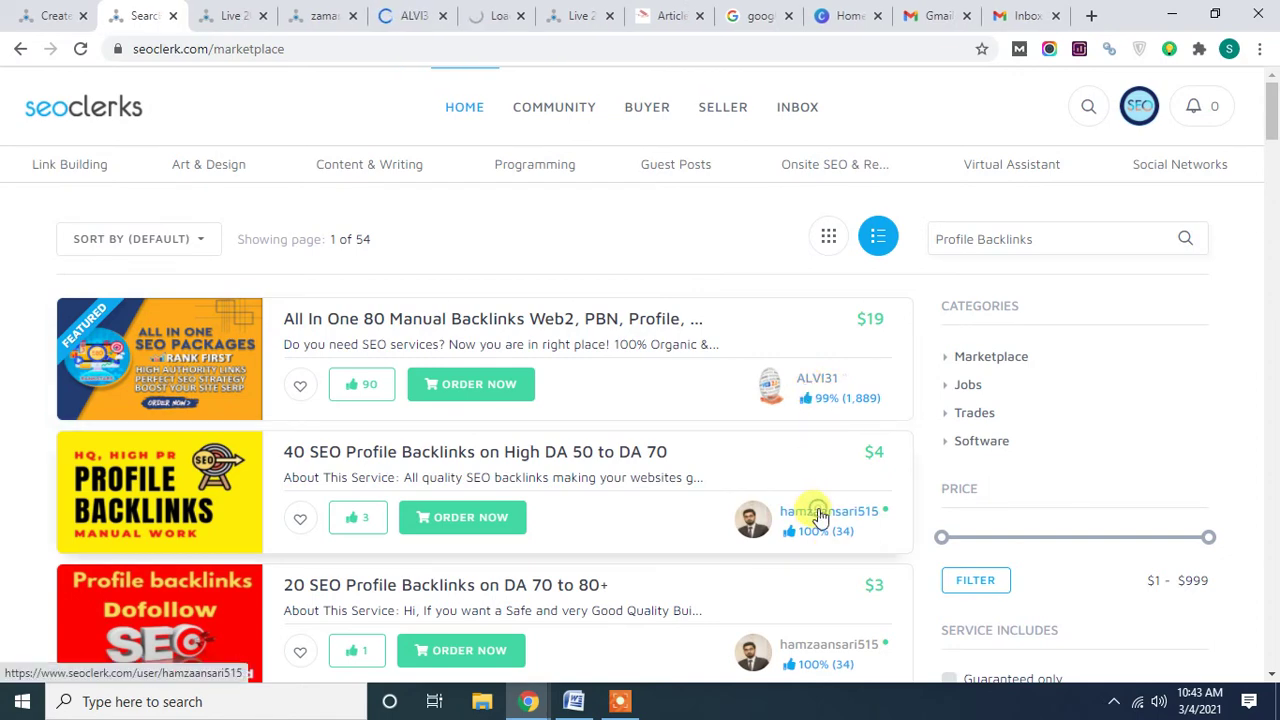
click(225, 15)
click(318, 15)
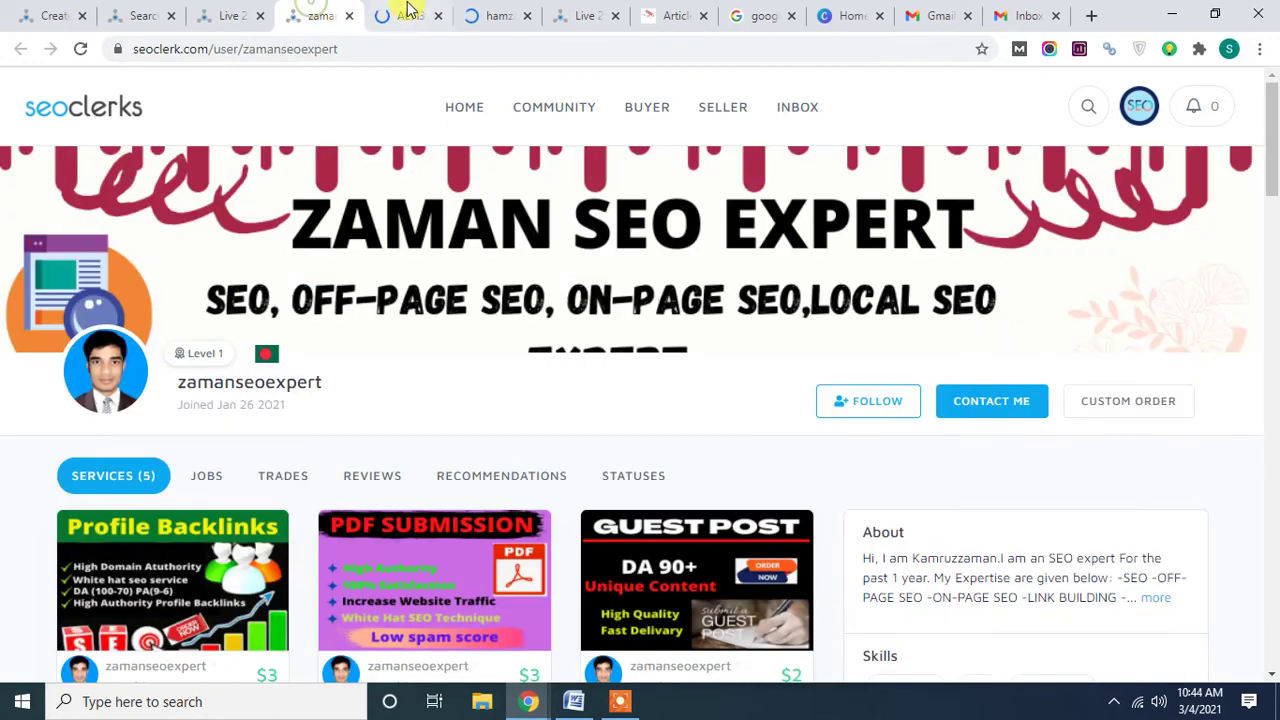
click(412, 15)
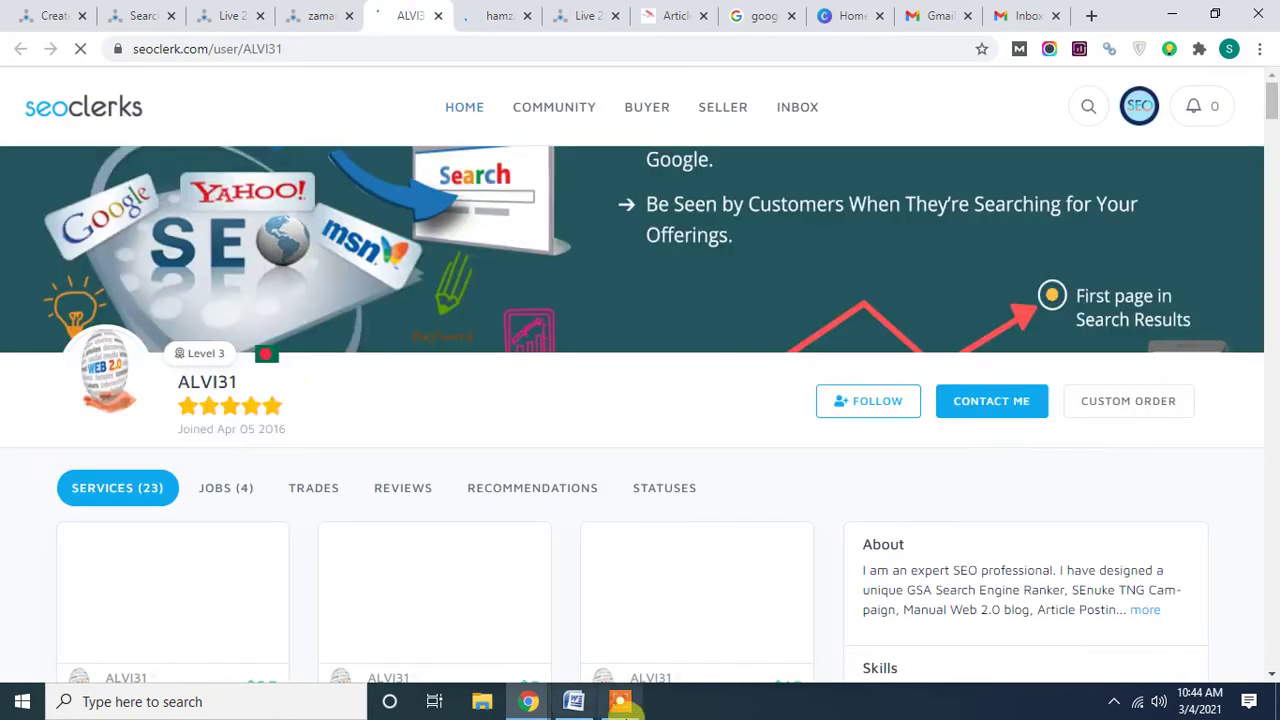
click(486, 16)
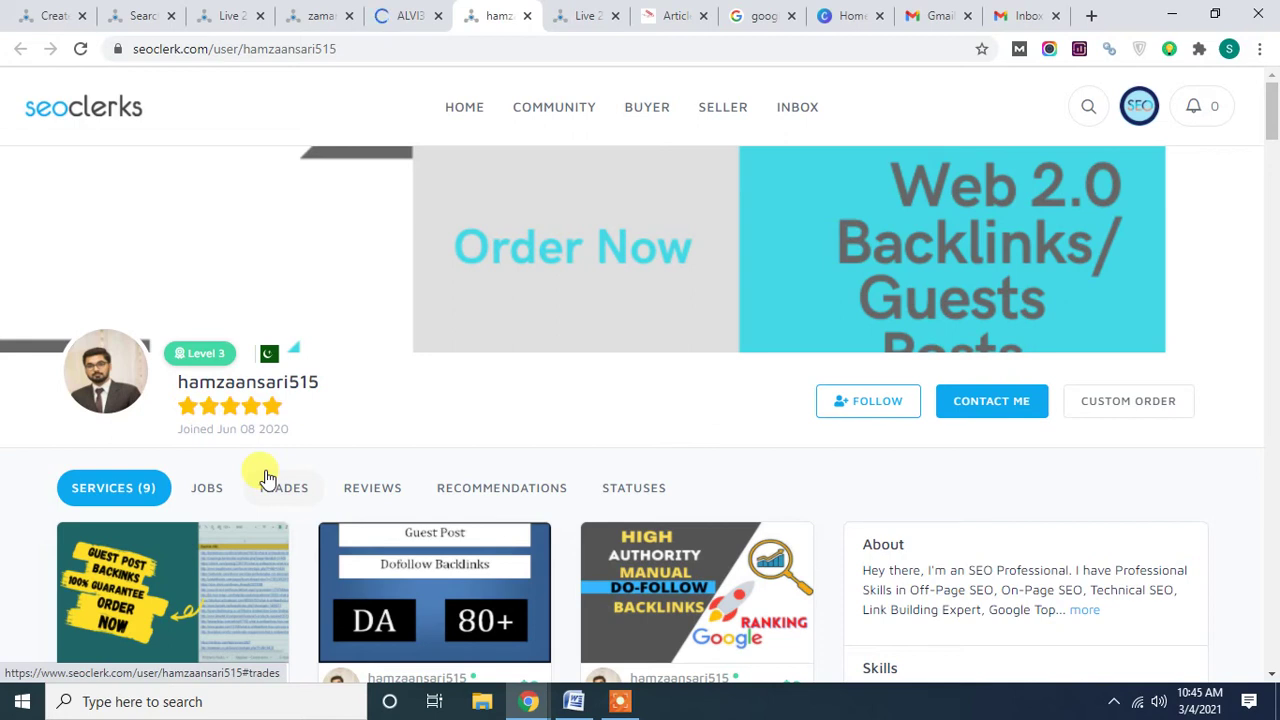
Close the competitor, search, gig and Gmail tabs, keeping SEOClerks Create a new Service and Canva Home.
click(526, 16)
click(526, 16)
click(526, 16)
click(526, 16)
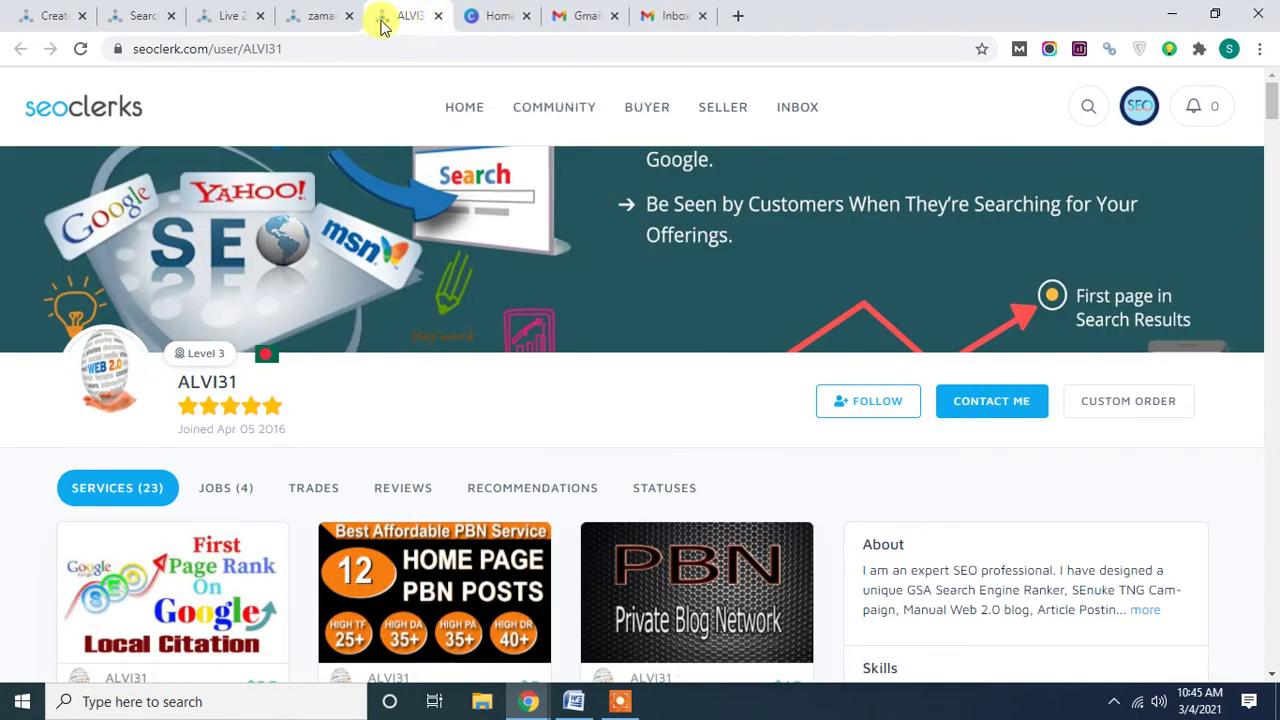
click(354, 16)
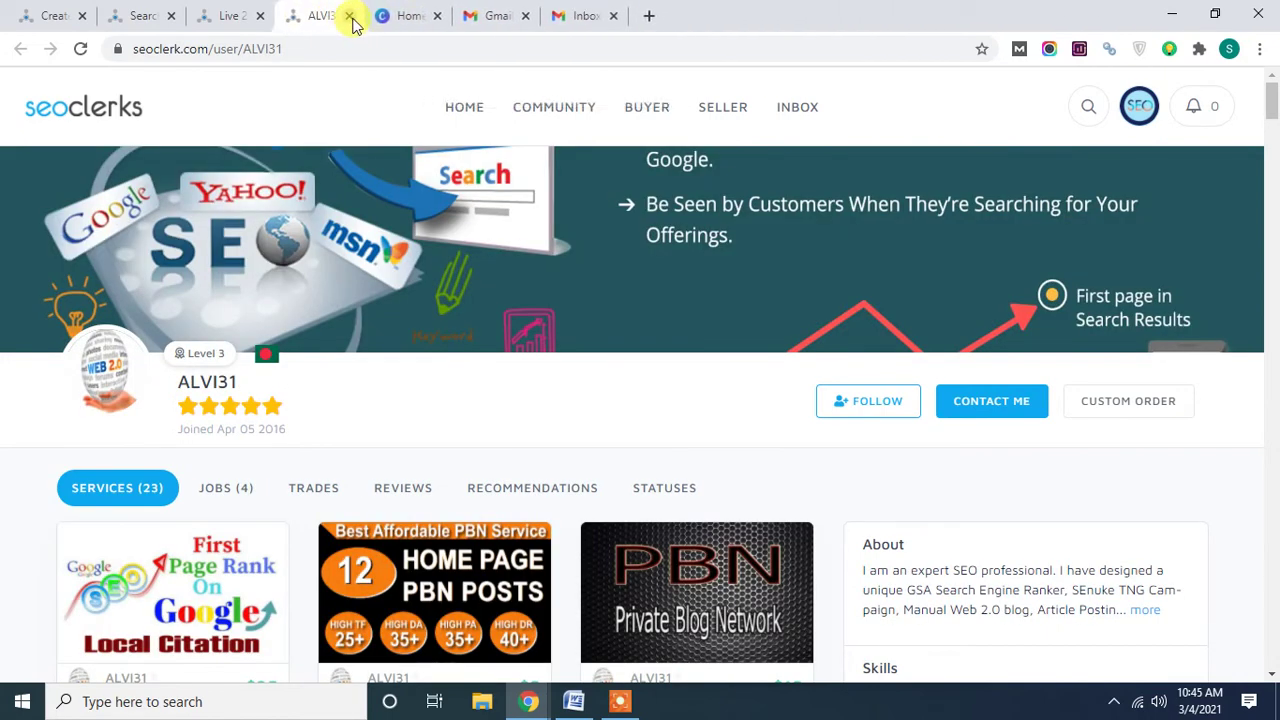
click(347, 16)
click(259, 17)
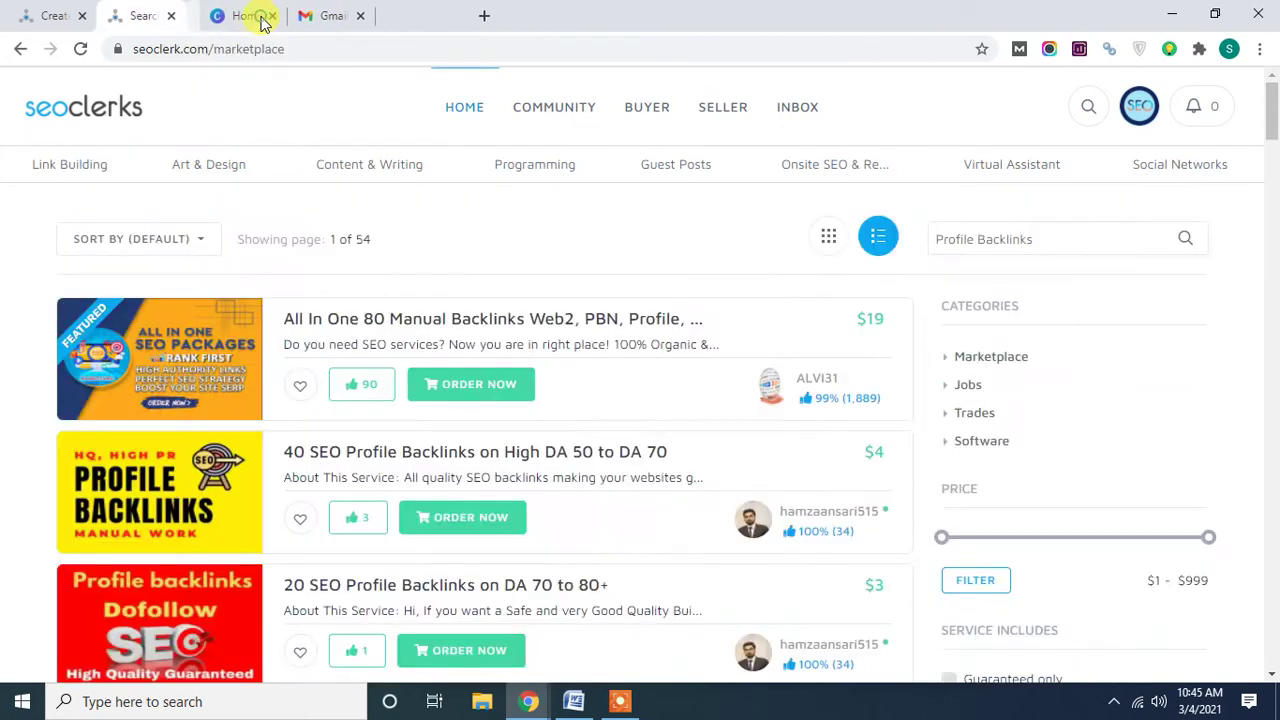
click(172, 18)
click(347, 17)
click(259, 16)
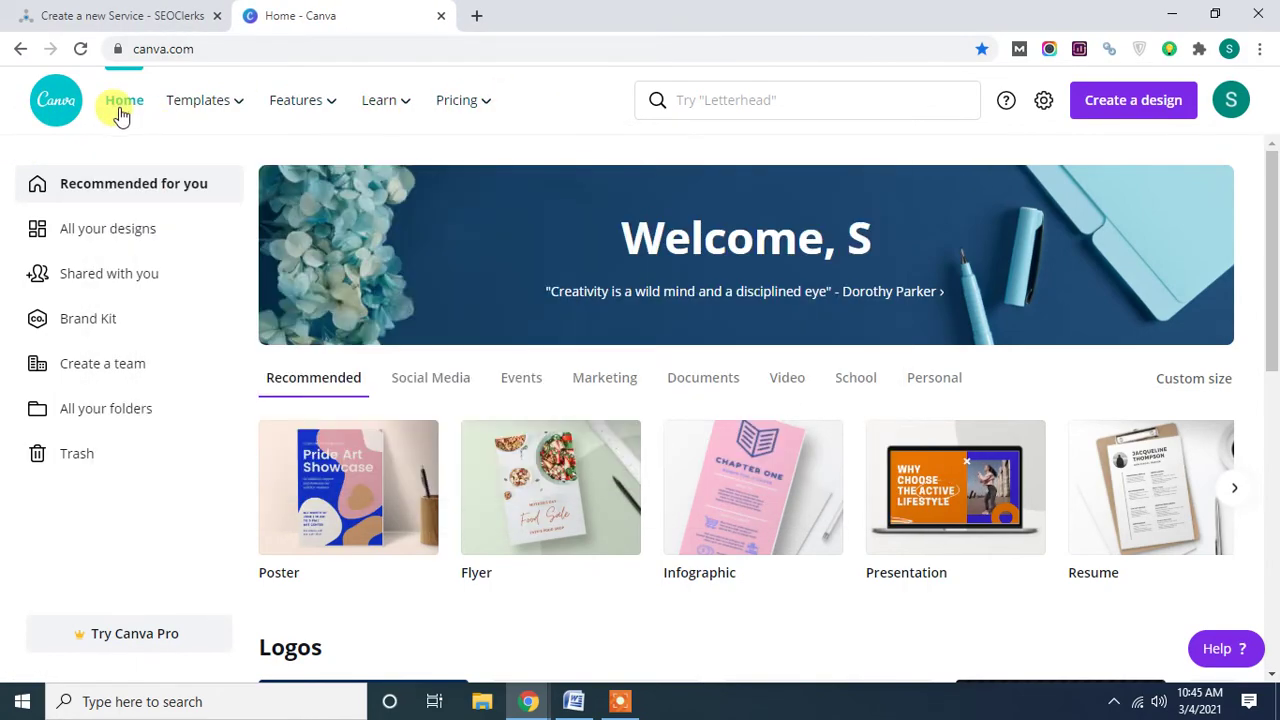
click(120, 110)
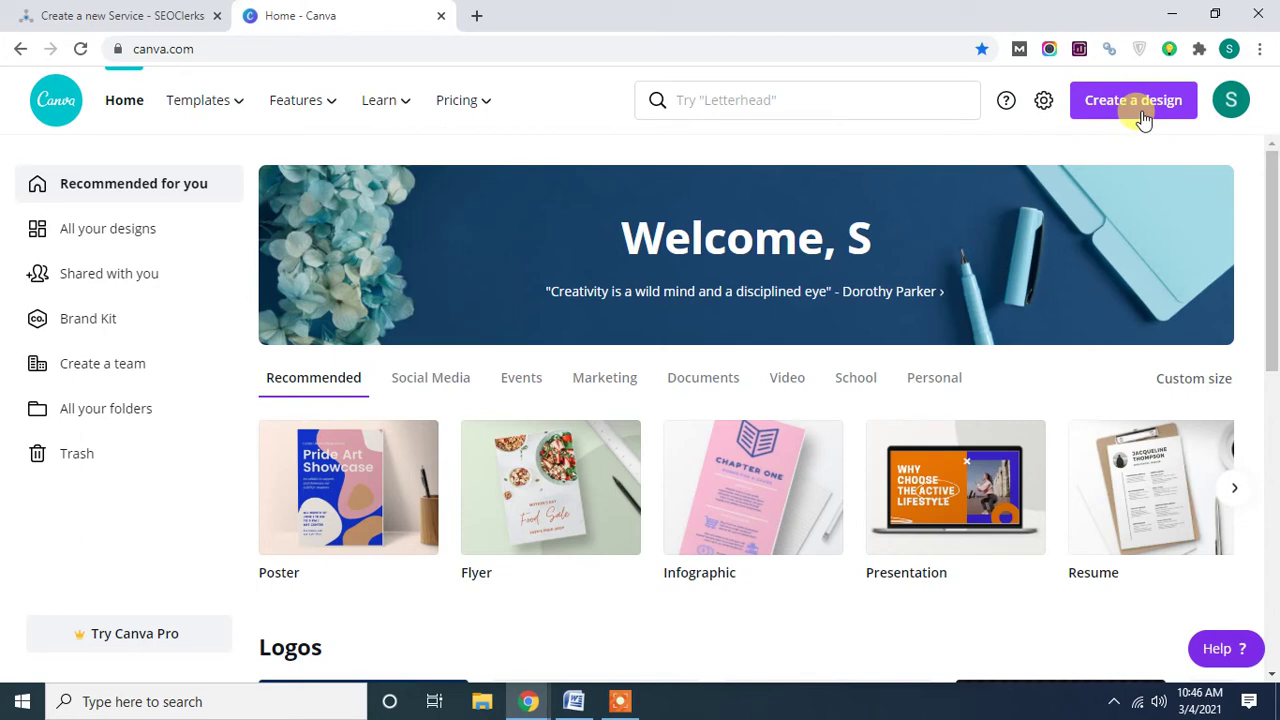
Create a custom-size design with width 1170 and height 225 px.
click(1143, 119)
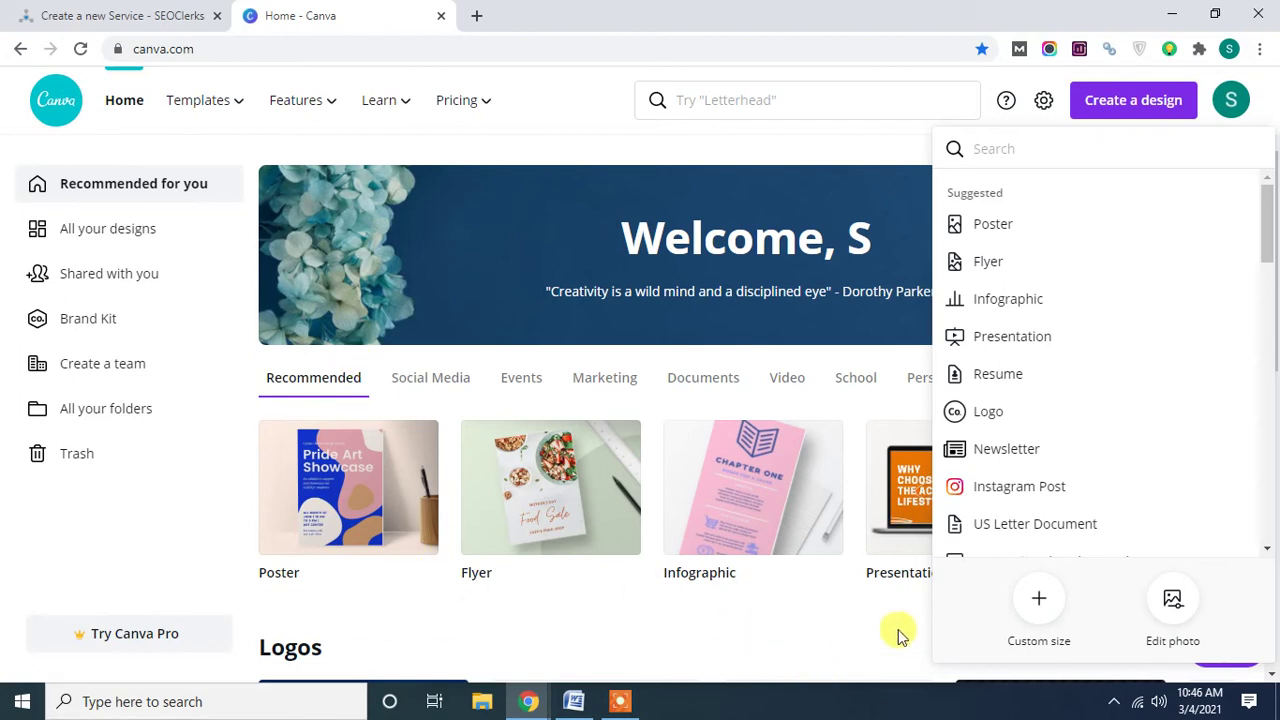
click(1039, 601)
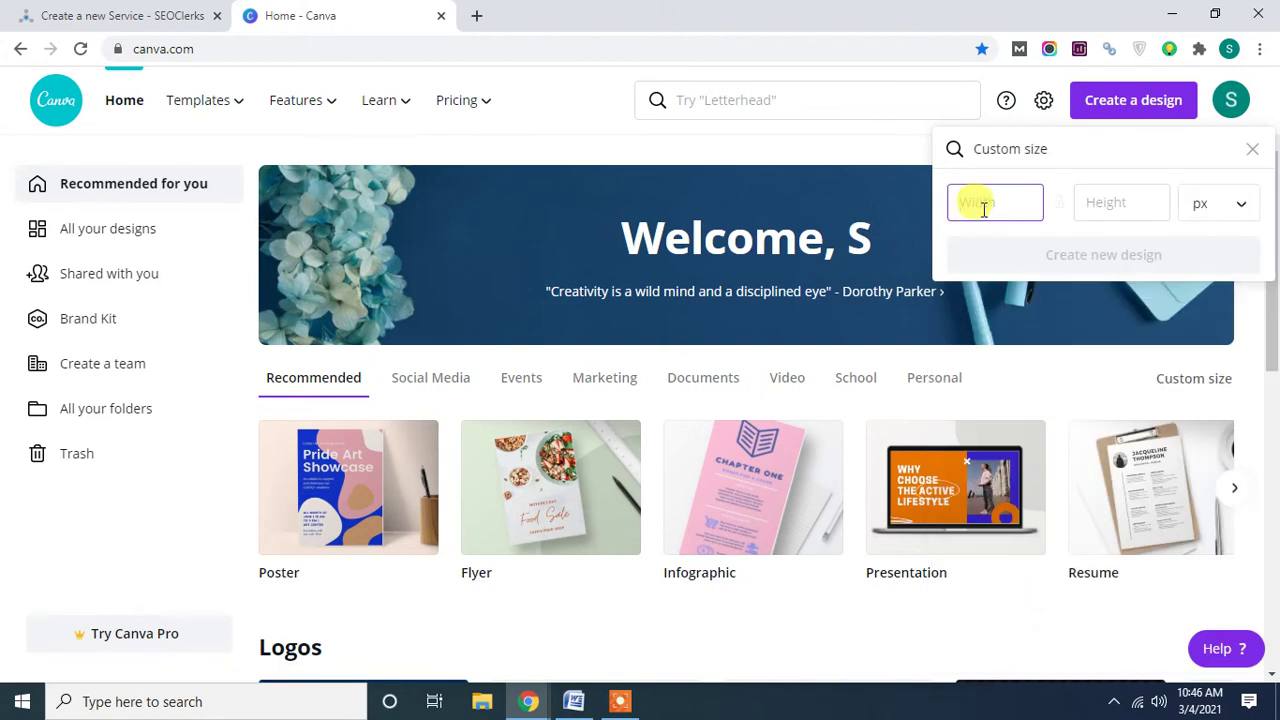
click(1097, 201)
click(984, 204)
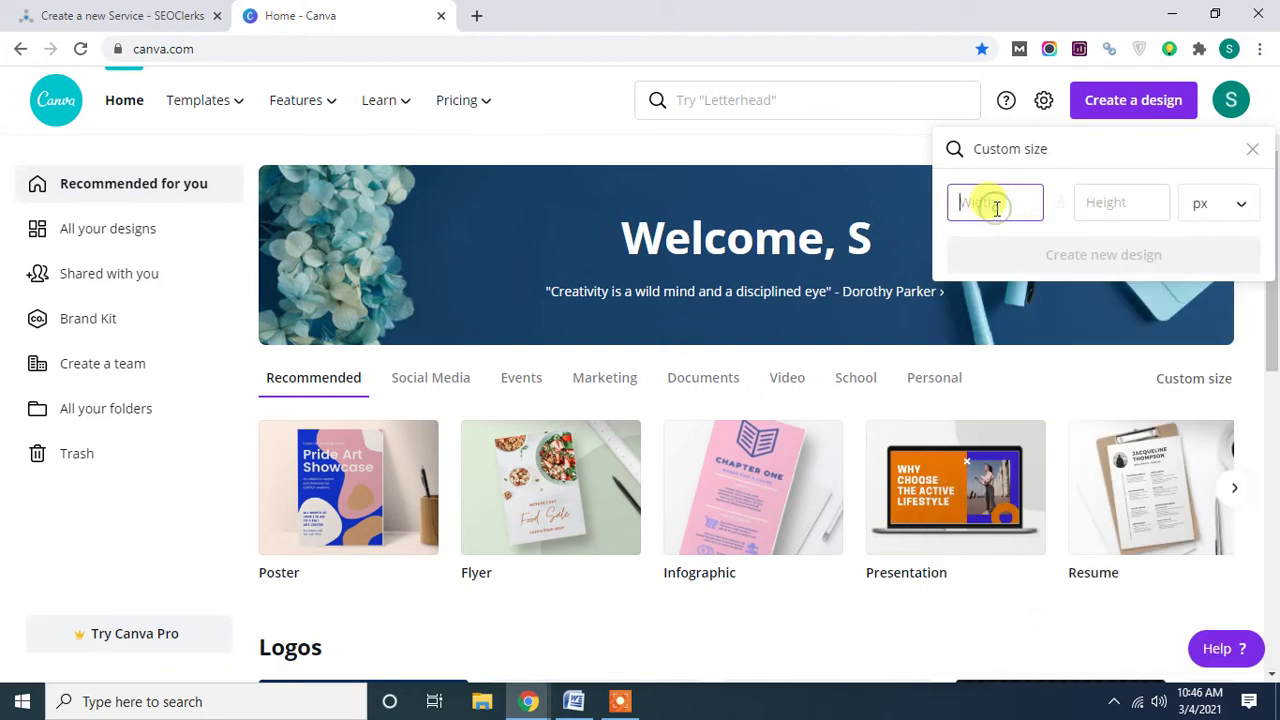
text(1170)
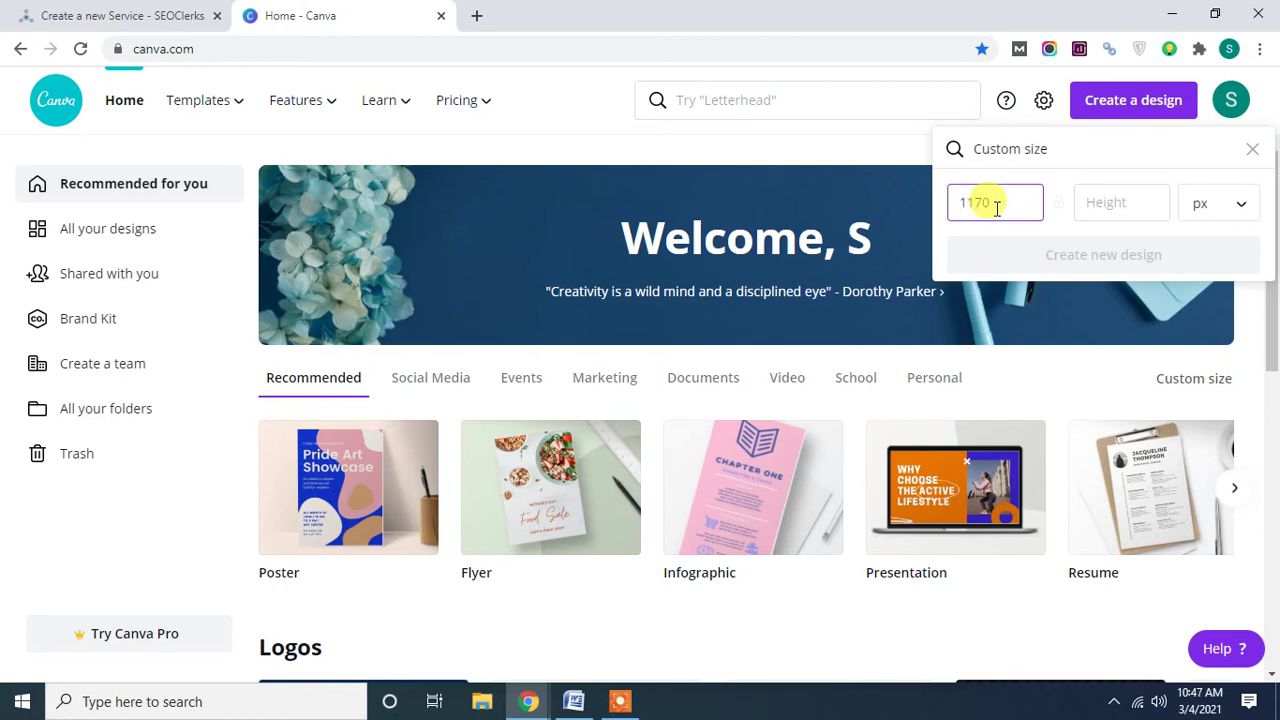
click(1136, 206)
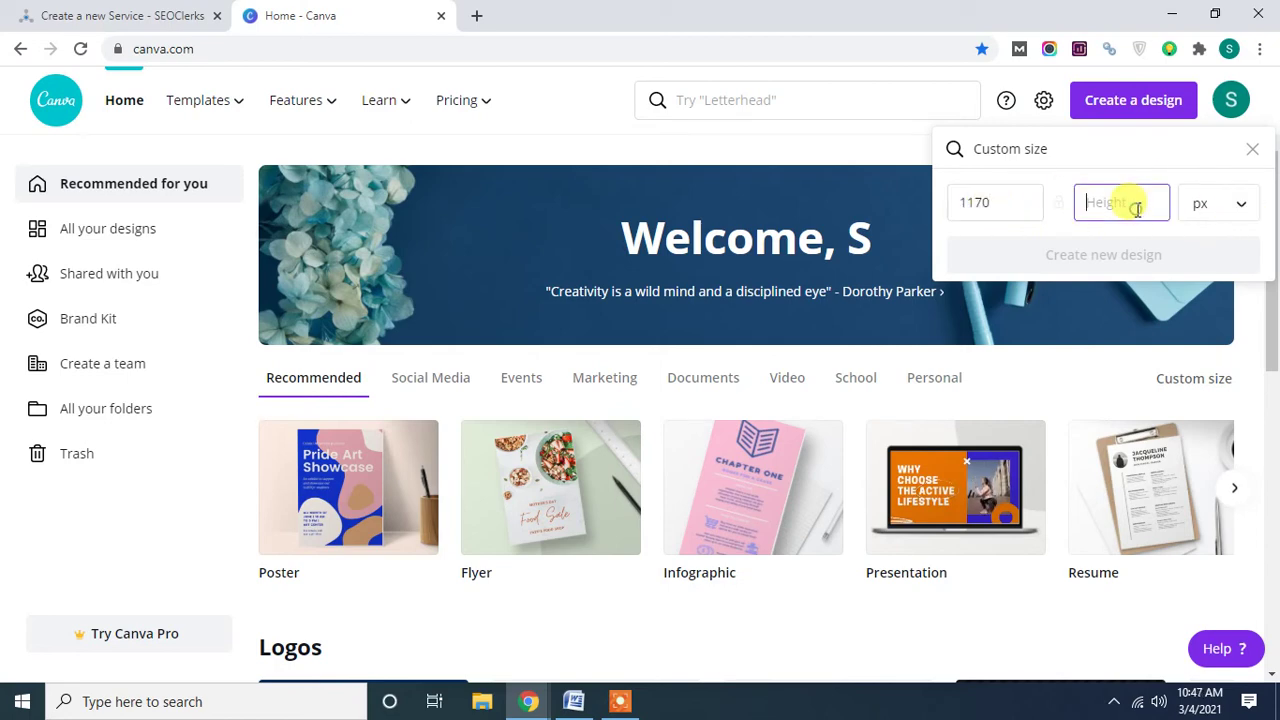
text(22)
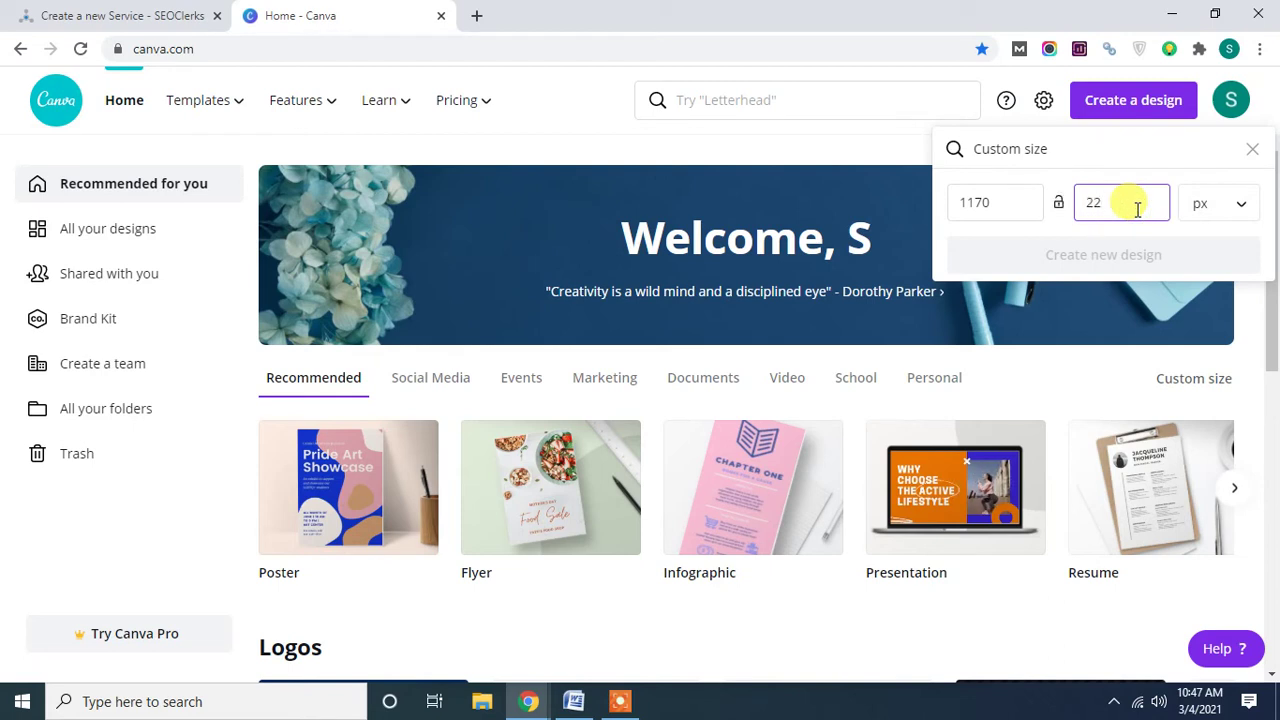
text(5)
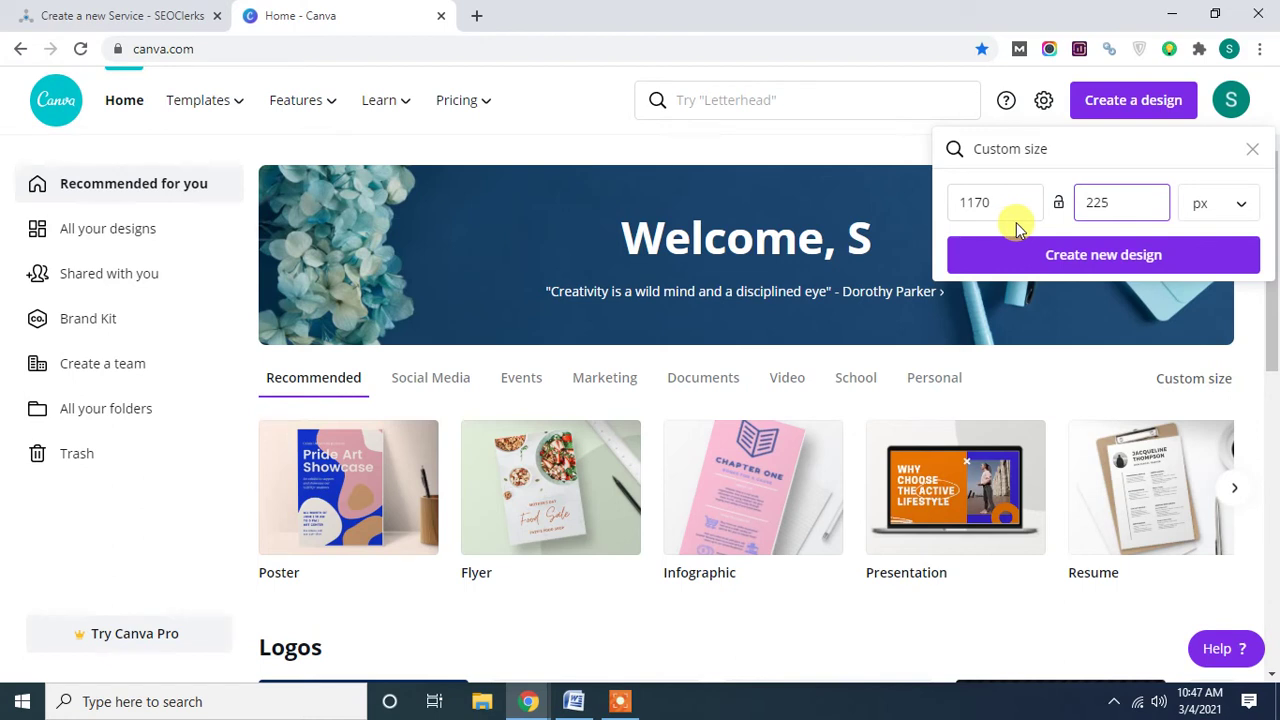
click(1073, 262)
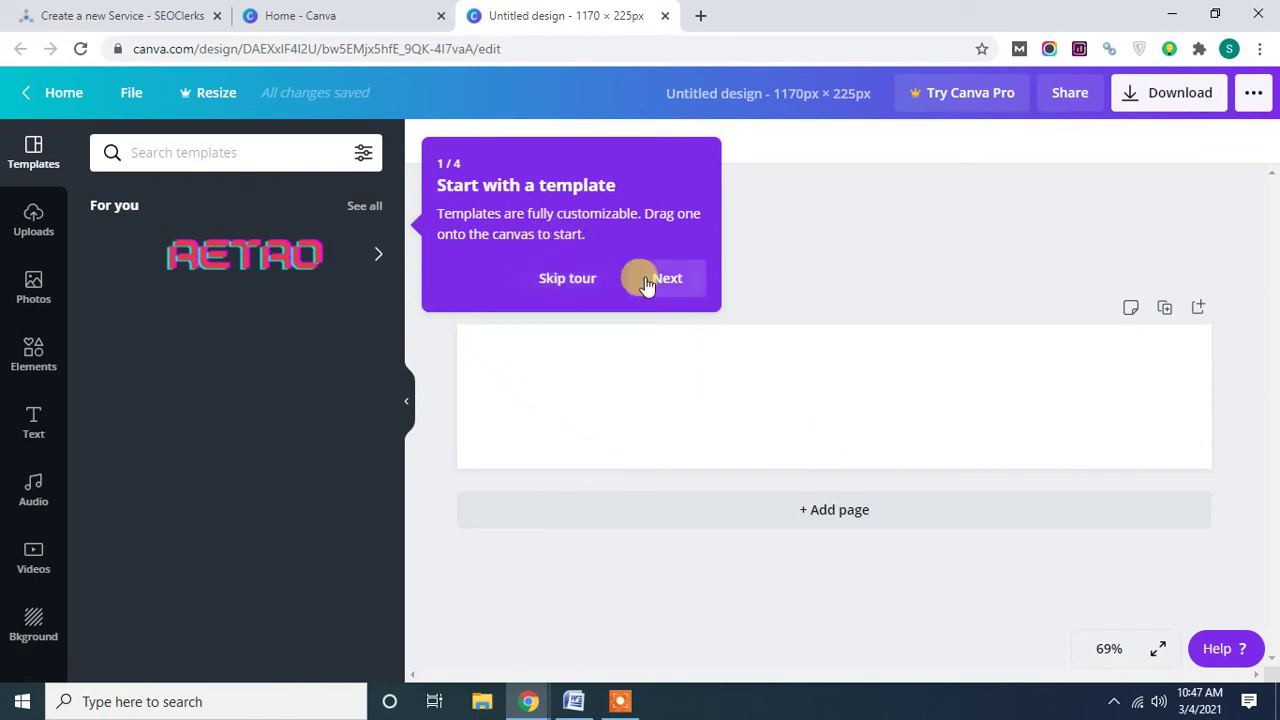
Skip the tour, trial red, lilac, purple and yellow-green backgrounds, then apply the dark teal background.
click(574, 285)
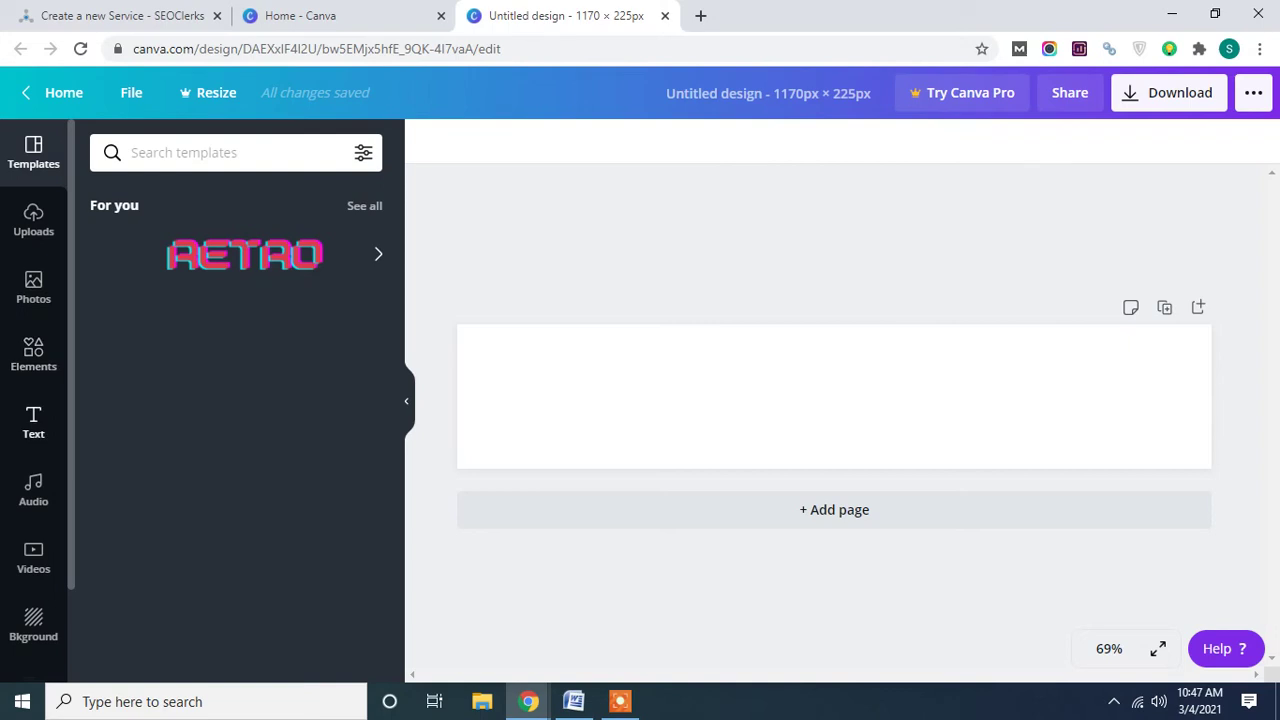
scroll(40, 520, down, 1)
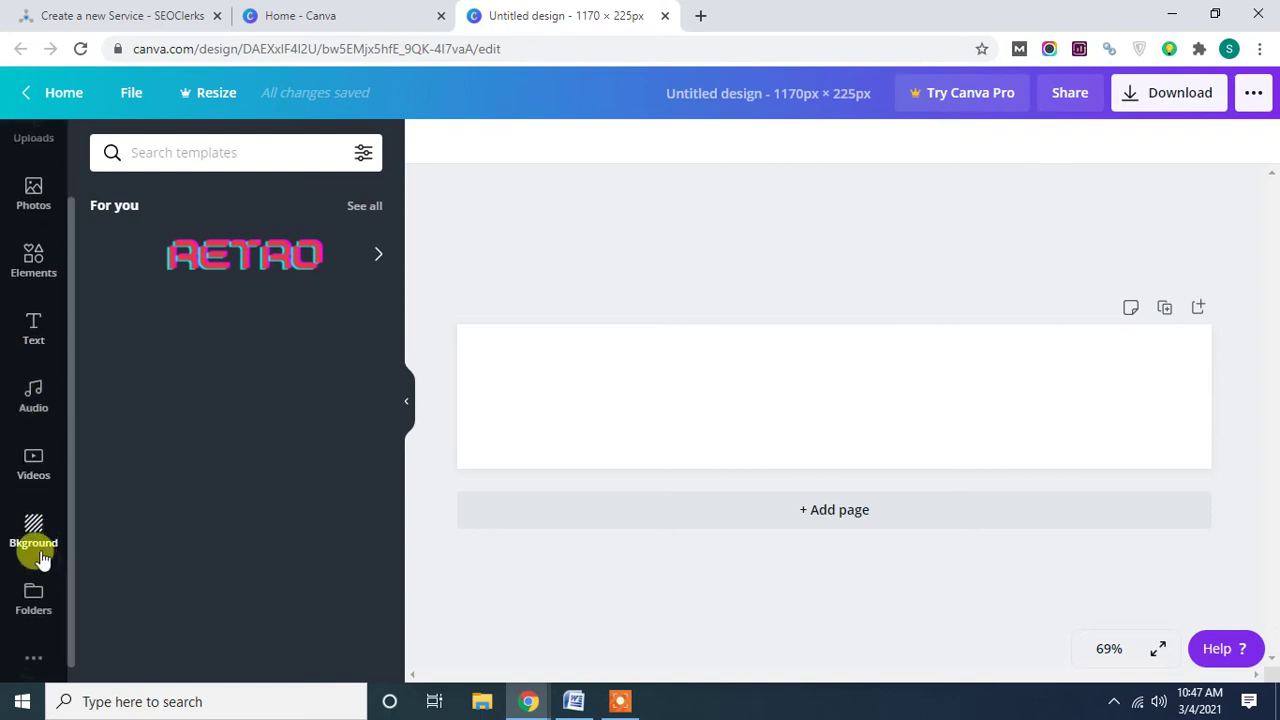
click(35, 557)
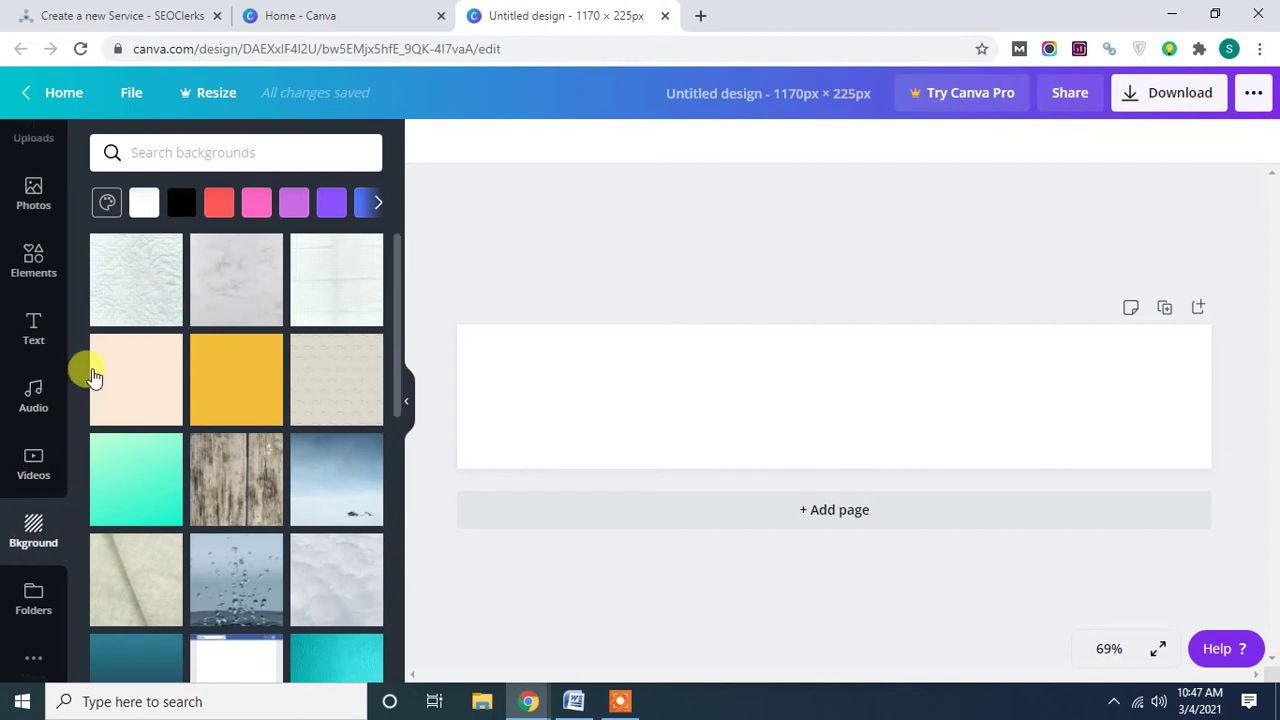
click(224, 210)
click(281, 210)
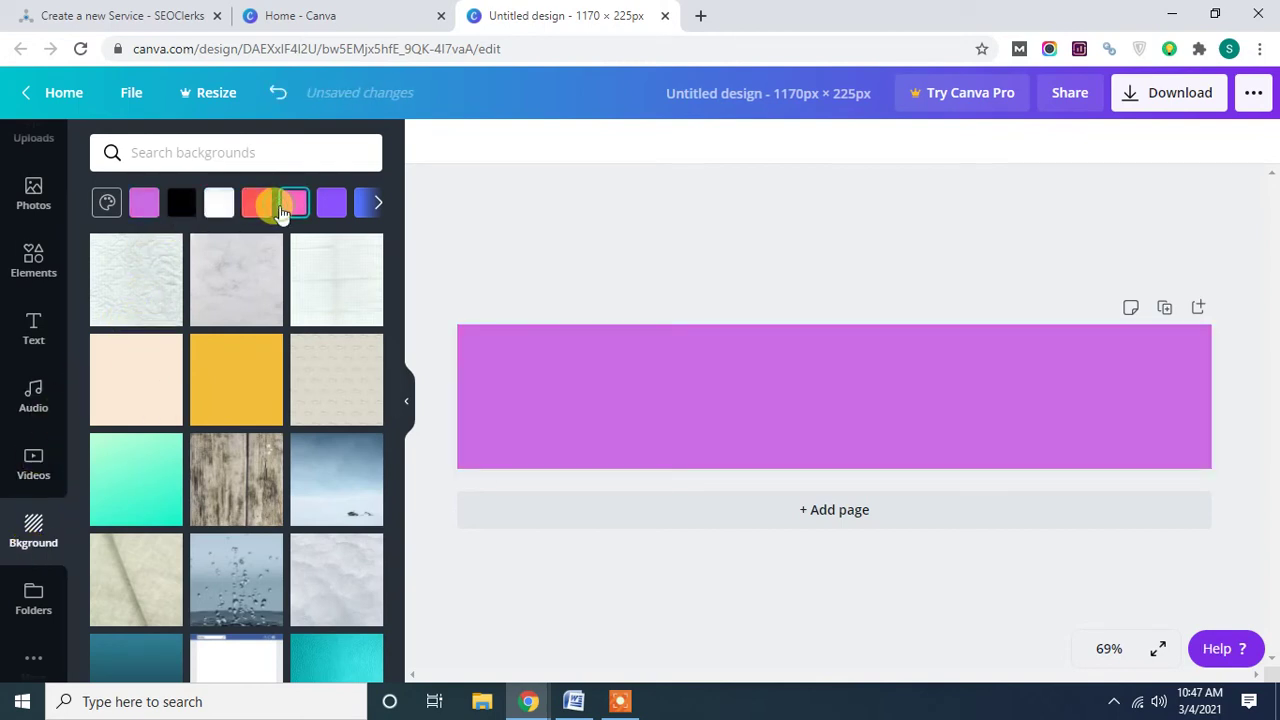
click(325, 207)
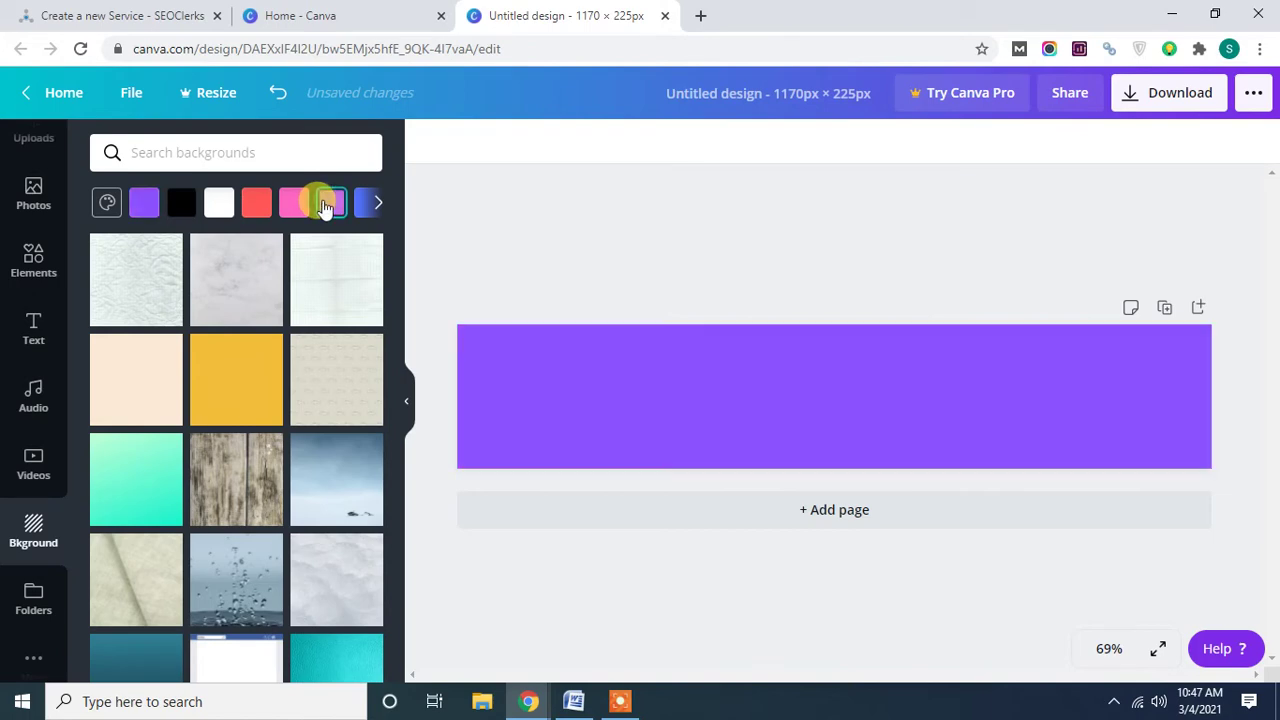
click(377, 204)
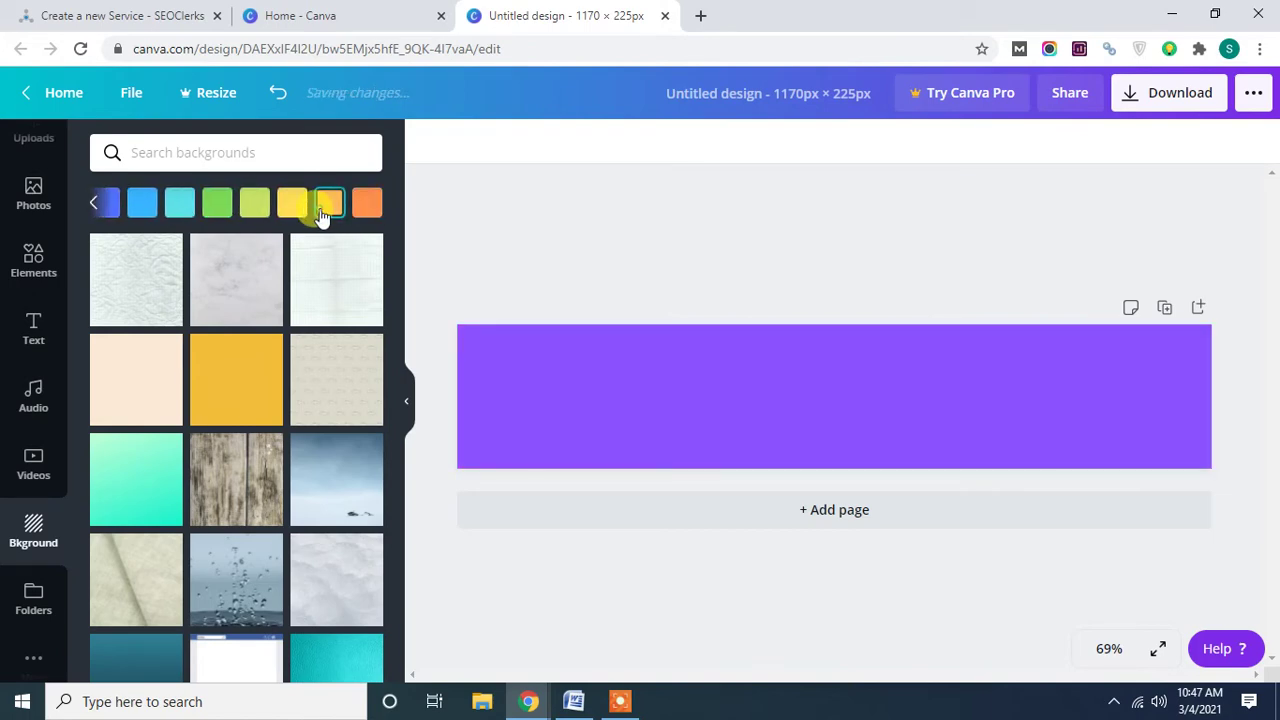
click(291, 210)
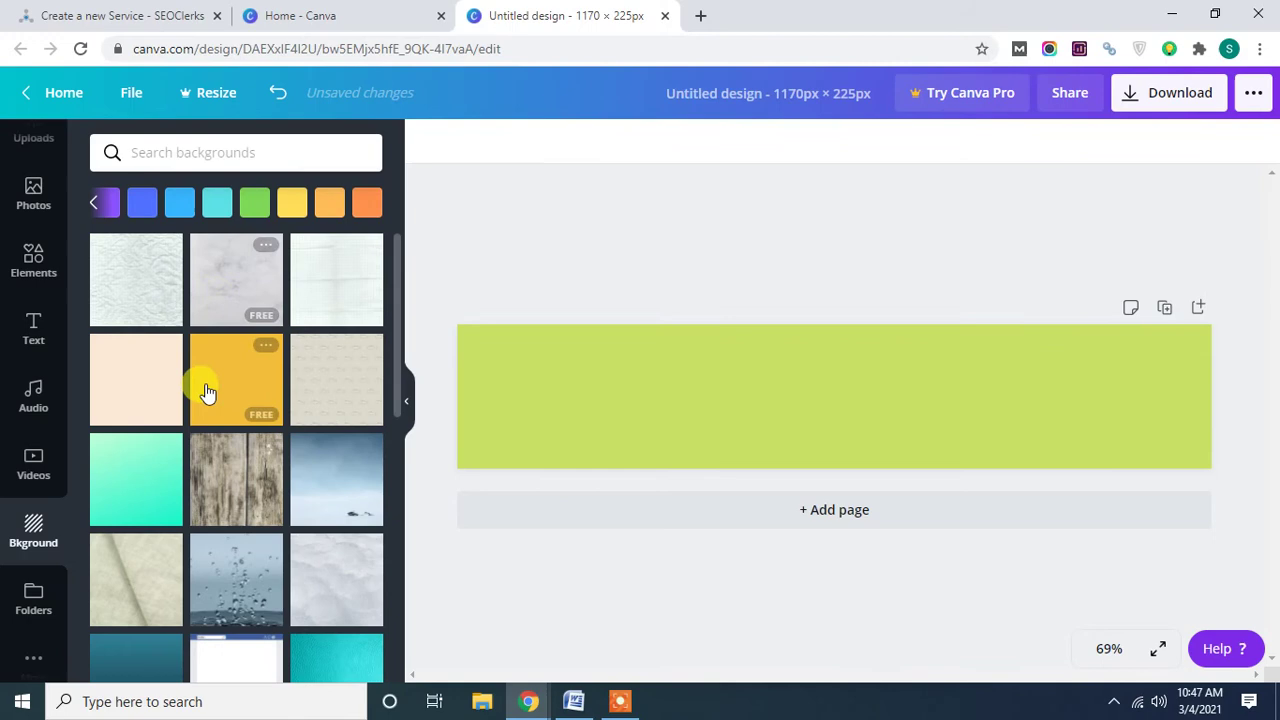
scroll(188, 437, down, 1)
scroll(194, 438, down, 2)
click(147, 413)
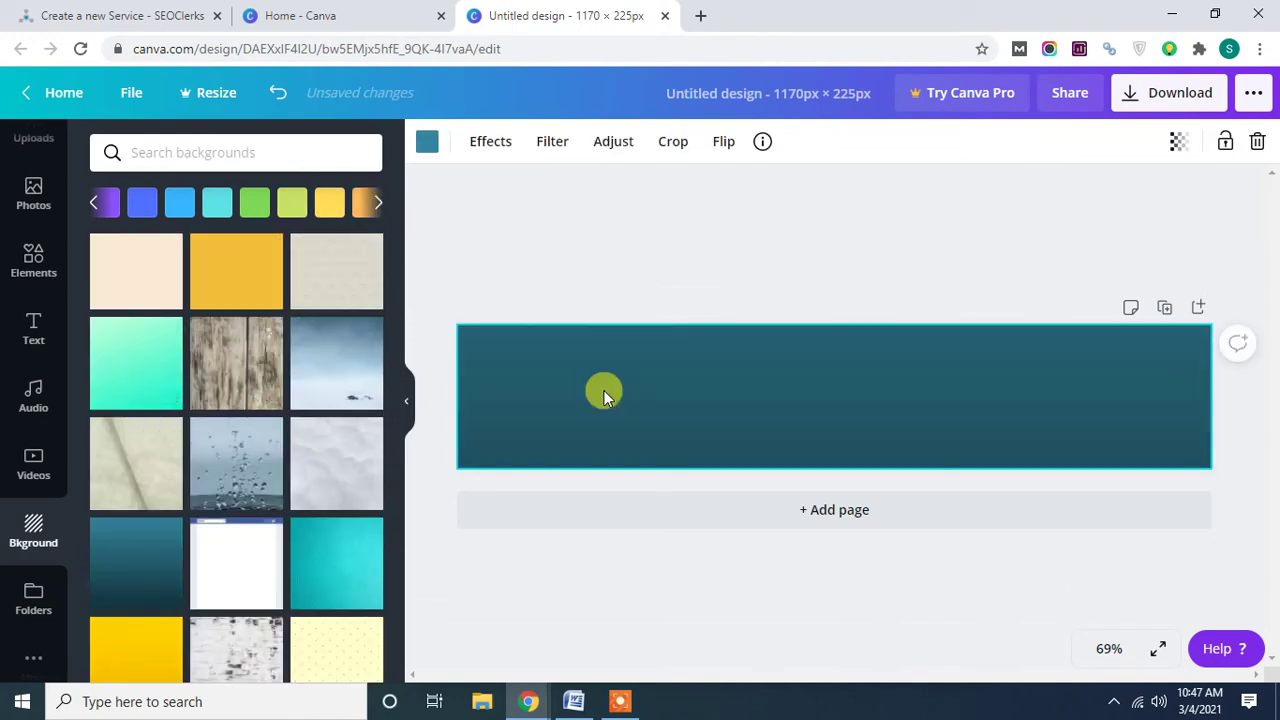
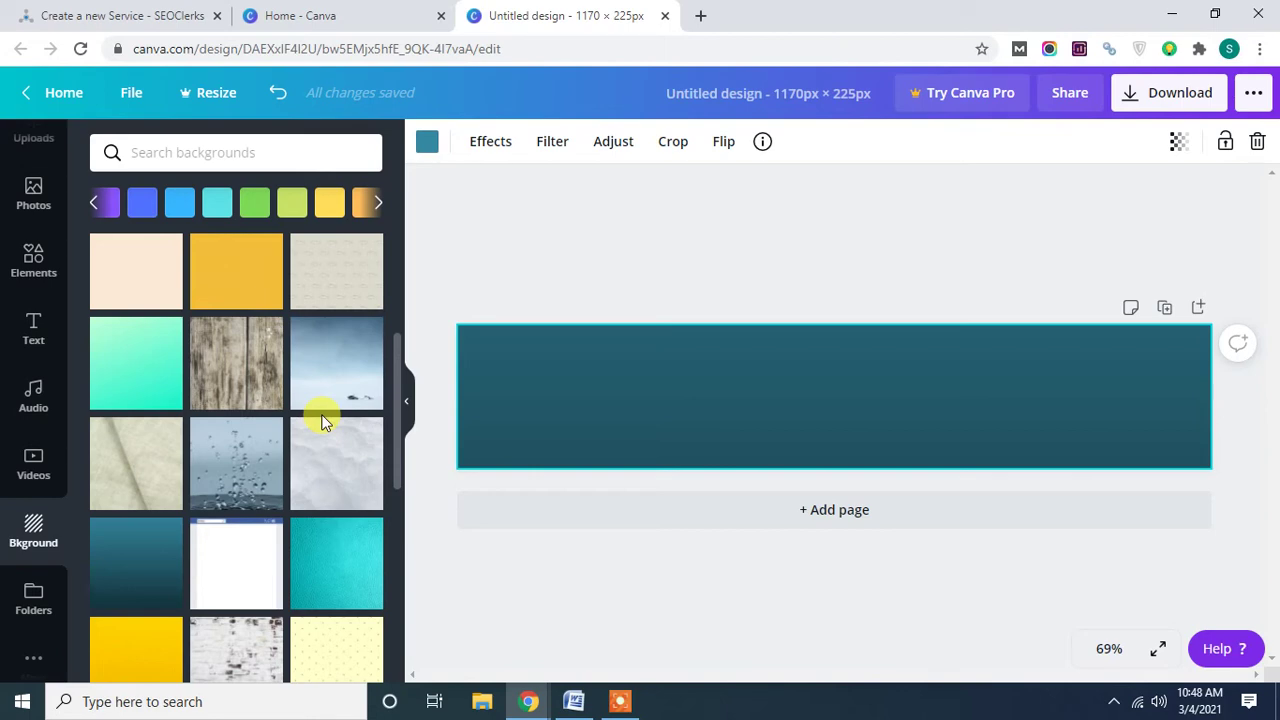
Replace the teal background with a yellow texture, then green, and finally plain yellow-green.
scroll(214, 506, down, 2)
click(163, 505)
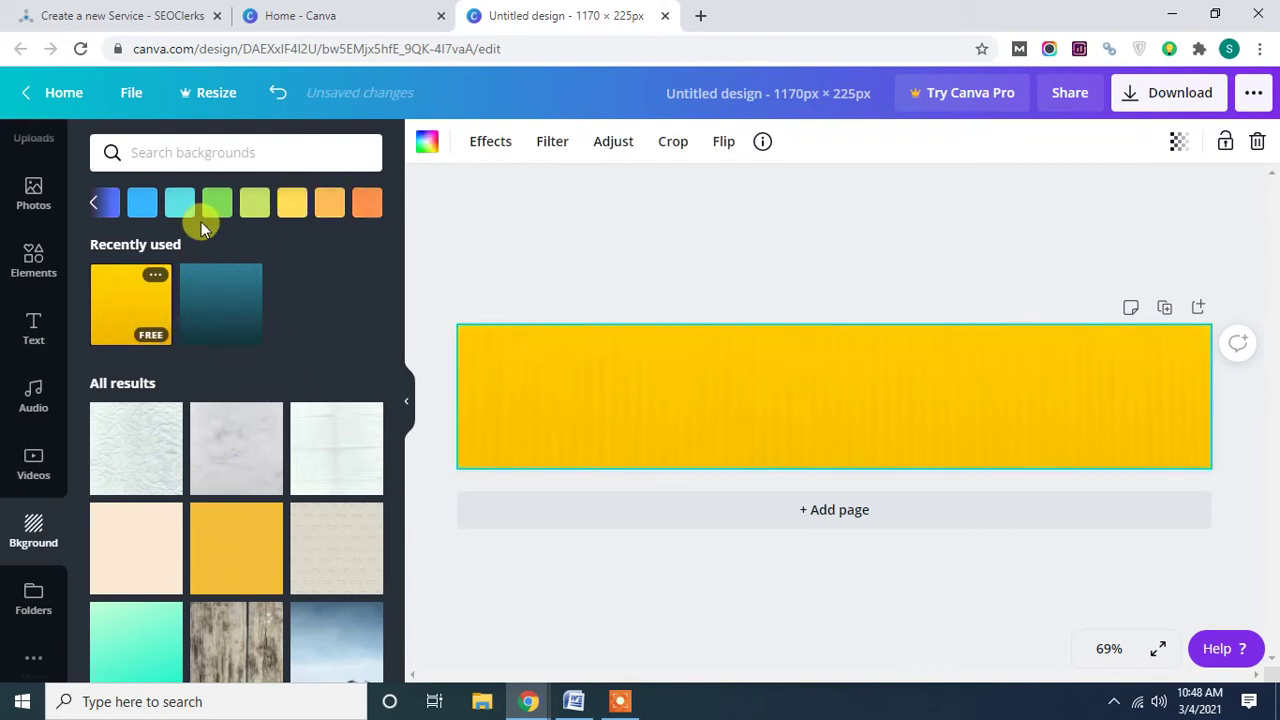
click(228, 205)
click(250, 208)
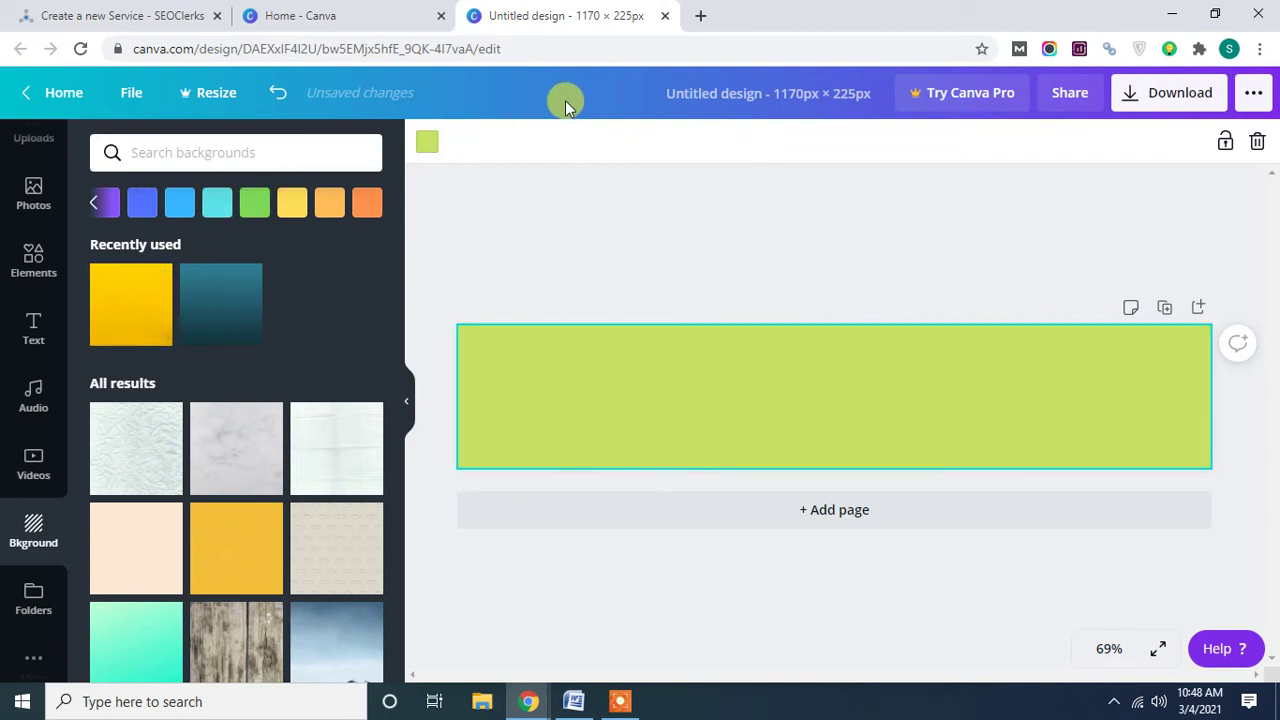
Search Google for 'color style' in a new tab.
click(697, 18)
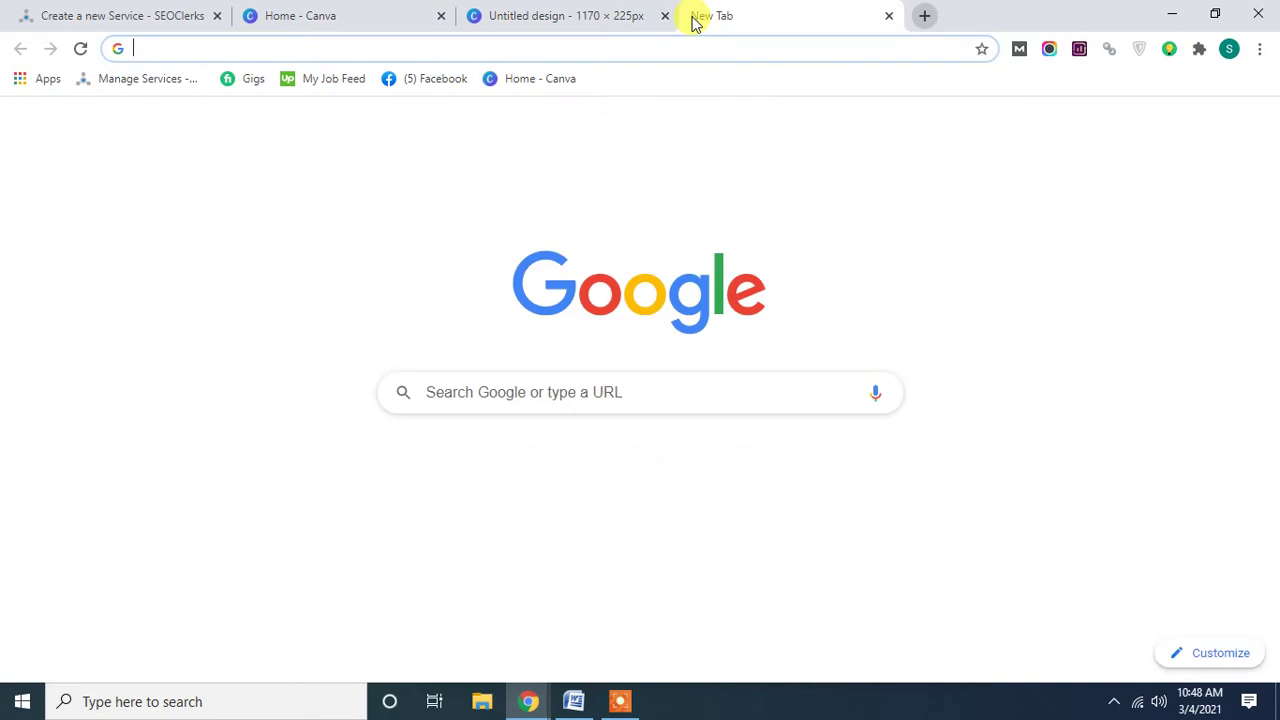
text(cjolo)
key(BackSpace)
key(BackSpace)
key(BackSpace)
key(BackSpace)
key(BackSpace)
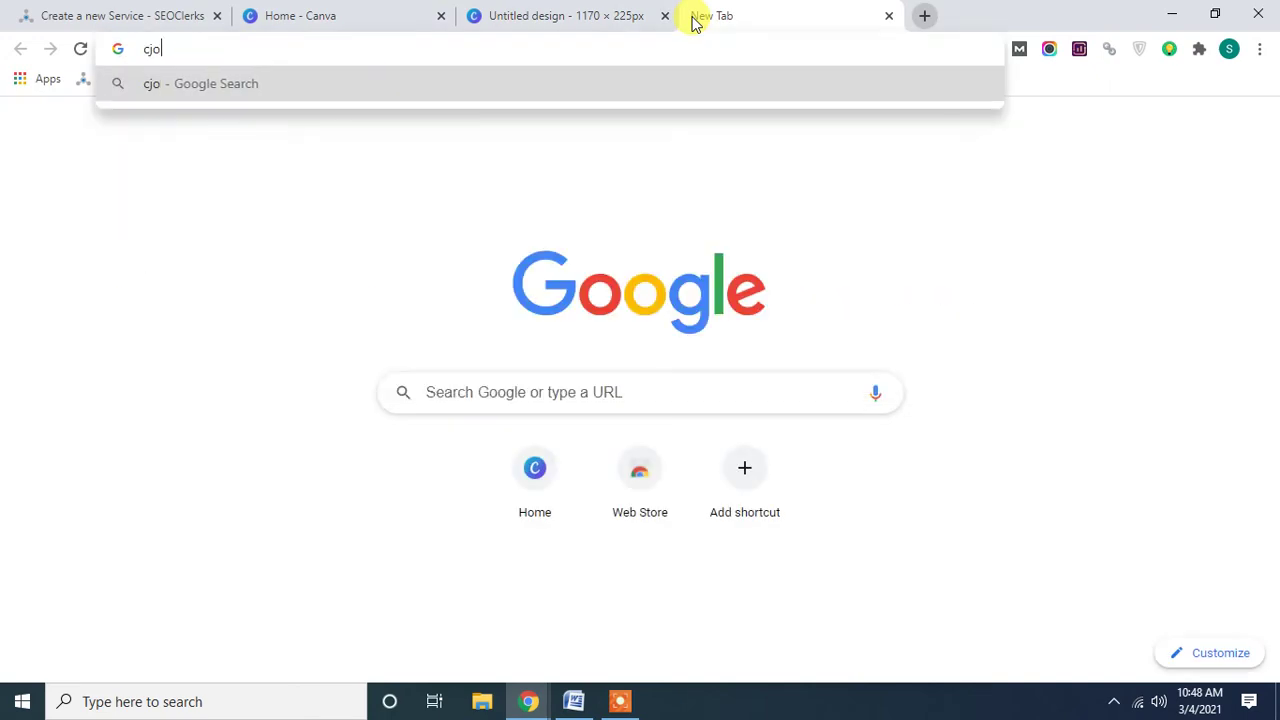
text(colo)
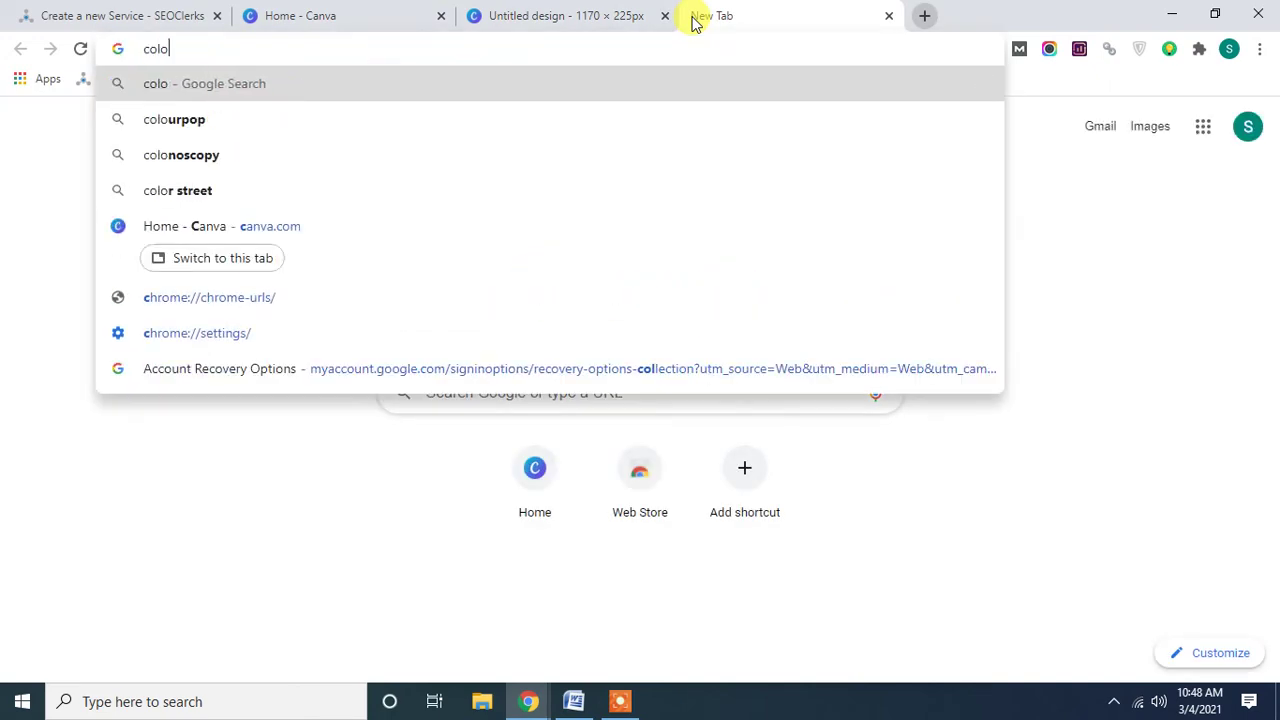
text(r s)
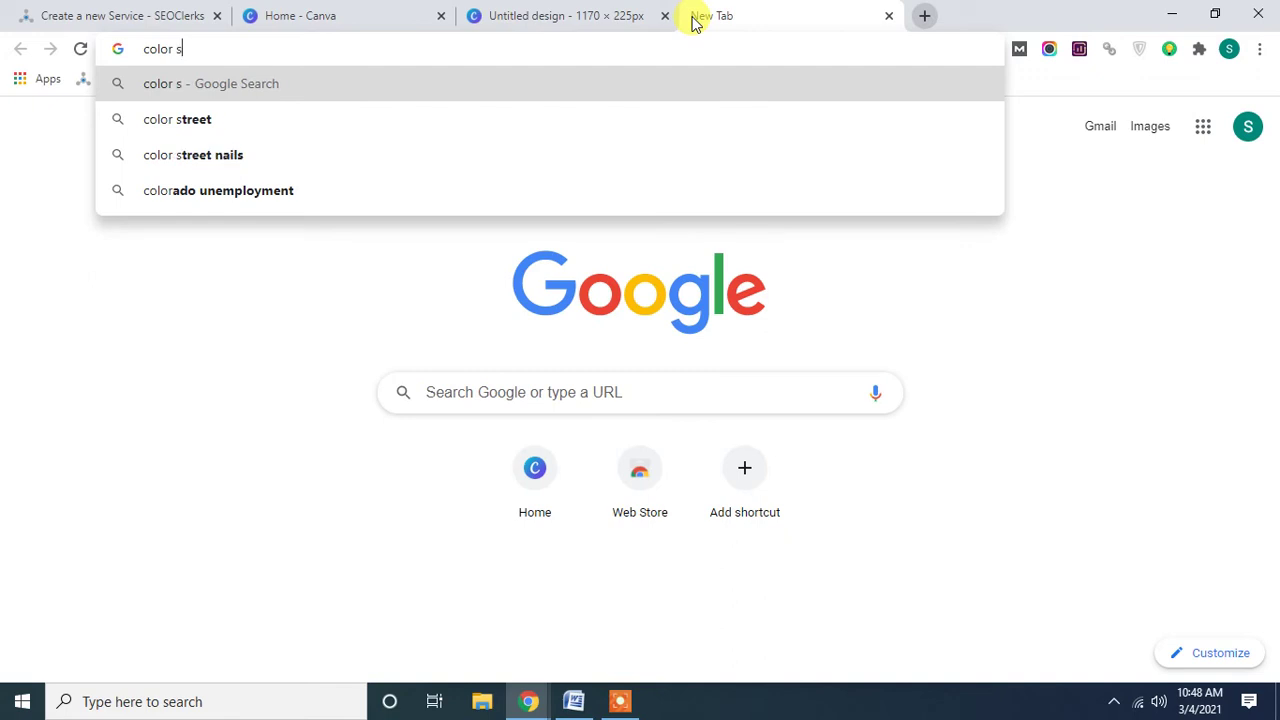
text(tyle)
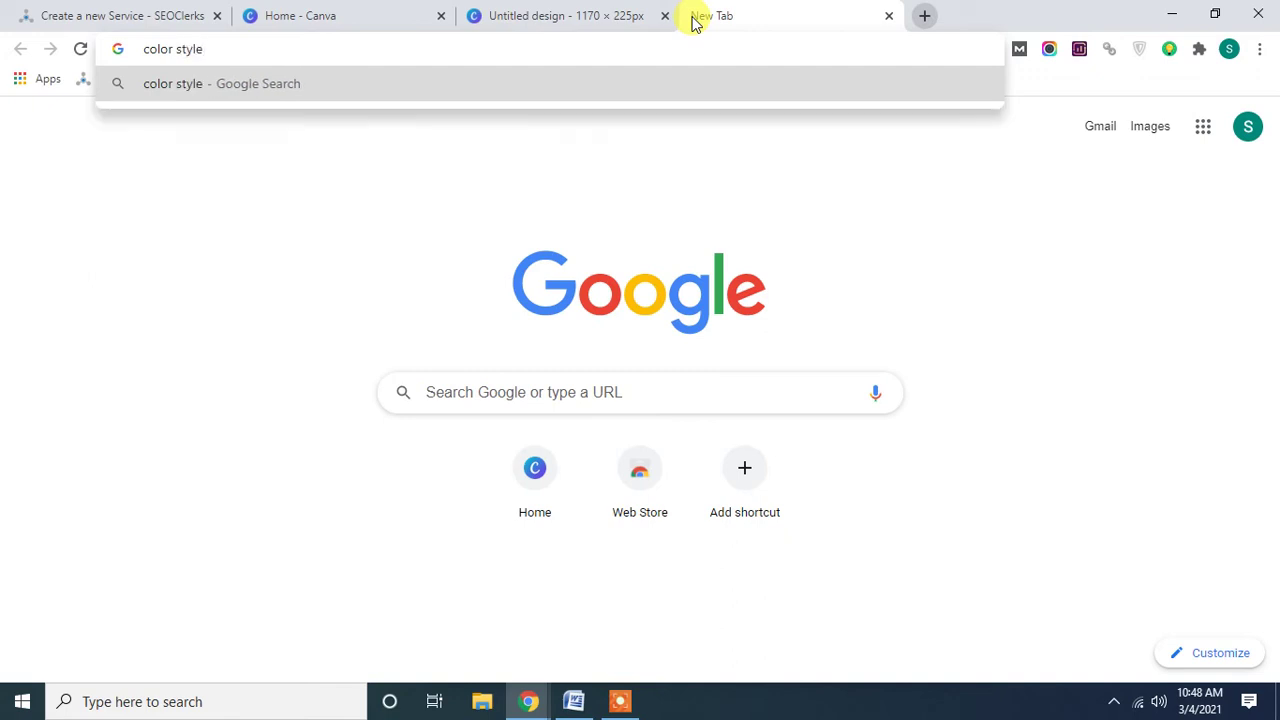
key(Return)
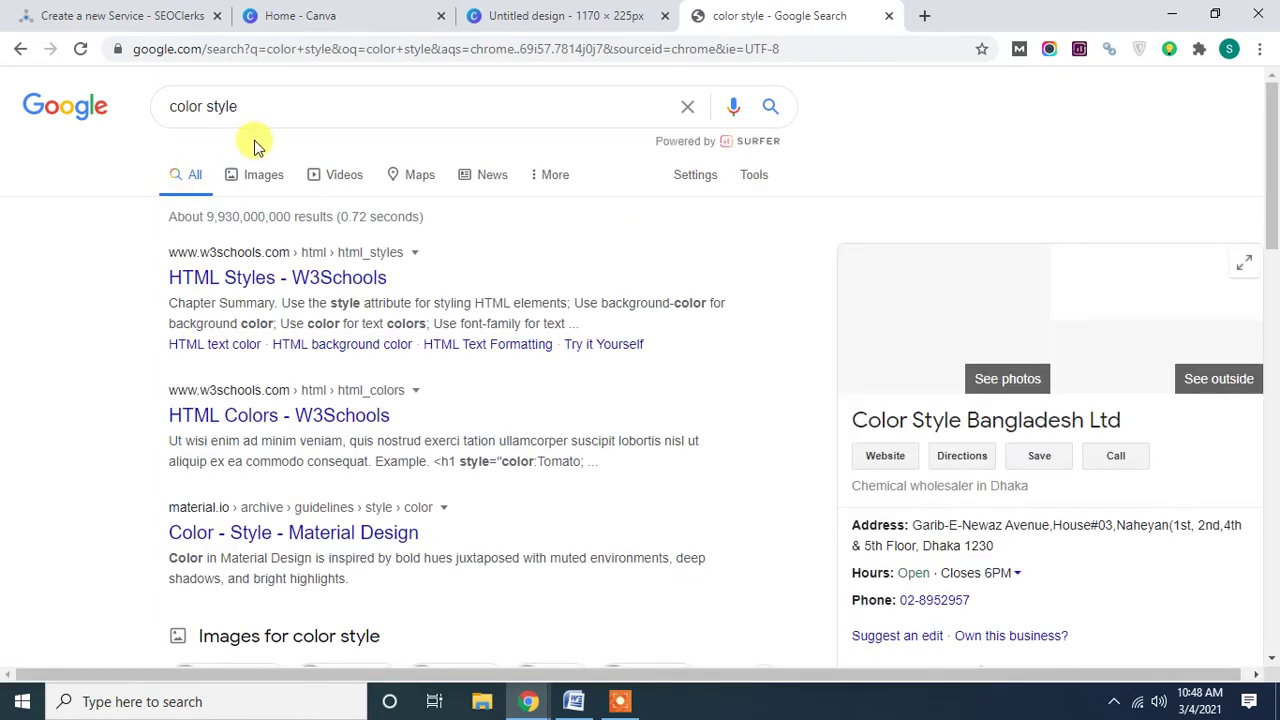
Browse the 'color style' image results, then trim the query back toward 'color'.
click(264, 178)
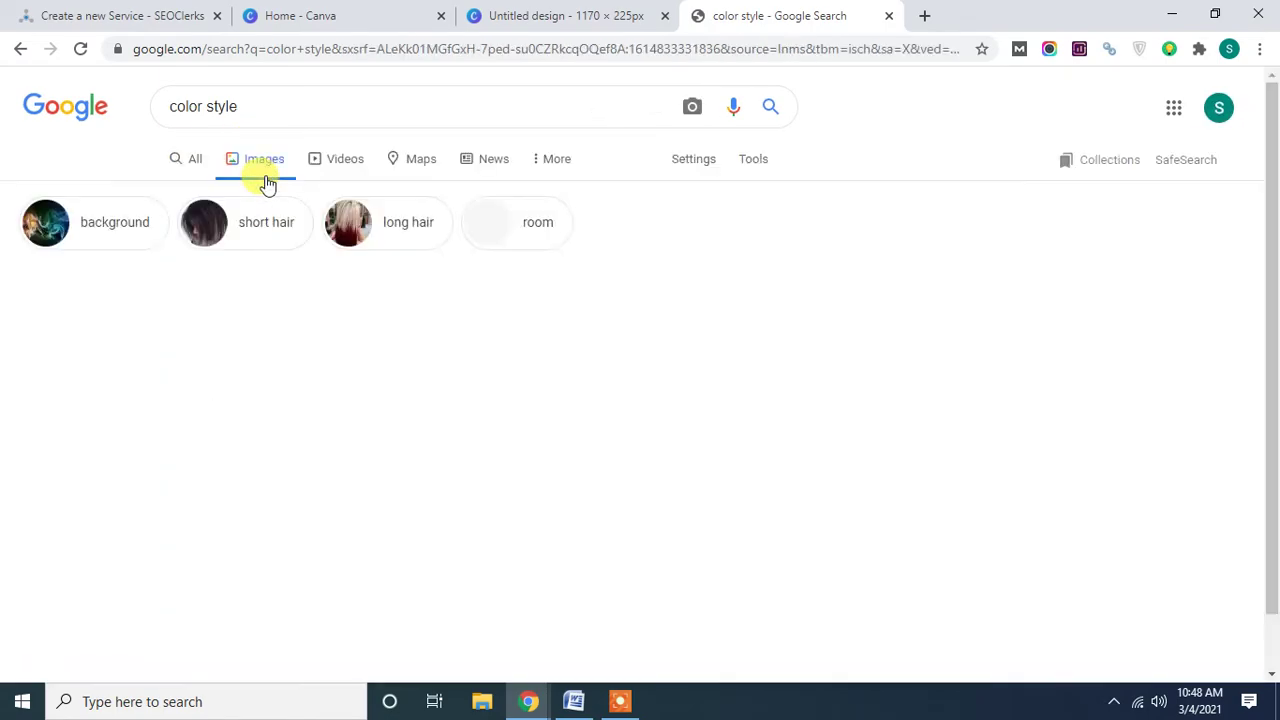
scroll(577, 390, down, 15)
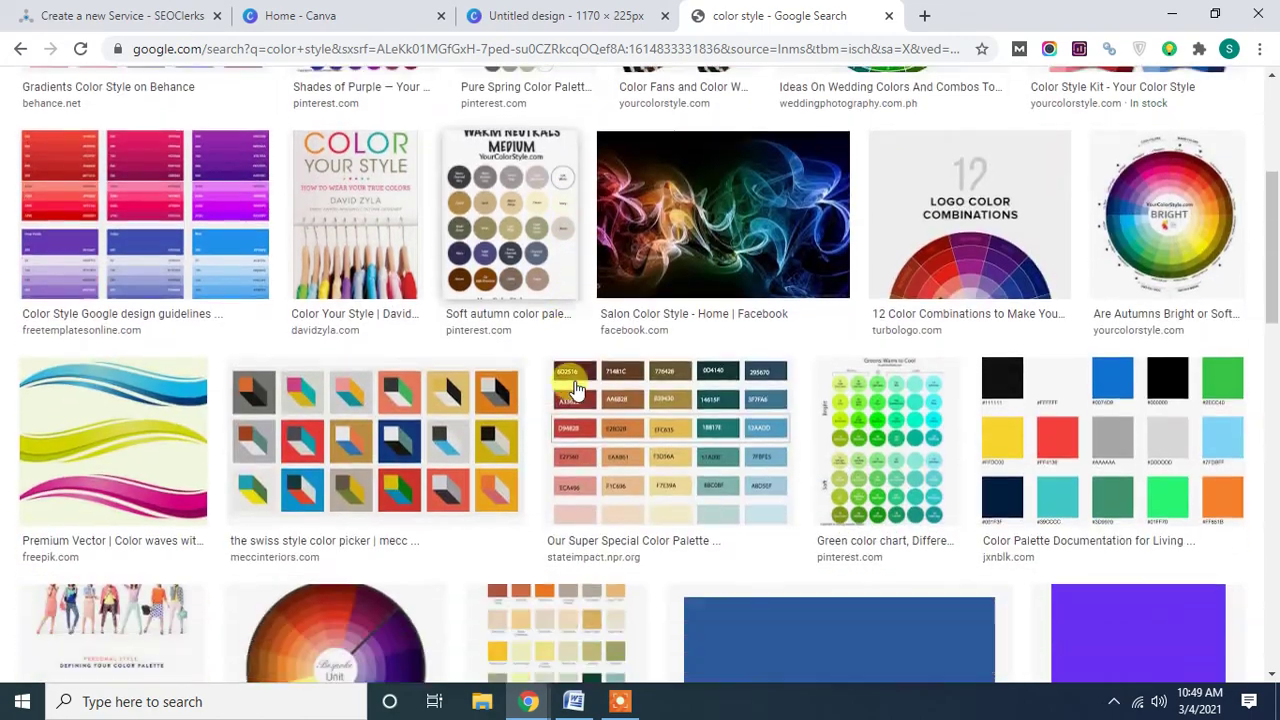
scroll(577, 390, down, 8)
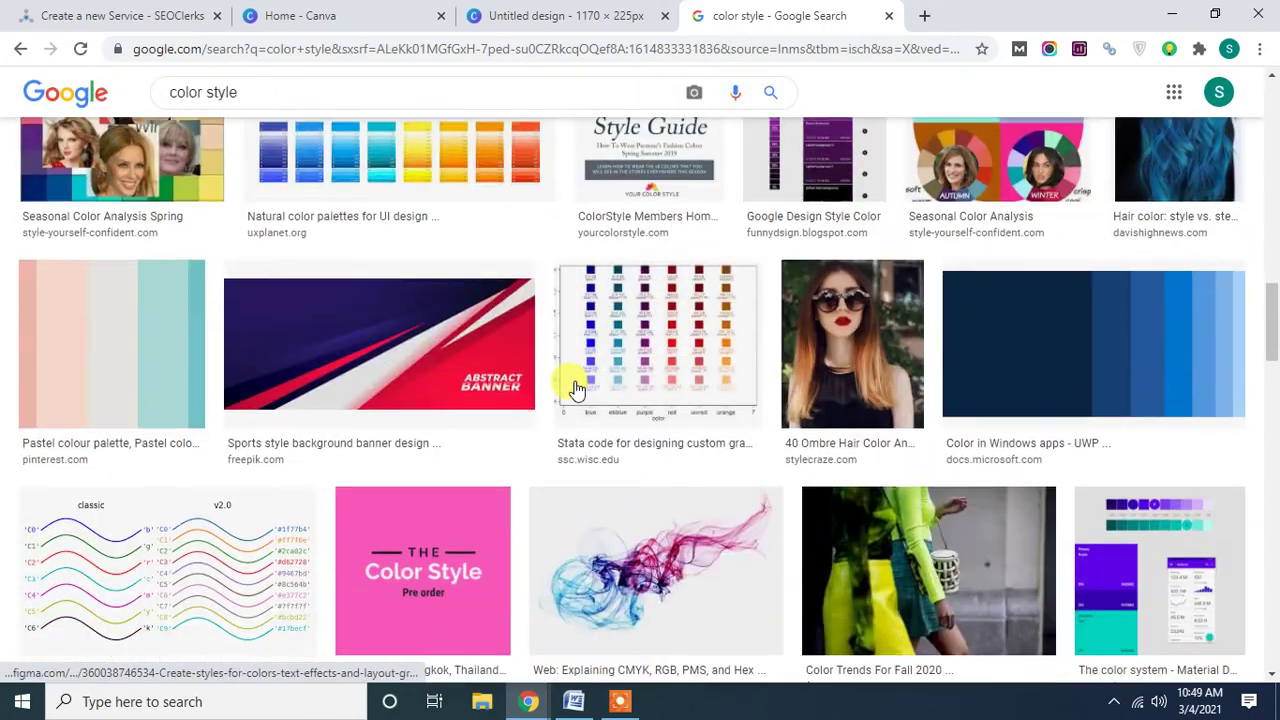
scroll(577, 390, up, 2)
scroll(577, 390, up, 5)
click(272, 88)
key(BackSpace)
key(BackSpace)
key(BackSpace)
key(BackSpace)
key(BackSpace)
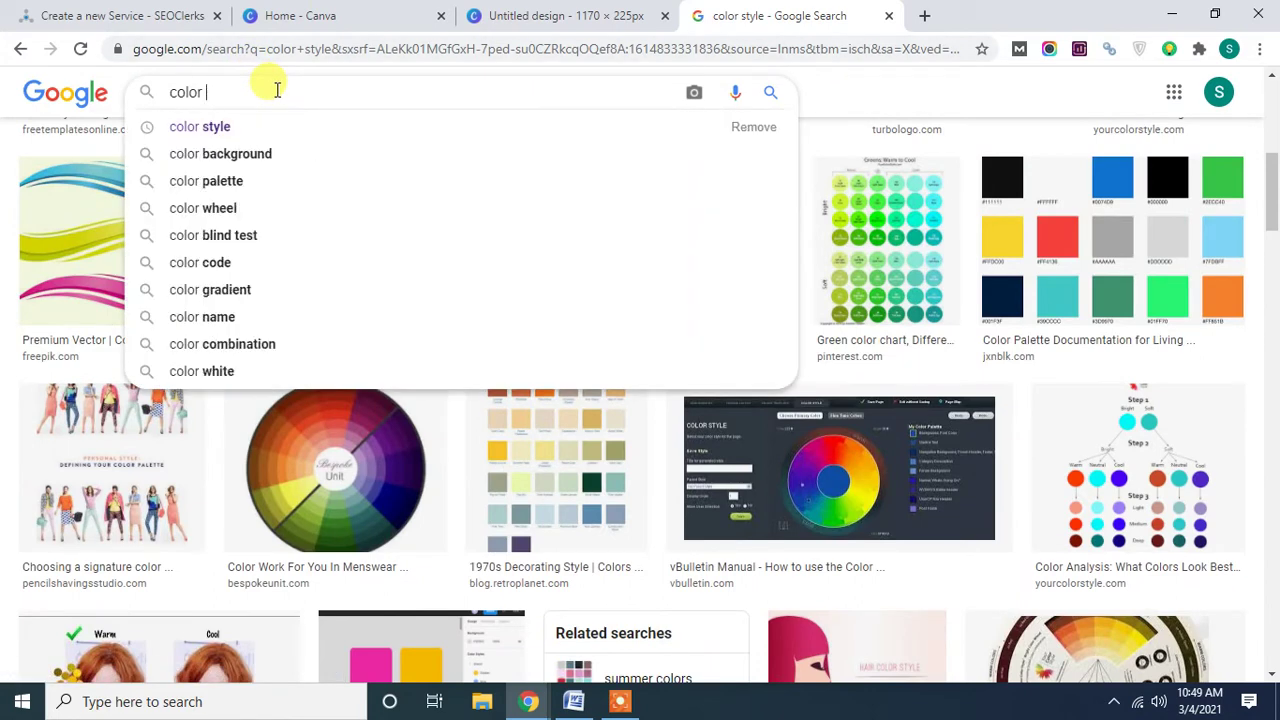
Search images for 'color background' and scroll to find an orange solid thumbnail.
click(243, 153)
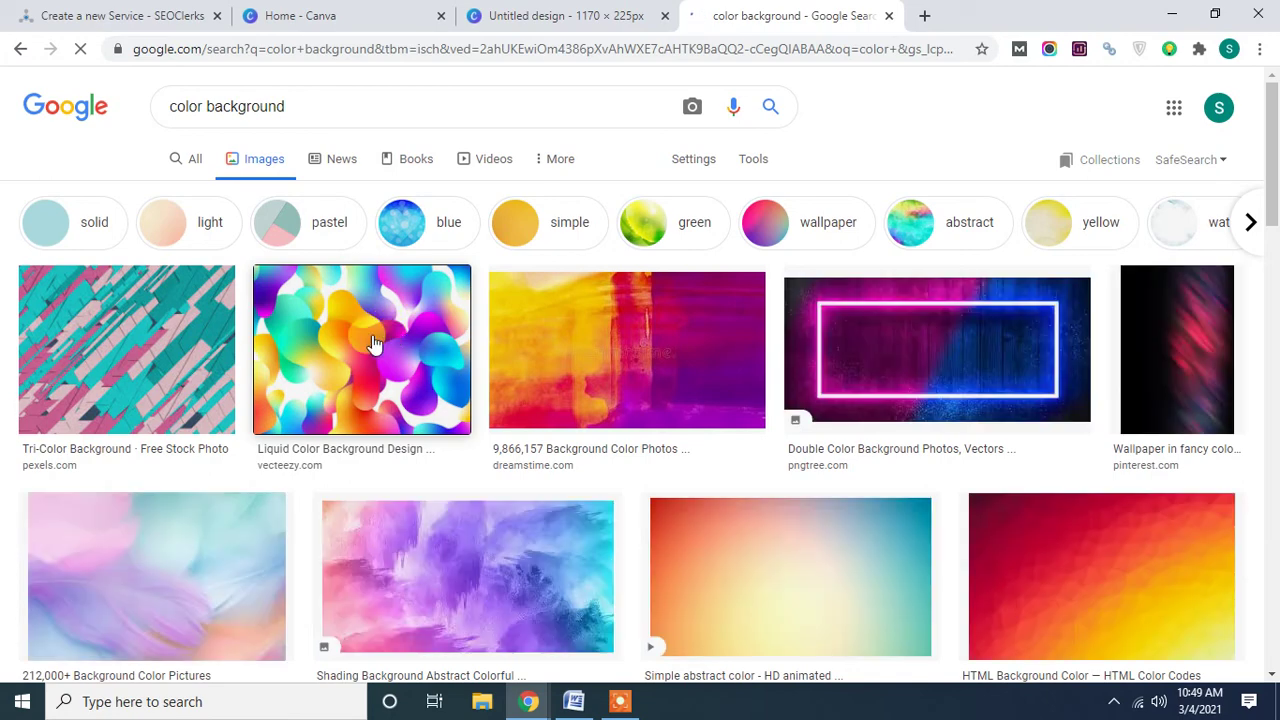
scroll(433, 343, down, 2)
scroll(433, 343, down, 2)
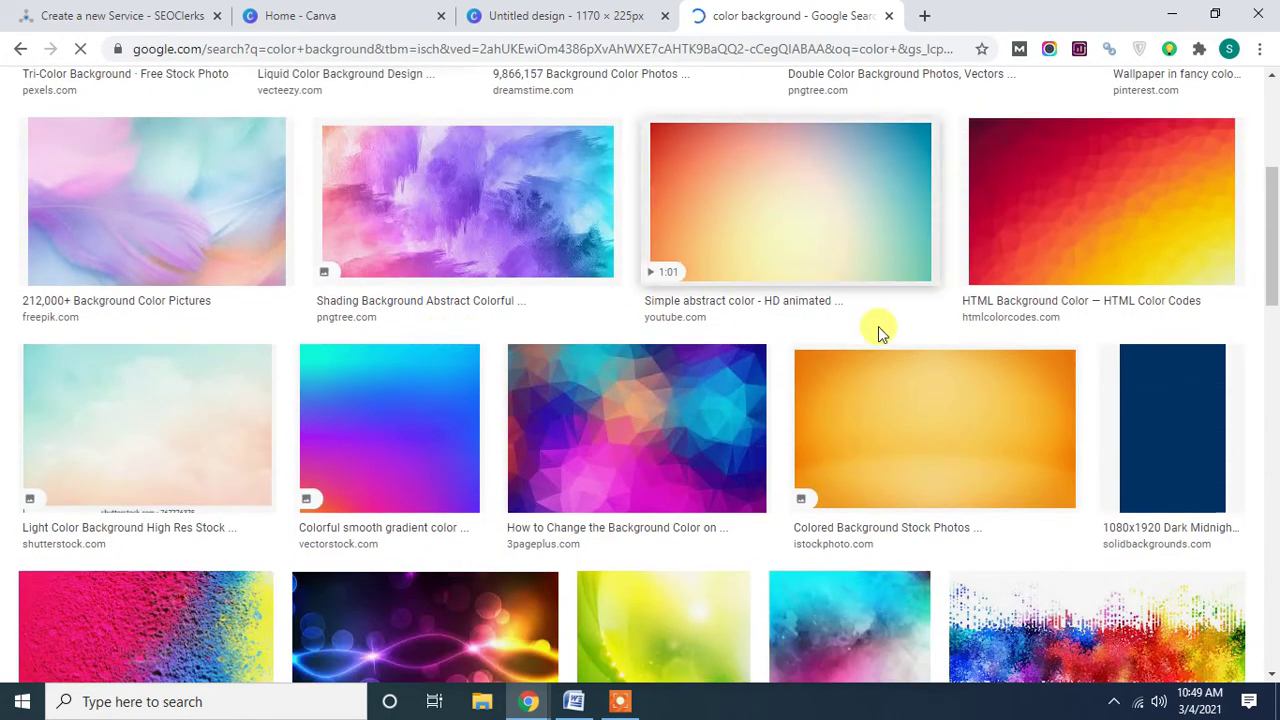
scroll(876, 330, down, 4)
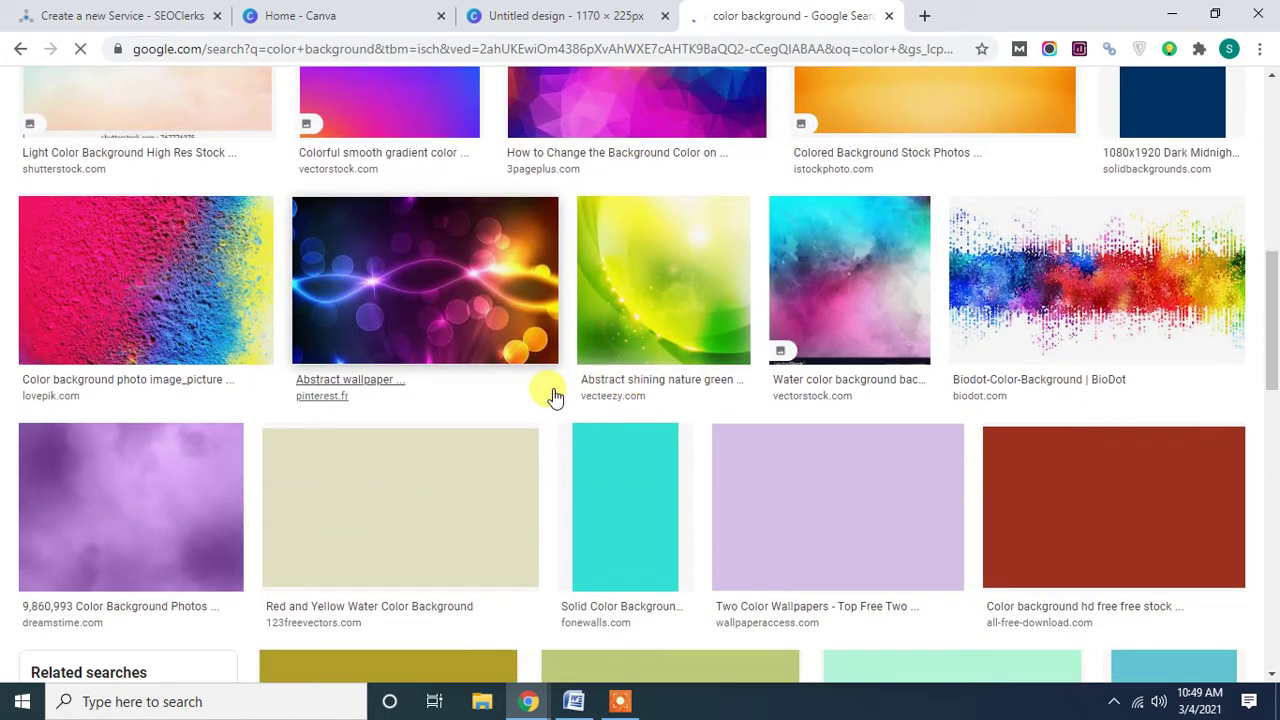
scroll(553, 390, down, 2)
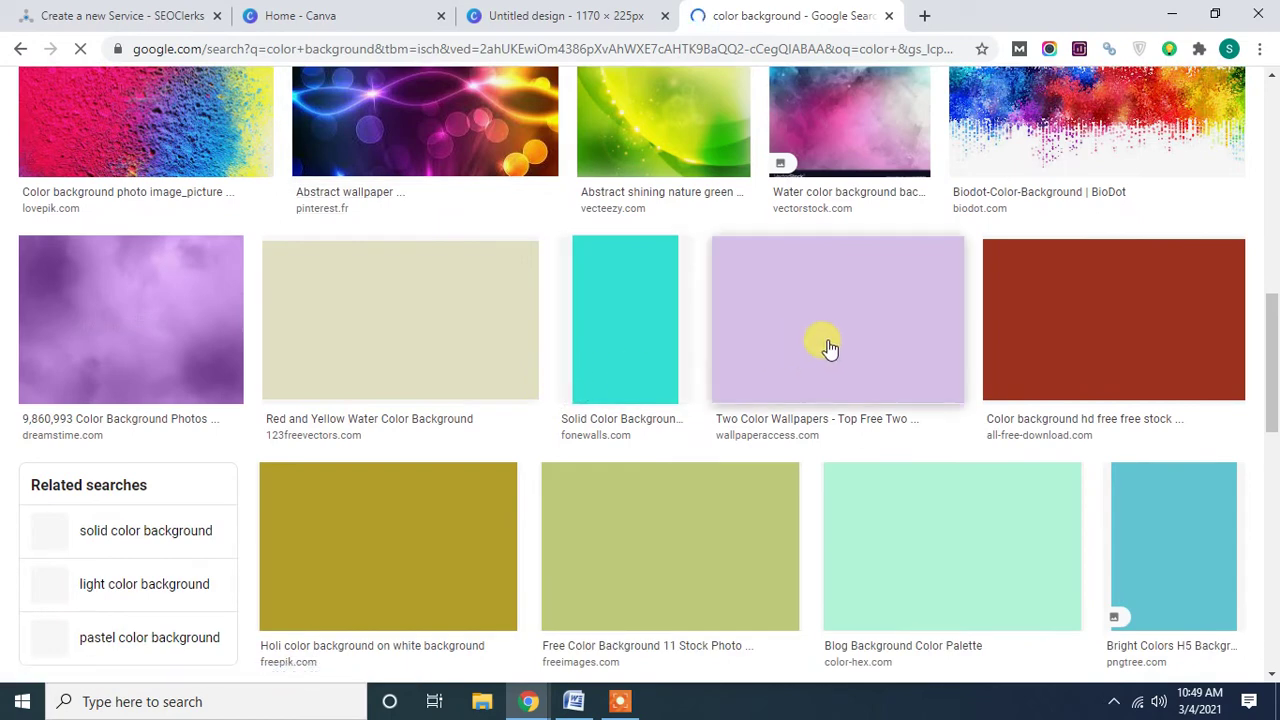
scroll(829, 346, down, 5)
scroll(829, 346, down, 2)
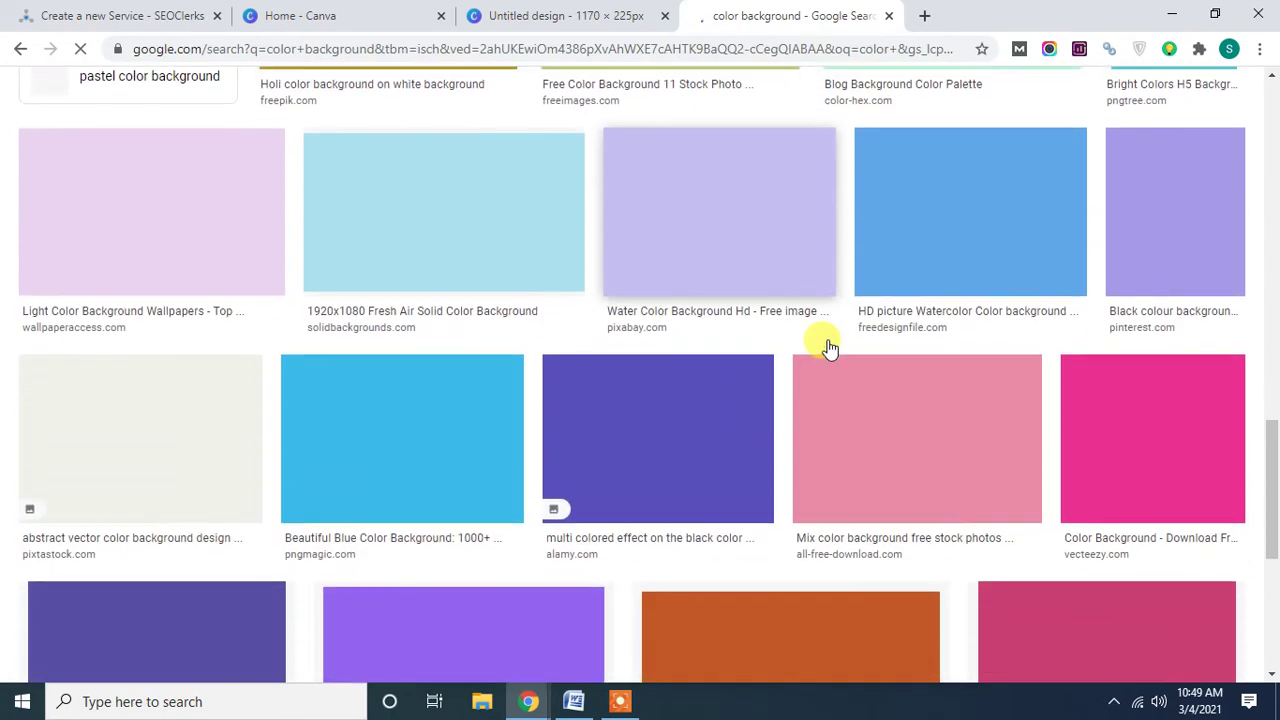
scroll(860, 400, down, 3)
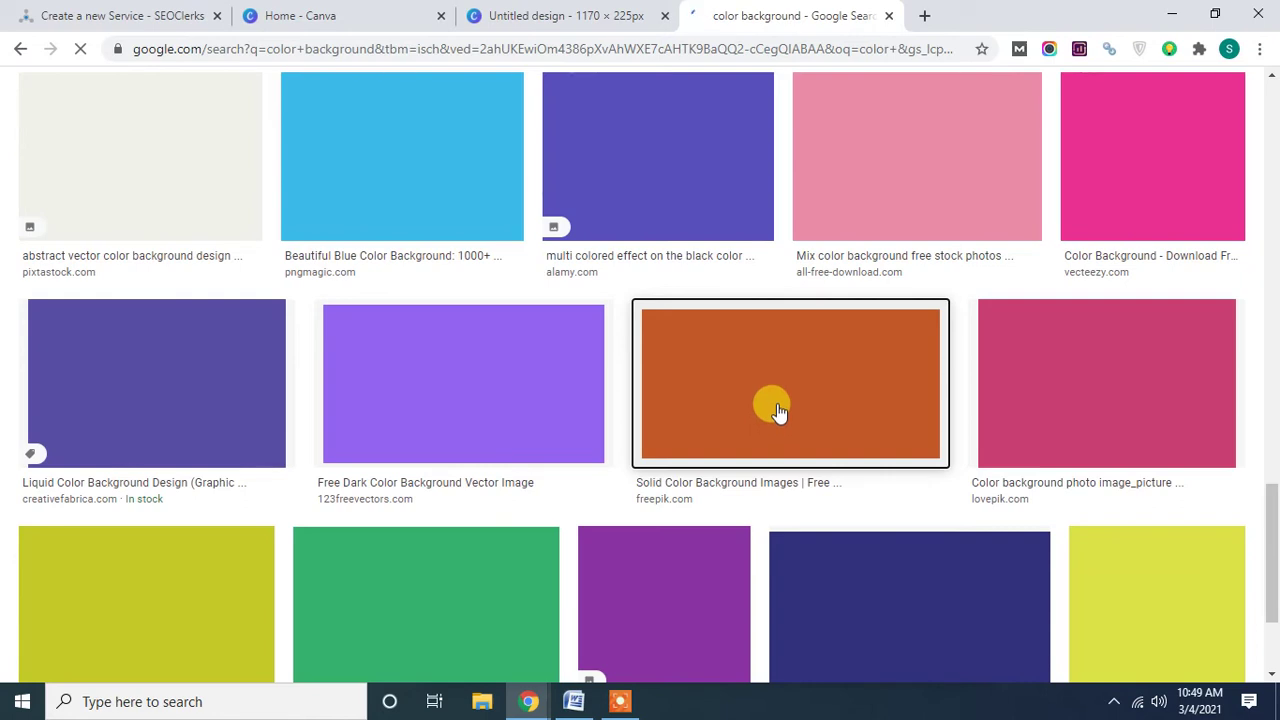
right_click(746, 362)
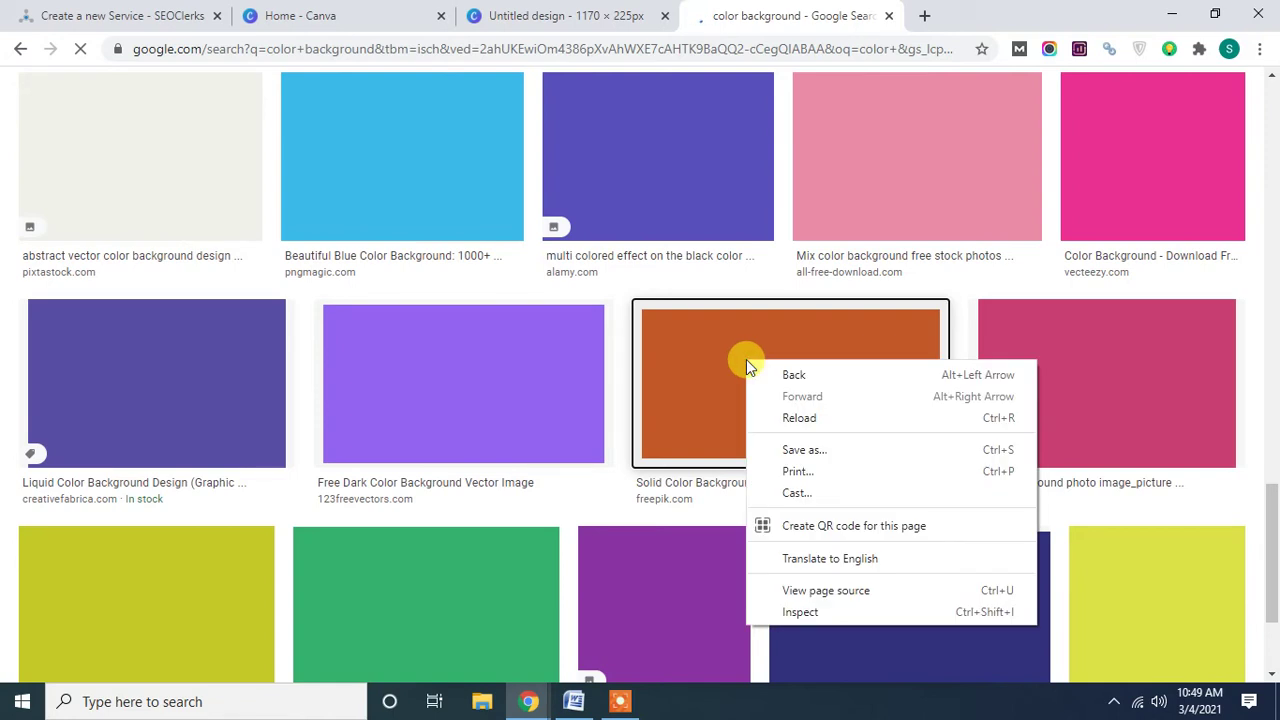
click(702, 360)
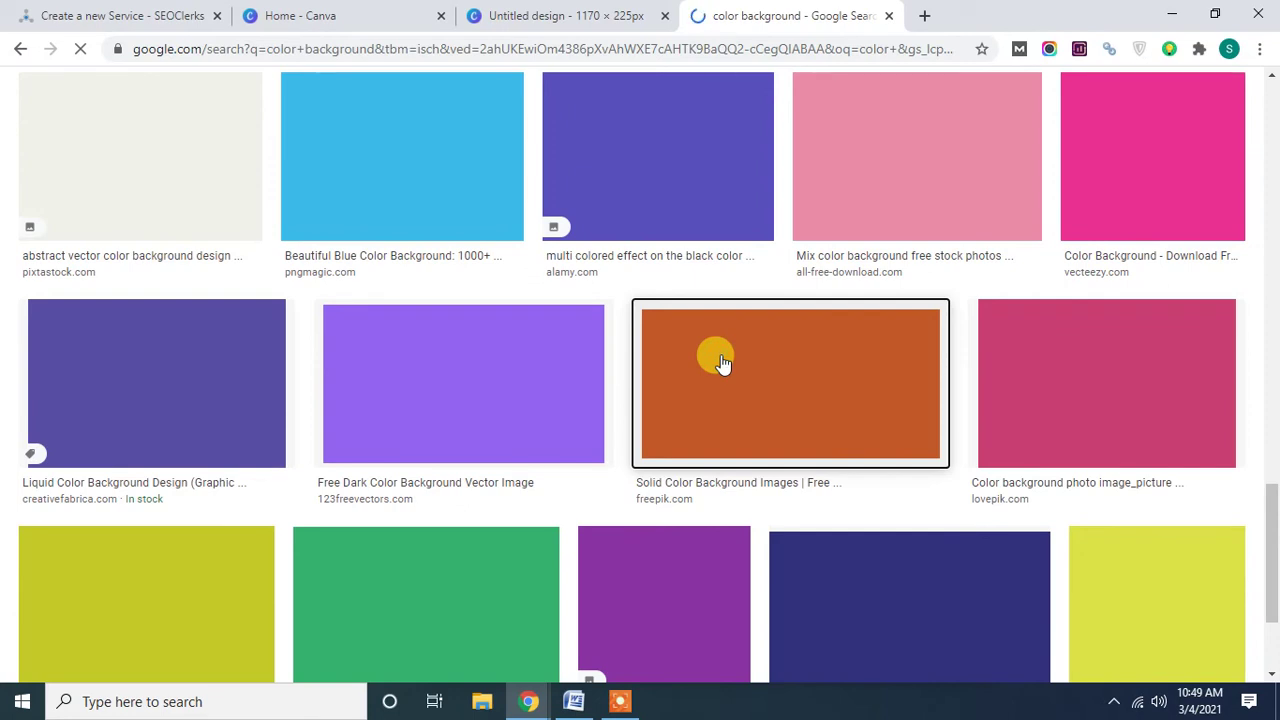
Open the orange Freepik solid background preview and copy the image.
scroll(722, 362, up, 2)
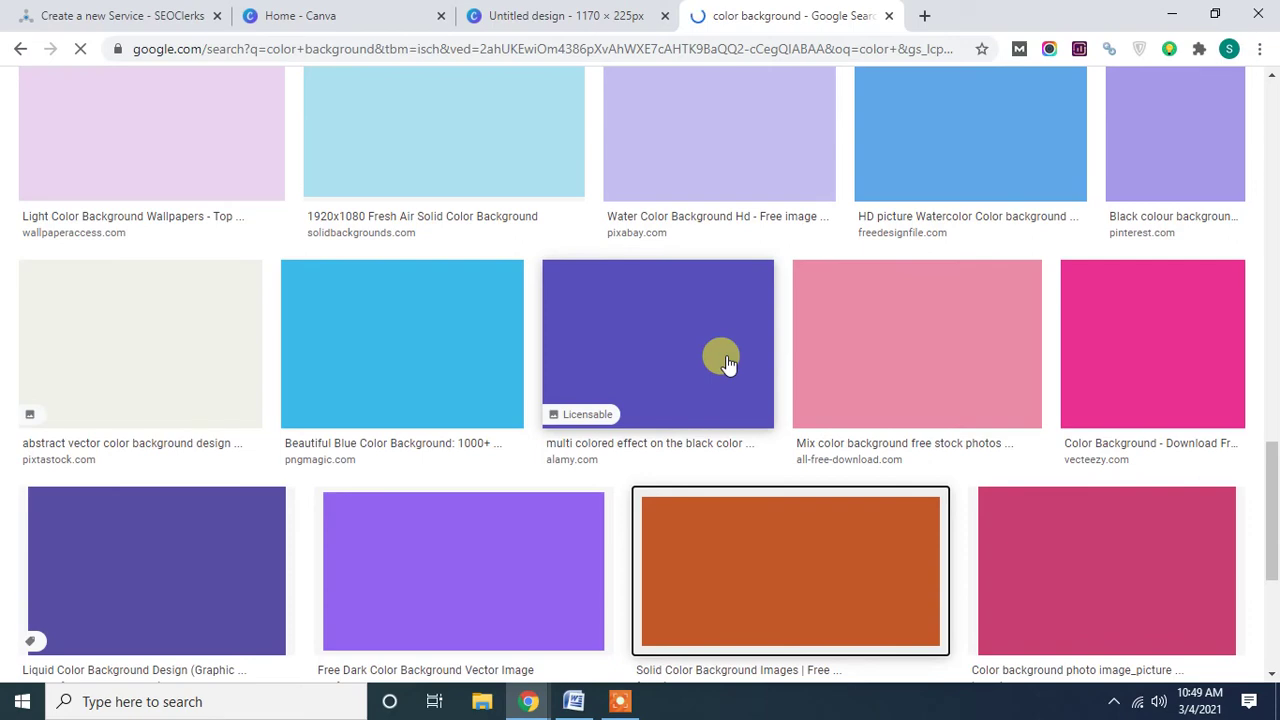
scroll(727, 363, down, 2)
click(805, 388)
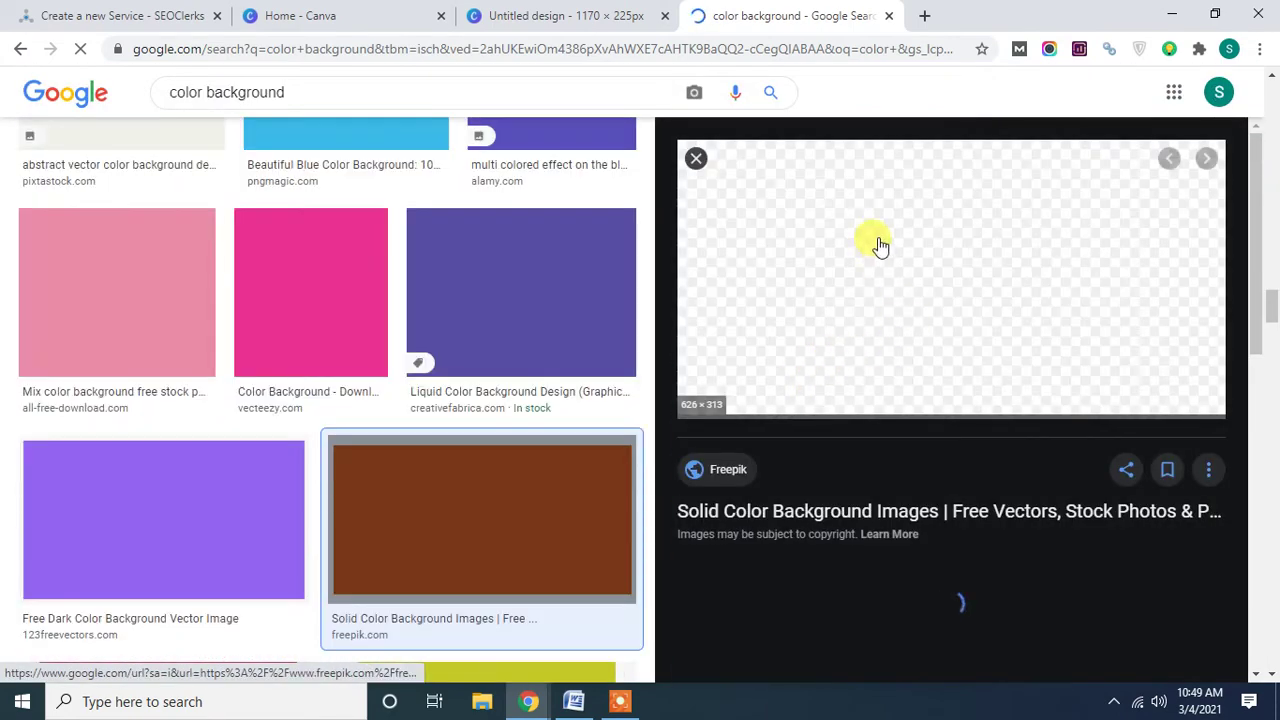
scroll(956, 348, up, 1)
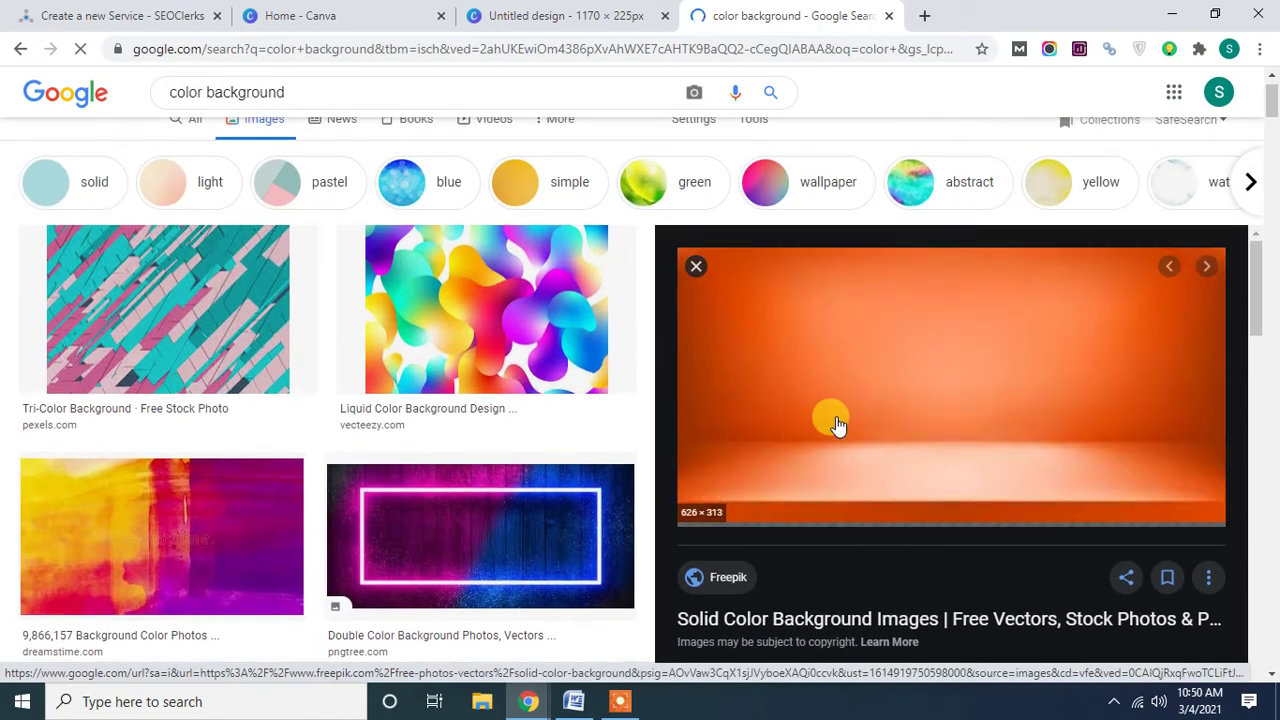
scroll(831, 423, down, 3)
scroll(833, 418, down, 3)
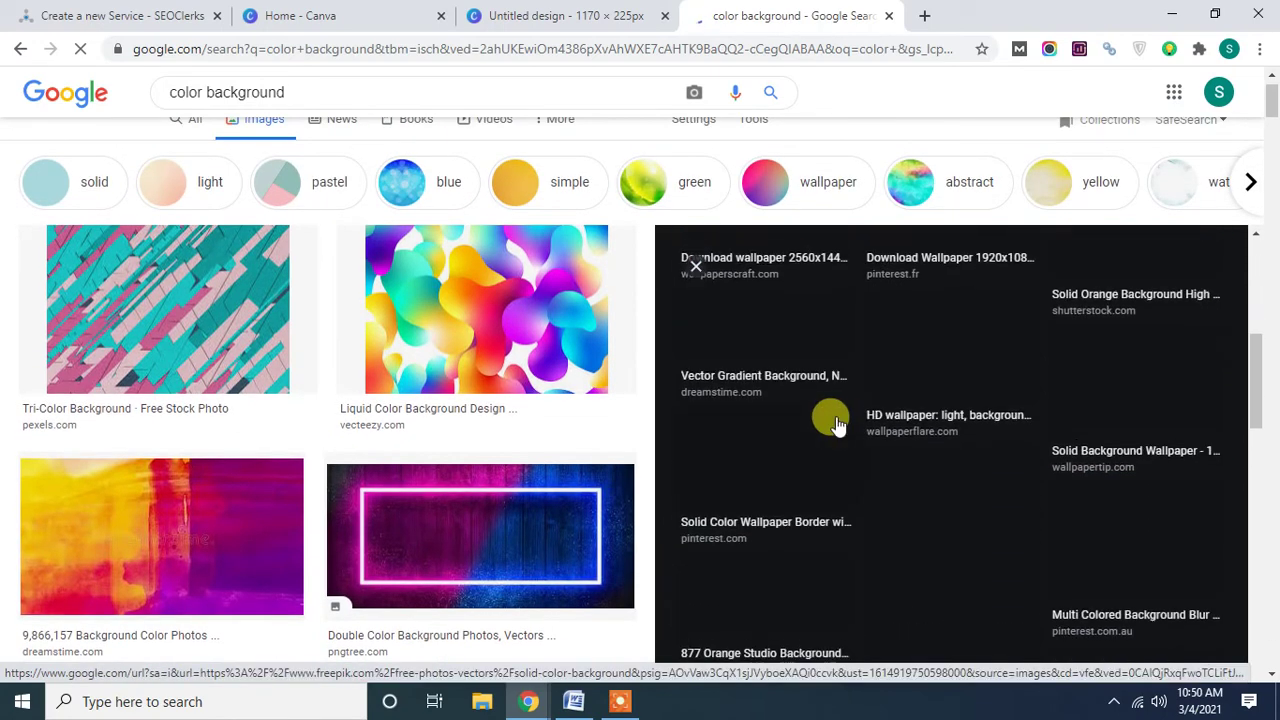
scroll(831, 420, up, 5)
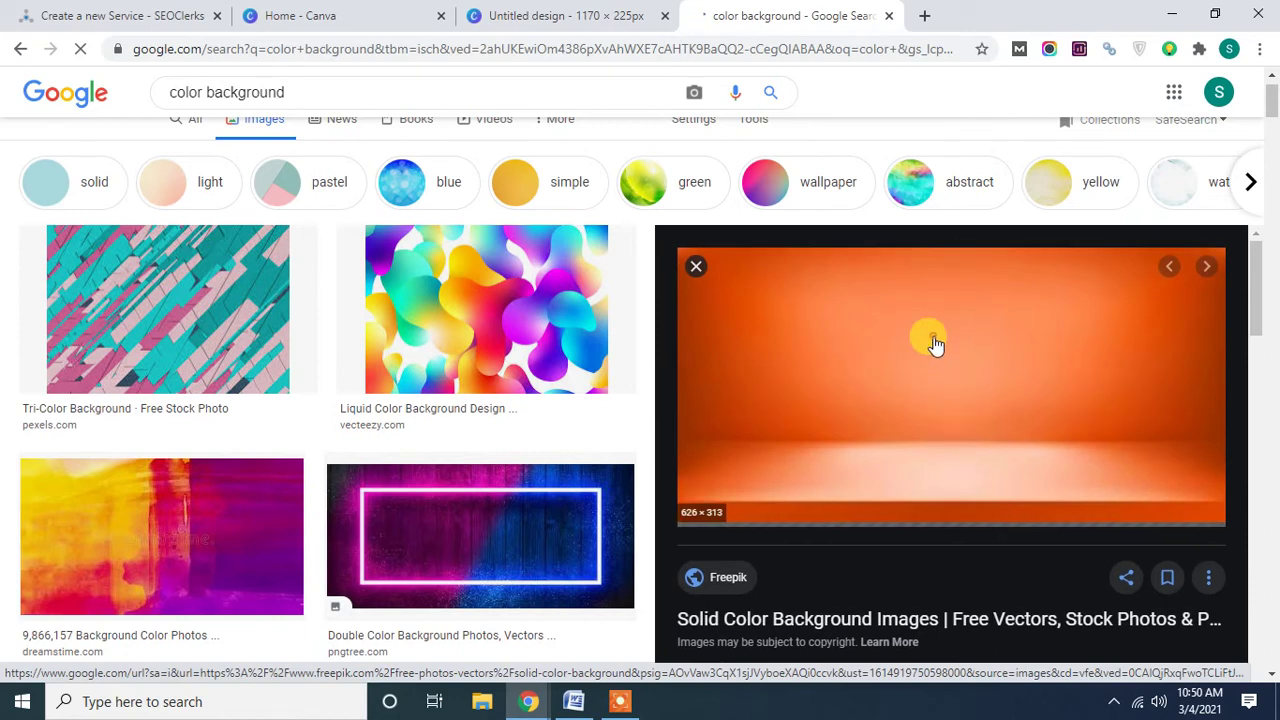
right_click(934, 344)
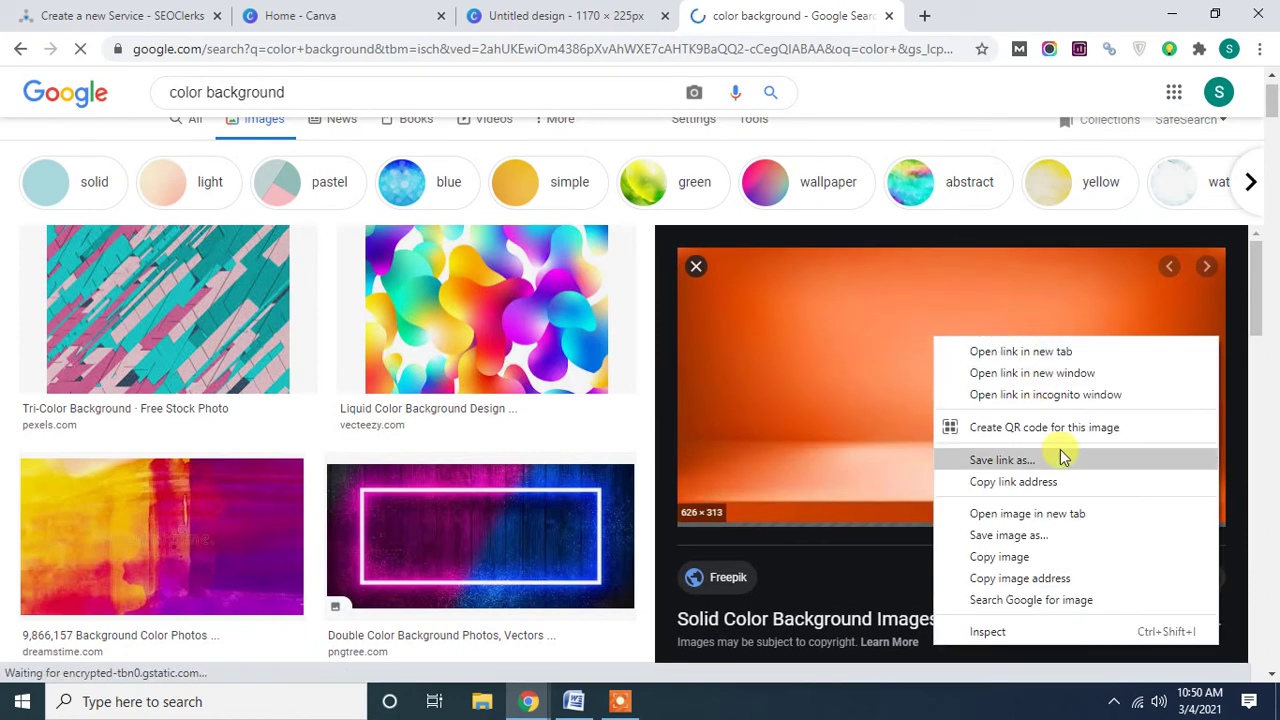
click(1000, 557)
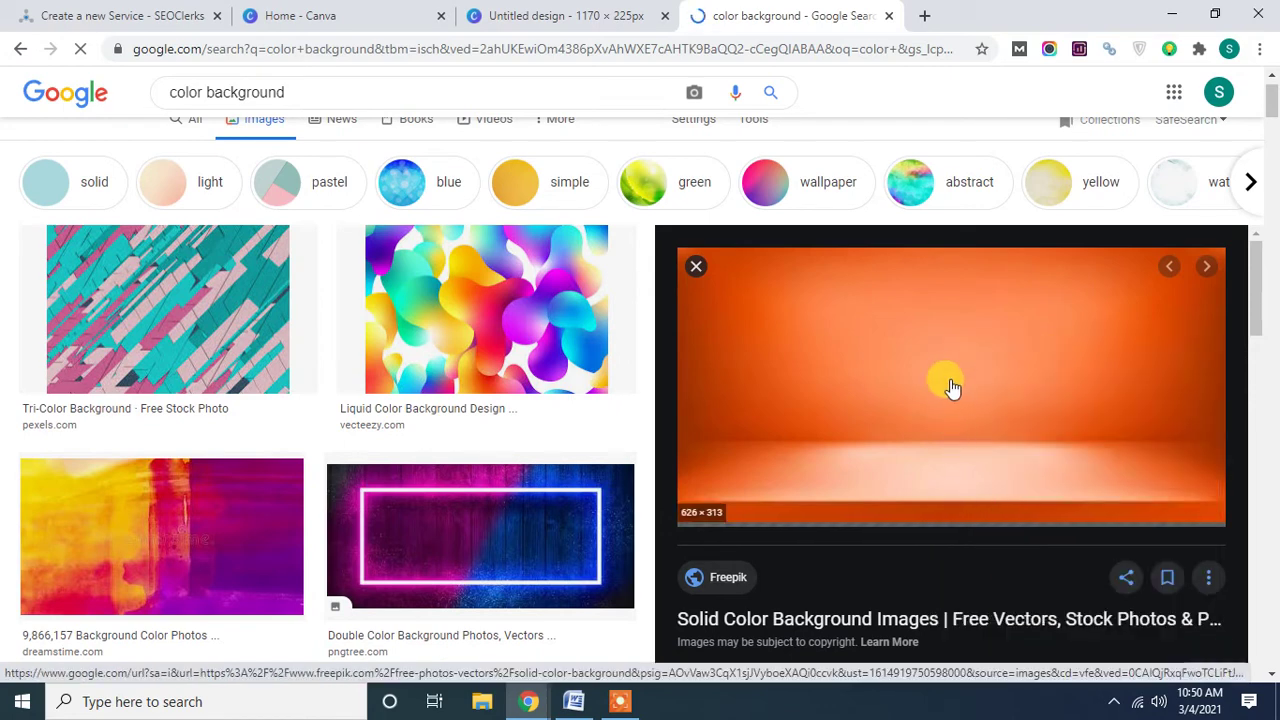
Paste the copied orange image into the Canva banner and stretch it to every edge.
click(531, 18)
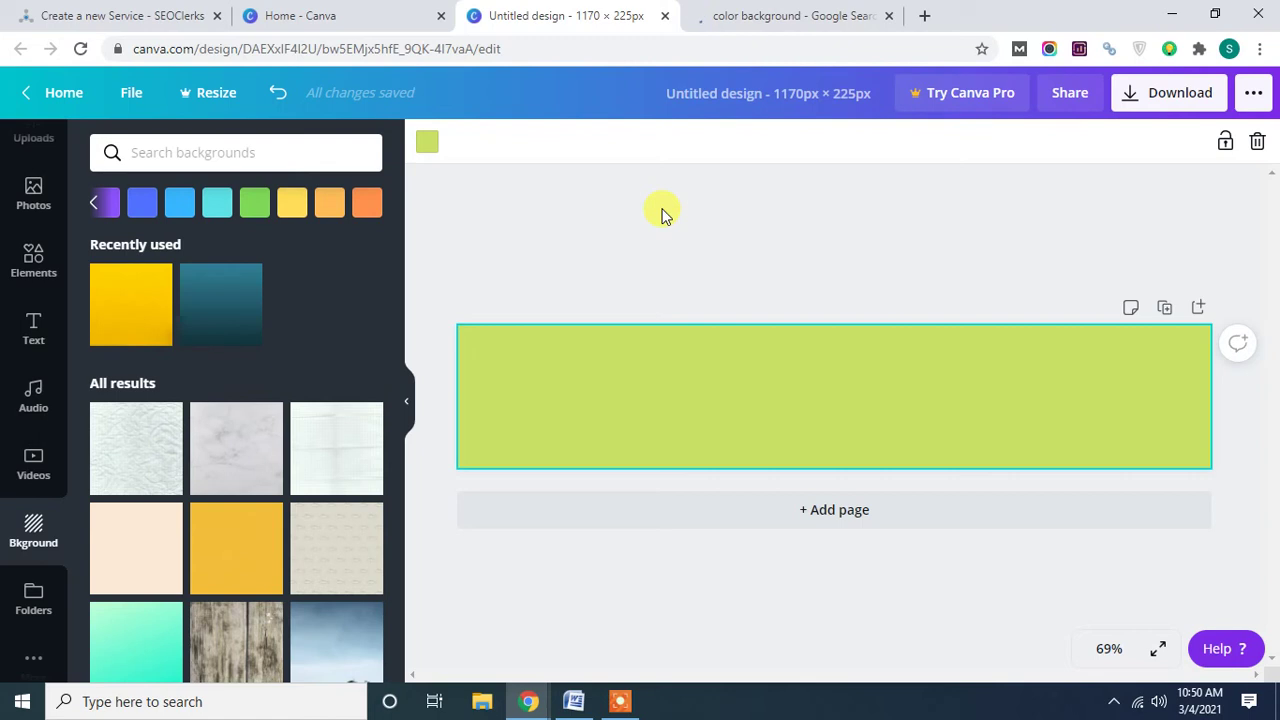
key(ctrl+v)
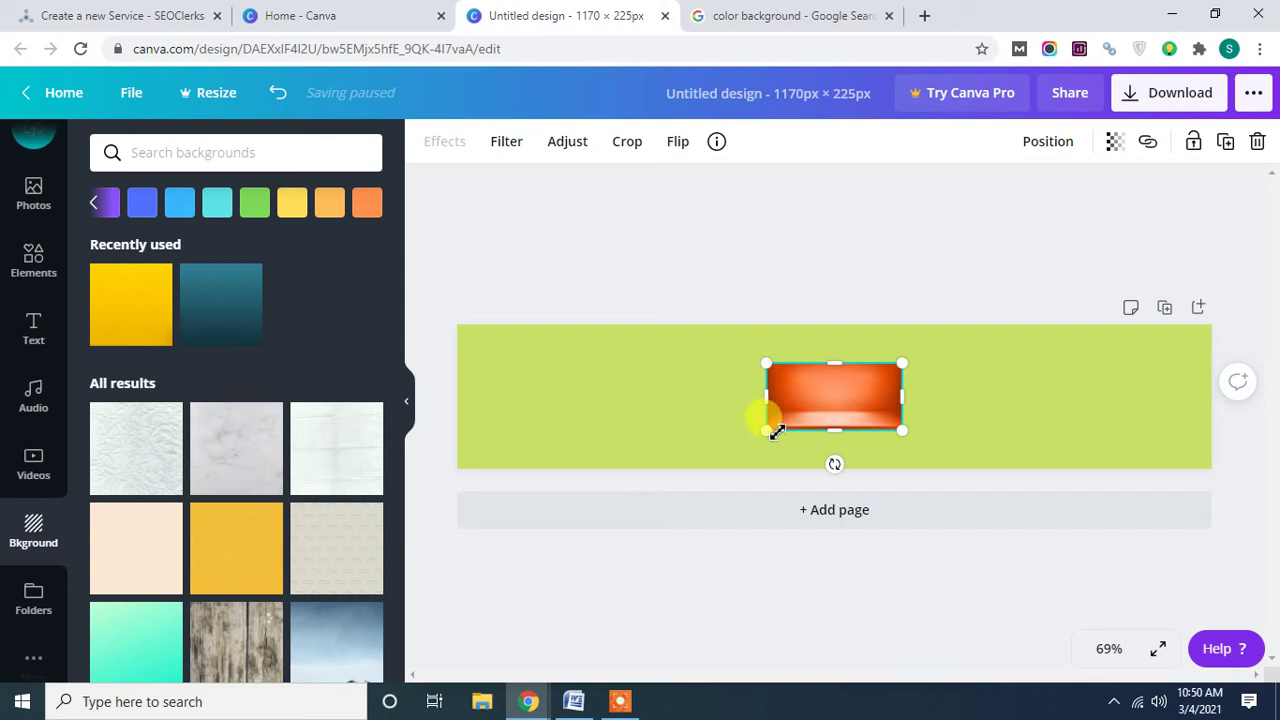
drag(763, 433, 674, 472)
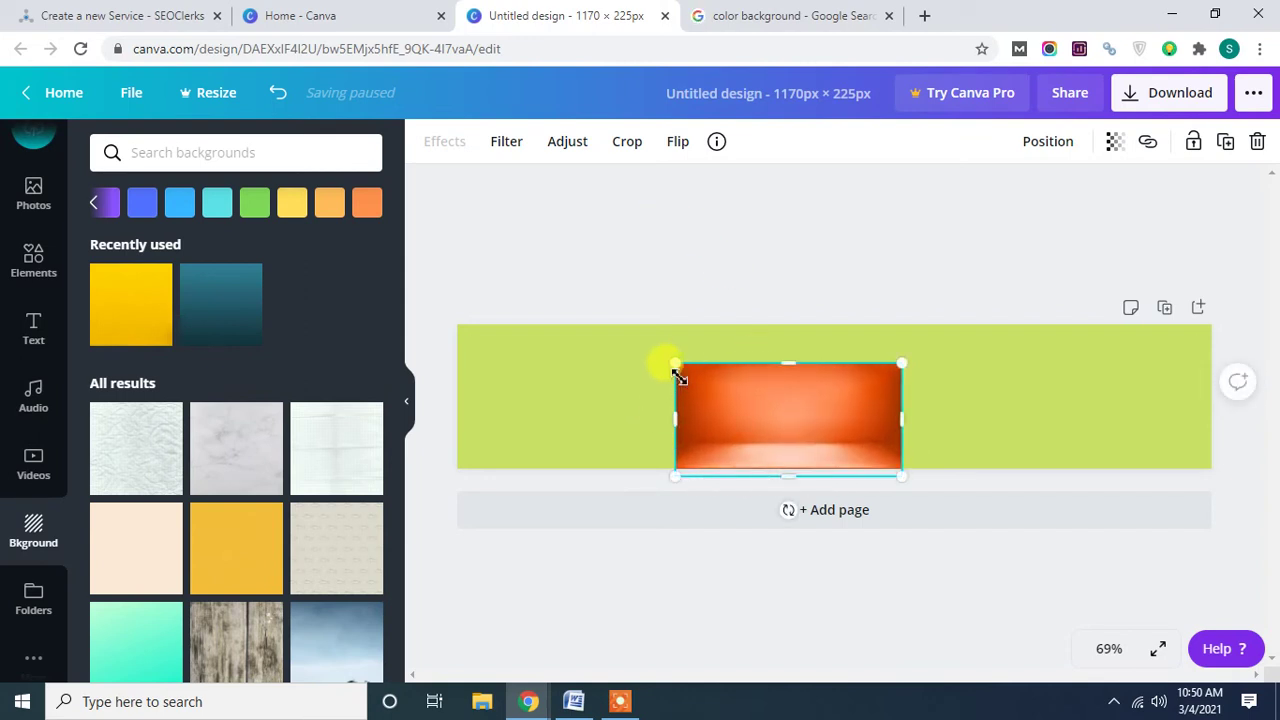
drag(674, 369, 600, 350)
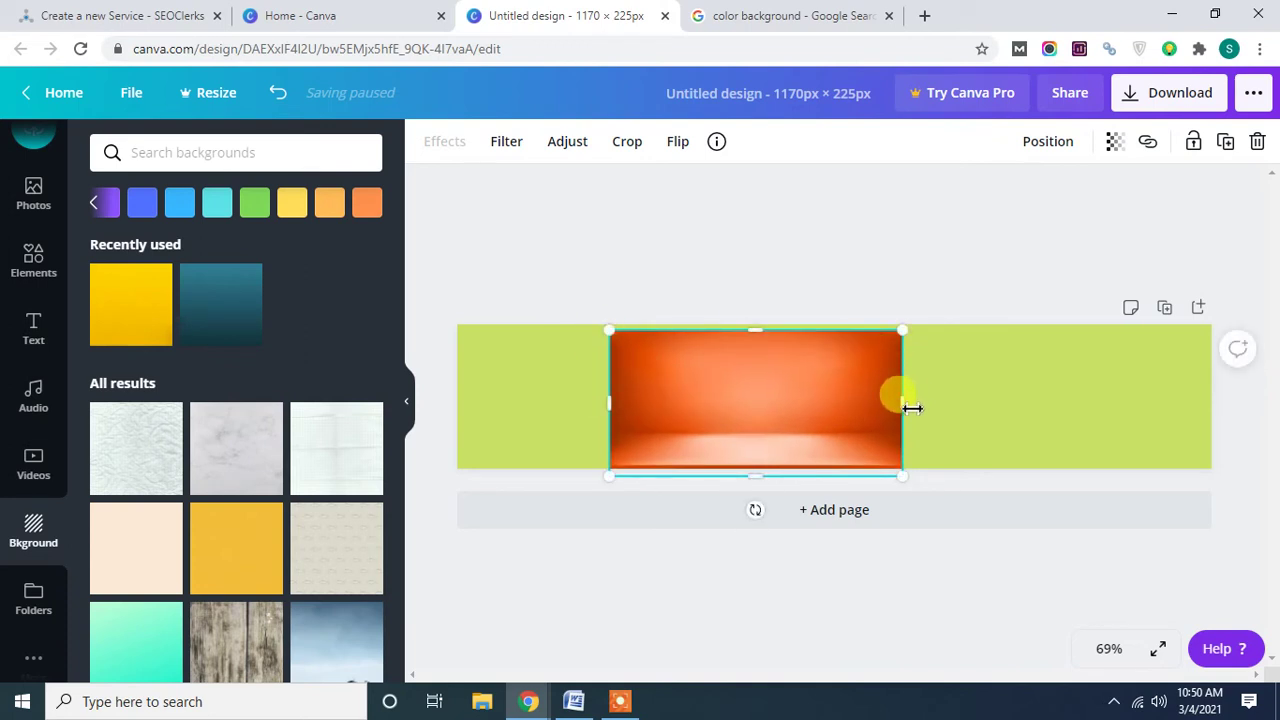
drag(903, 405, 1218, 400)
drag(608, 395, 459, 400)
drag(838, 336, 831, 326)
Deselect the orange image and show the Text panel presets.
click(791, 270)
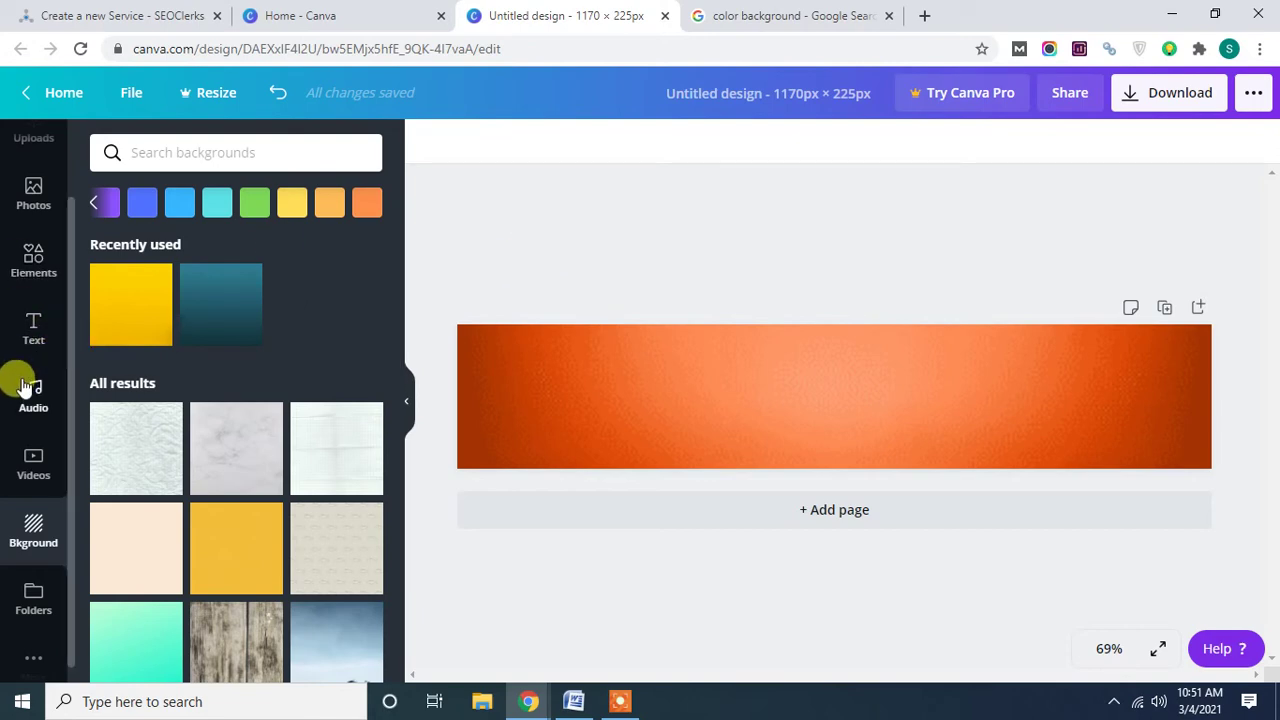
click(33, 345)
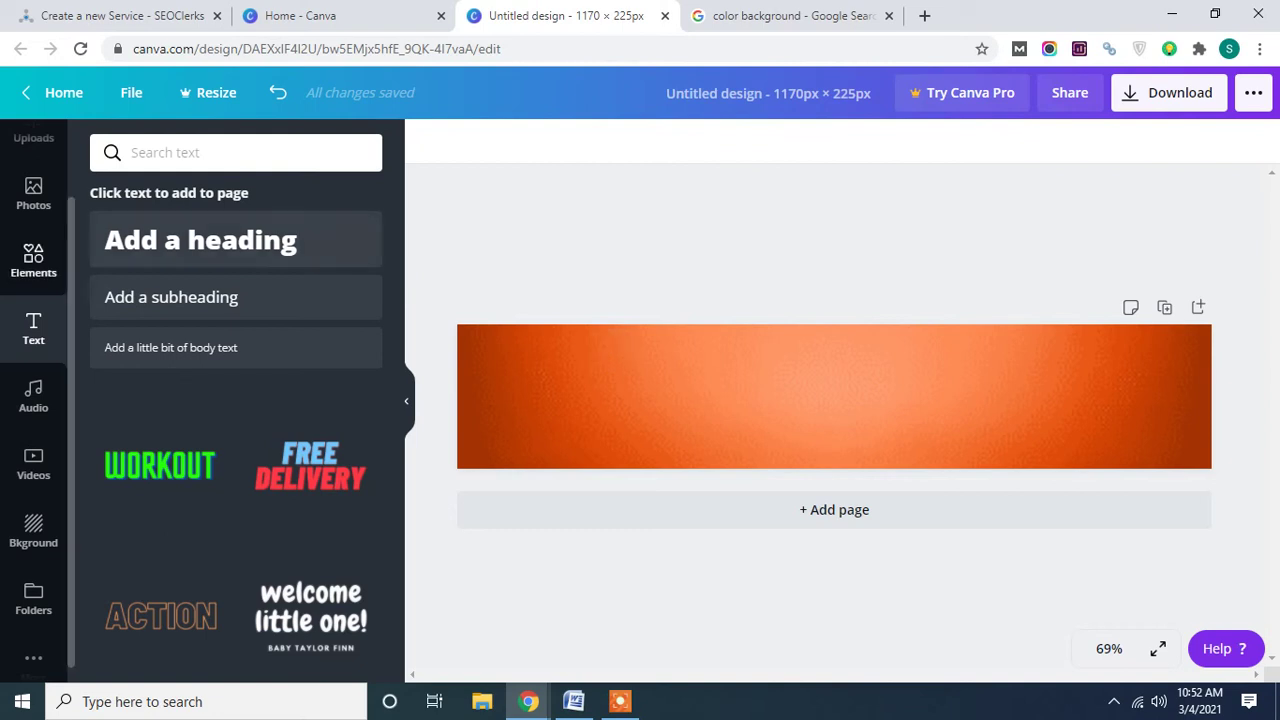
Add a heading with the brand name followed by 'SEO' and drag it larger.
click(165, 246)
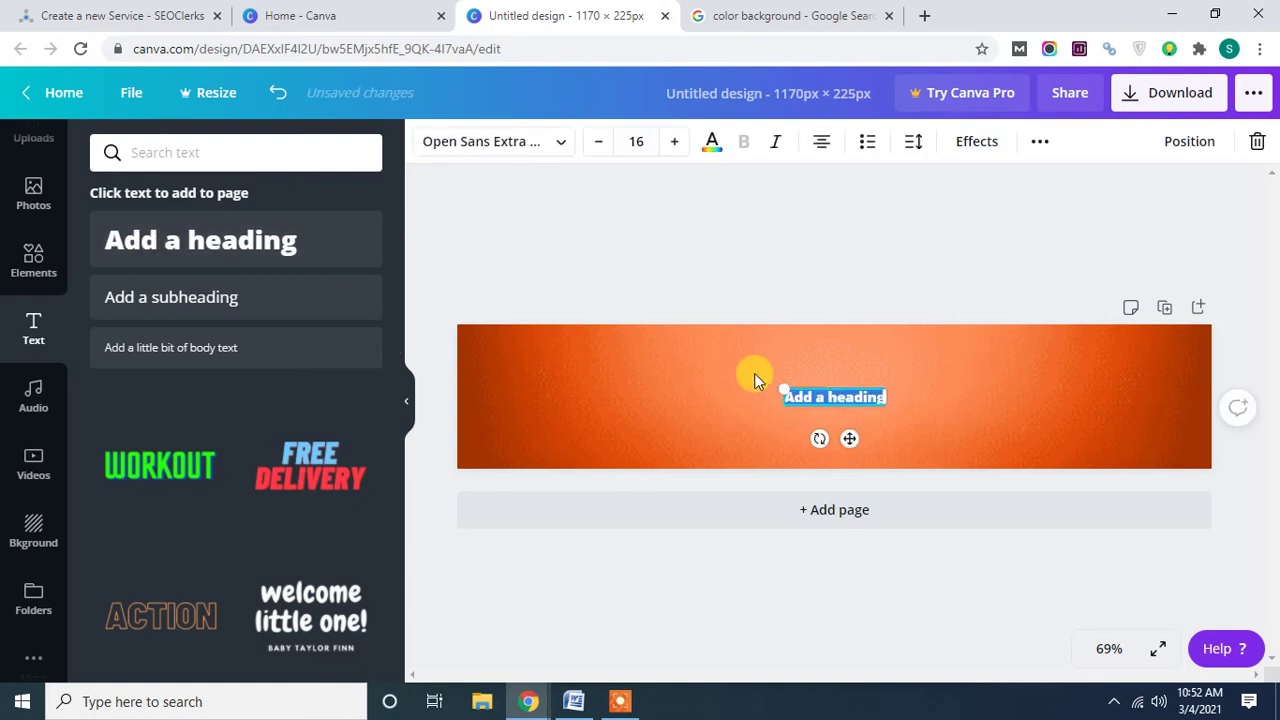
text(A)
text(id)
text(oy S)
text(EO)
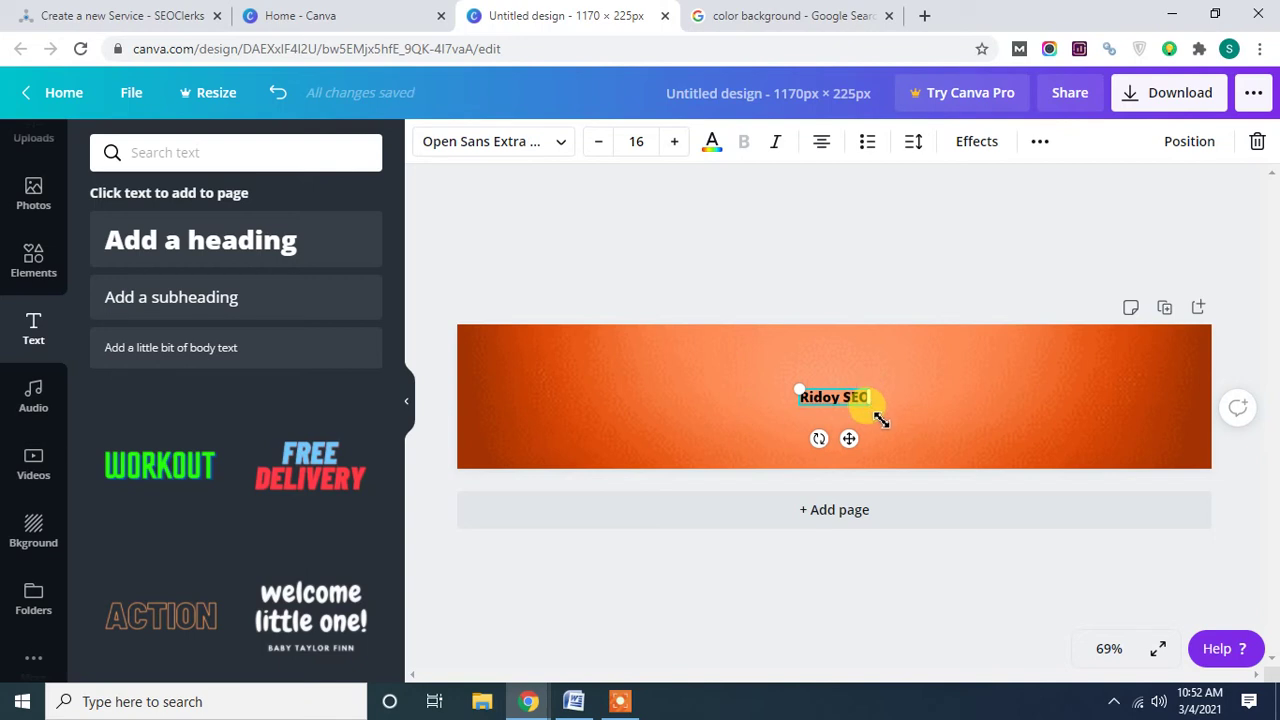
drag(870, 405, 928, 417)
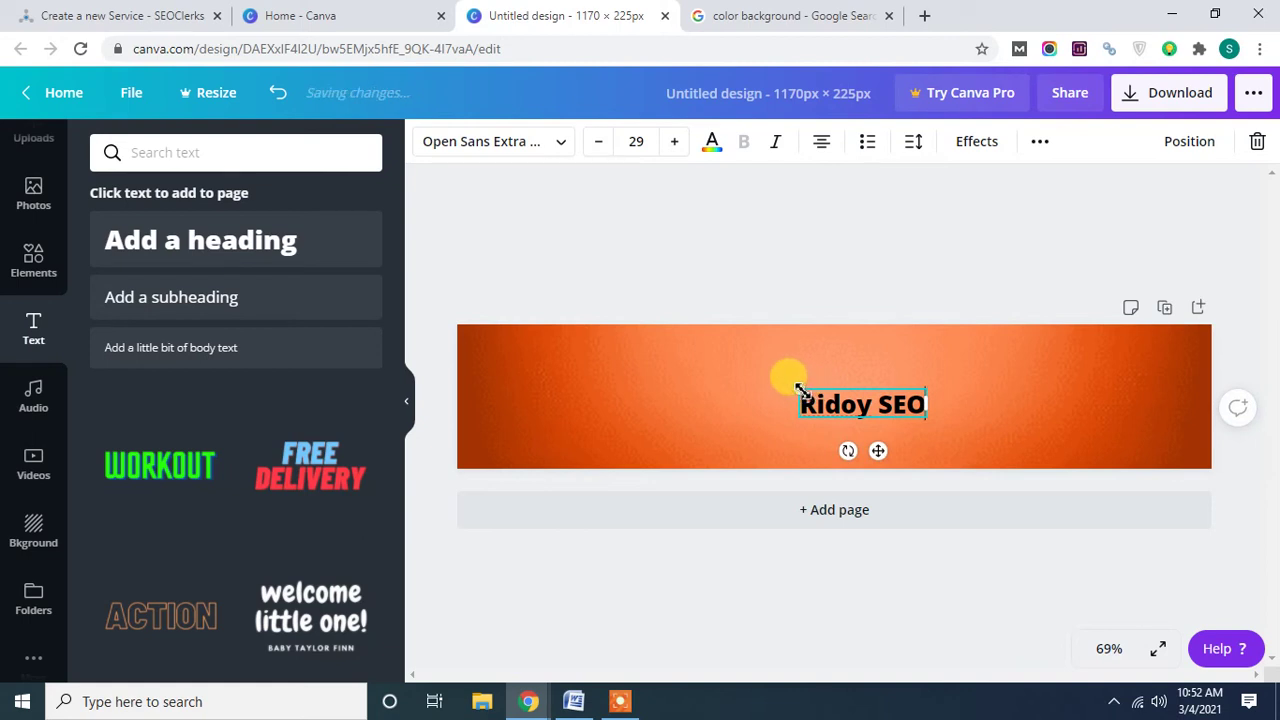
drag(798, 389, 766, 372)
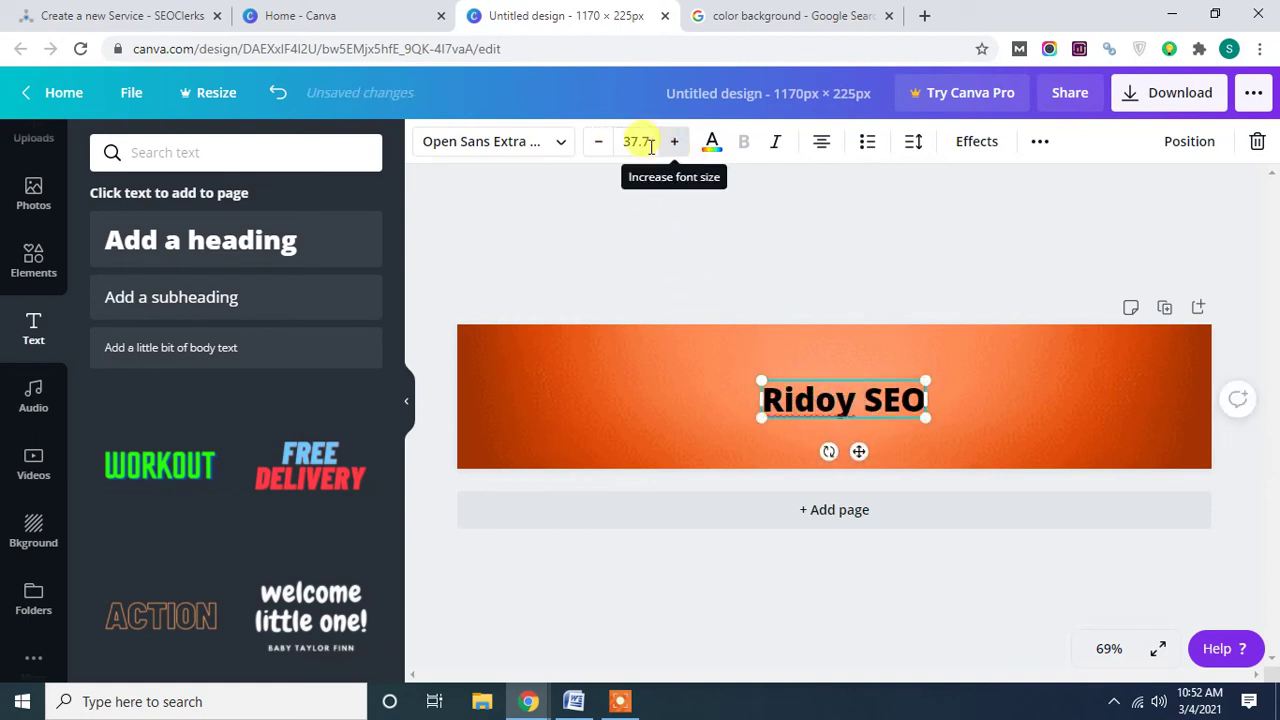
Raise the heading's font size to 47.7.
click(676, 143)
click(676, 143)
click(677, 143)
click(677, 143)
click(678, 144)
click(678, 144)
click(678, 144)
click(678, 144)
click(678, 144)
click(678, 144)
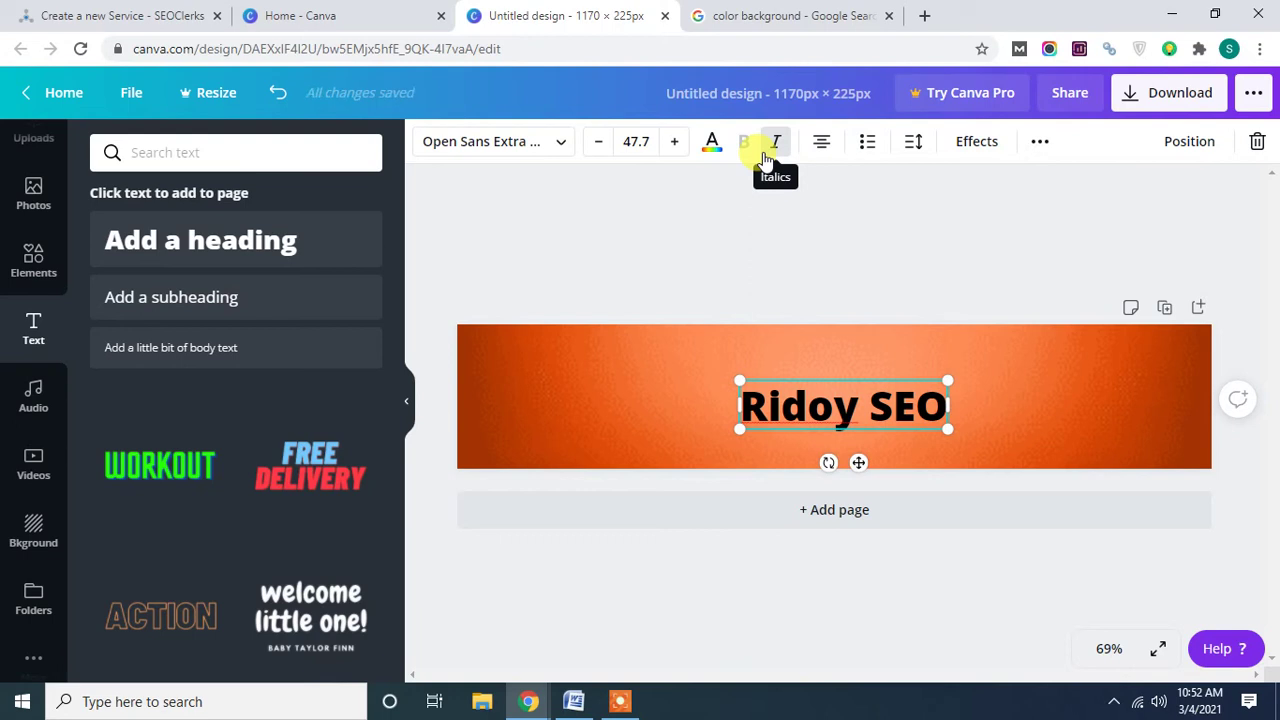
Change the heading's font to Archivo Black.
click(531, 146)
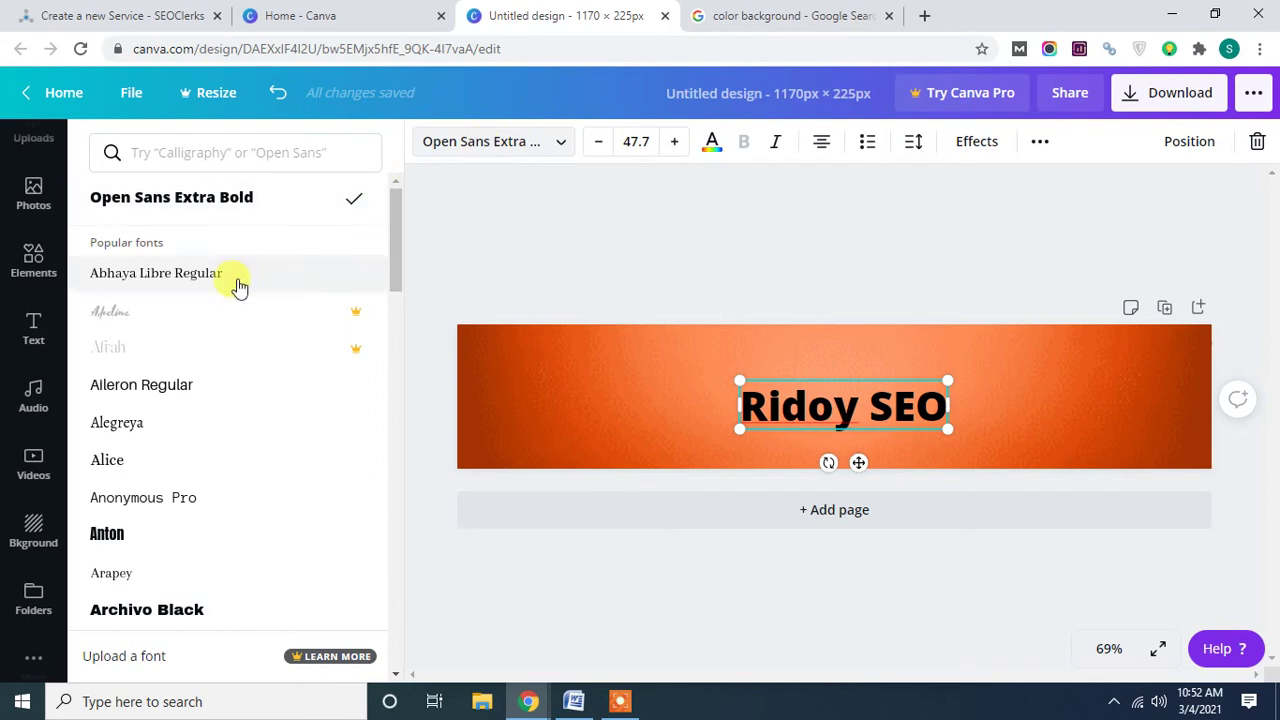
scroll(160, 467, down, 5)
scroll(171, 394, up, 2)
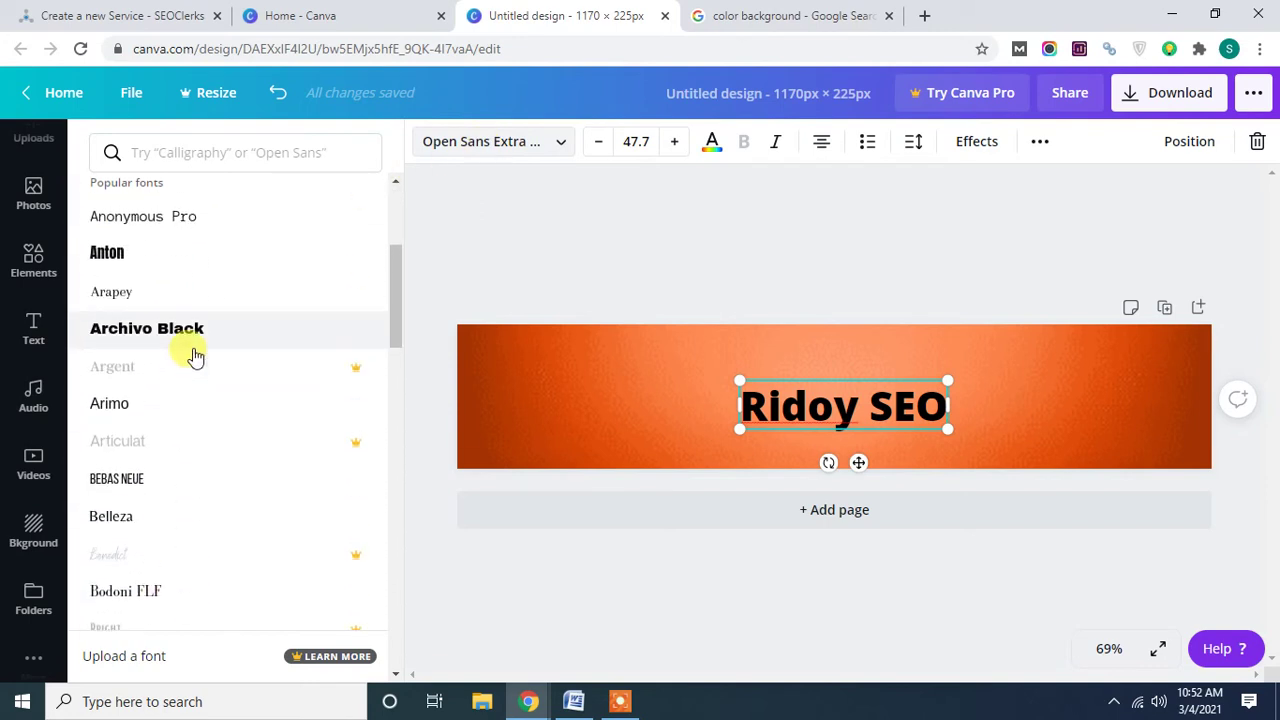
click(188, 338)
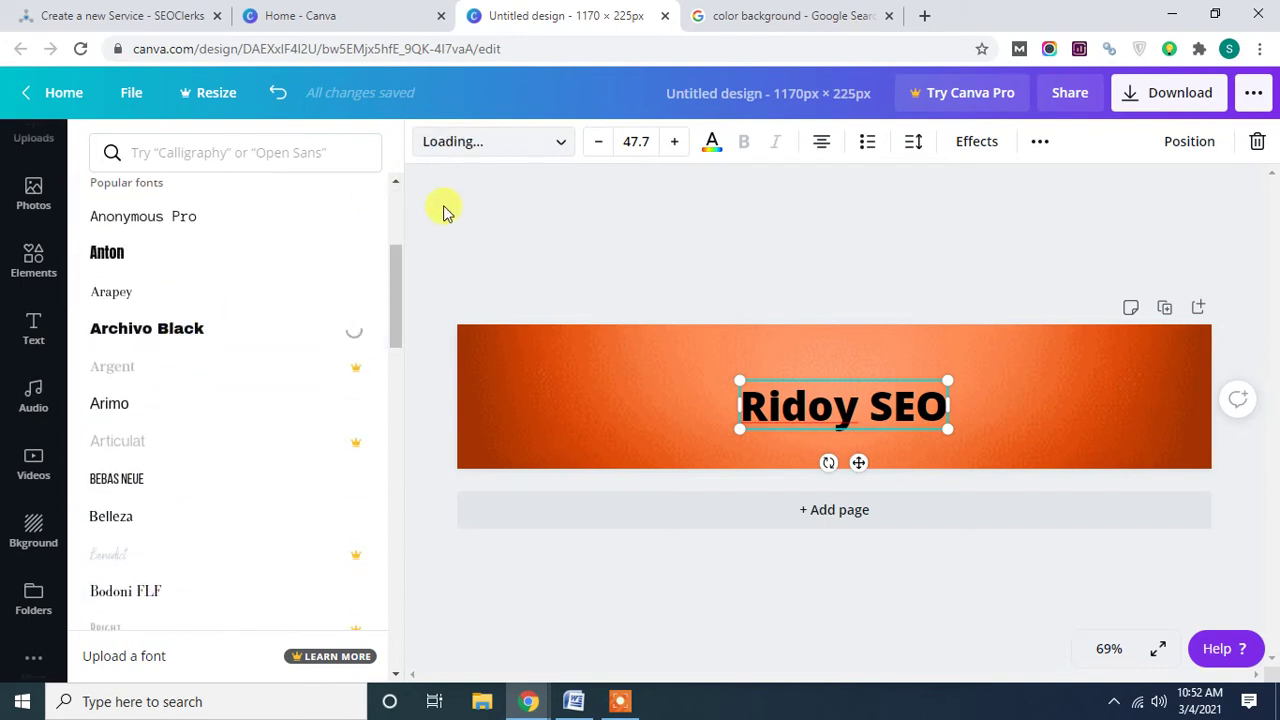
scroll(245, 485, down, 3)
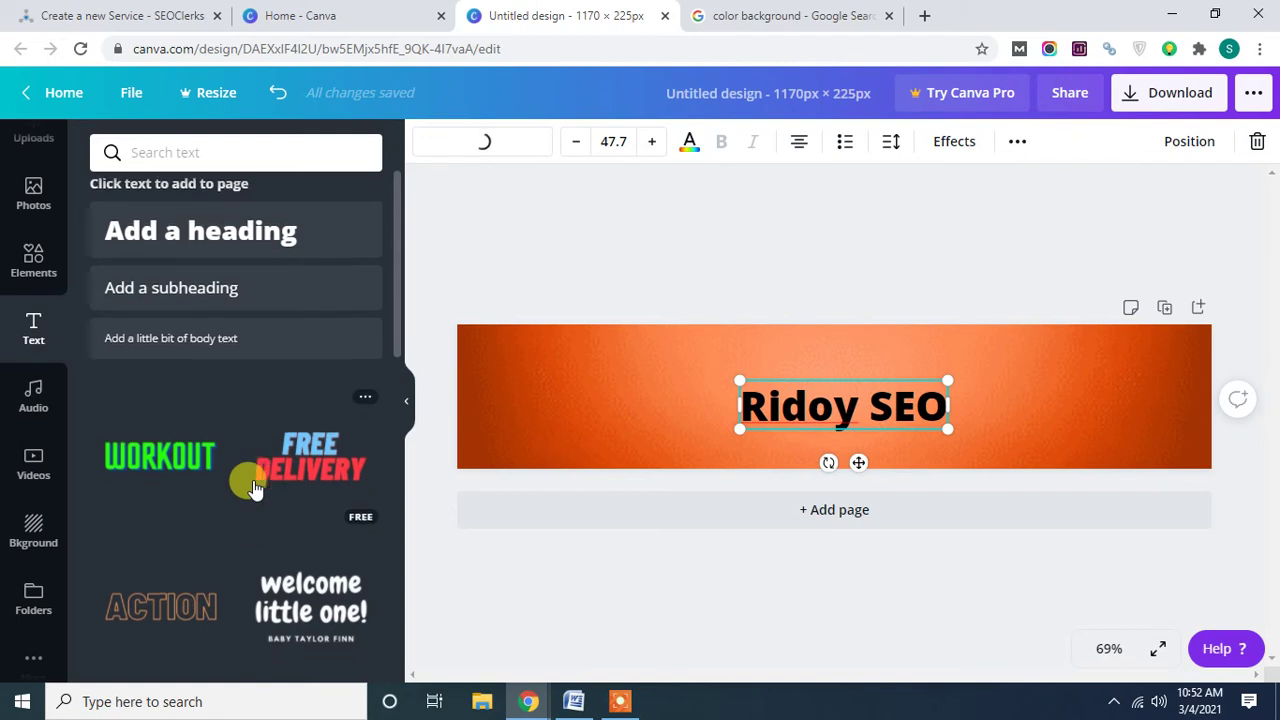
scroll(200, 517, down, 5)
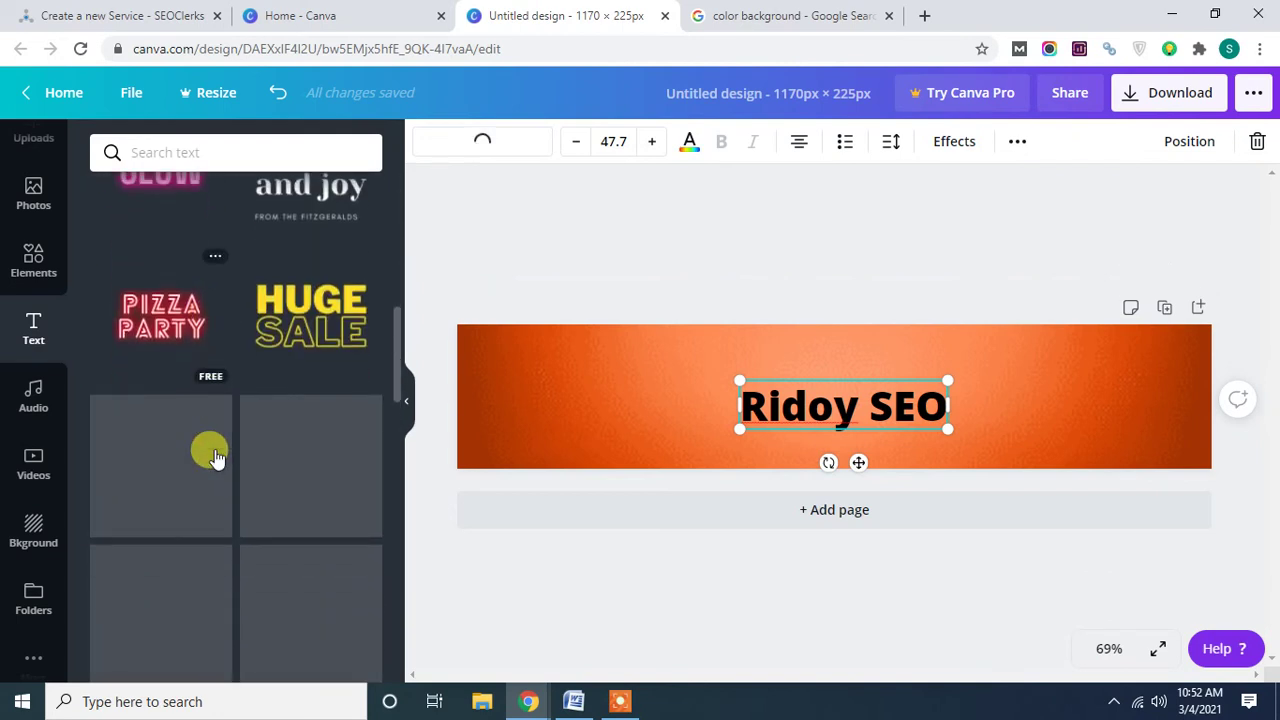
scroll(212, 452, down, 1)
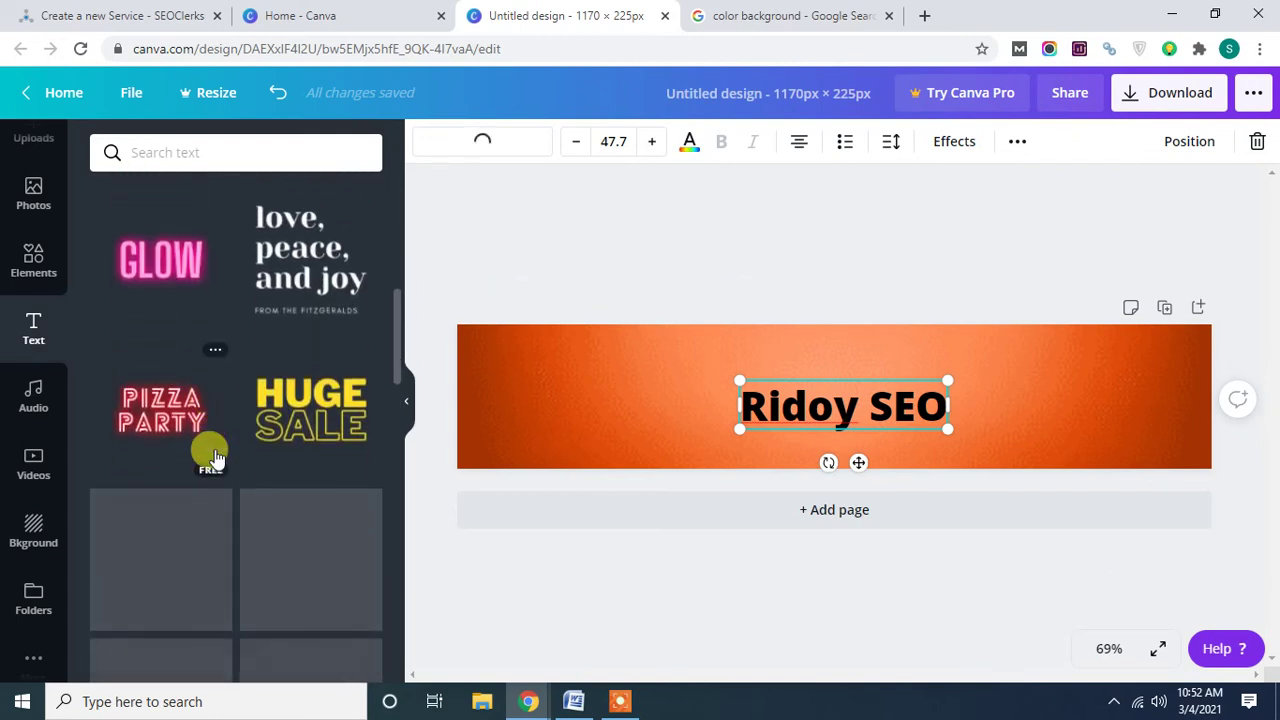
Add the yellow HUGE SALE text template to the banner.
scroll(212, 452, up, 1)
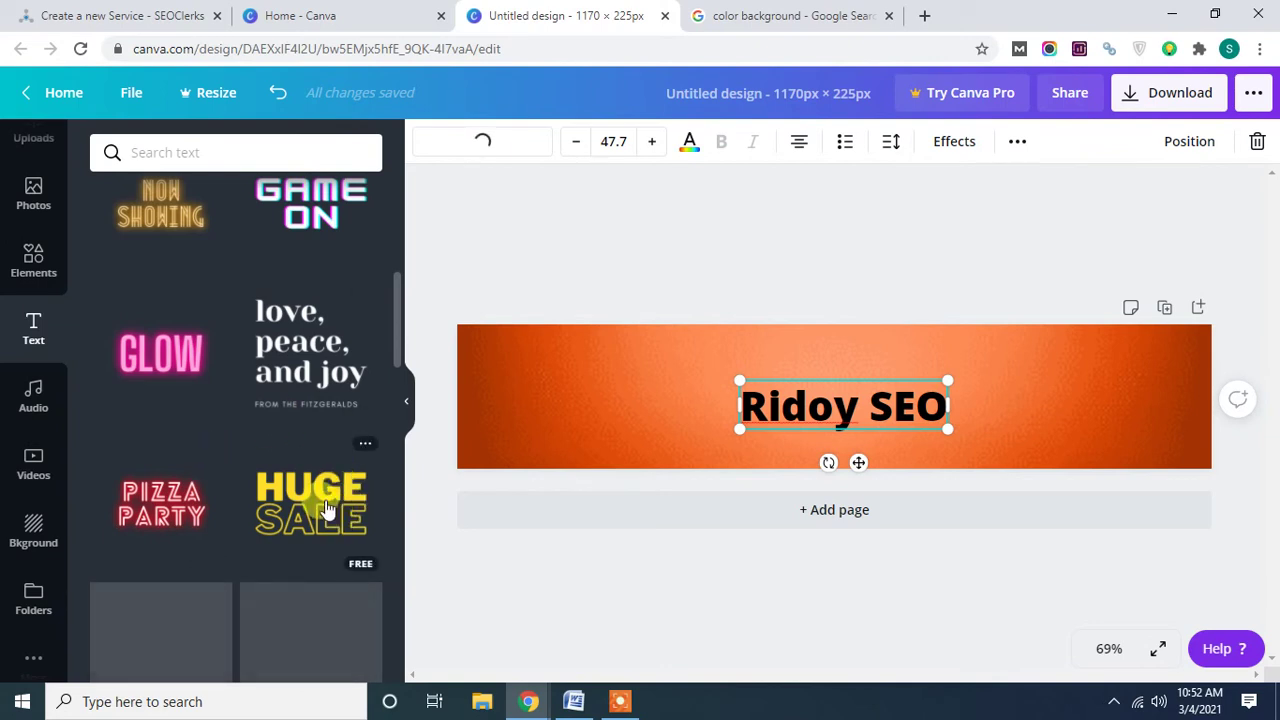
scroll(330, 507, up, 2)
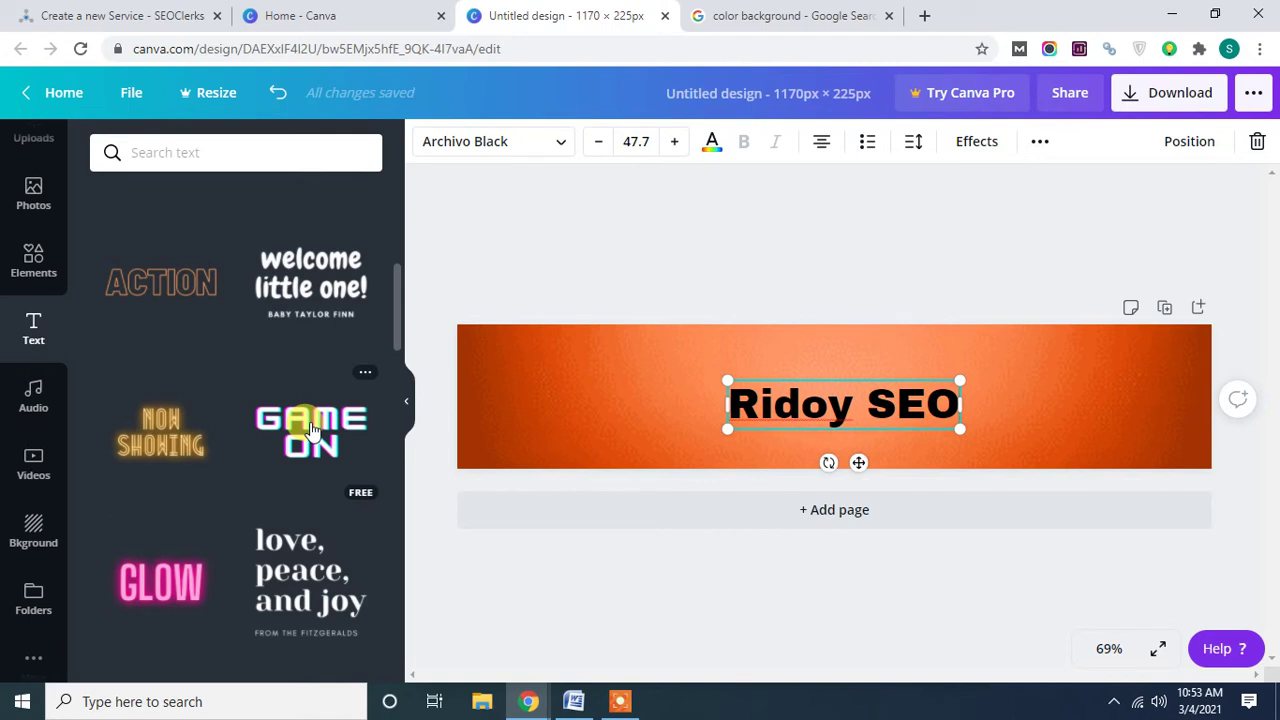
click(312, 430)
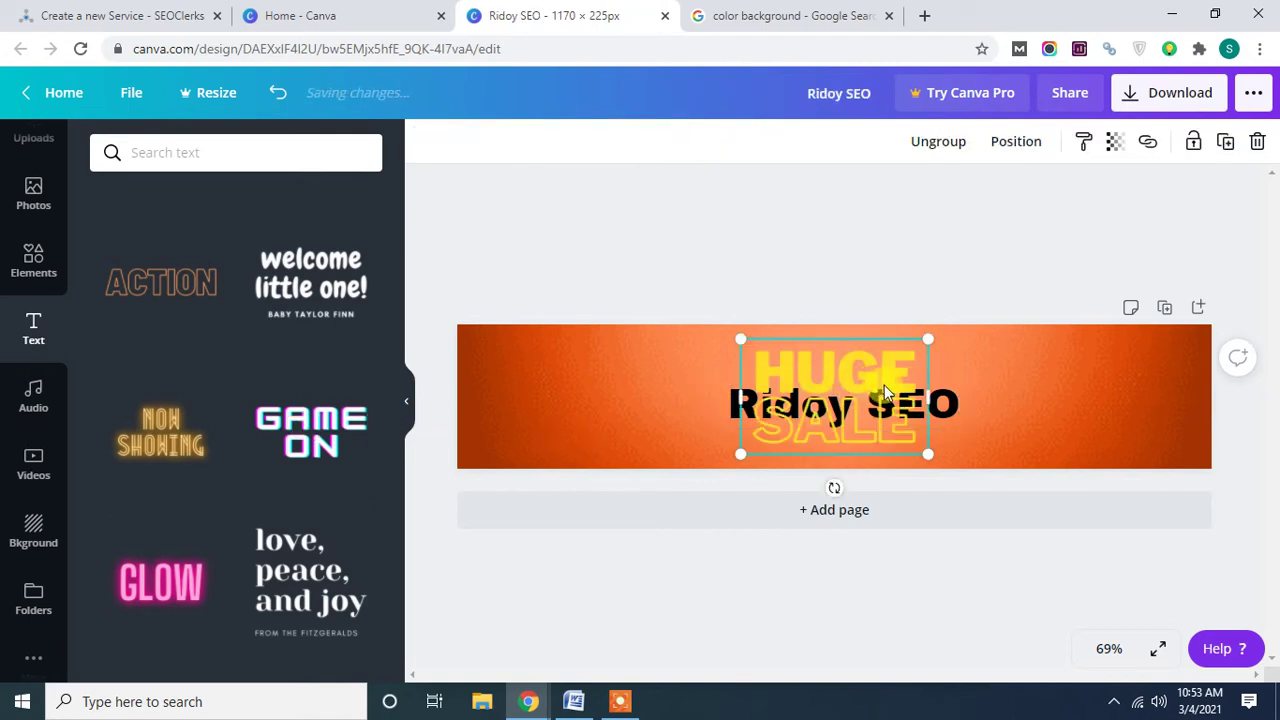
Move the HUGE SALE template to the left and replace HUGE with the brand name.
drag(903, 405, 667, 405)
click(673, 391)
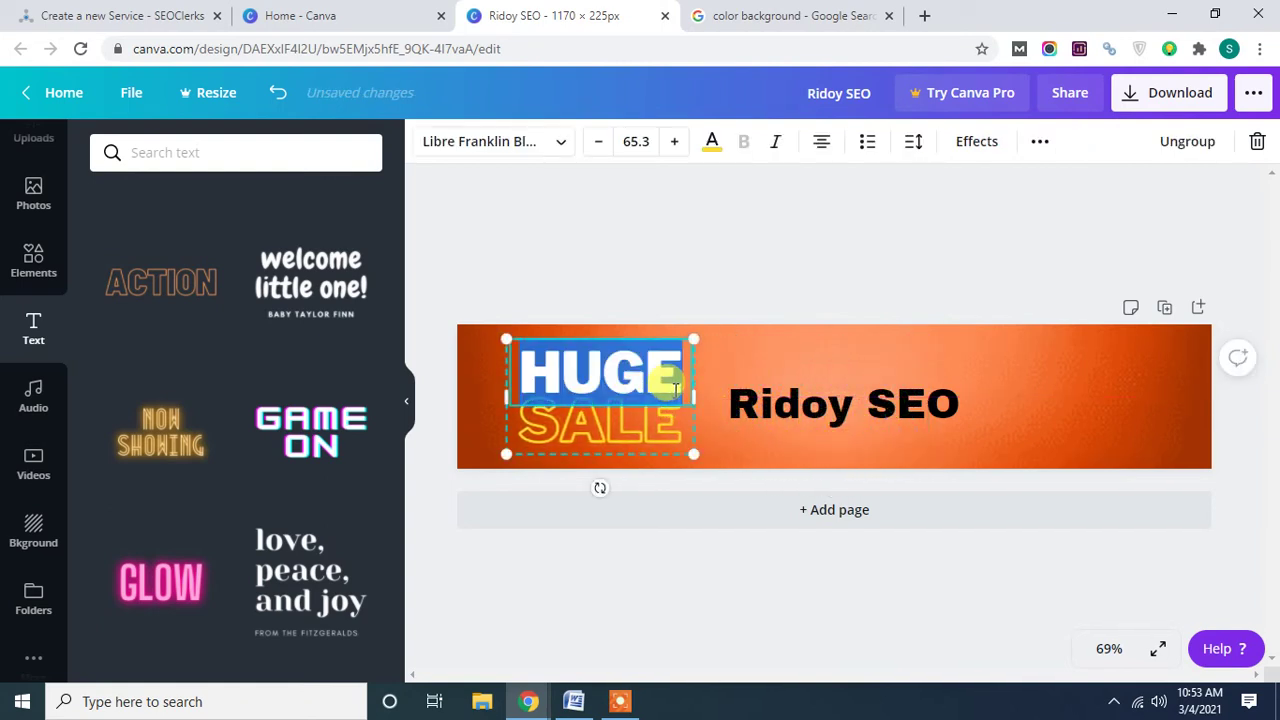
click(675, 391)
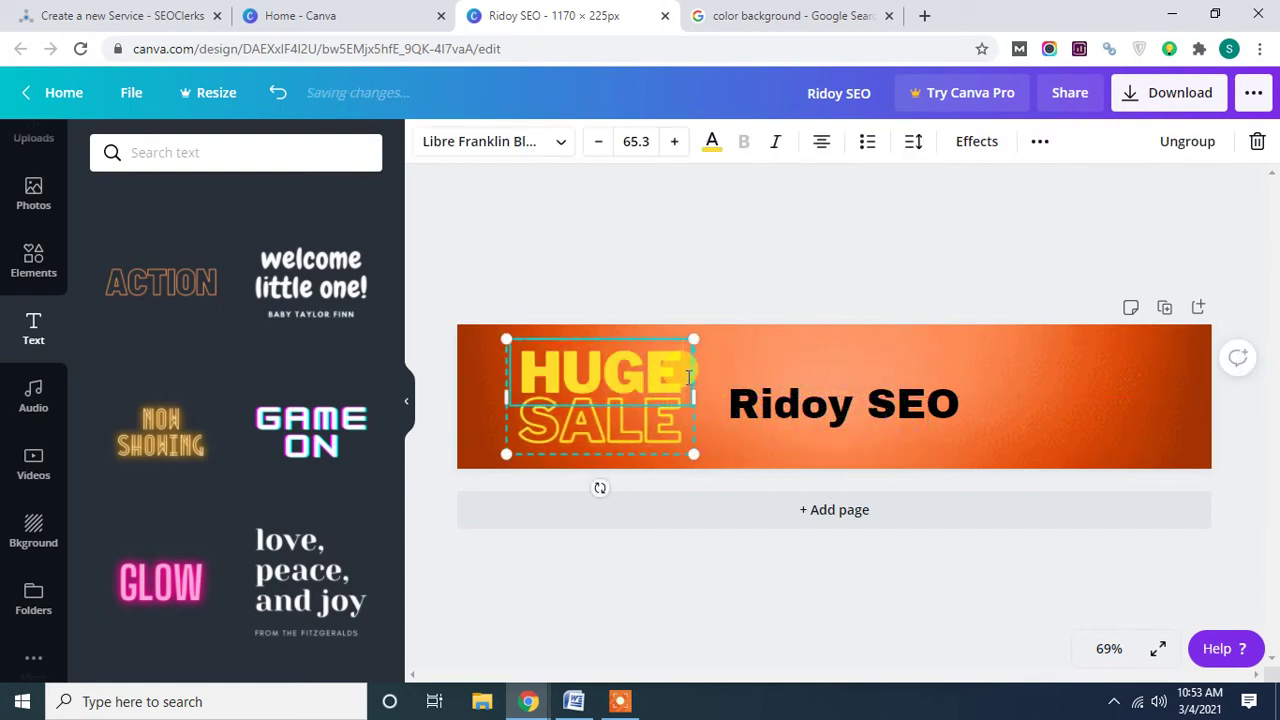
key(BackSpace)
key(BackSpace)
key(BackSpace)
key(BackSpace)
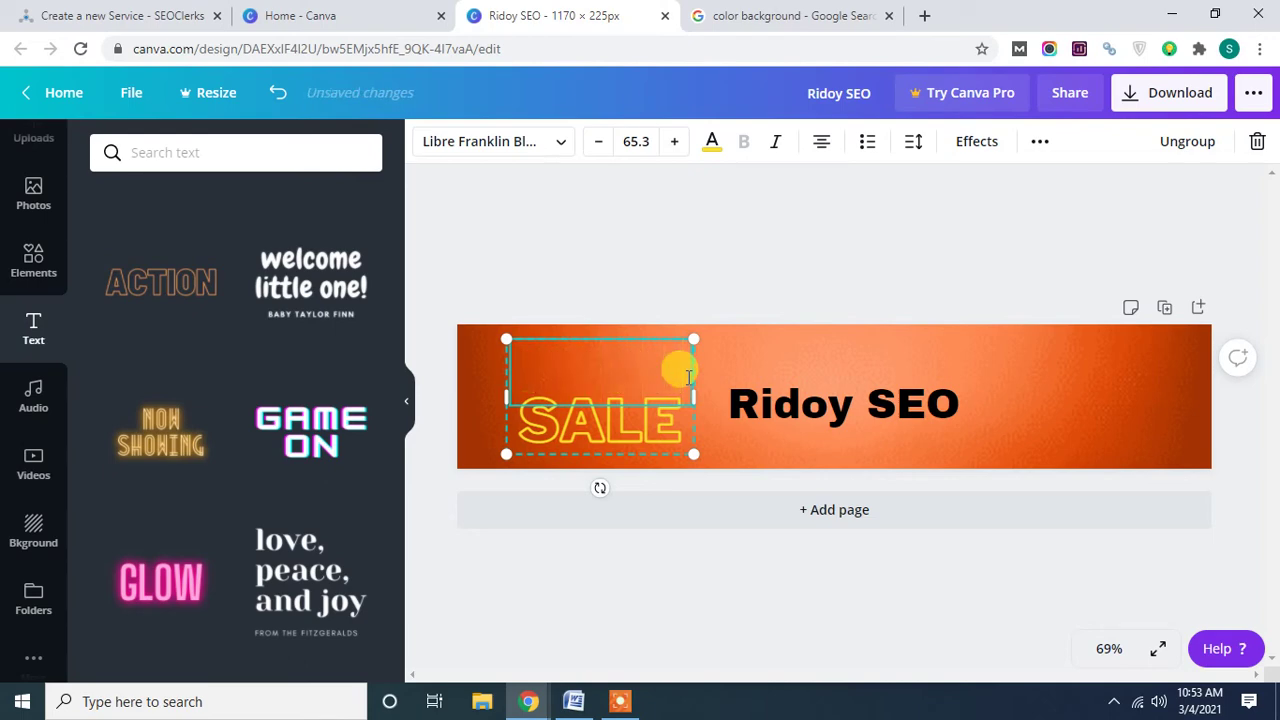
text(RIDOY)
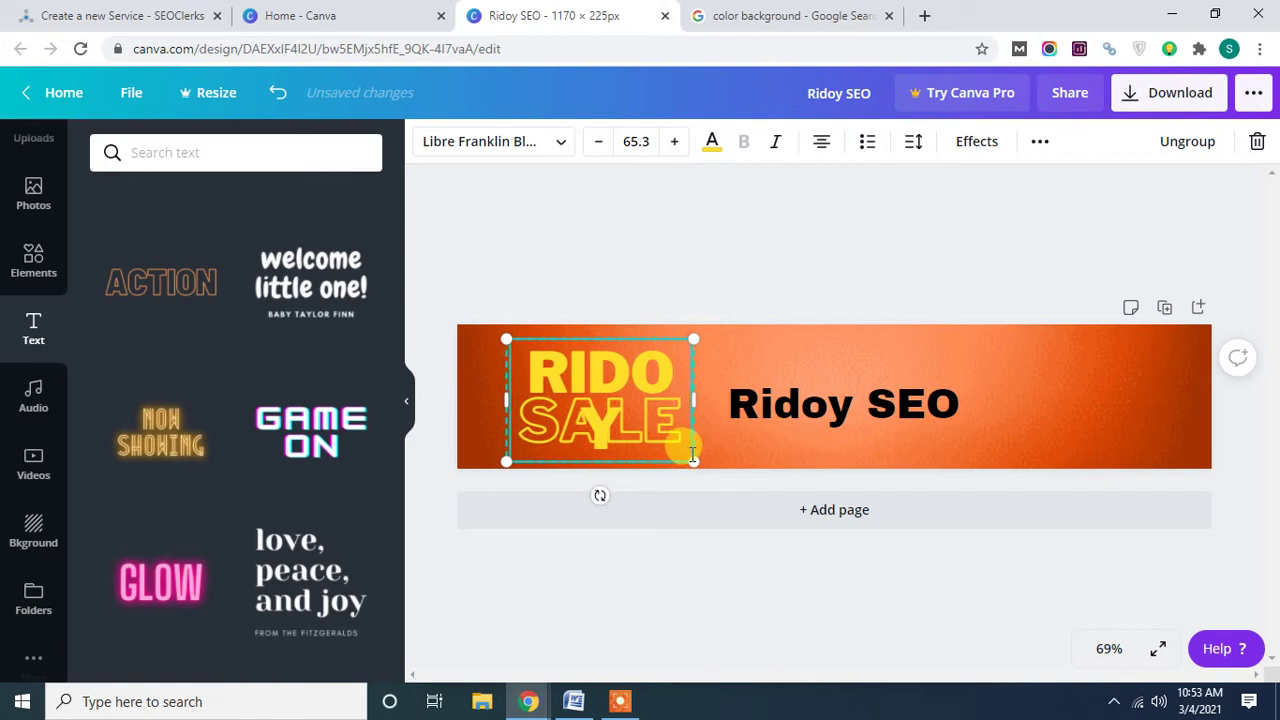
drag(704, 465, 714, 469)
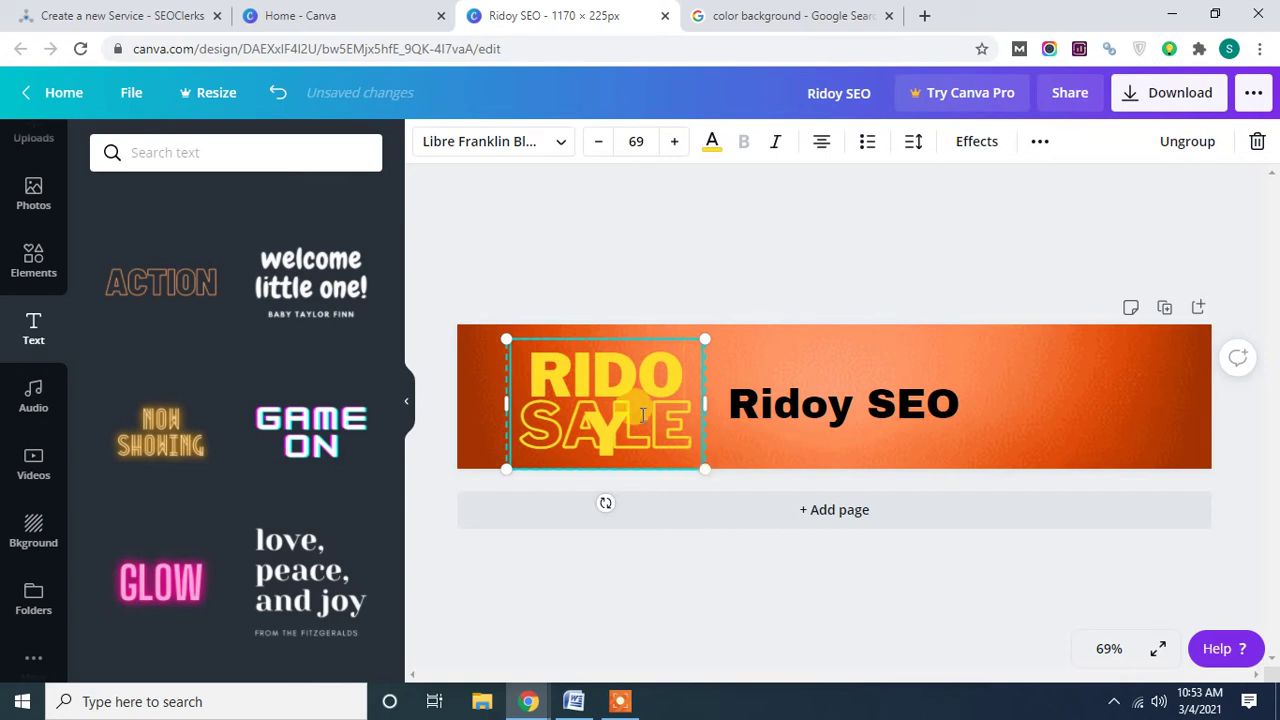
Delete the top line, retype SALE as 'BACK LINKS' and fit it inside the banner.
click(1258, 143)
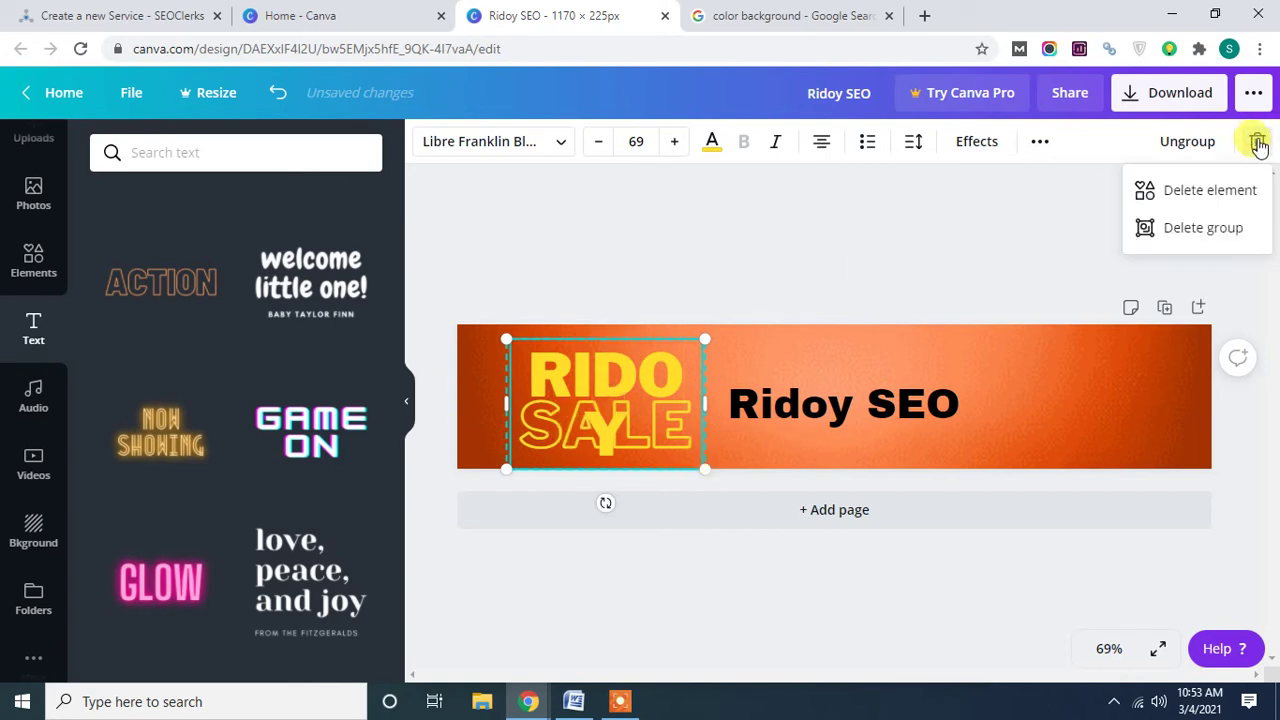
click(1214, 193)
drag(617, 421, 592, 395)
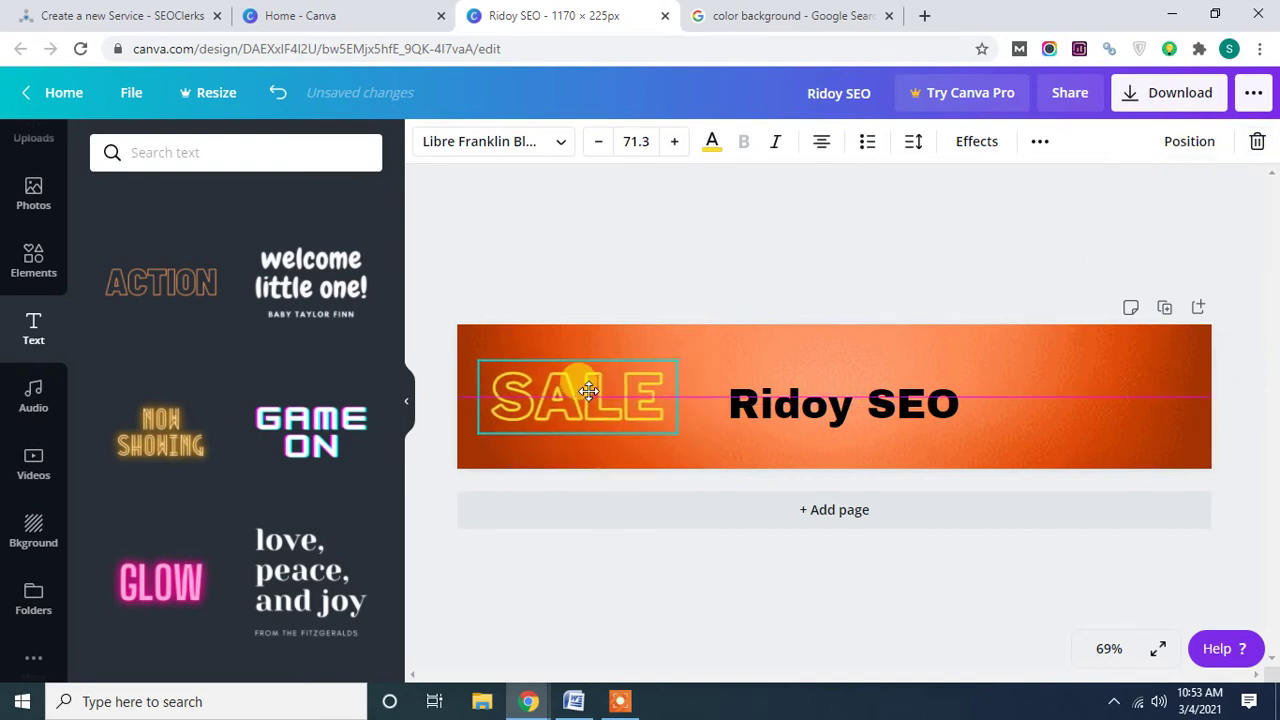
double_click(650, 395)
key(BackSpace)
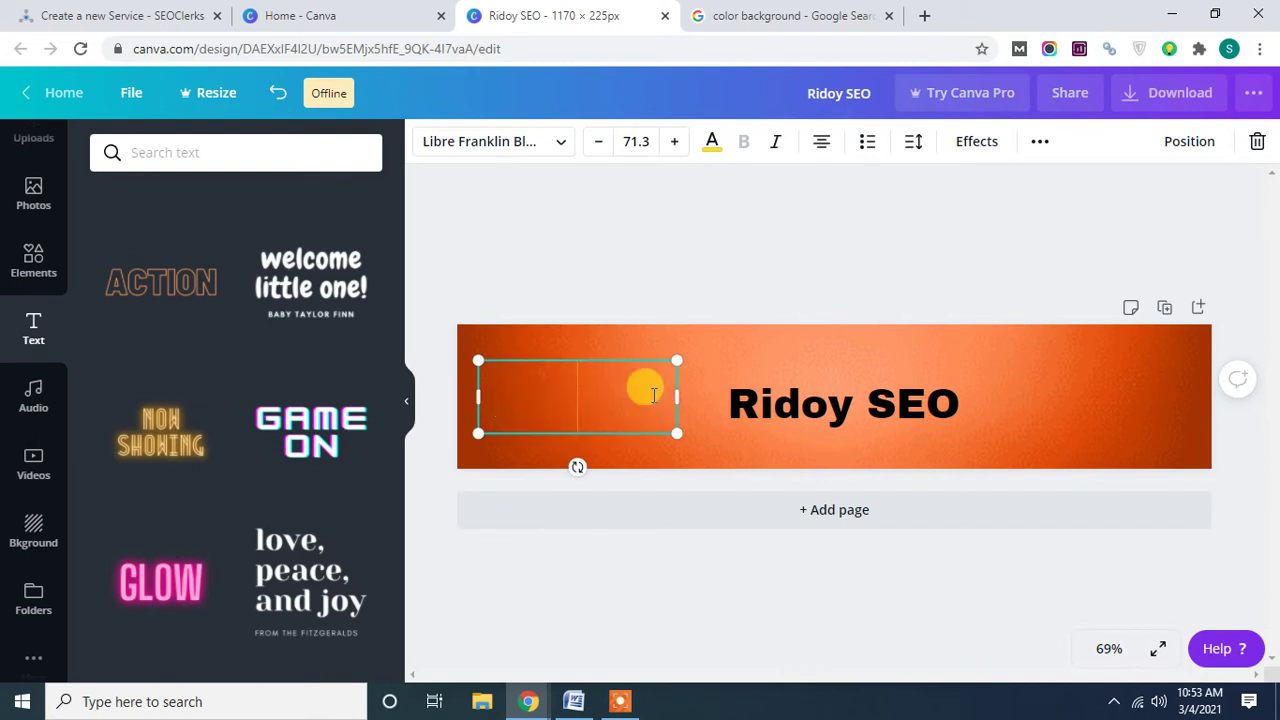
text(BACK LINKS)
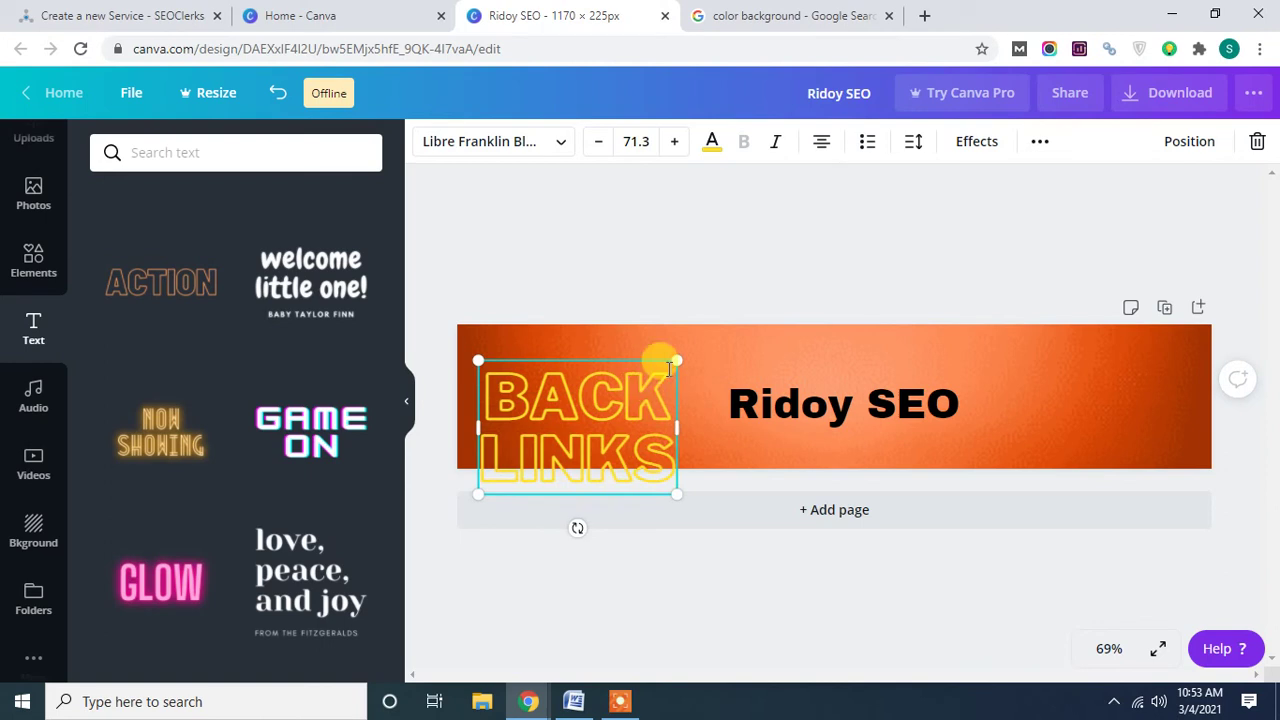
drag(677, 428, 720, 427)
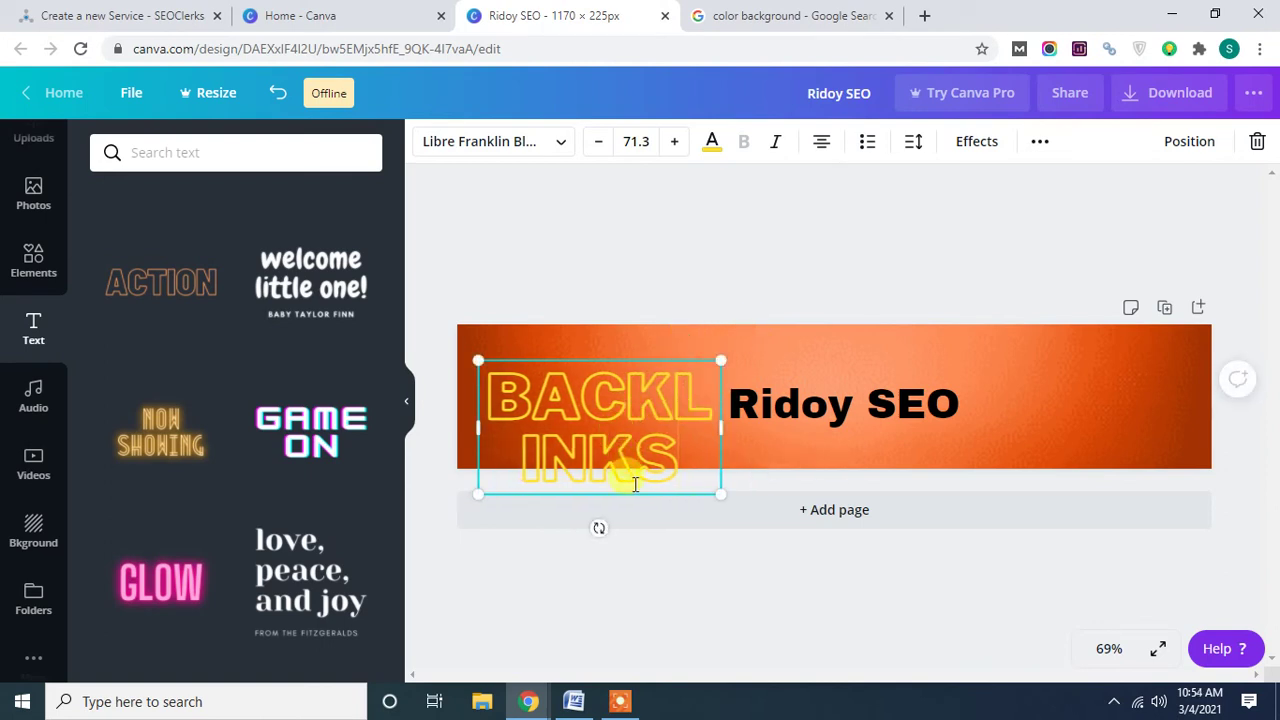
drag(628, 496, 609, 457)
Enlarge the brand-name SEO heading and colour it violet.
click(624, 268)
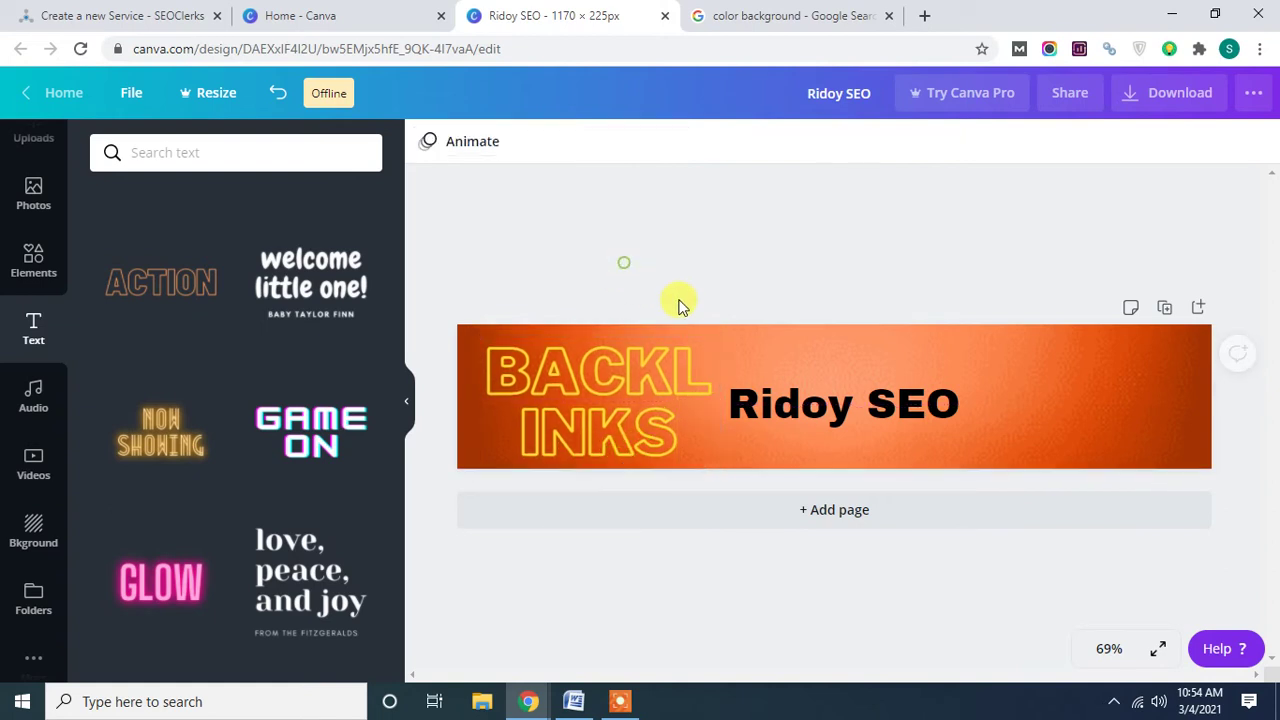
drag(778, 405, 860, 402)
drag(805, 371, 740, 362)
drag(1036, 440, 1104, 457)
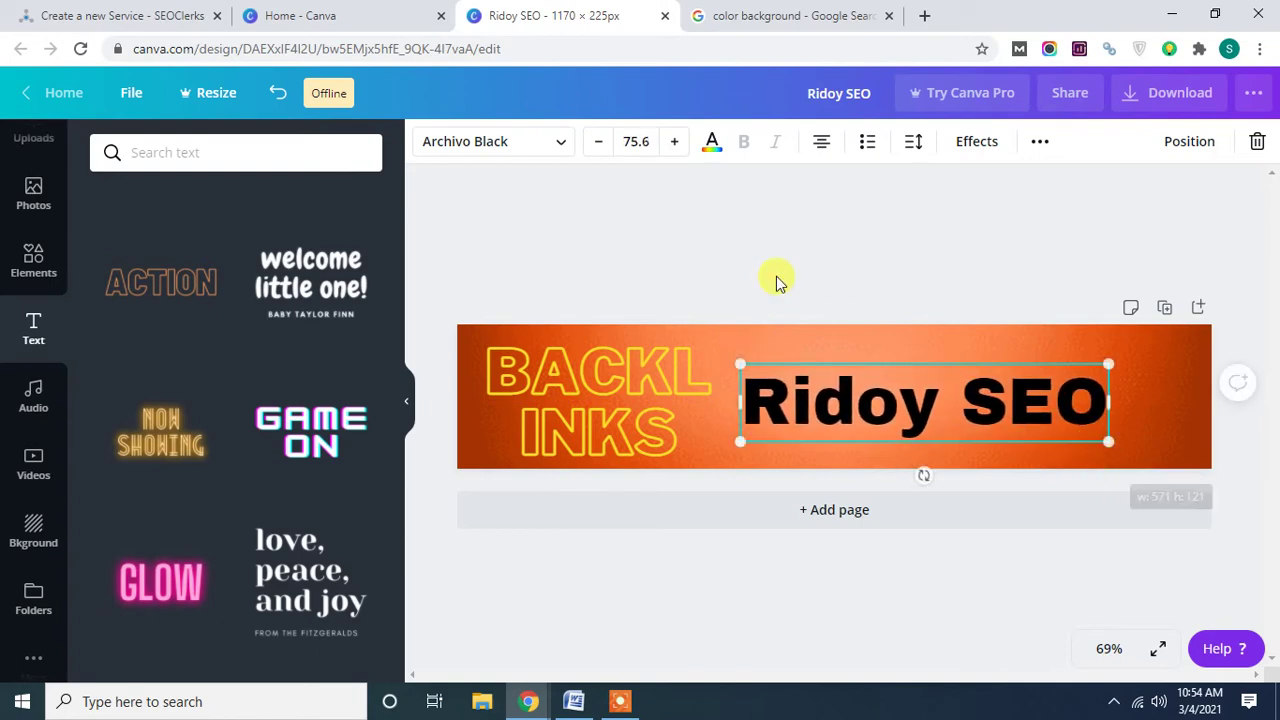
click(710, 145)
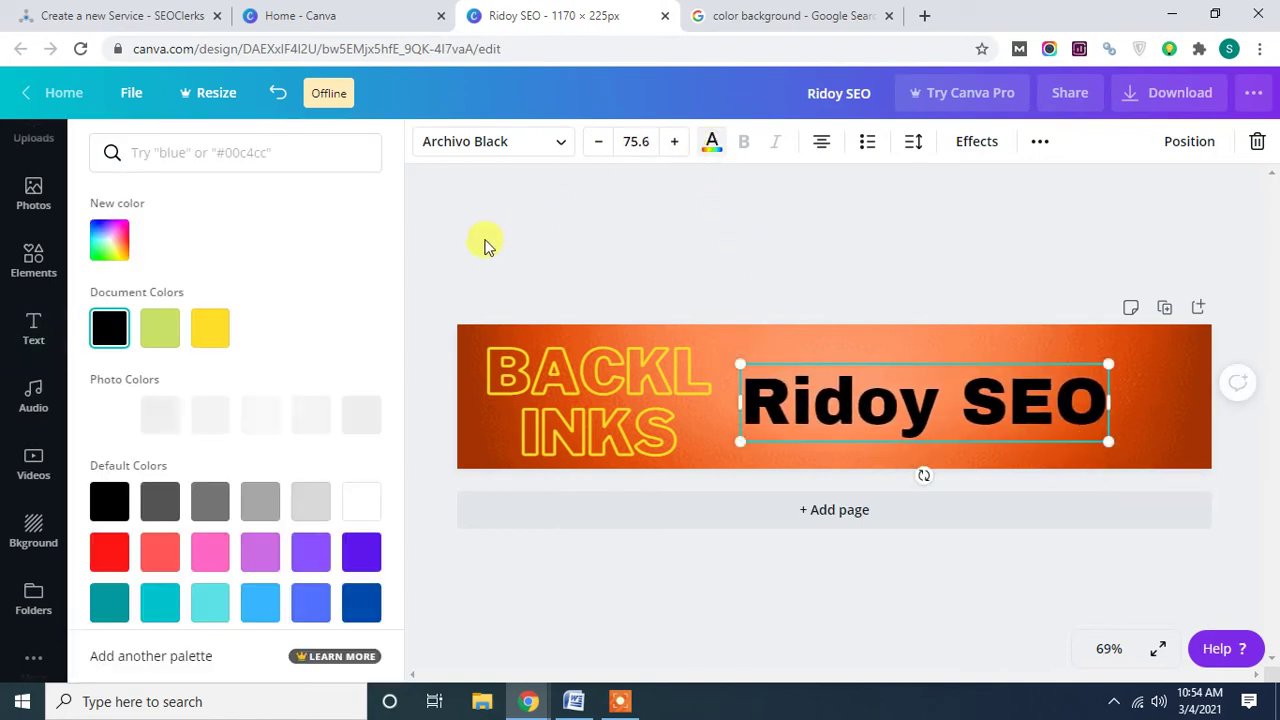
click(360, 551)
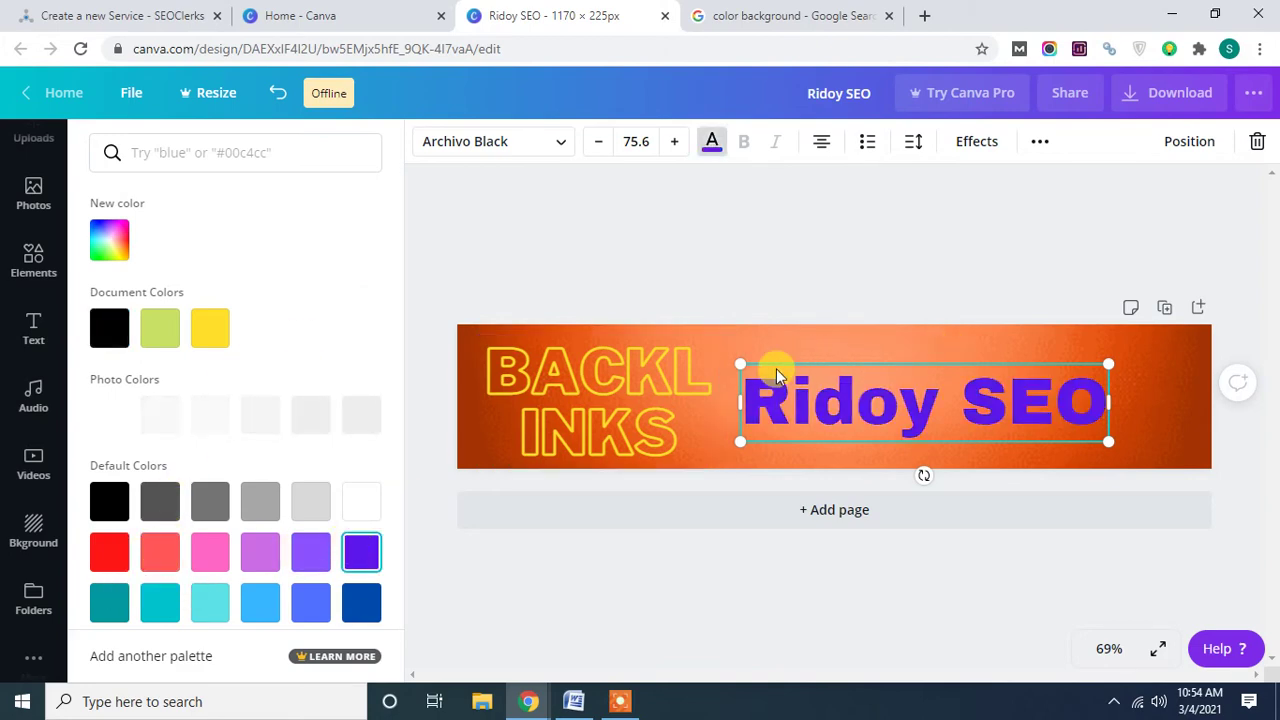
Grow the violet heading to size 87.3 and centre it vertically on the banner.
mouse_move(740, 363)
mouse_down()
mouse_move(740, 347)
mouse_move(733, 361)
mouse_up()
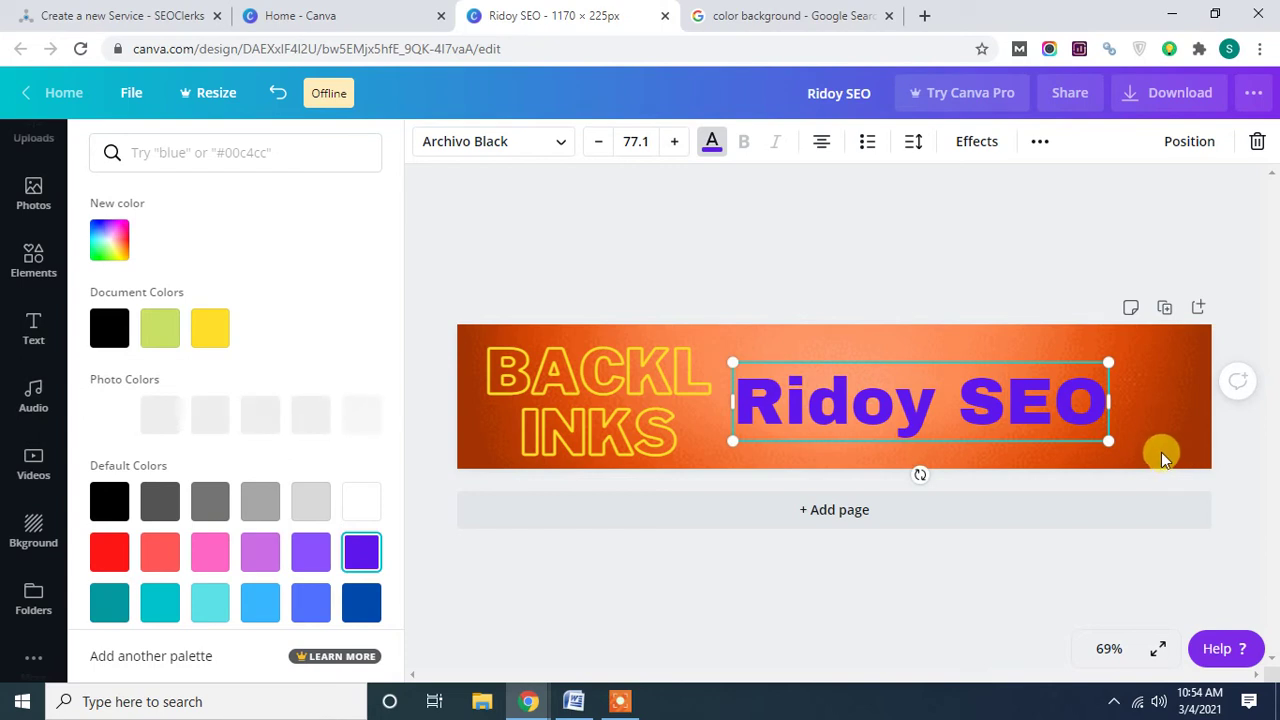
drag(1108, 441, 1140, 449)
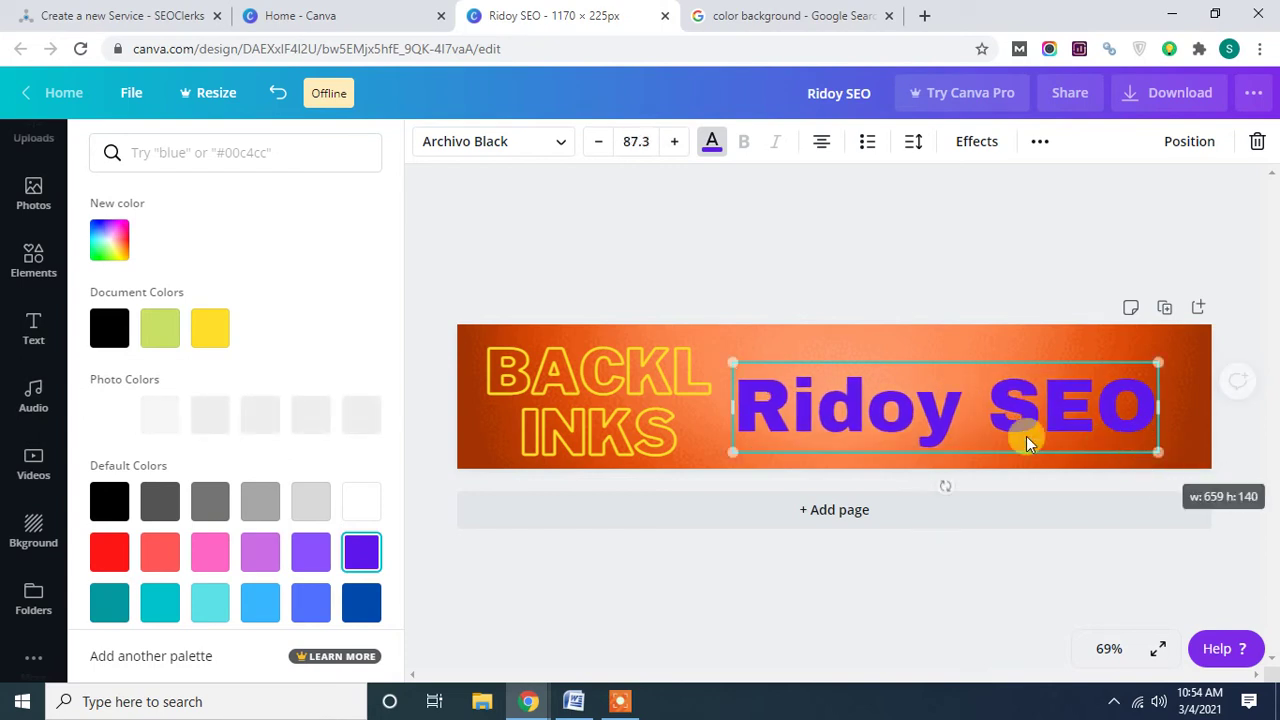
drag(937, 414, 935, 399)
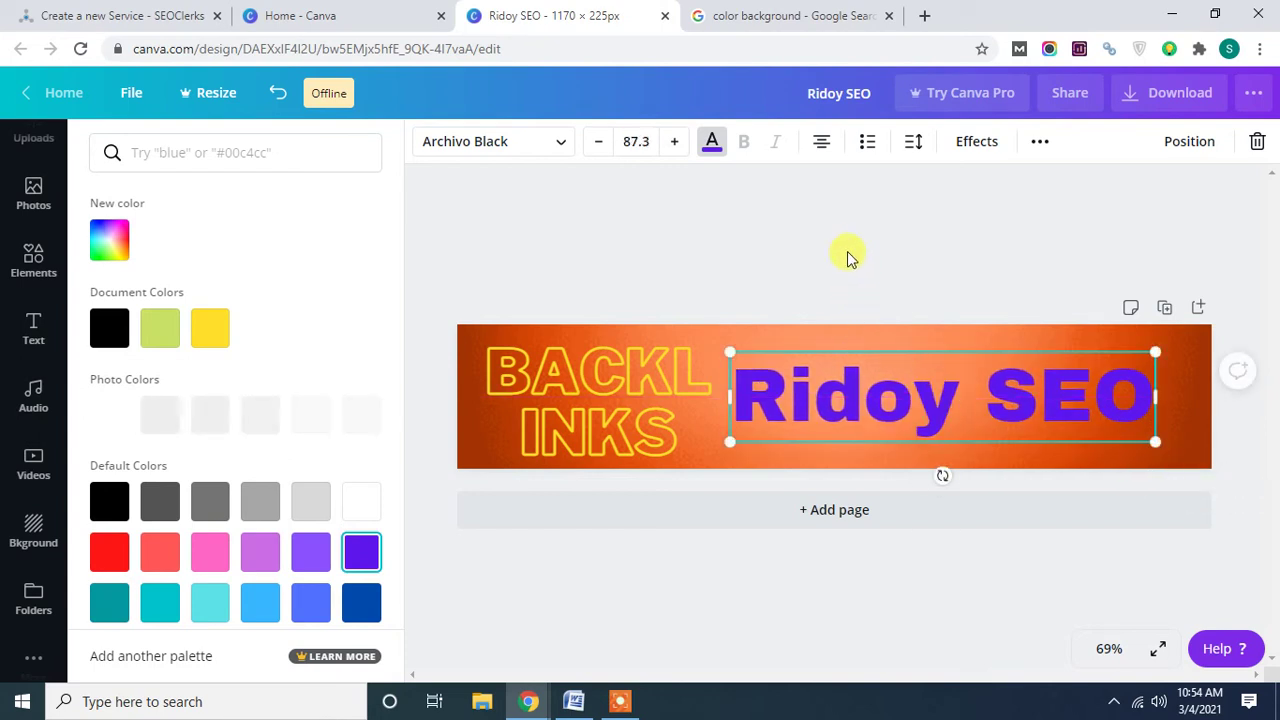
click(848, 252)
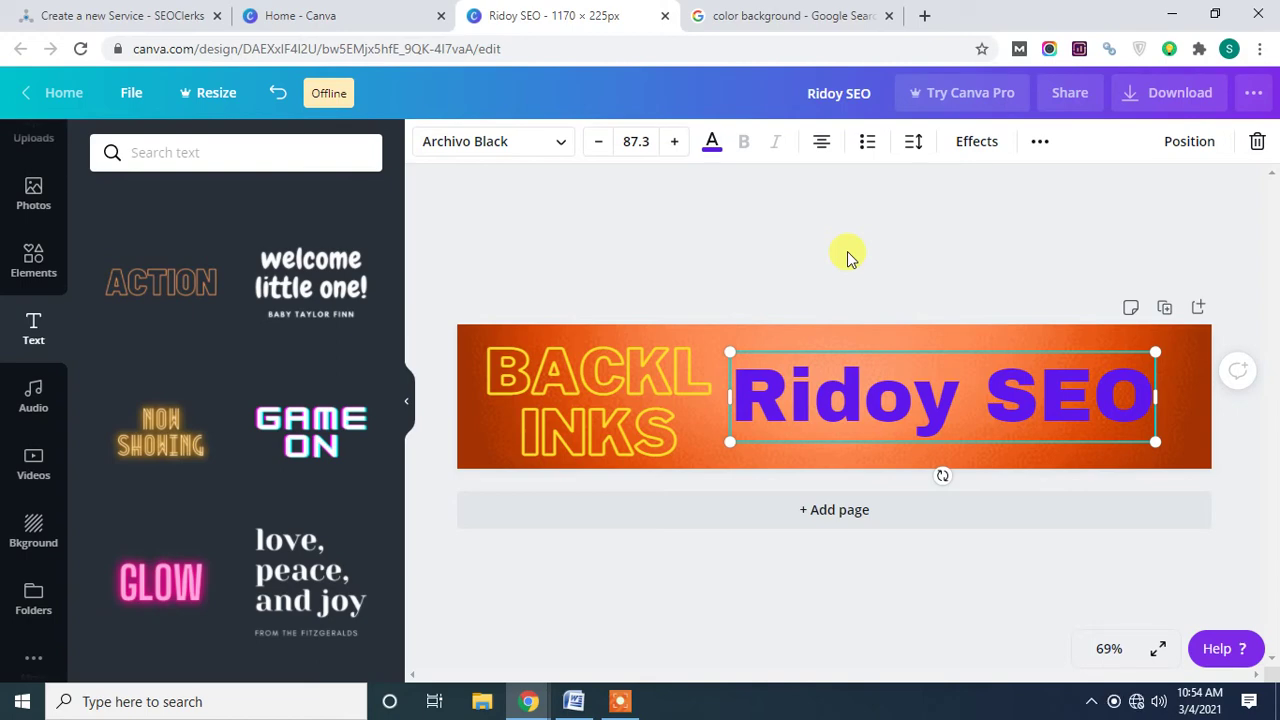
click(847, 251)
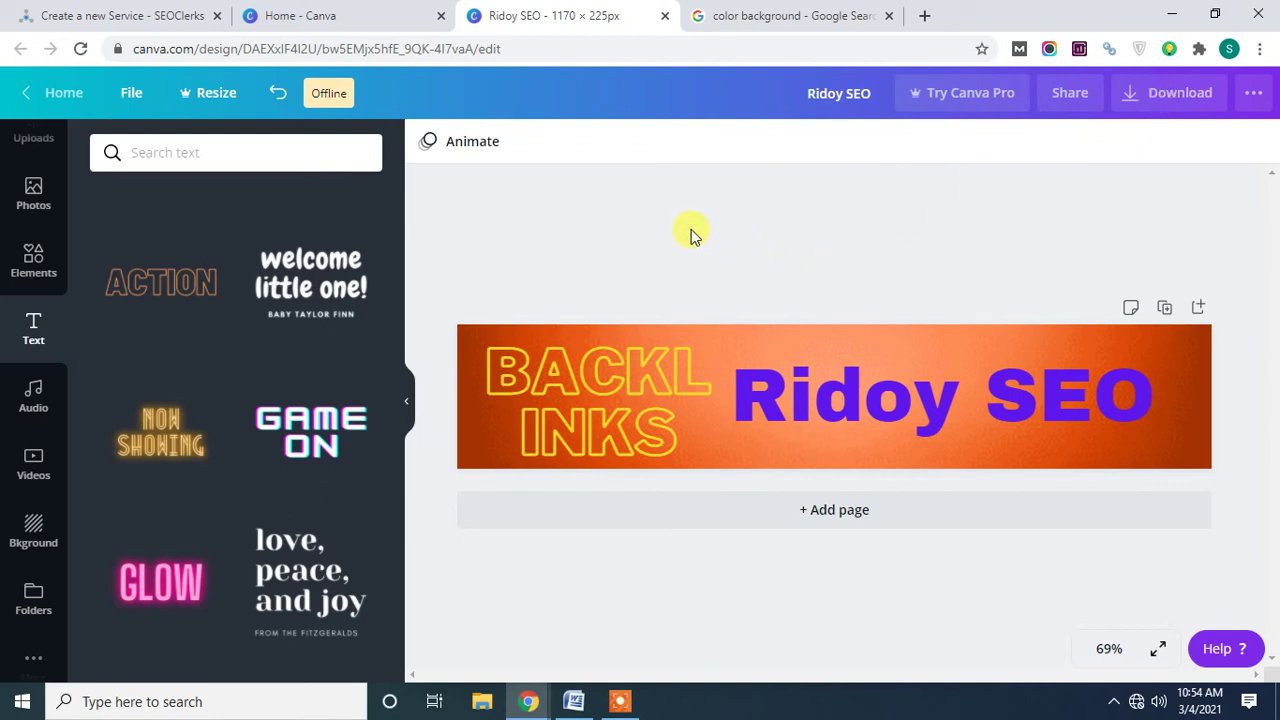
Dismiss Canva's couldn't-save warning and reopen the Windows Wi-Fi network list.
click(1137, 701)
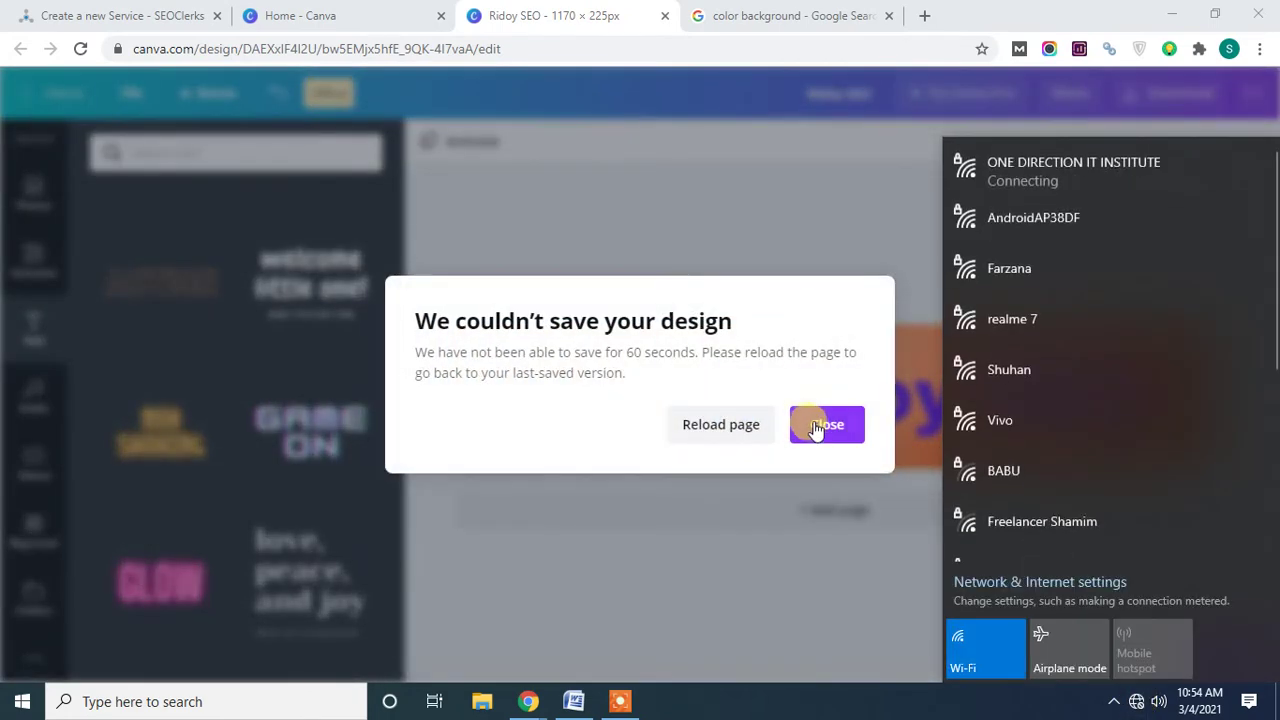
click(817, 424)
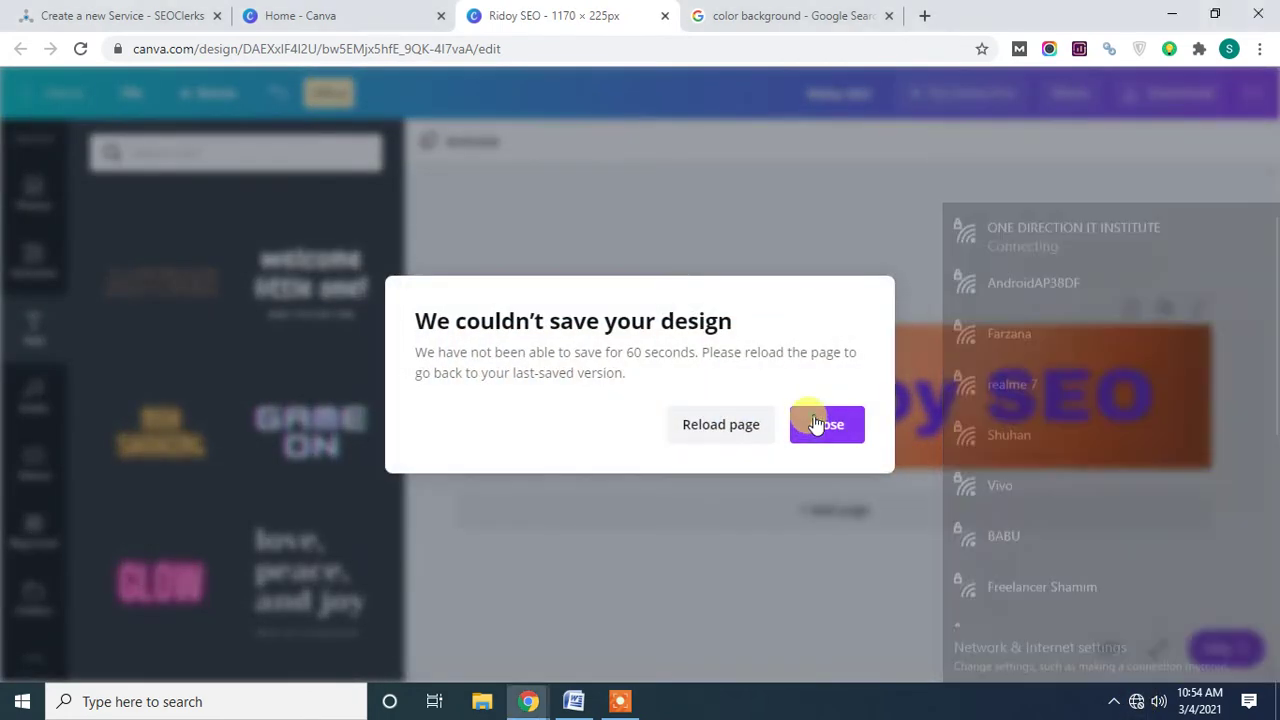
click(1137, 702)
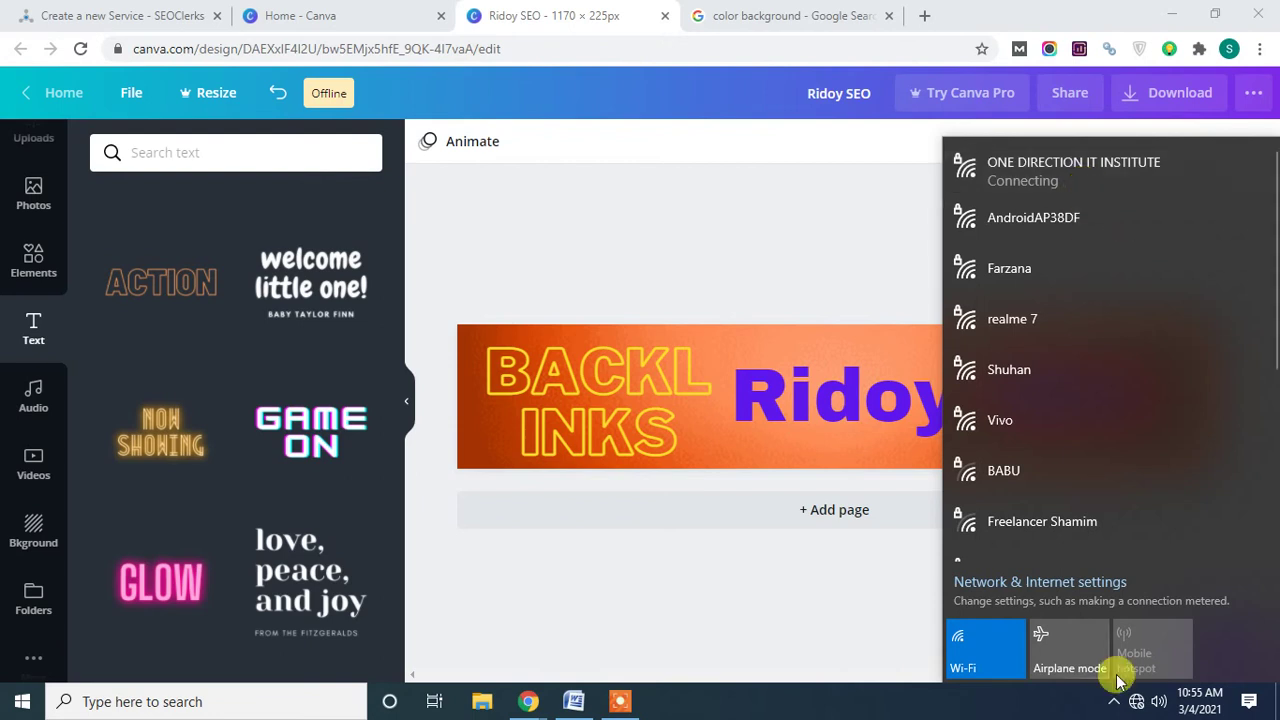
click(1068, 648)
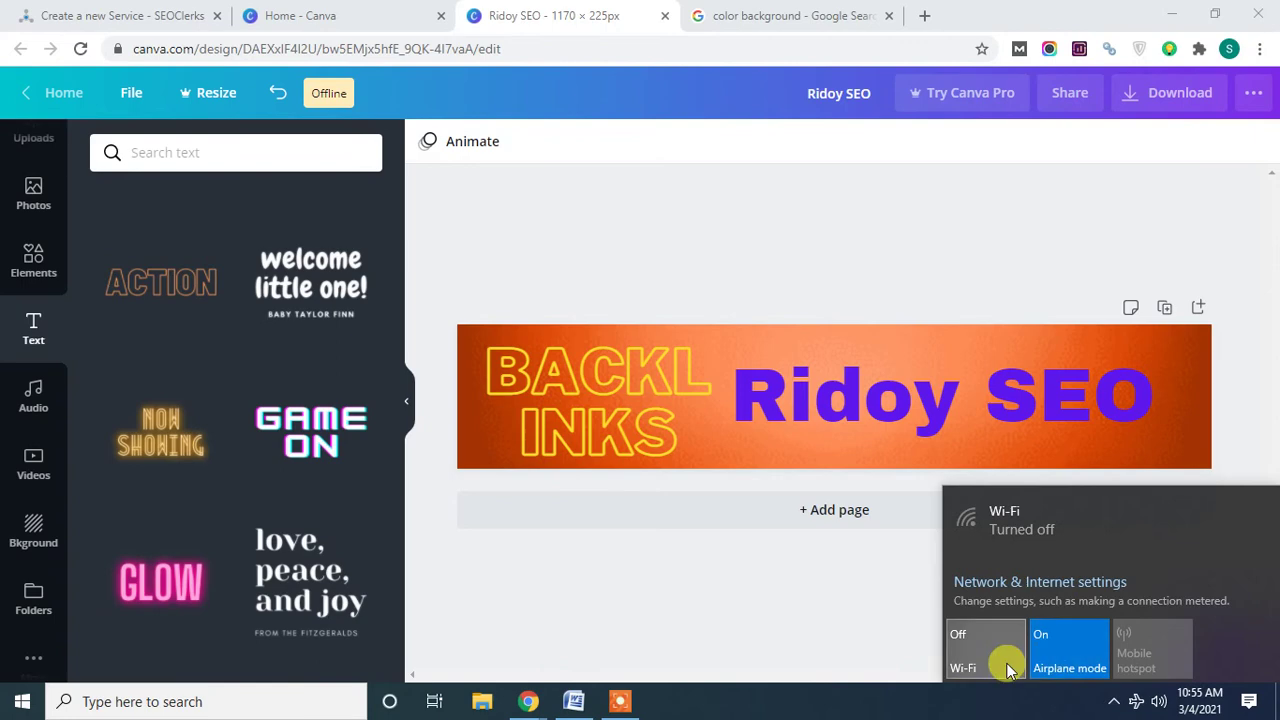
click(1060, 652)
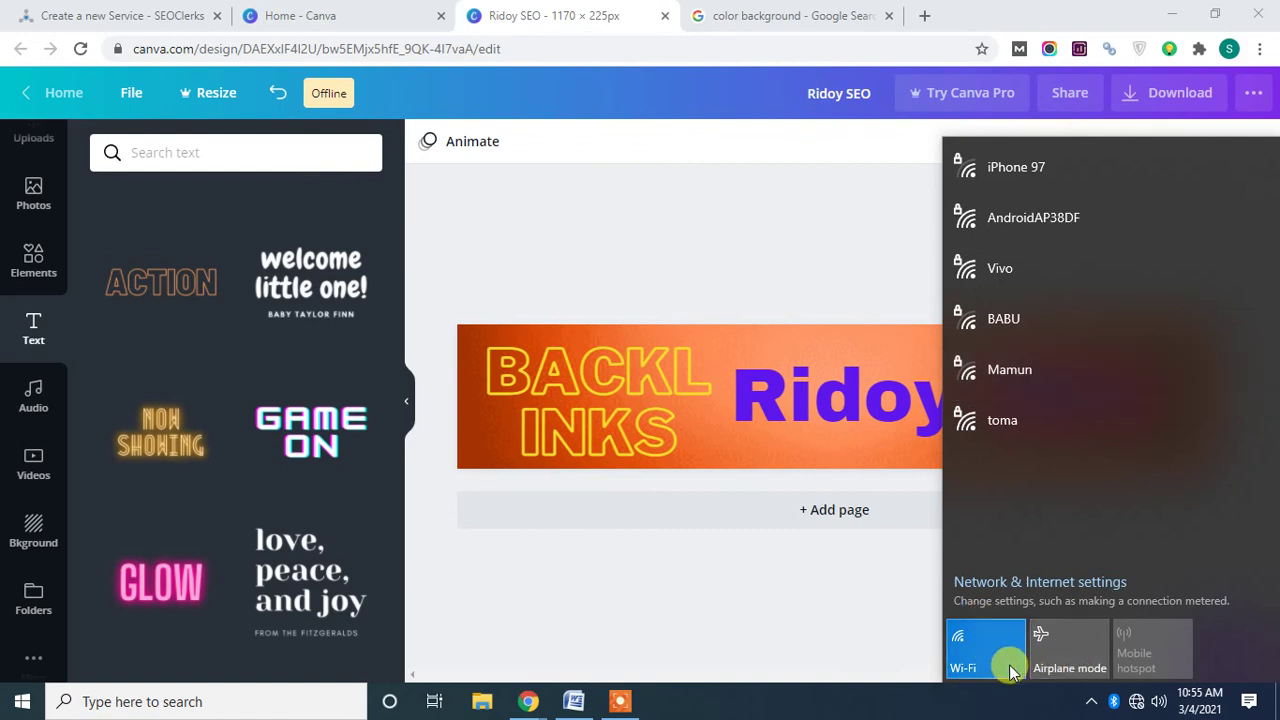
click(1058, 652)
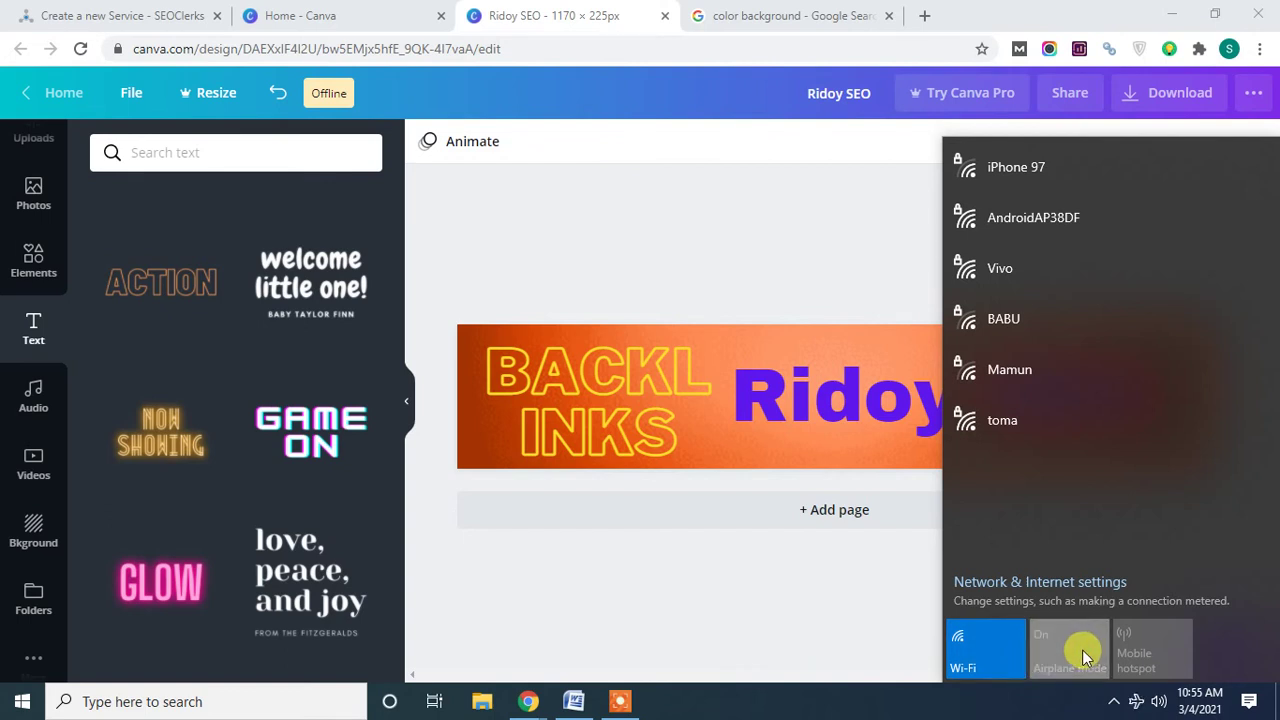
click(1048, 650)
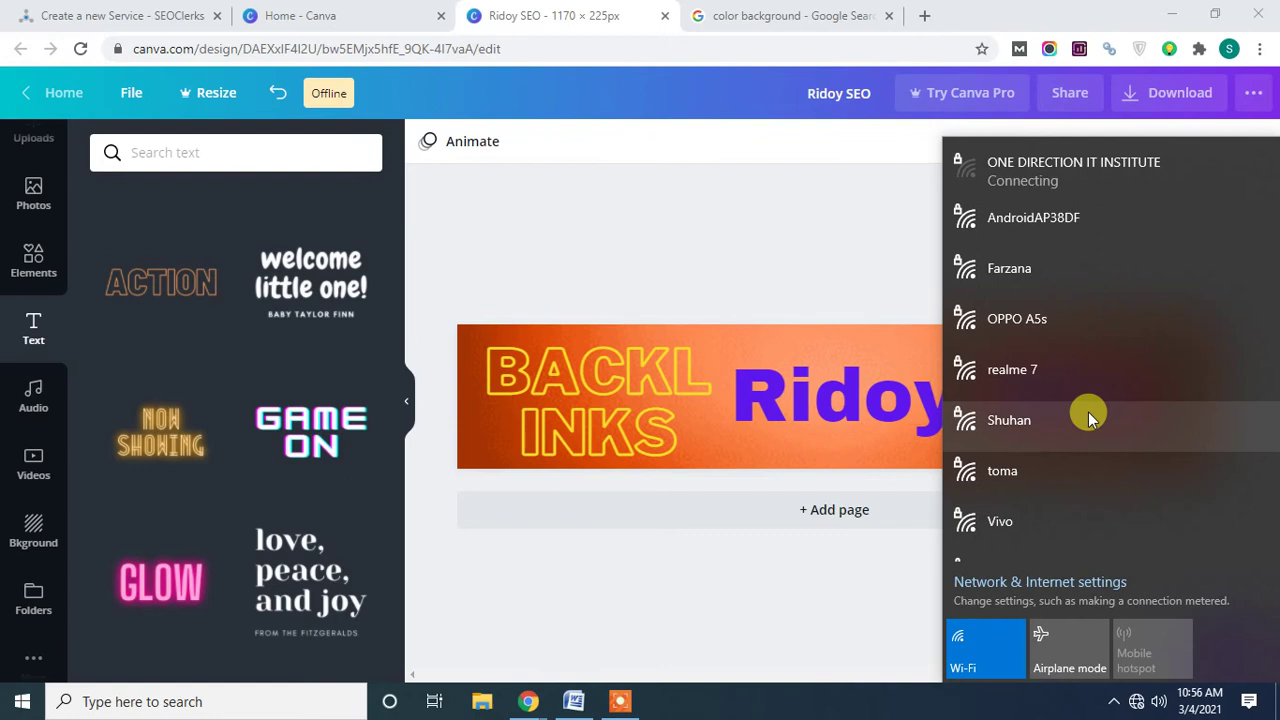
Try connecting to ONE DIRECTION IT INSTITUTE, then cancel the stalled attempt.
click(1045, 183)
click(1222, 254)
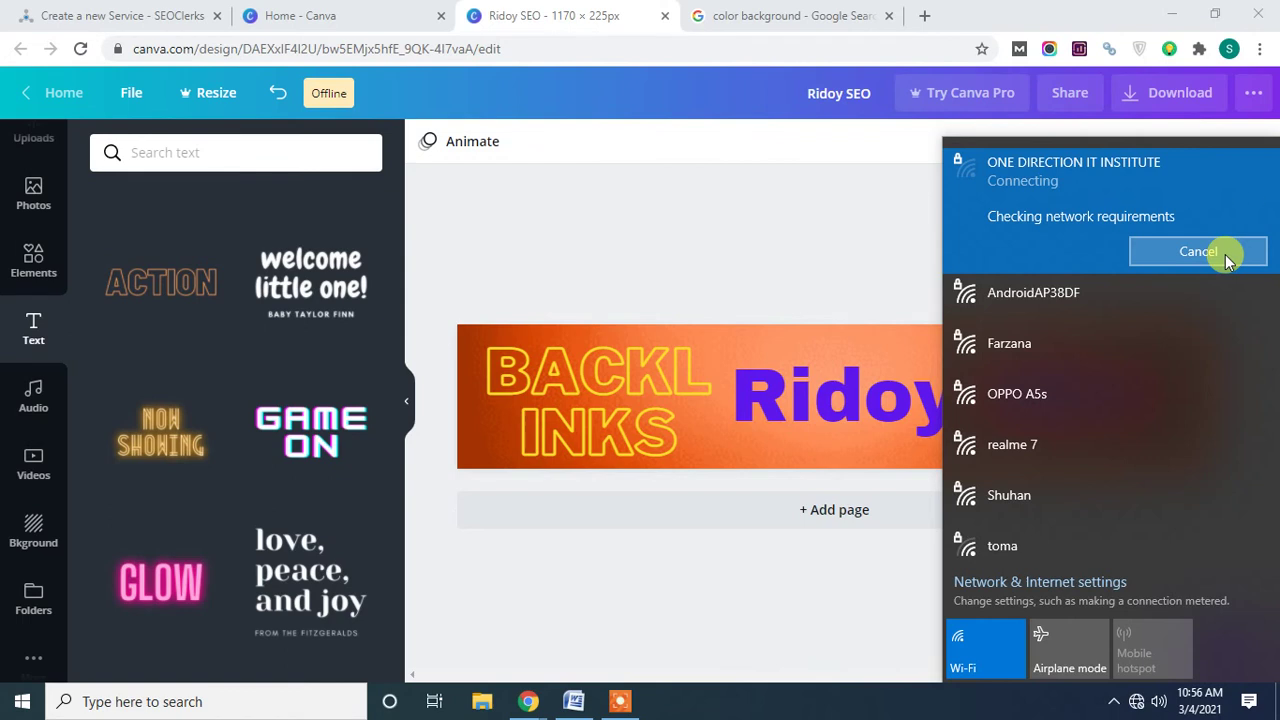
click(1200, 252)
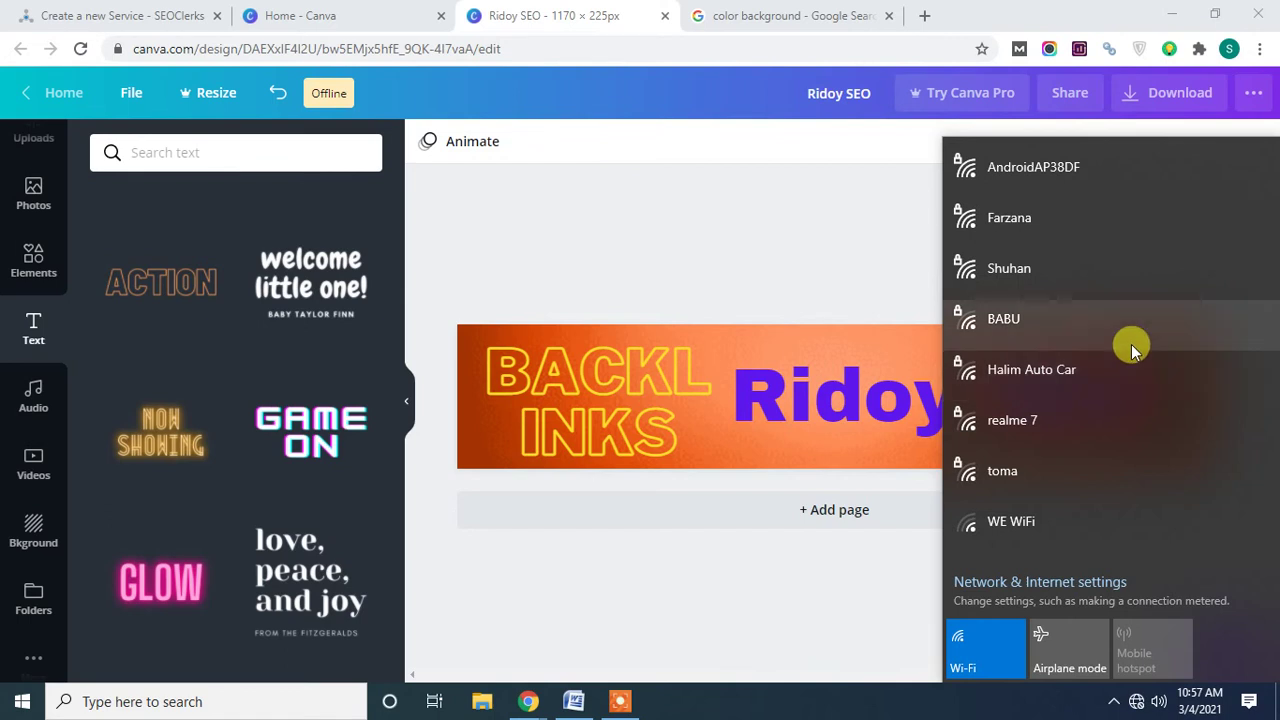
Browse the reopened Wi-Fi list, close it, and bring up the Icecream recorder controls.
click(910, 712)
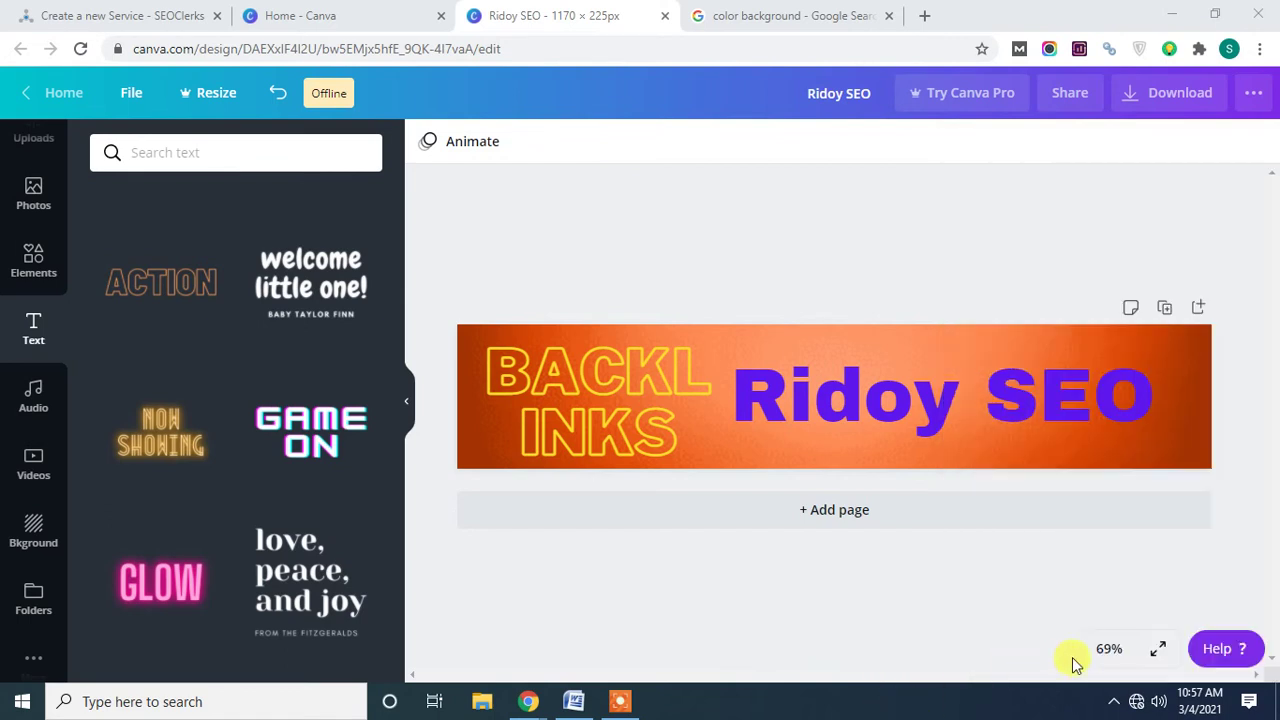
click(1136, 702)
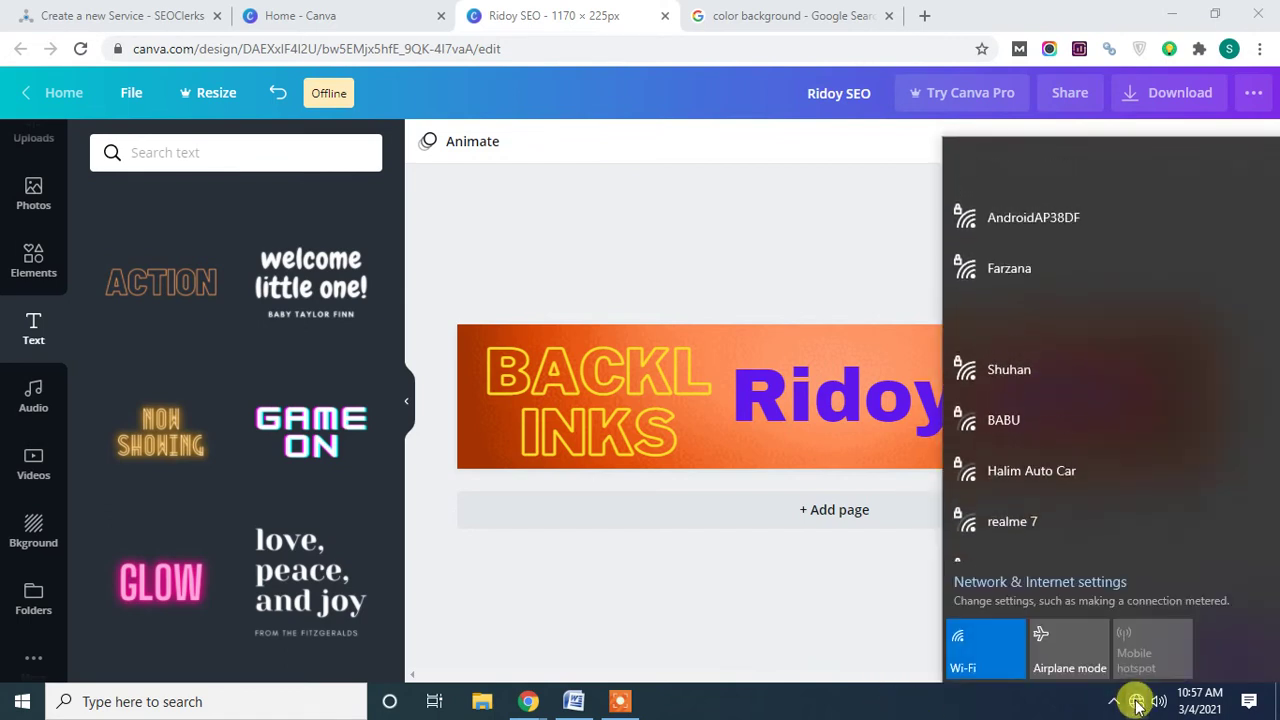
scroll(1078, 443, down, 2)
scroll(1080, 450, down, 2)
scroll(1080, 450, up, 1)
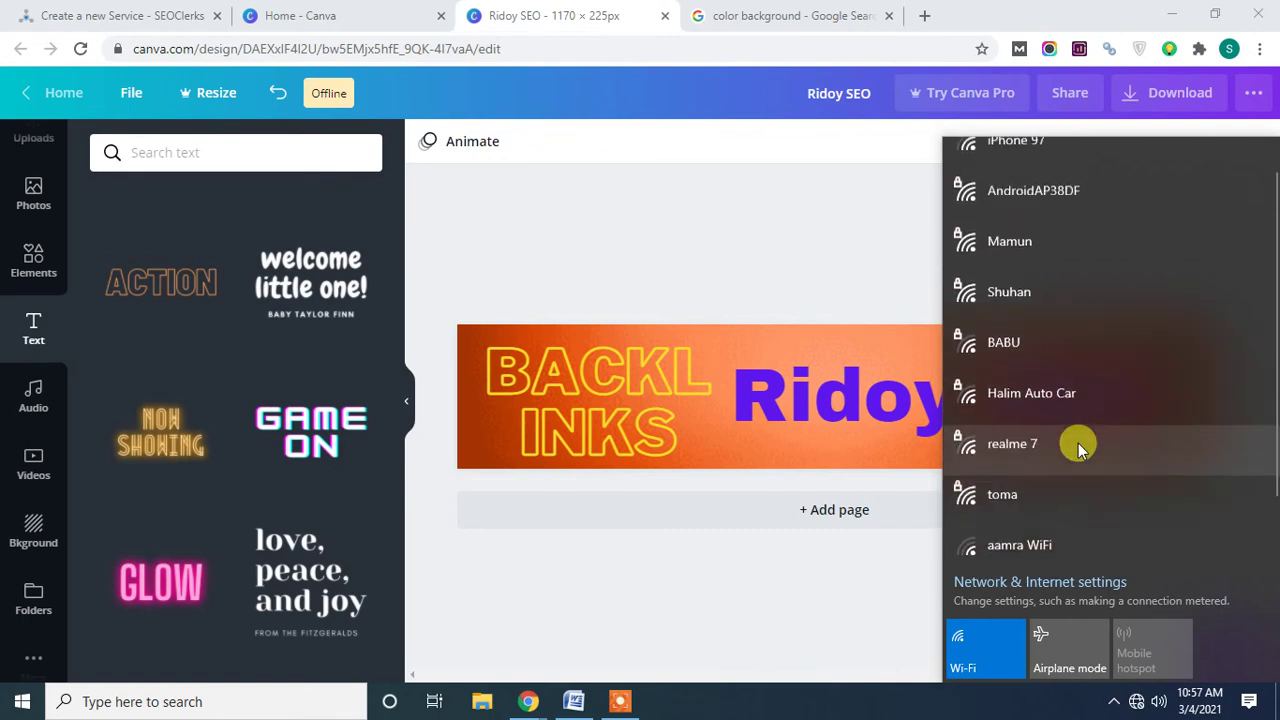
scroll(1075, 446, up, 1)
click(940, 712)
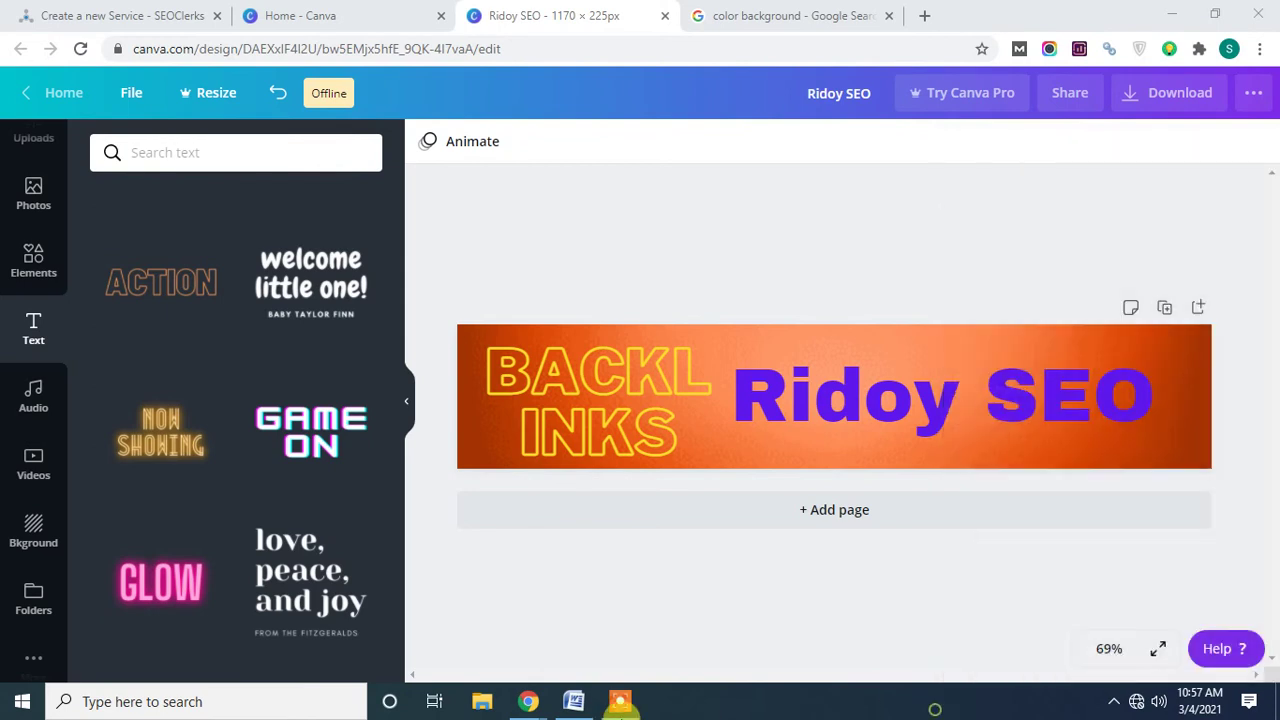
click(620, 701)
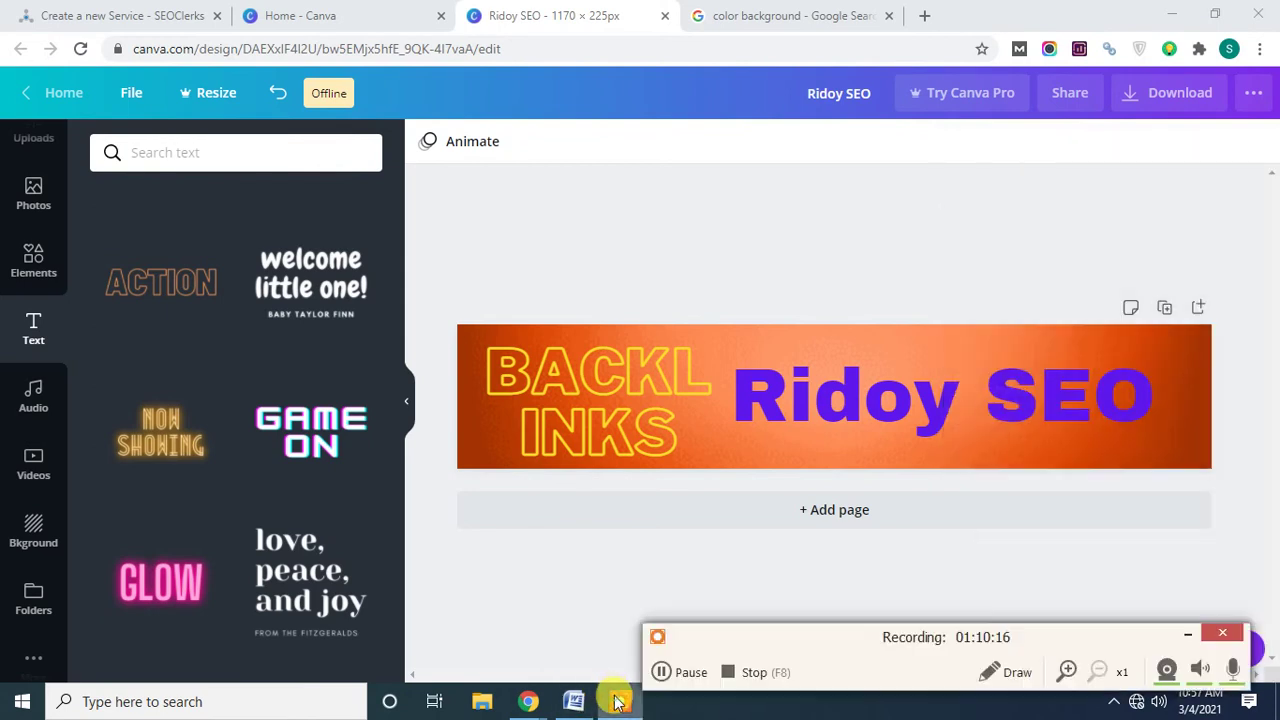
Pause the recording, minimise the recorder controls, and bring Chrome with the Canva design forward.
click(660, 672)
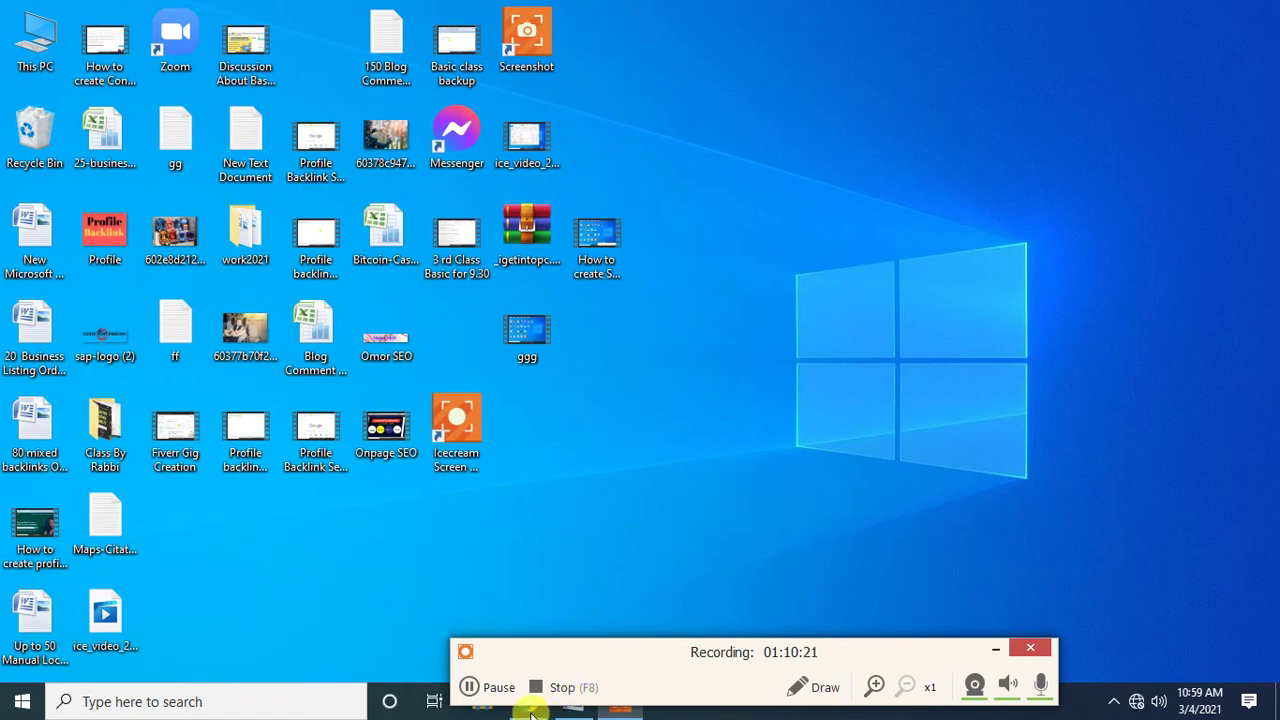
click(1003, 652)
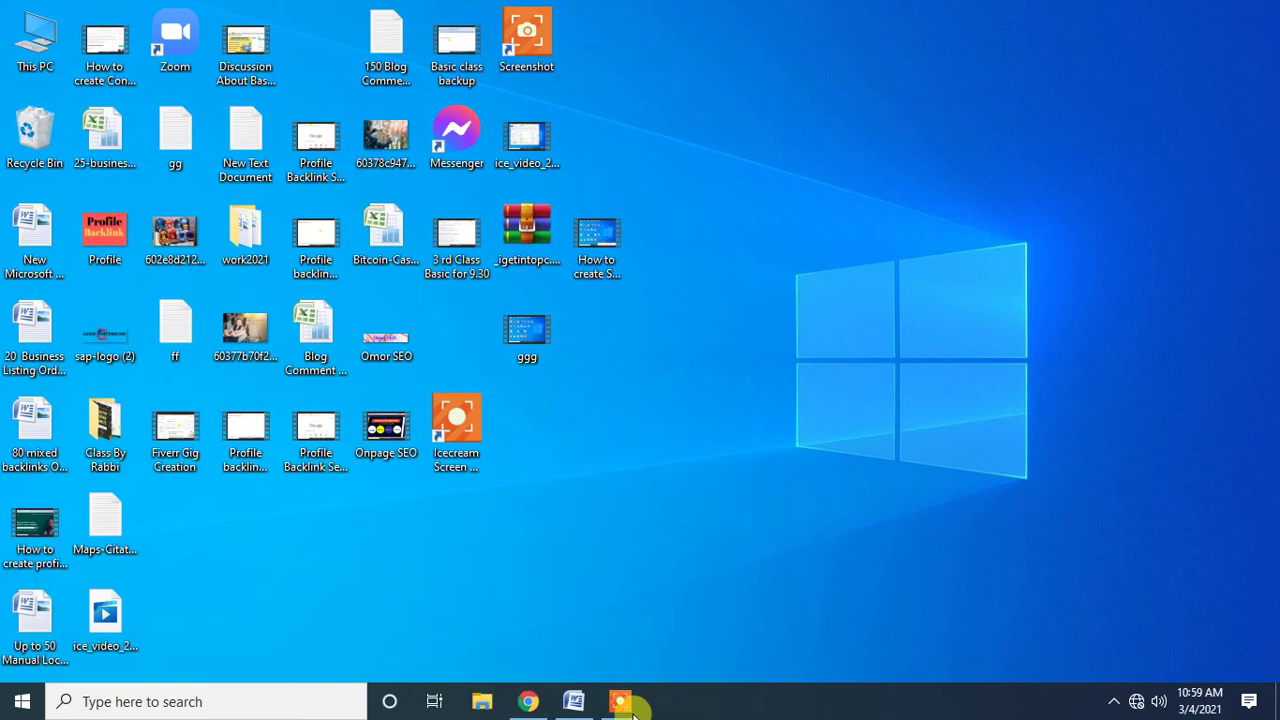
click(527, 704)
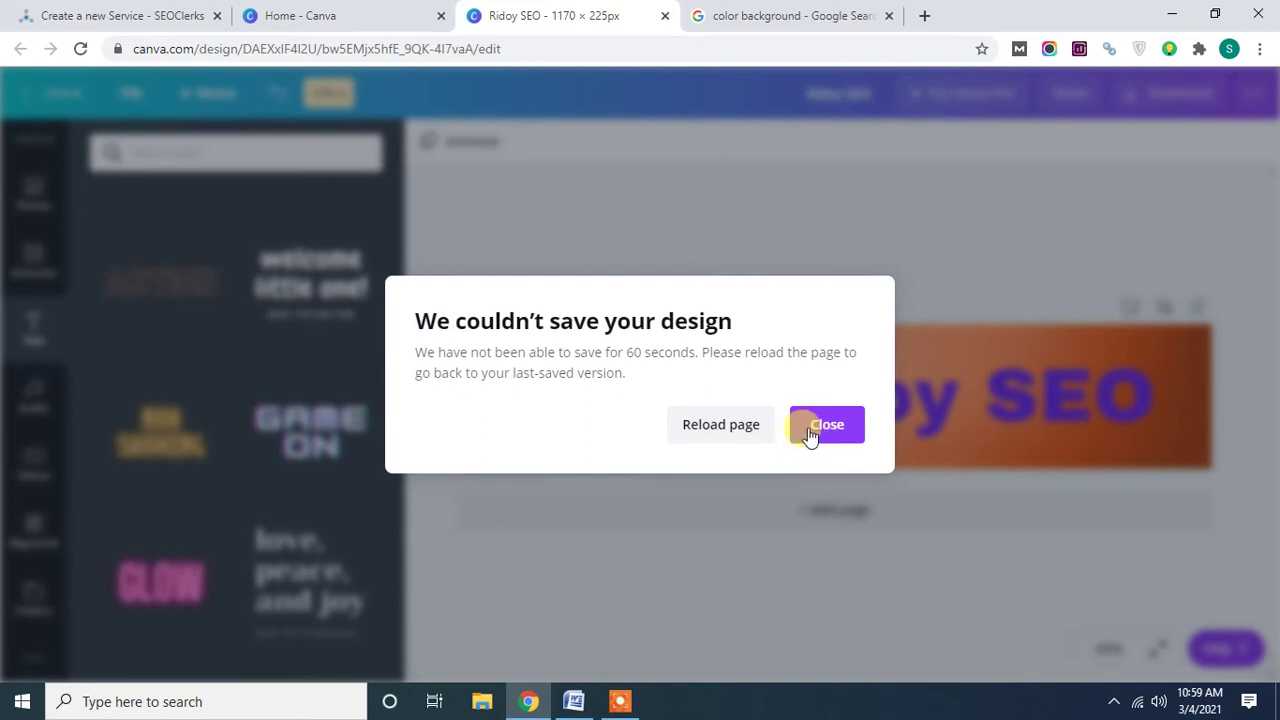
Dismiss the save warning, reload the Canva tab despite unsaved changes, and show the Wi-Fi list.
click(826, 432)
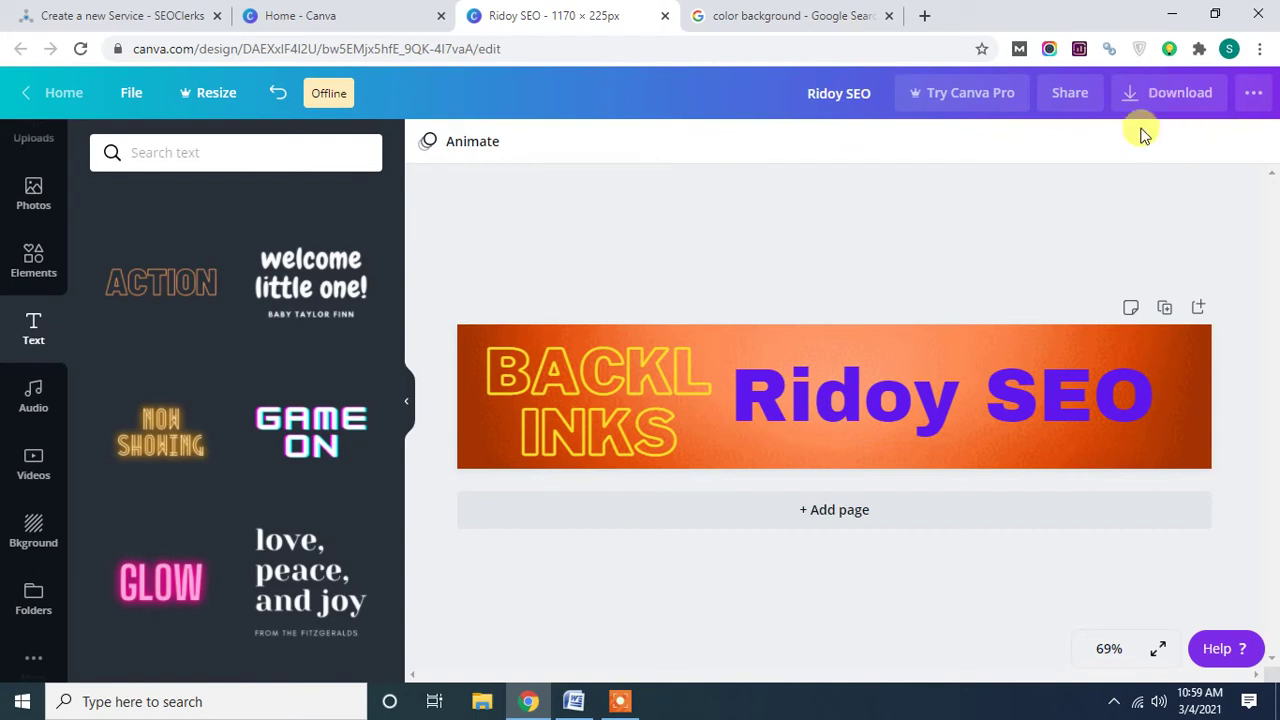
right_click(593, 8)
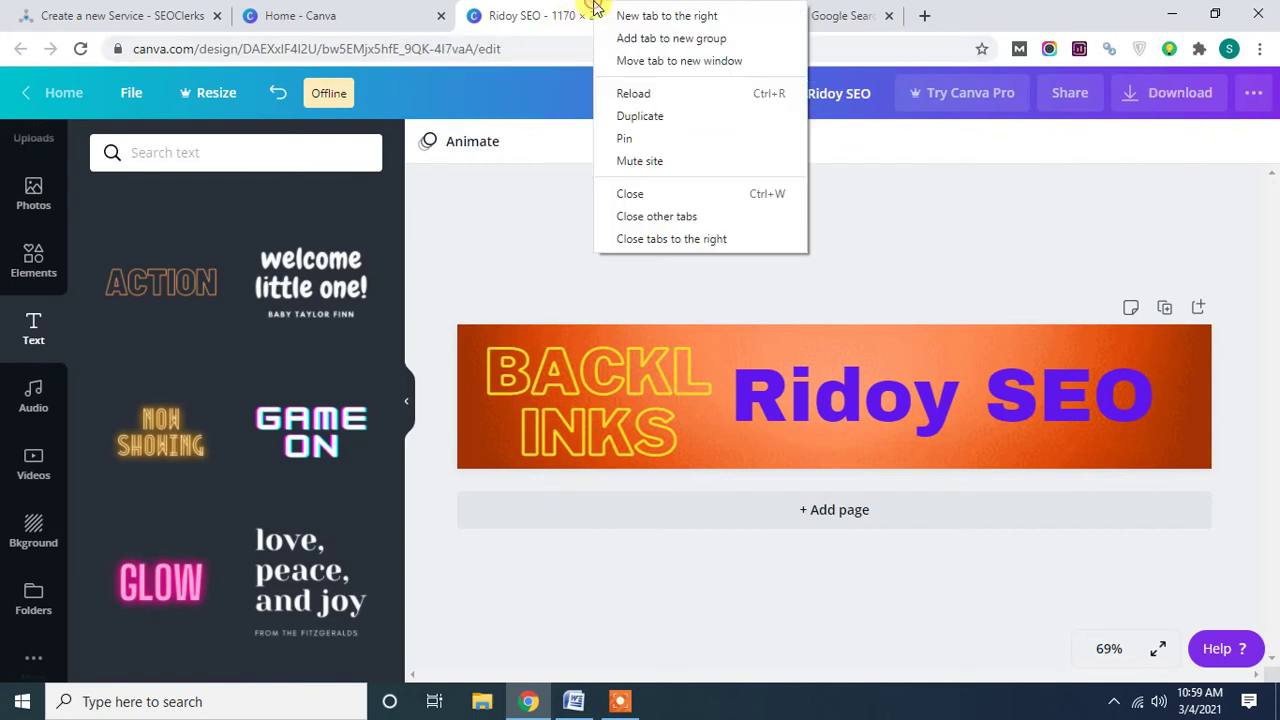
click(653, 102)
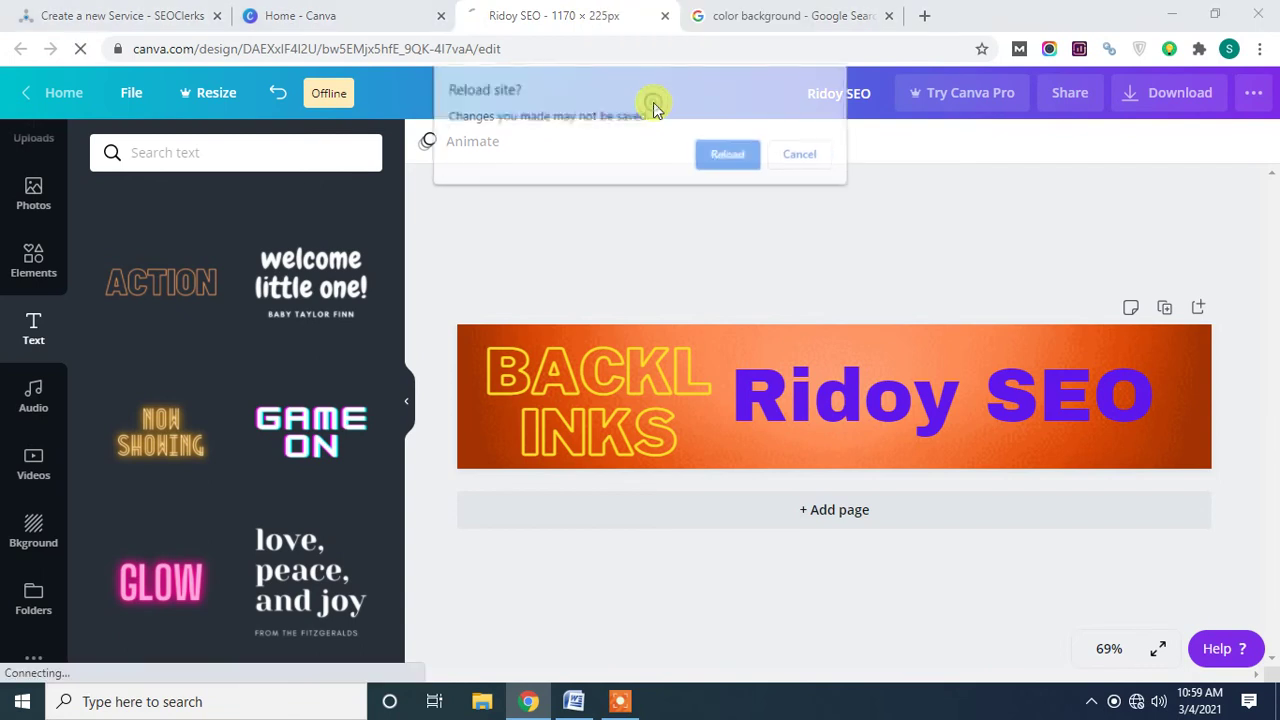
click(723, 160)
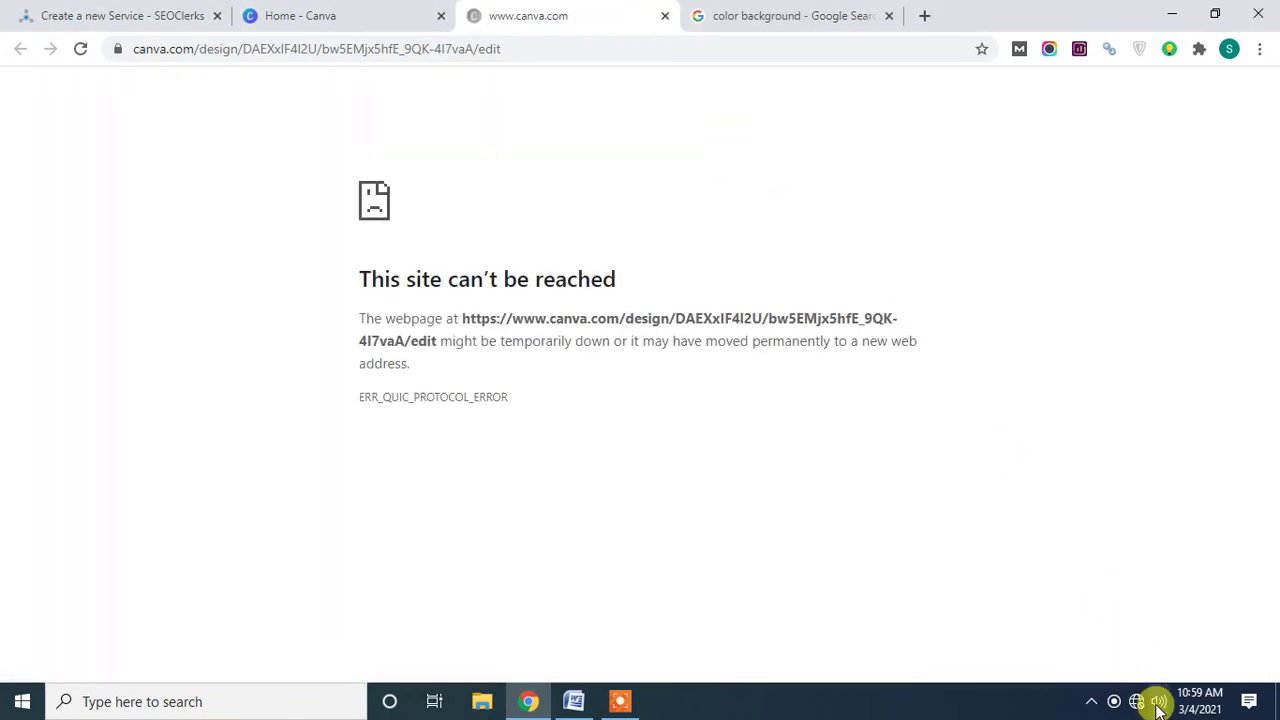
click(1139, 701)
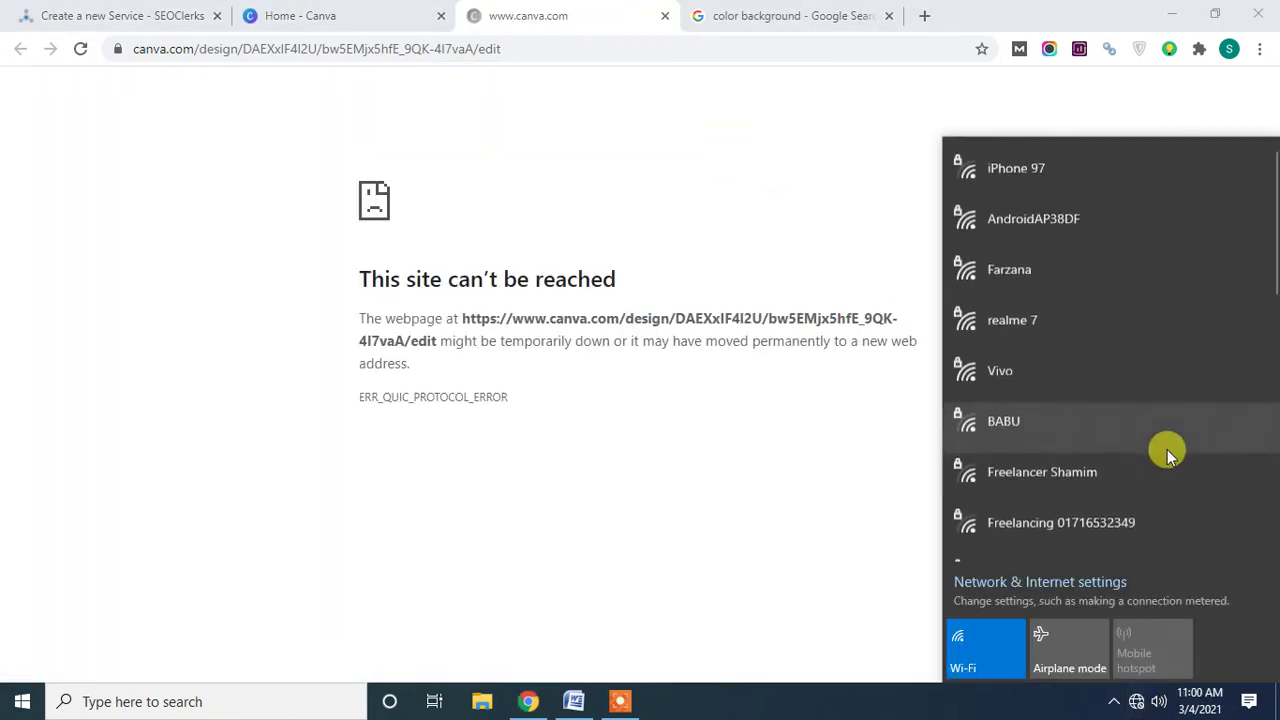
Attempt to join another secured Wi-Fi network by entering its security key.
scroll(1133, 410, down, 3)
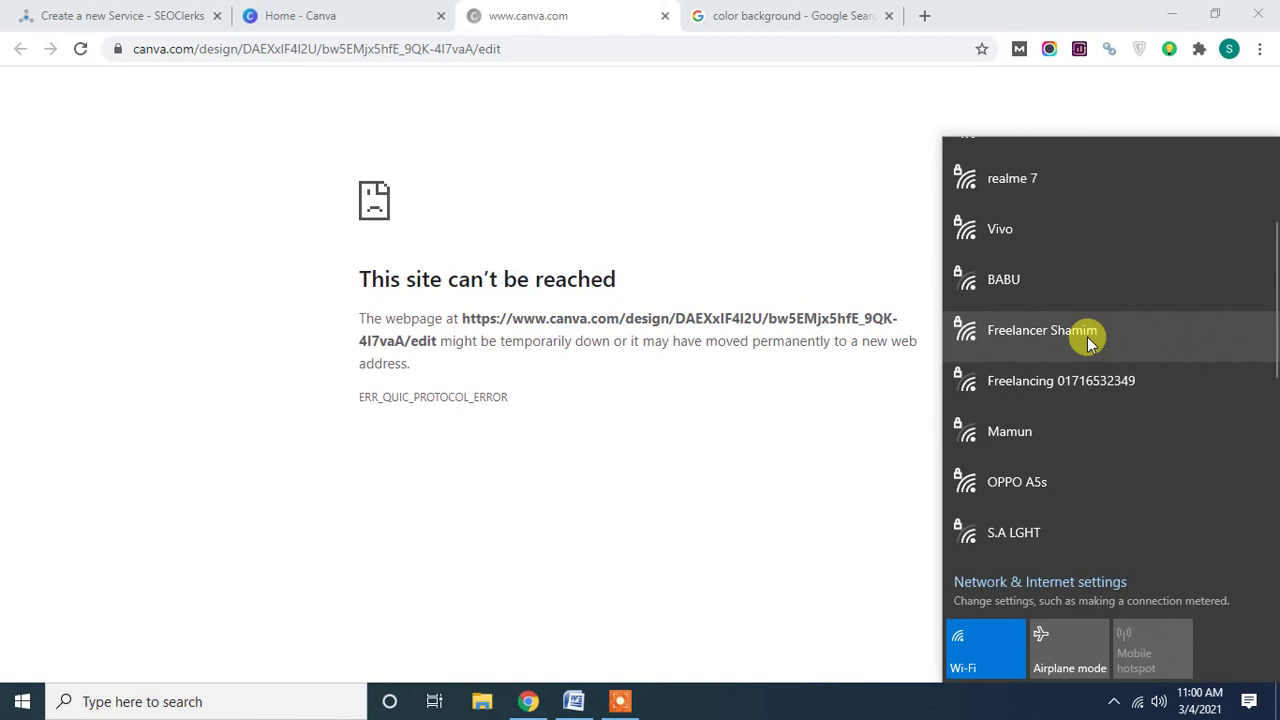
click(1083, 389)
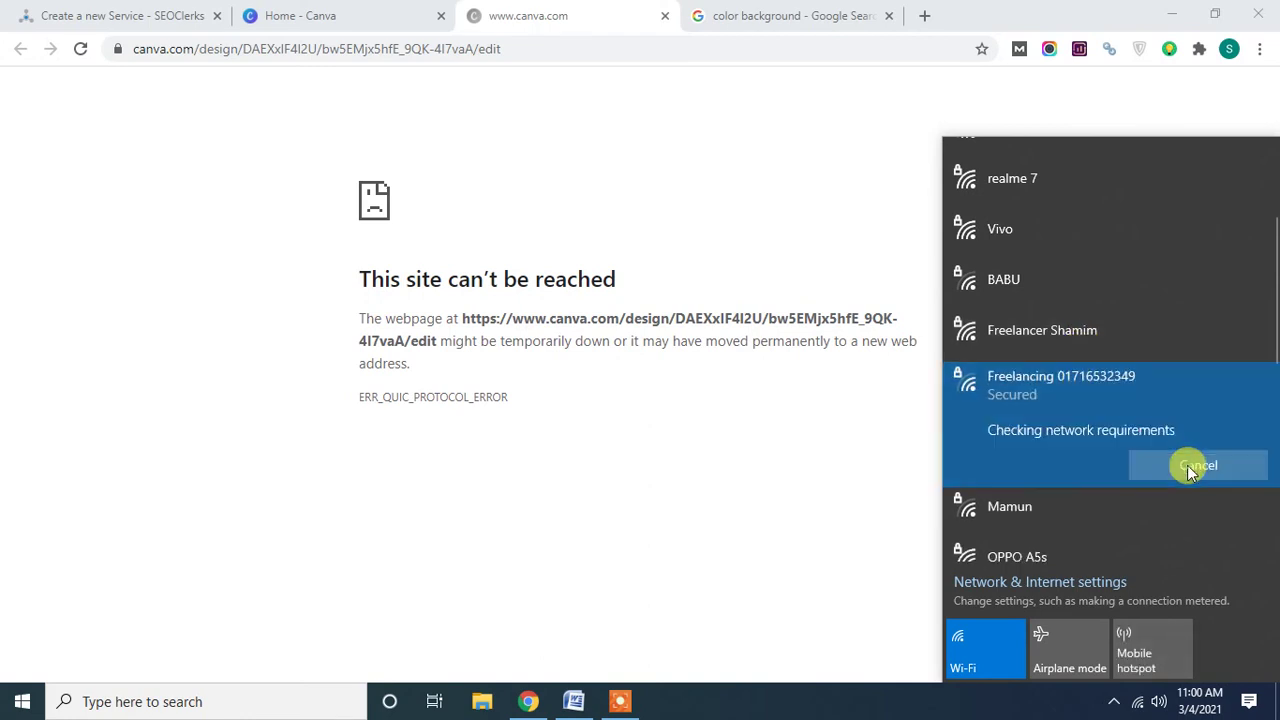
click(1190, 471)
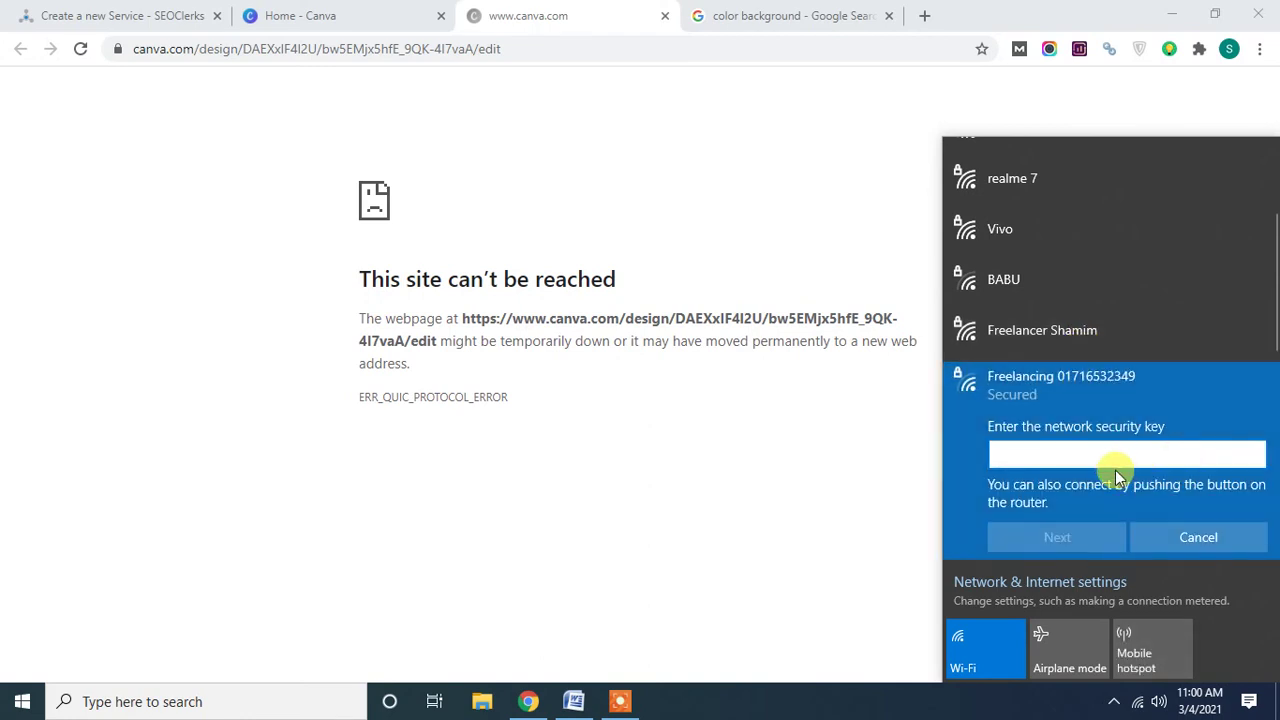
text(12345678901)
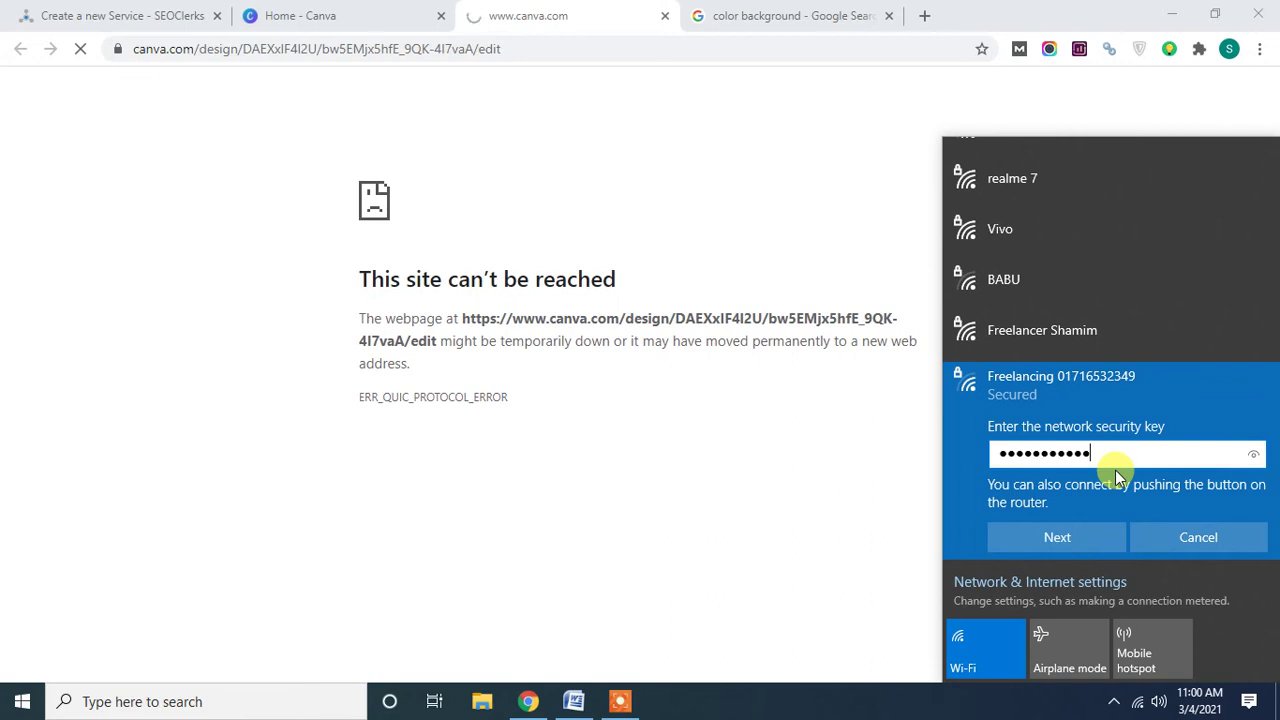
text(2)
click(1084, 539)
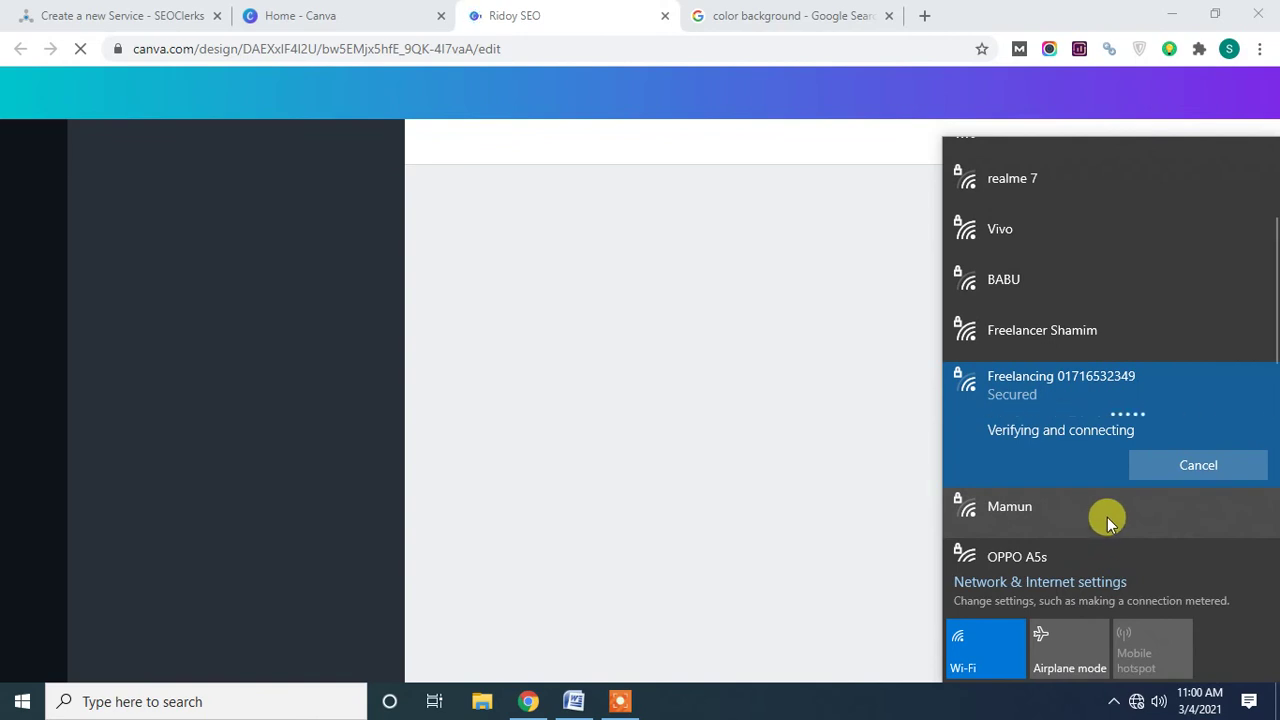
Dismiss the failed connection message and close the Wi-Fi network list.
scroll(1099, 386, up, 3)
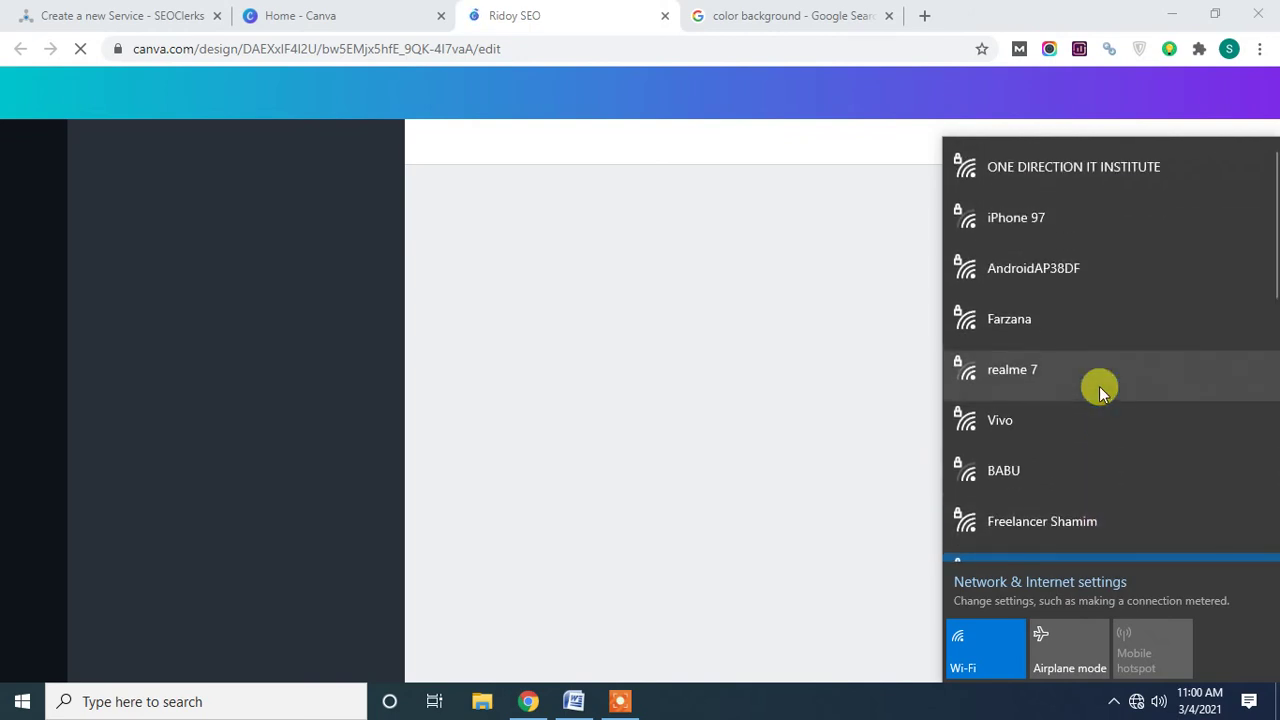
scroll(1099, 386, down, 2)
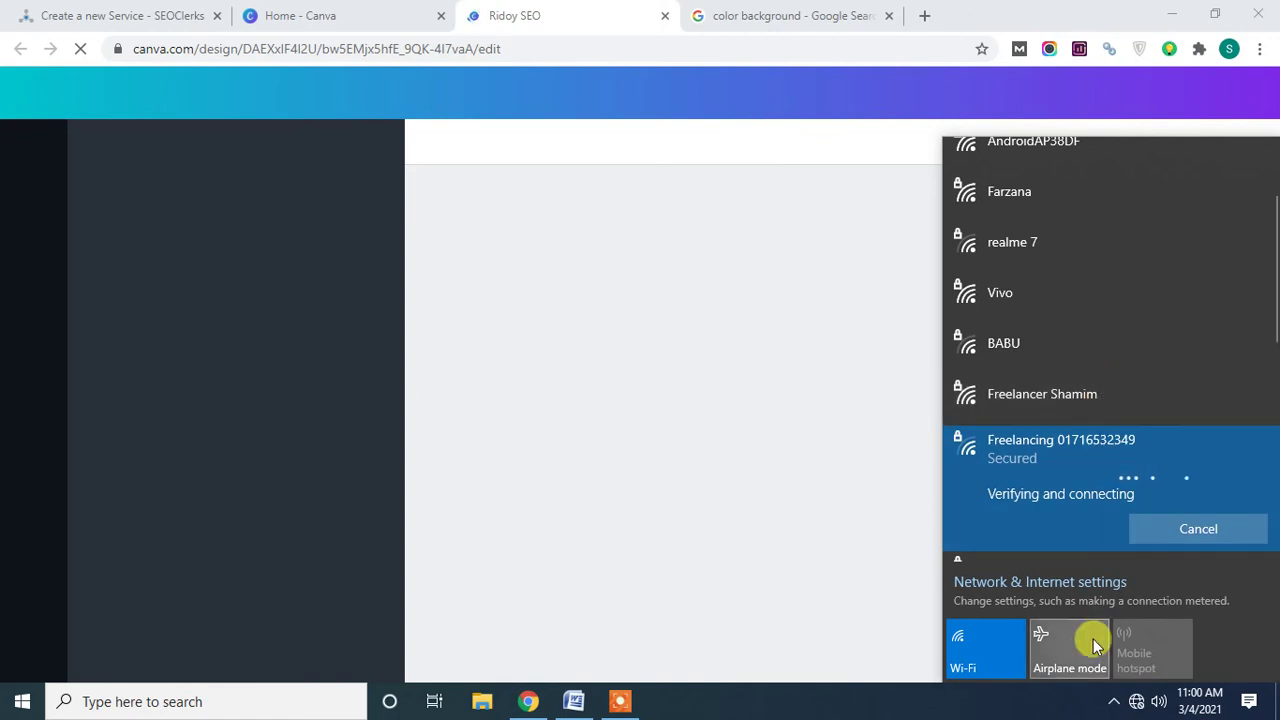
mouse_move(622, 705)
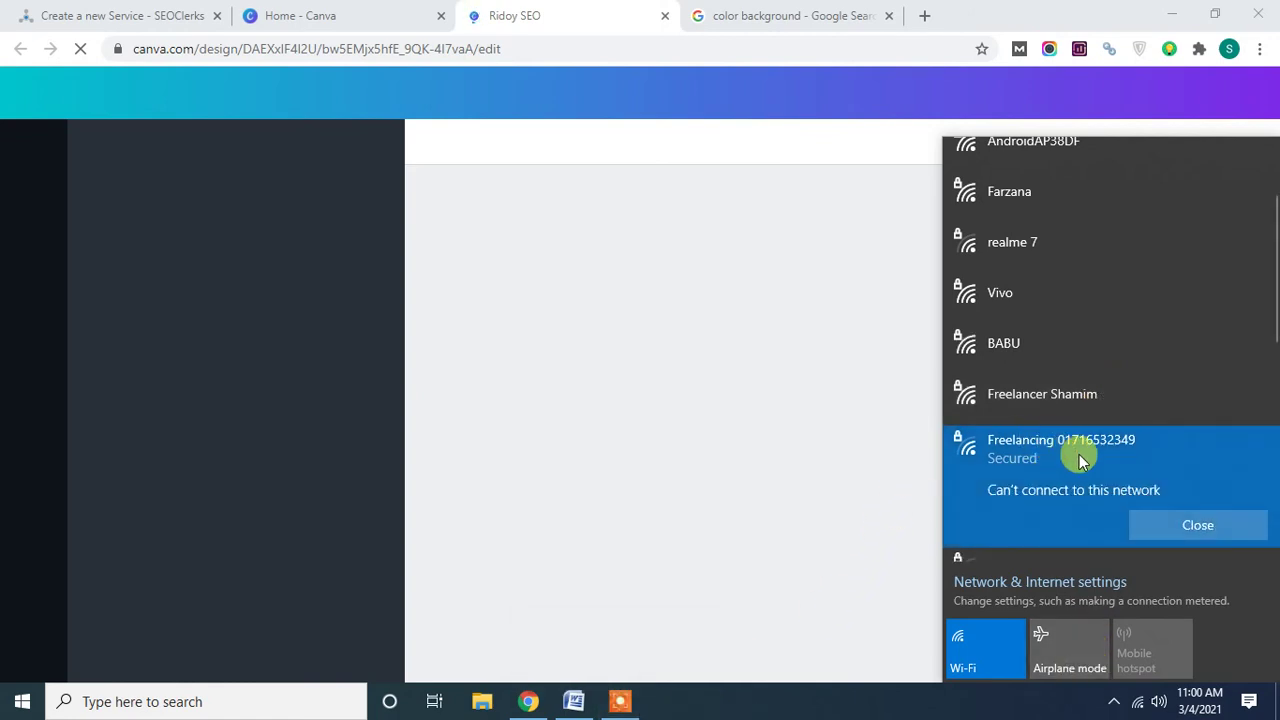
click(1182, 533)
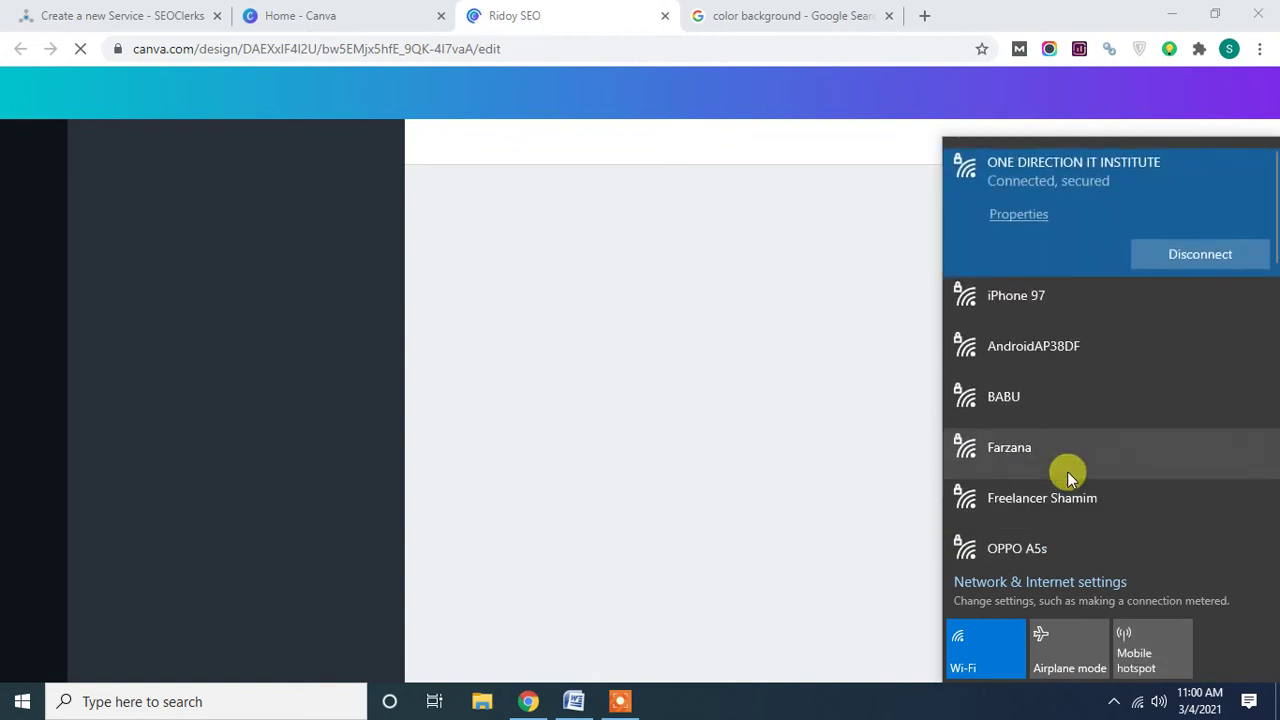
click(893, 713)
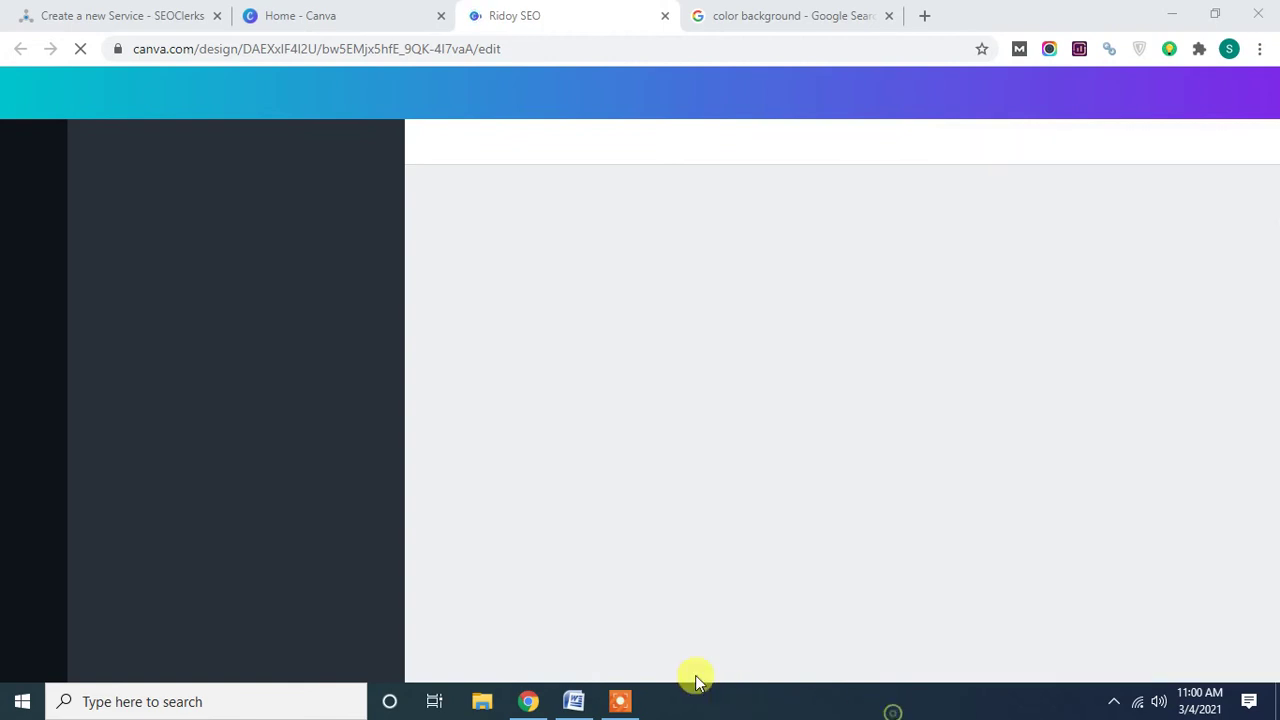
Reload the Canva tab, close the 'Work together' tip, and open the PNG Download panel.
right_click(598, 12)
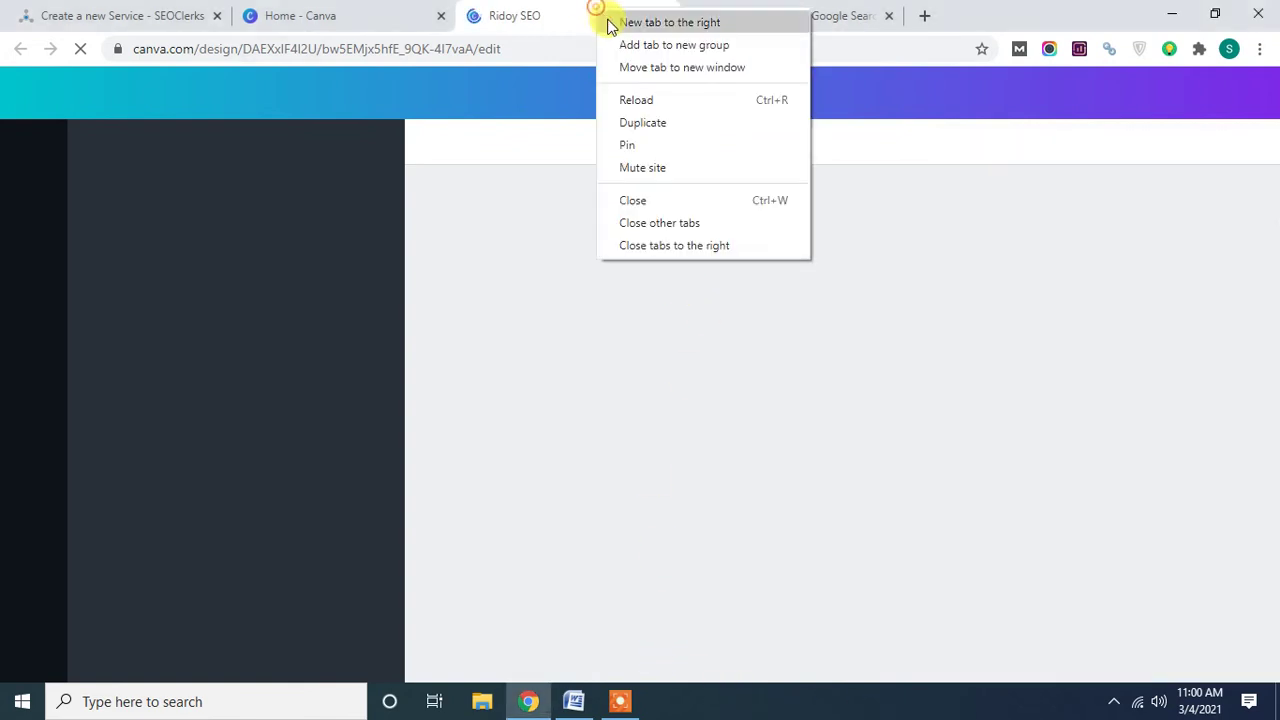
click(638, 101)
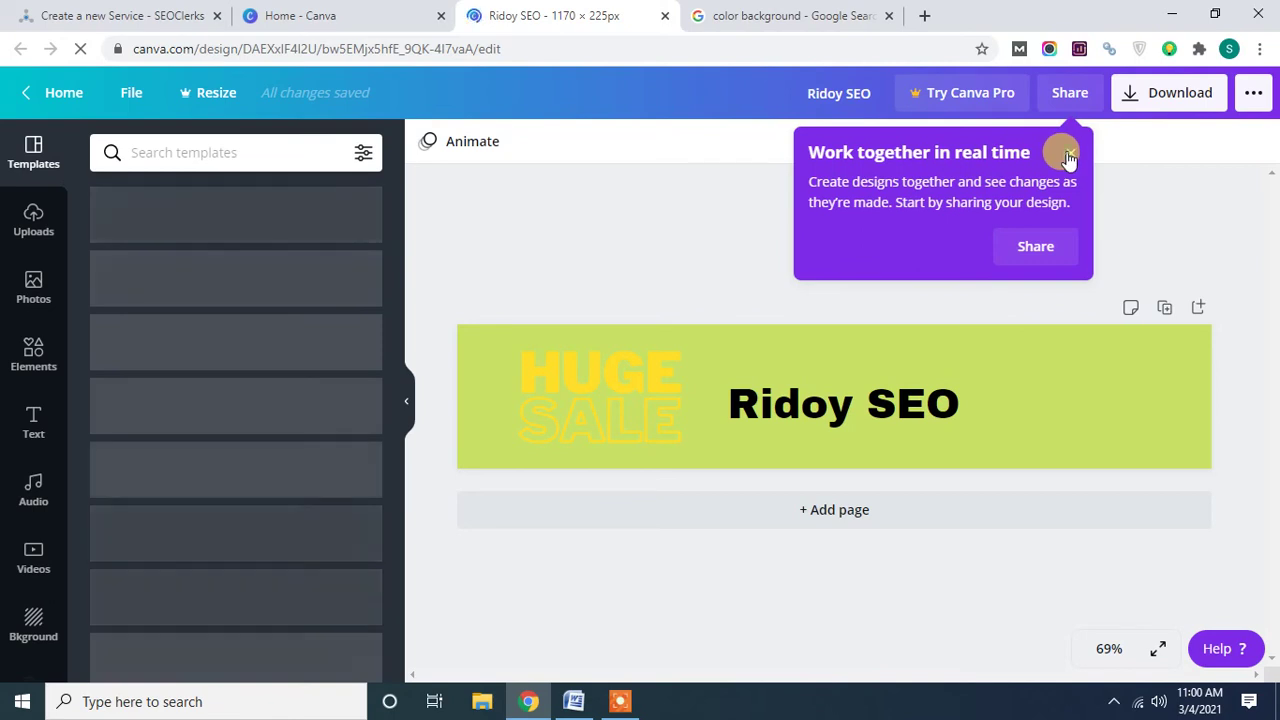
click(1068, 152)
click(1170, 95)
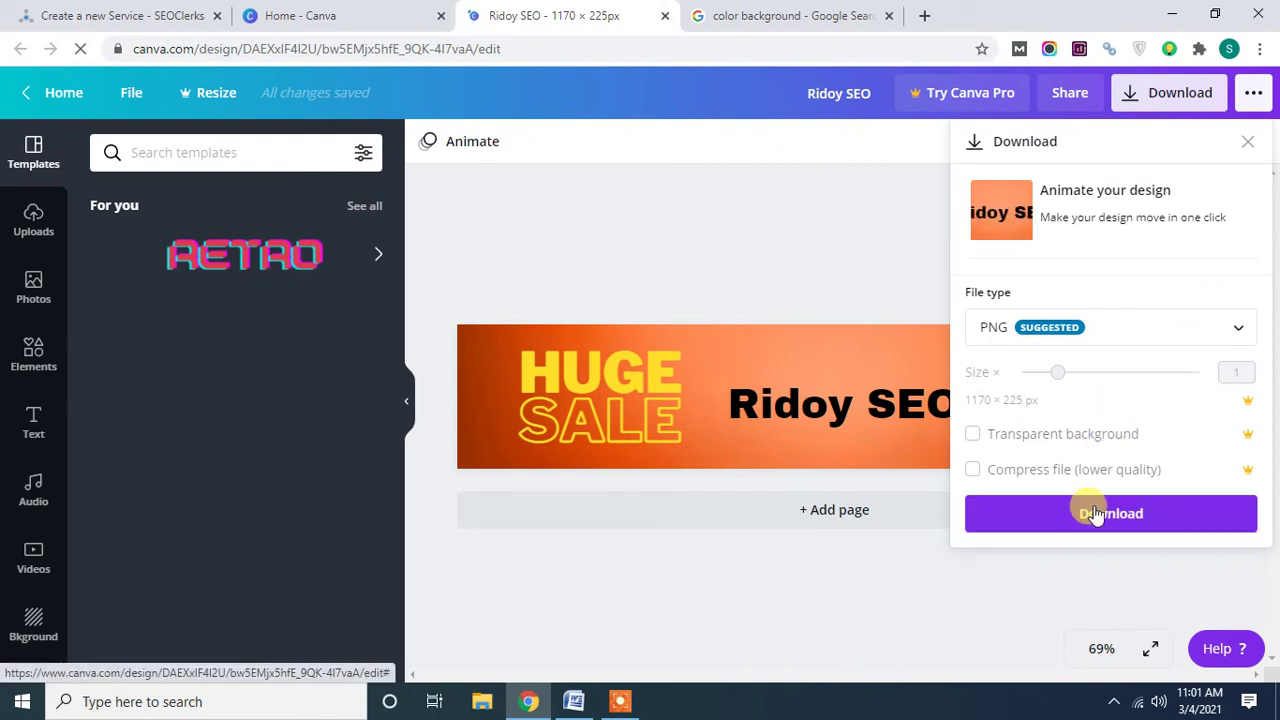
Download the banner as Ridoy SEO.png and close the scheduling promo.
click(1097, 527)
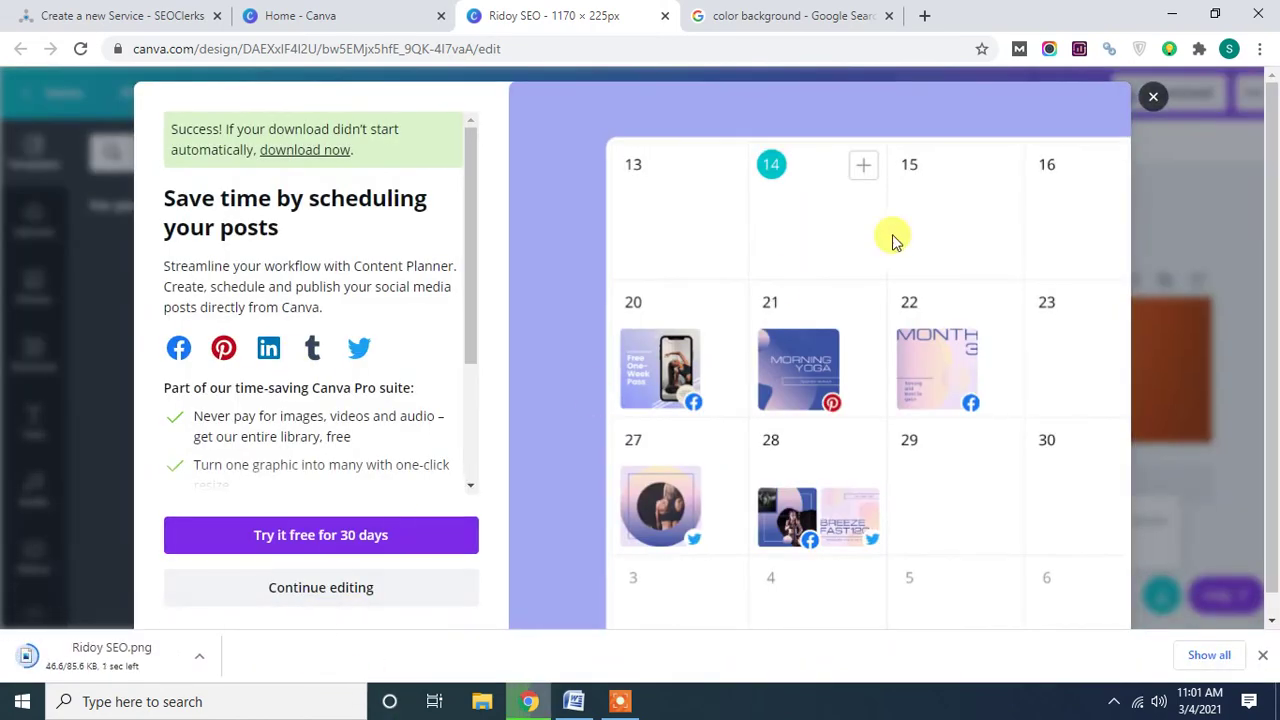
click(1153, 97)
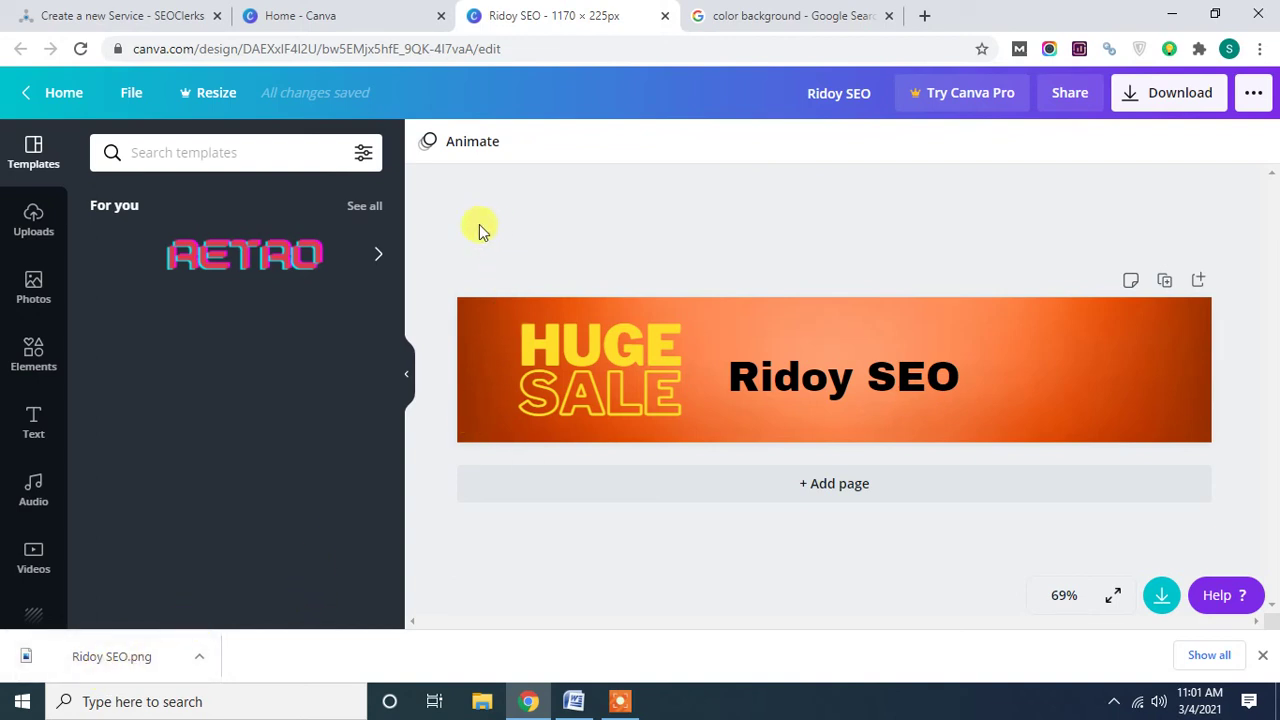
Open Ridoy SEO from All your designs in a new tab, then go to Canva home.
click(70, 99)
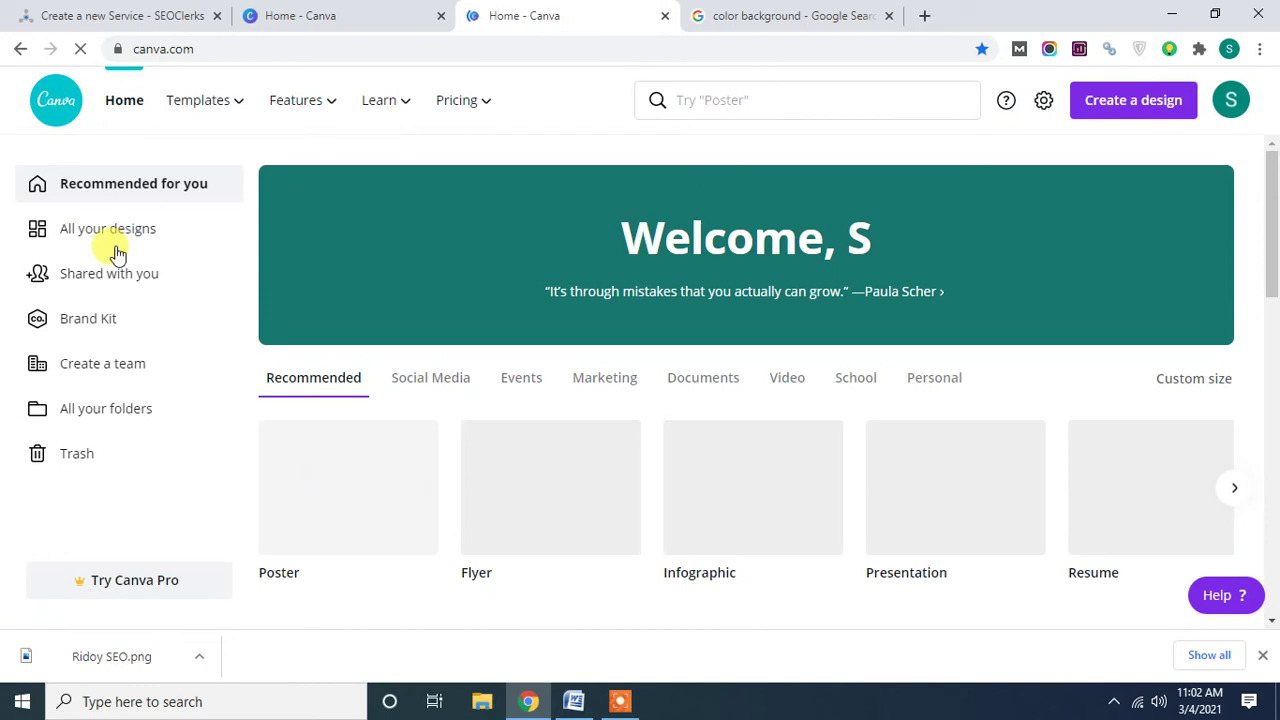
click(102, 250)
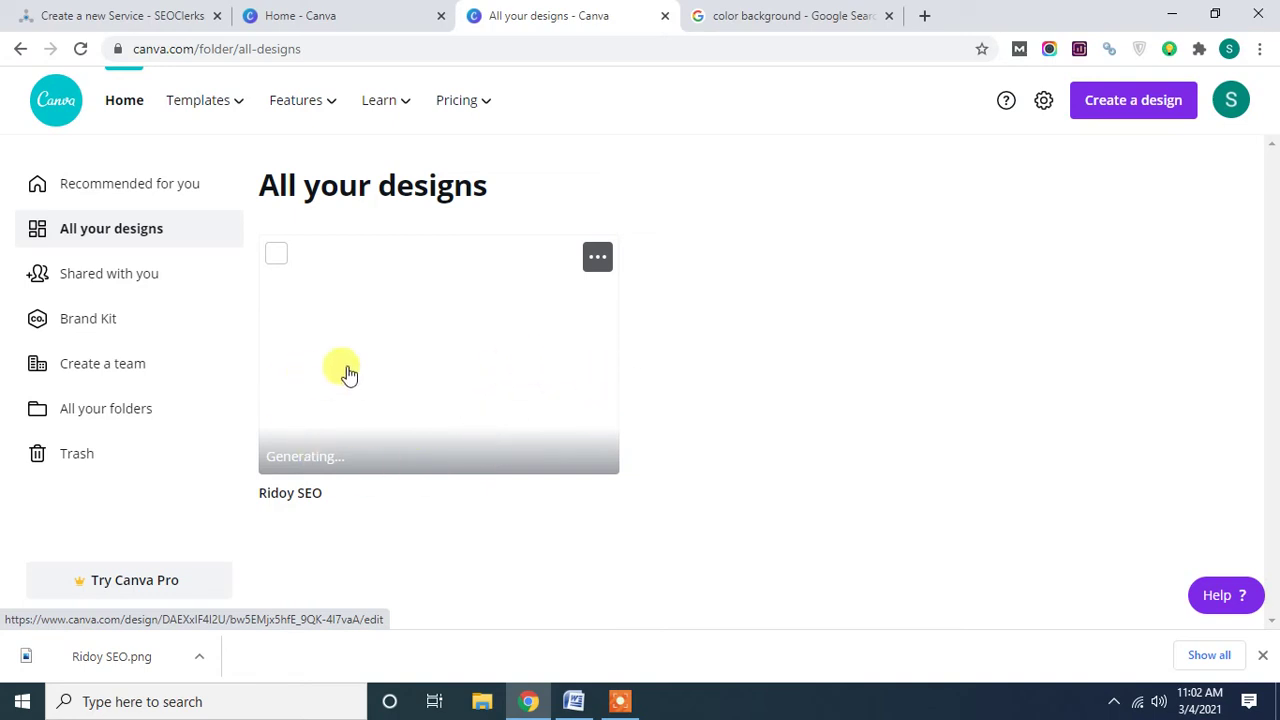
click(386, 420)
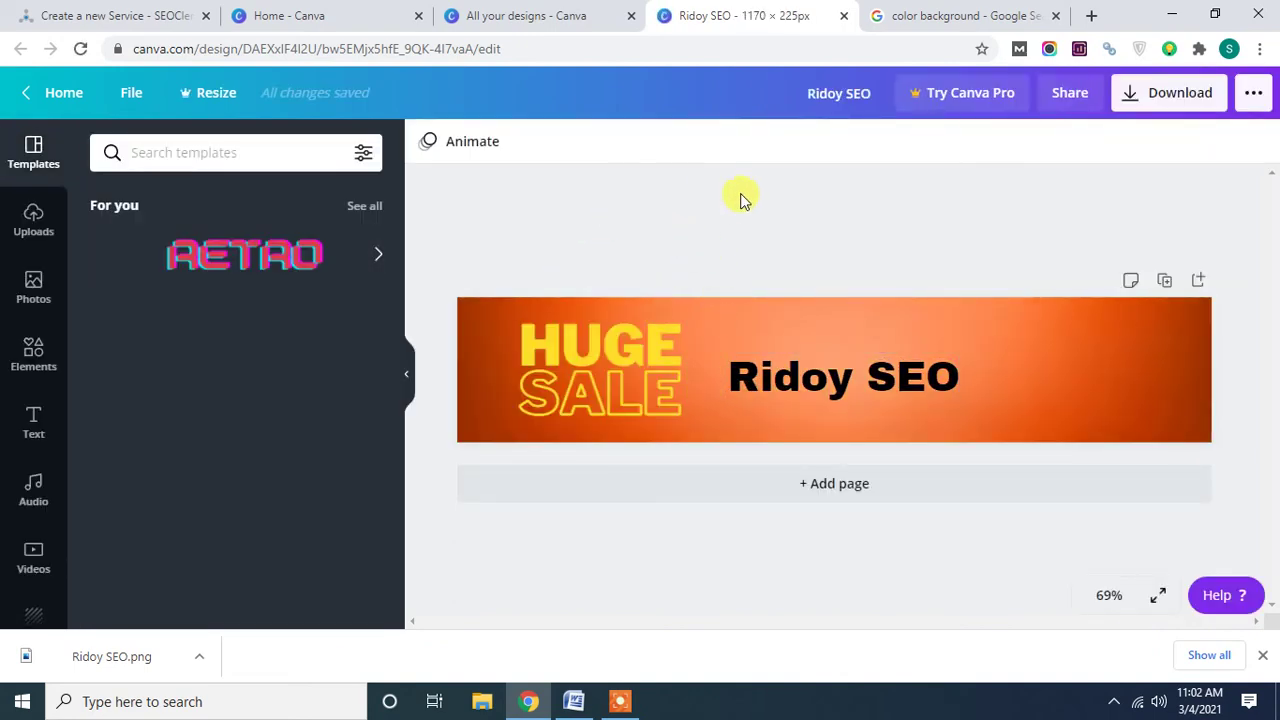
click(66, 100)
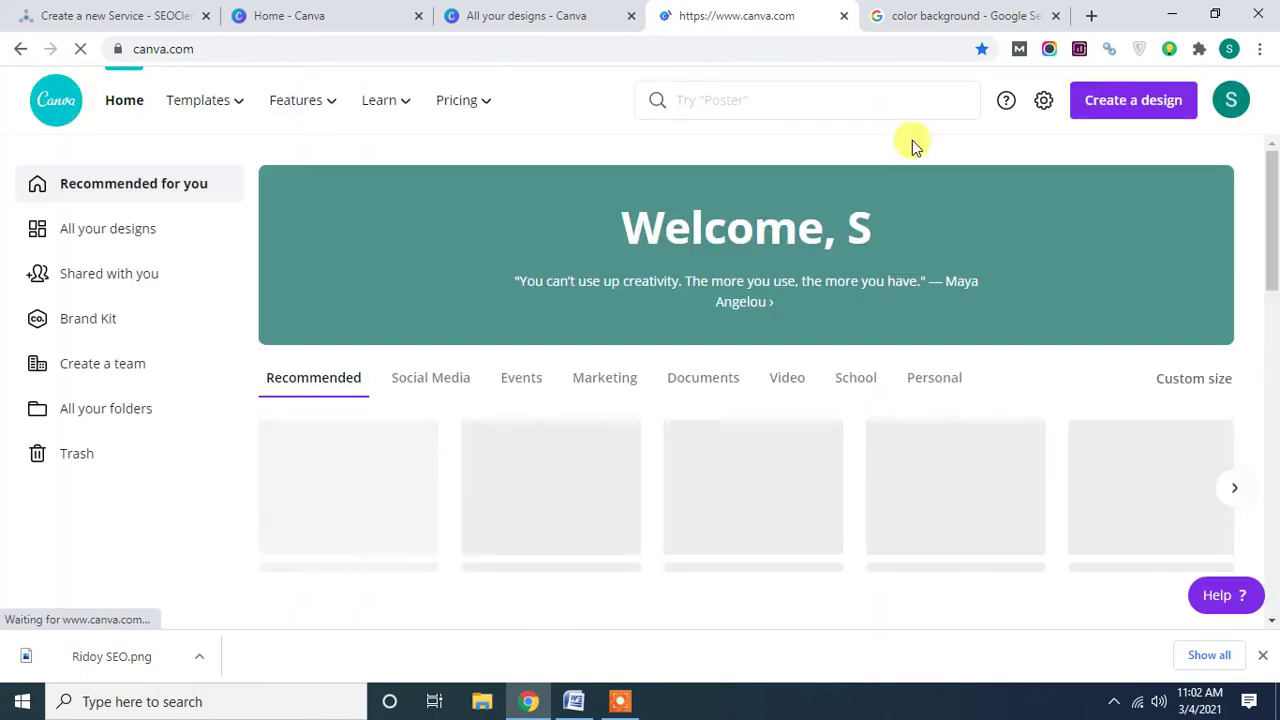
Create a Custom size design with width 380 px and height 265 px.
click(1128, 112)
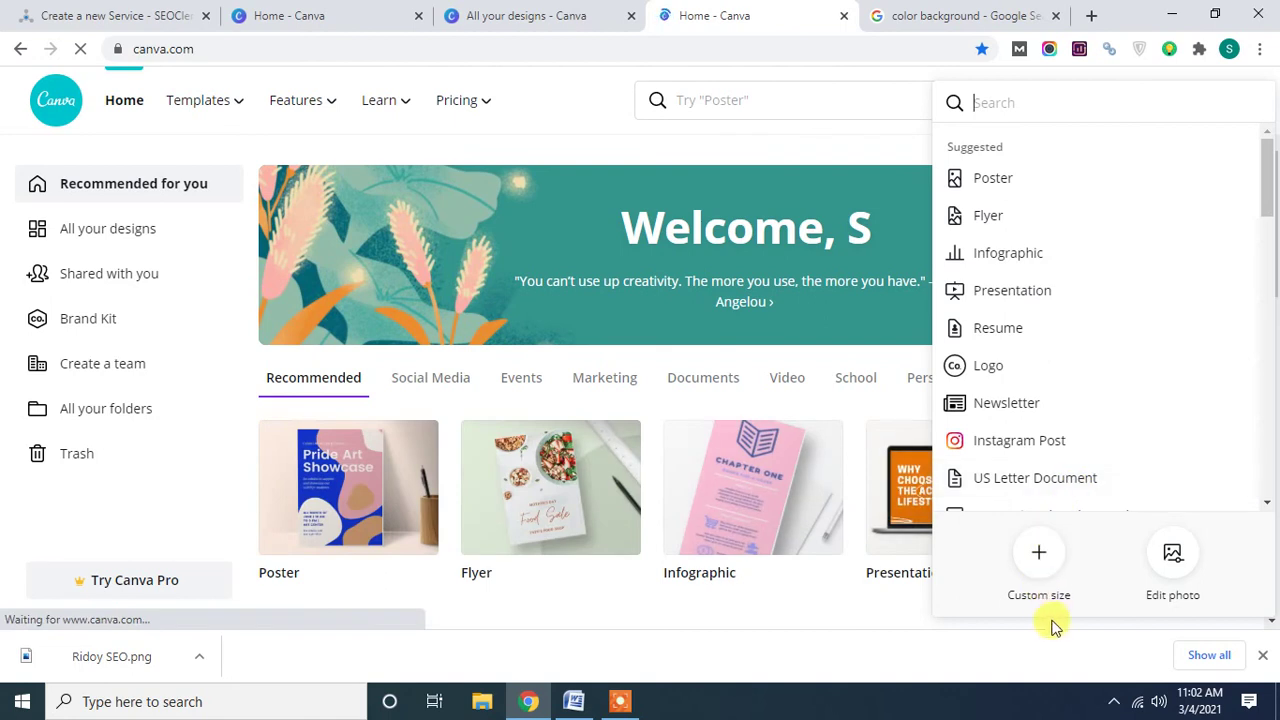
click(1036, 563)
click(986, 157)
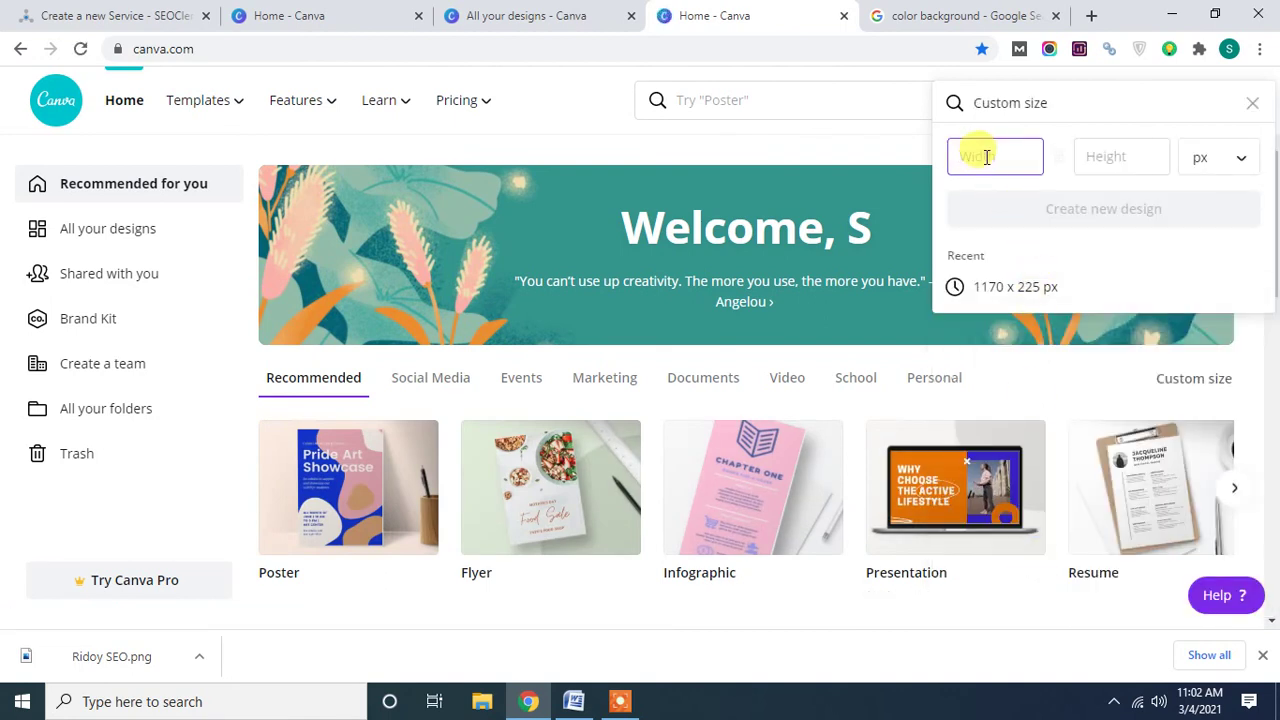
text(380)
click(1096, 160)
text(225)
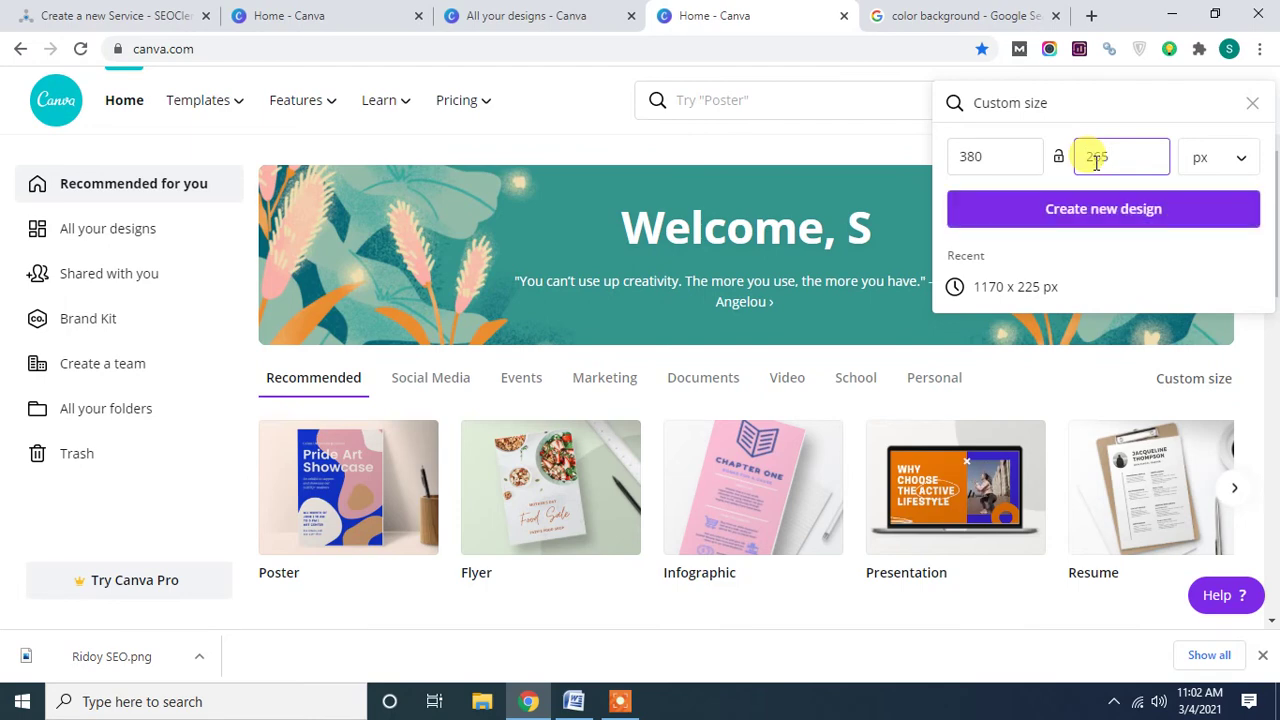
click(1104, 207)
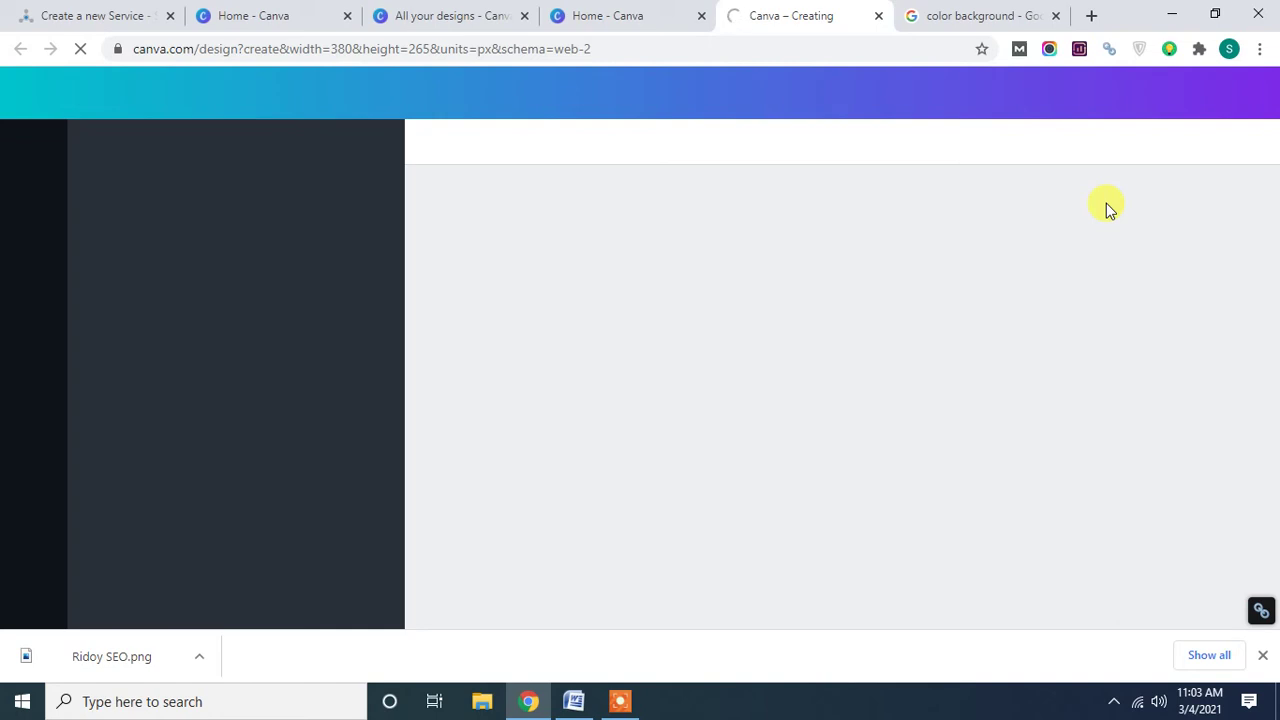
click(348, 18)
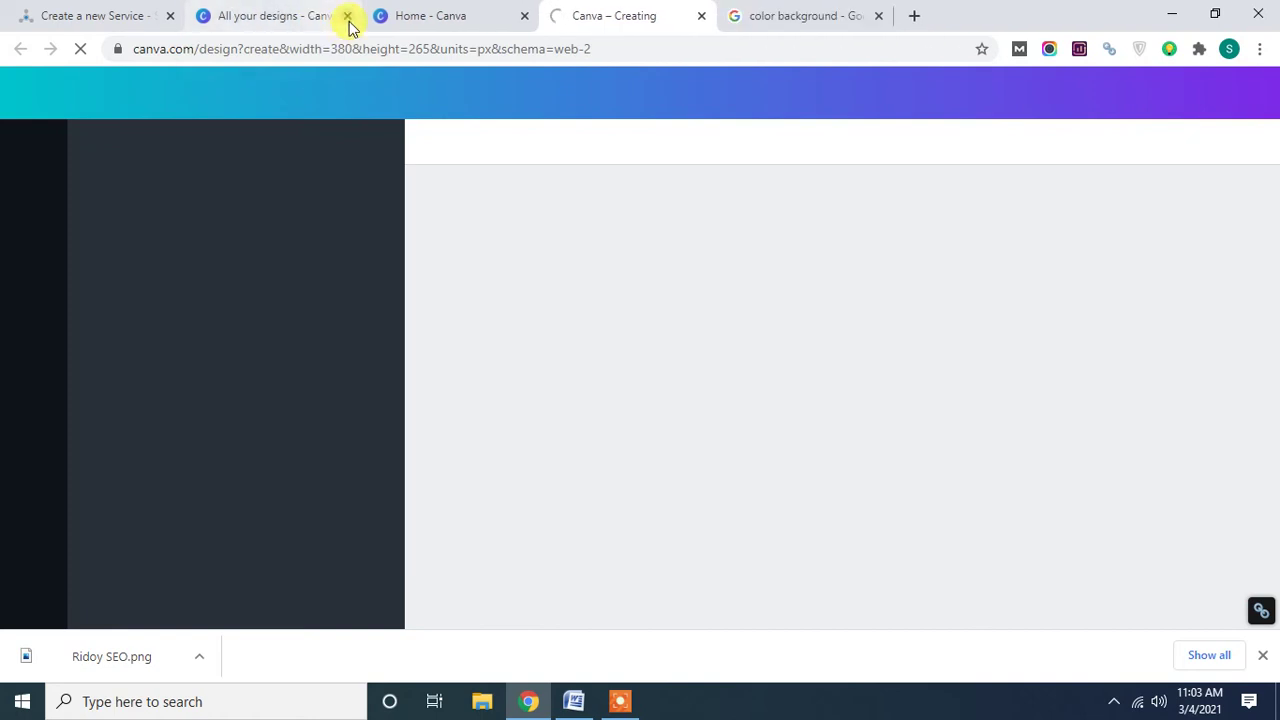
click(348, 24)
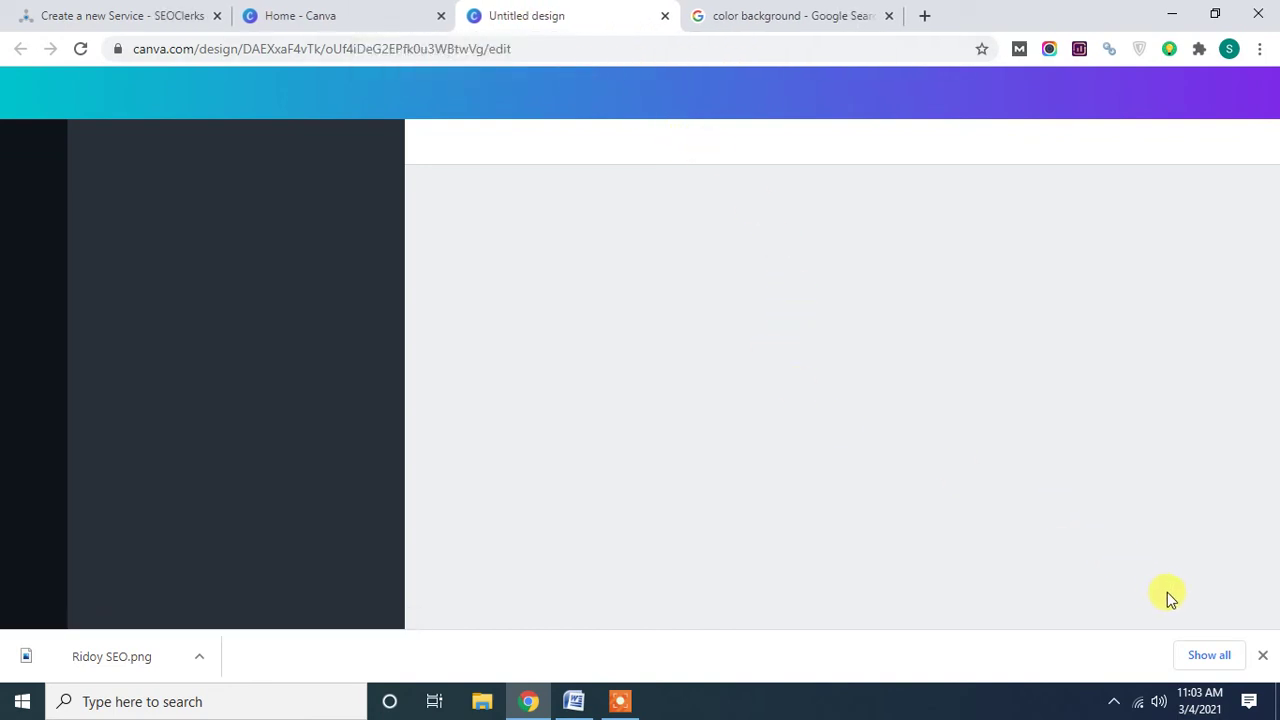
click(1262, 655)
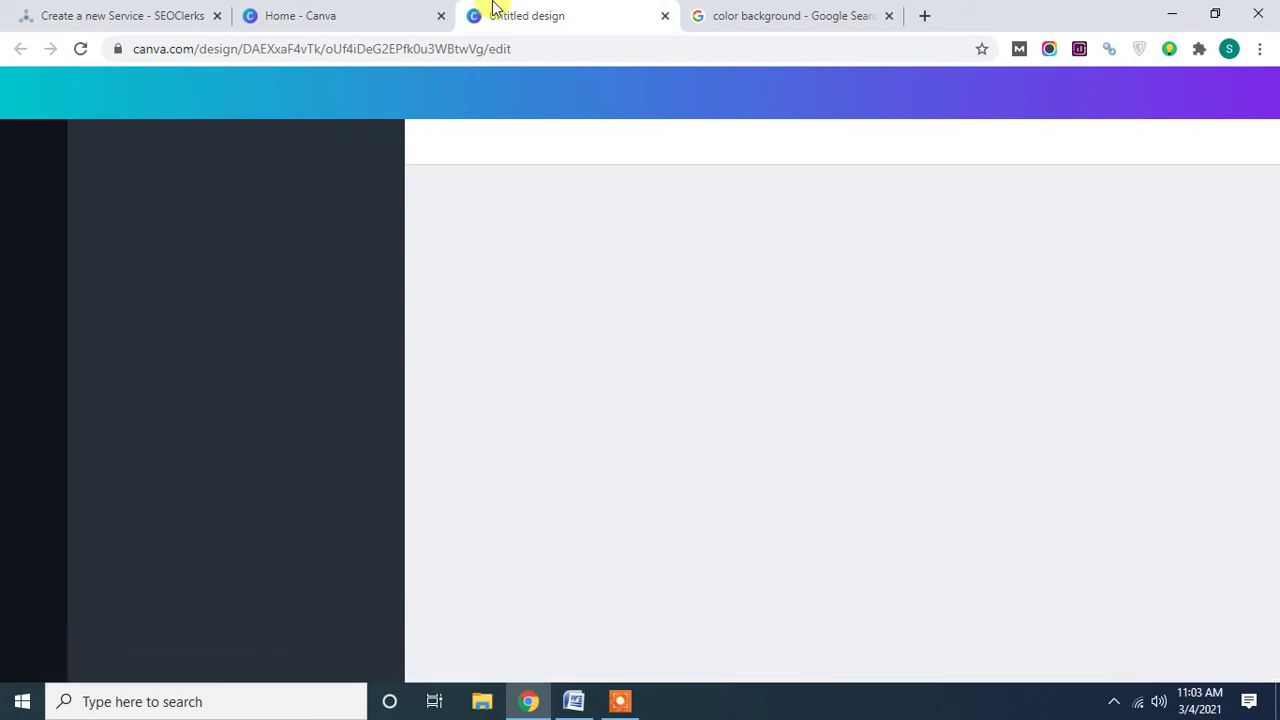
right_click(592, 14)
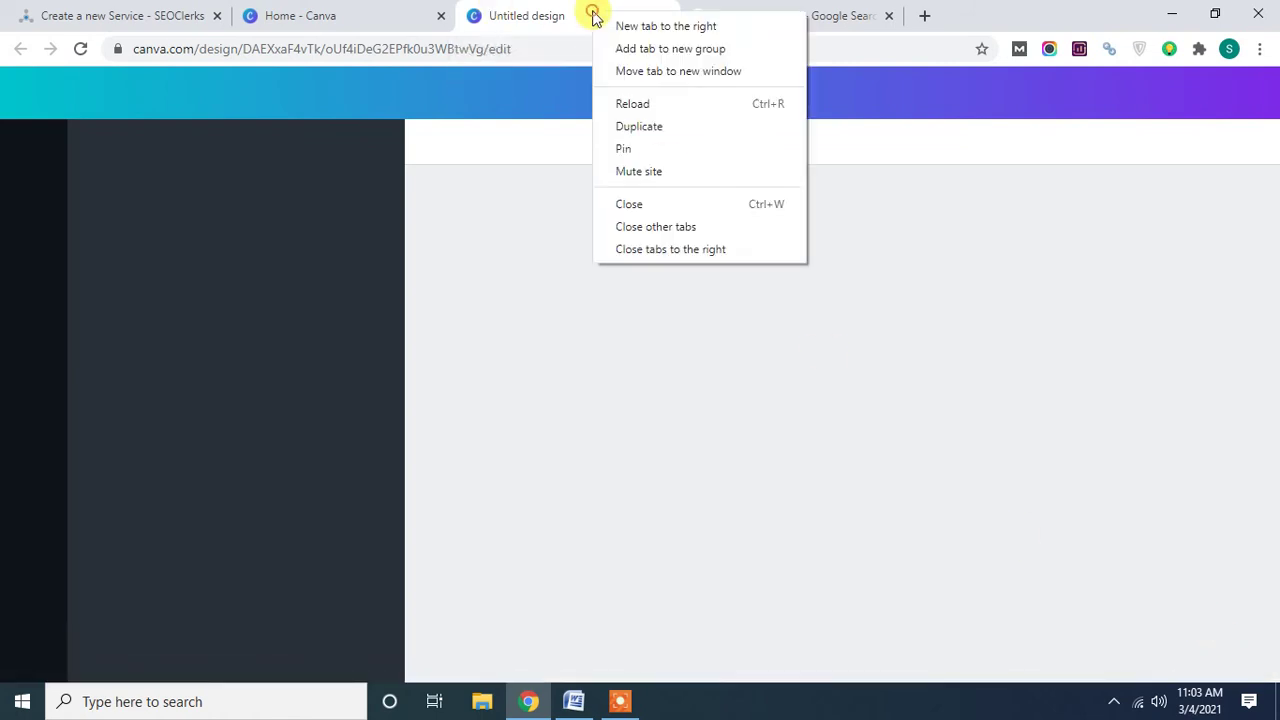
click(626, 103)
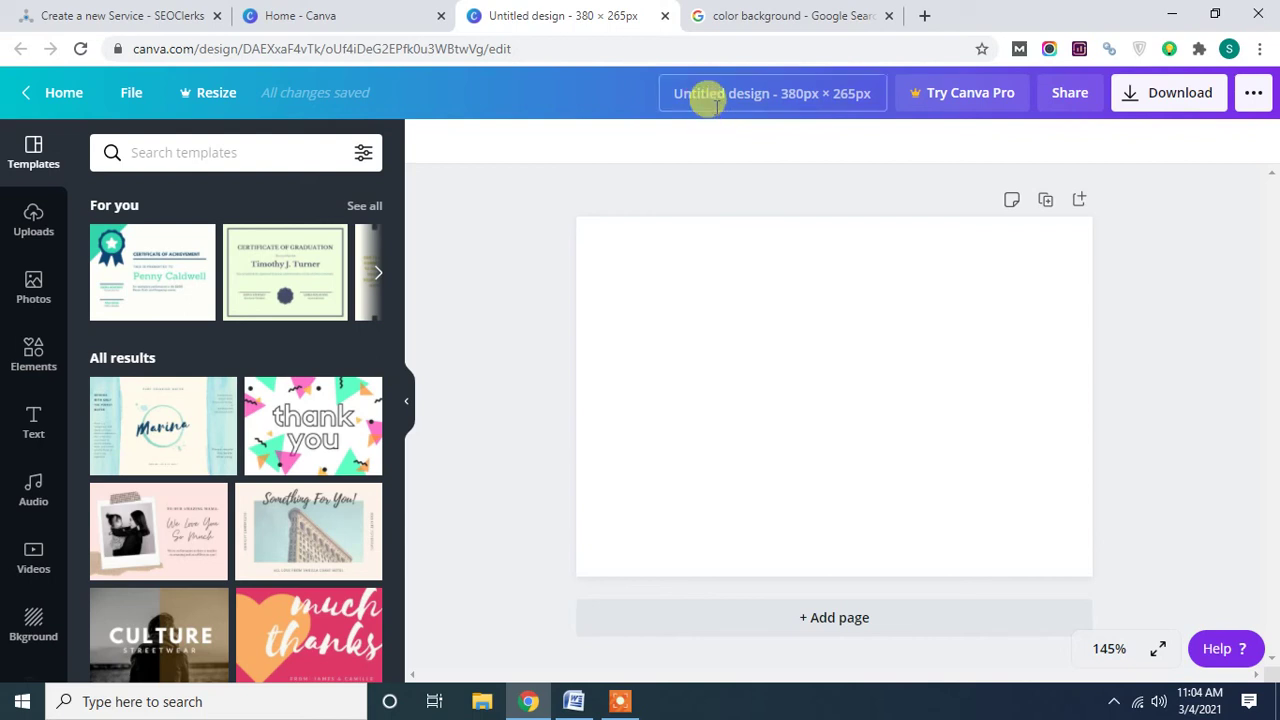
Retitle the untitled design as 'Profile Backlinks'.
click(777, 88)
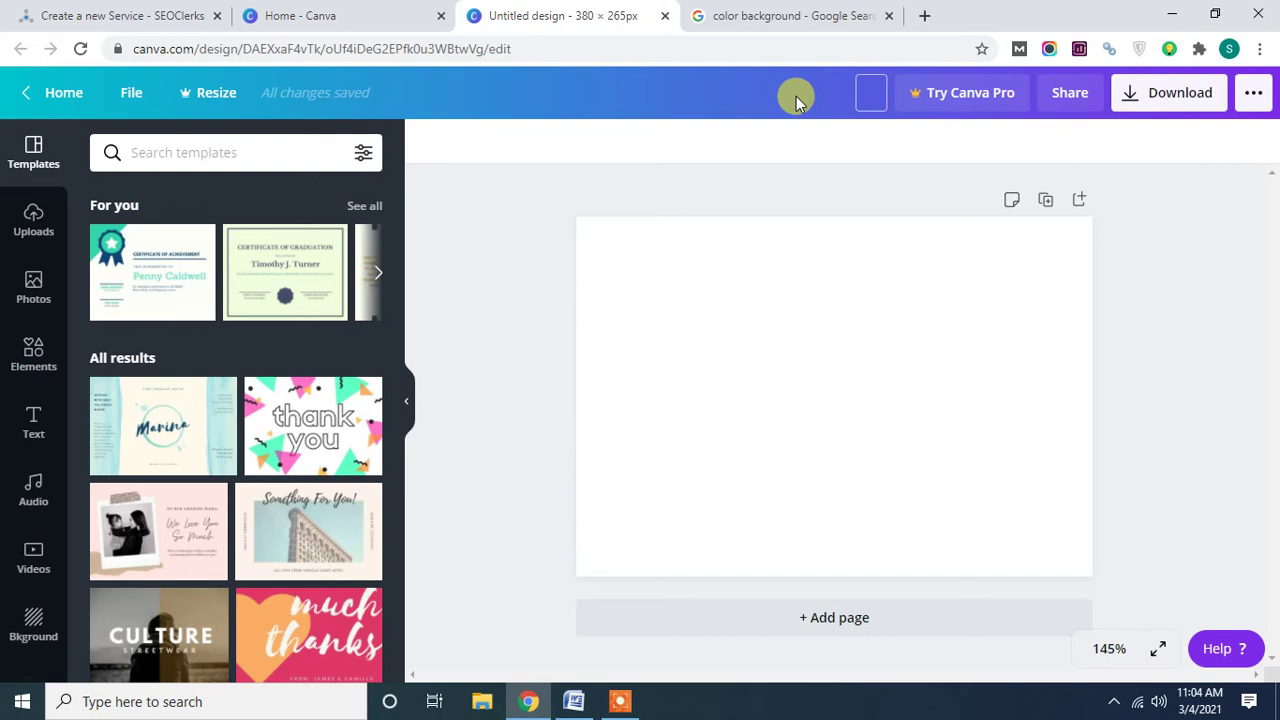
text(Profile Backlinks)
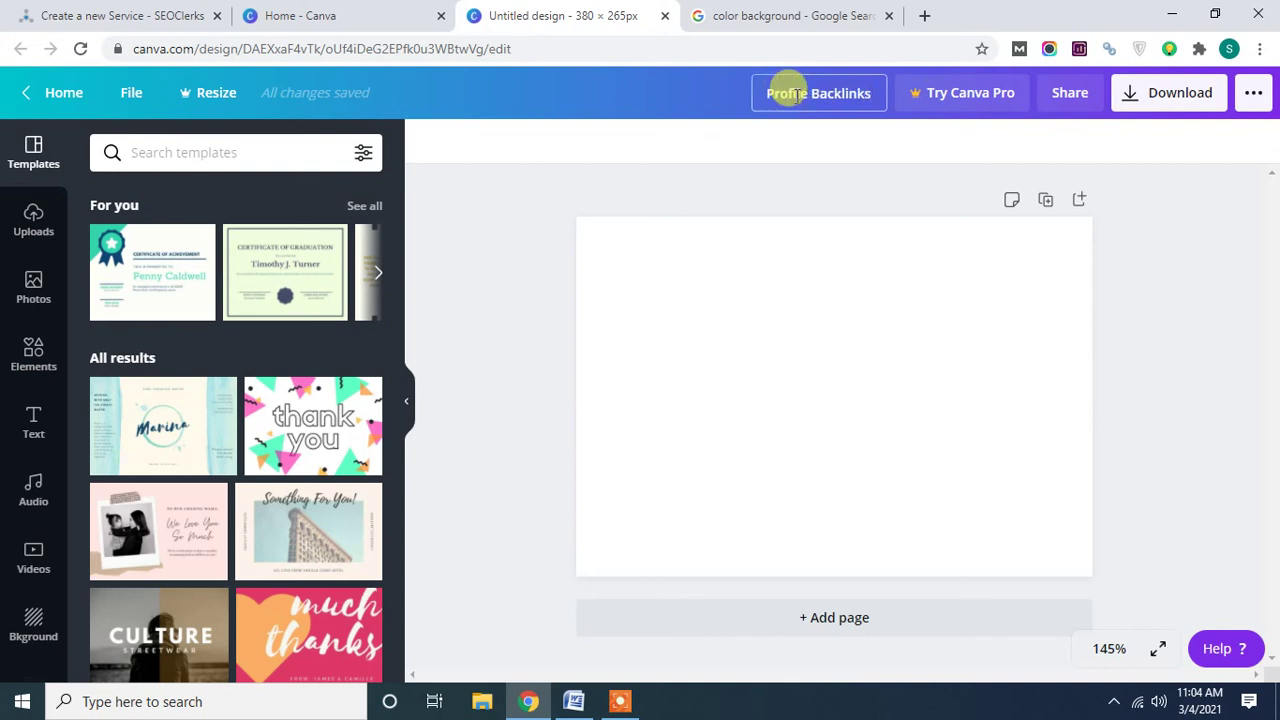
click(623, 109)
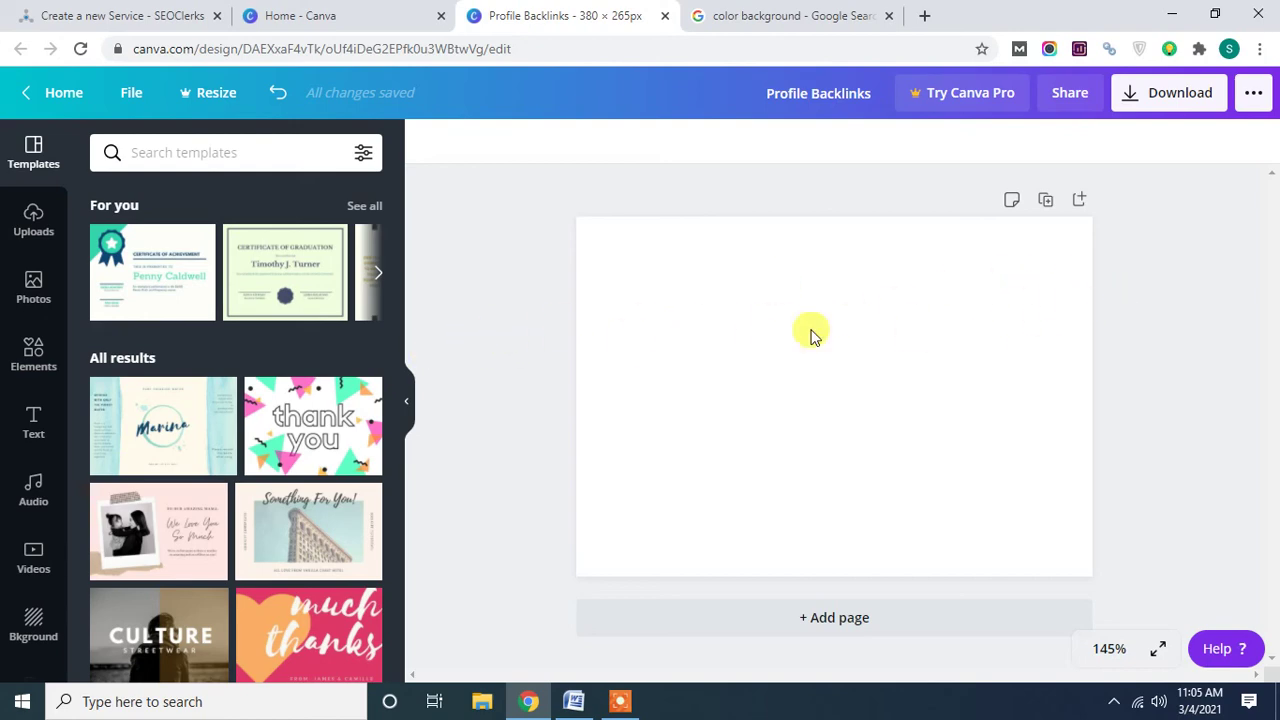
Copy the orange gradient background image from Google Images and return to the design.
click(808, 14)
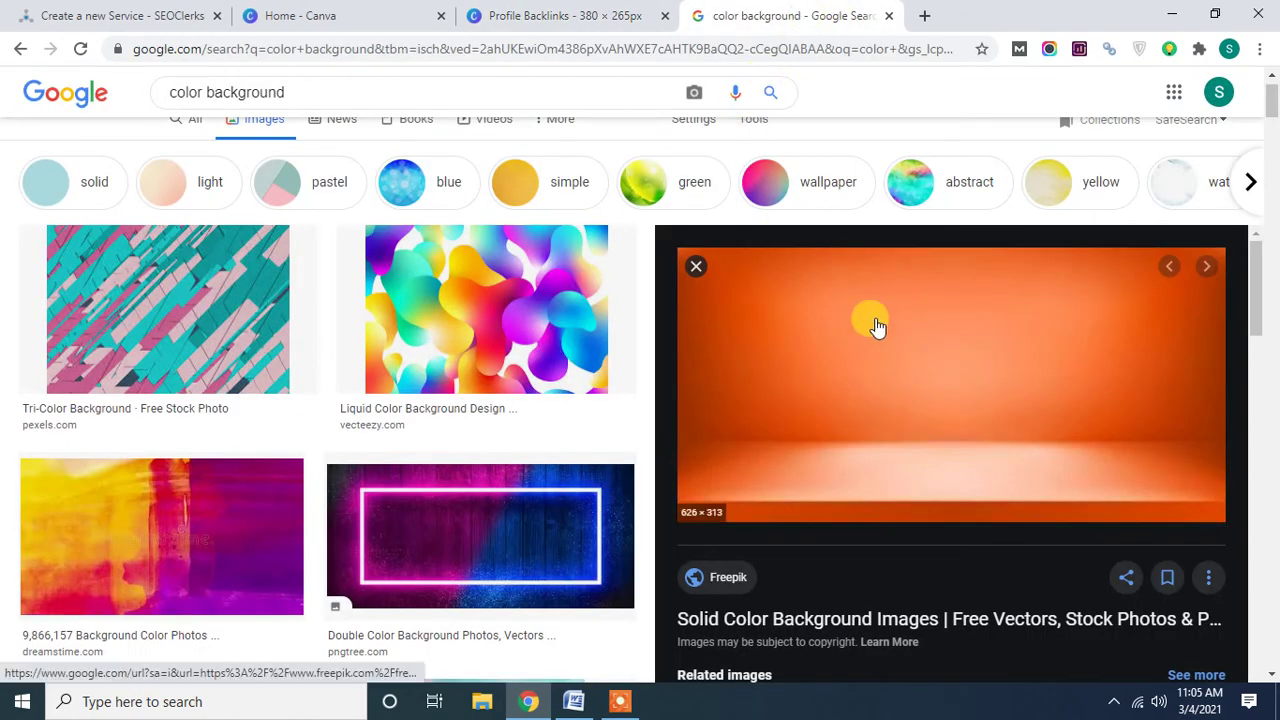
right_click(886, 334)
click(946, 539)
click(505, 15)
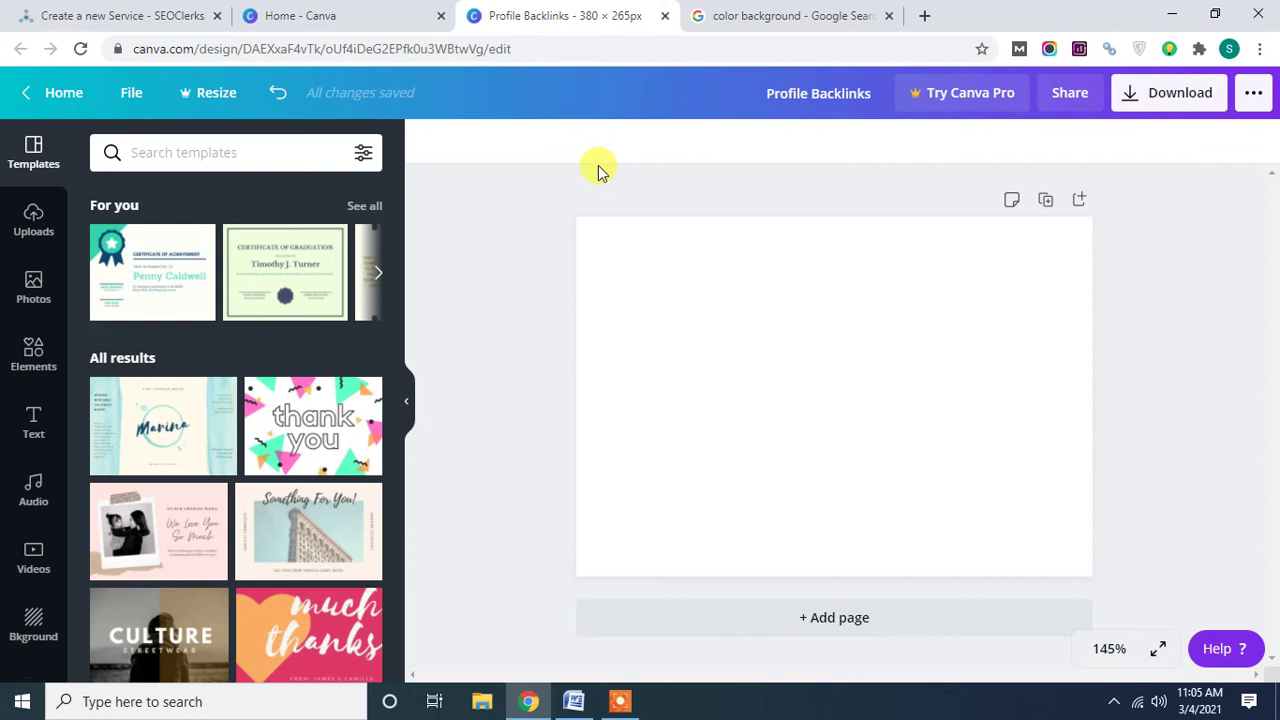
Paste the orange image and stretch it edge to edge as a thin band at the top.
key(ctrl+v)
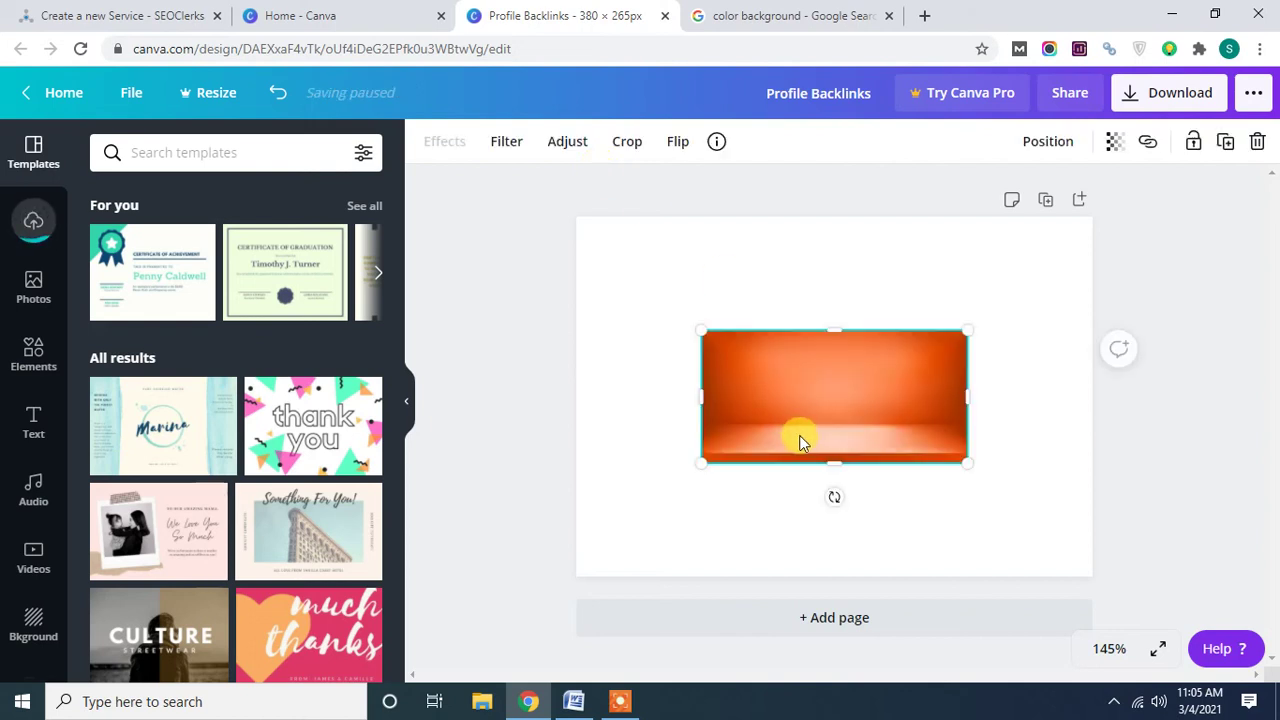
drag(805, 430, 780, 327)
drag(680, 280, 578, 282)
drag(946, 283, 1063, 297)
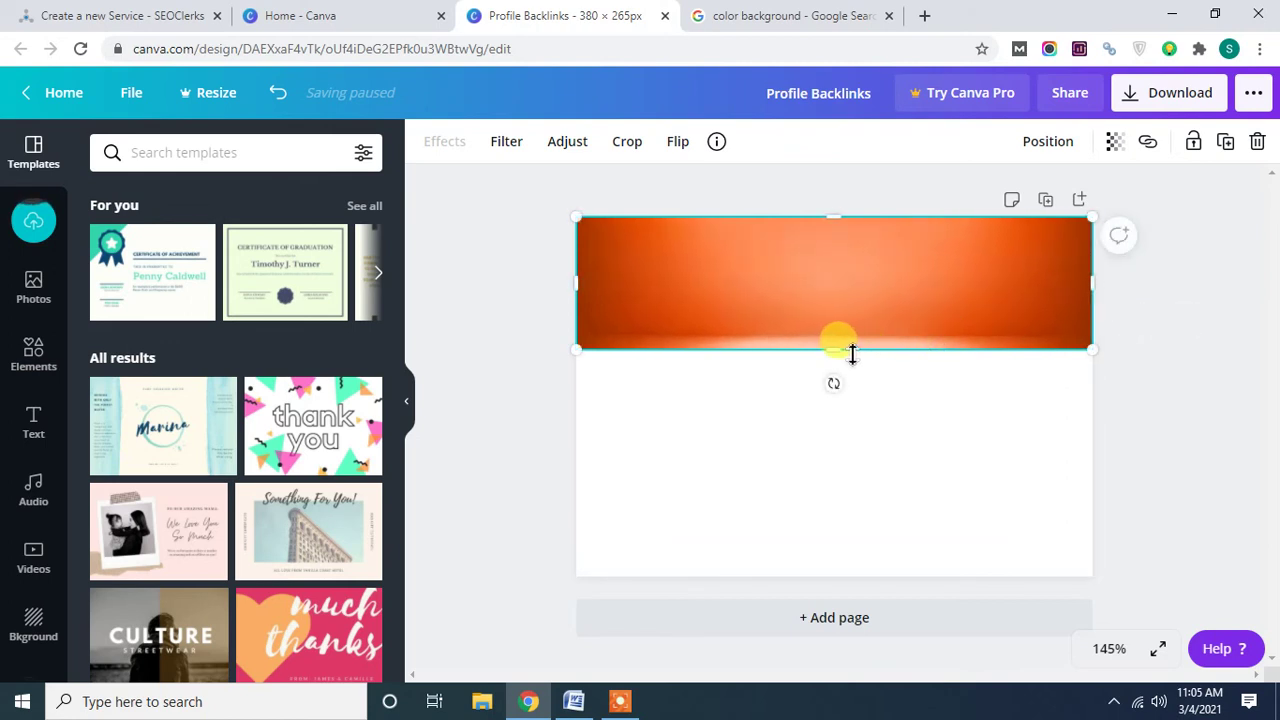
drag(848, 352, 845, 334)
click(1222, 310)
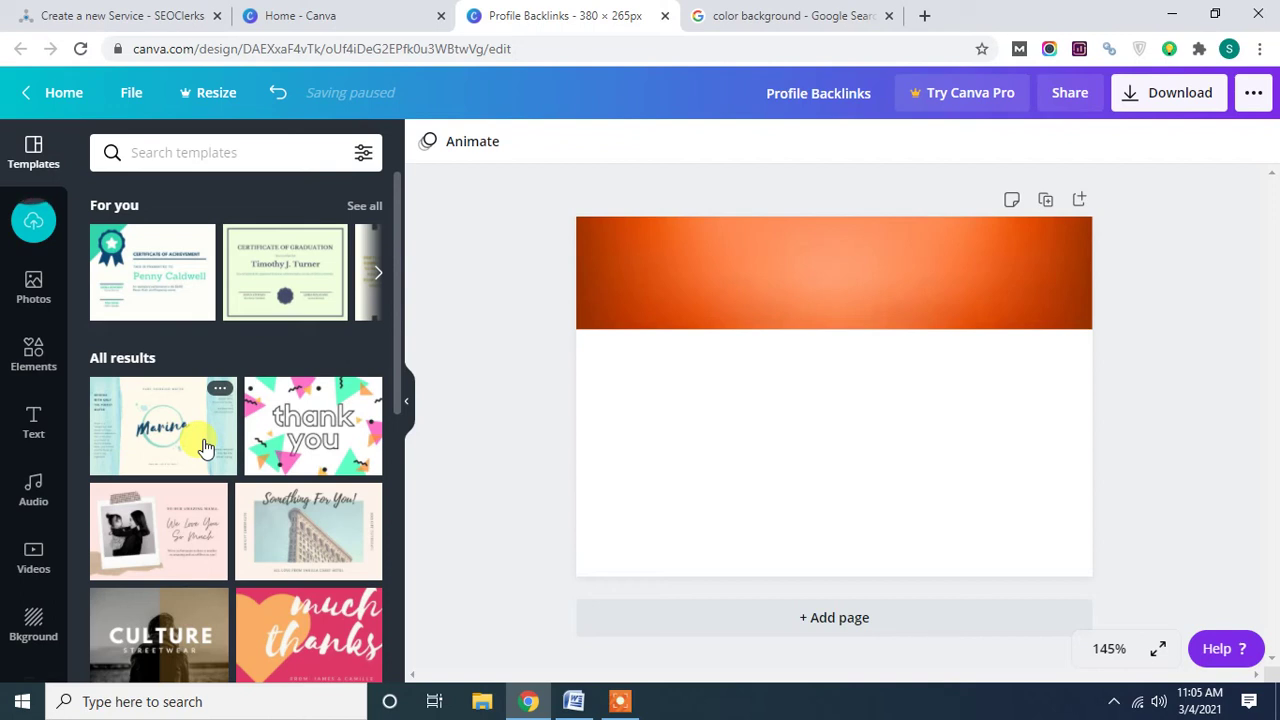
click(677, 279)
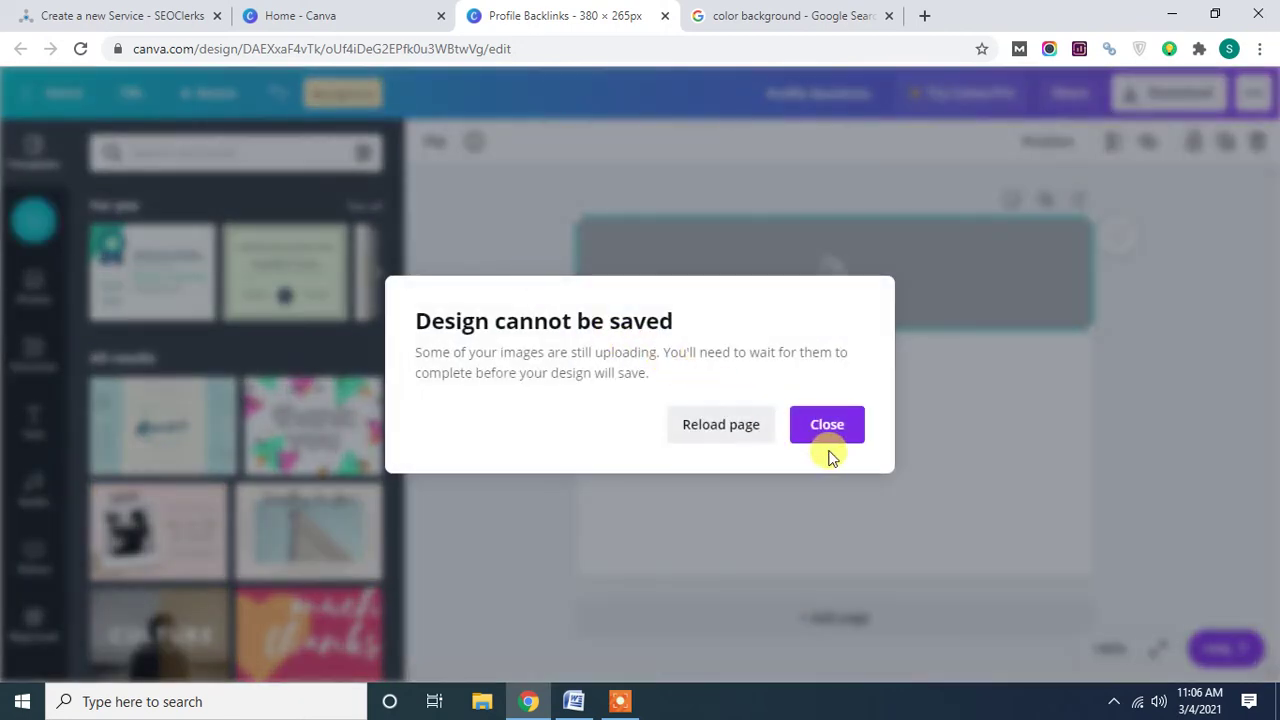
Dismiss the 'Design cannot be saved' warning and reselect the grey image placeholder.
click(836, 433)
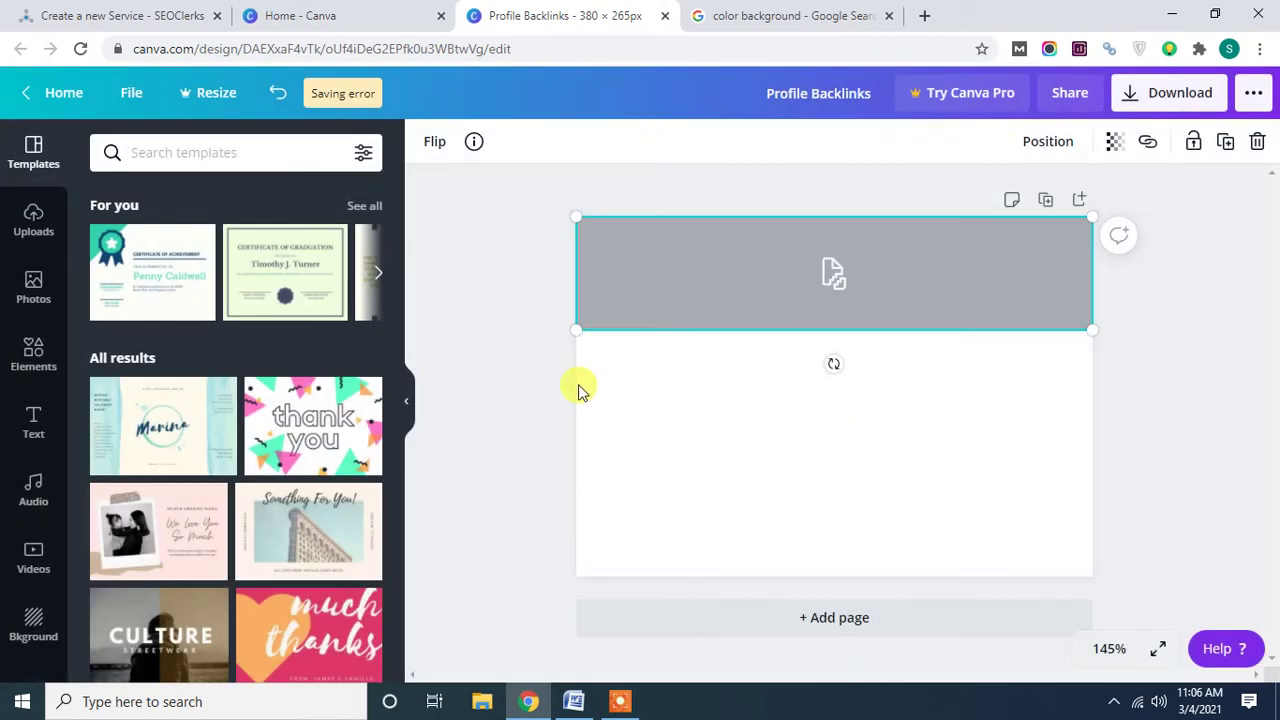
click(31, 432)
click(494, 227)
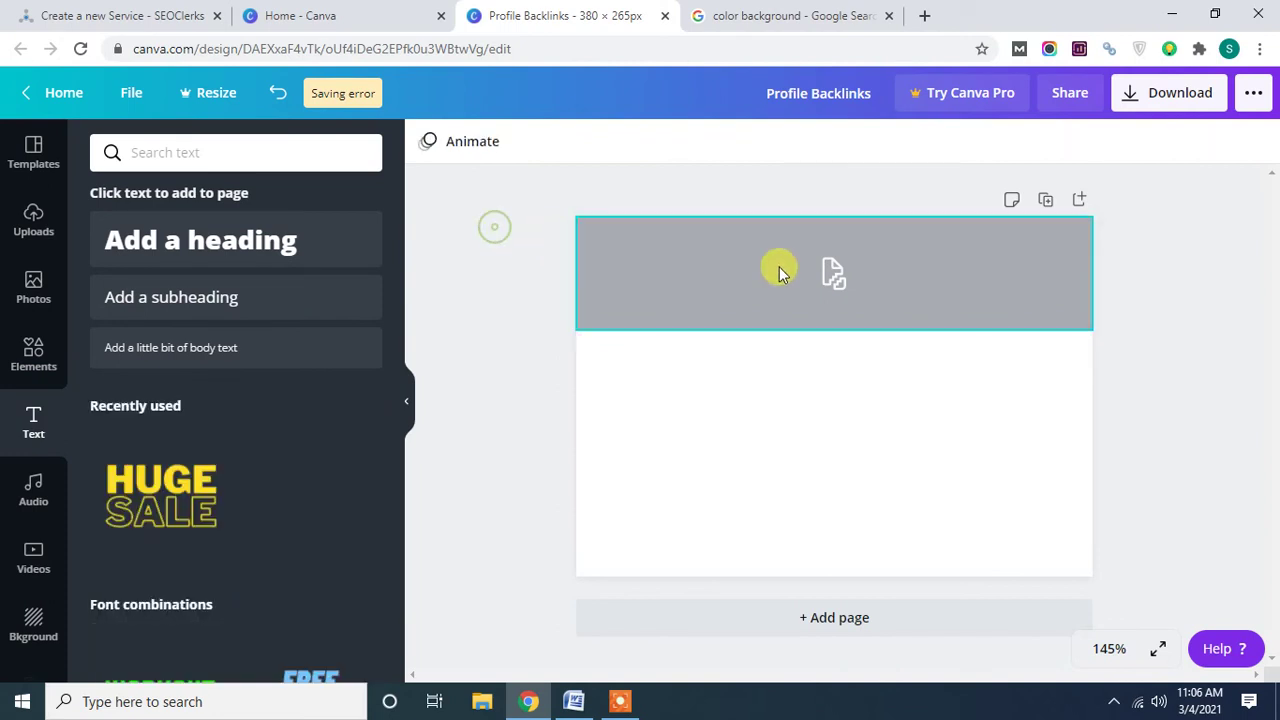
click(813, 285)
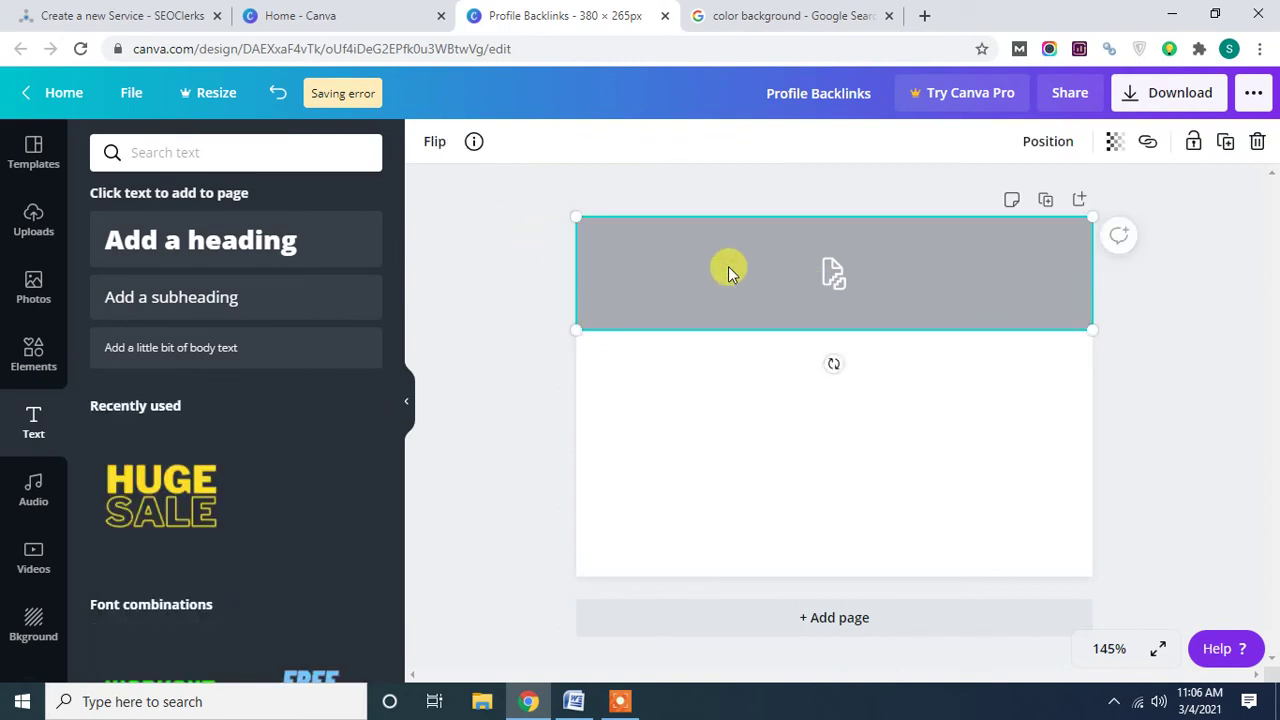
Reload the design's browser tab, confirming the reload despite unsaved changes.
right_click(585, 20)
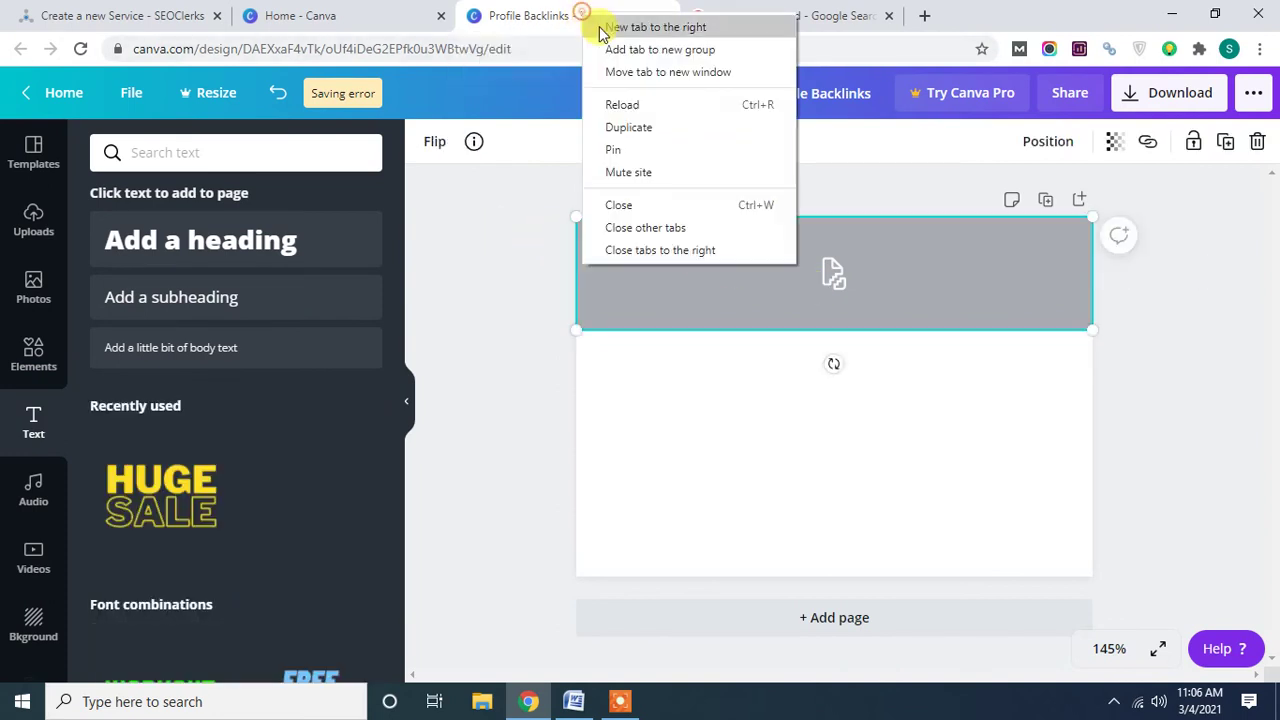
click(635, 105)
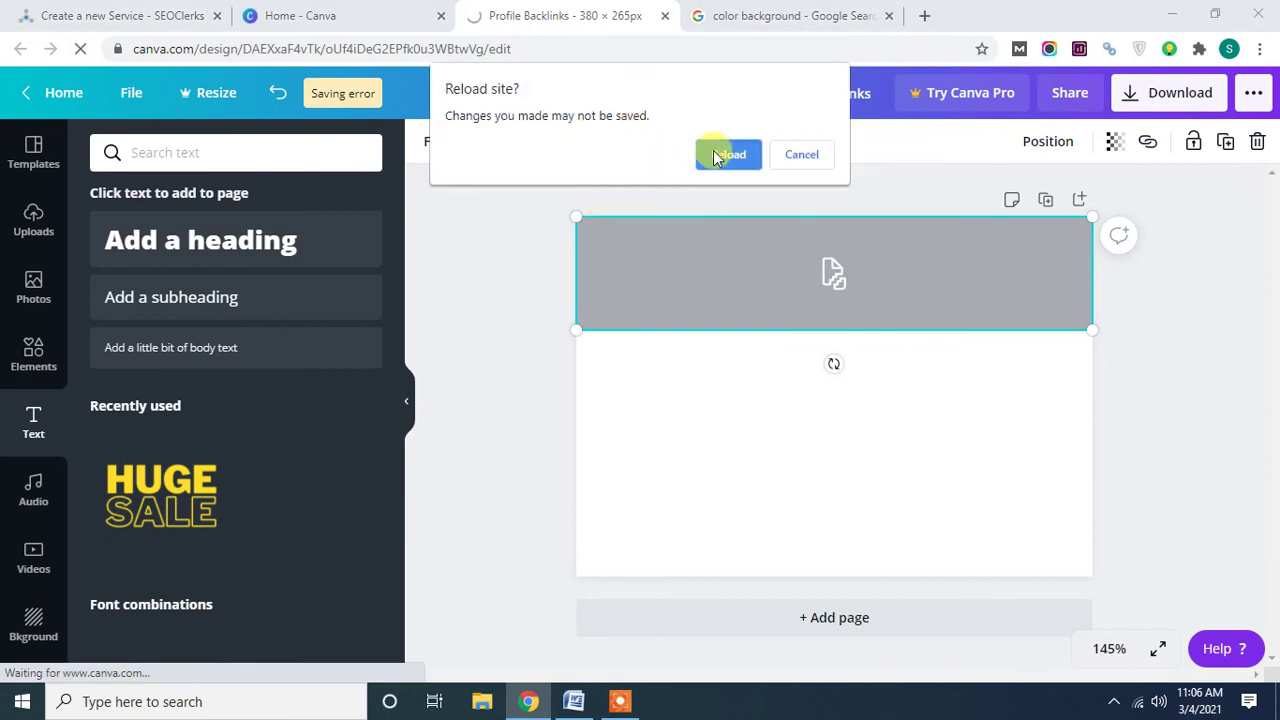
click(729, 154)
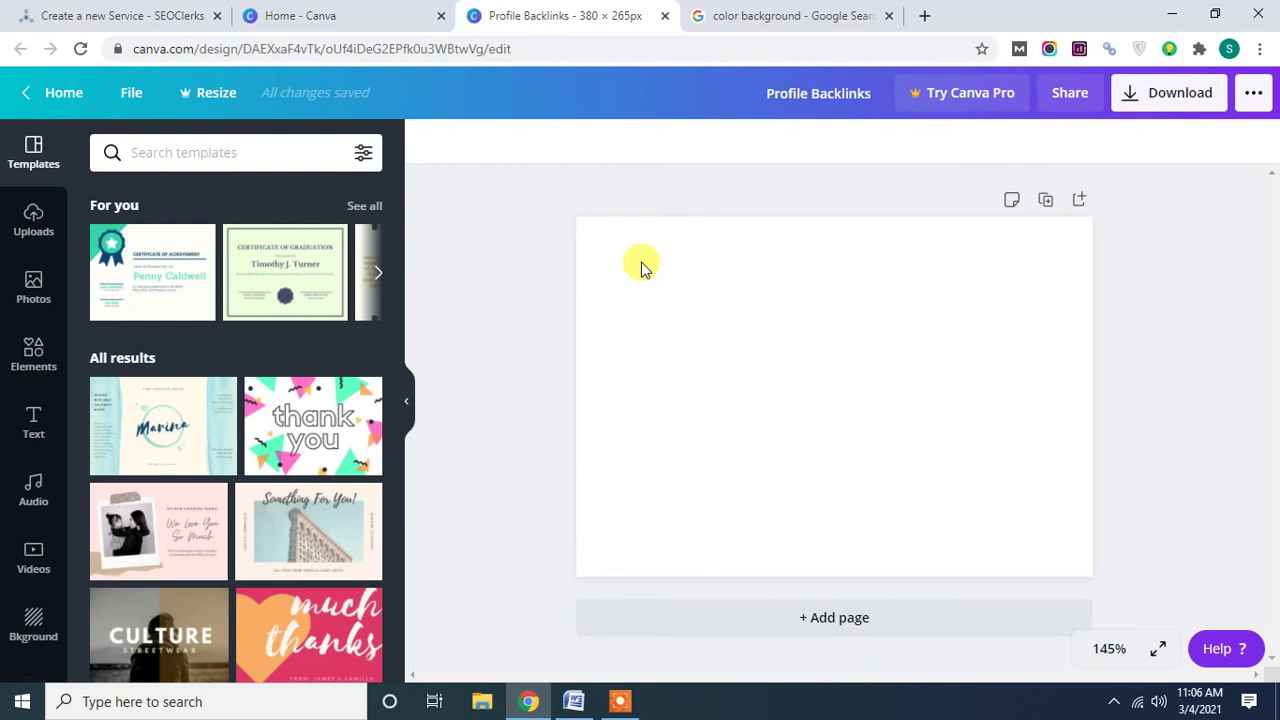
click(621, 703)
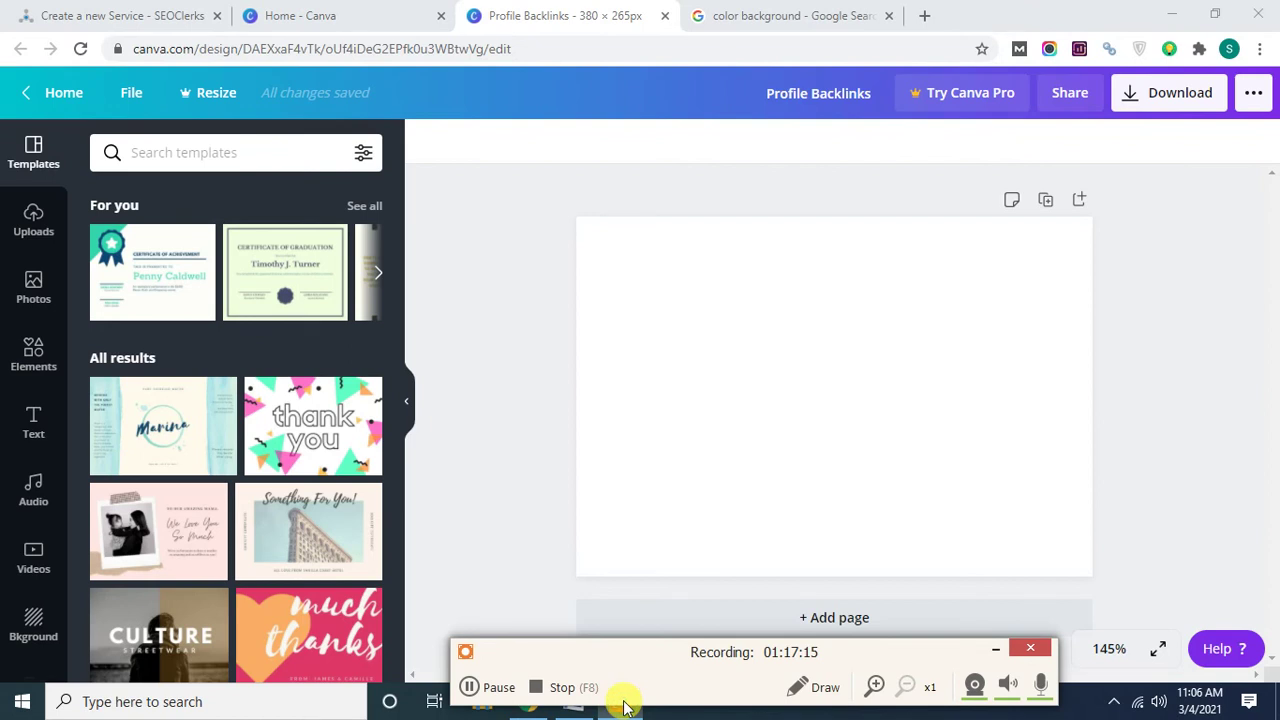
Paste the orange image again, move it up, widen it to both page edges and shorten it.
click(585, 30)
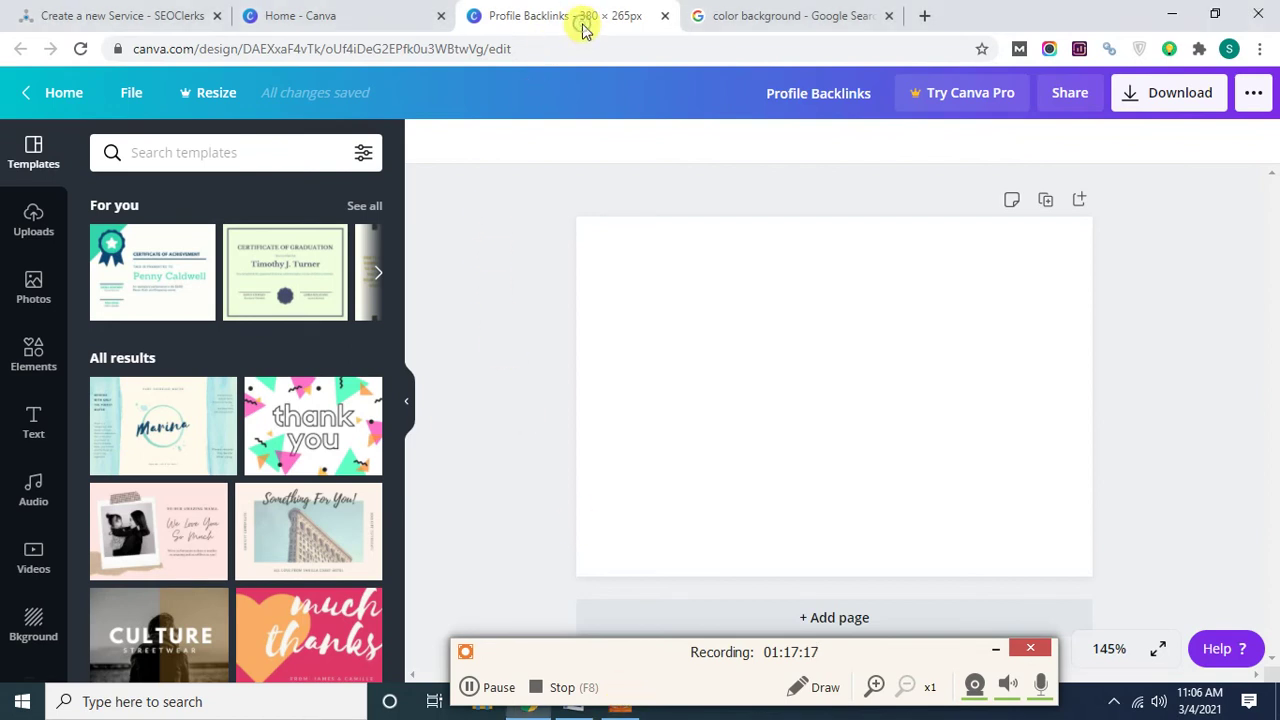
key(ctrl+v)
drag(872, 437, 849, 314)
drag(670, 286, 578, 289)
drag(955, 279, 1092, 280)
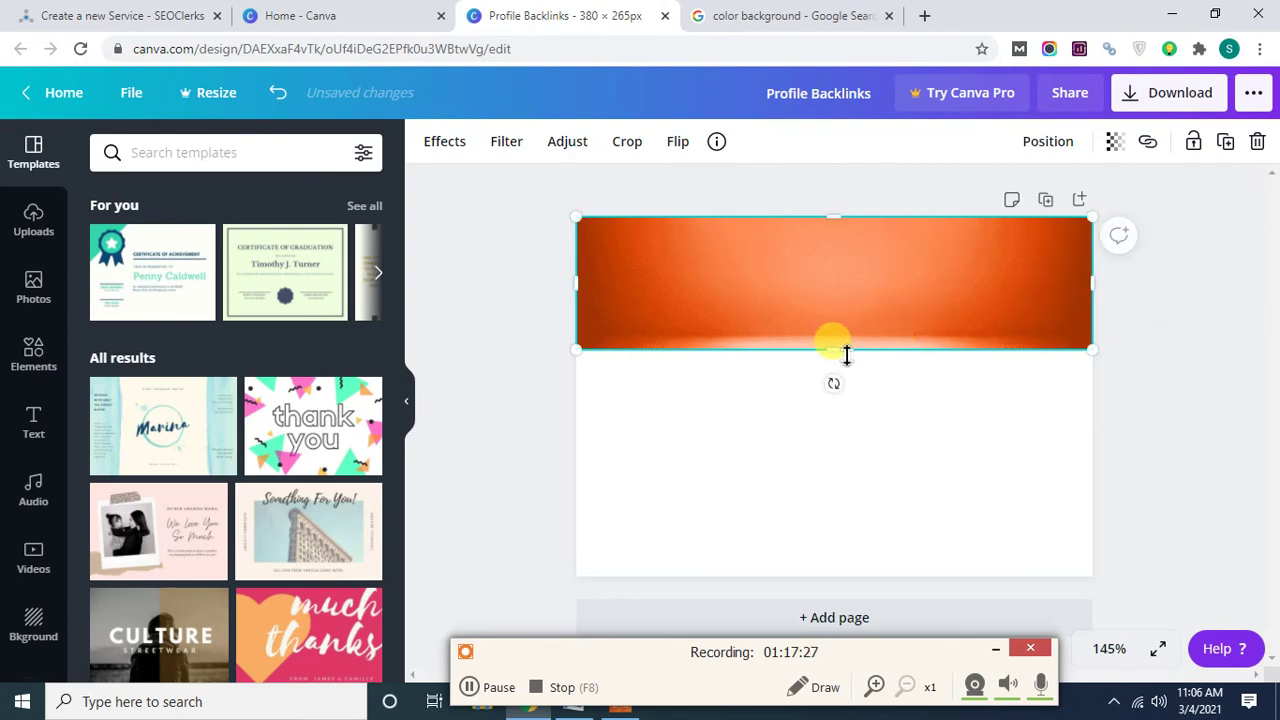
drag(845, 353, 846, 327)
click(486, 340)
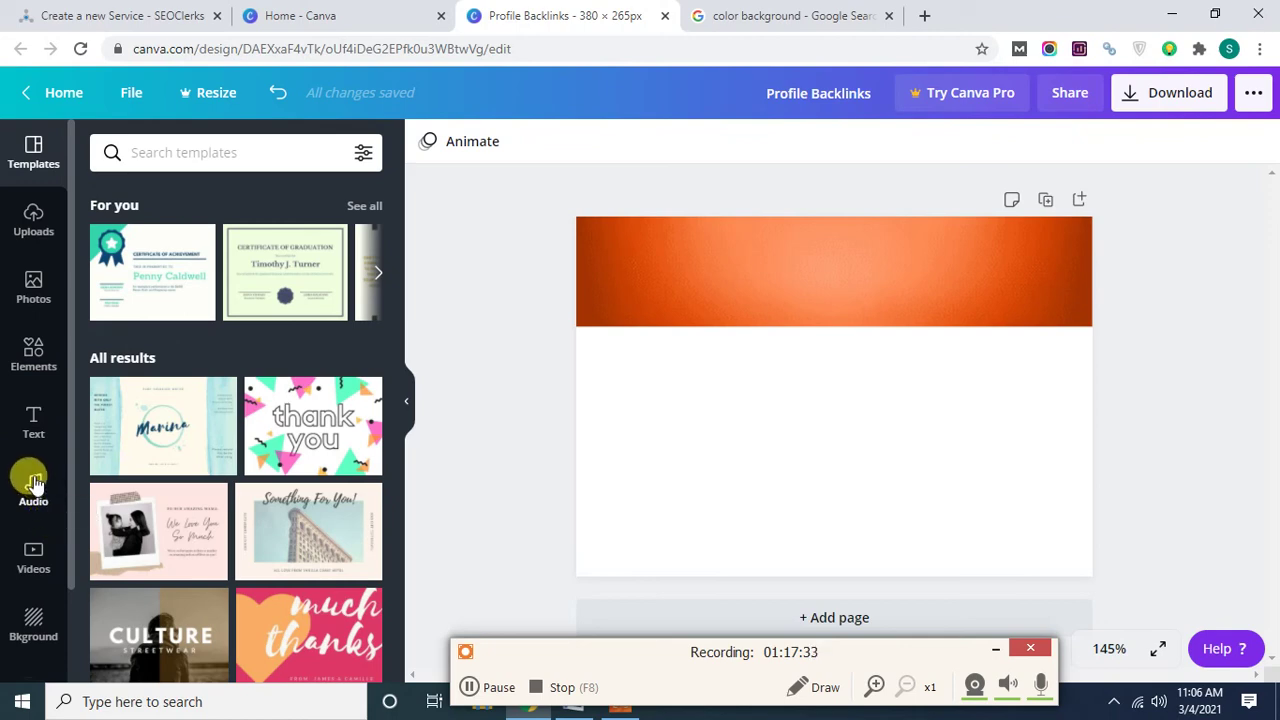
scroll(20, 435, down, 2)
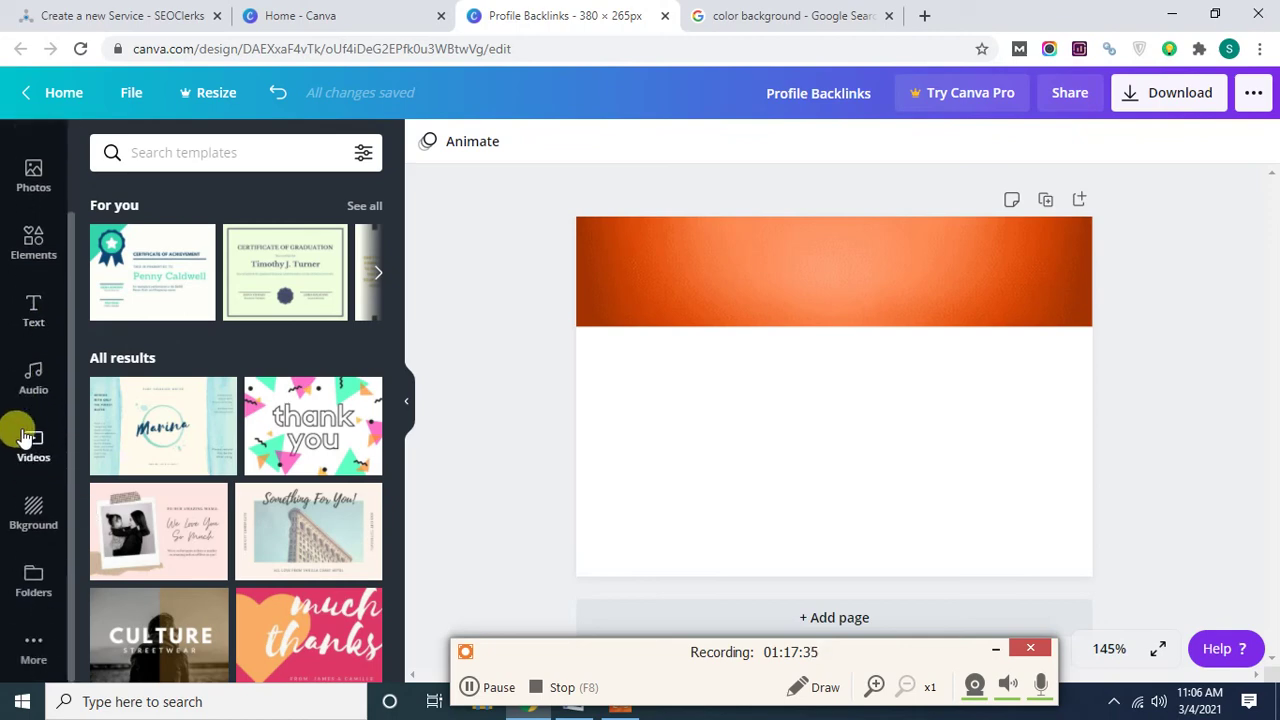
scroll(14, 434, up, 2)
Add a 'Profile Backlinks' heading on the orange band and raise its font size to 26.
click(33, 425)
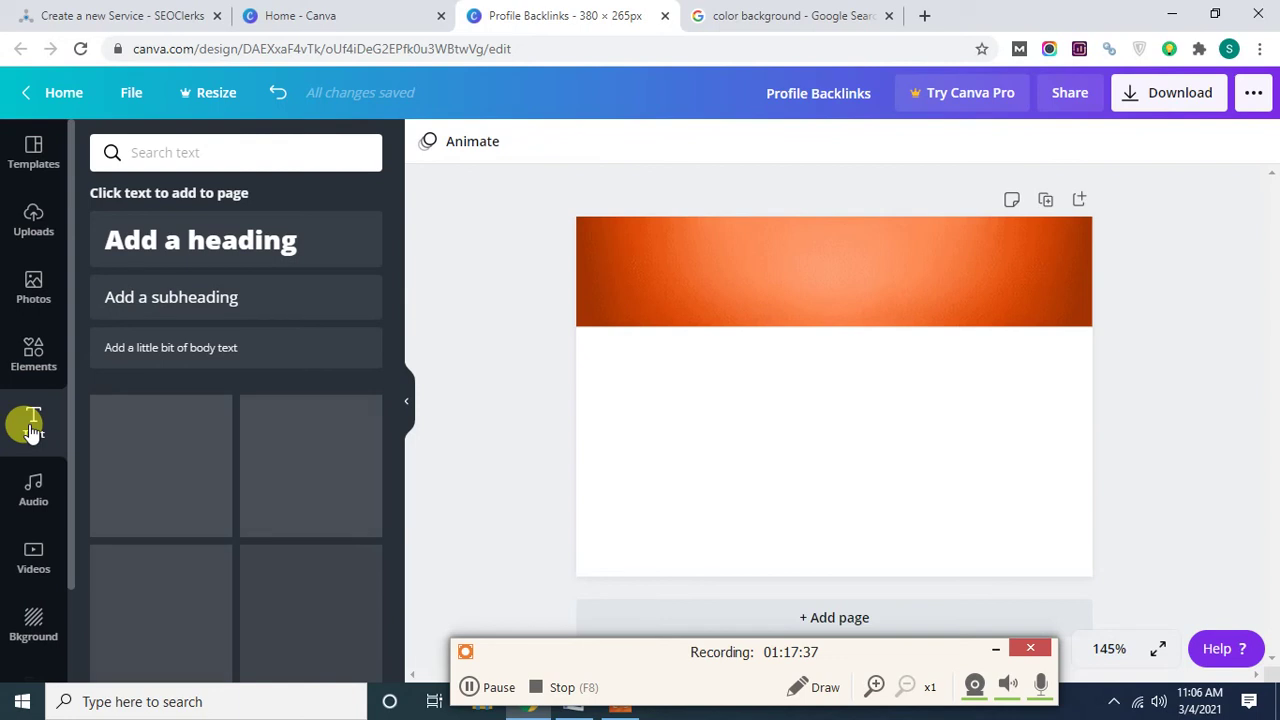
click(170, 258)
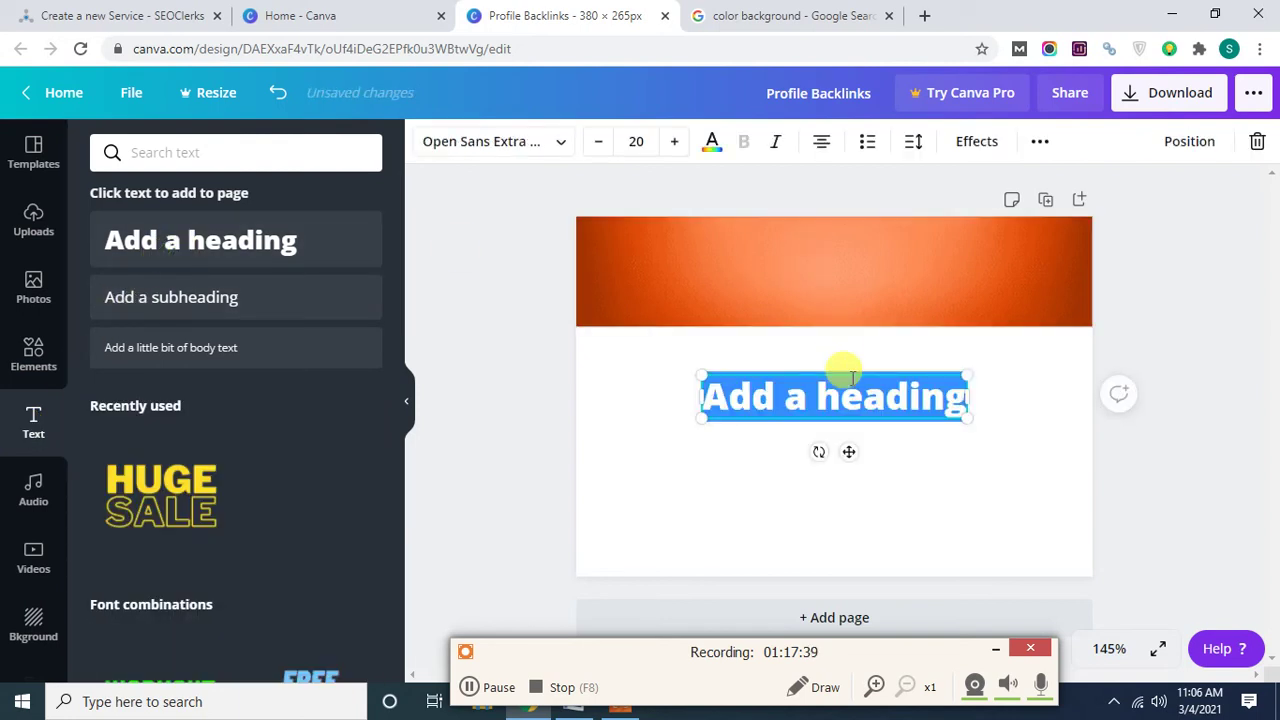
text(Profile)
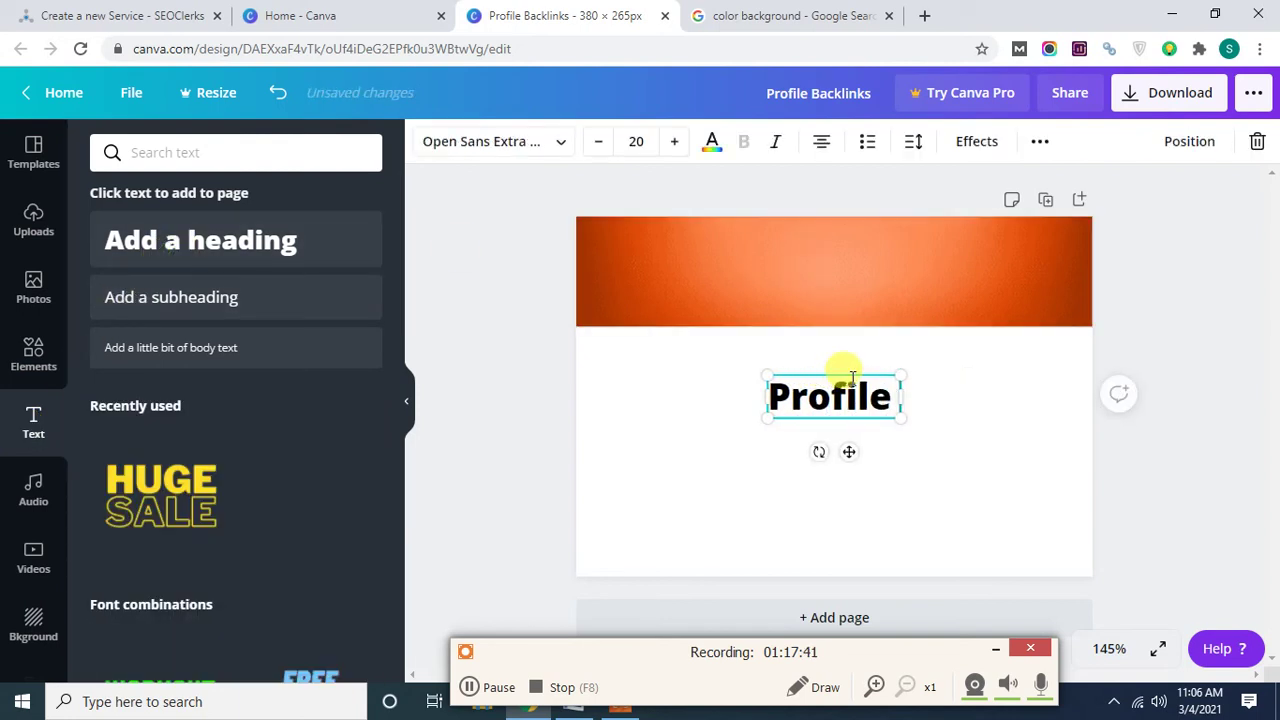
text( Backlinks)
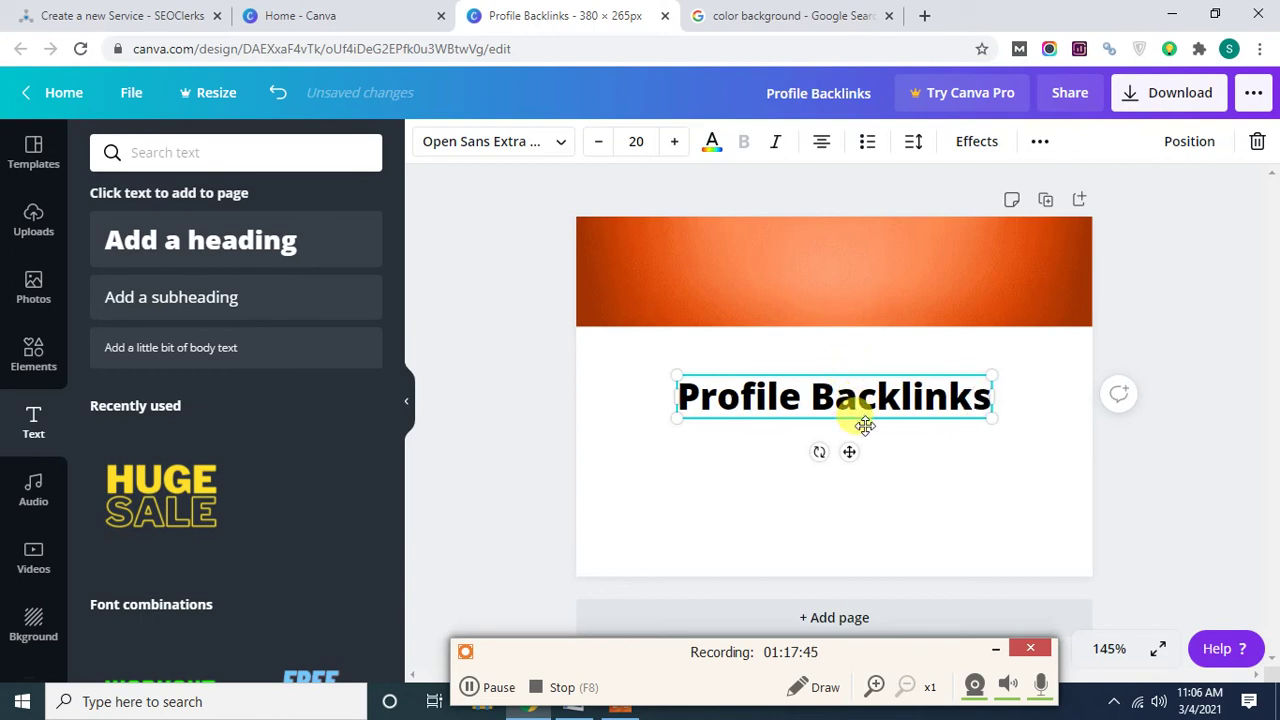
drag(865, 426, 849, 290)
click(670, 141)
click(670, 141)
click(670, 141)
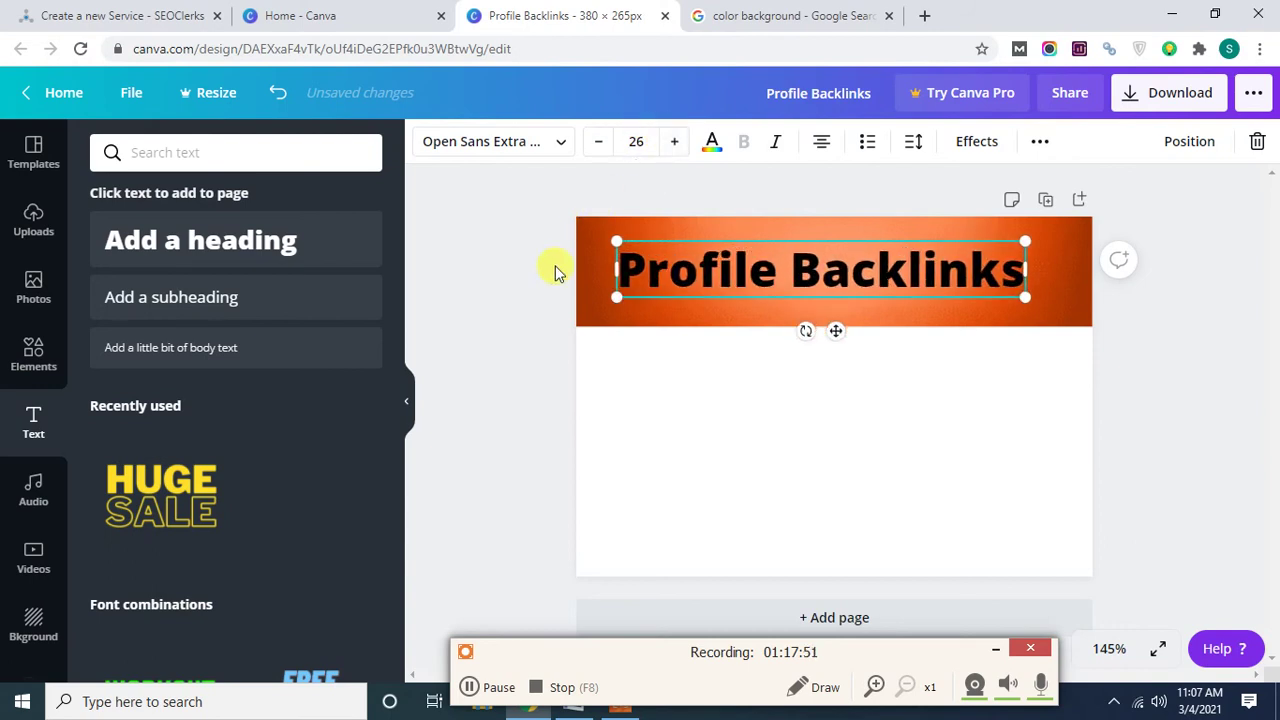
click(547, 146)
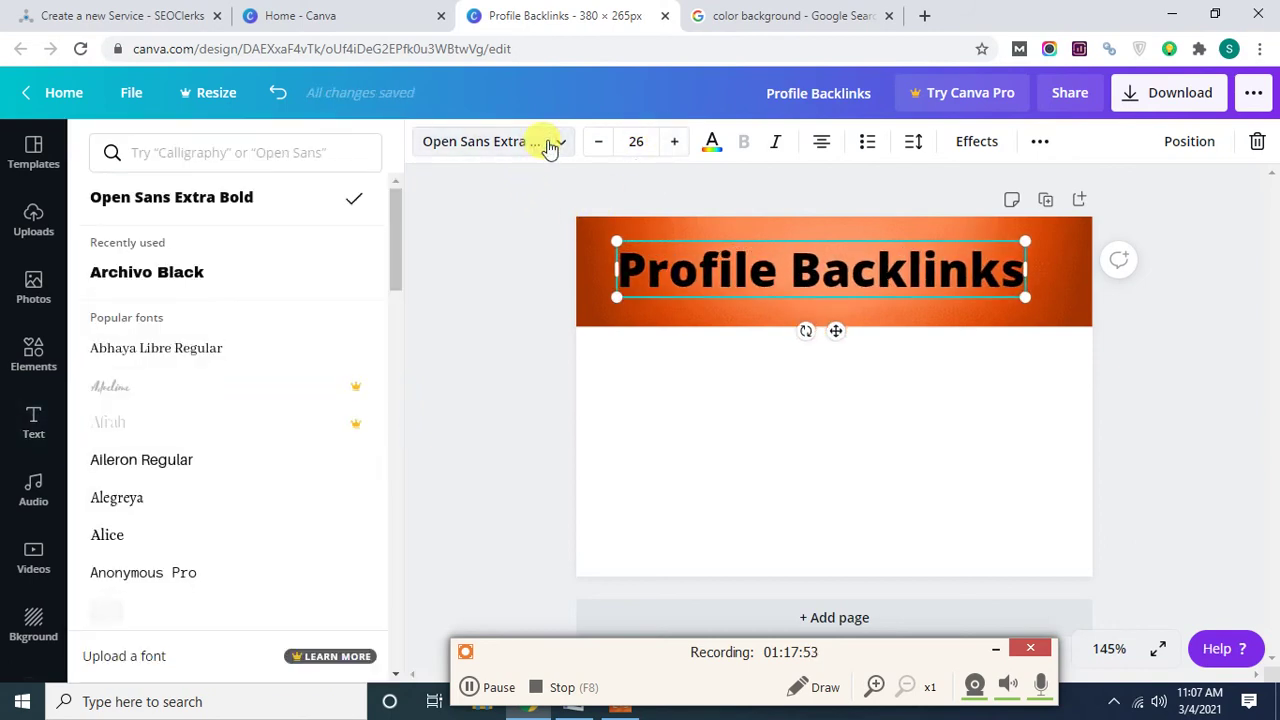
scroll(254, 363, down, 5)
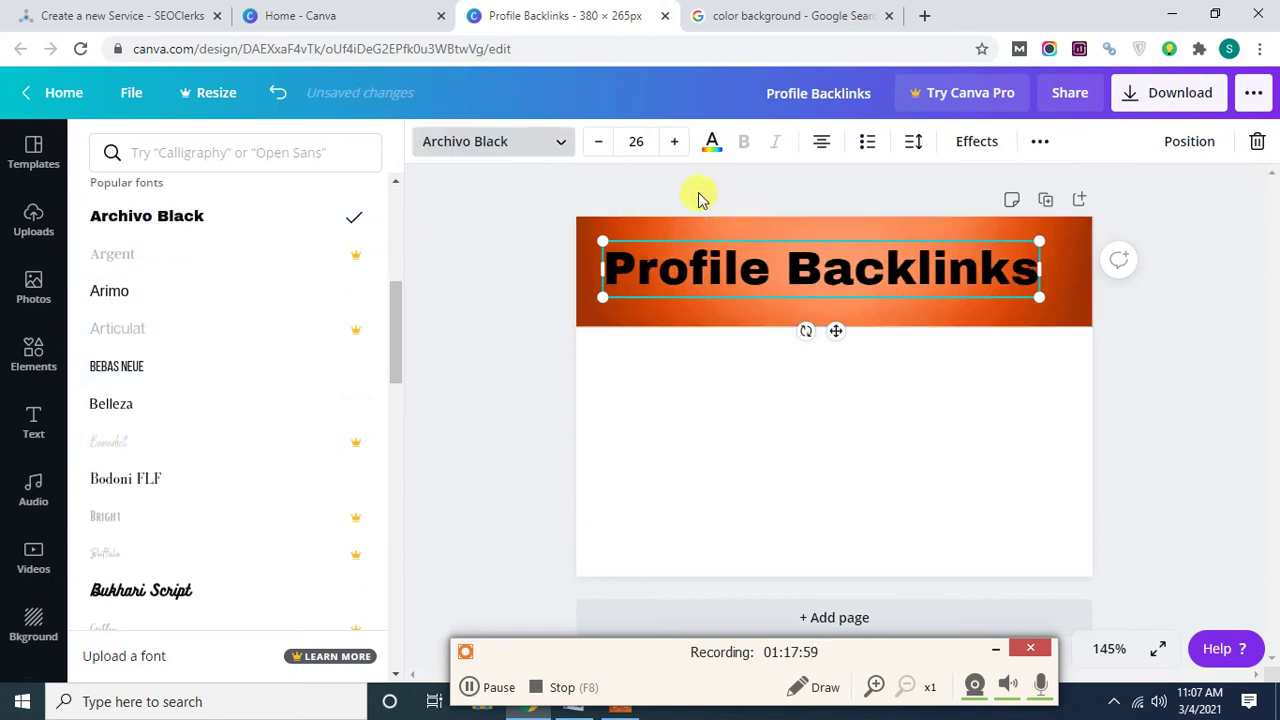
Colour the heading dark blue, then nudge and enlarge it to size 27.5 on the band.
click(716, 158)
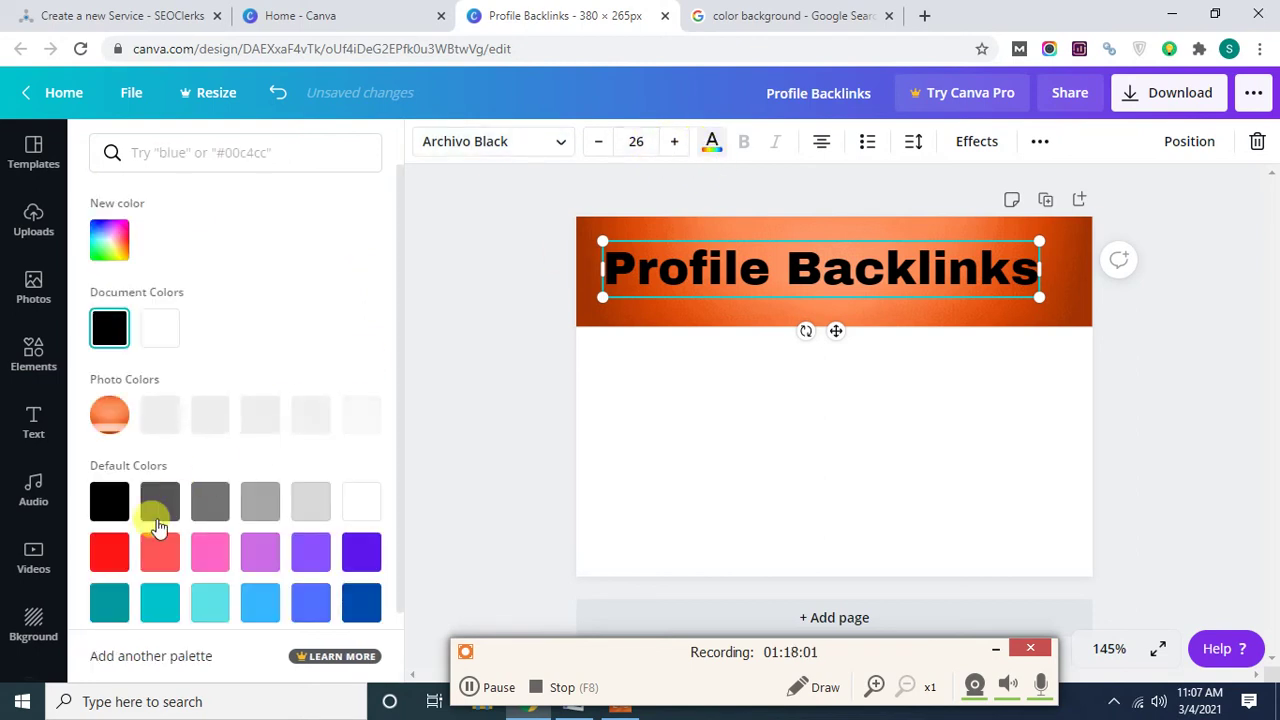
click(108, 556)
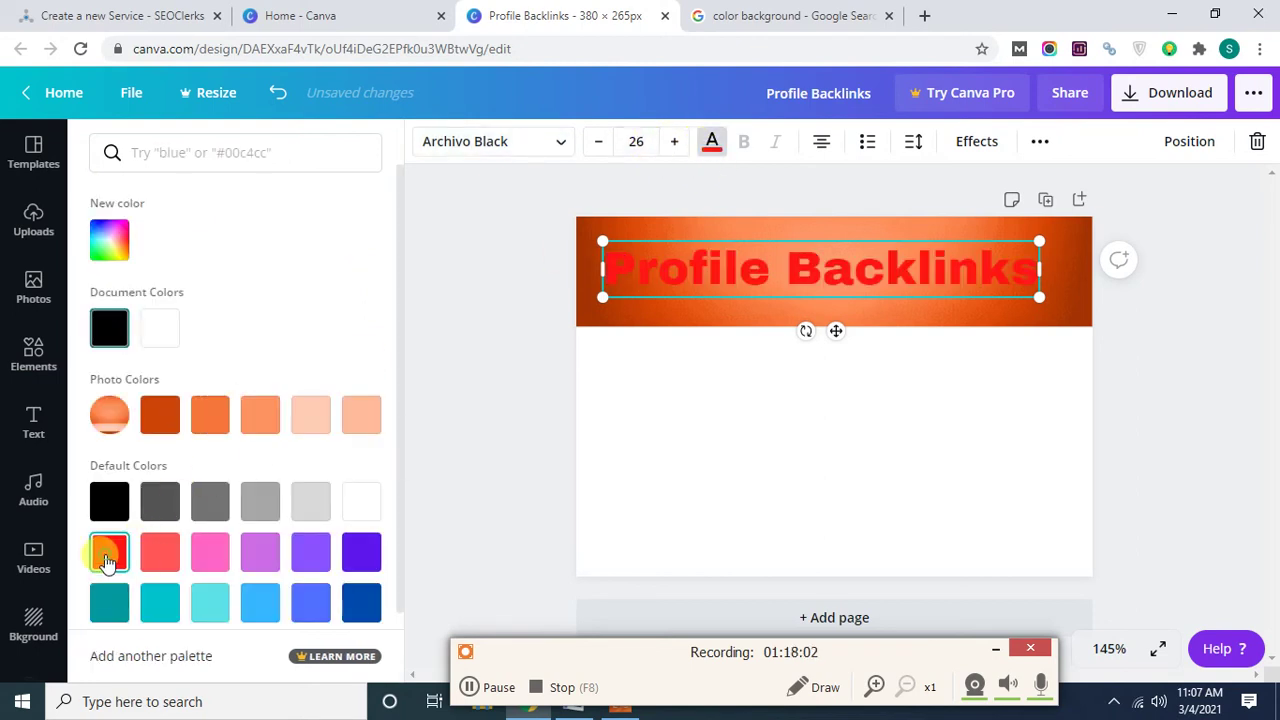
click(363, 602)
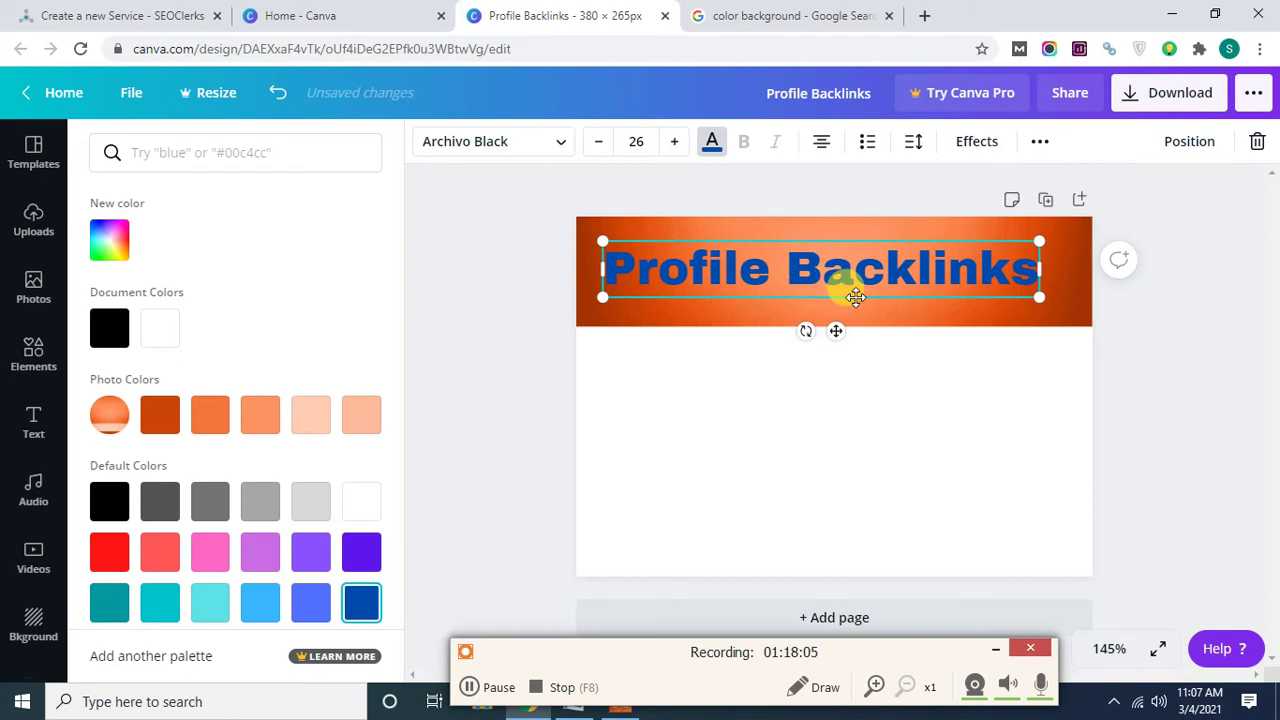
drag(858, 300, 867, 292)
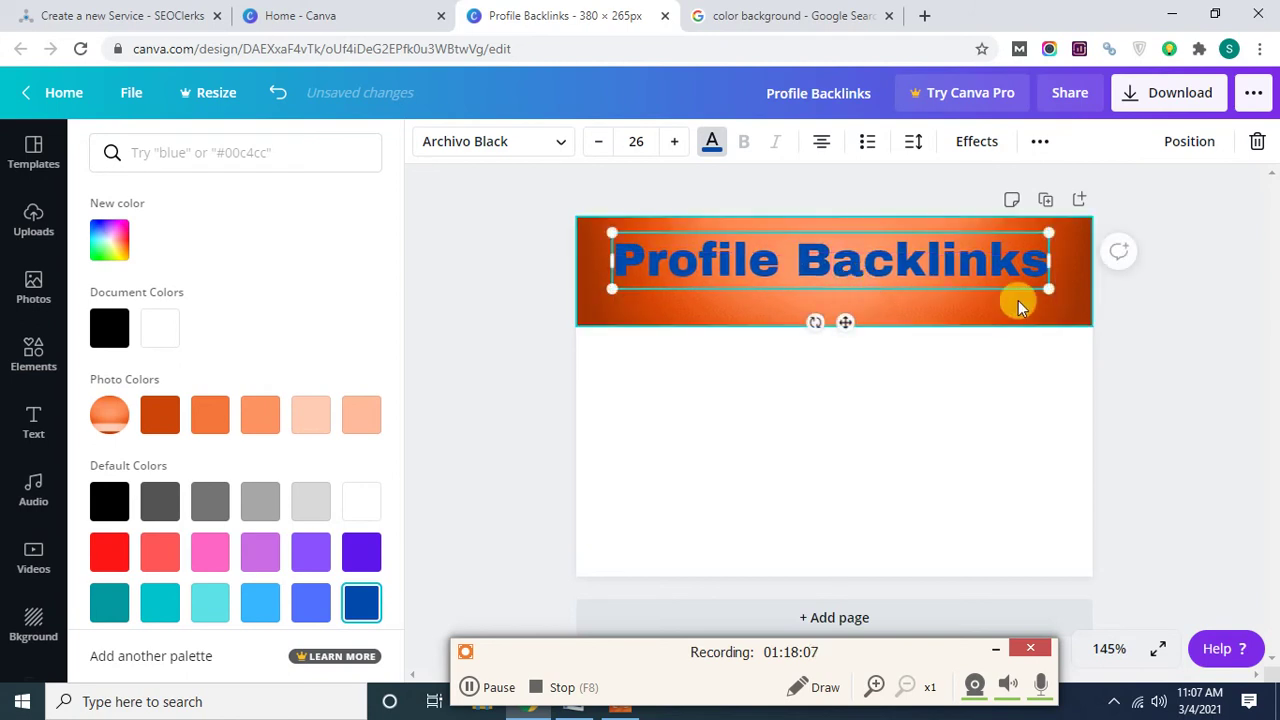
drag(1050, 293, 1063, 291)
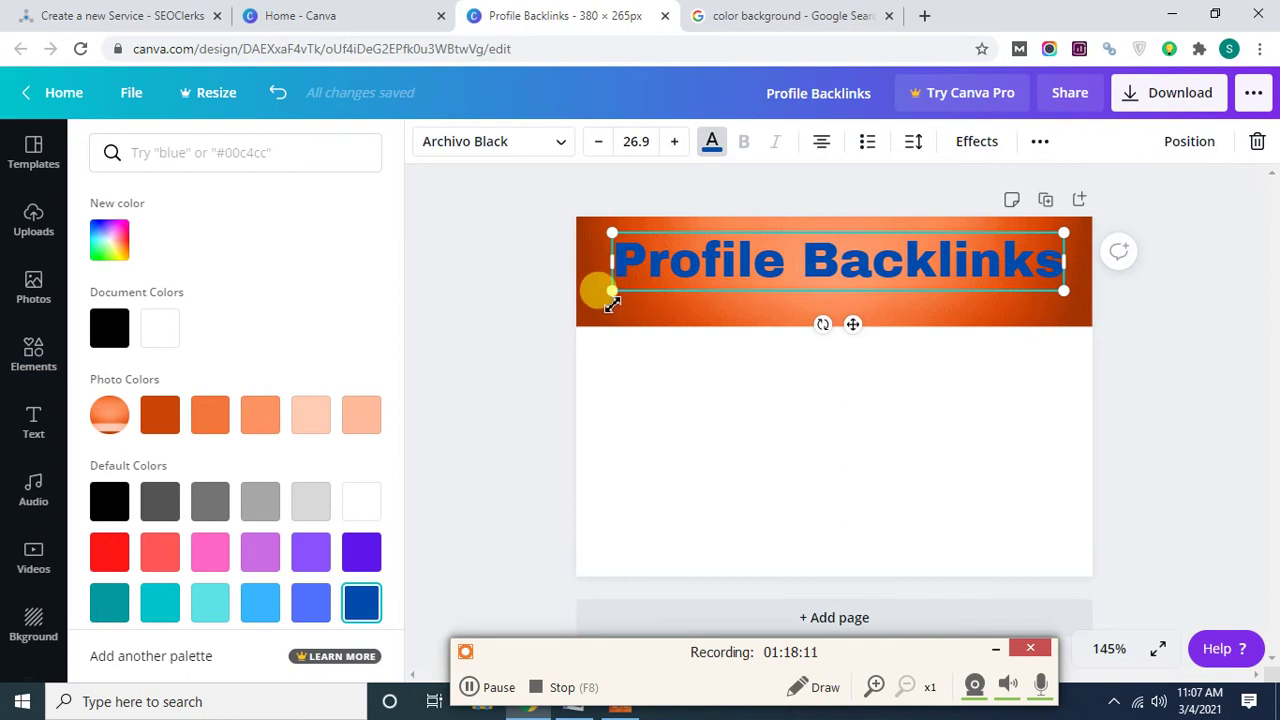
drag(612, 292, 601, 291)
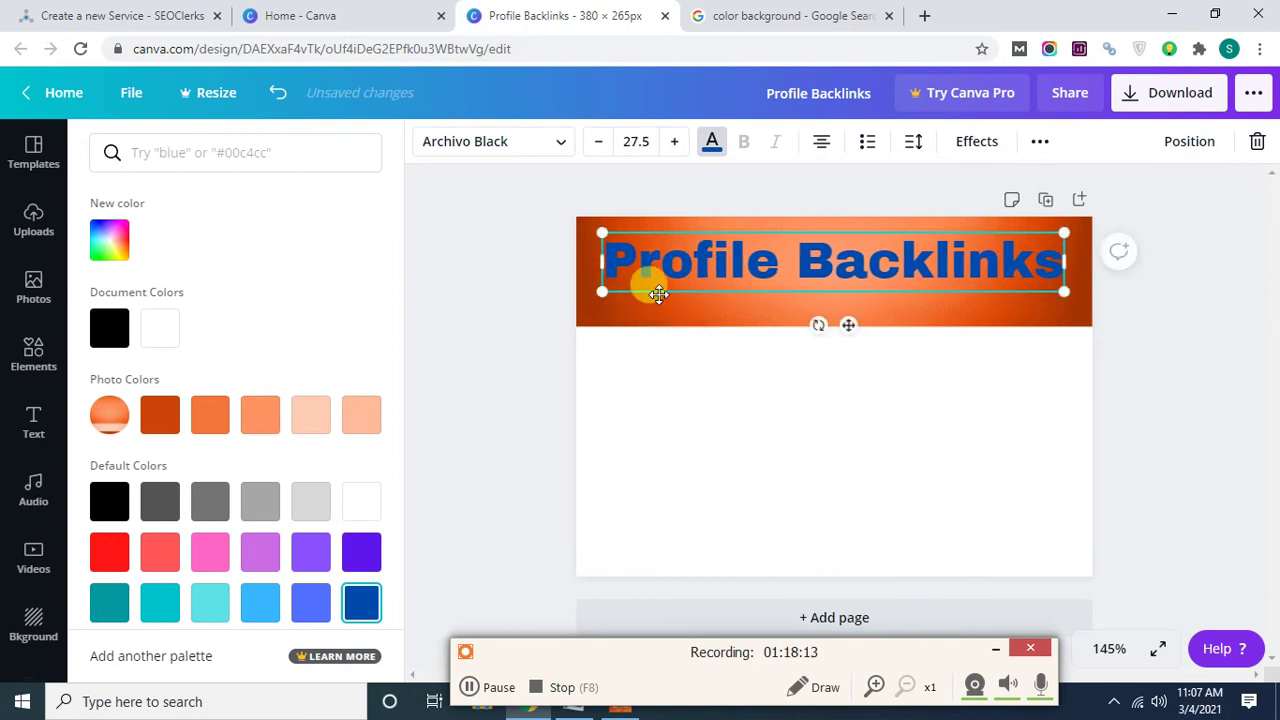
click(1176, 363)
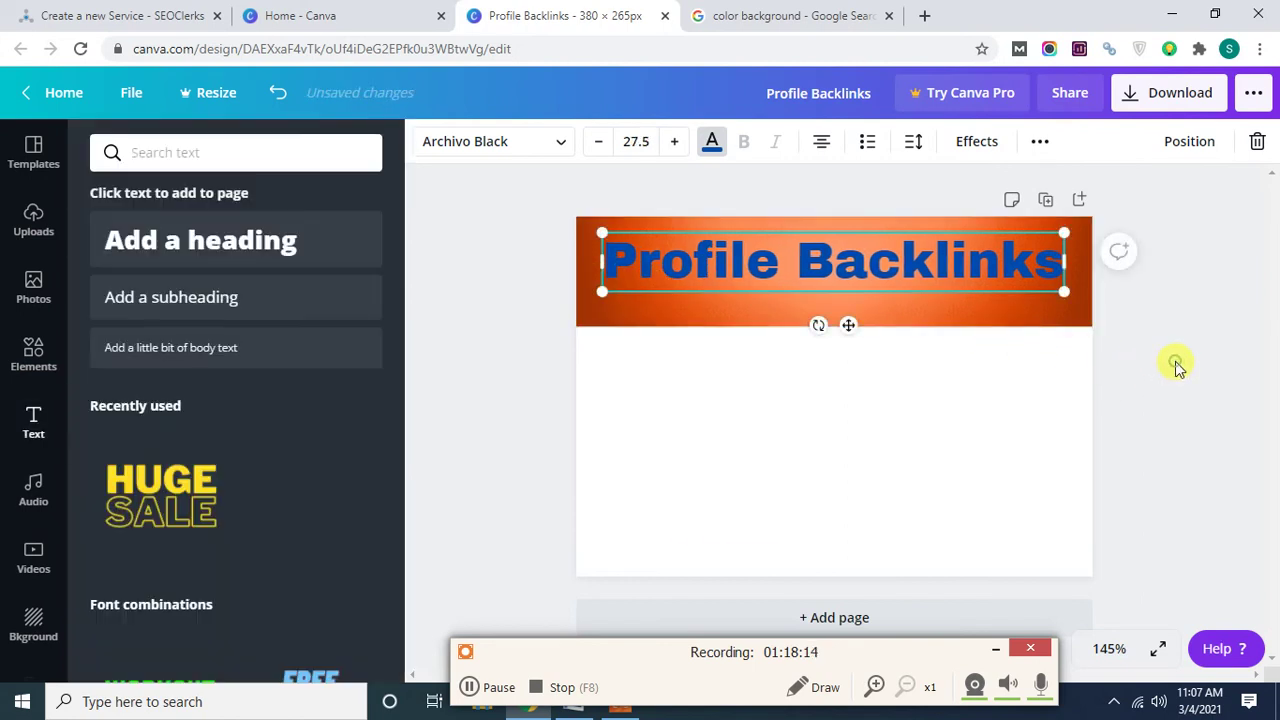
click(500, 228)
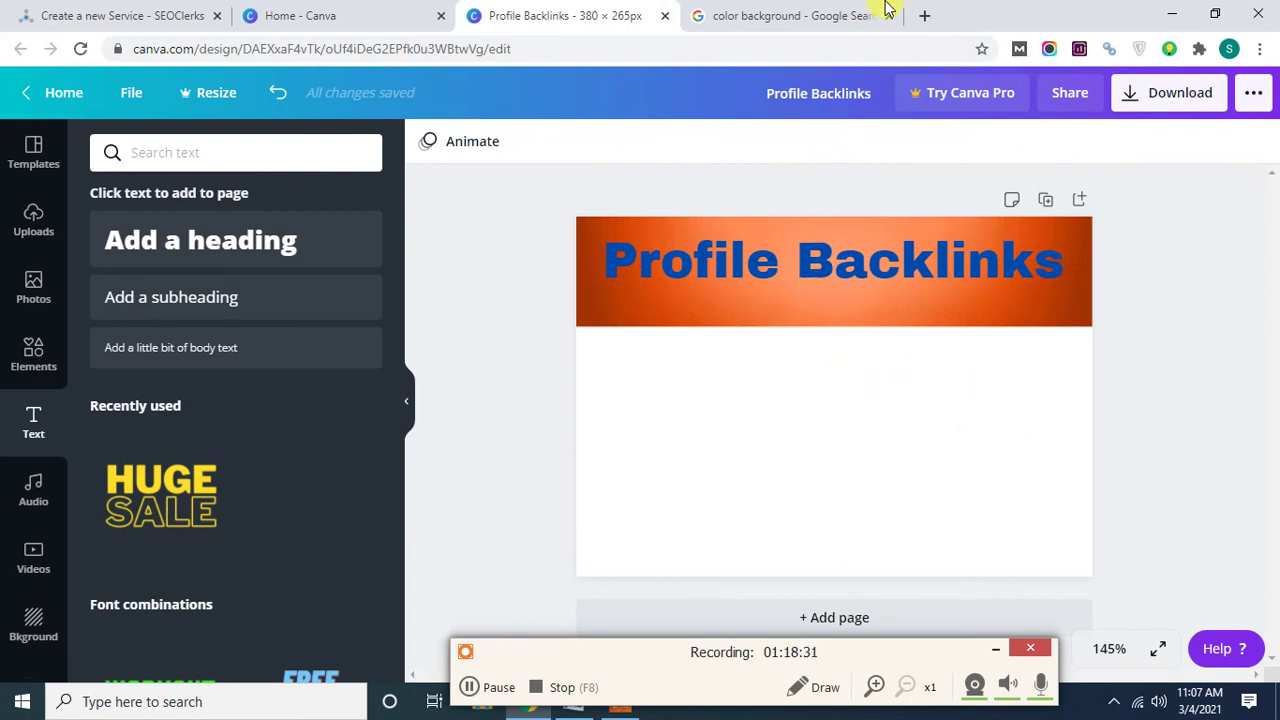
Search Google Images for 'profile backlinks' in a new browser tab.
click(926, 15)
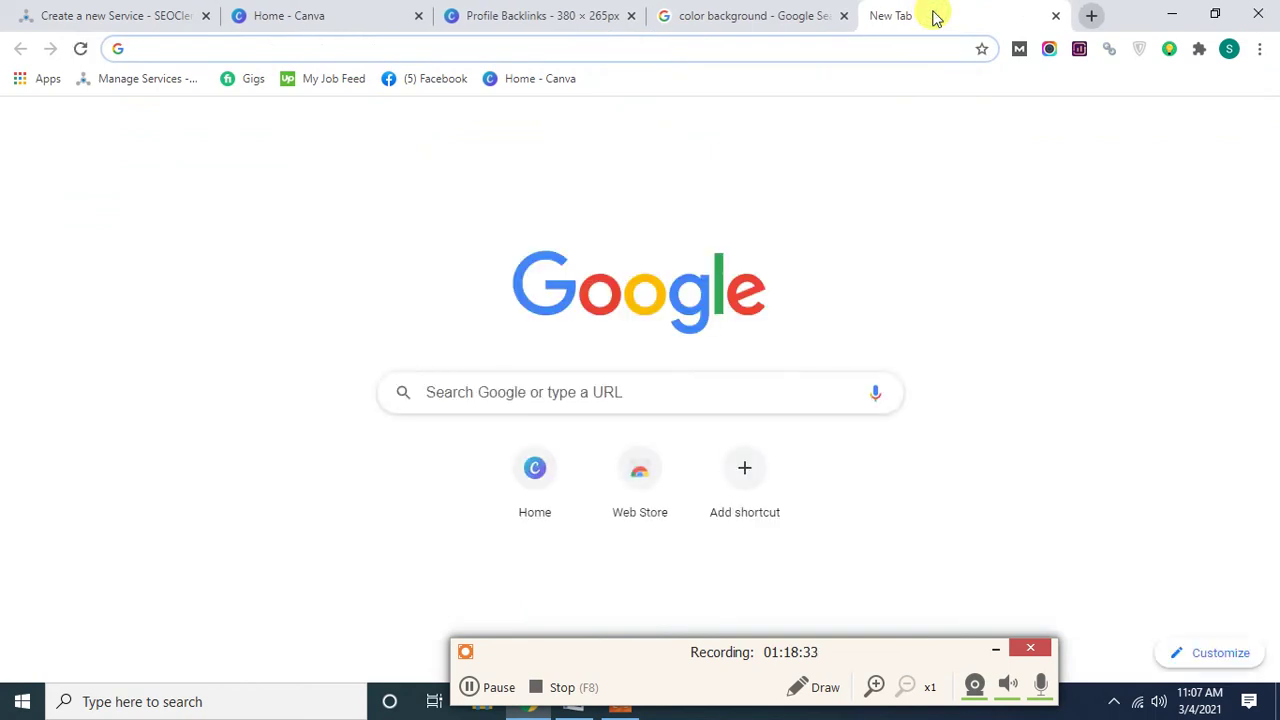
text(profil)
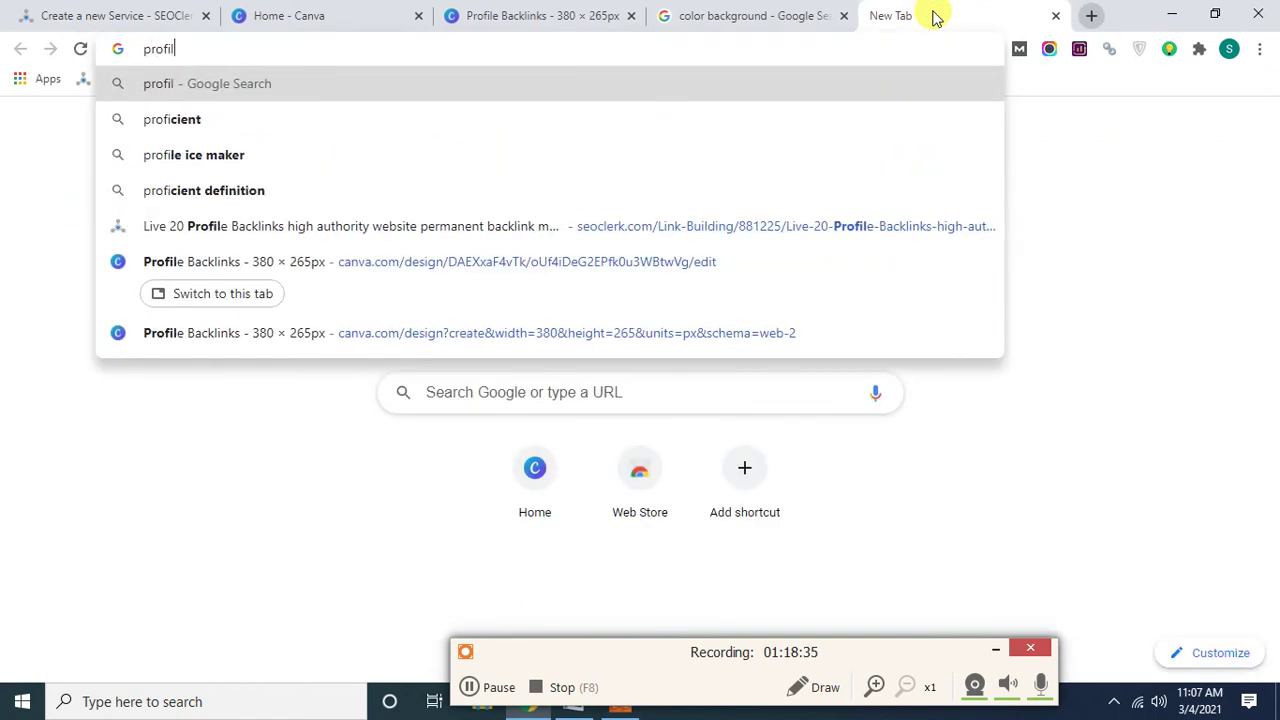
text(e backlinks)
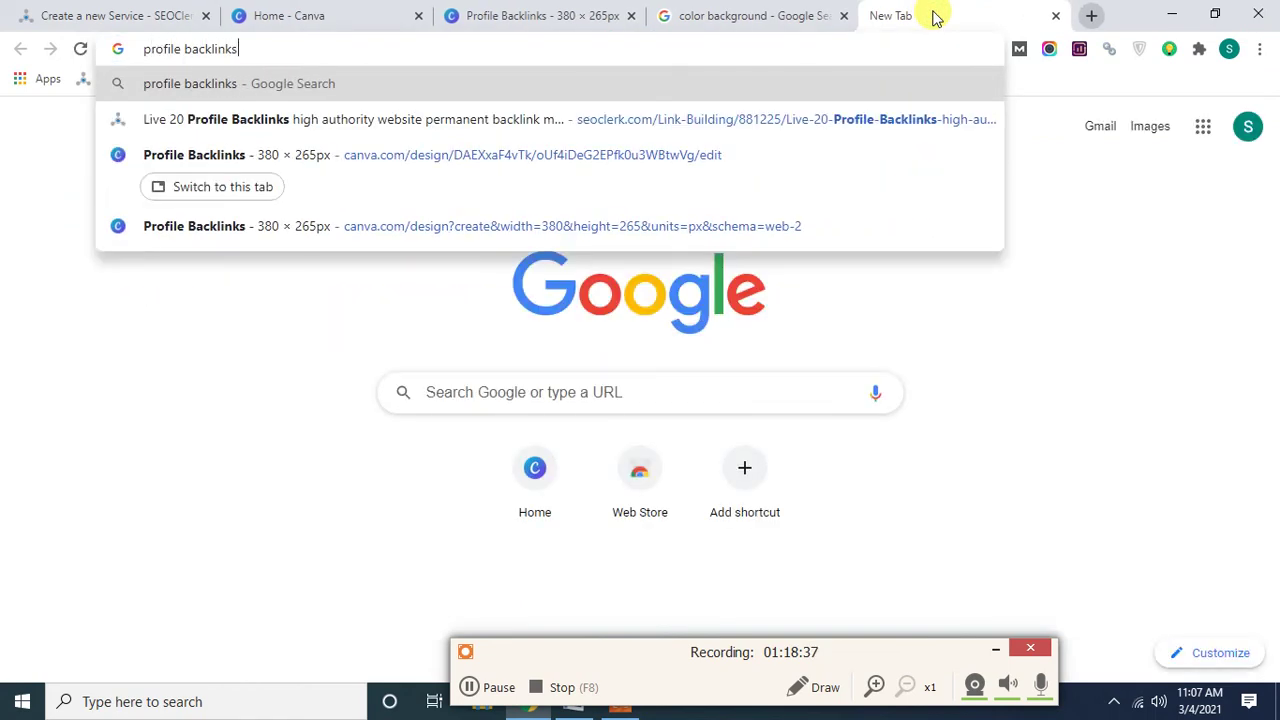
key(Return)
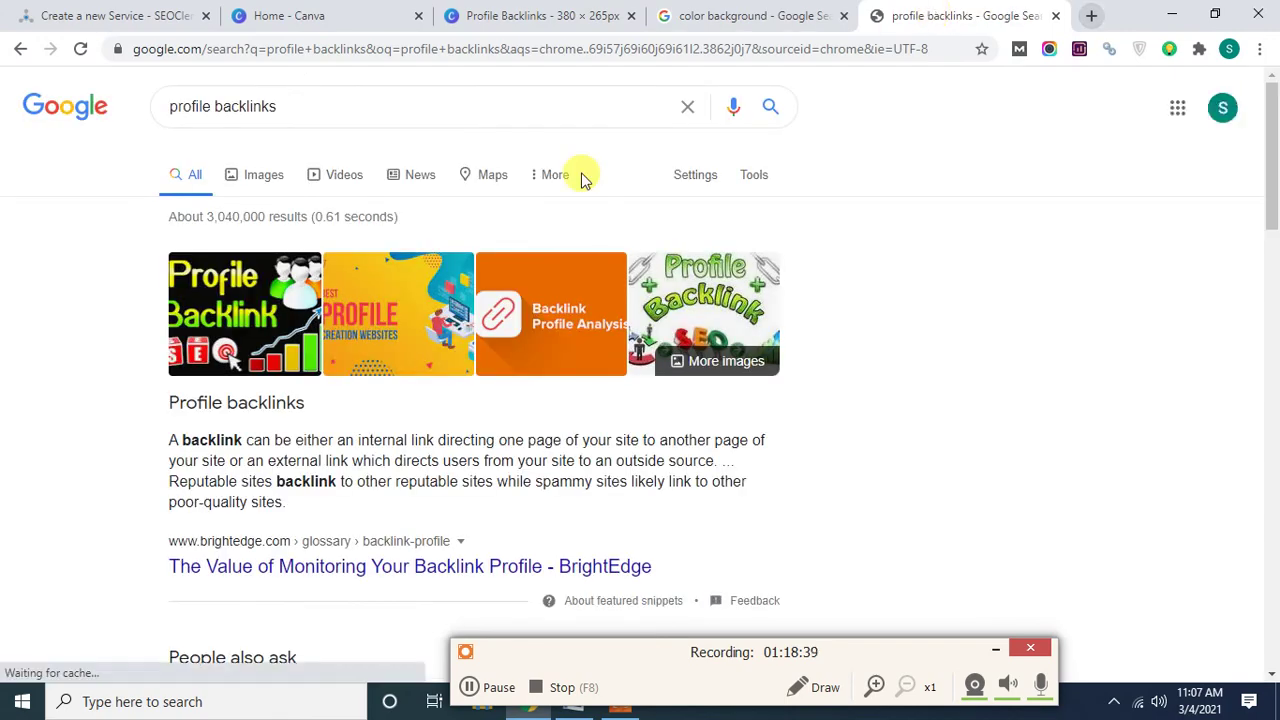
click(264, 175)
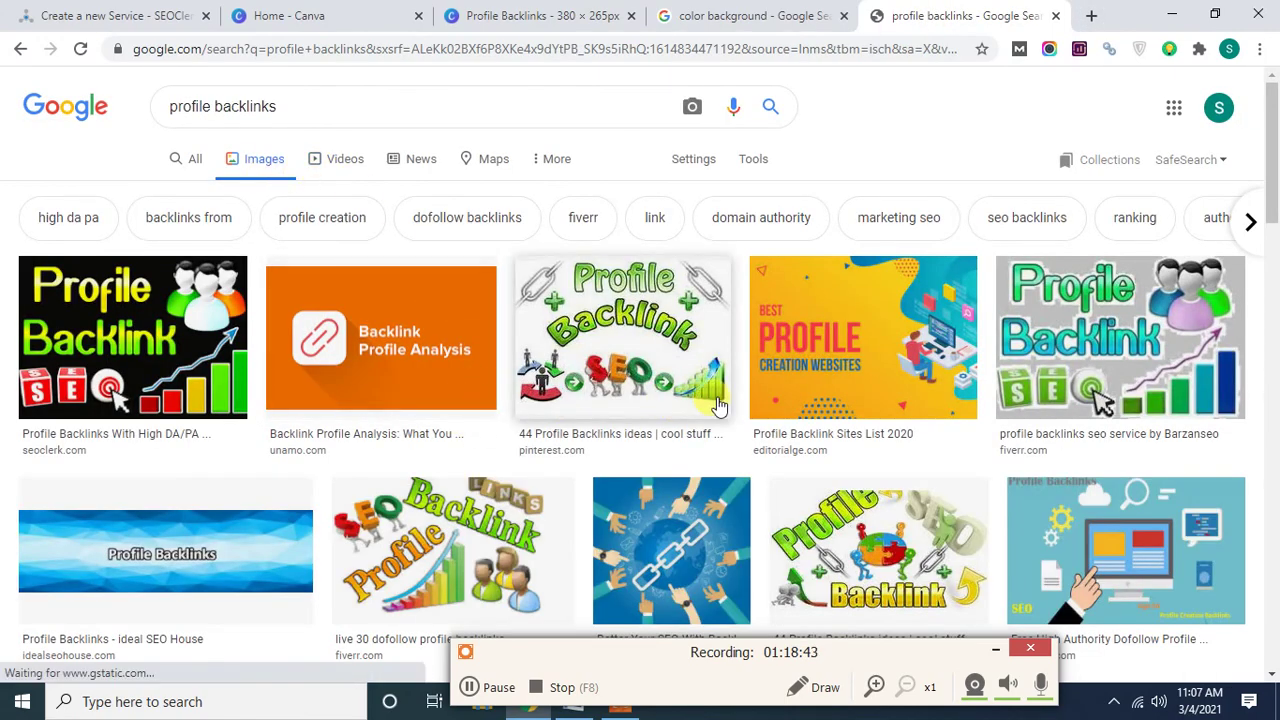
scroll(790, 367, down, 2)
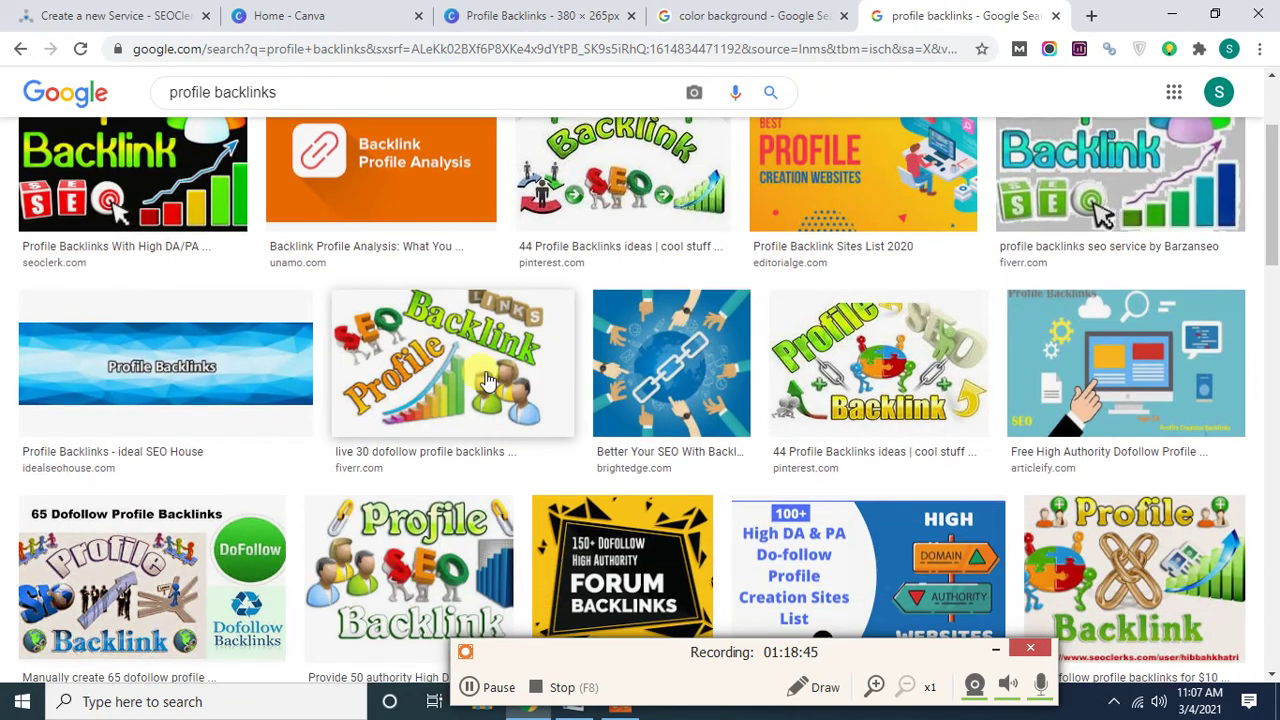
scroll(493, 382, down, 1)
scroll(497, 385, up, 2)
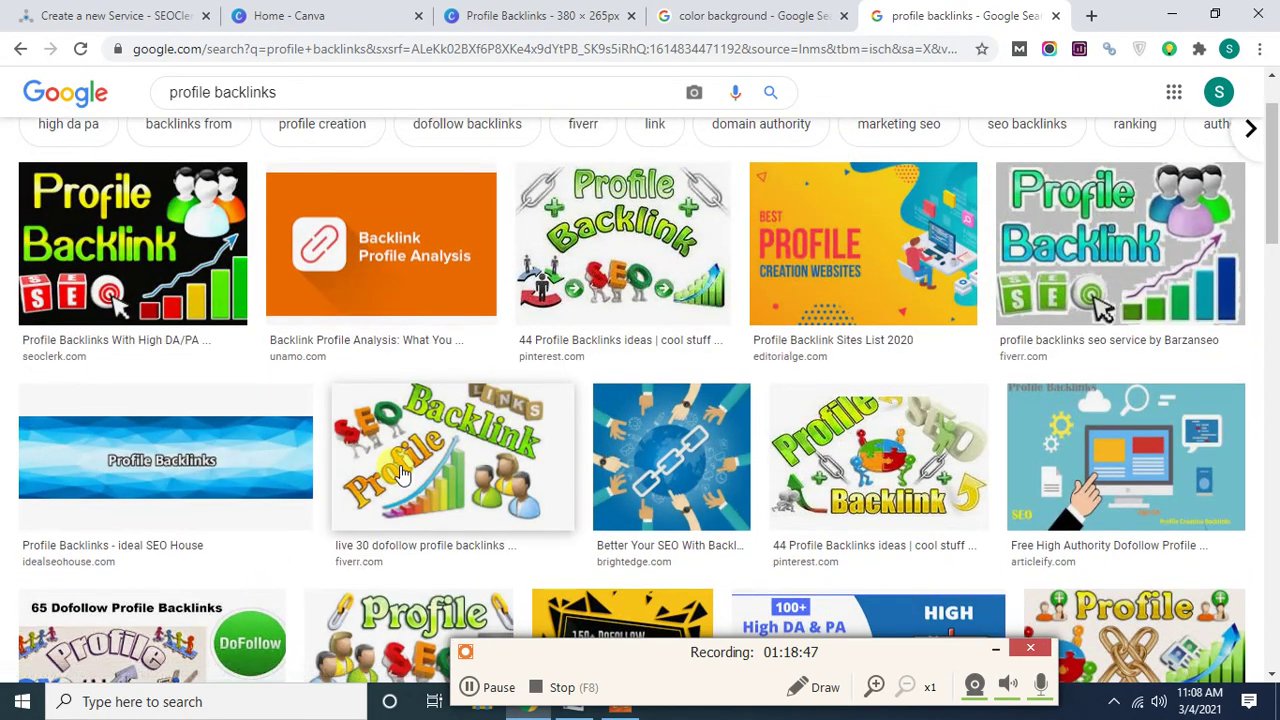
scroll(400, 473, down, 1)
Copy the colourful SEO profile backlink clipart and return to the Canva design.
click(458, 372)
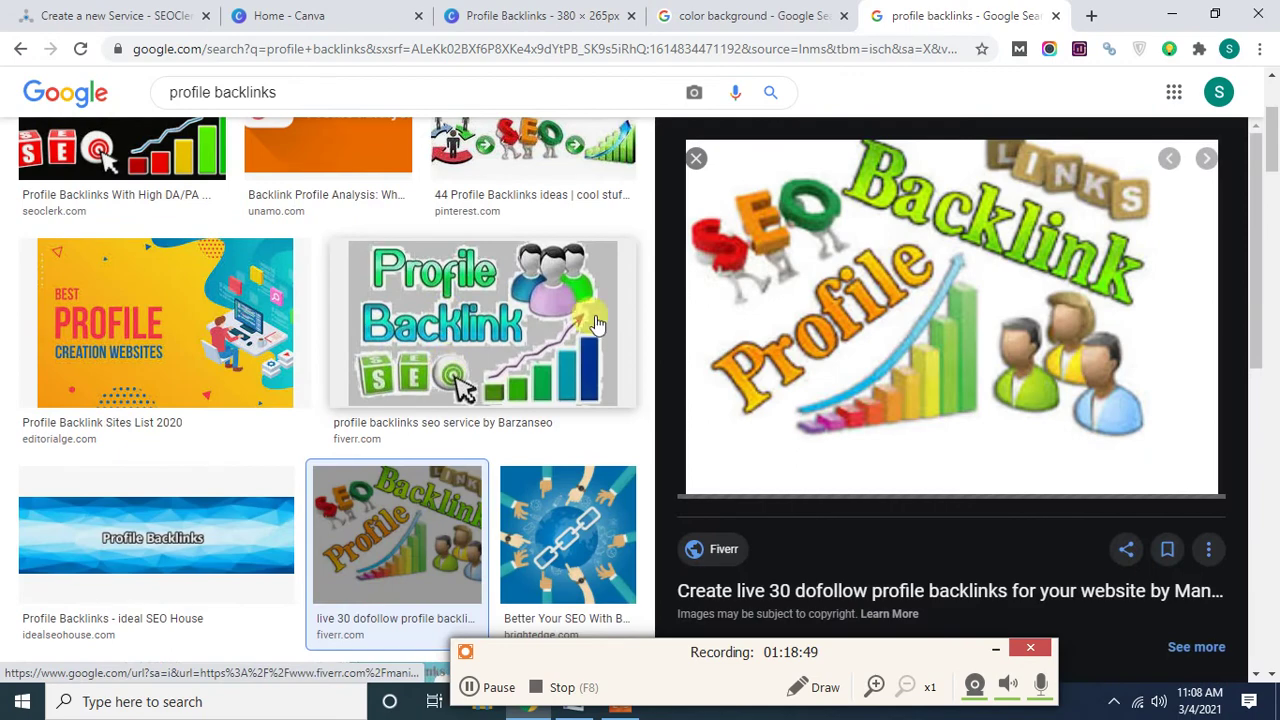
right_click(924, 250)
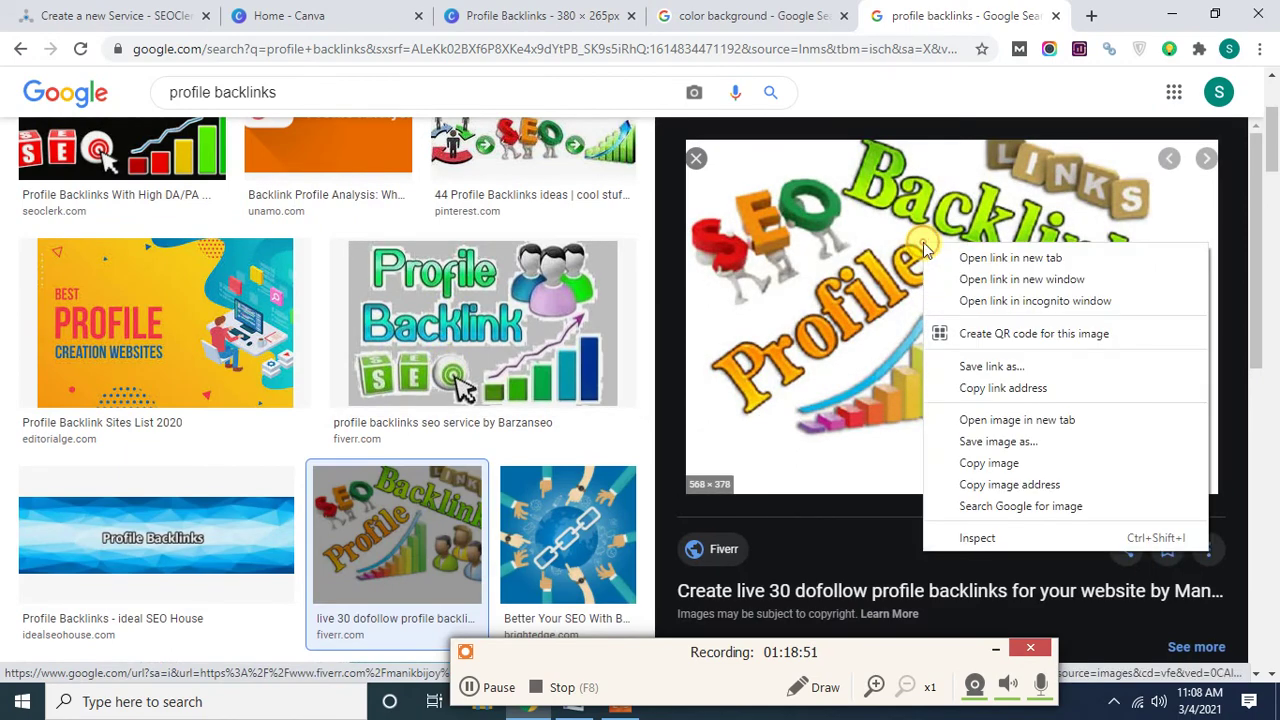
click(968, 462)
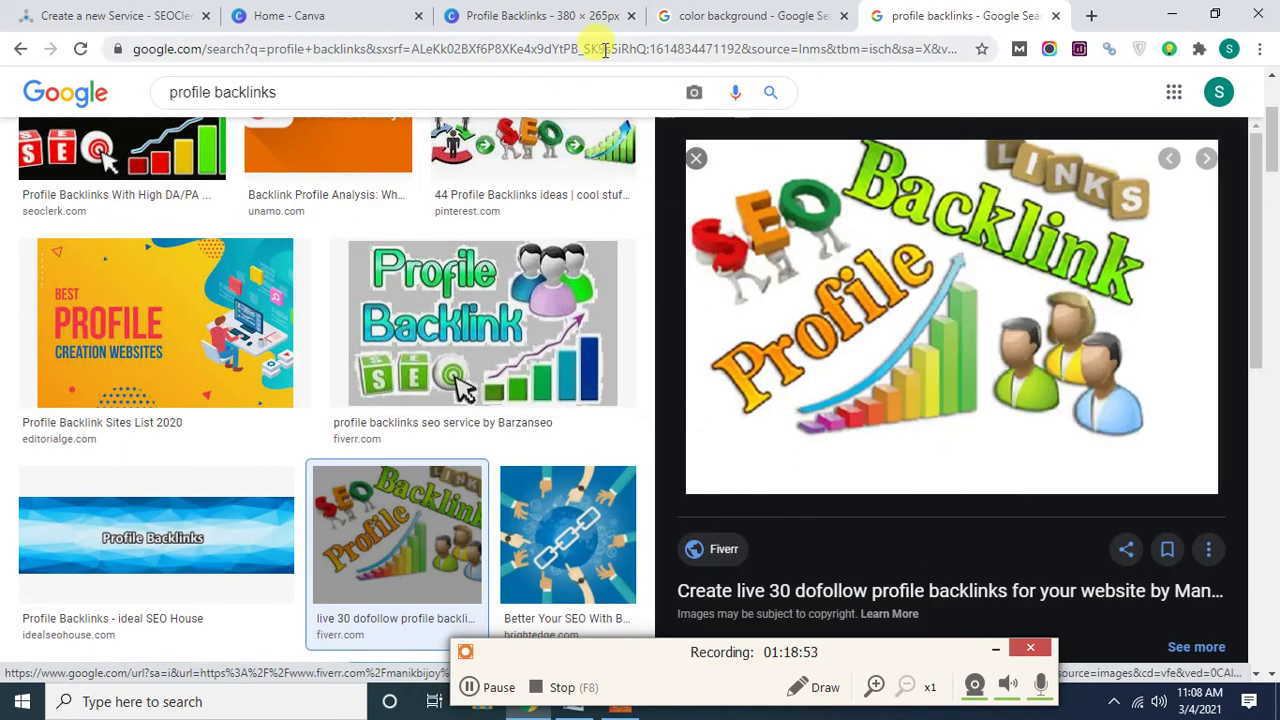
click(511, 12)
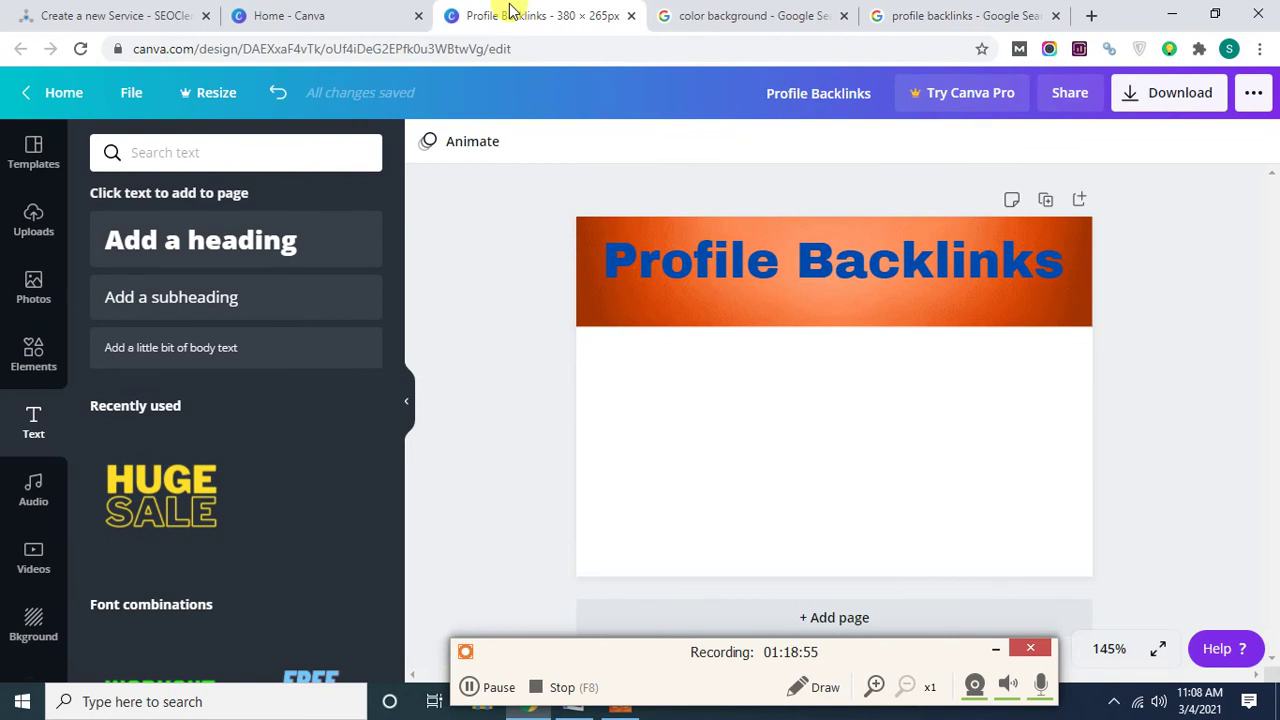
Paste the SEO clipart, move it down and right, and shrink it to 195 by 130.
key(ctrl+v)
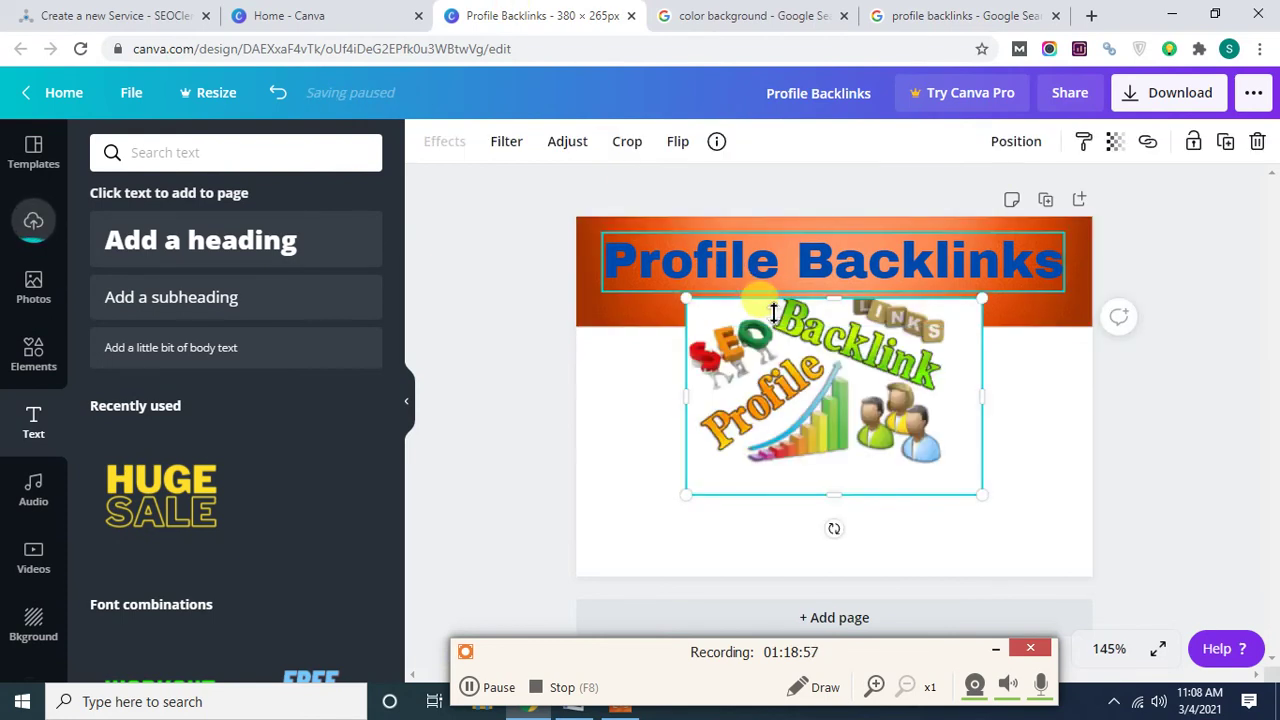
drag(827, 399, 922, 460)
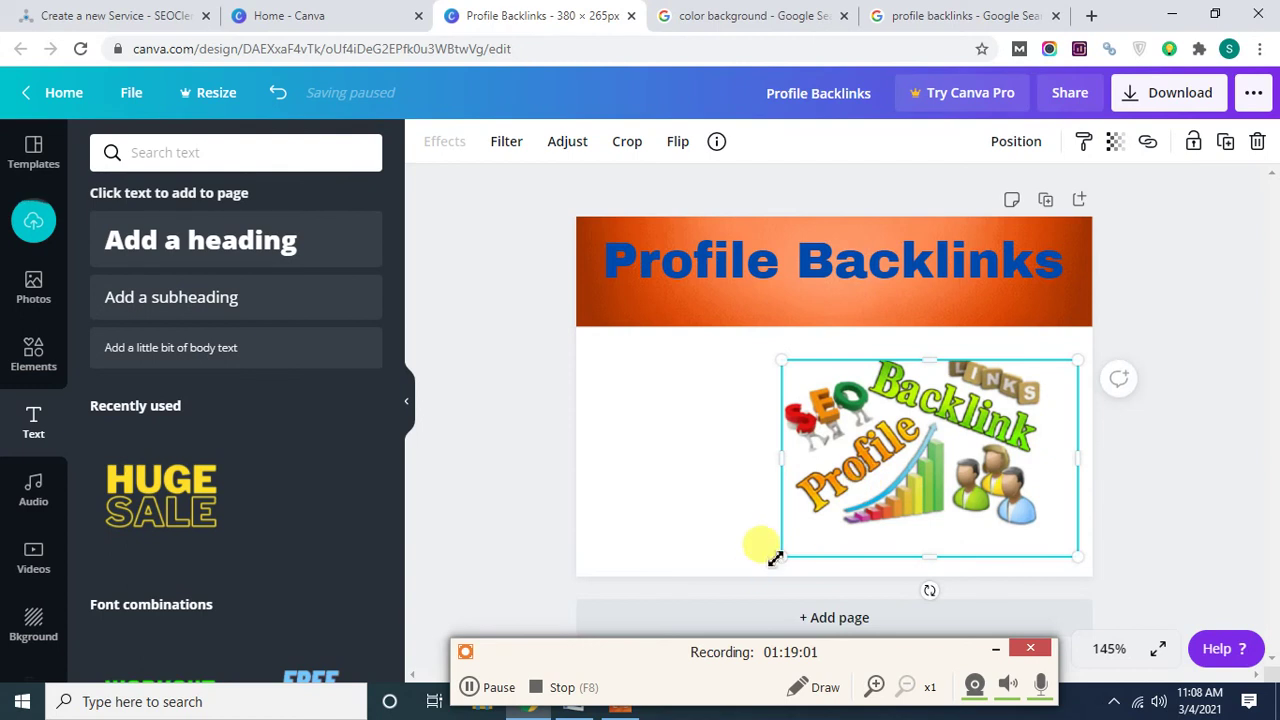
drag(783, 558, 815, 541)
click(1185, 413)
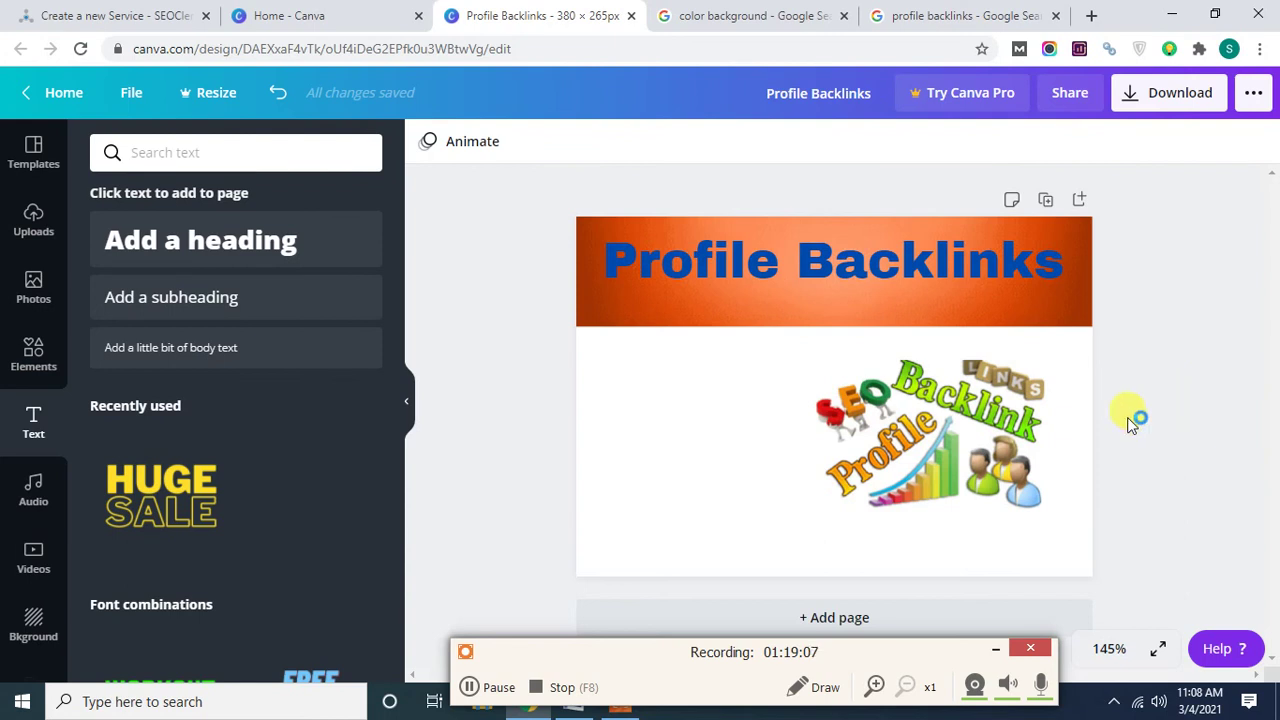
click(1012, 432)
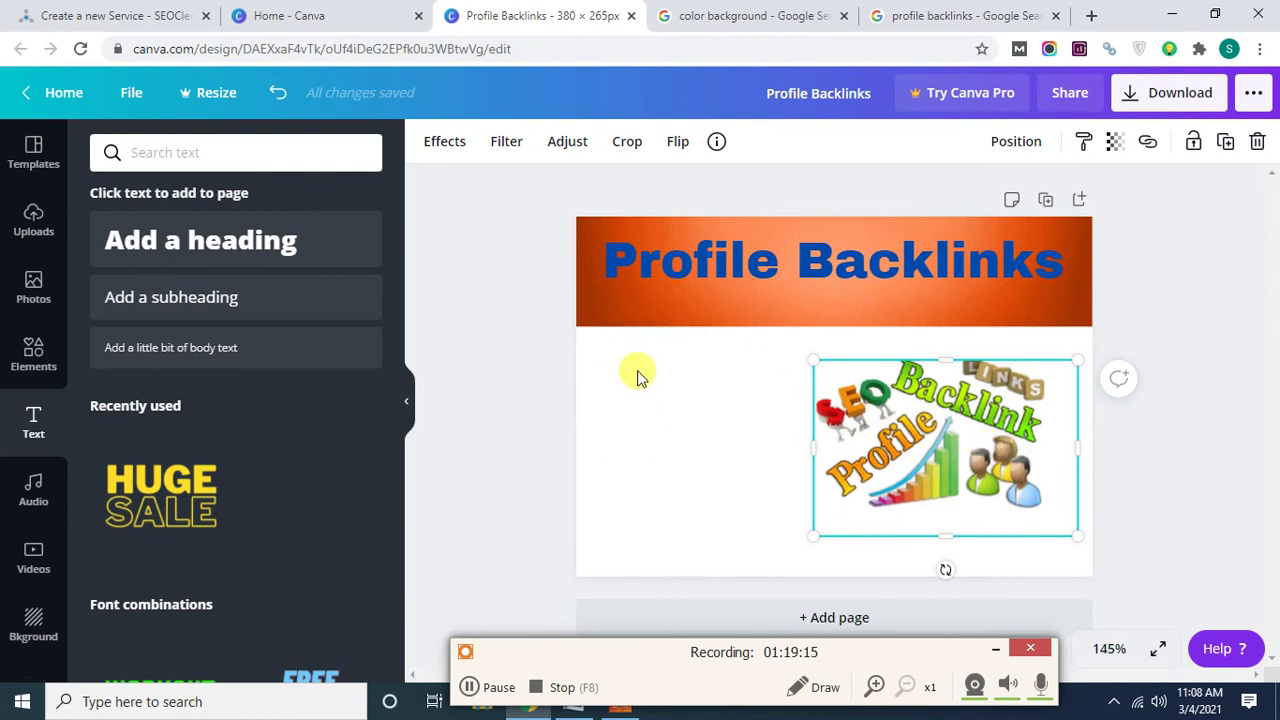
click(564, 709)
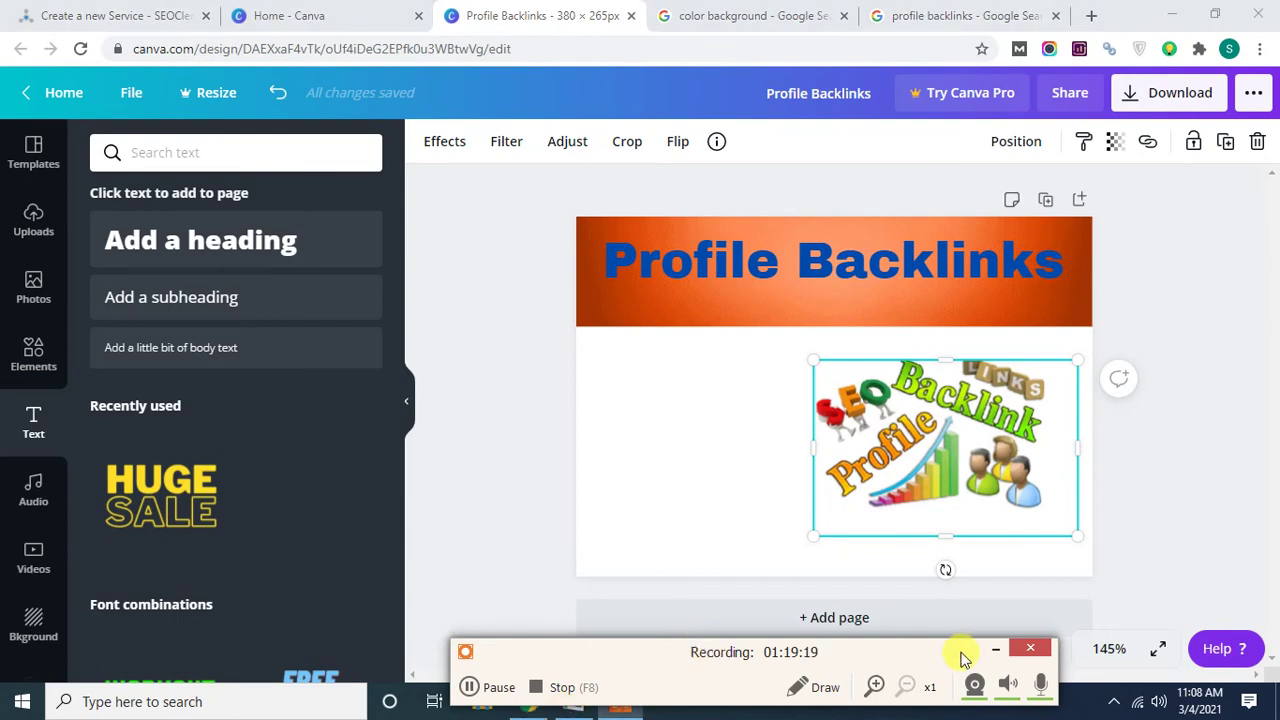
click(992, 650)
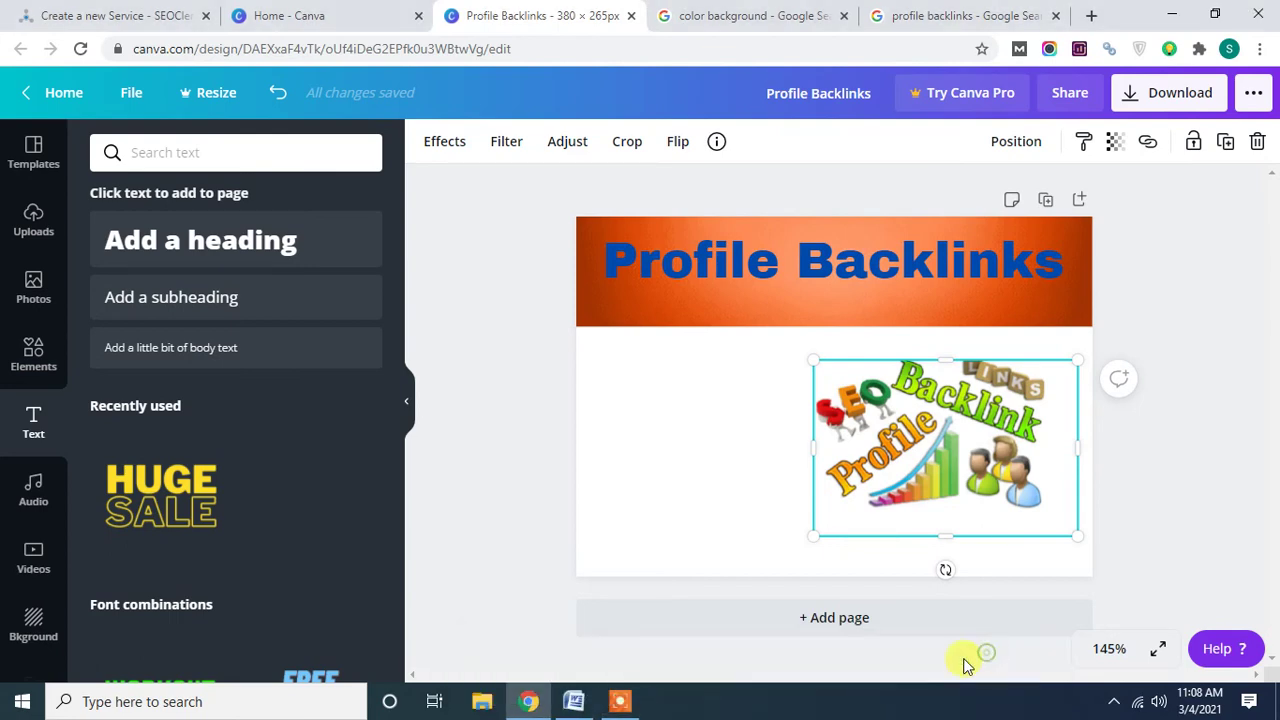
Take the '100% Indexing' line from the Word document and switch back to Canva.
click(573, 701)
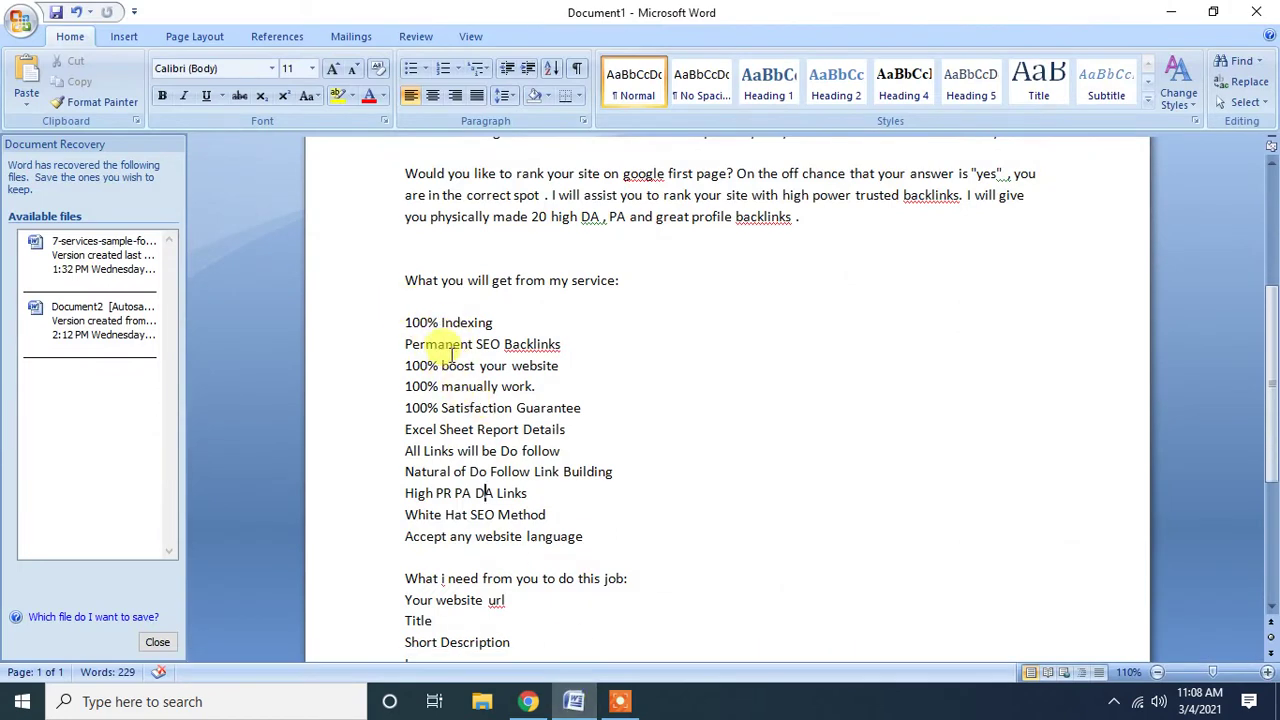
drag(407, 322, 491, 323)
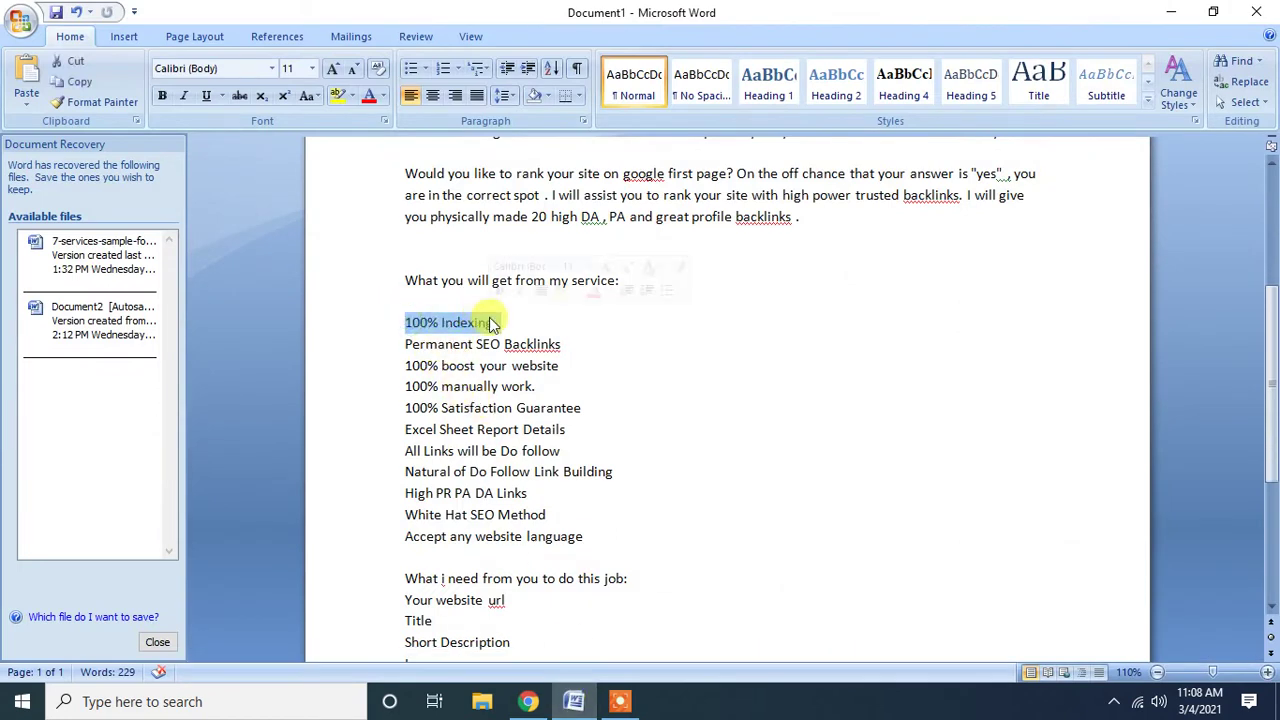
click(541, 704)
Paste '100% Indexing' as text beside the clipart and shrink it to font size 17.8.
click(520, 408)
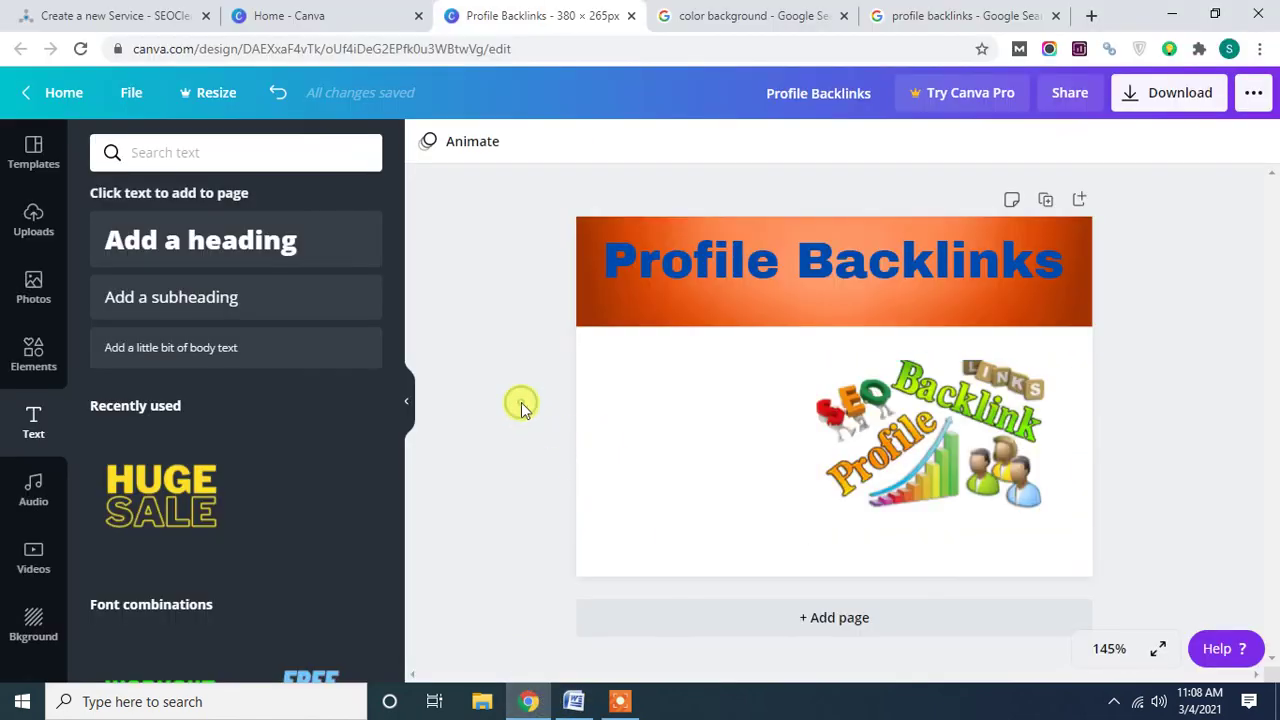
key(ctrl+v)
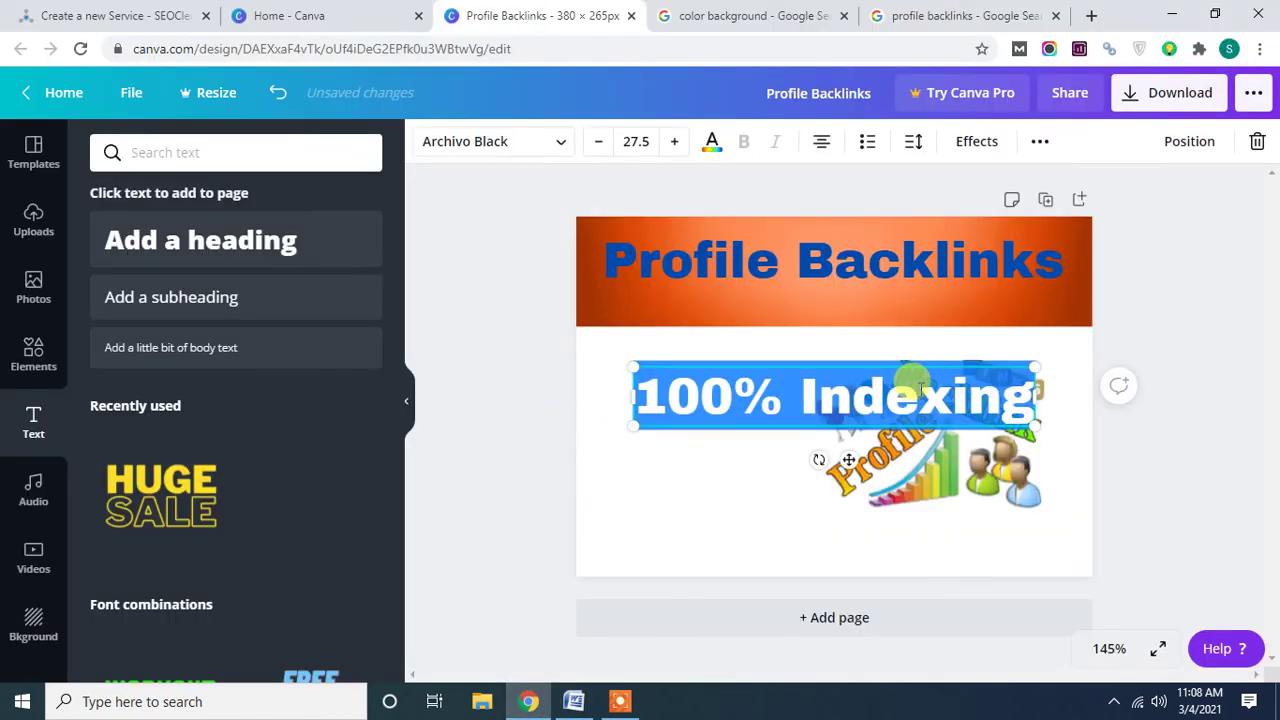
drag(1035, 430, 893, 410)
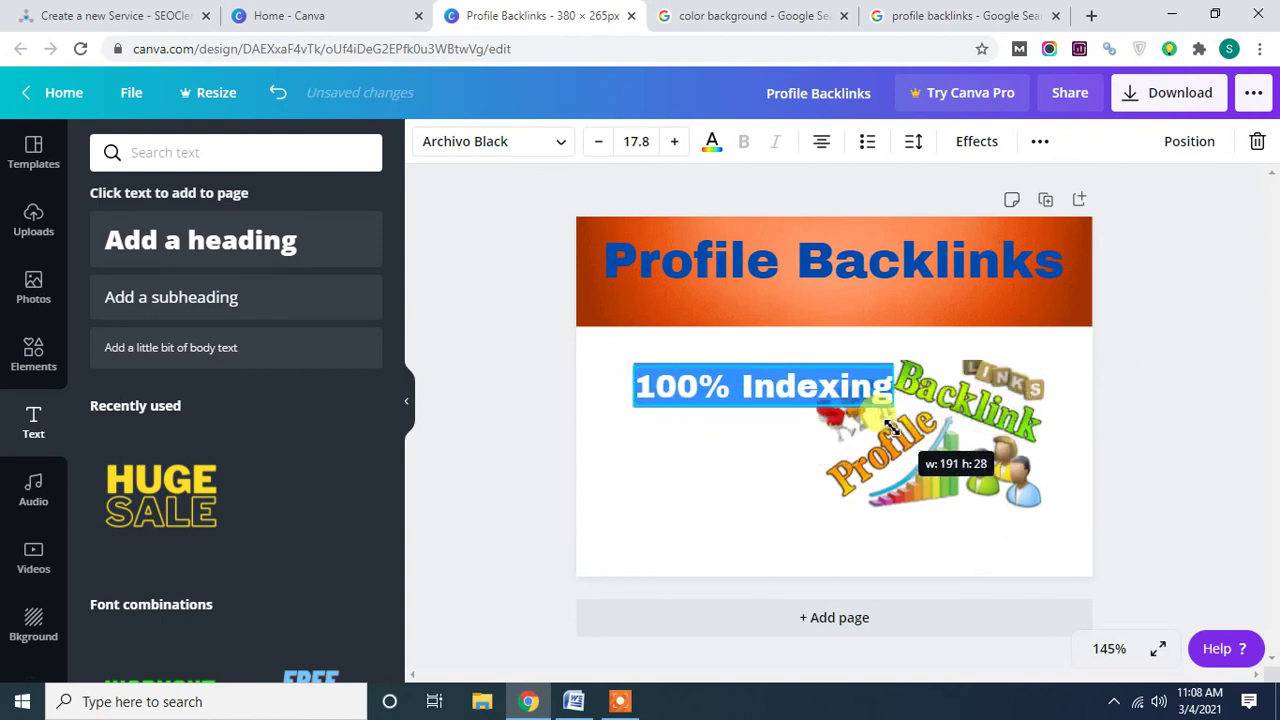
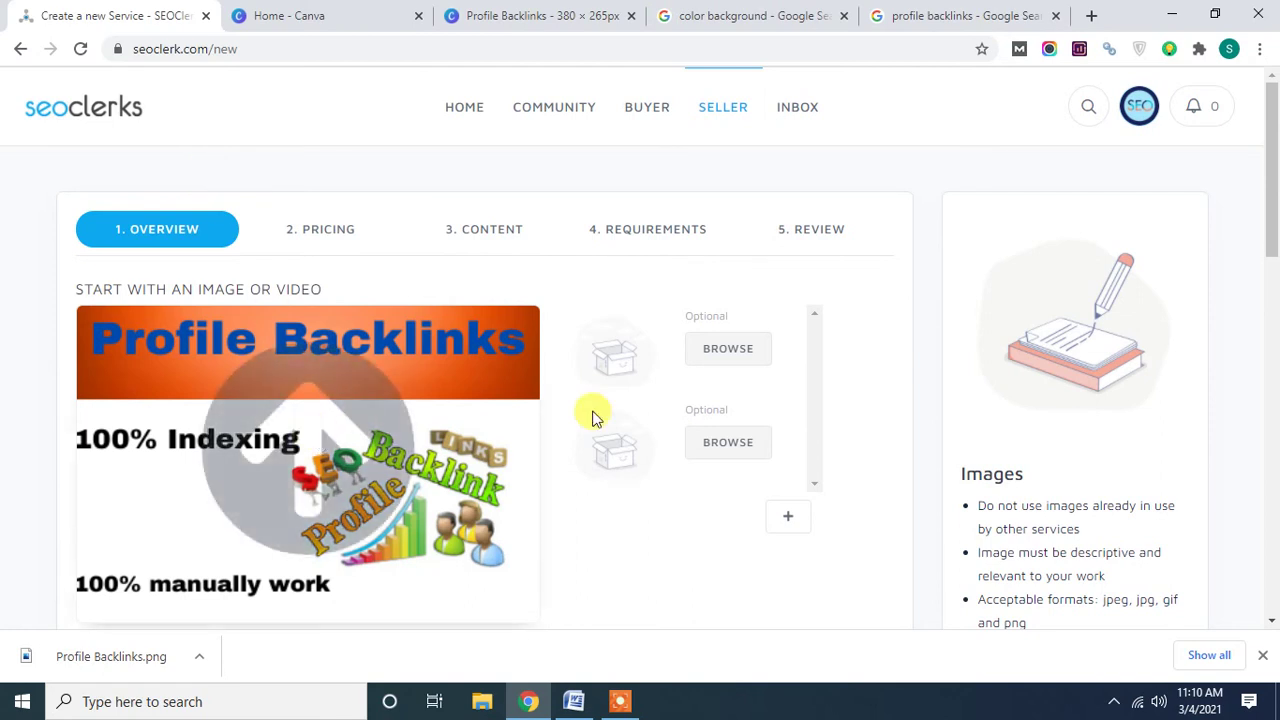
Upload the Profile Backlinks cover image and place the cursor in the empty title field.
drag(1272, 186, 1273, 245)
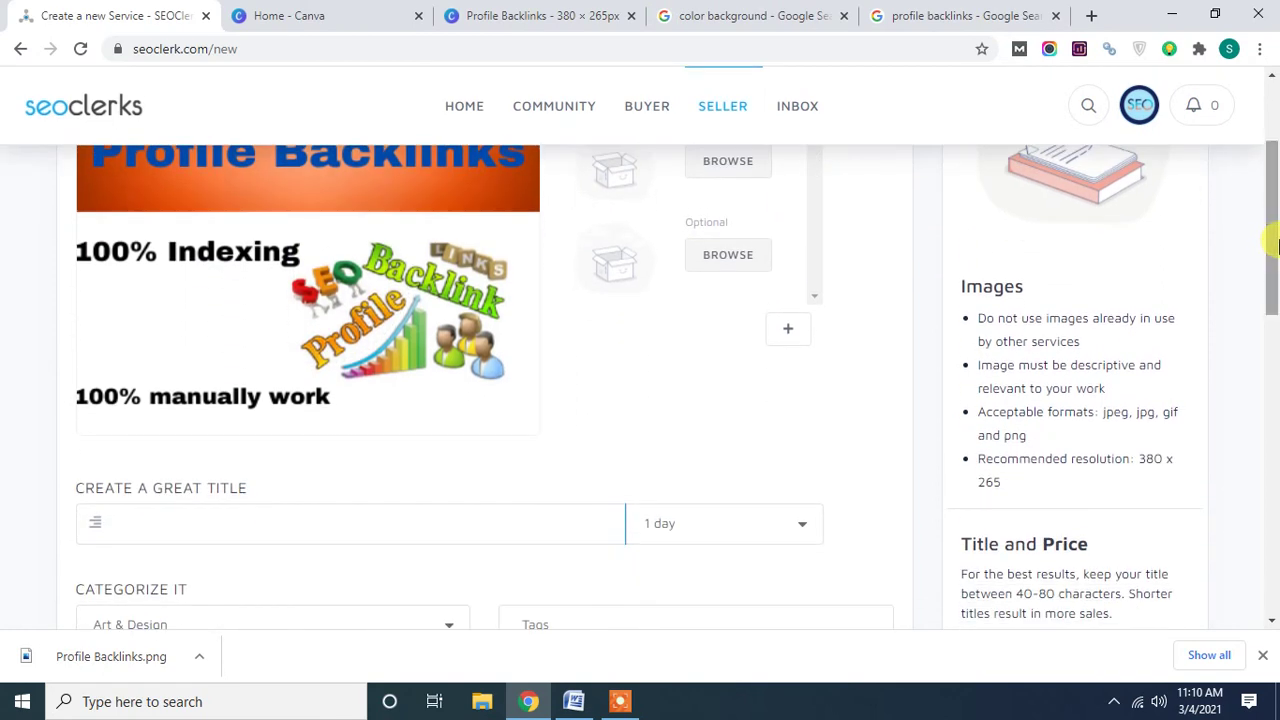
click(180, 526)
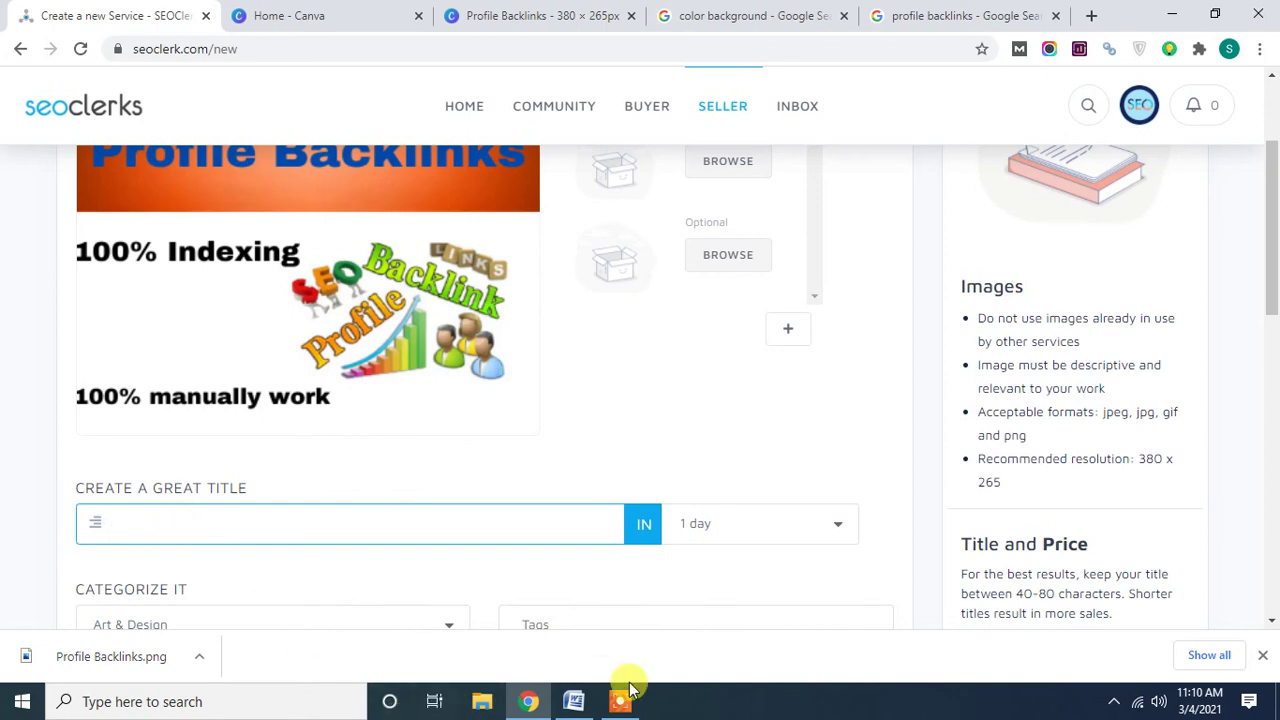
Paste the Word title line 'Live 20 Profile Backlinks high power site…' as the service title.
click(571, 700)
scroll(490, 340, up, 6)
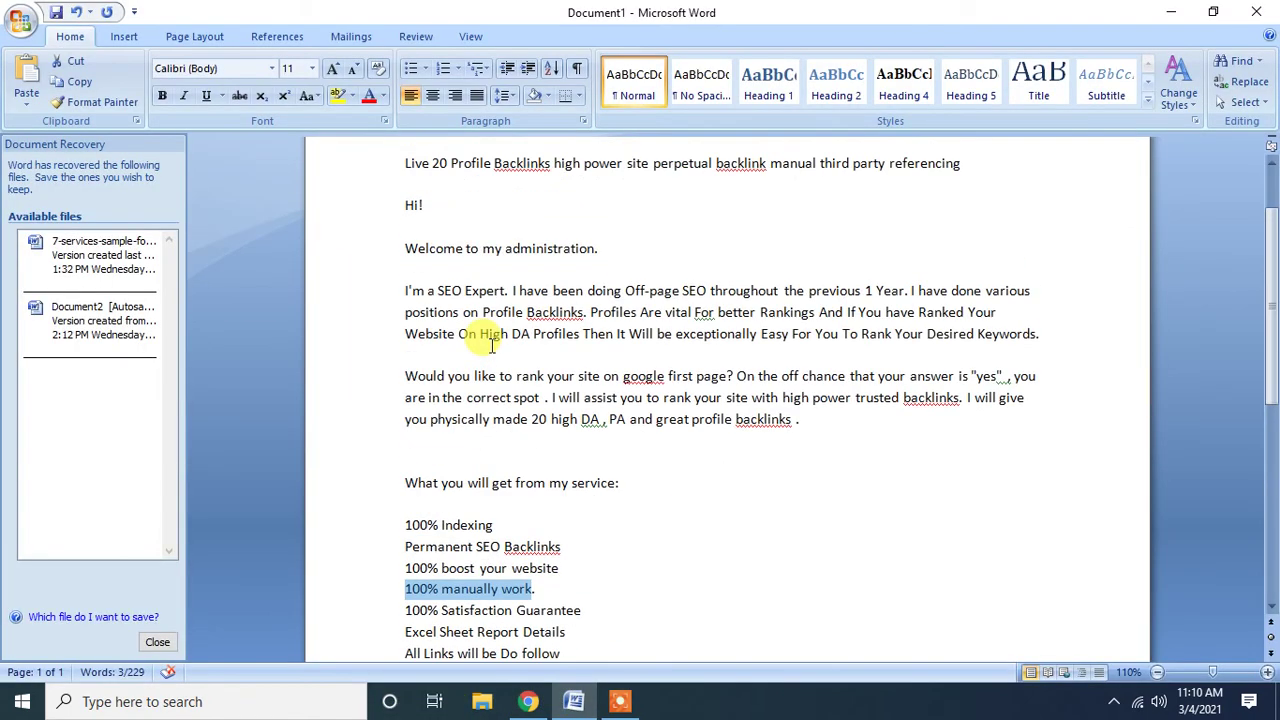
drag(404, 264, 930, 246)
key(ctrl+c)
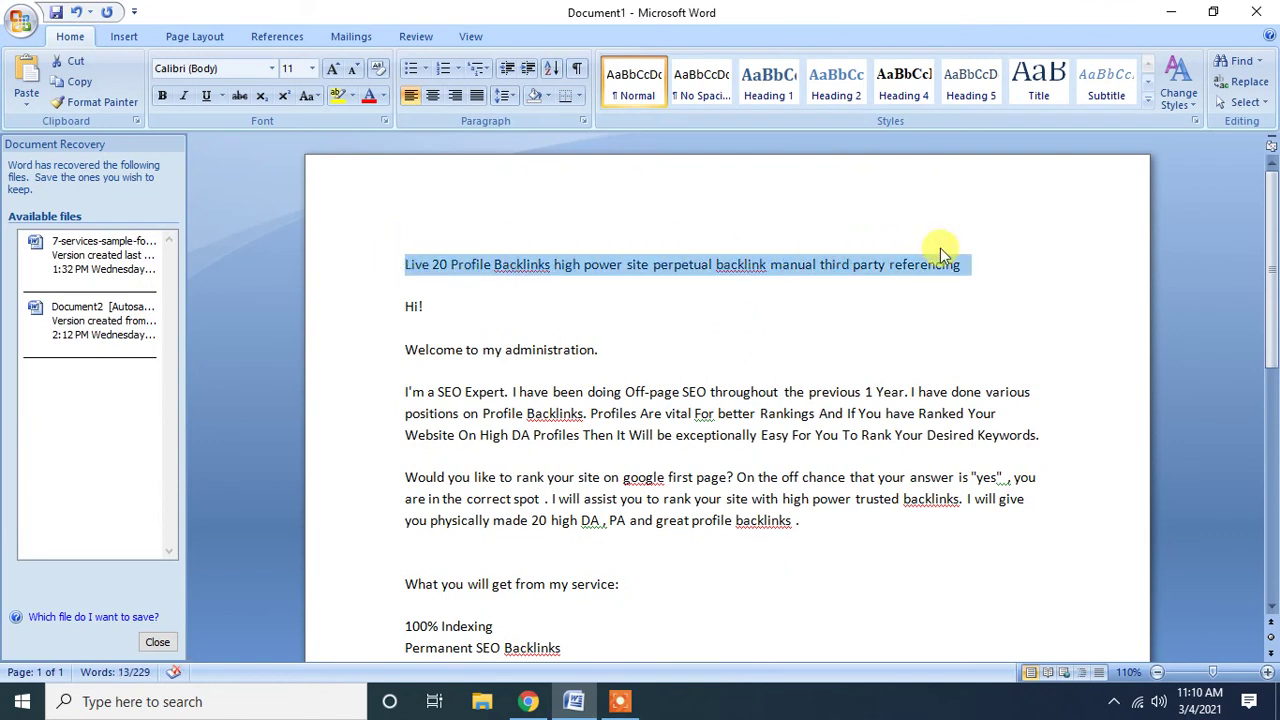
click(528, 701)
key(ctrl+v)
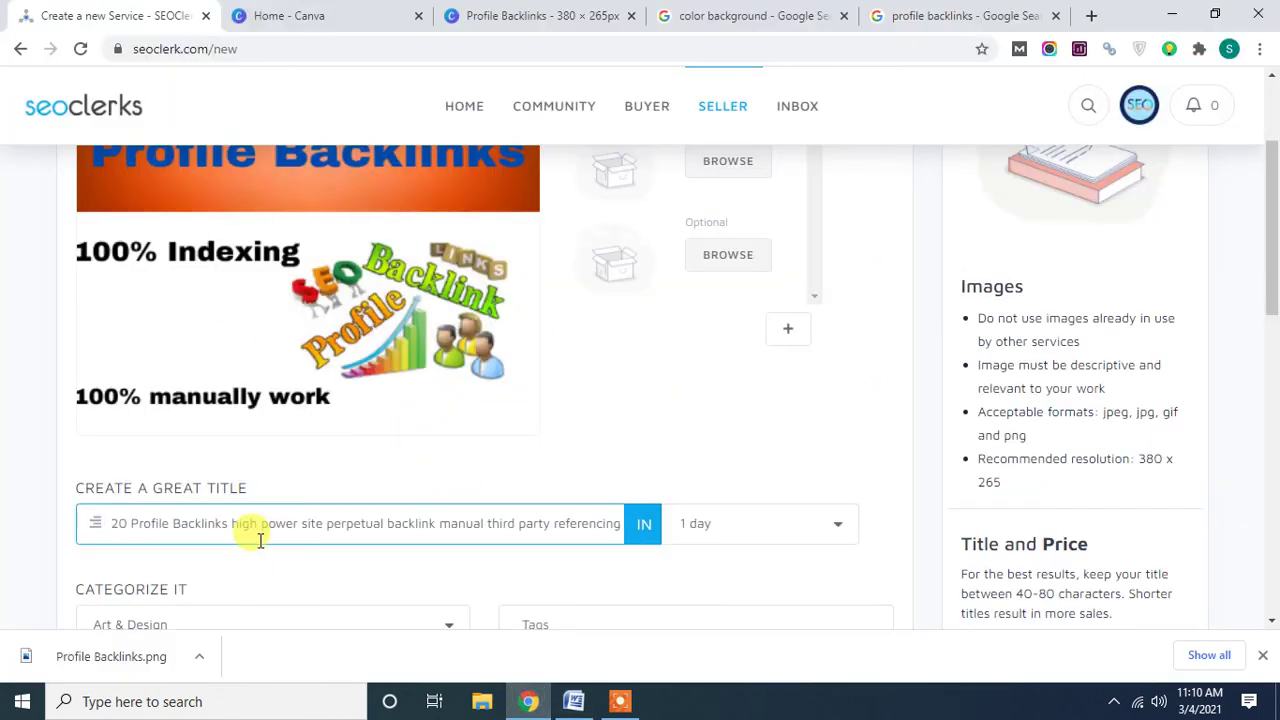
click(9, 480)
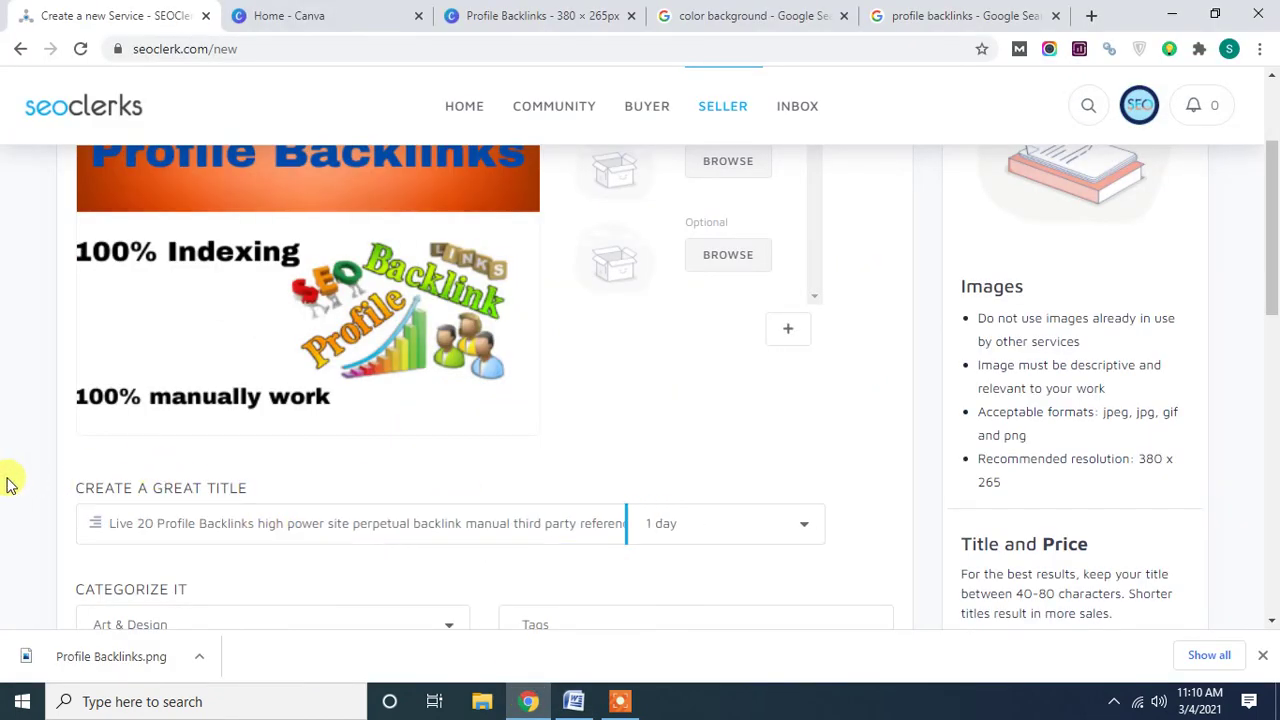
Set the delivery time to 2 days.
click(703, 531)
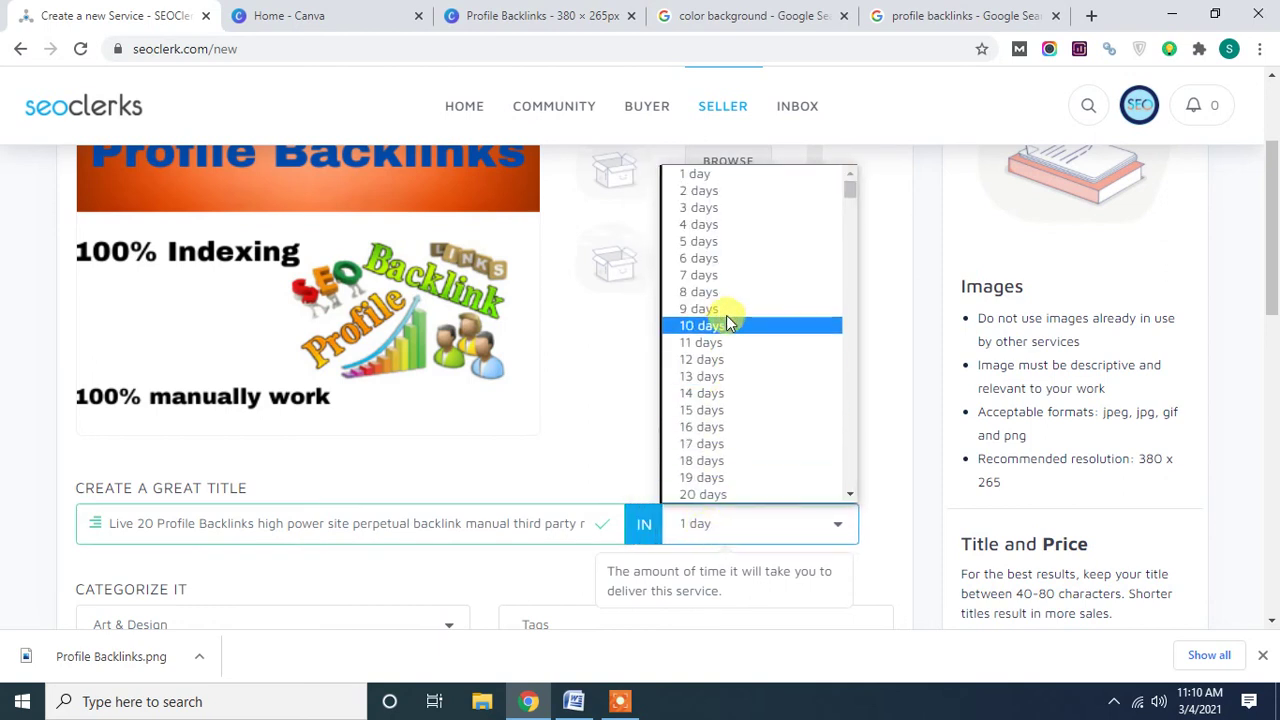
click(700, 191)
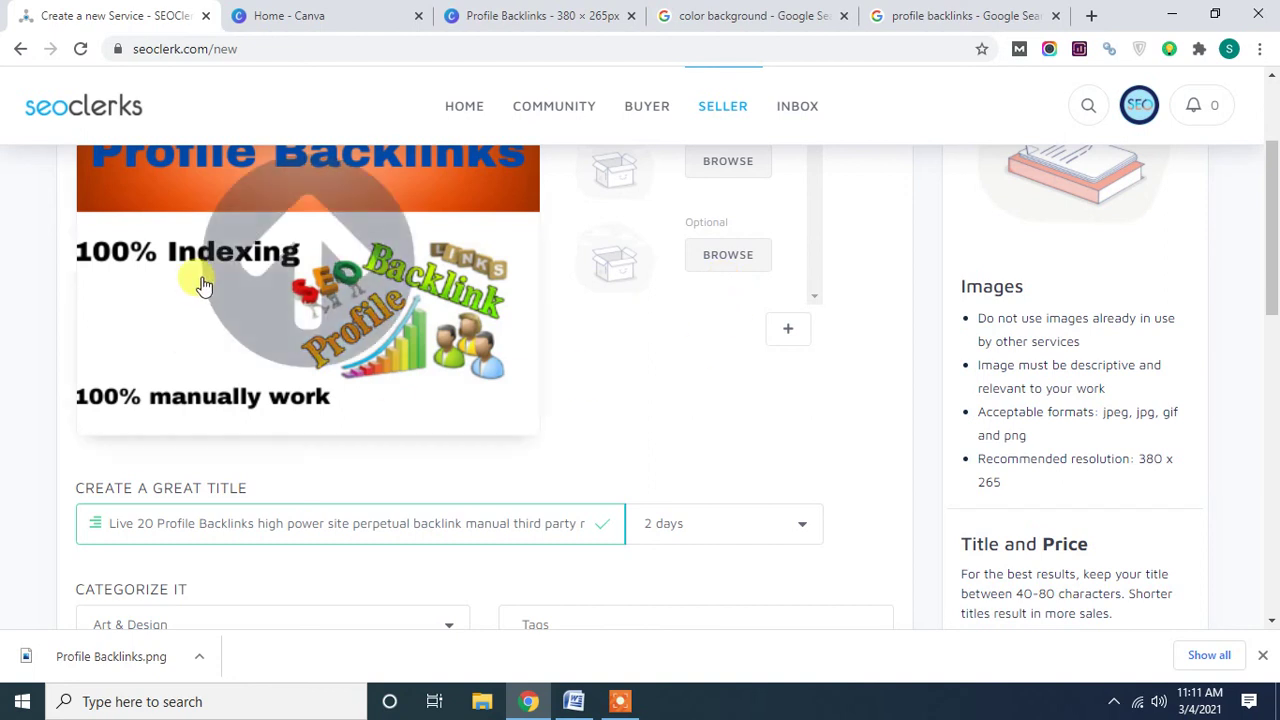
scroll(28, 372, down, 2)
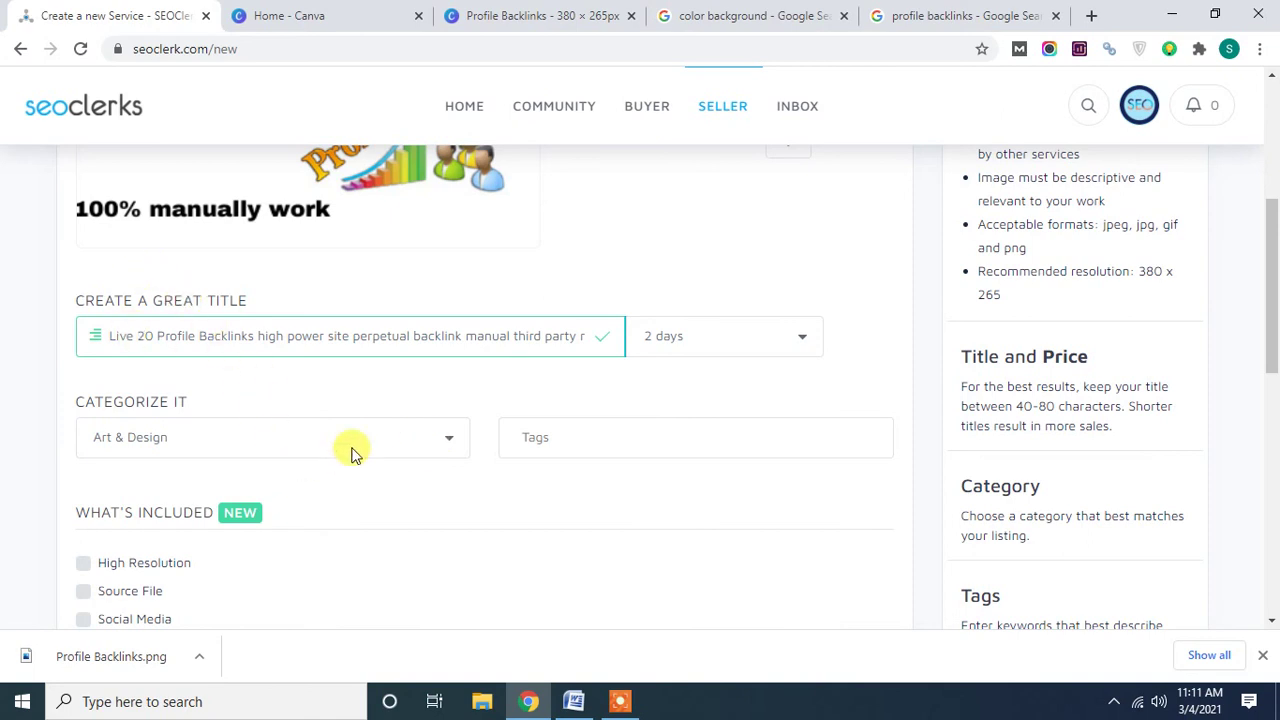
Choose Link Building as the service category.
click(413, 442)
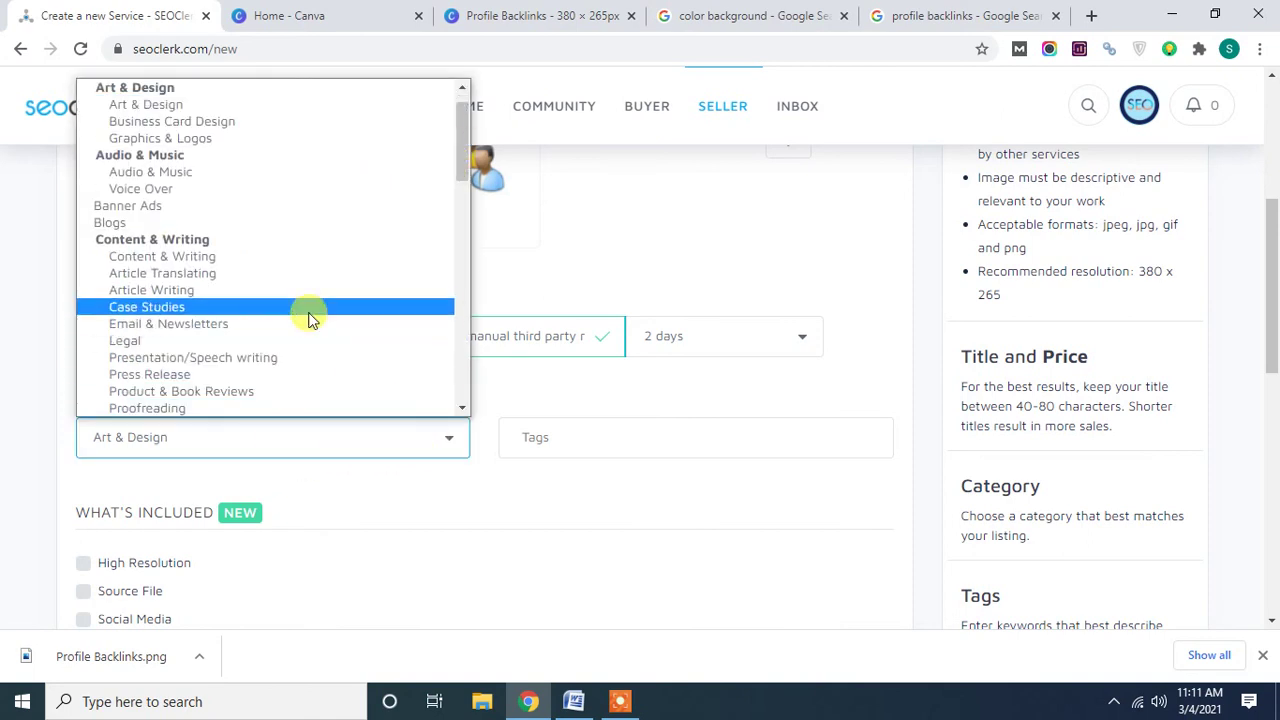
scroll(309, 316, down, 4)
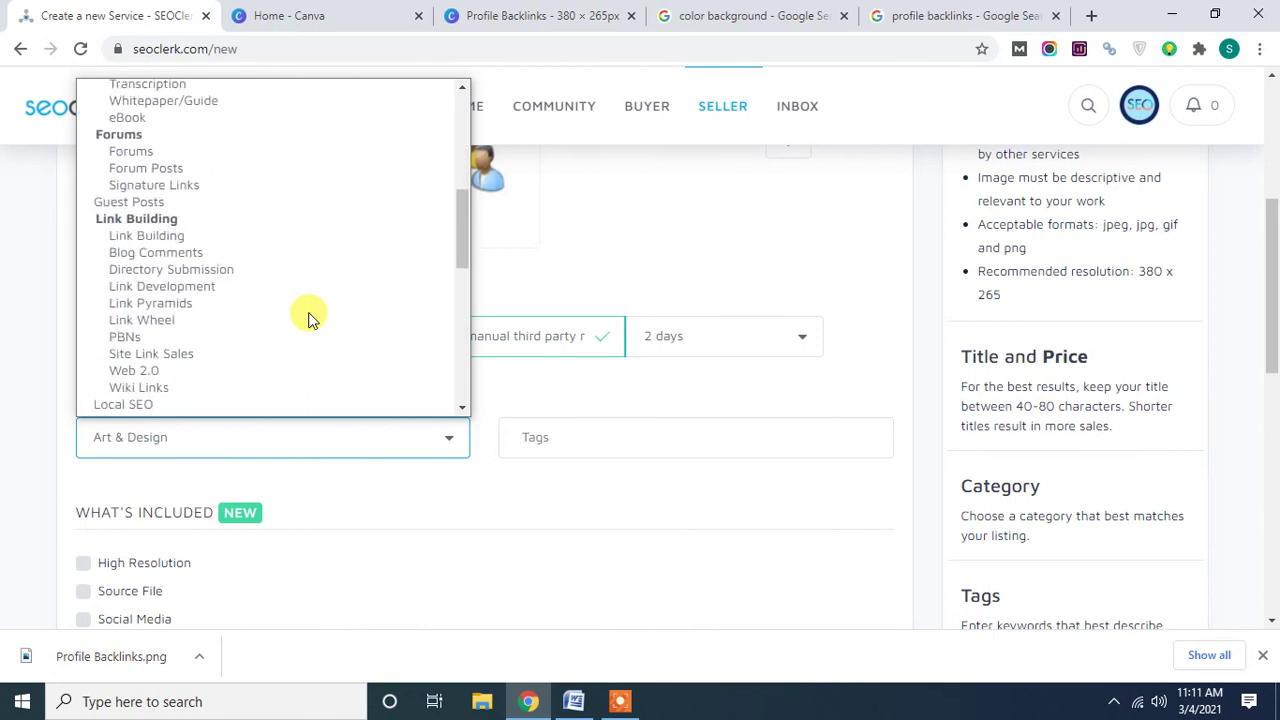
click(165, 236)
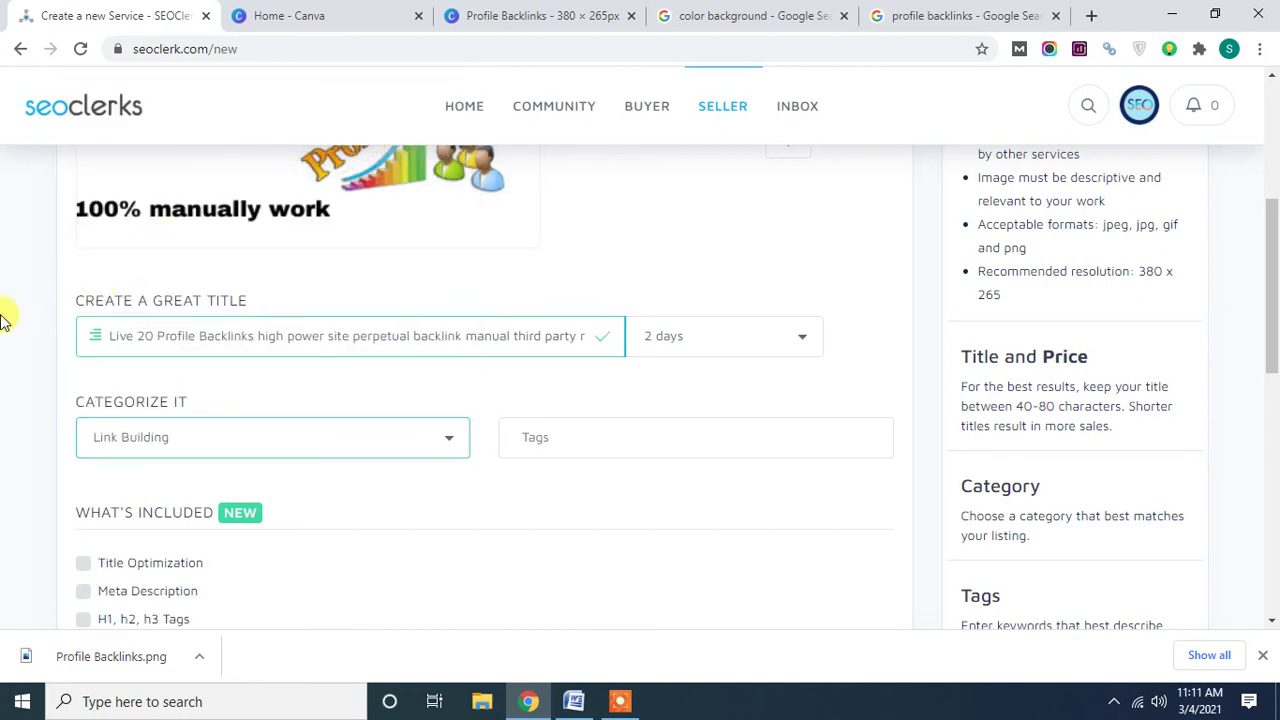
Add a '100% Indexing' tag copied from the Word document.
click(539, 442)
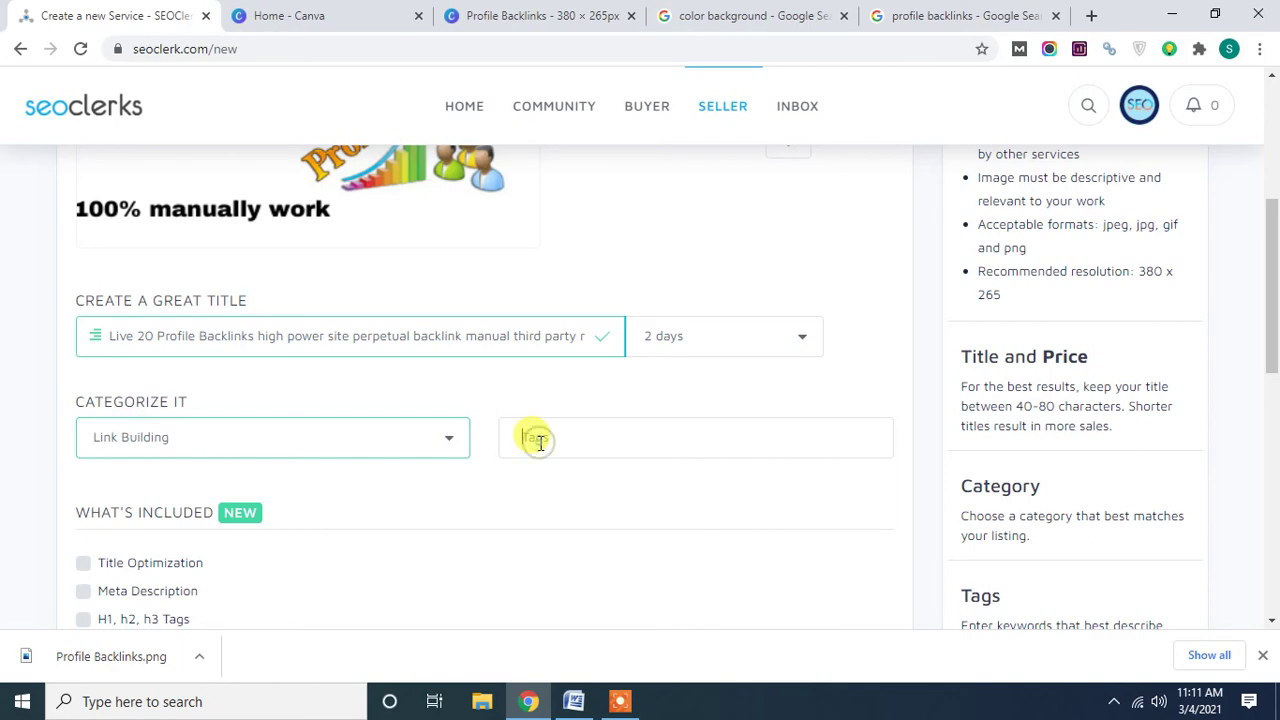
click(573, 701)
scroll(455, 475, down, 4)
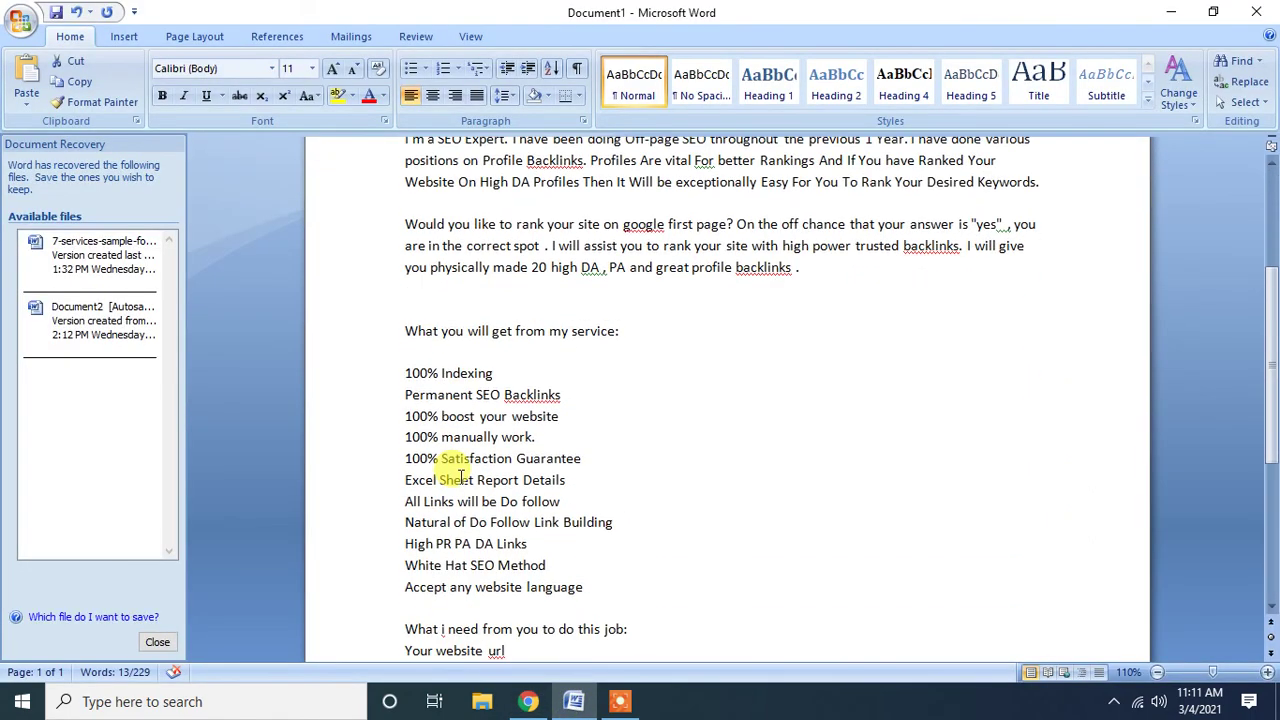
drag(403, 373, 491, 371)
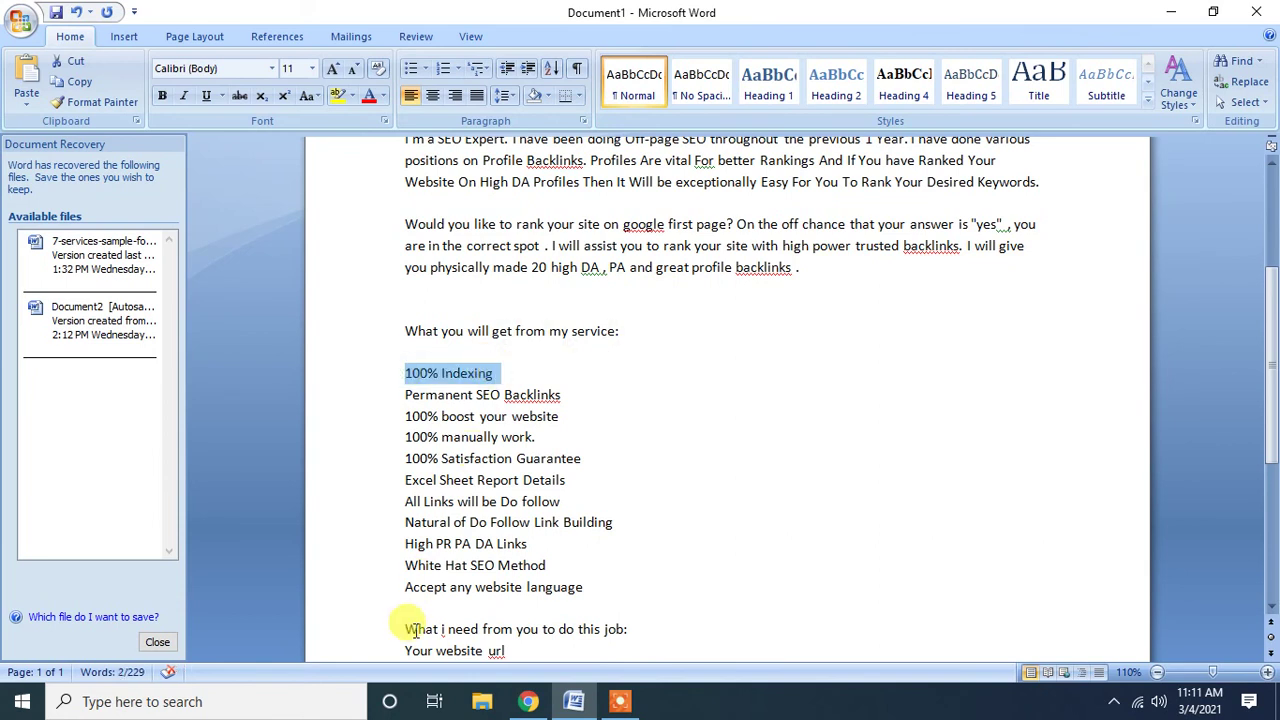
click(528, 701)
key(ctrl+v)
key(Return)
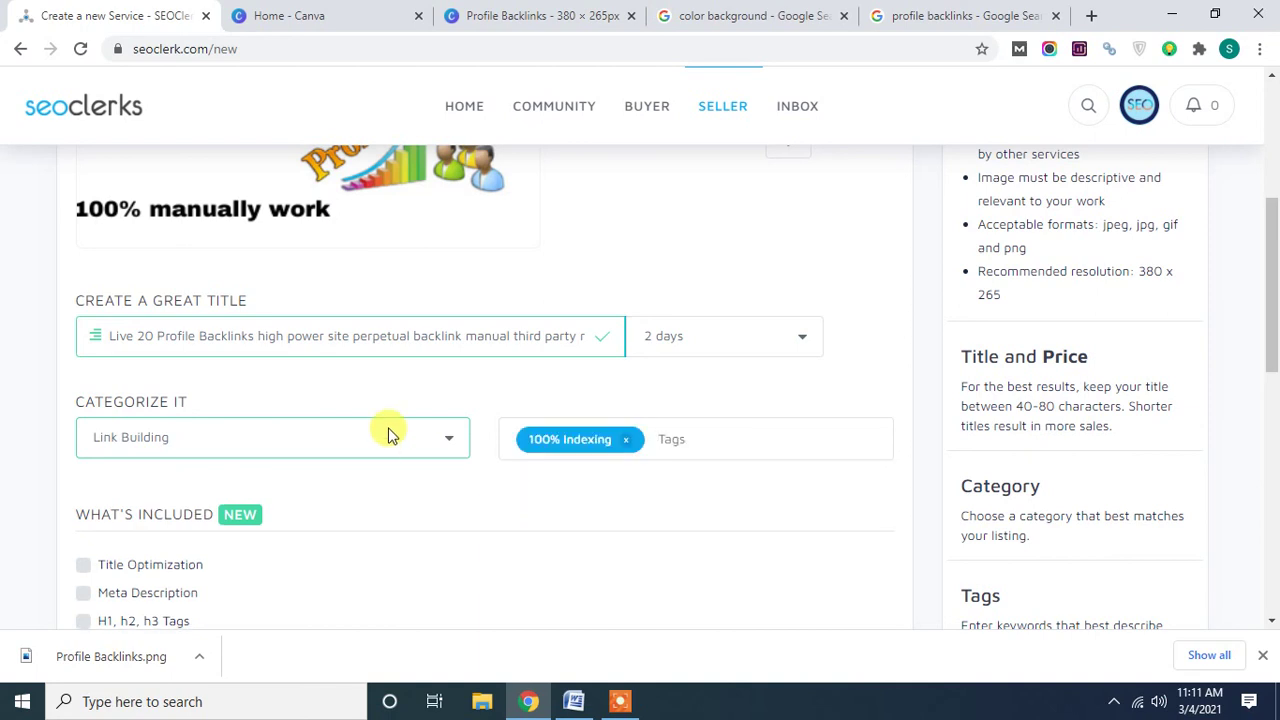
Add a 'Profile Backlink' tag copied from the service title.
drag(157, 336, 254, 343)
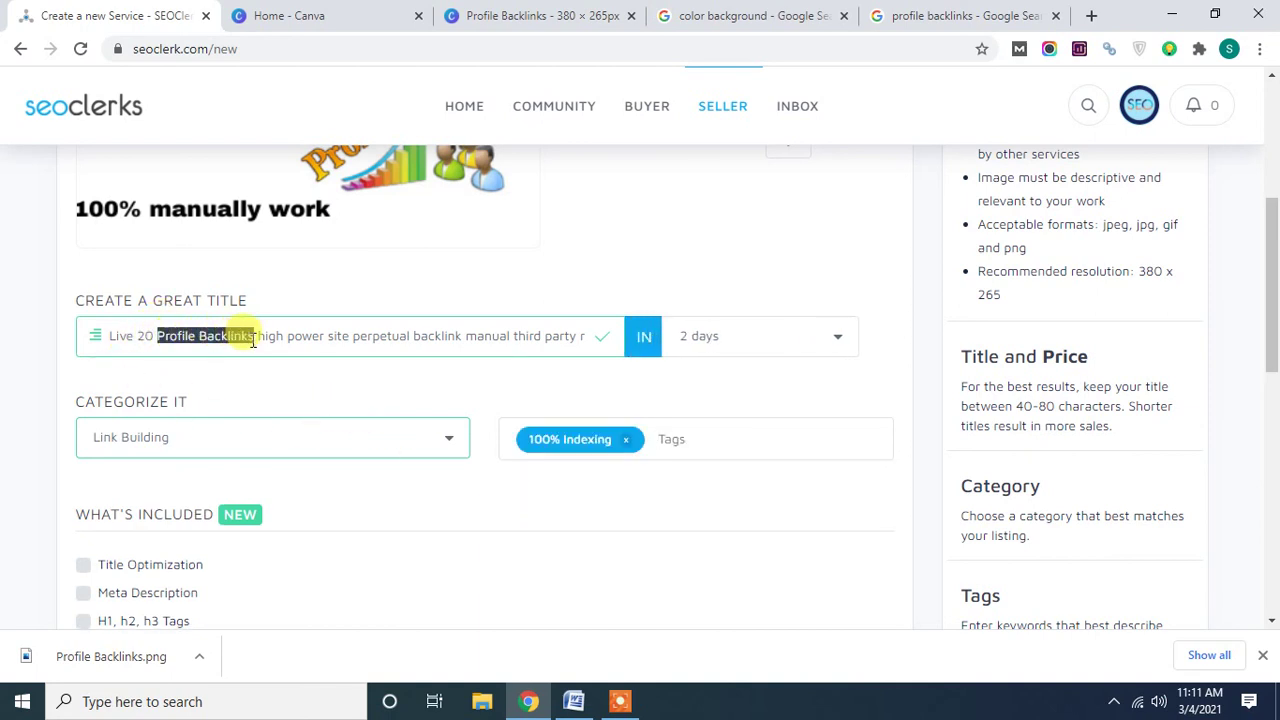
key(ctrl+c)
click(678, 439)
key(ctrl+v)
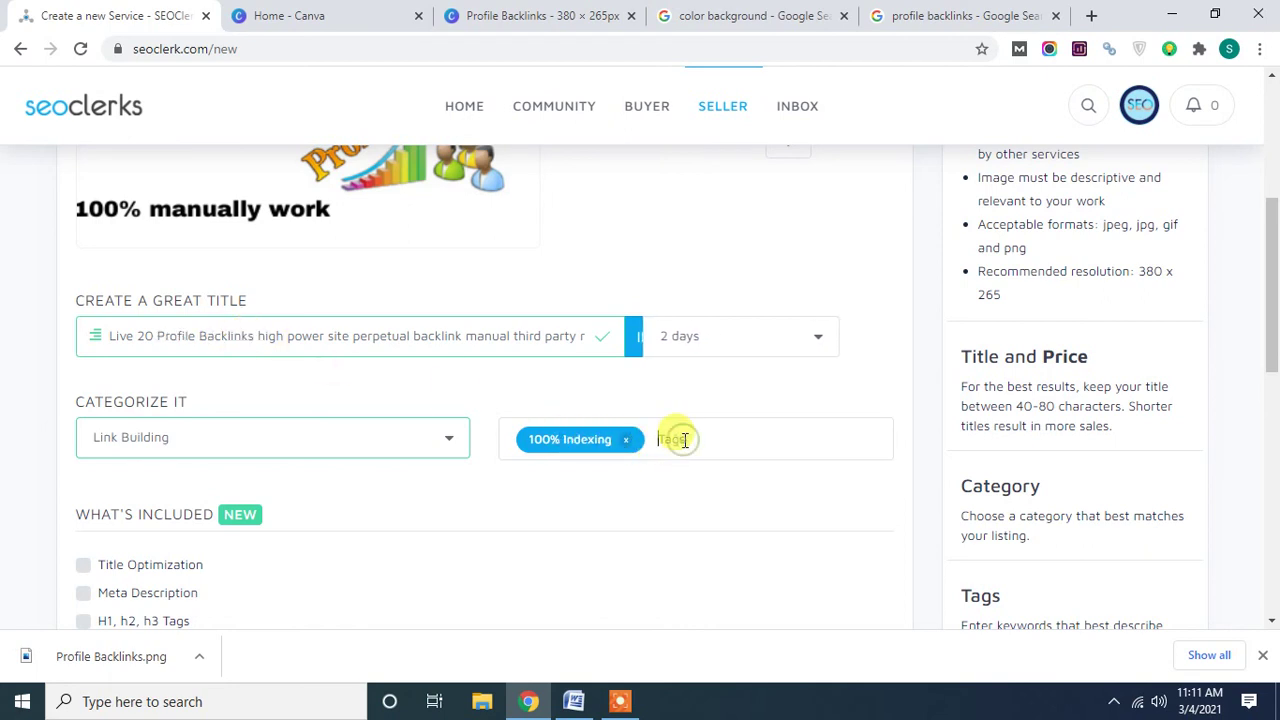
key(Return)
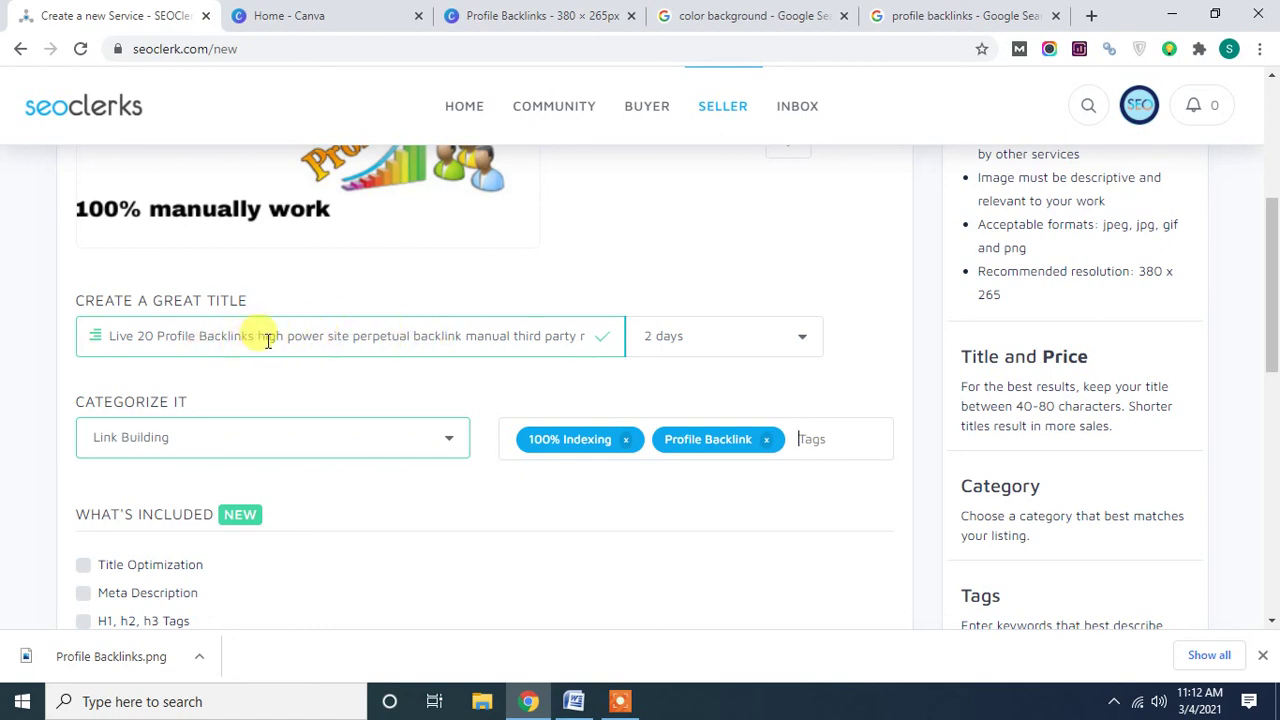
click(368, 338)
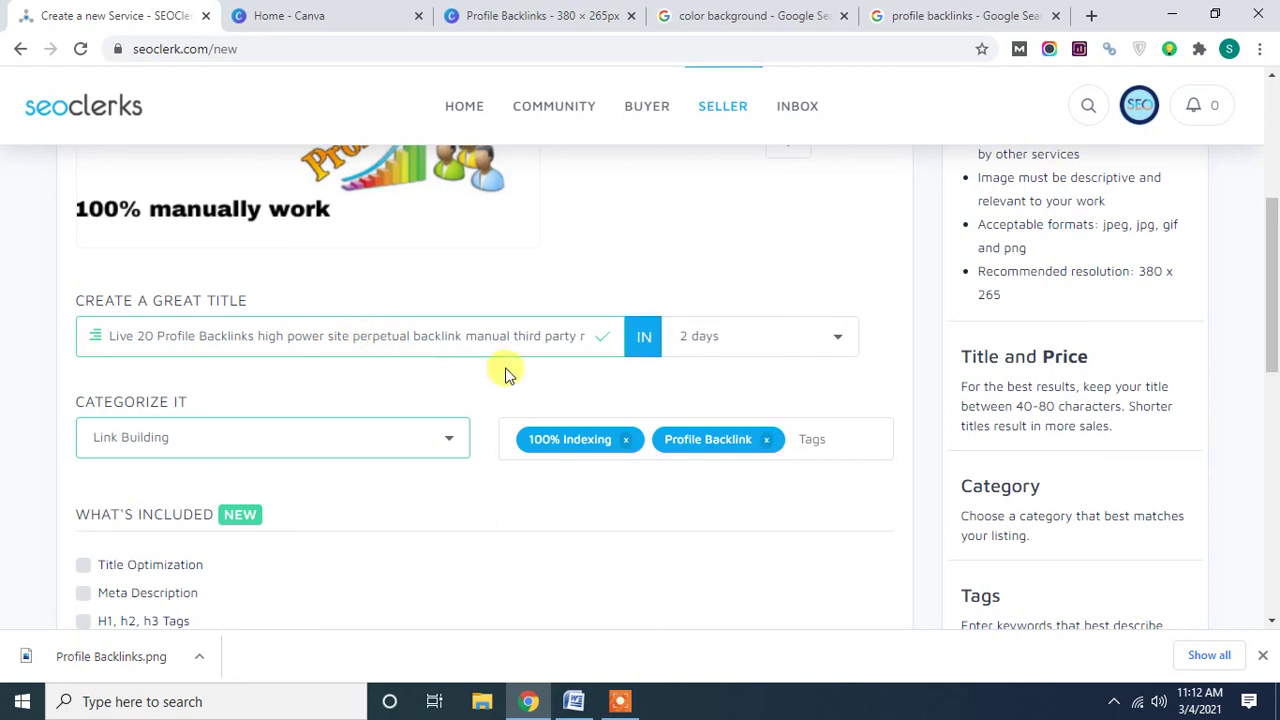
Type a new 'High Authority' line below the feature list in Word and select it.
click(574, 703)
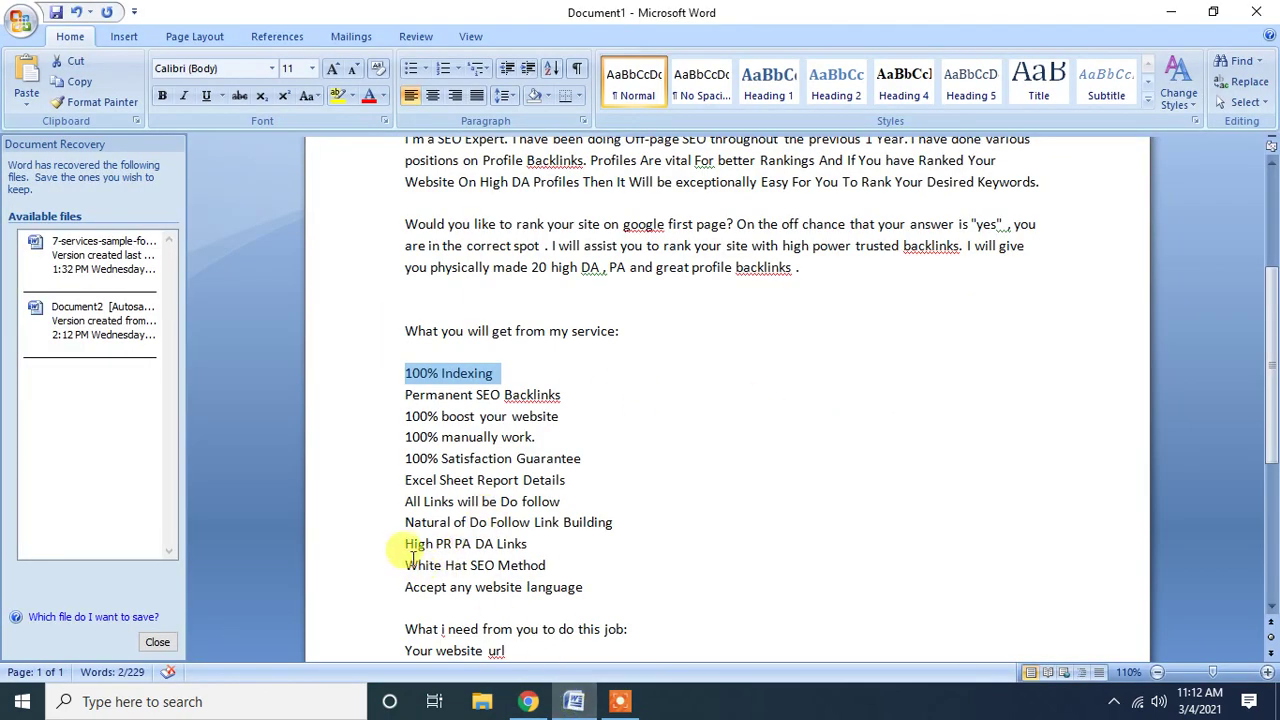
click(584, 587)
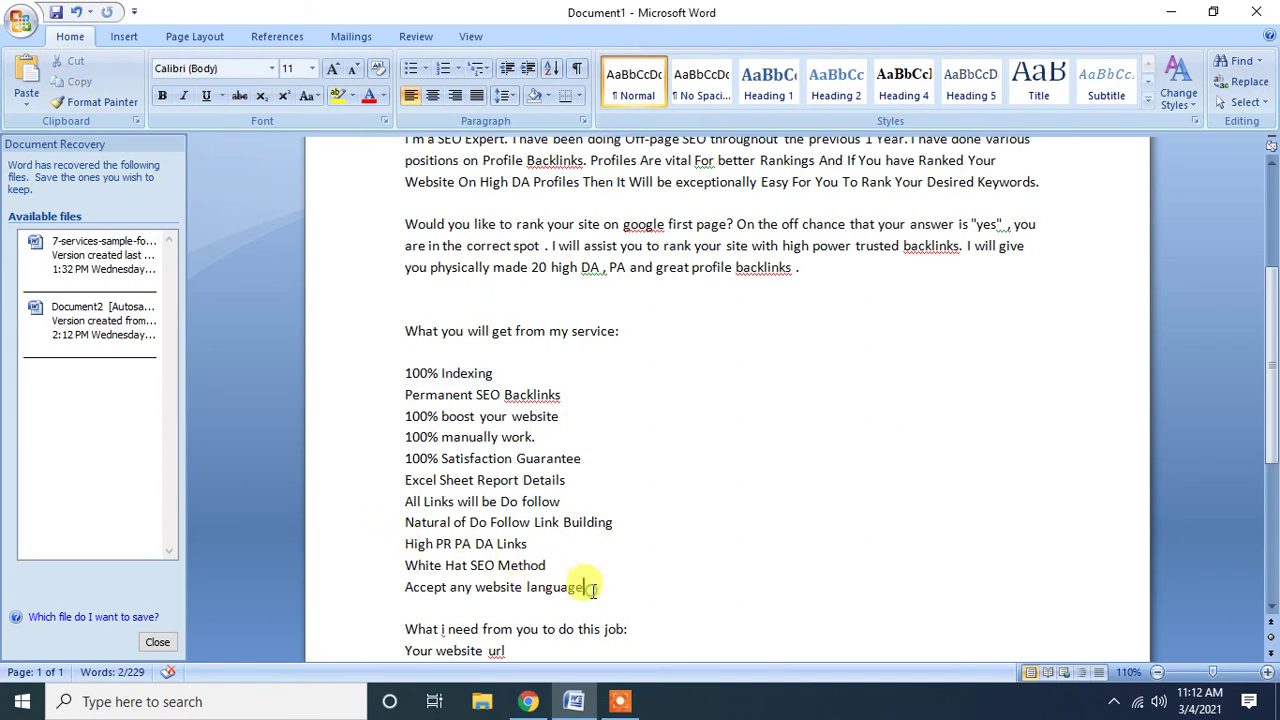
key(Return)
text(HI)
key(BackSpace)
key(BackSpace)
text(HIgh)
key(BackSpace)
key(BackSpace)
key(BackSpace)
key(BackSpace)
text(Hi)
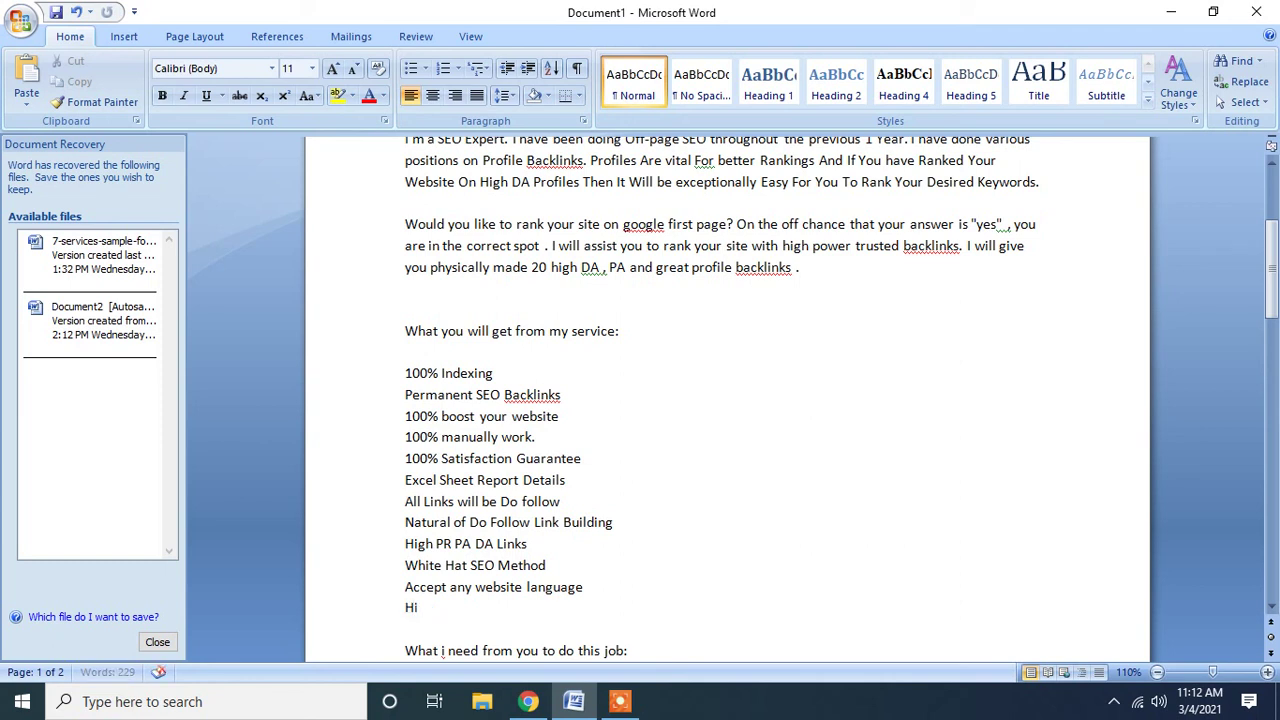
text(gh Authority)
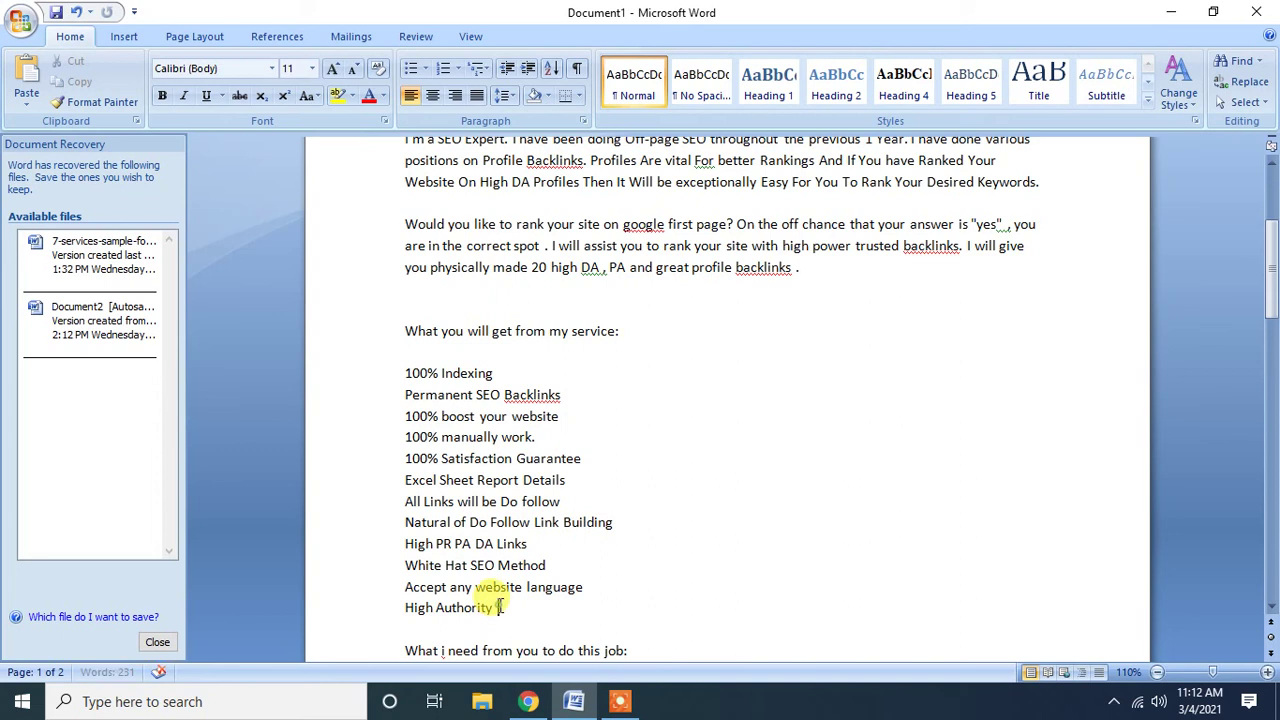
drag(500, 606, 408, 612)
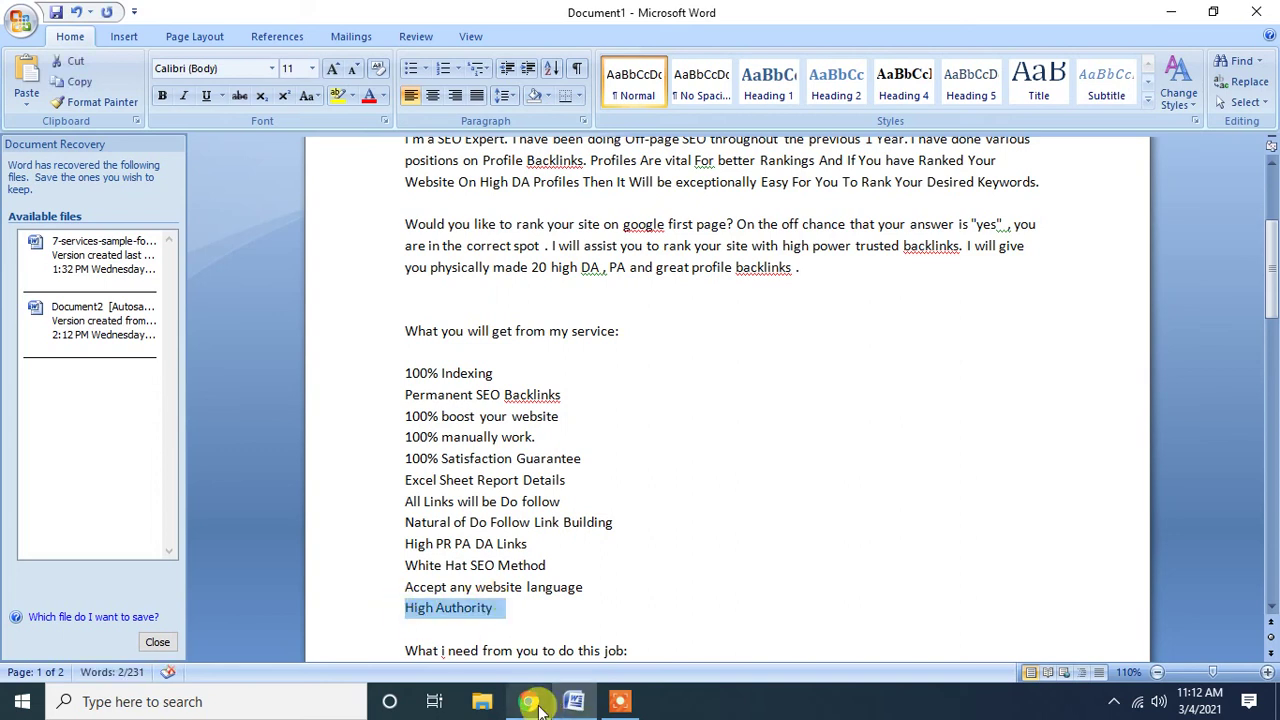
Paste 'High Authority' as the third tag.
click(538, 705)
click(852, 441)
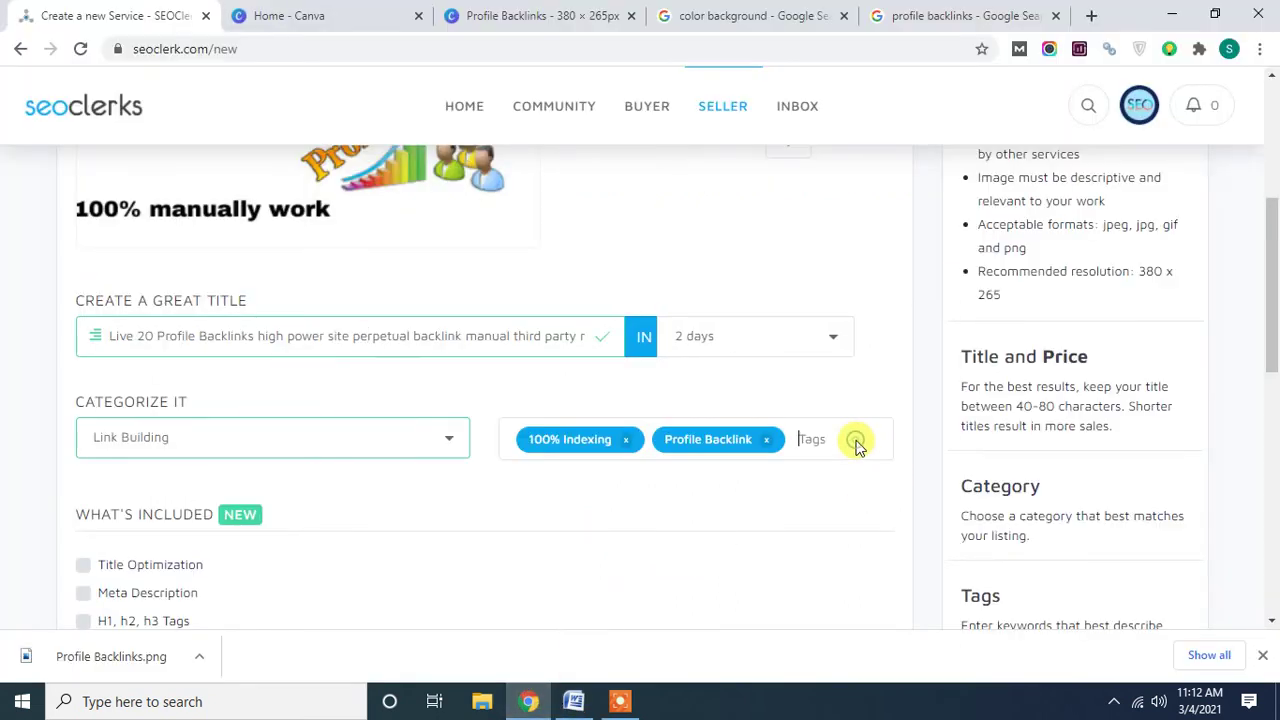
key(ctrl+v)
key(Return)
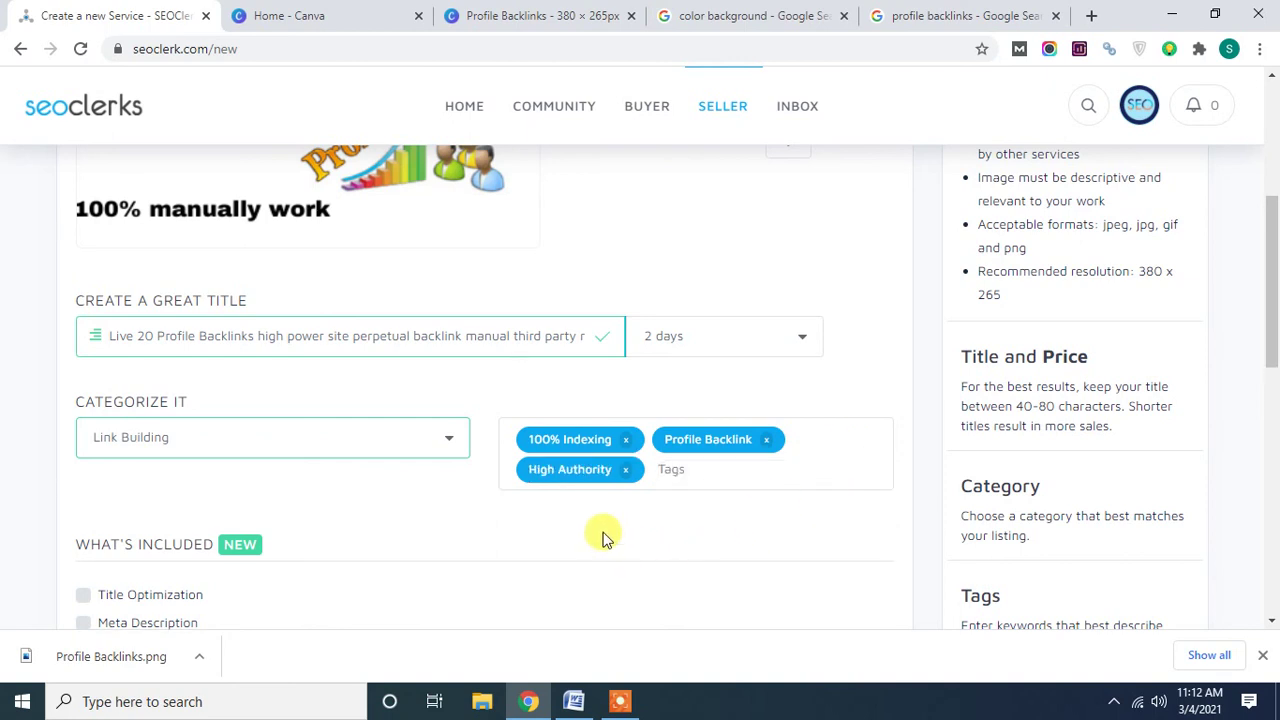
scroll(420, 520, down, 1)
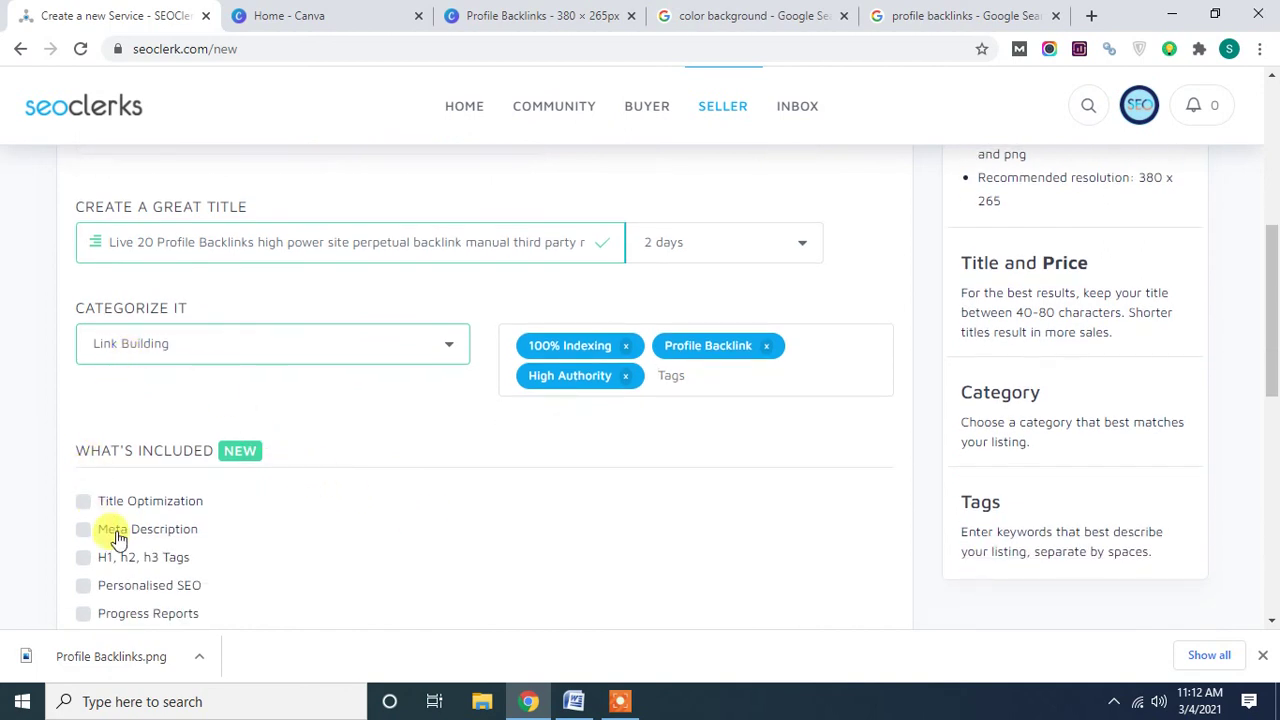
scroll(106, 525, down, 1)
Tick Title Optimization, Meta Description, H1/h2/h3 Tags, Personalised SEO and Progress Reports.
click(84, 411)
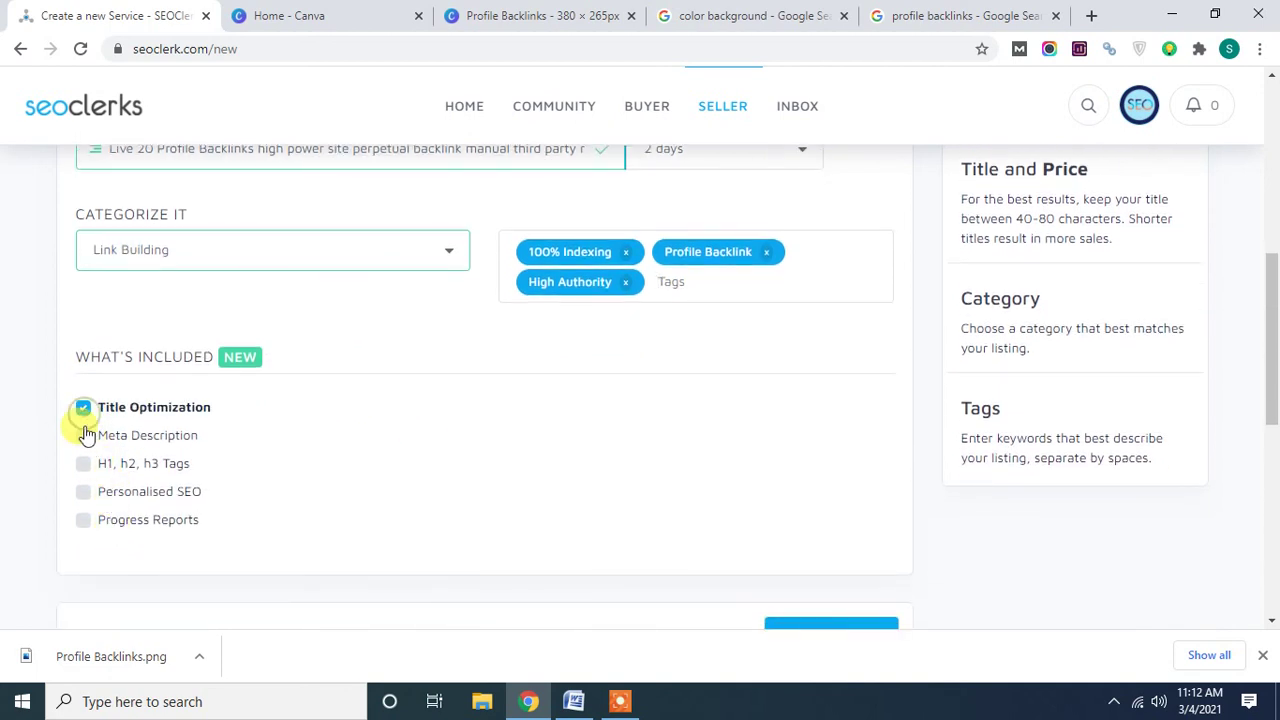
click(83, 464)
click(83, 435)
click(83, 491)
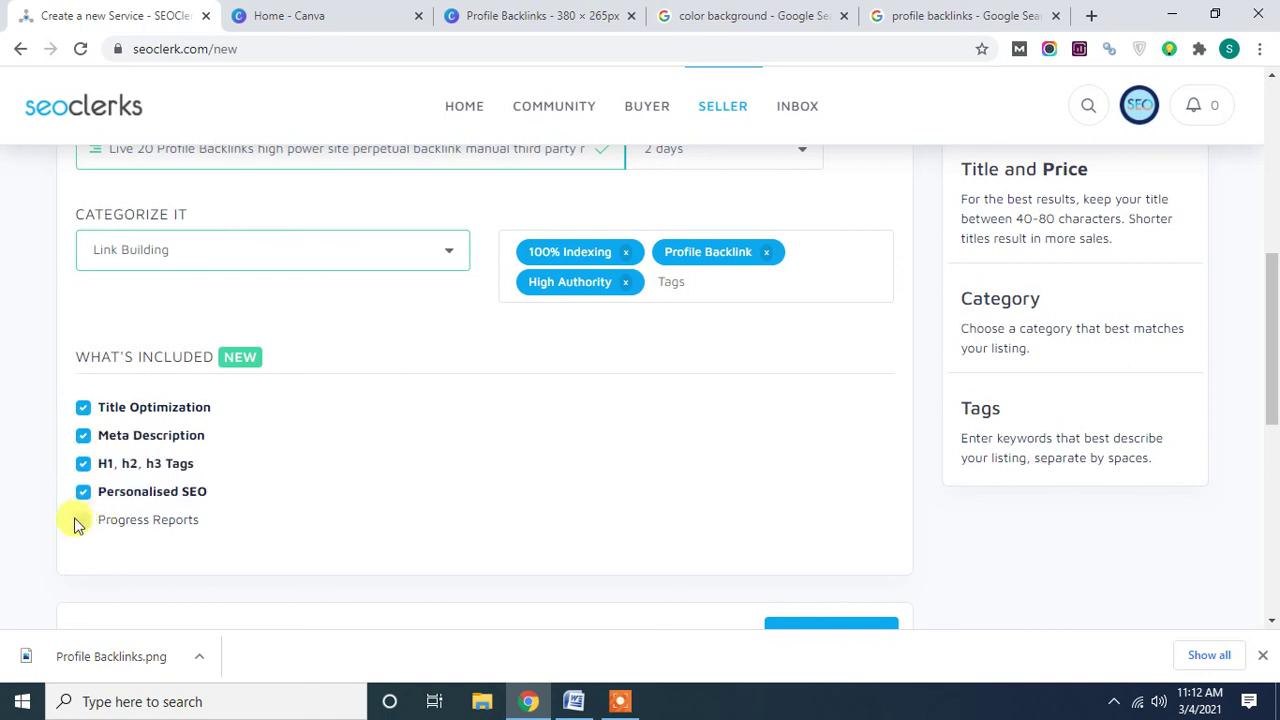
click(88, 528)
Continue the service form to the Pricing step.
scroll(150, 505, down, 2)
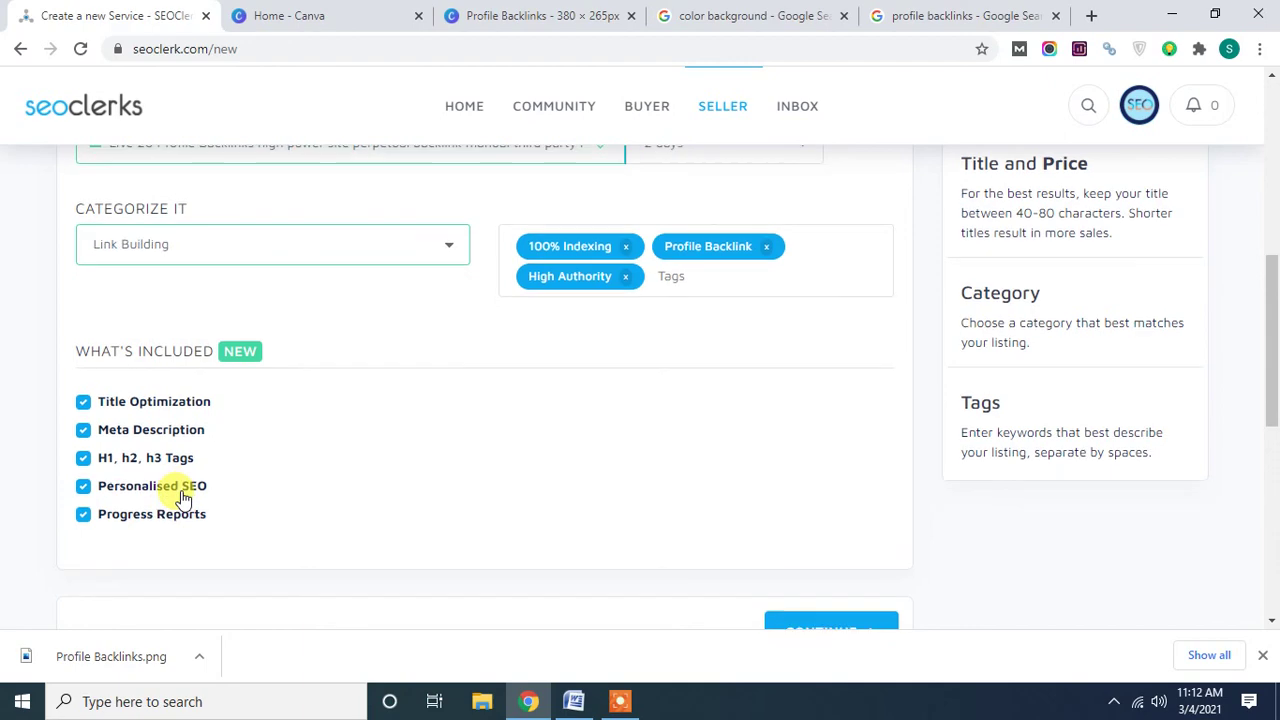
click(821, 467)
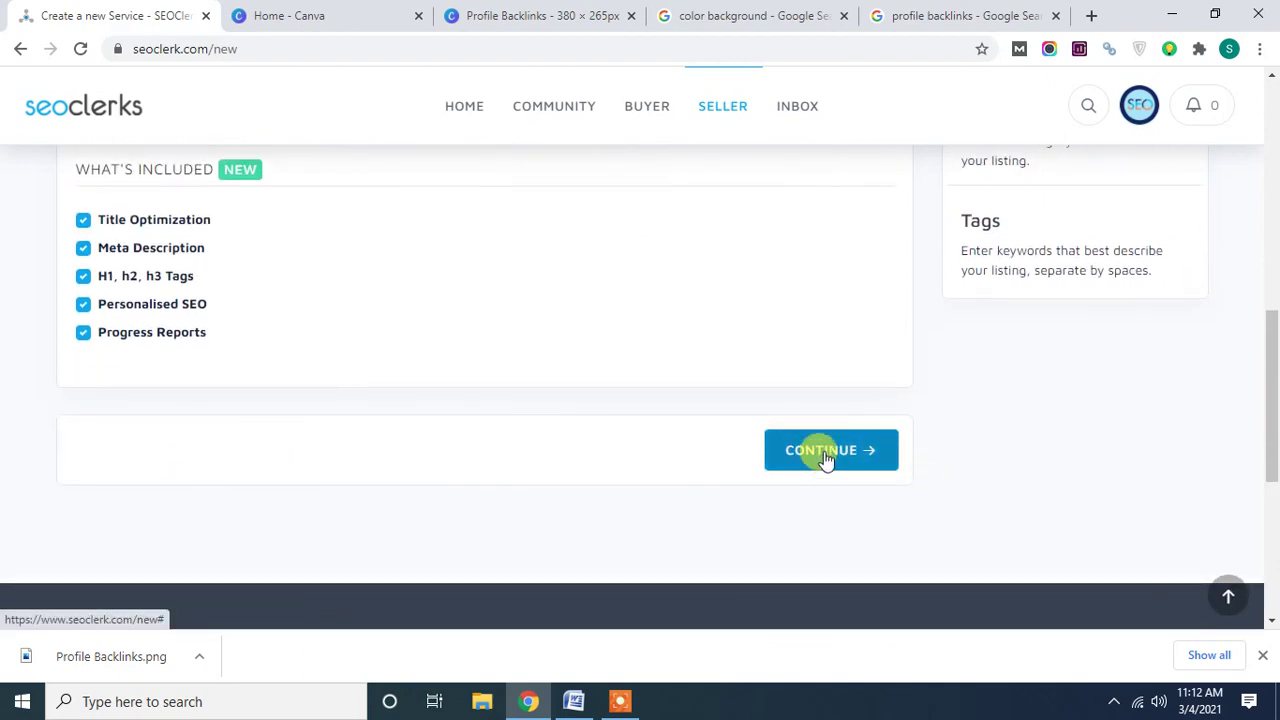
scroll(661, 511, up, 10)
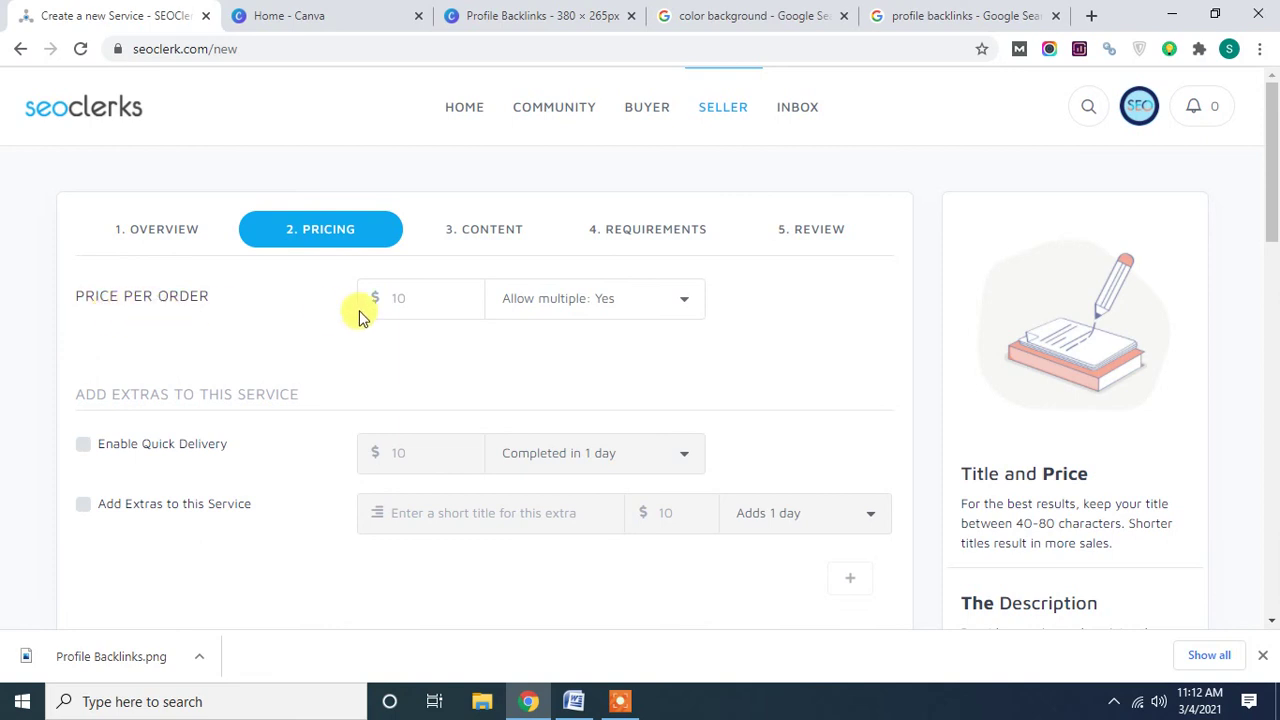
Set the price per order to $1 and enable quick delivery at $2.
click(415, 299)
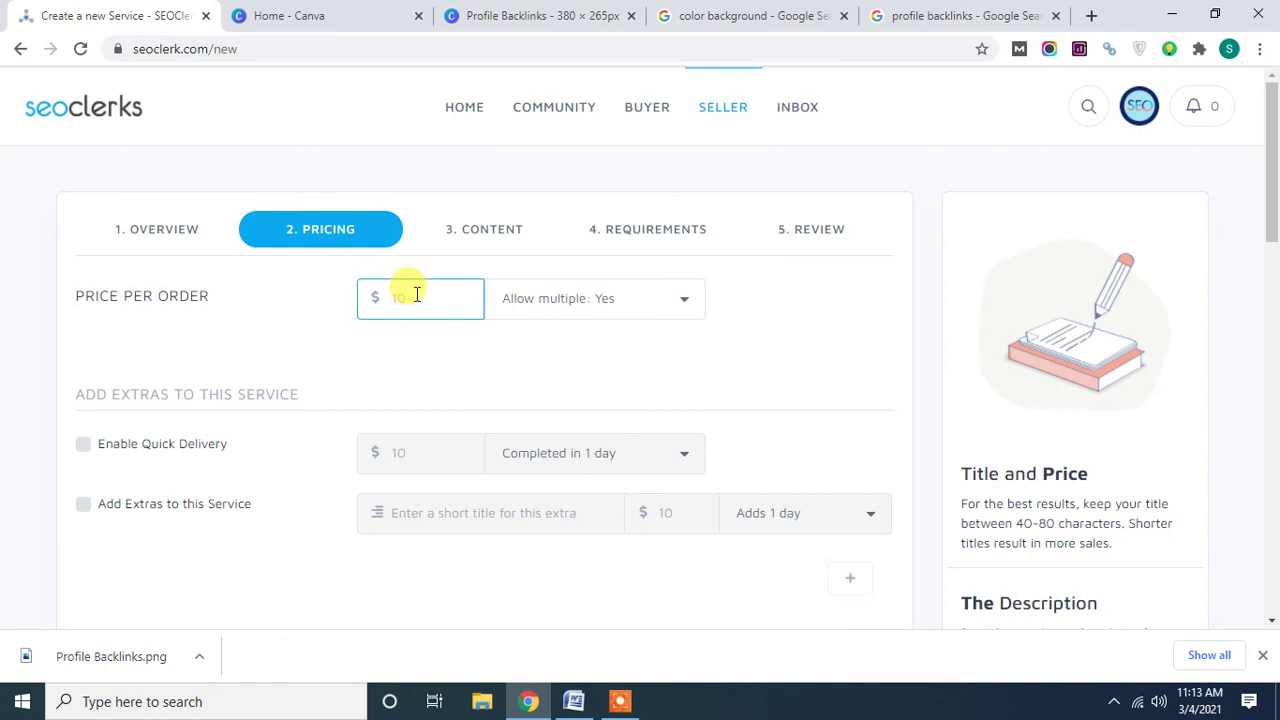
text(1)
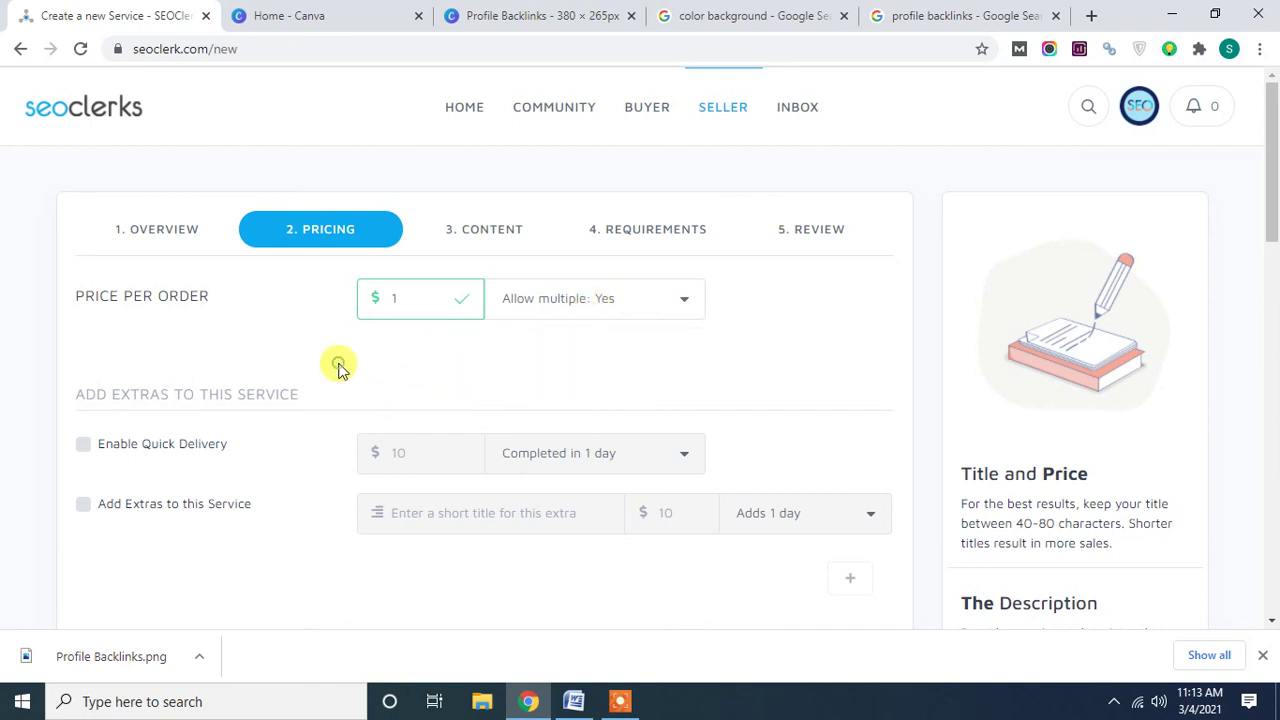
click(82, 447)
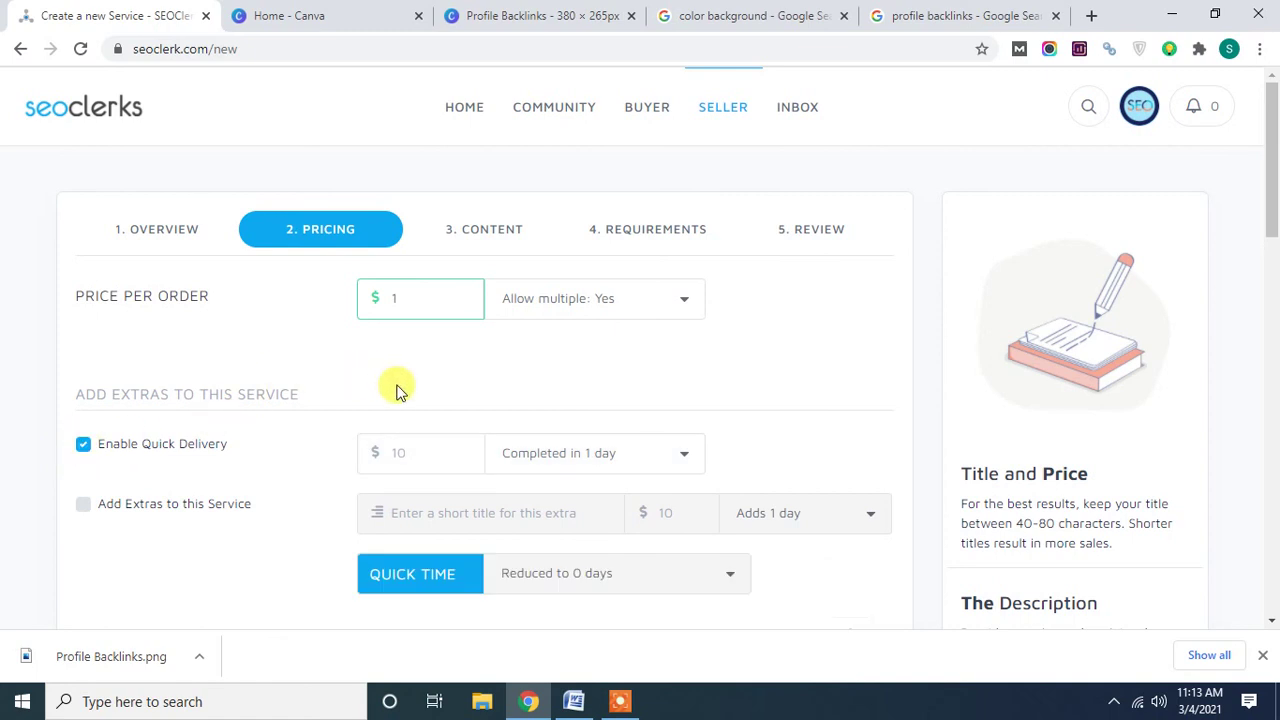
click(399, 455)
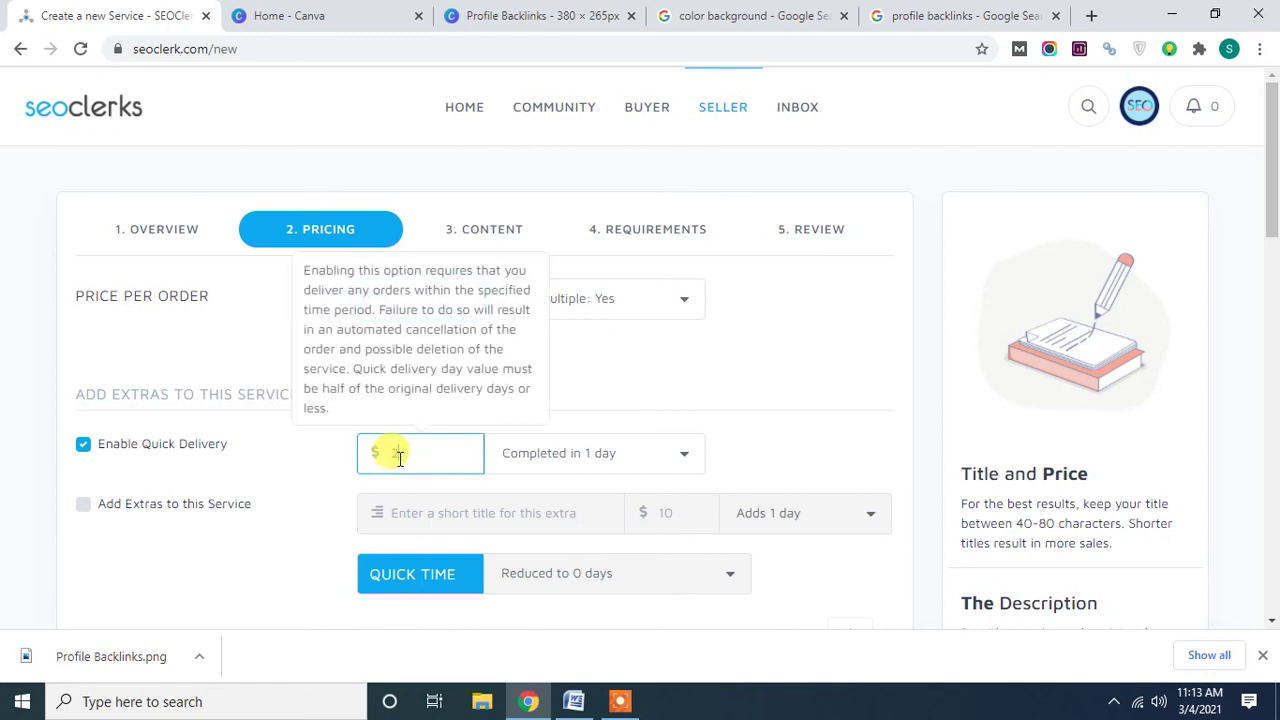
click(688, 372)
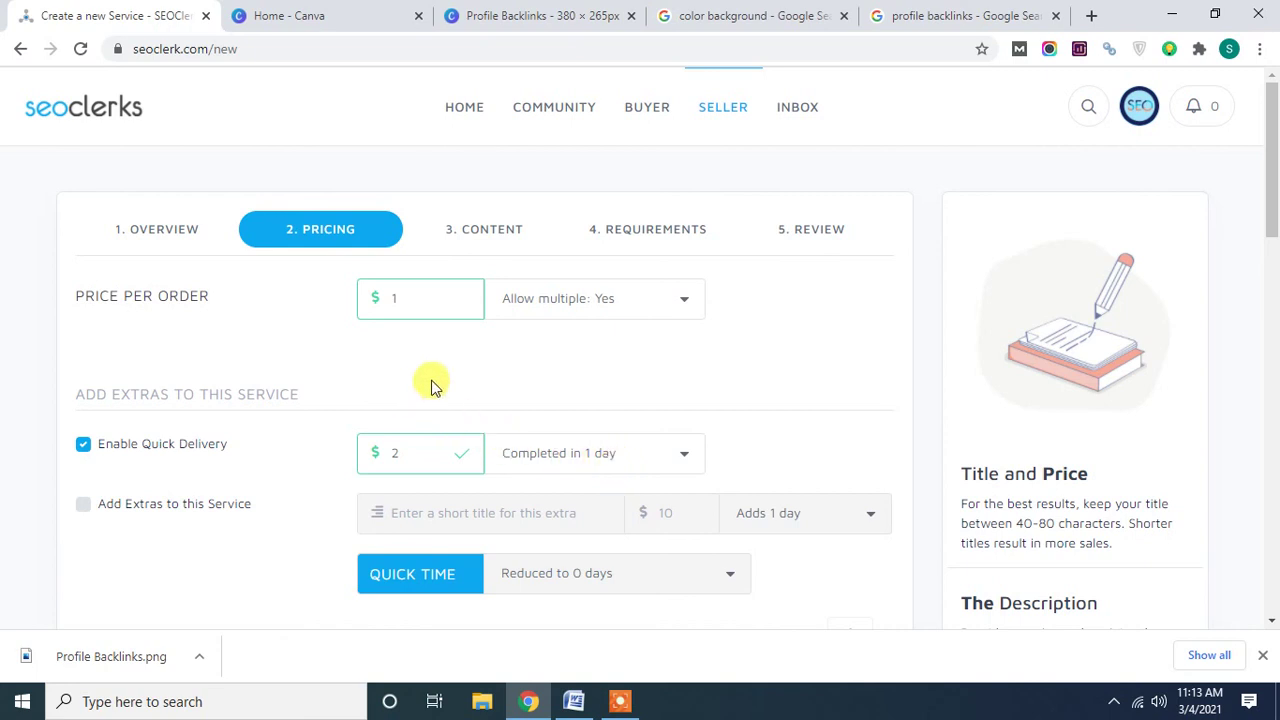
Enable extras and start the first extra's title as '20 Social Bookmarks'.
scroll(134, 580, down, 2)
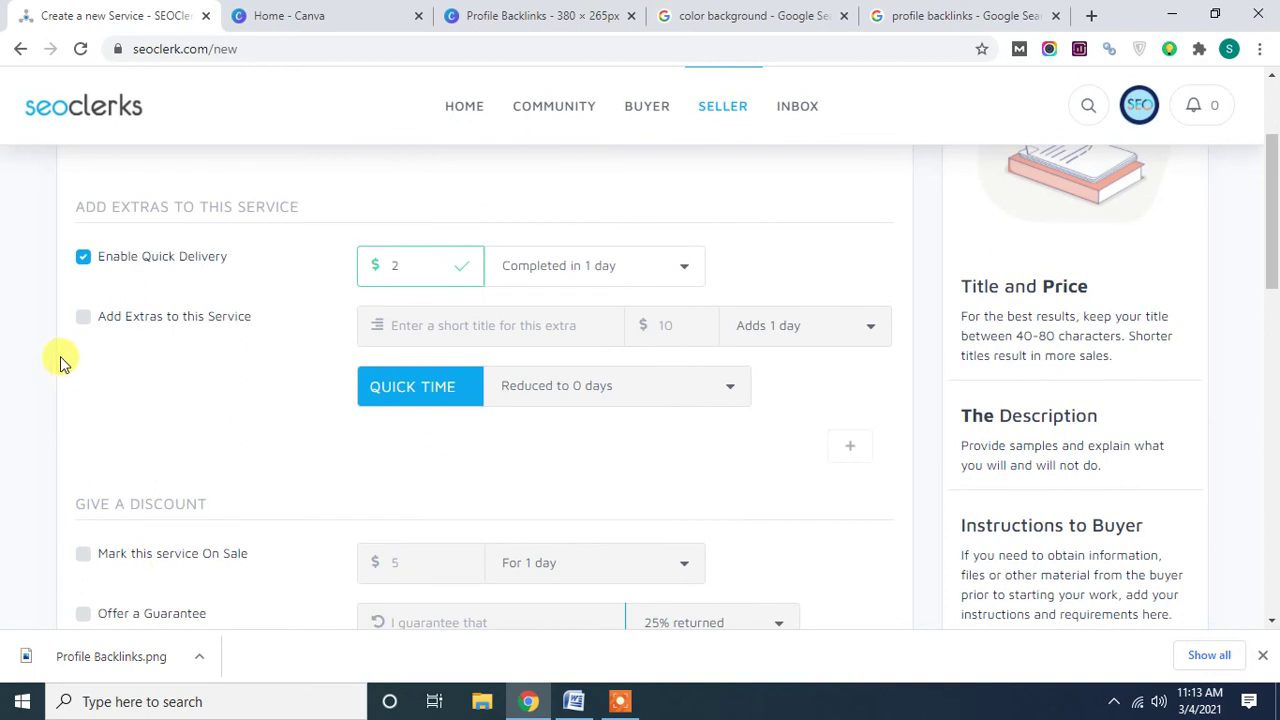
click(84, 318)
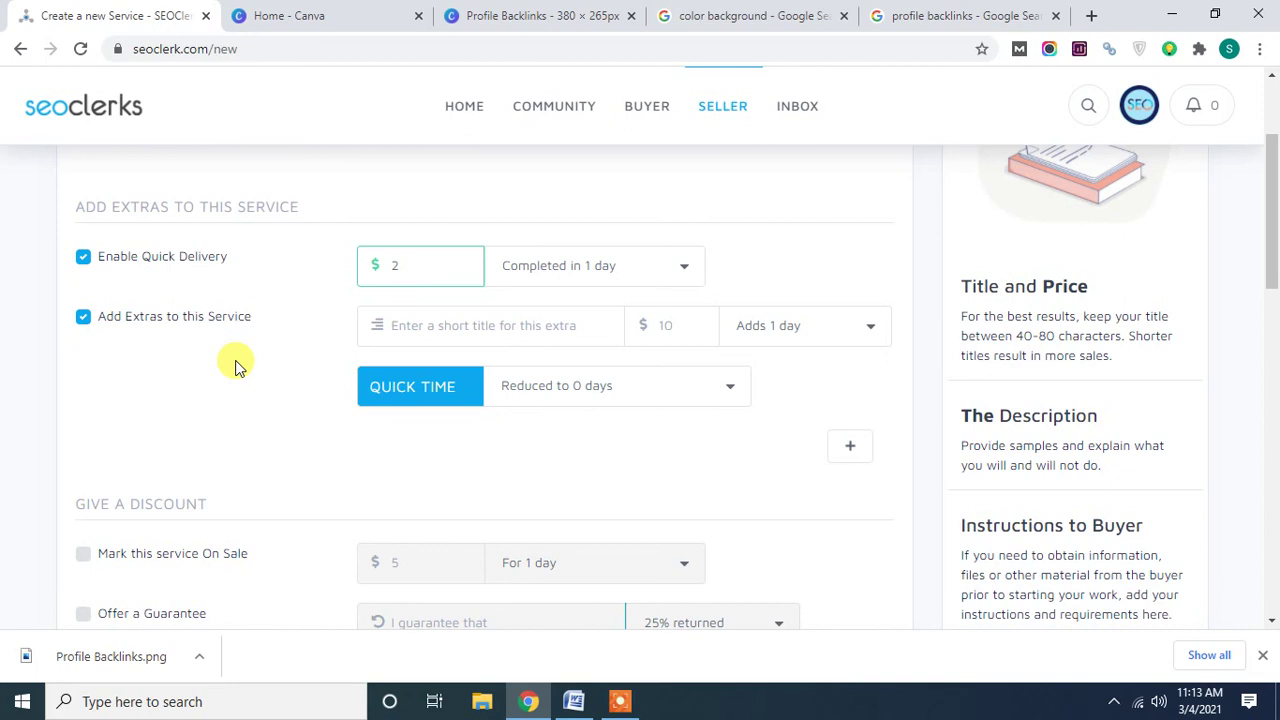
click(412, 338)
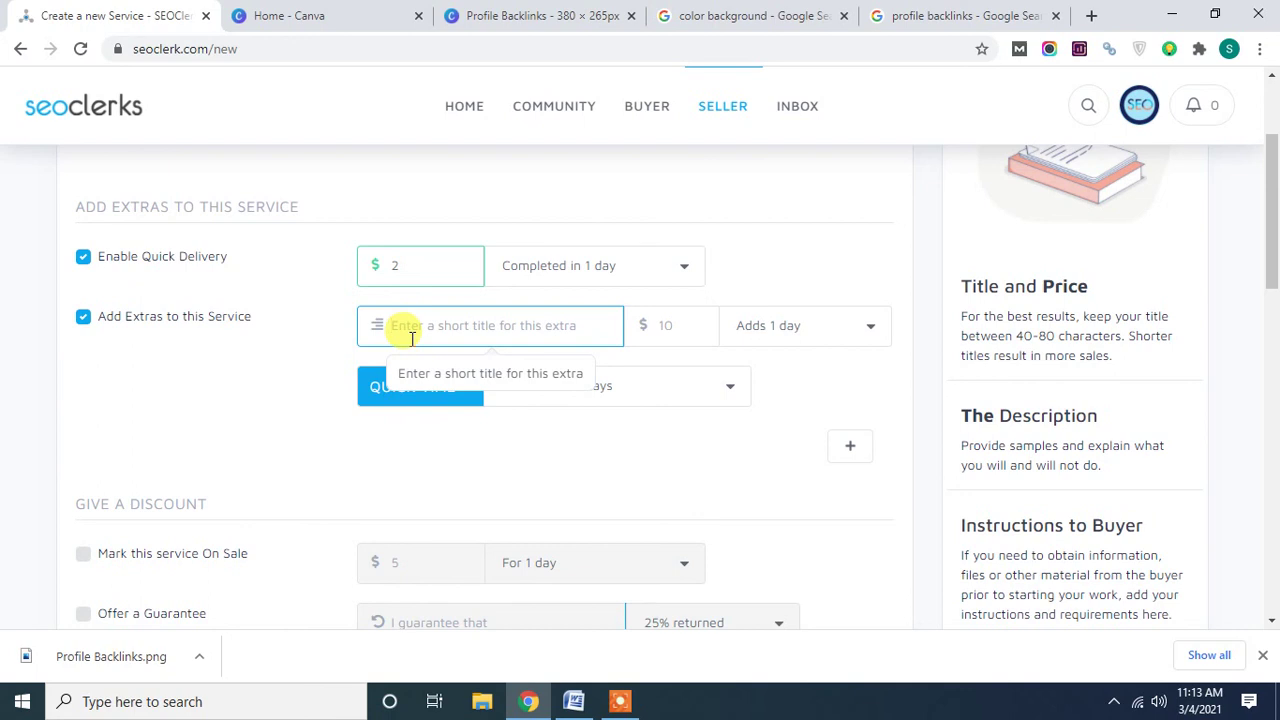
text(20 Socisa Book )
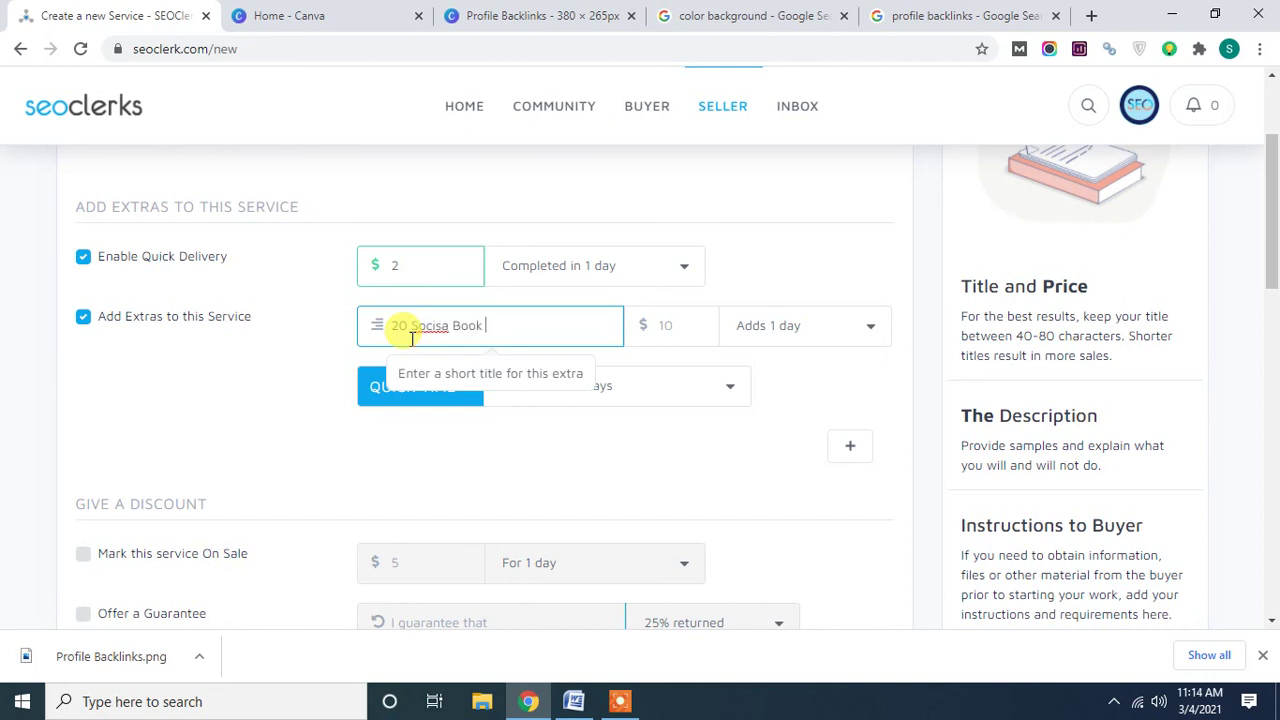
text(mamarks)
click(440, 332)
key(BackSpace)
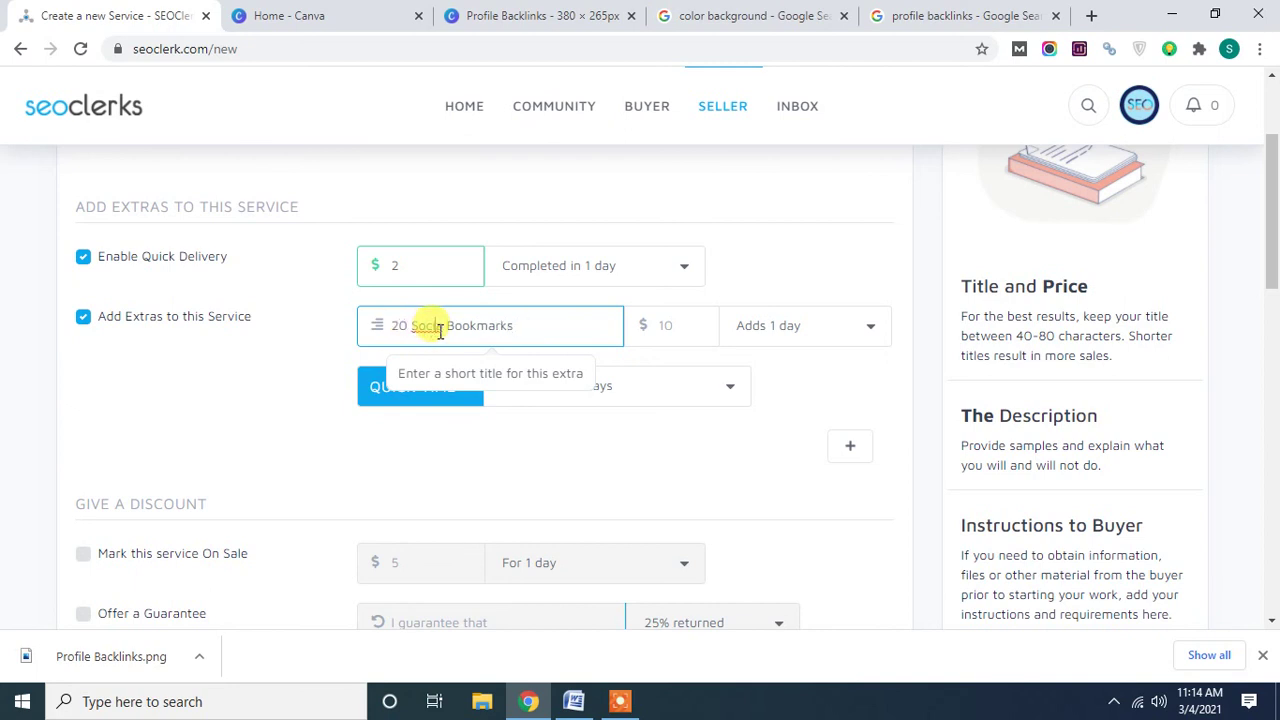
text(l)
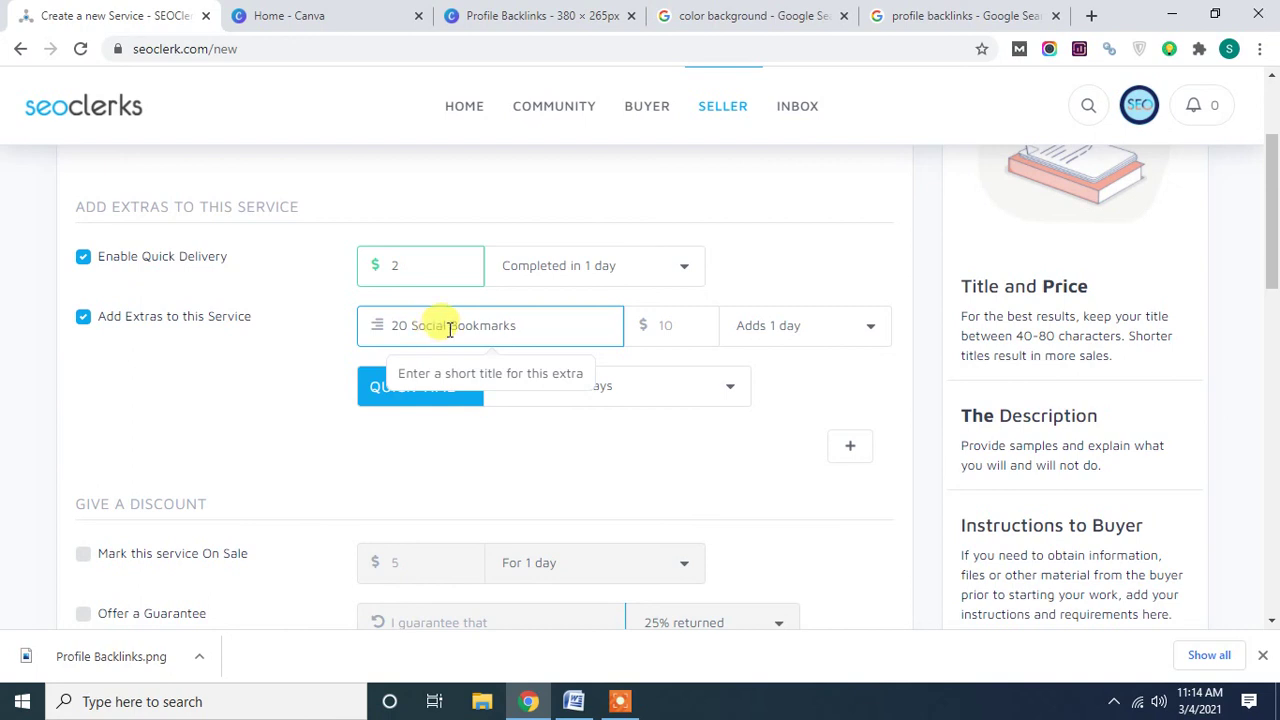
Finish the extra title as '20 Social Bookmarks High authority', fixing the spelling.
click(524, 320)
text(High authosriry)
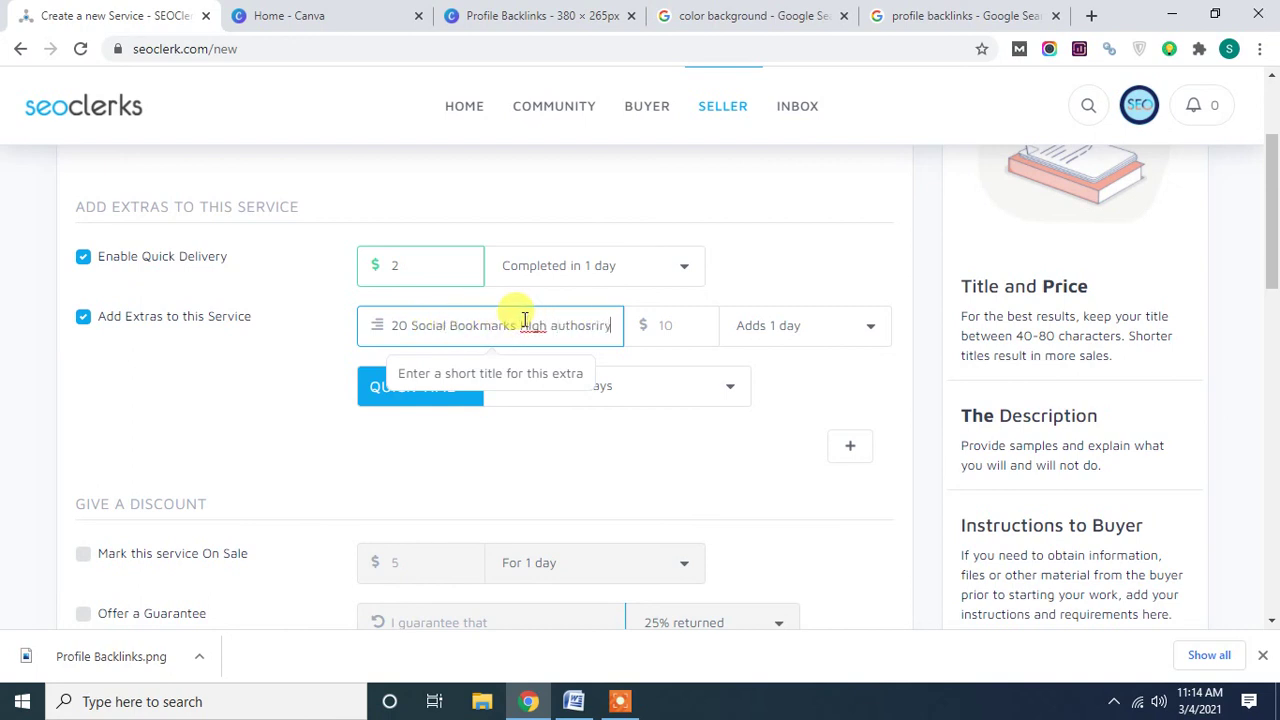
click(524, 321)
key(BackSpace)
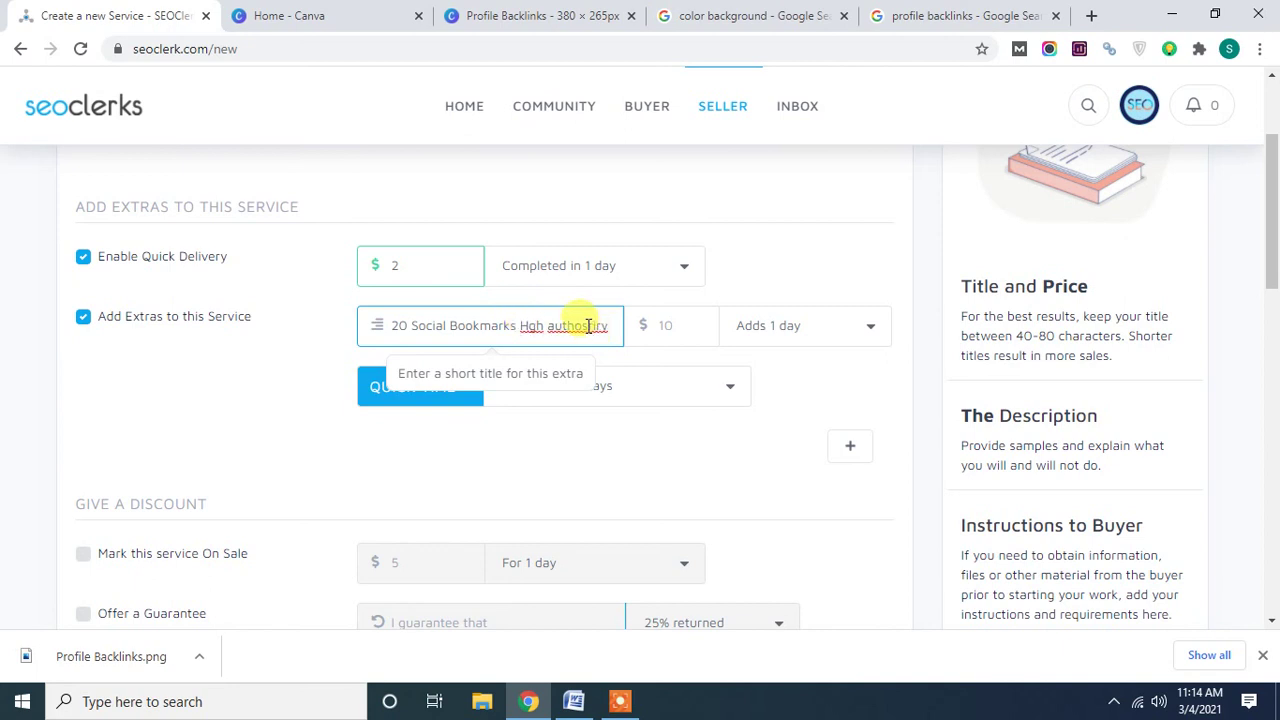
text(i)
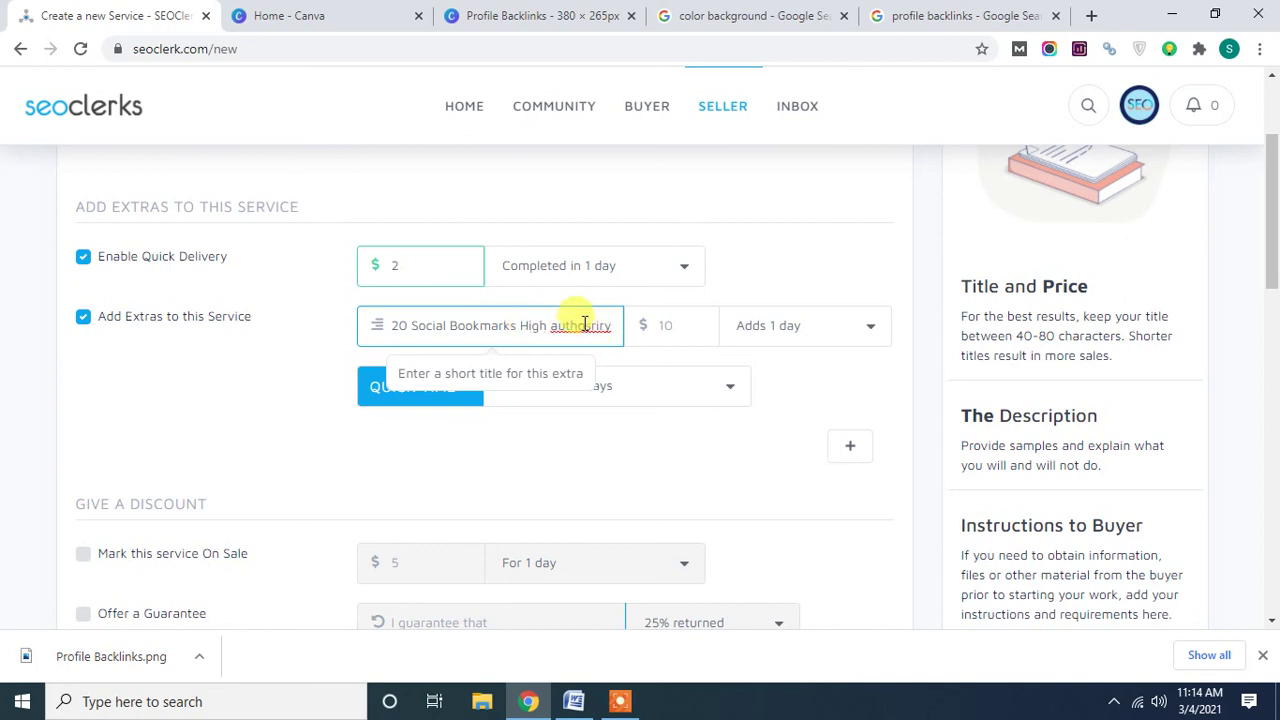
right_click(585, 325)
click(612, 336)
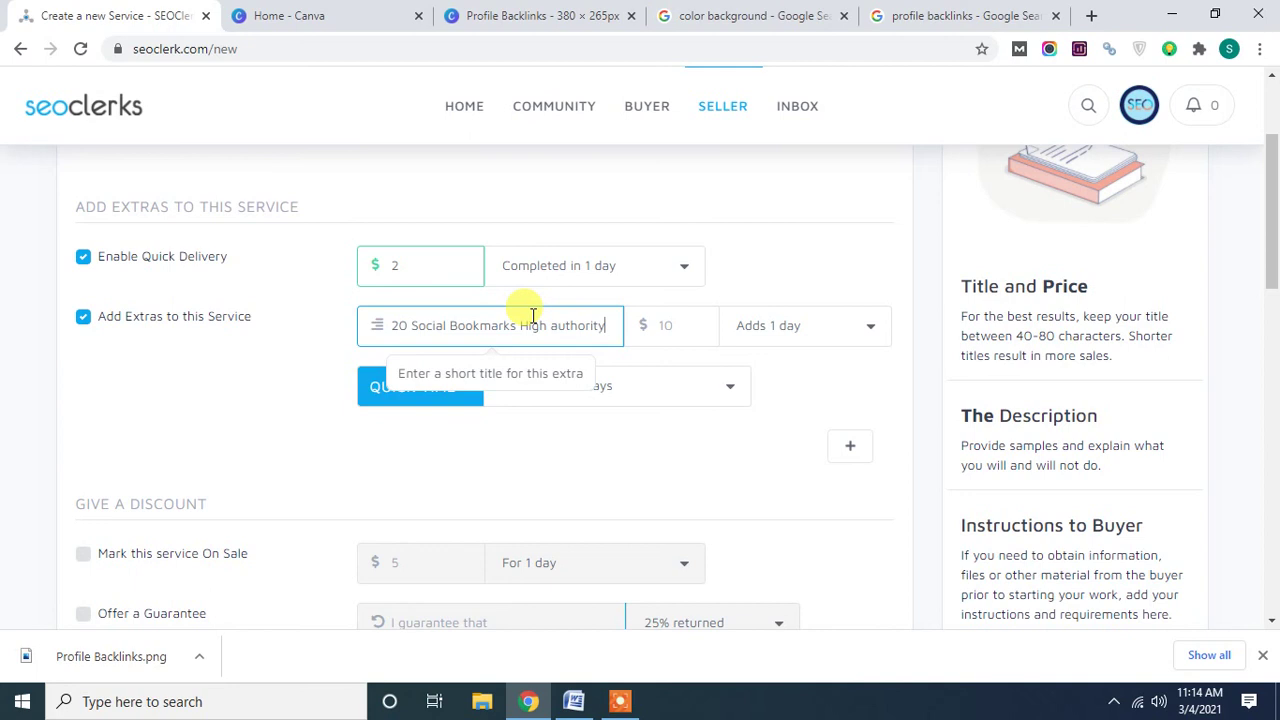
Price the extra at $2 and make it add 2 days.
click(665, 329)
text(2)
click(801, 336)
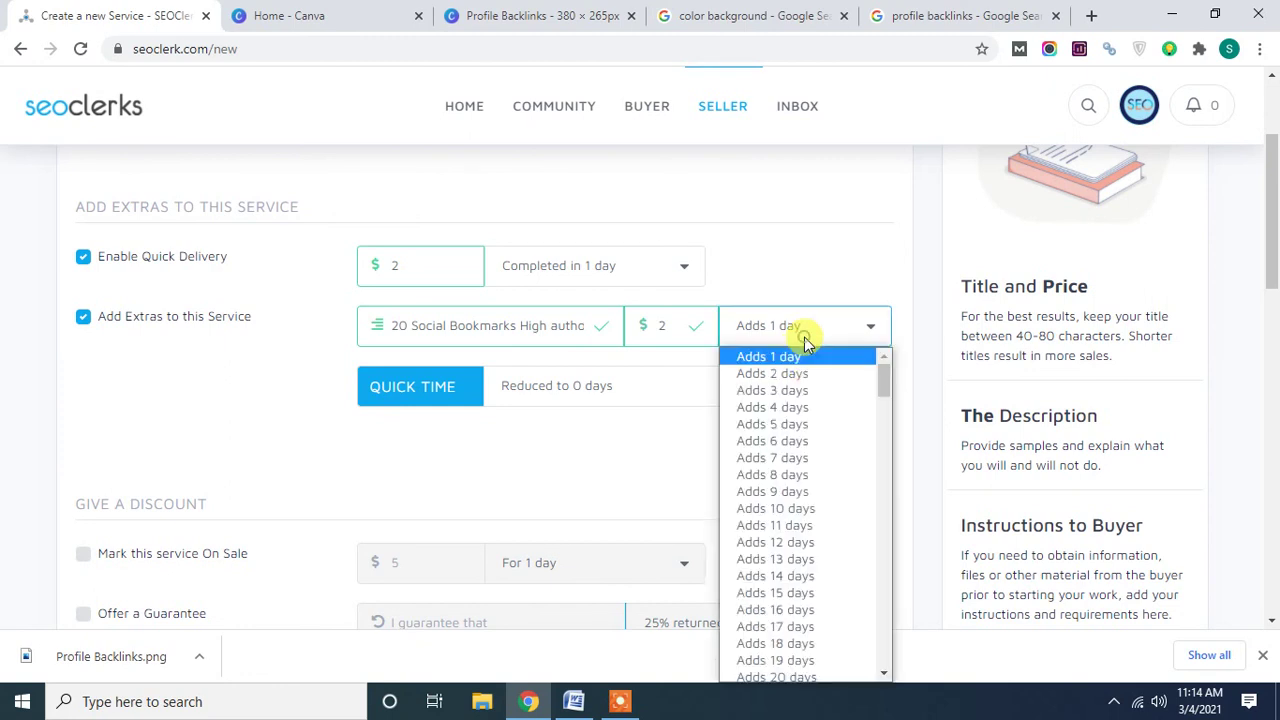
click(778, 373)
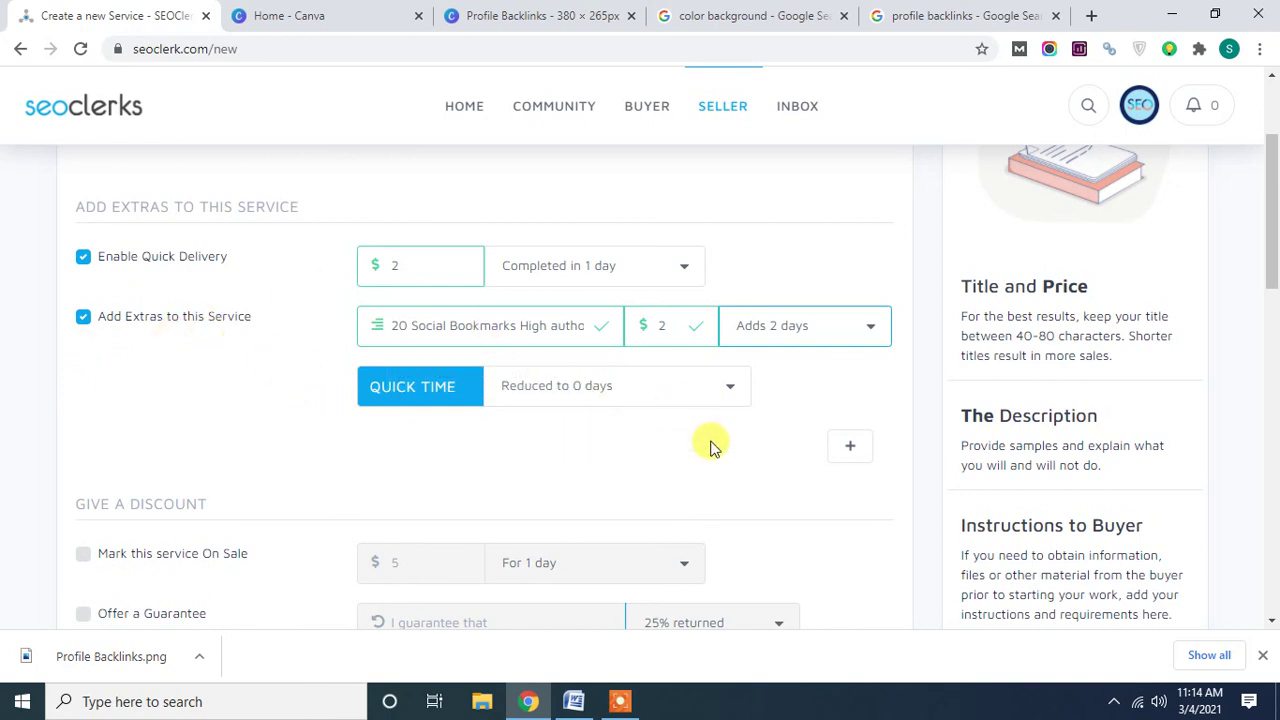
Add a second extra titled '10 Guest Post High authority', correcting the typo.
click(855, 454)
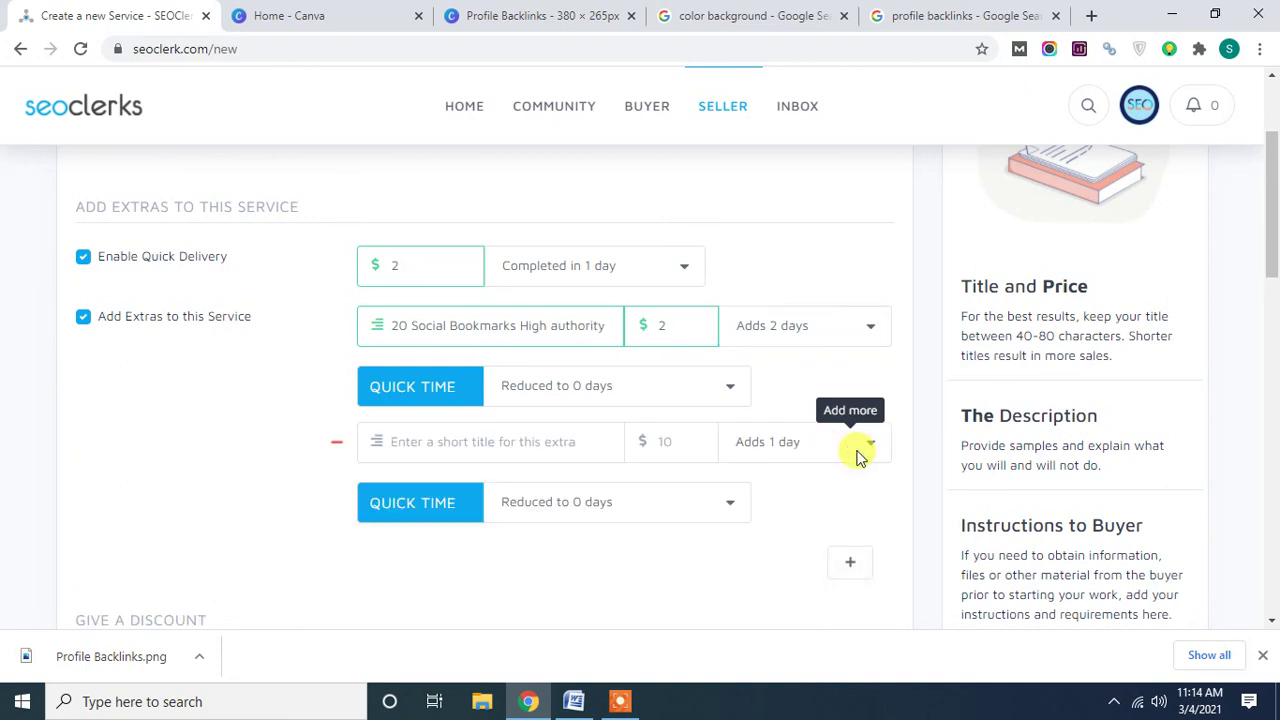
click(452, 441)
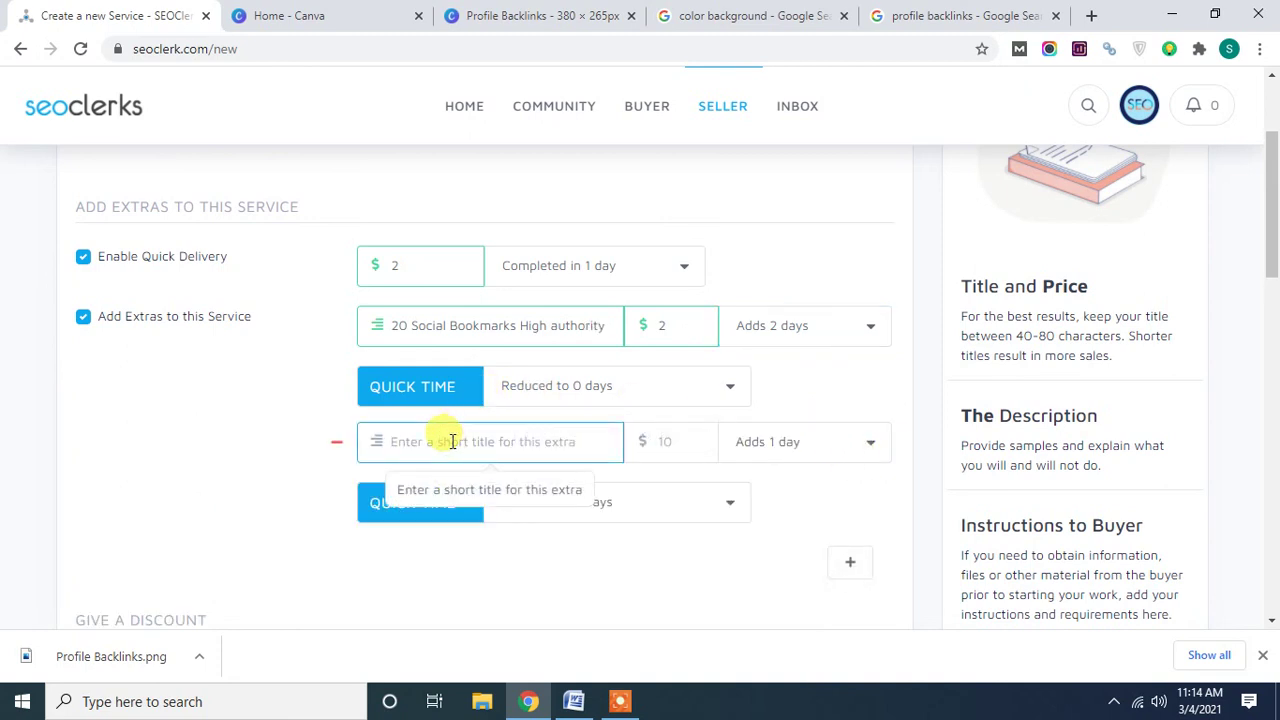
text(10 G)
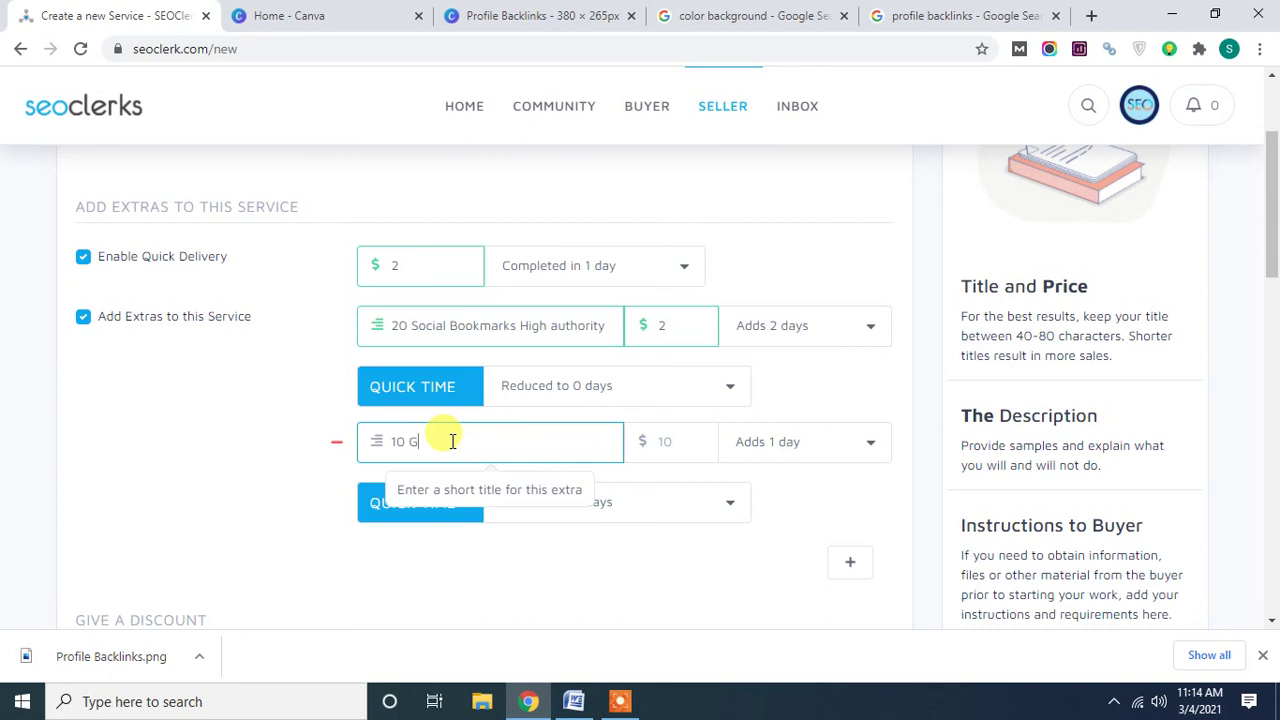
text(uest Post High authoriy)
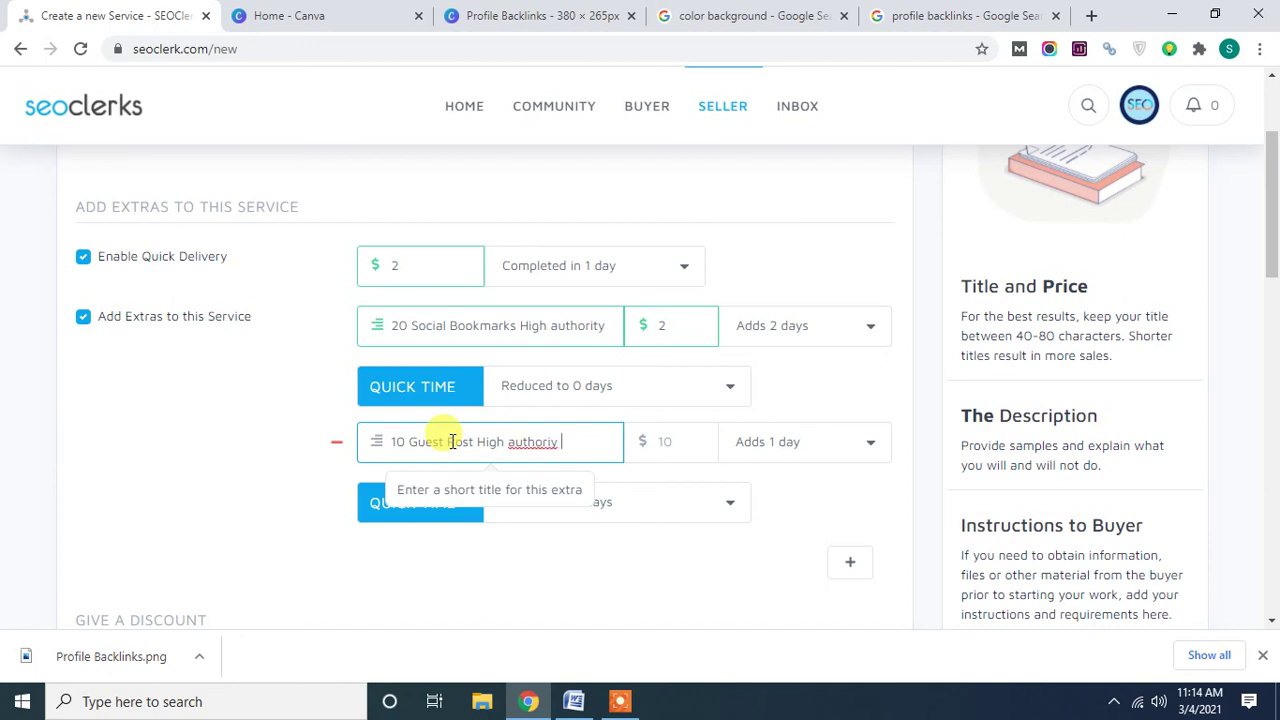
right_click(536, 444)
click(583, 220)
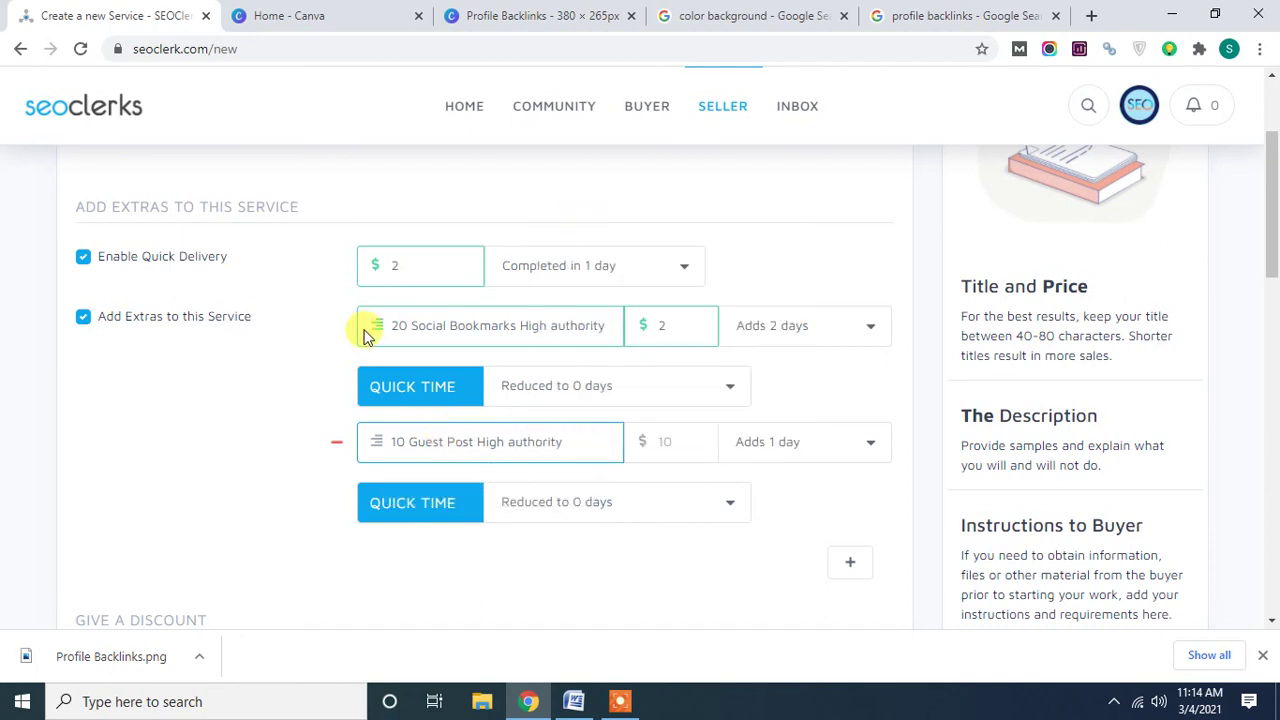
Price the Guest Post extra at $2 and make it add 2 days.
click(666, 443)
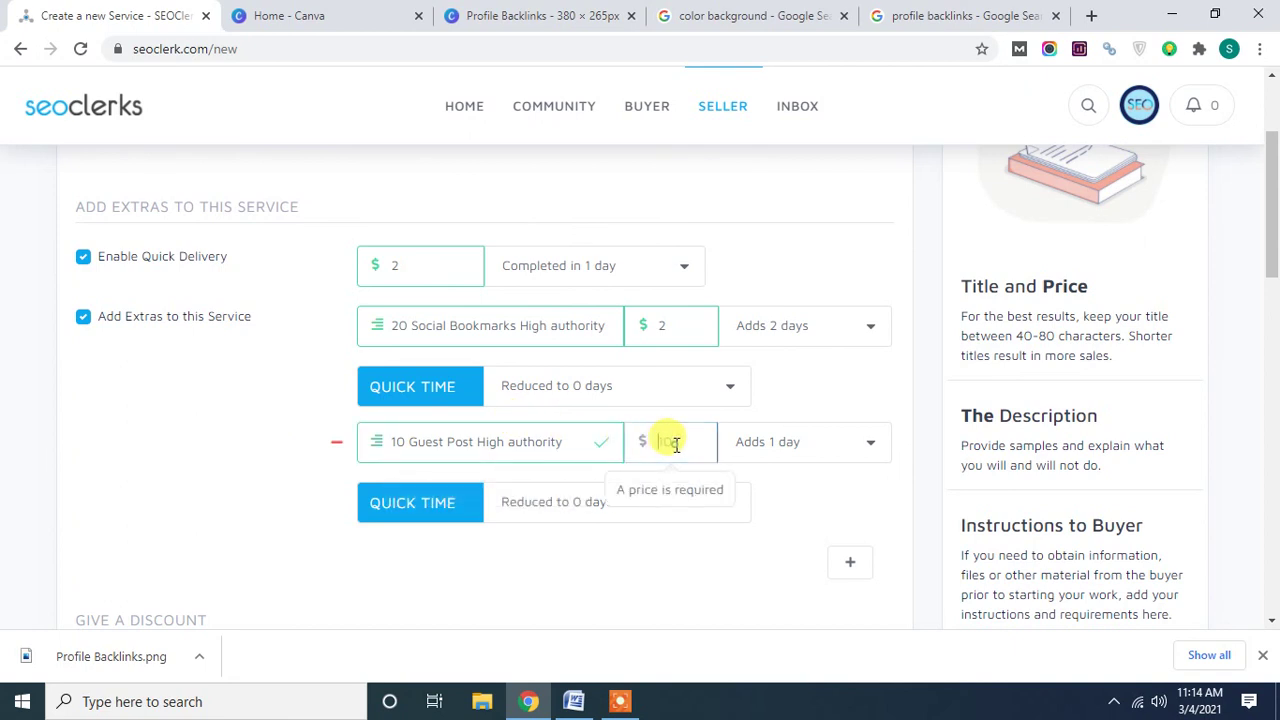
text(2)
click(288, 471)
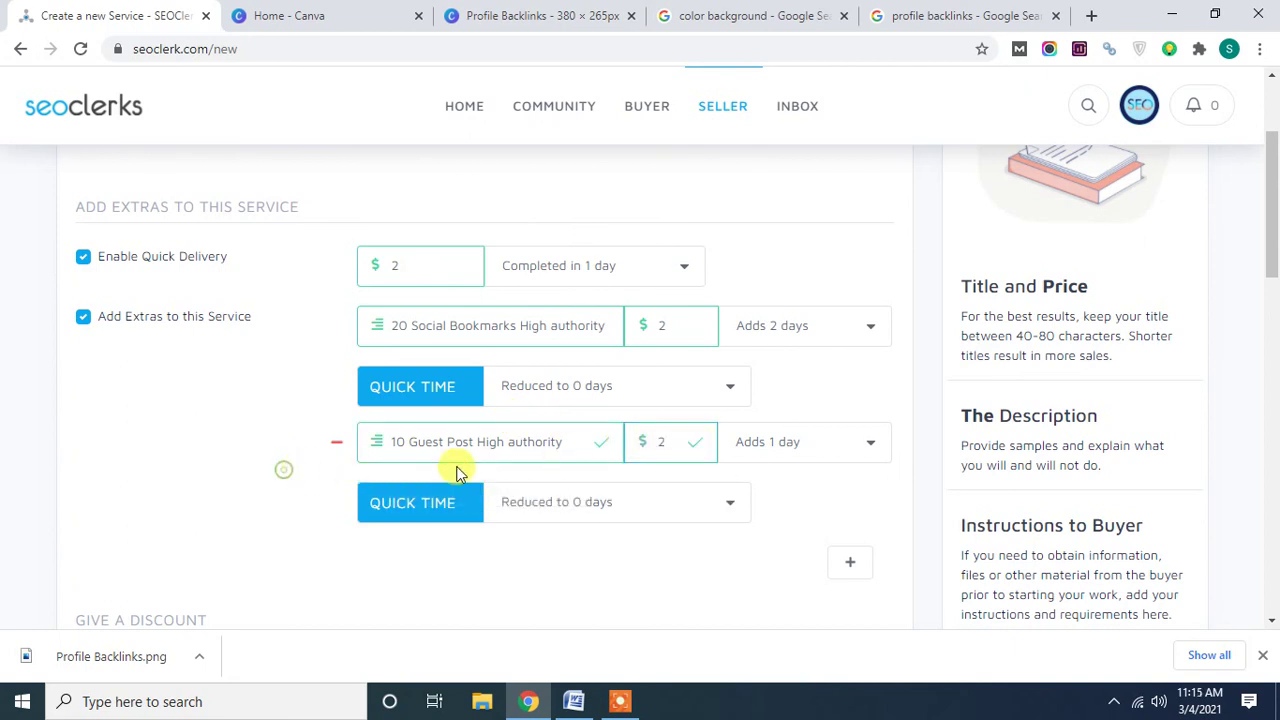
click(794, 441)
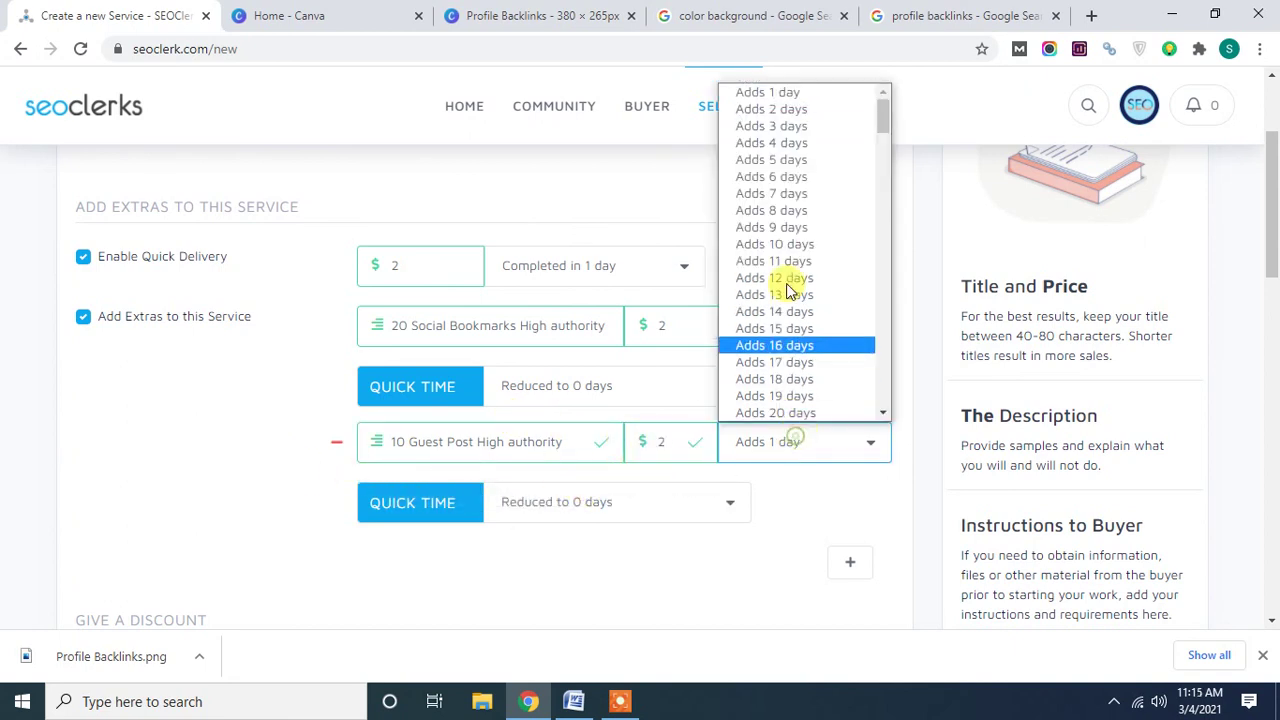
click(790, 110)
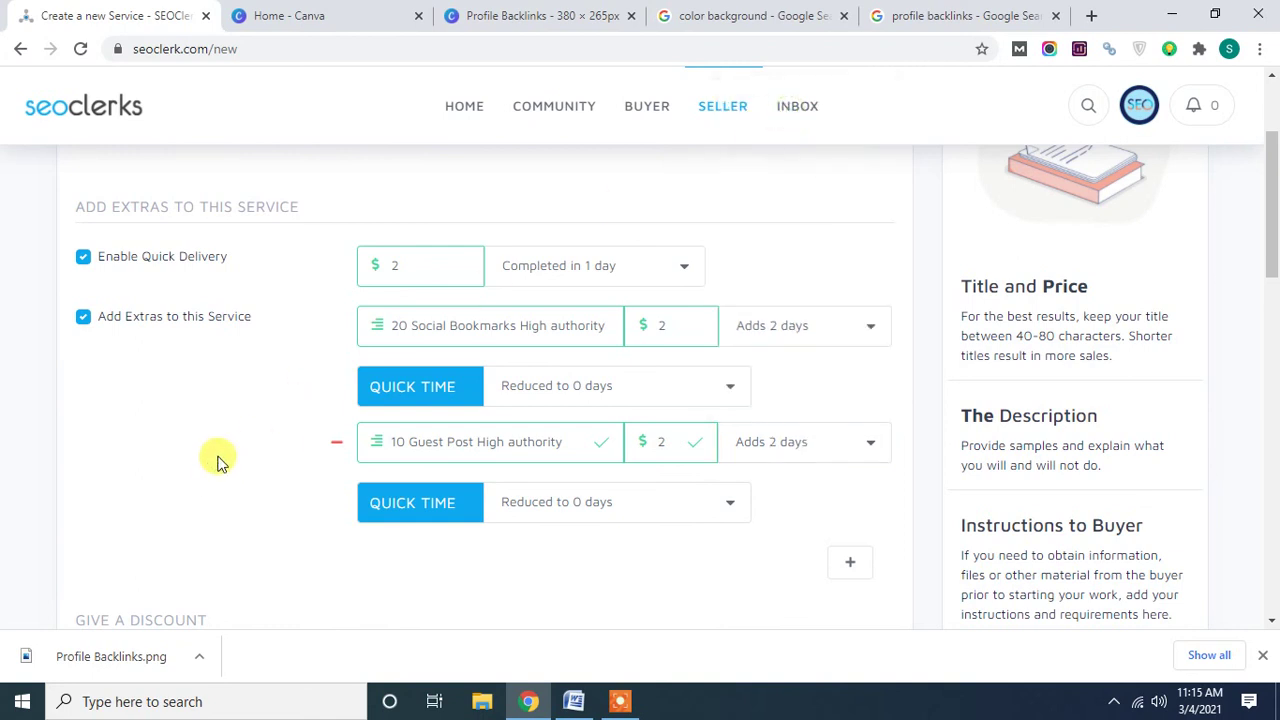
scroll(220, 460, down, 2)
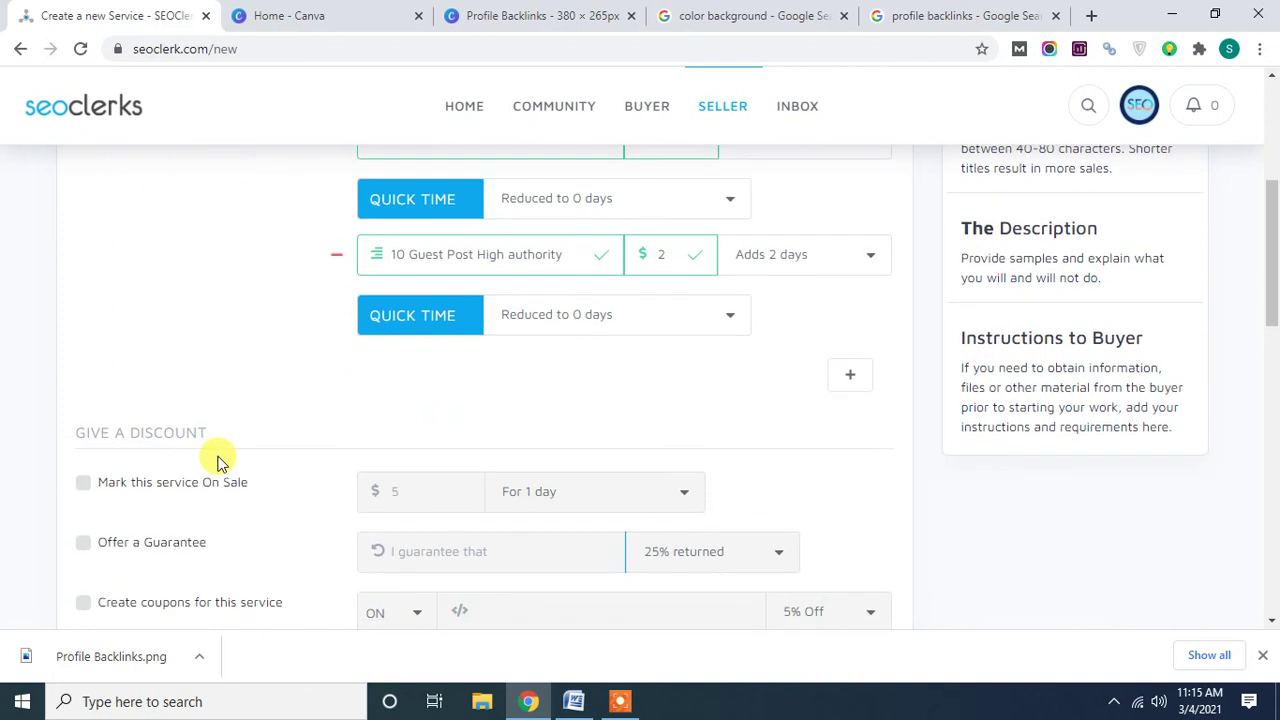
scroll(223, 423, down, 1)
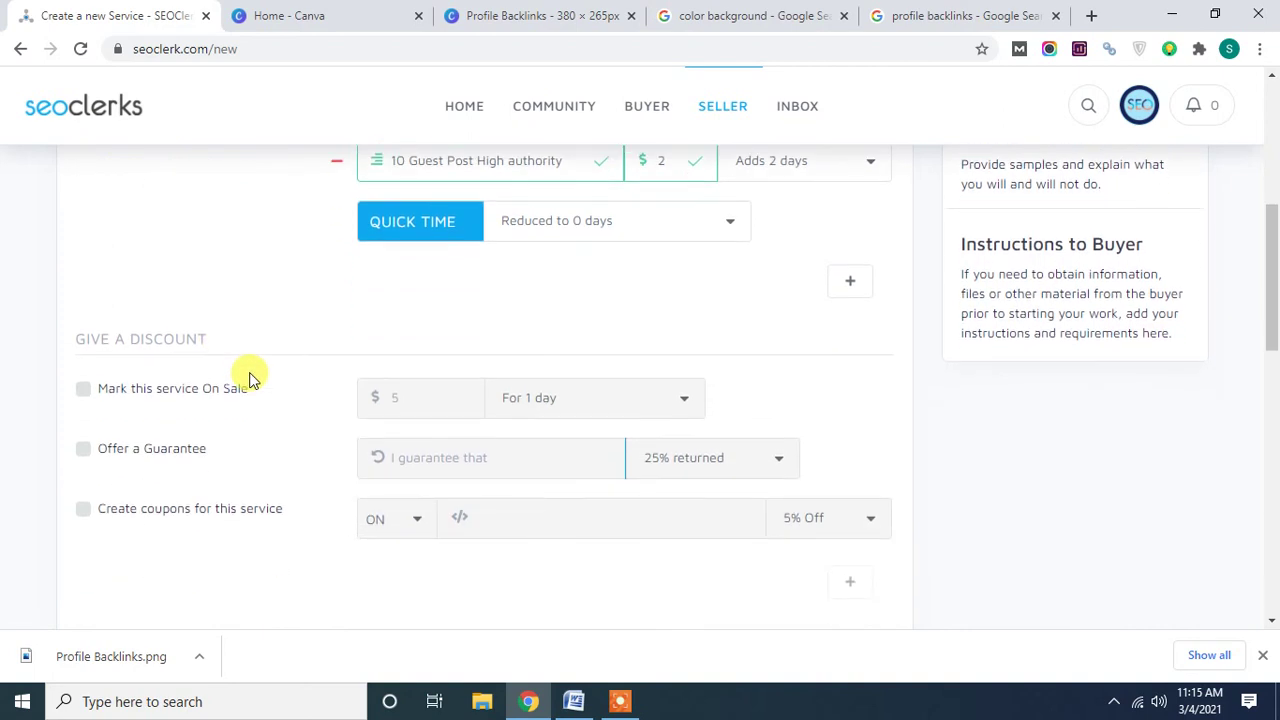
scroll(250, 378, up, 1)
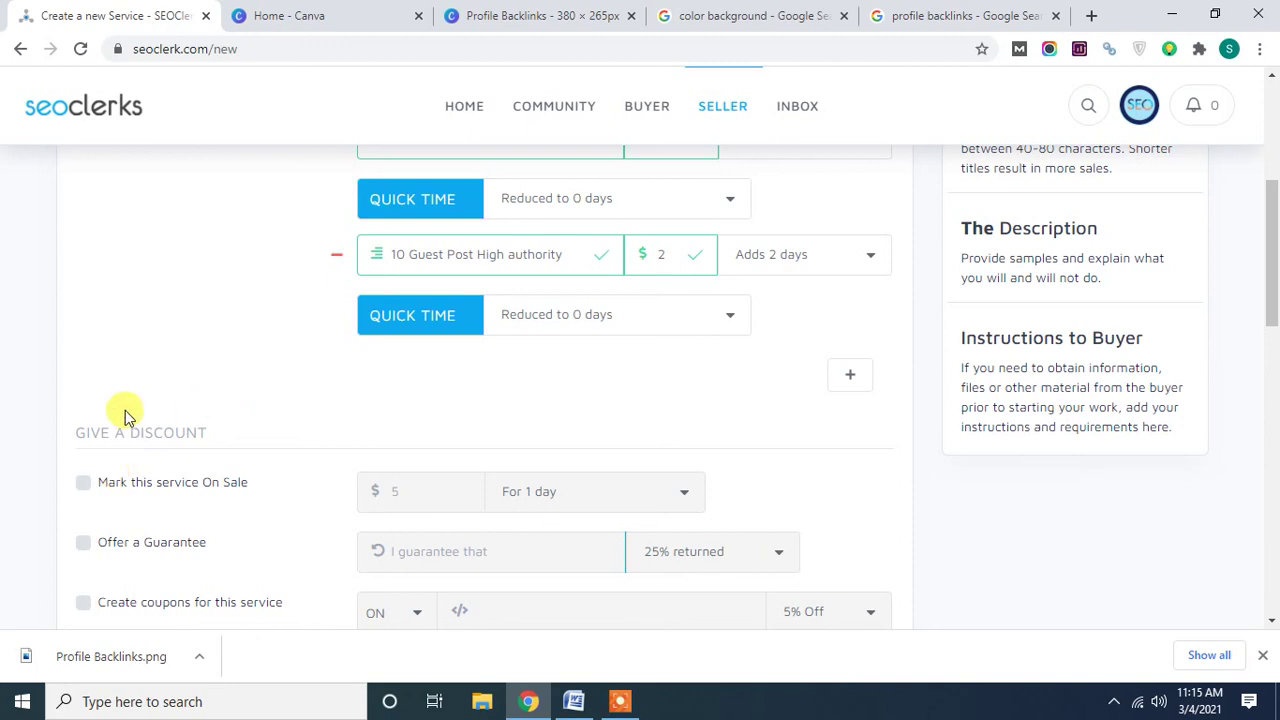
Change the price per order to $3.
scroll(80, 389, up, 4)
click(398, 287)
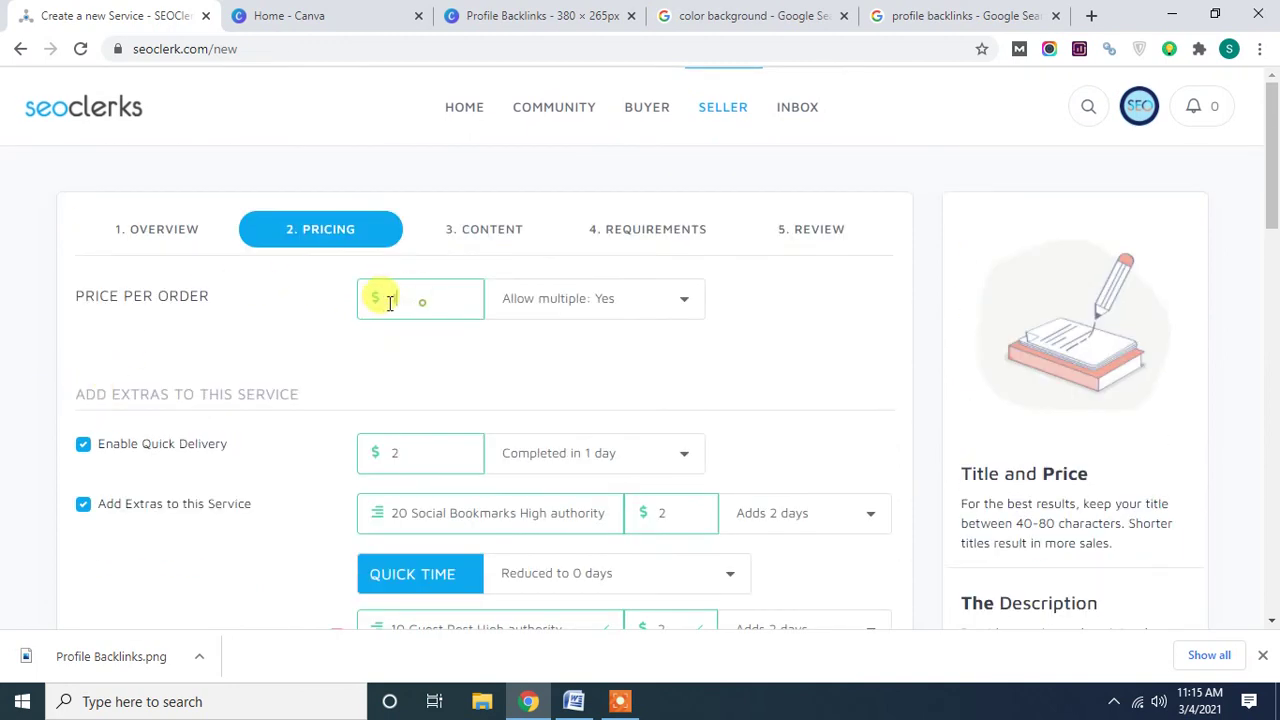
text(3)
click(323, 380)
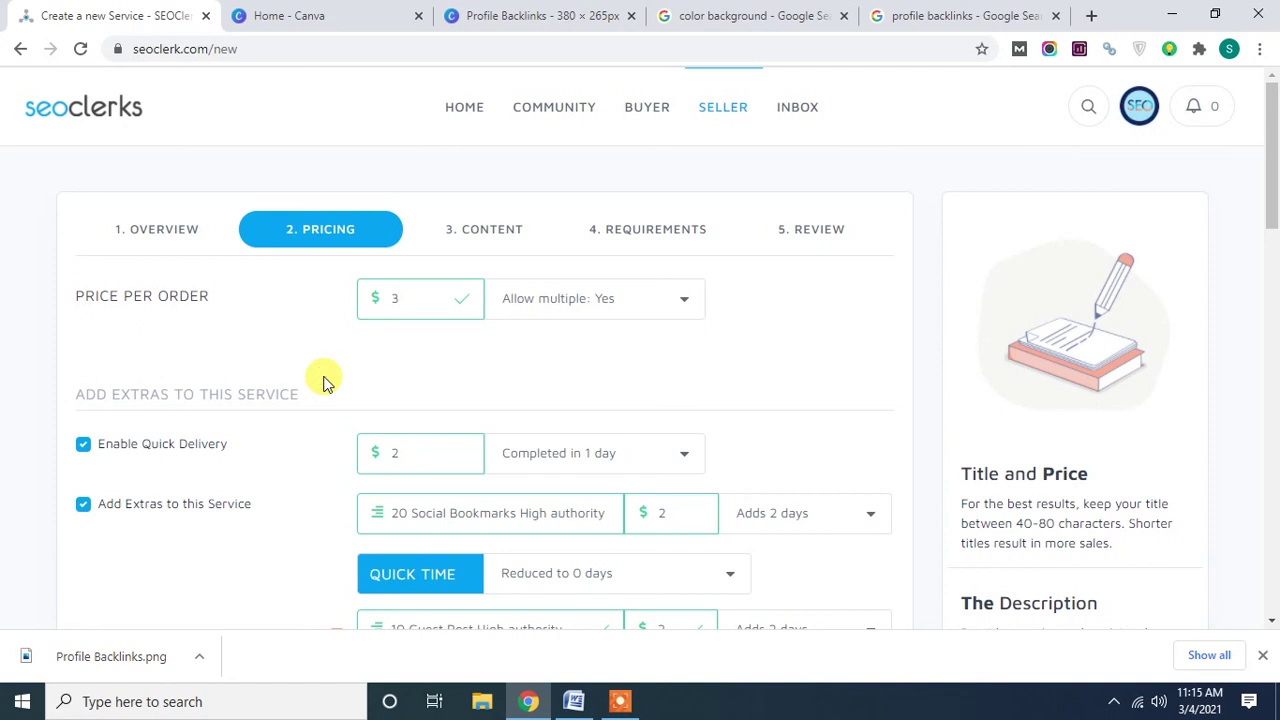
Put the service on sale at $1 for 14 days.
scroll(323, 380, down, 4)
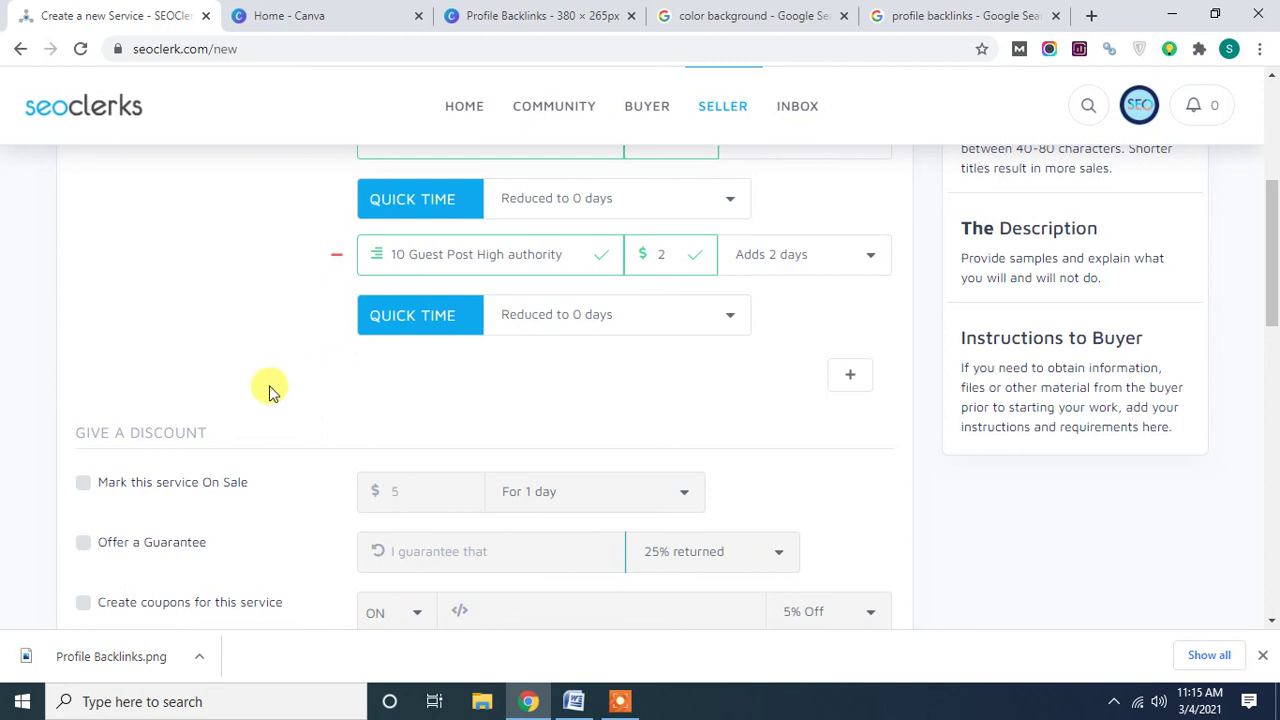
click(84, 488)
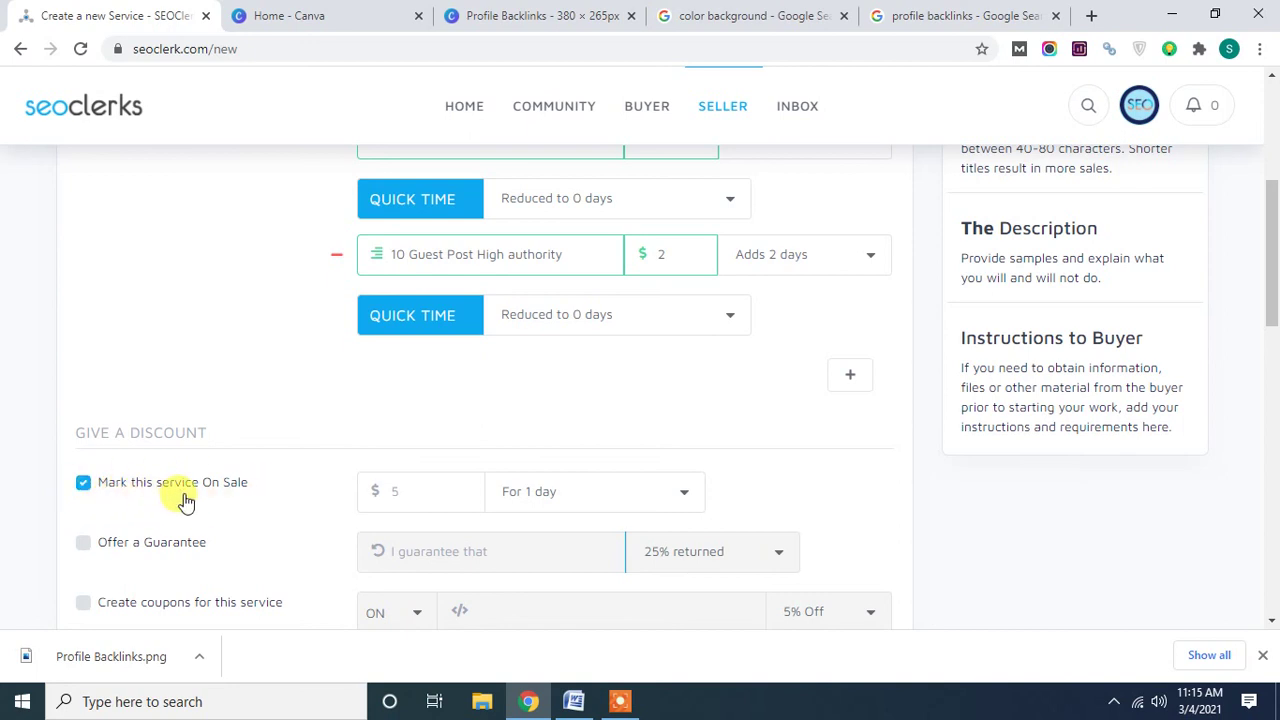
click(394, 492)
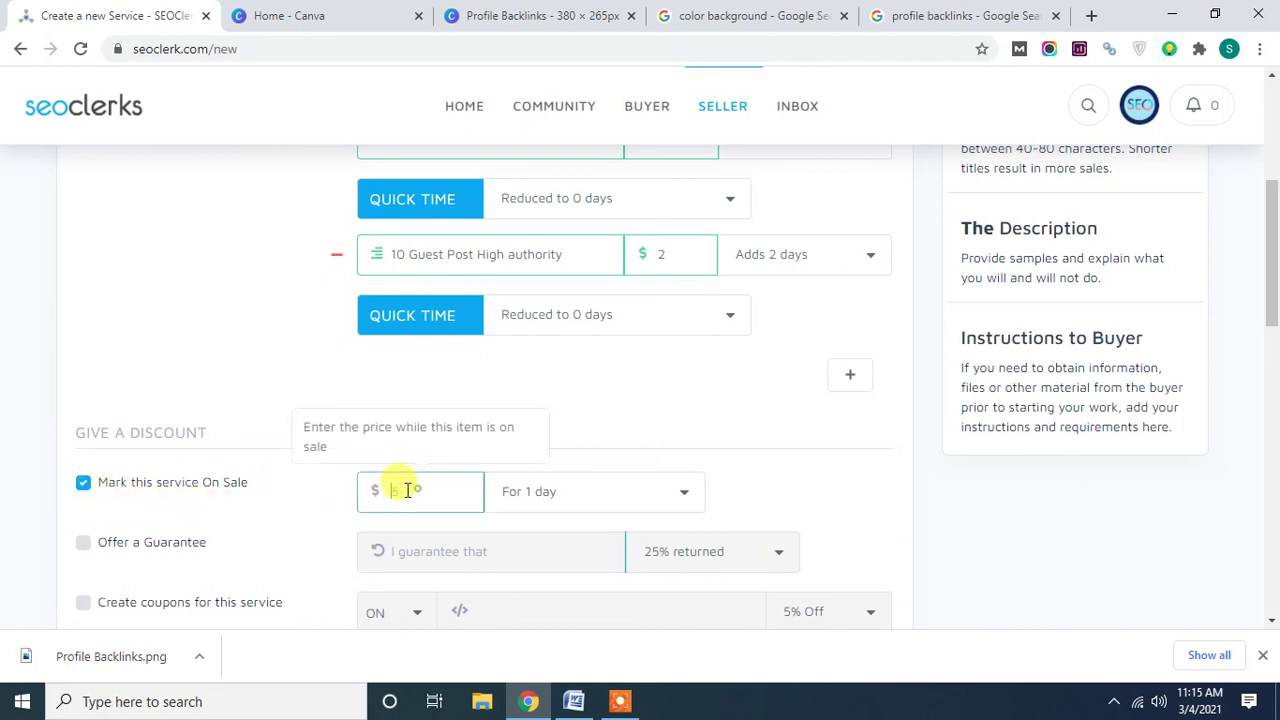
text(1)
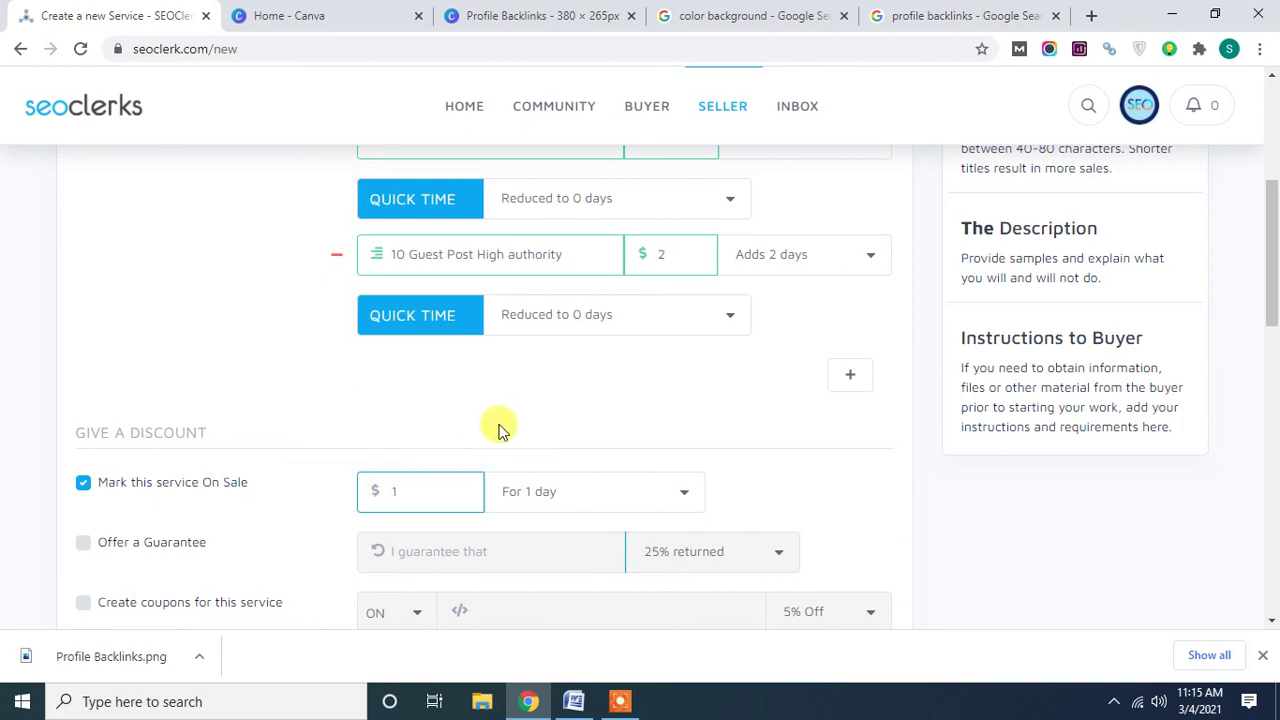
click(626, 503)
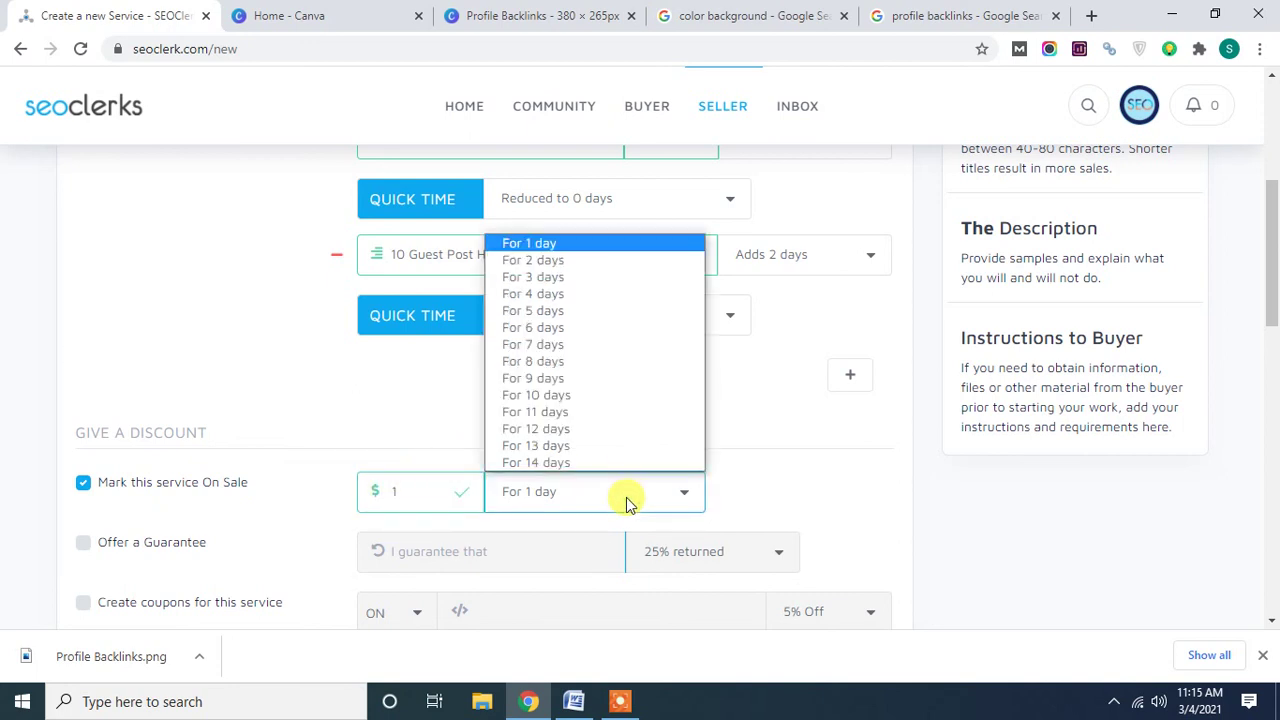
click(584, 462)
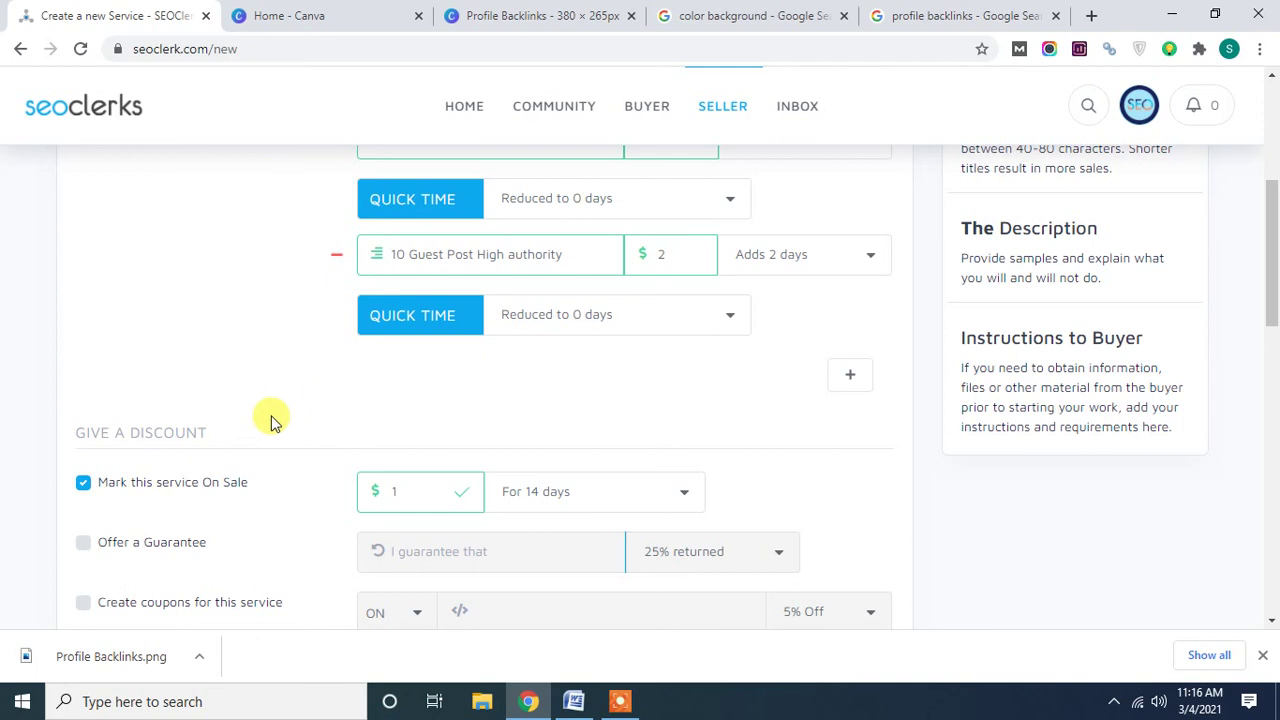
Offer a 'complete work on time' guarantee with 100% returned.
scroll(225, 435, down, 1)
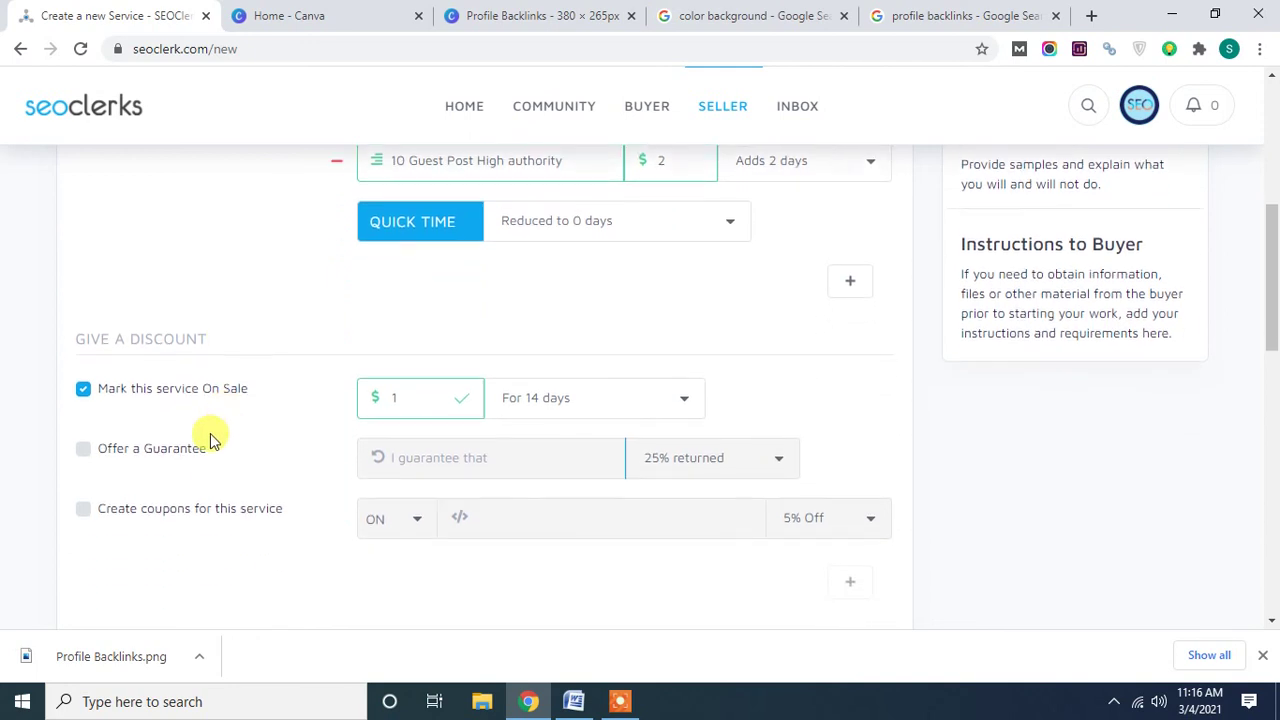
click(86, 453)
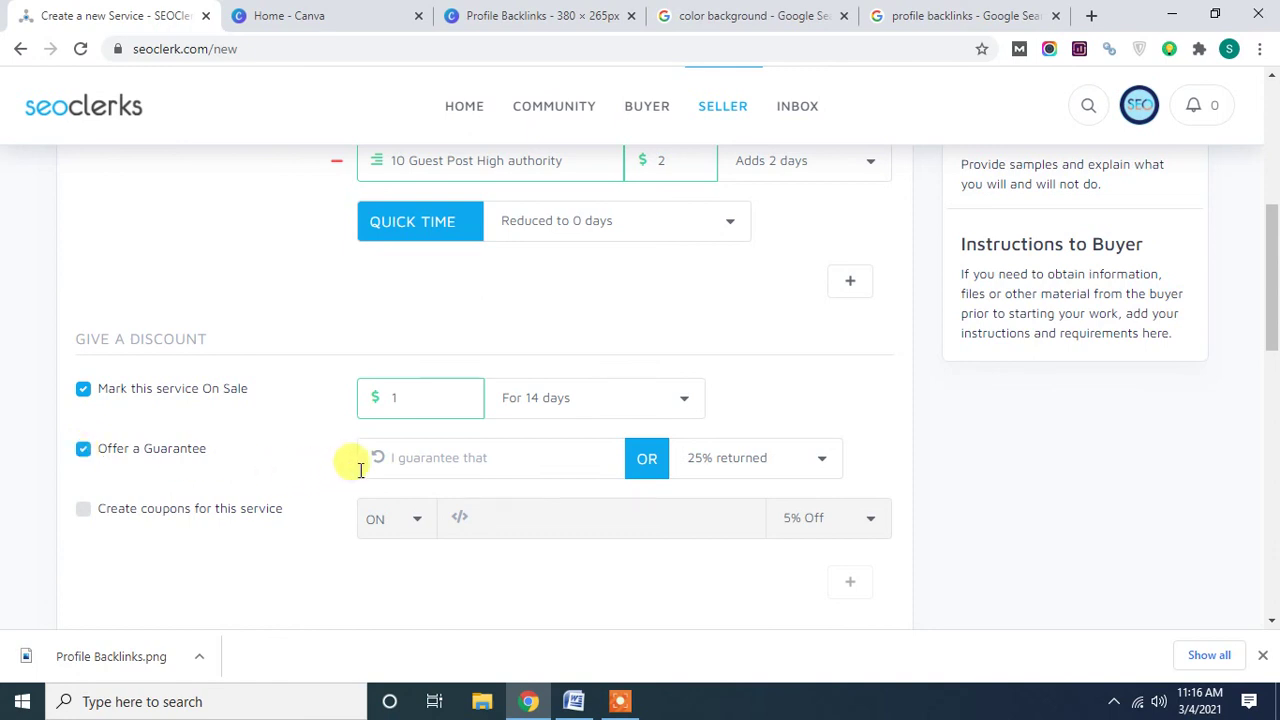
click(450, 462)
text(com)
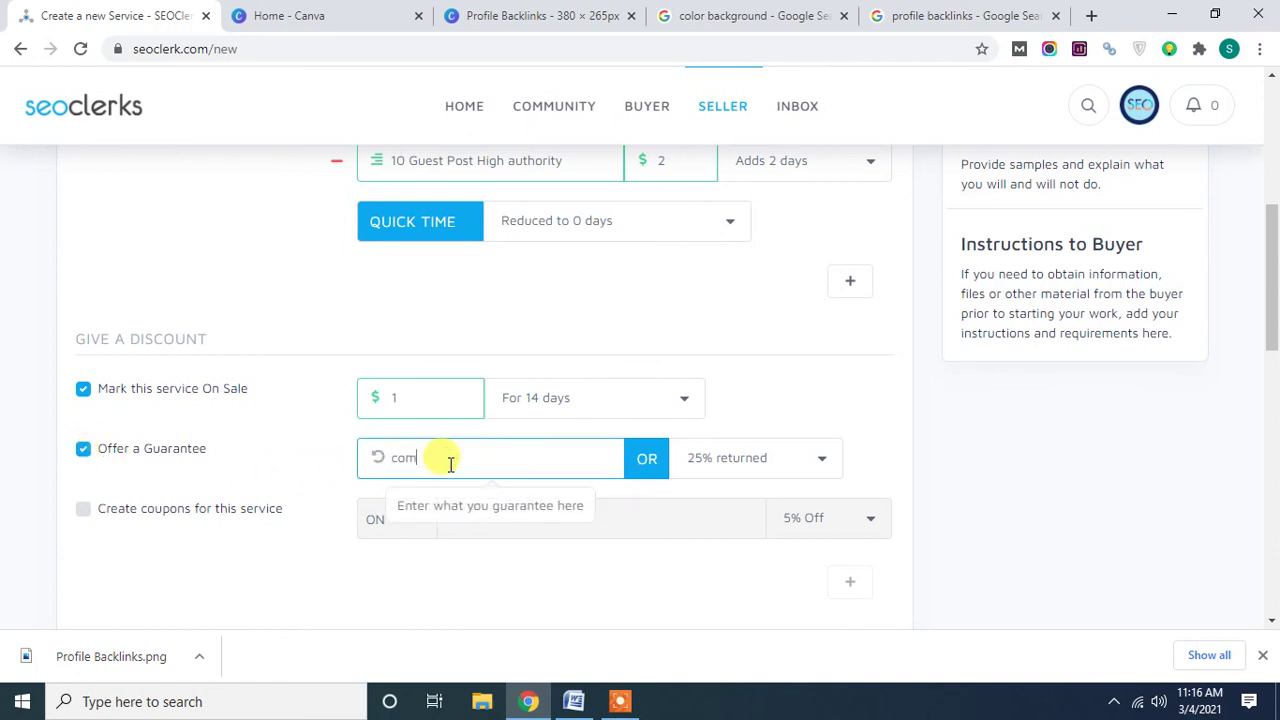
text(plet work on time)
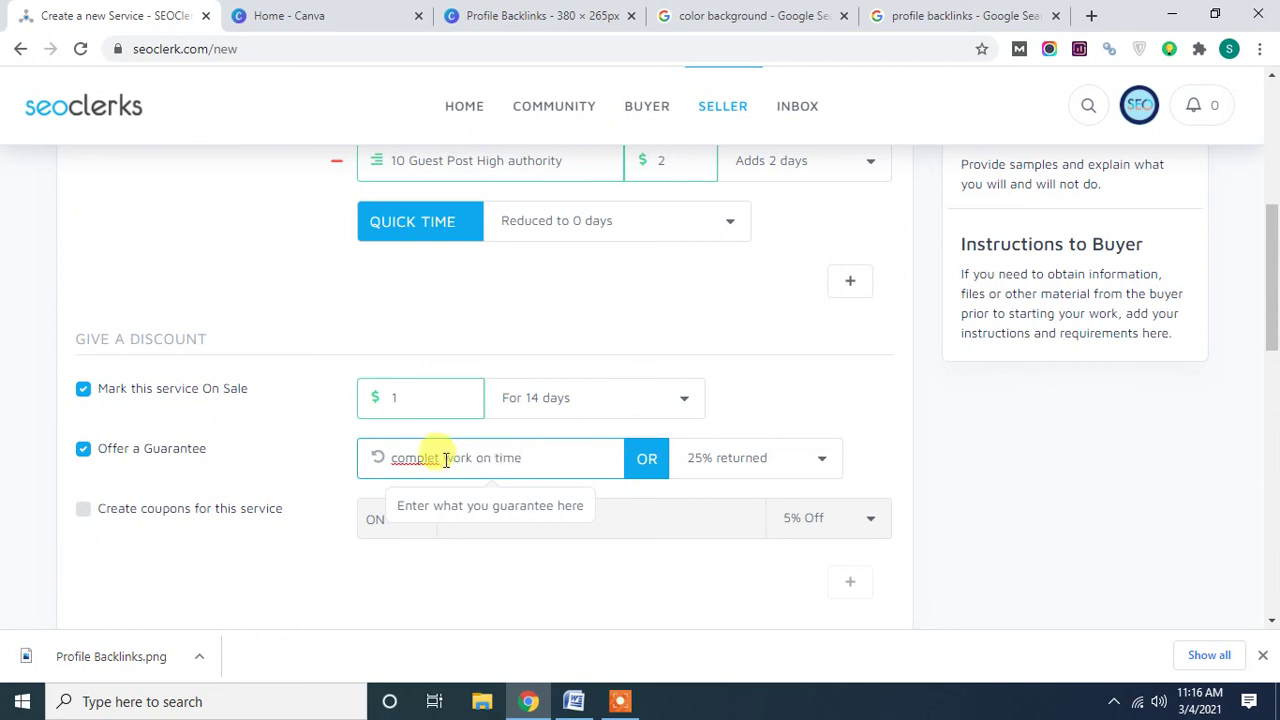
click(440, 458)
text(e)
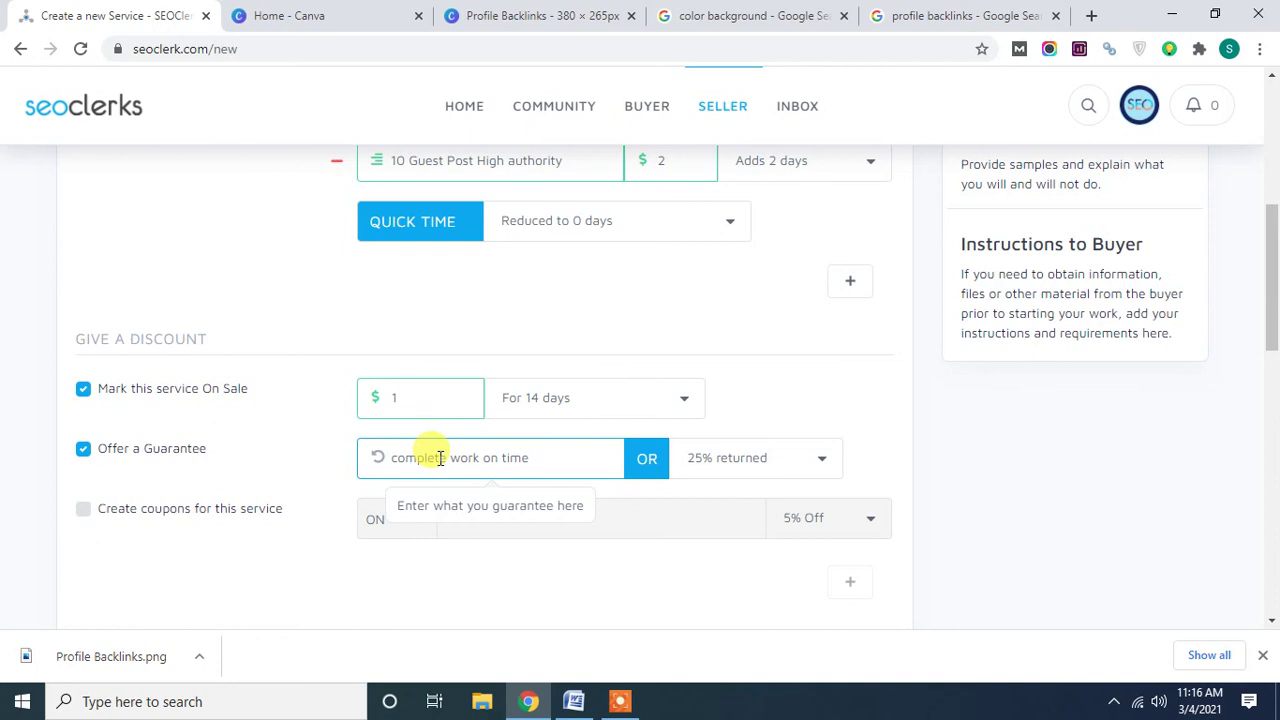
click(312, 455)
click(749, 458)
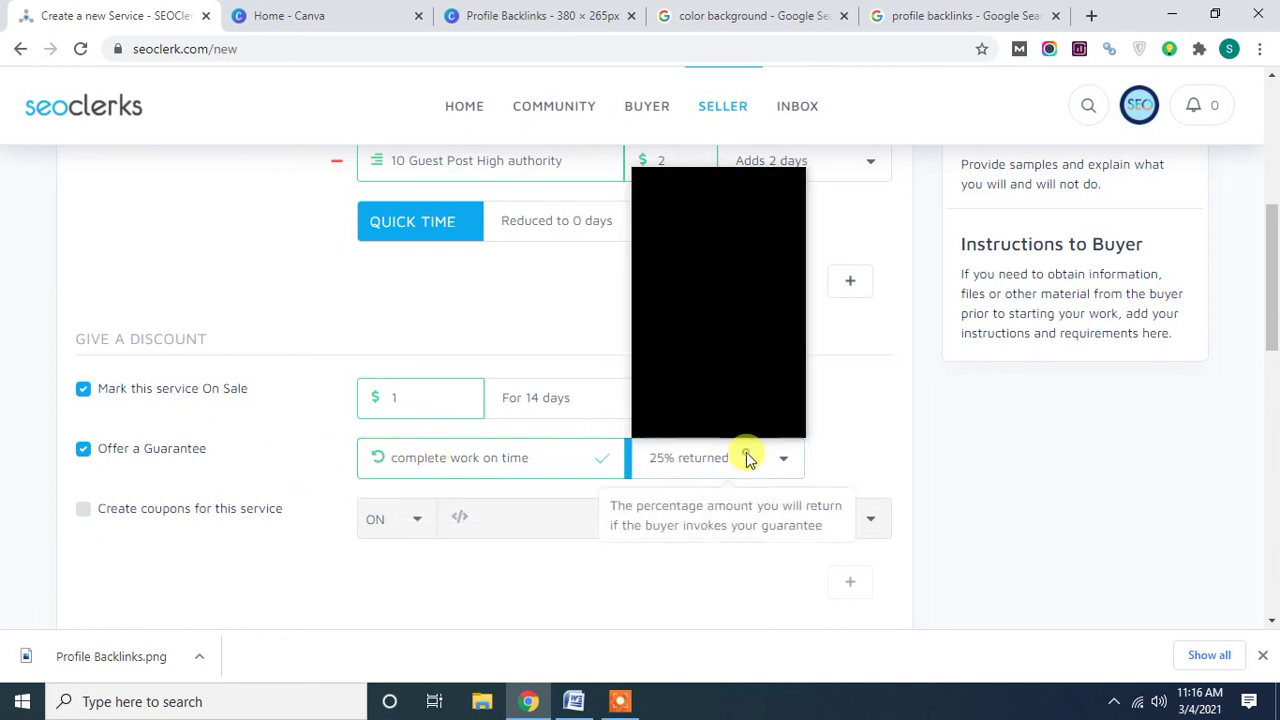
click(734, 429)
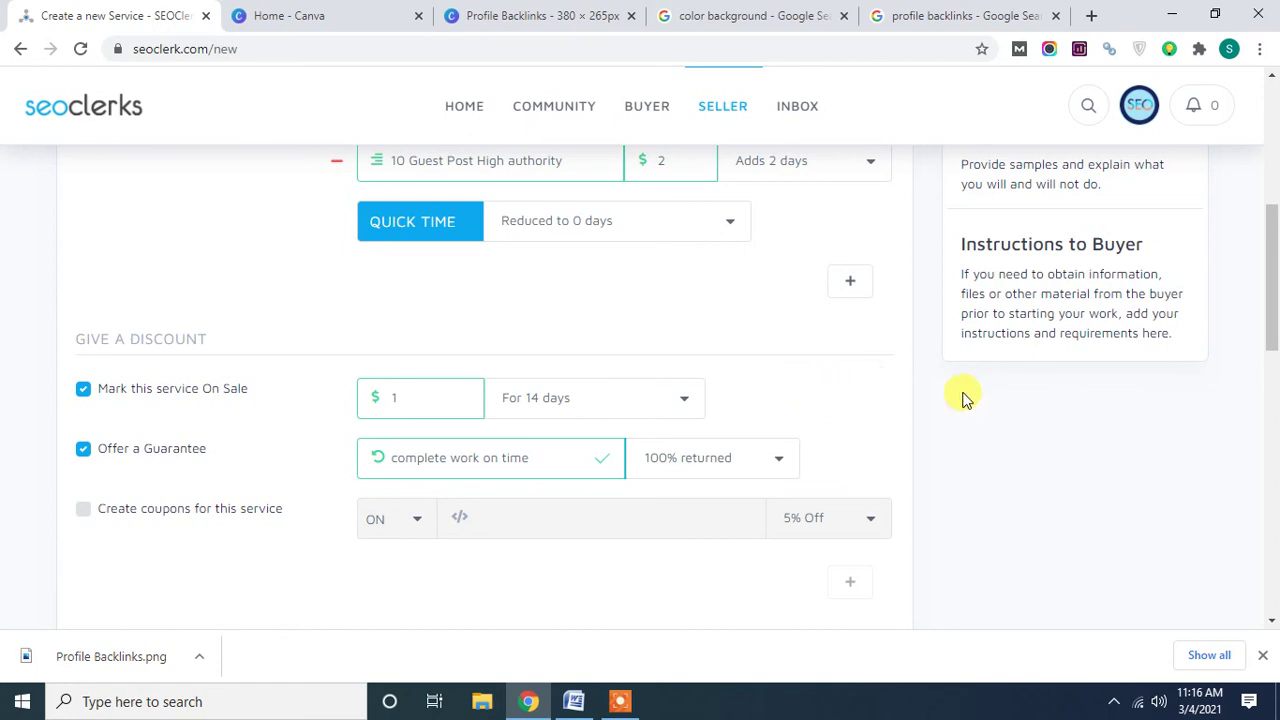
Continue the service form to the Content step.
scroll(922, 431, down, 1)
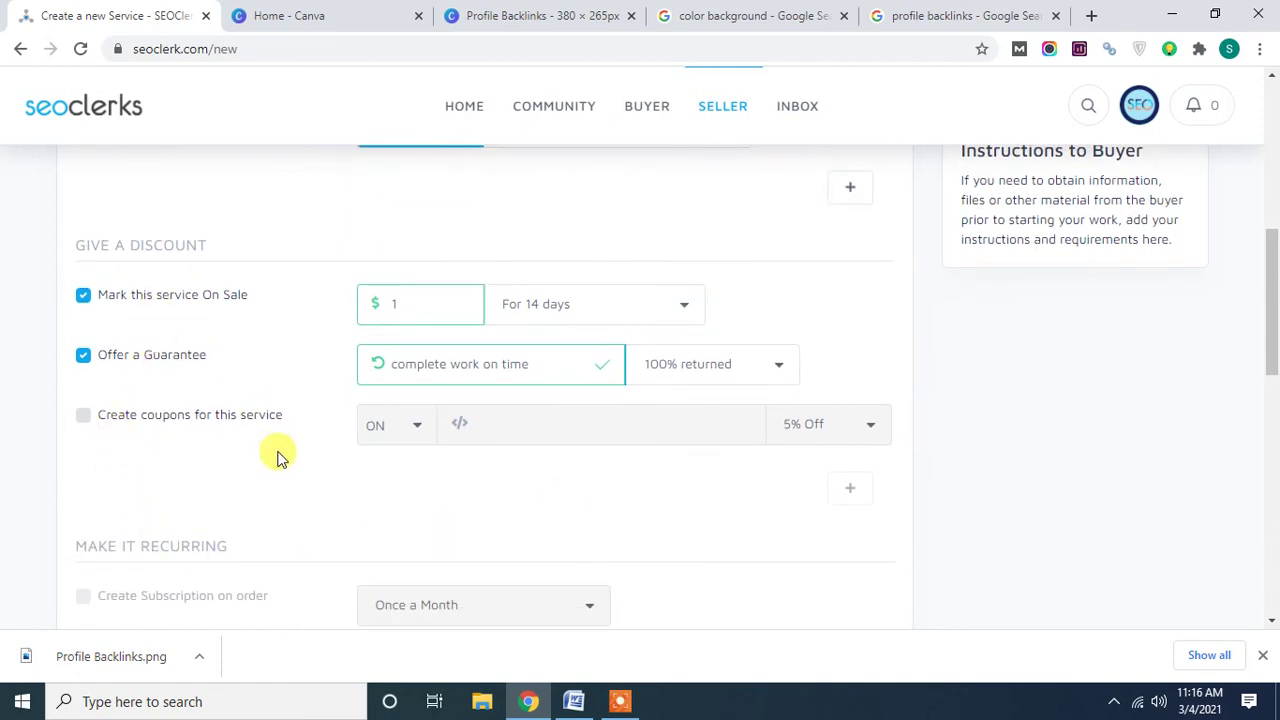
scroll(278, 446, down, 2)
scroll(215, 490, down, 1)
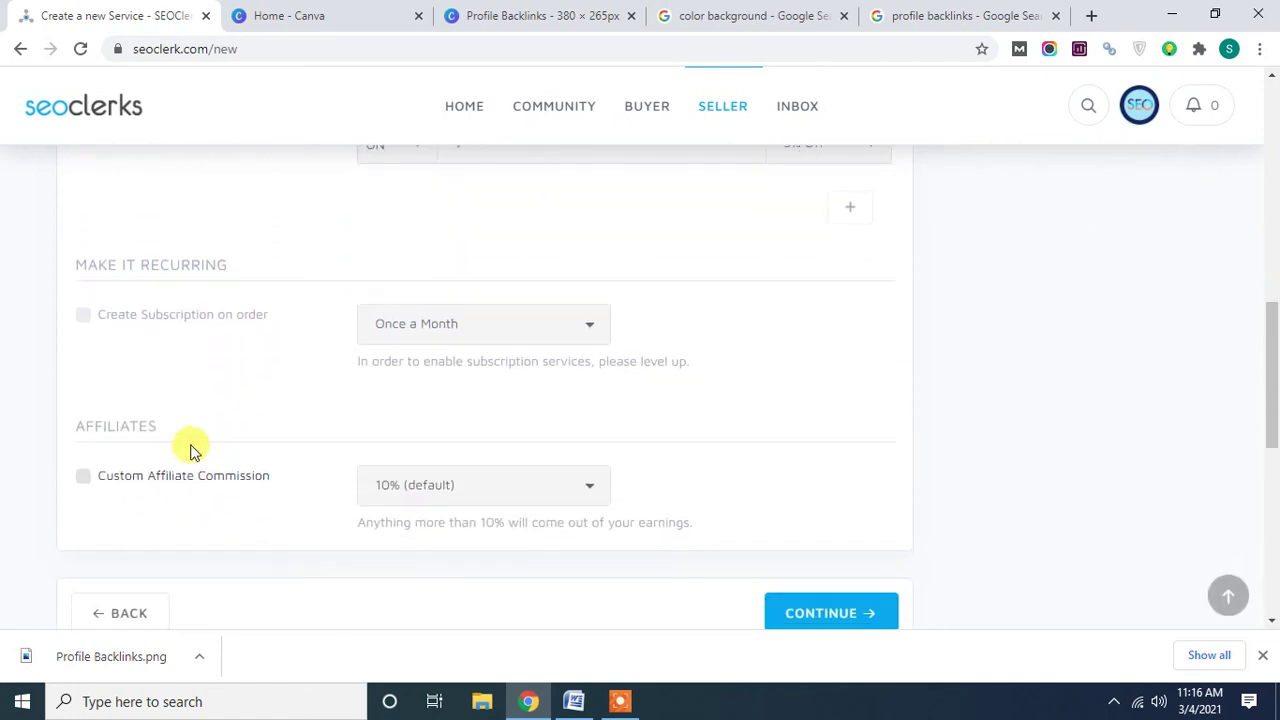
scroll(258, 385, down, 2)
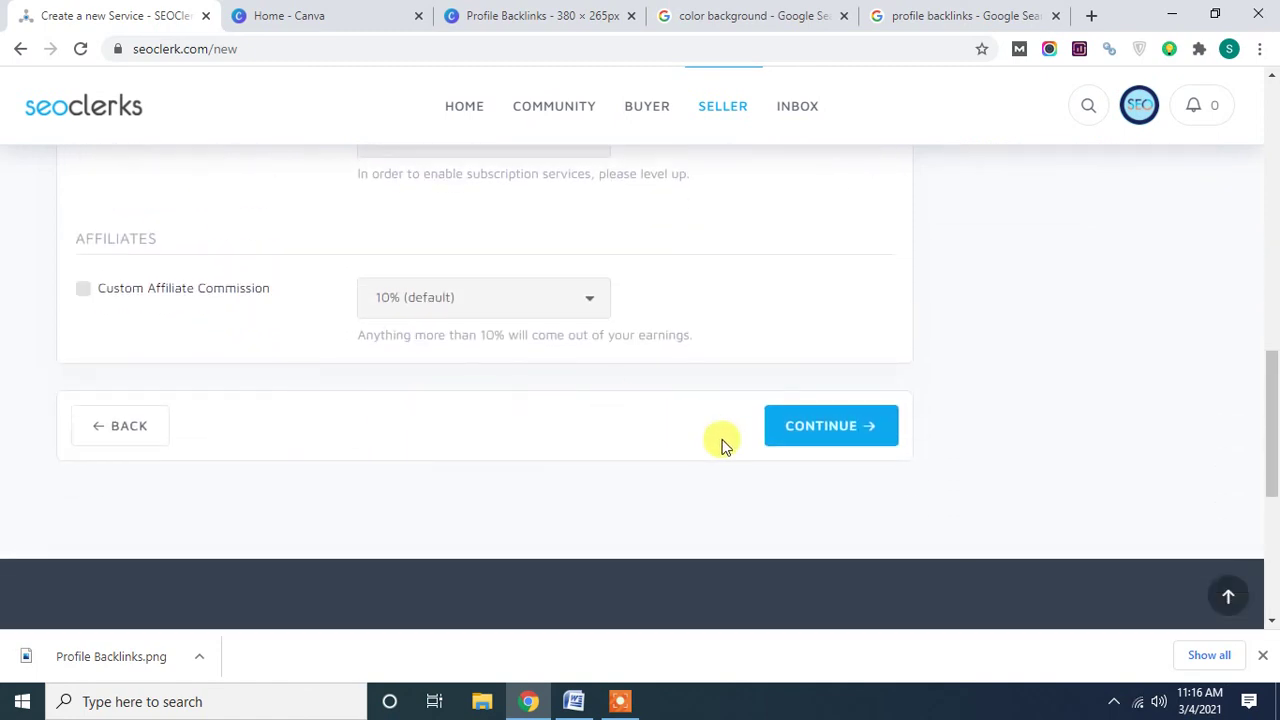
click(803, 443)
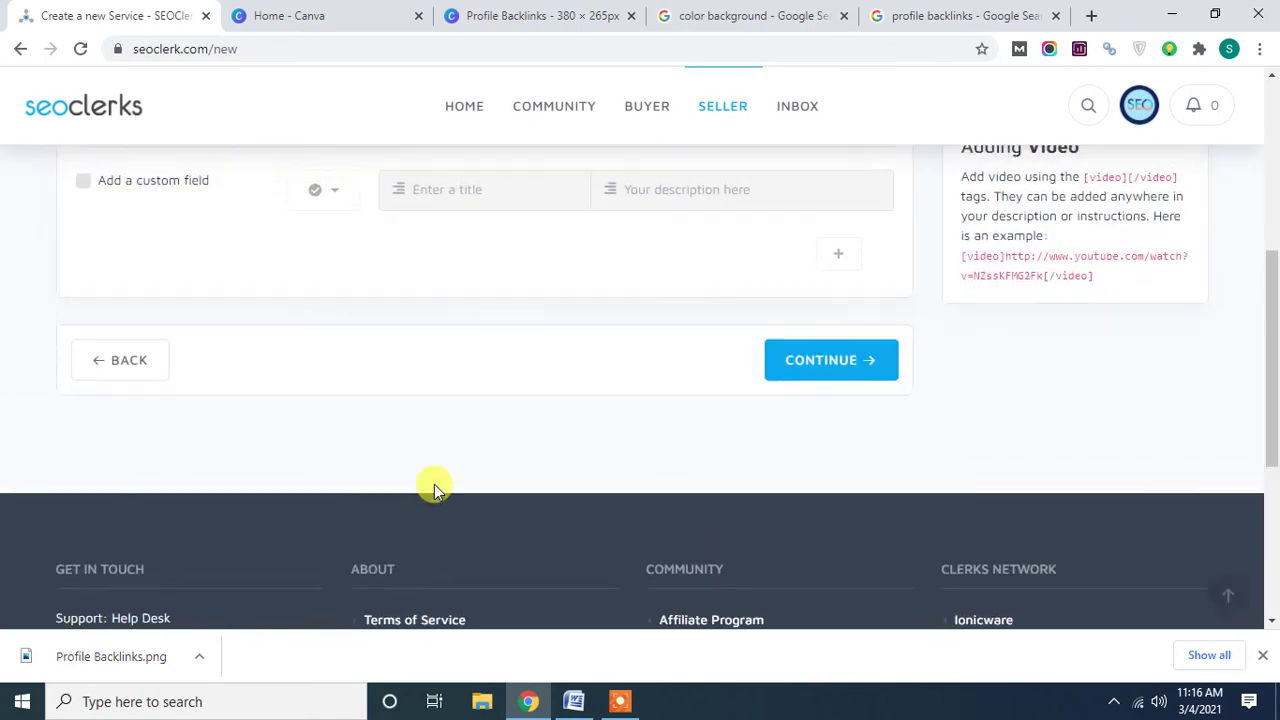
Paste the full Word document text into the description box.
click(195, 364)
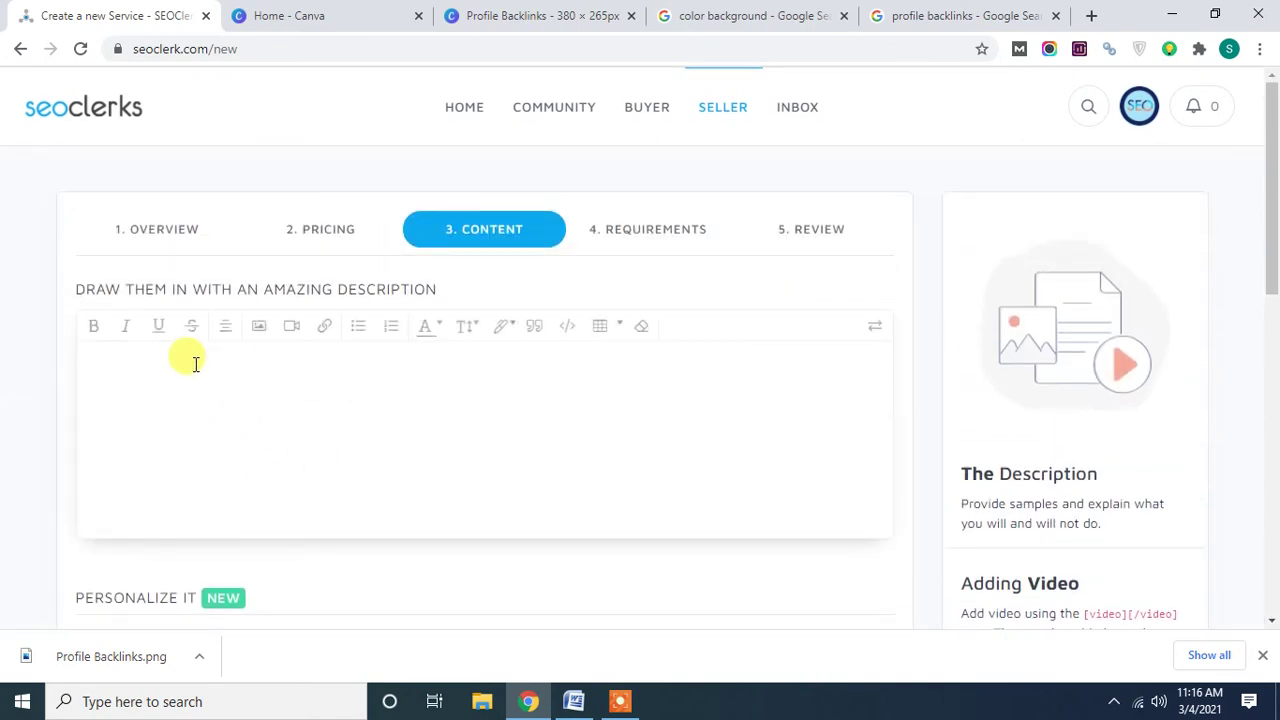
click(565, 705)
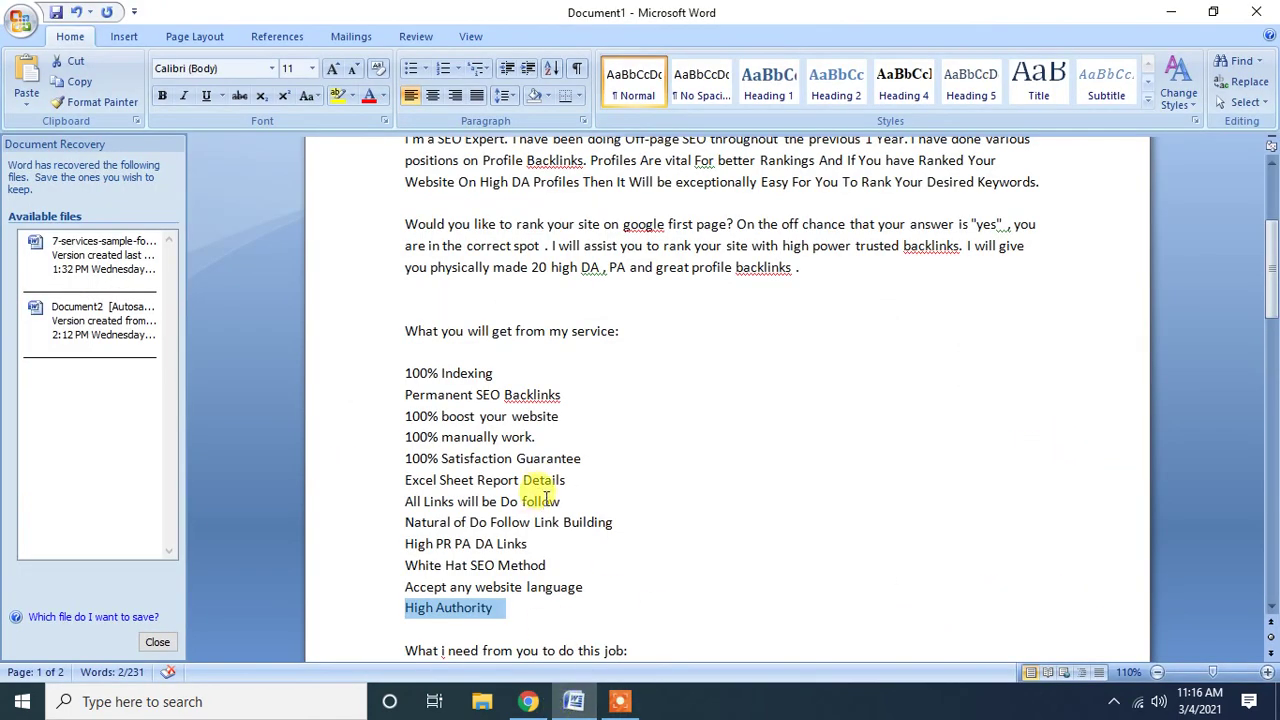
key(ctrl+a)
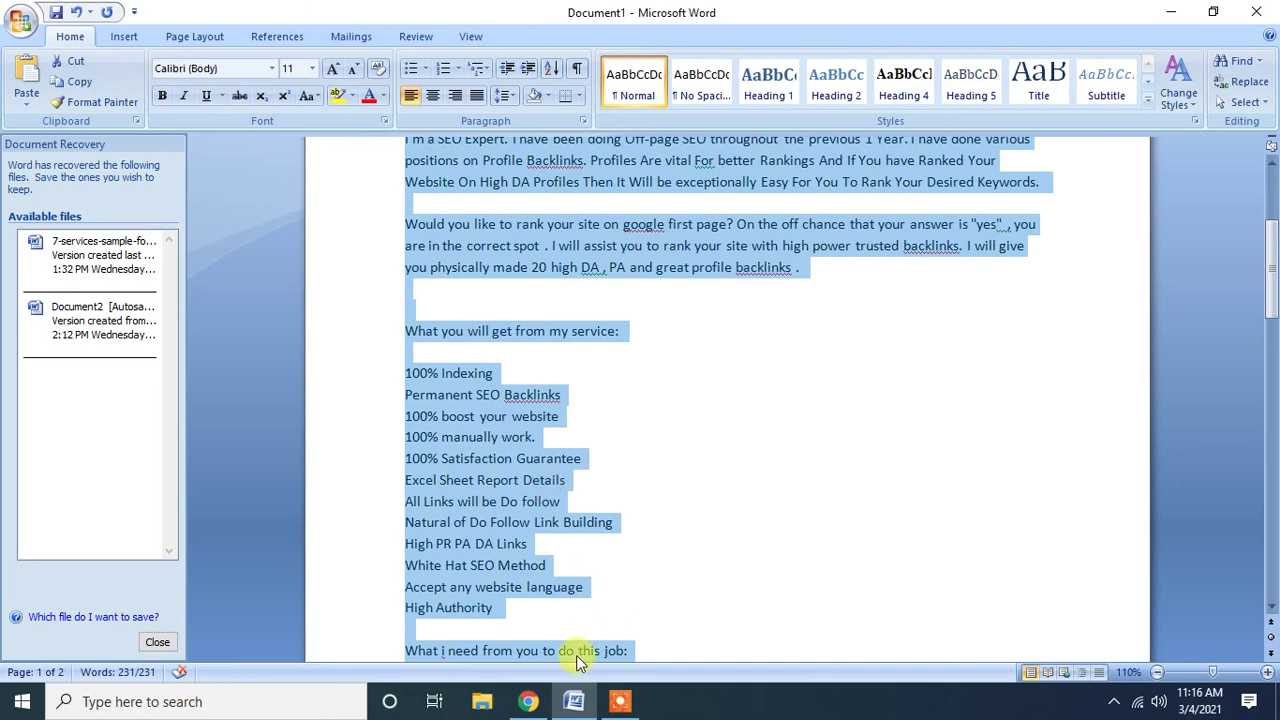
click(528, 701)
click(347, 399)
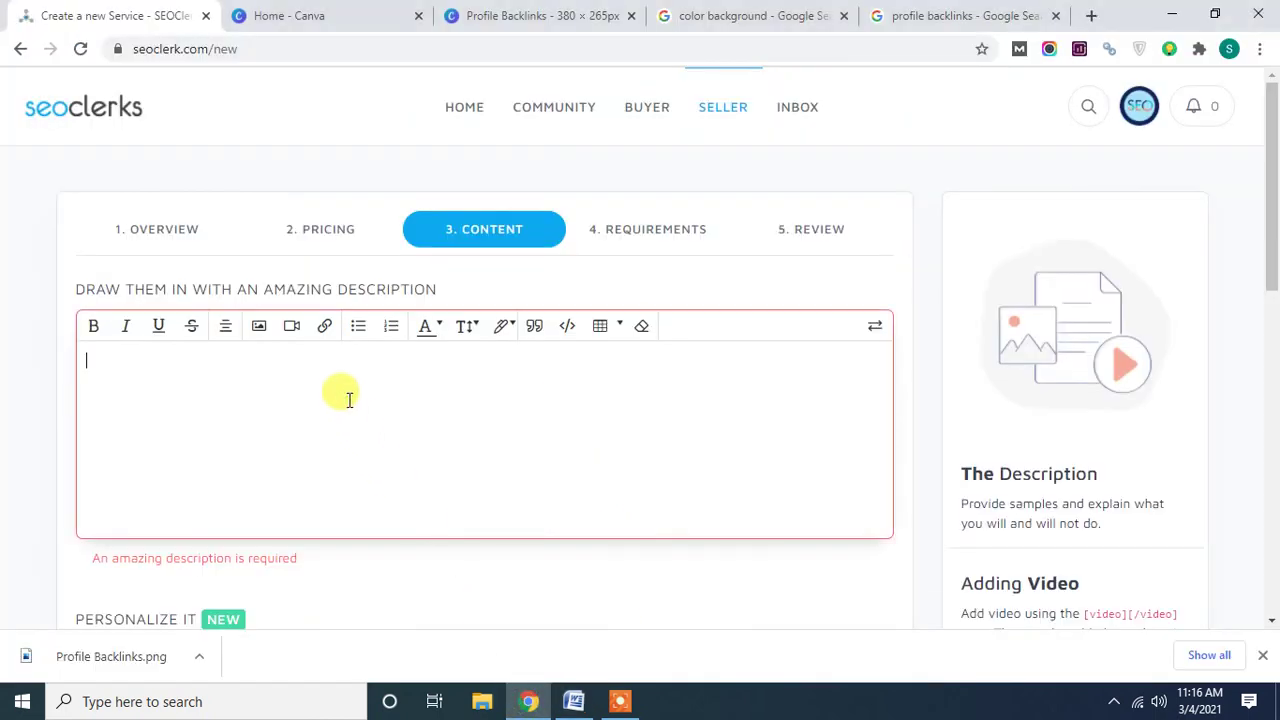
key(ctrl+v)
Delete the two title lines and the blank lines around 'Hi!'.
scroll(349, 399, down, 2)
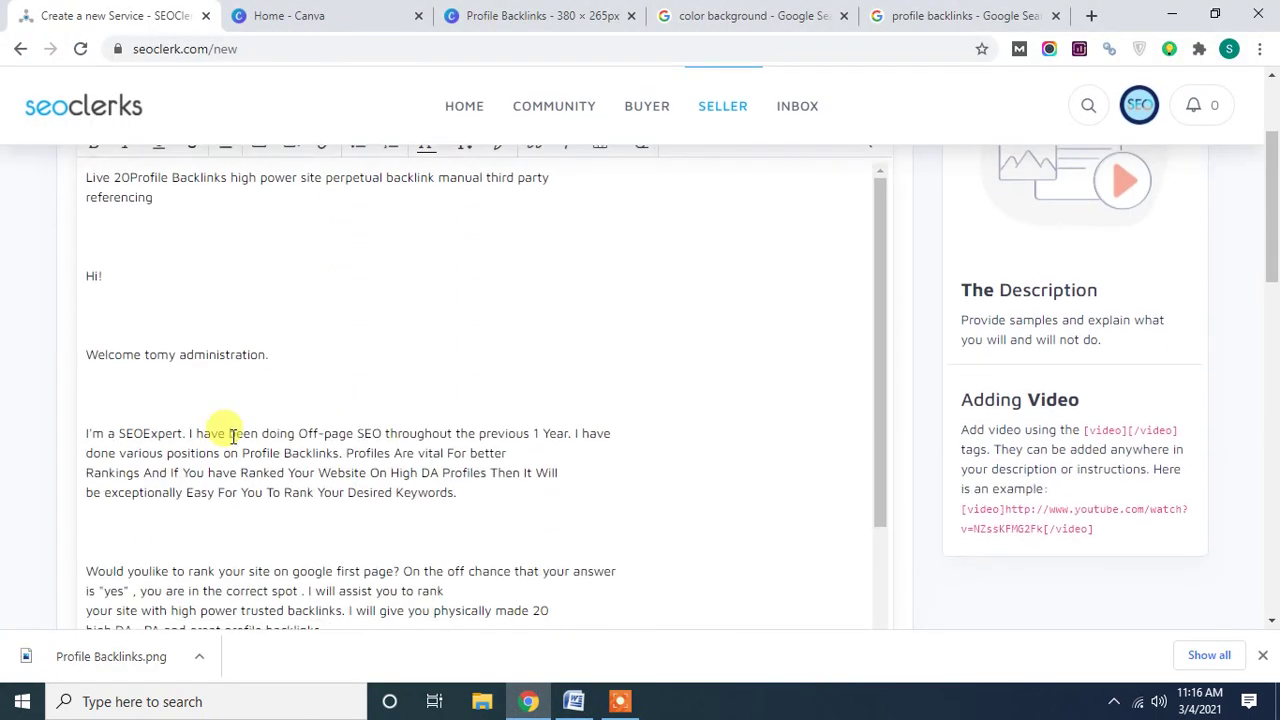
scroll(120, 430, down, 2)
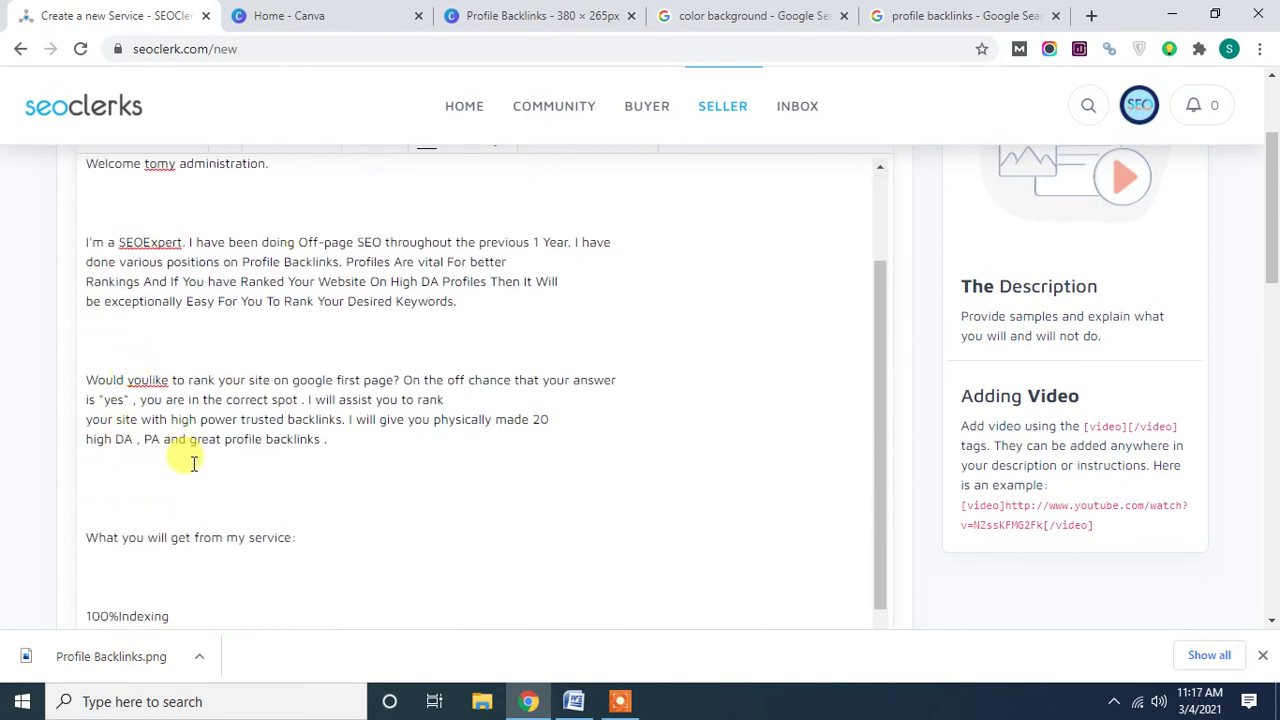
scroll(190, 460, up, 5)
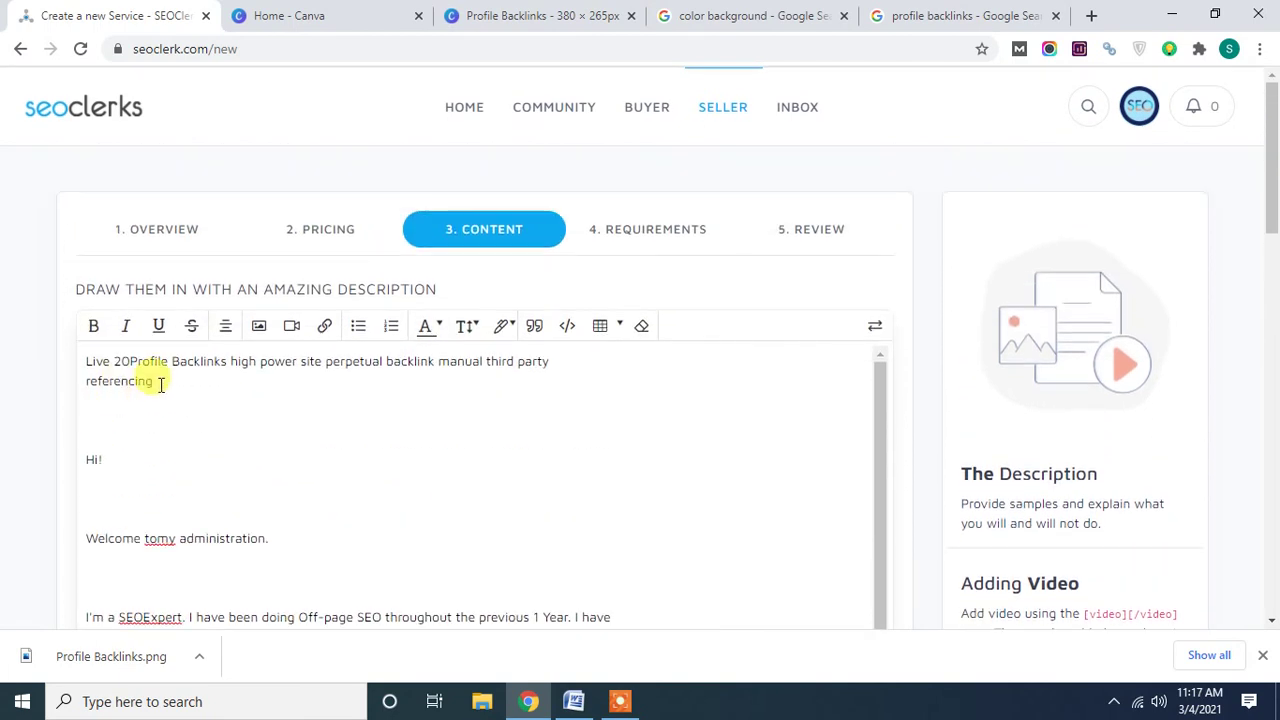
drag(161, 384, 87, 350)
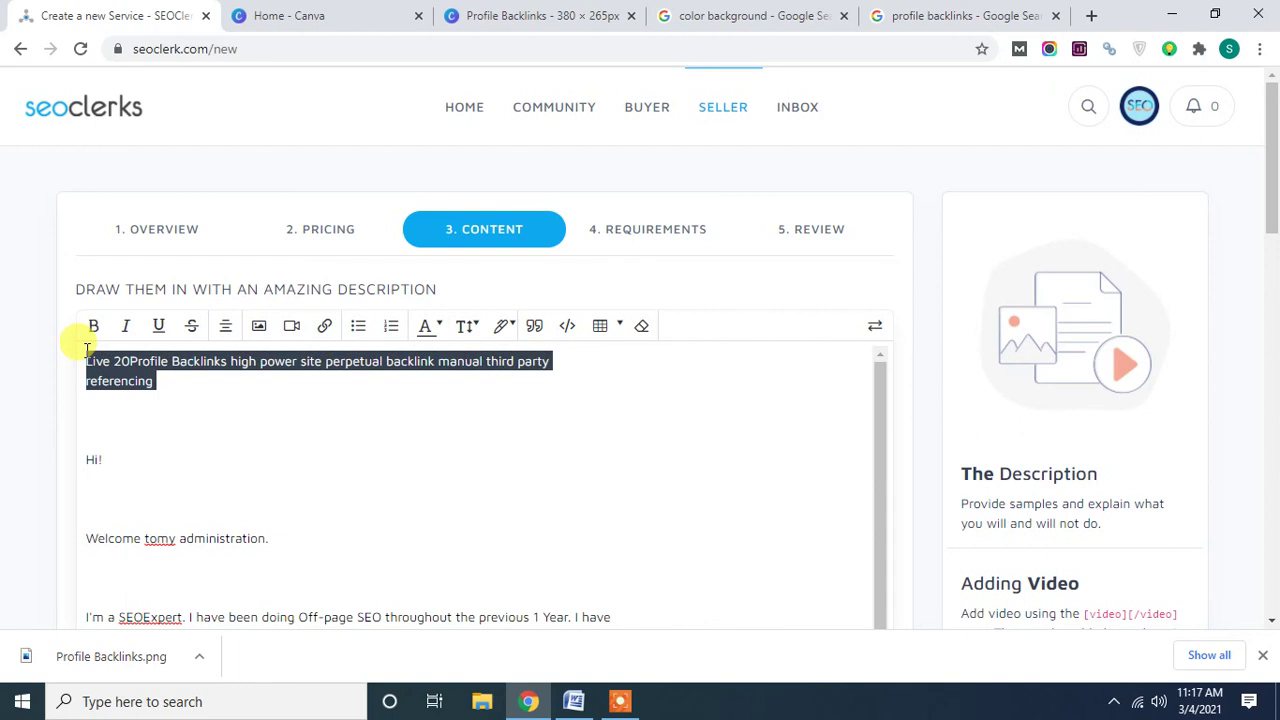
key(BackSpace)
key(Delete)
key(Delete)
key(Delete)
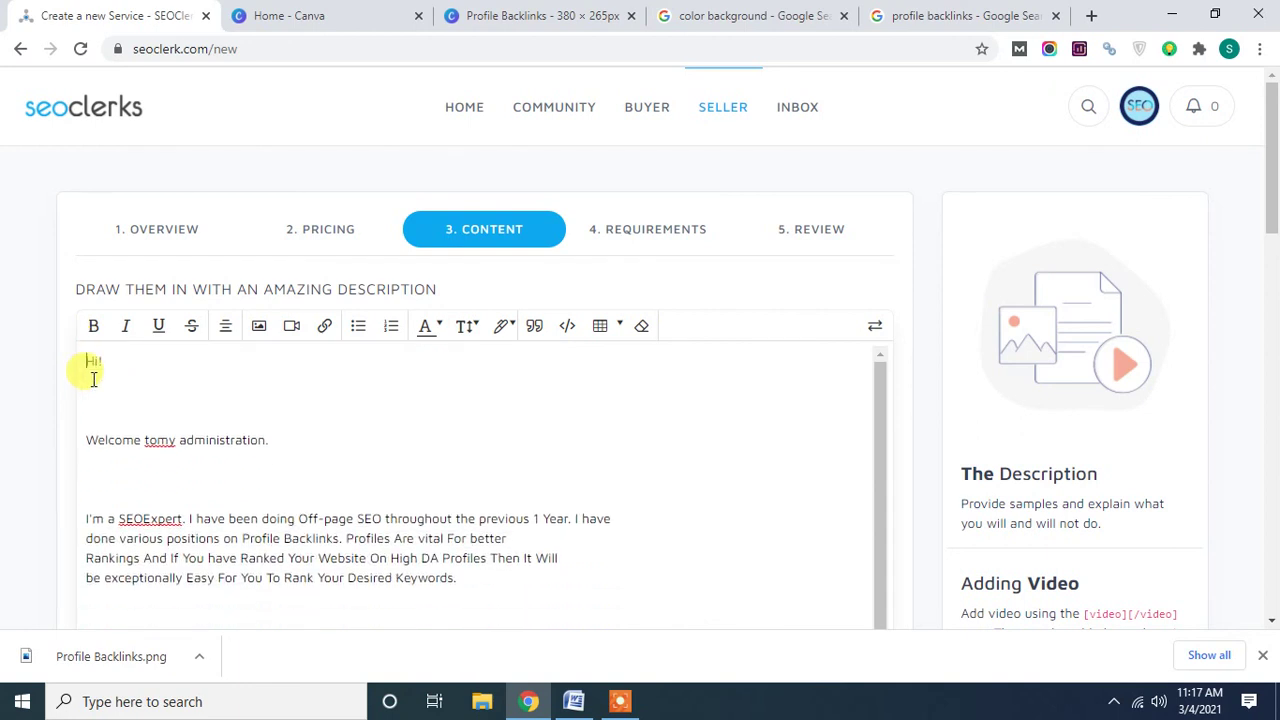
key(Delete)
key(Delete)
key(Delete)
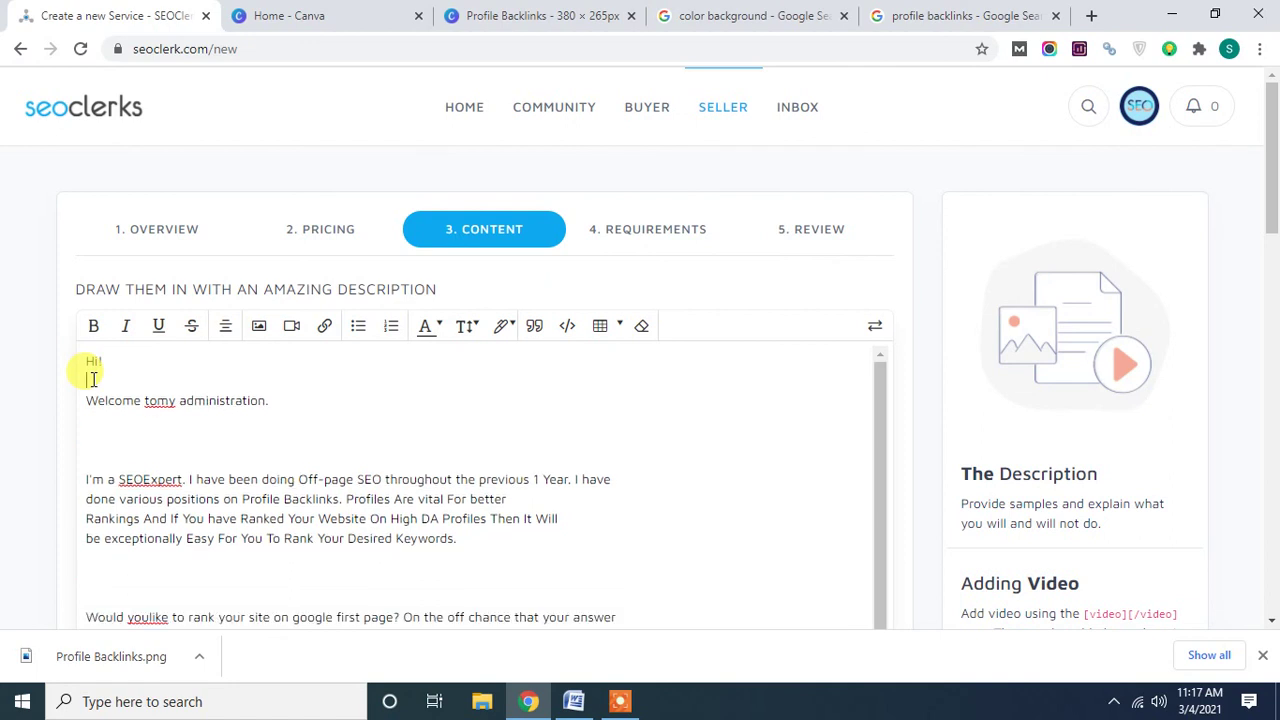
Join the broken lines of the 'I'm a SEOExpert' paragraph and remove the blank line after it.
click(91, 410)
key(Delete)
key(Delete)
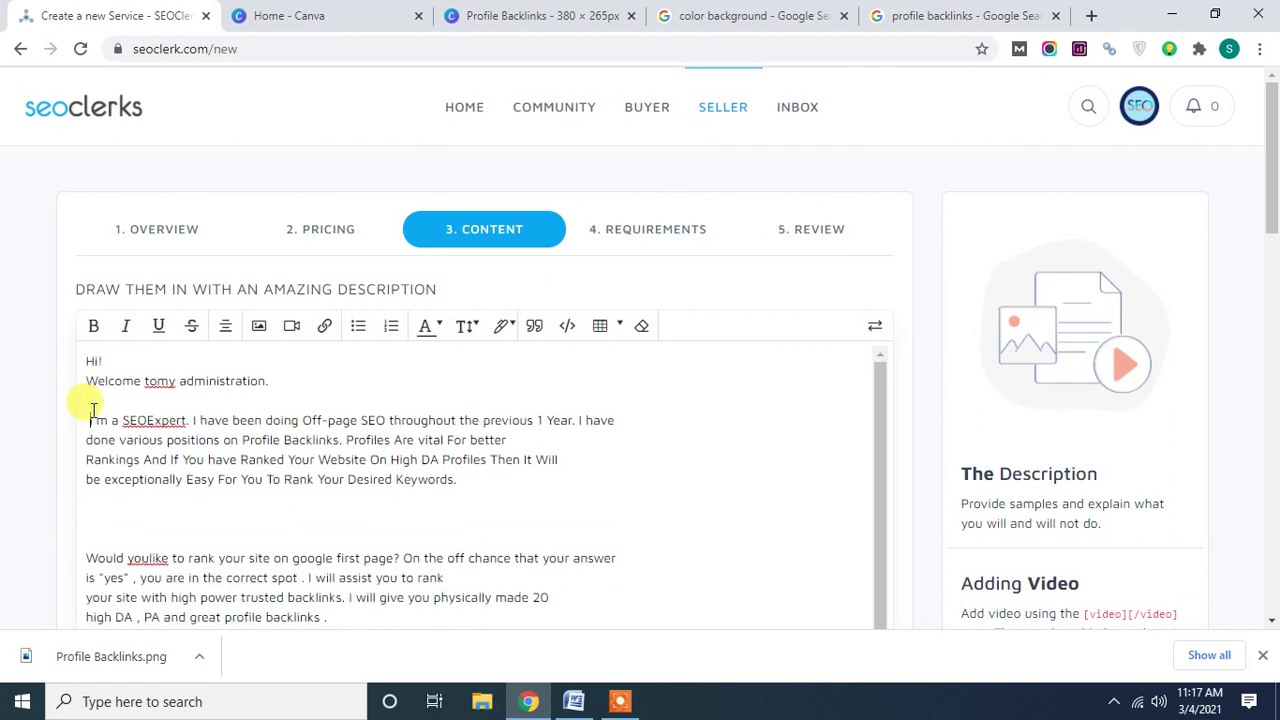
click(648, 415)
key(Delete)
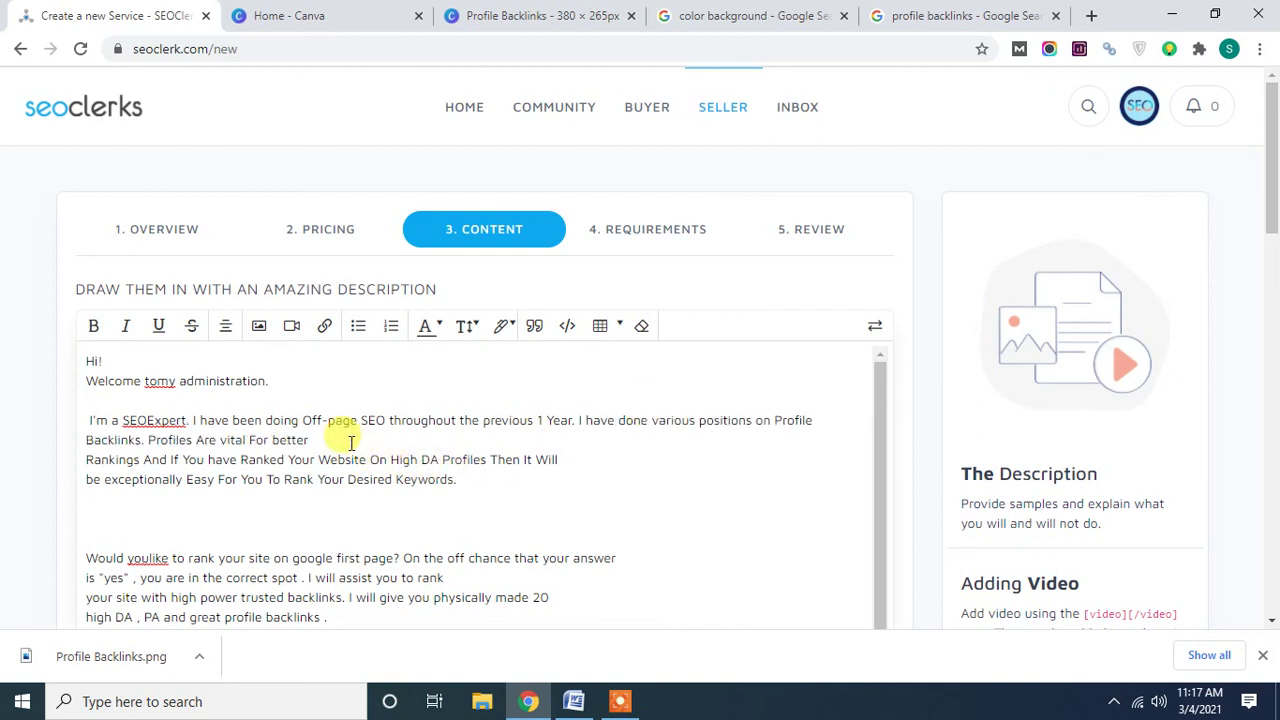
key(Delete)
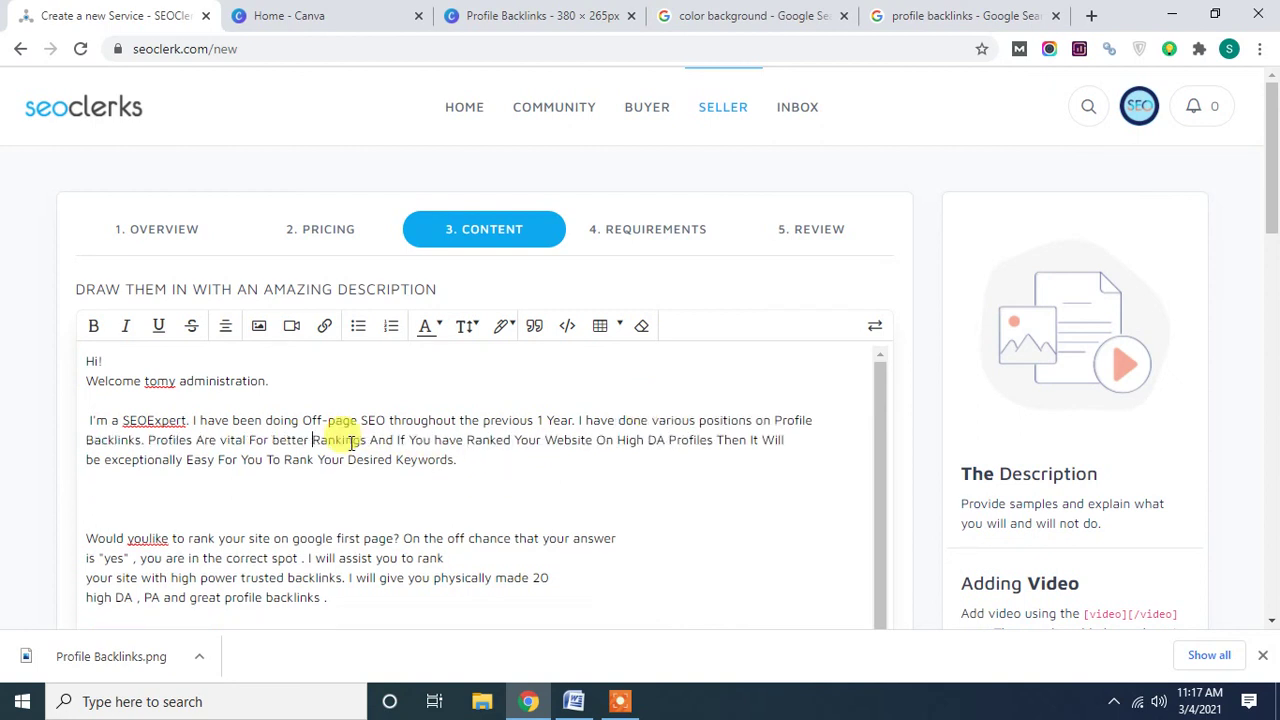
click(95, 492)
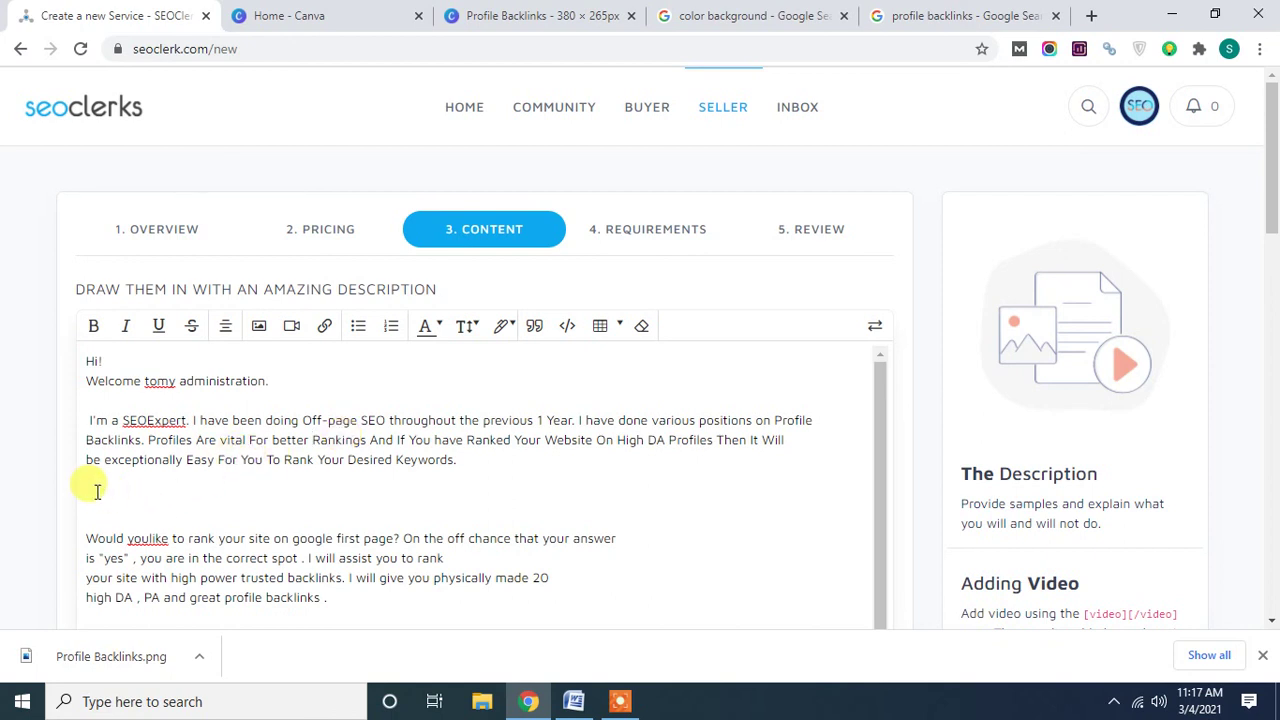
key(Delete)
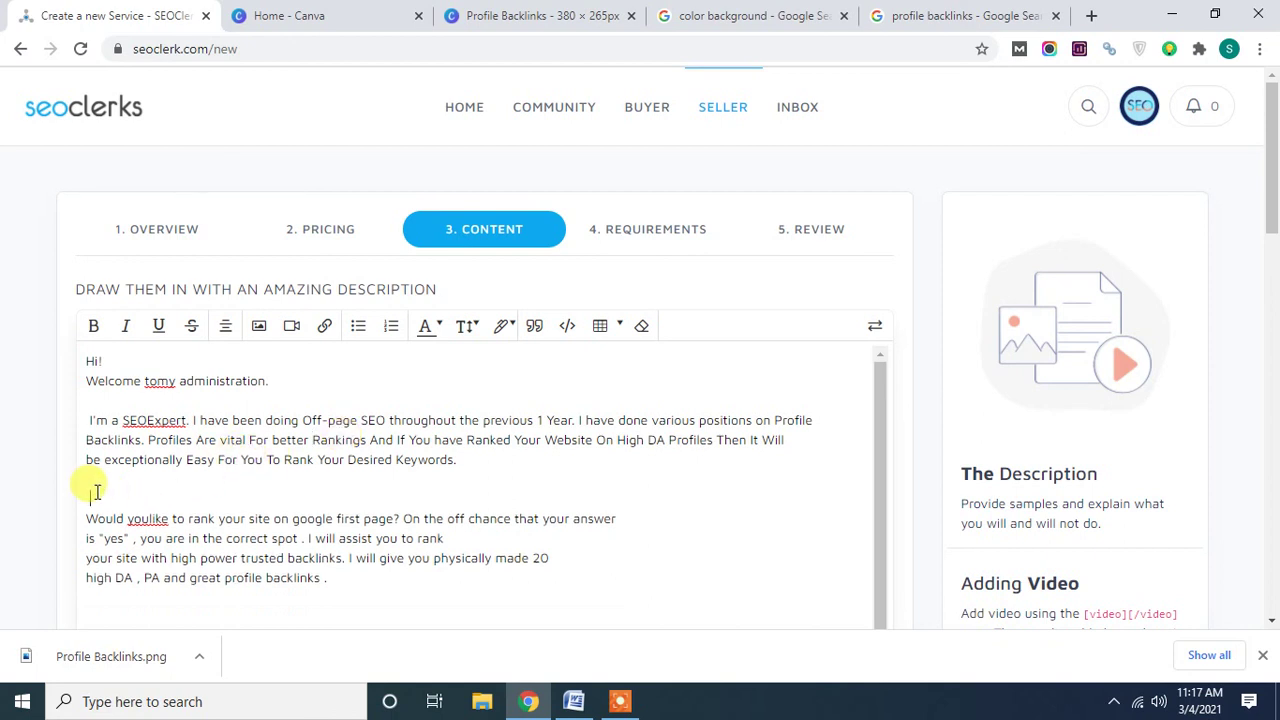
scroll(130, 510, down, 10)
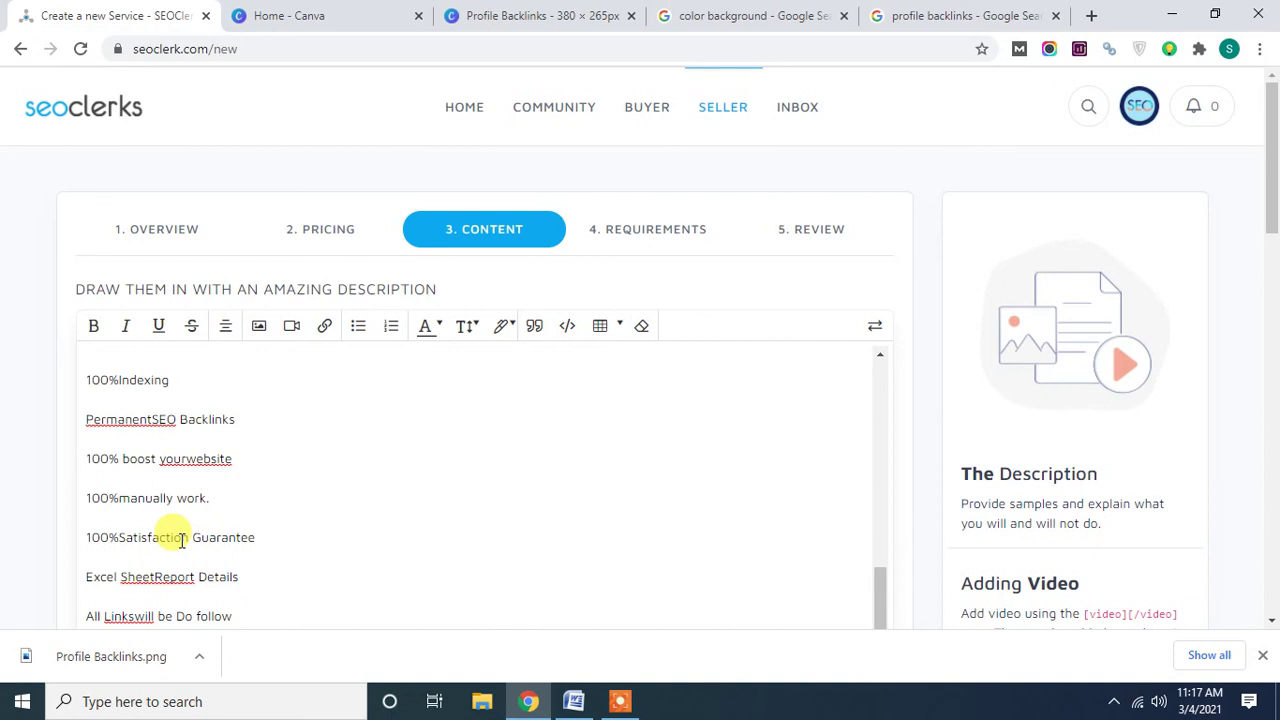
Make the 'What you will get from my service:' heading bold, underlined, dark red and very big.
scroll(190, 490, up, 1)
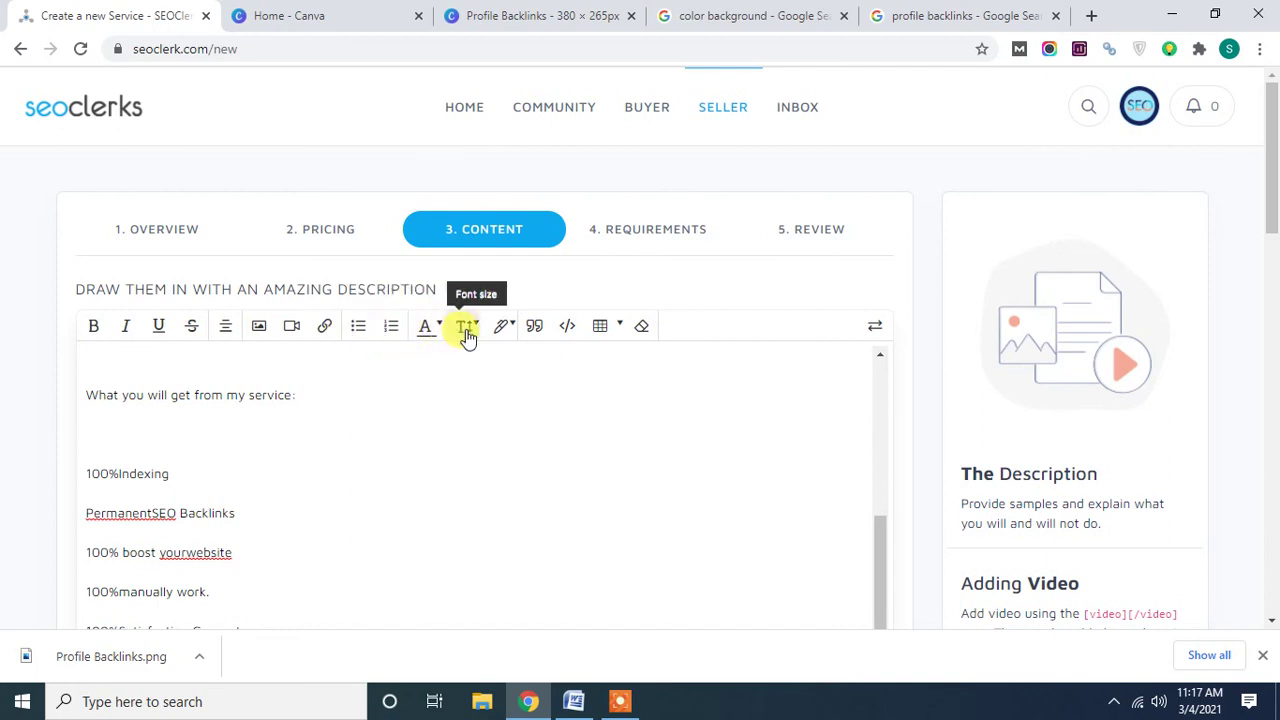
scroll(214, 480, up, 3)
scroll(205, 455, down, 1)
scroll(205, 455, down, 1)
drag(297, 481, 88, 490)
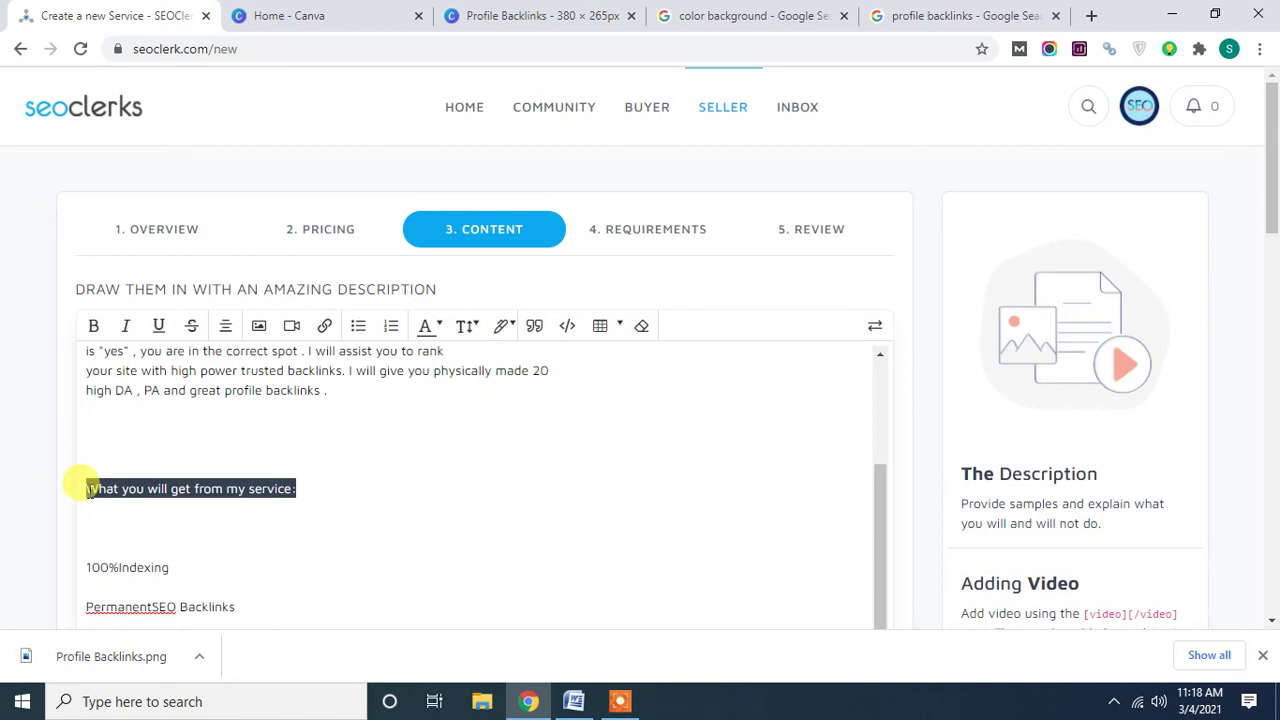
click(93, 325)
click(158, 327)
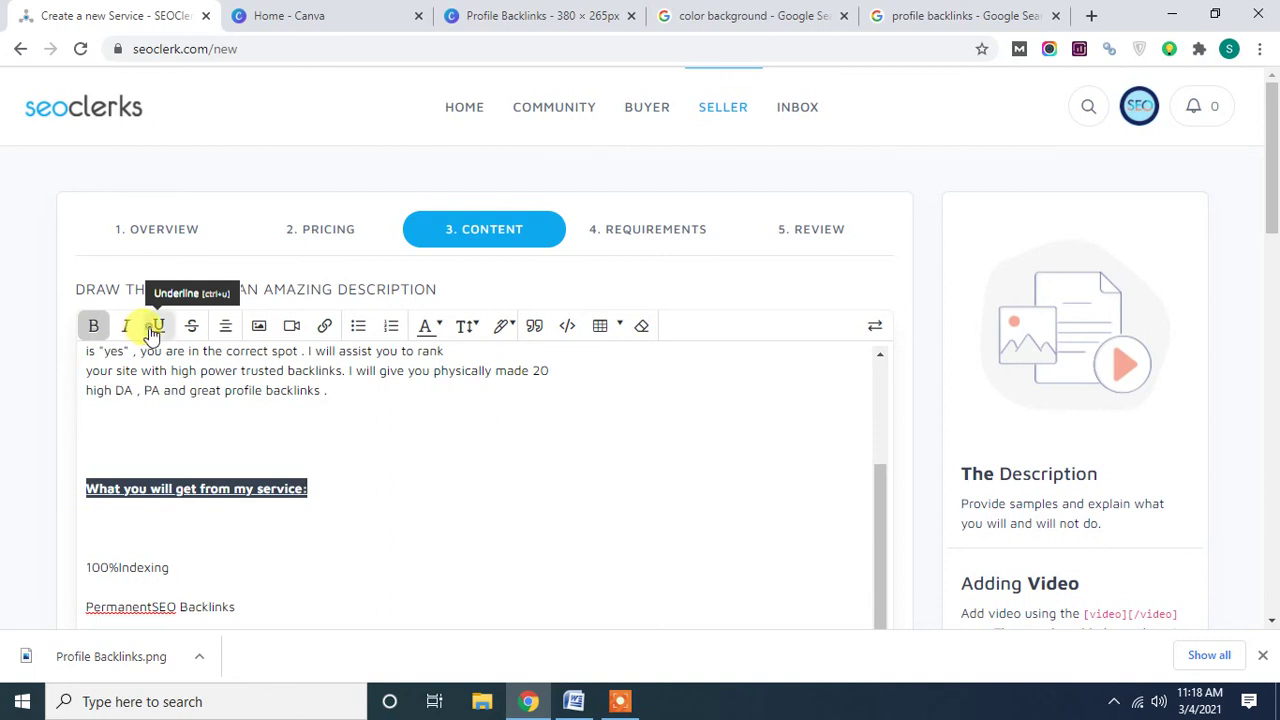
click(426, 325)
click(443, 442)
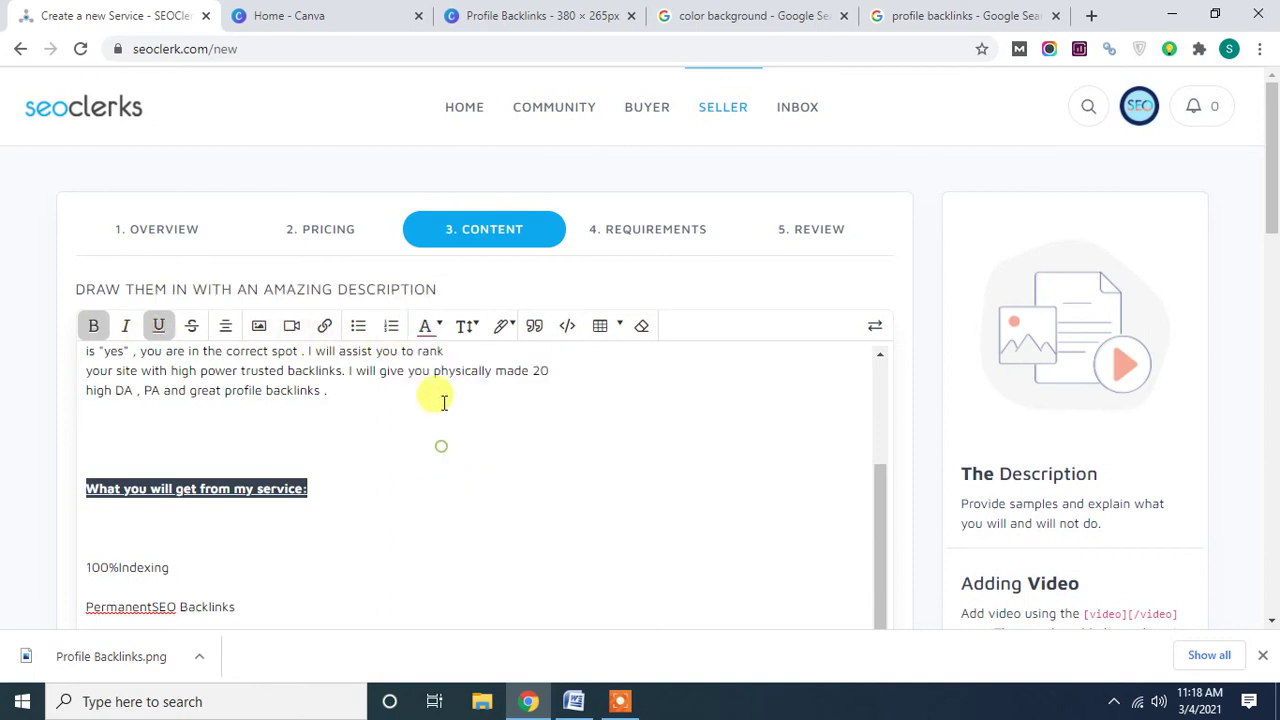
click(466, 326)
click(538, 497)
click(254, 537)
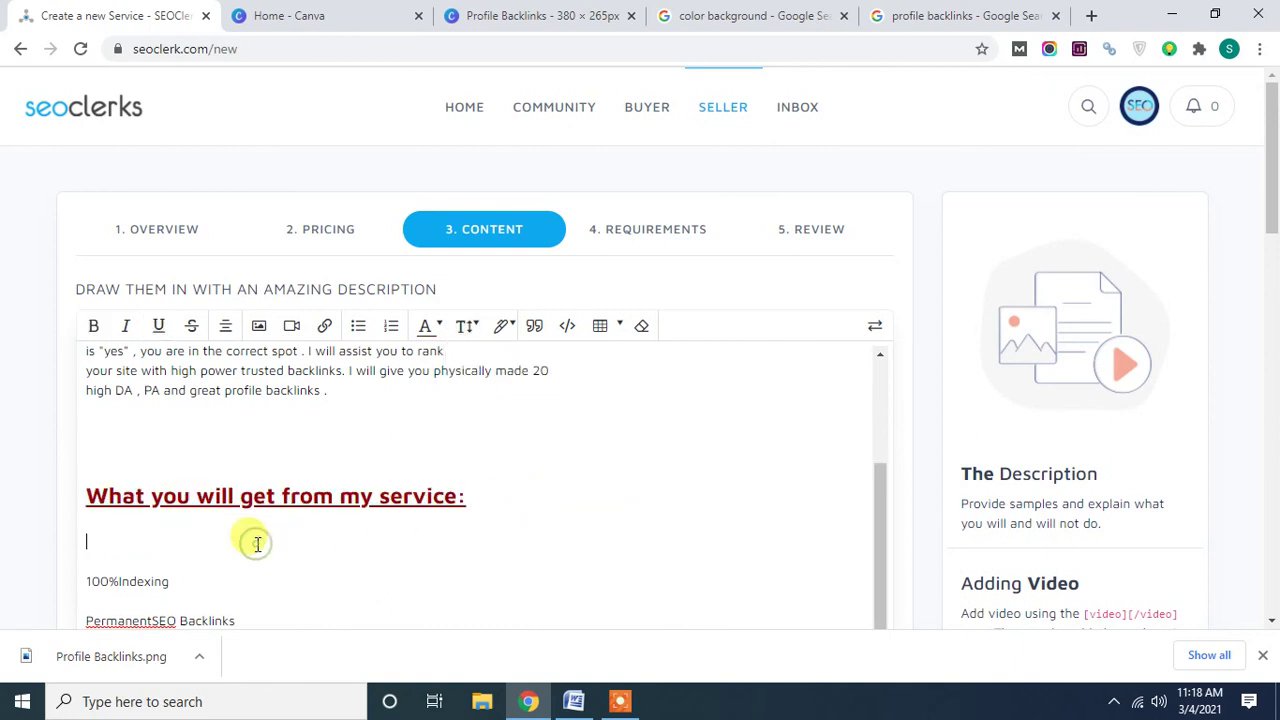
Start selecting the feature list items from '100%Indexing', then clear the partial selection.
scroll(257, 543, down, 5)
scroll(245, 525, up, 2)
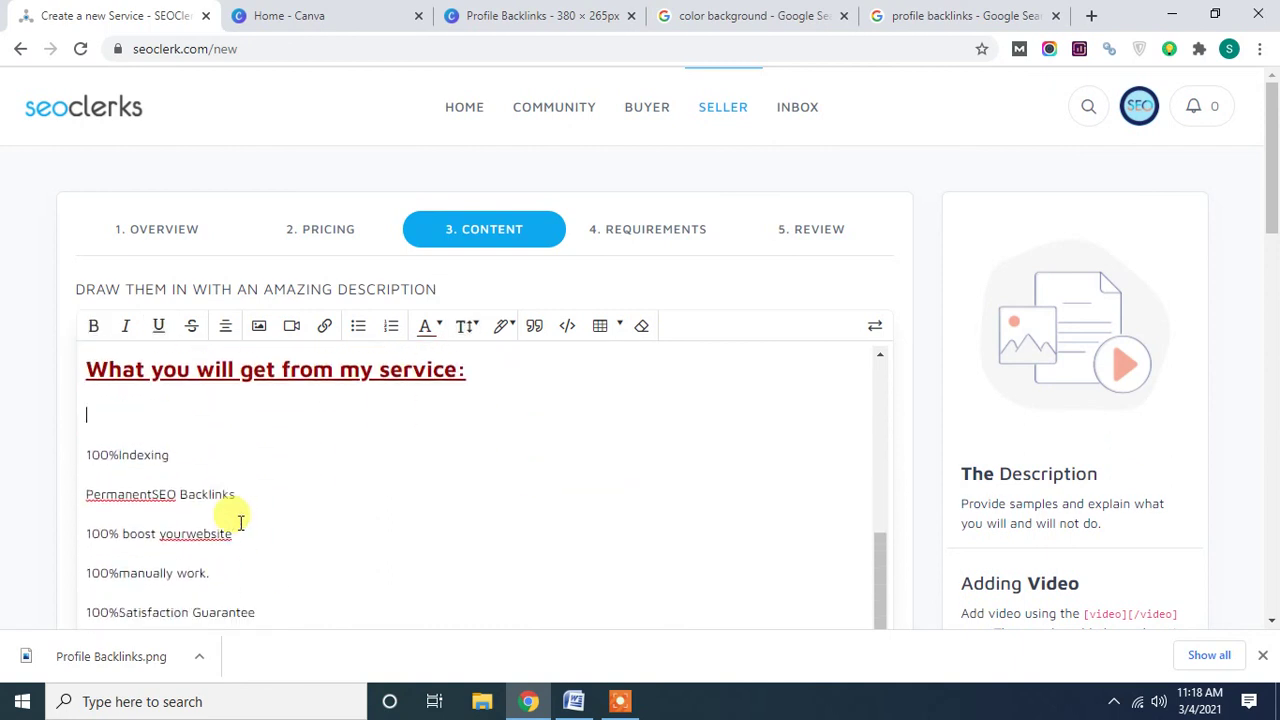
scroll(240, 520, down, 1)
drag(90, 394, 190, 424)
click(116, 431)
scroll(266, 457, up, 7)
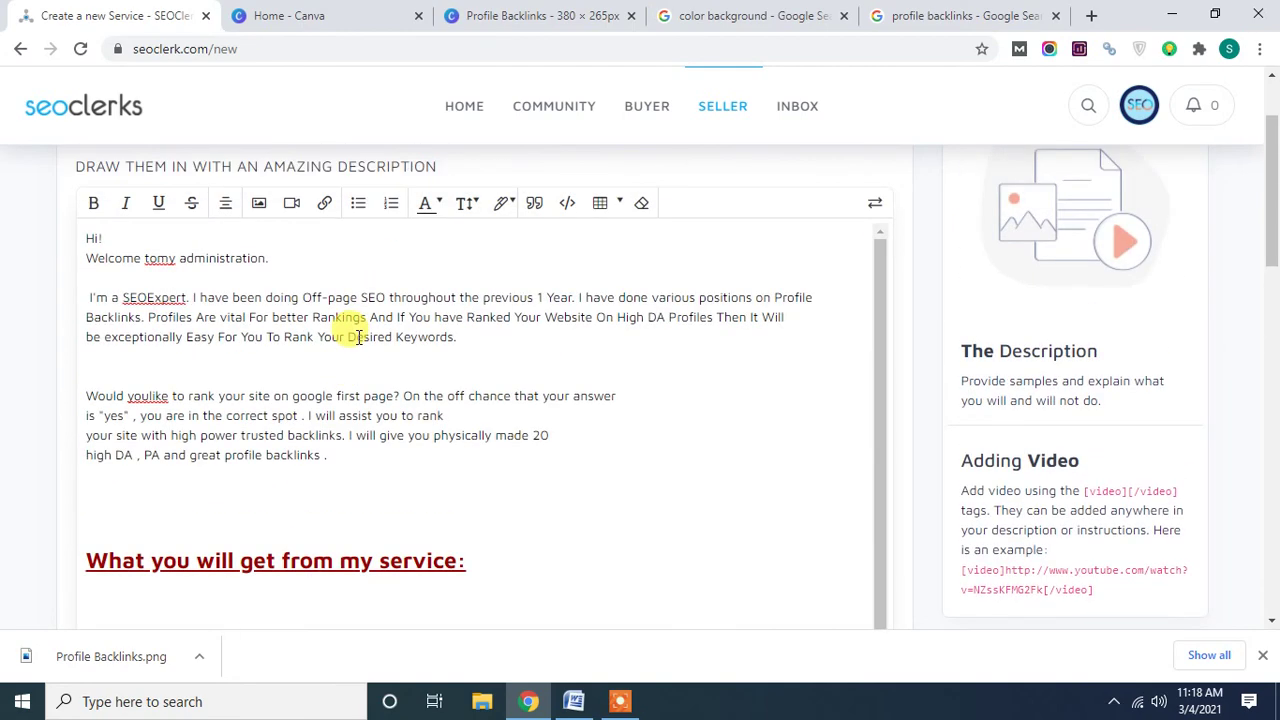
Turn the selected feature lines into a bold bulleted list at normal size.
click(358, 205)
click(93, 203)
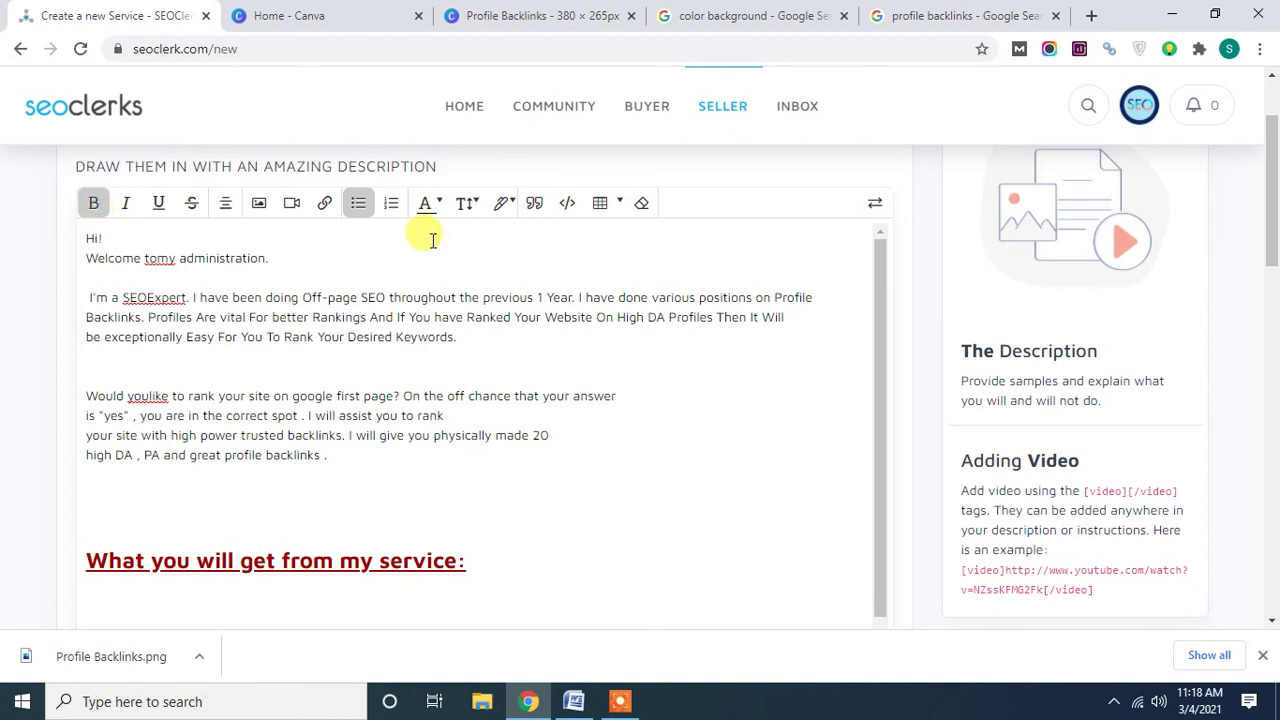
click(467, 203)
click(513, 287)
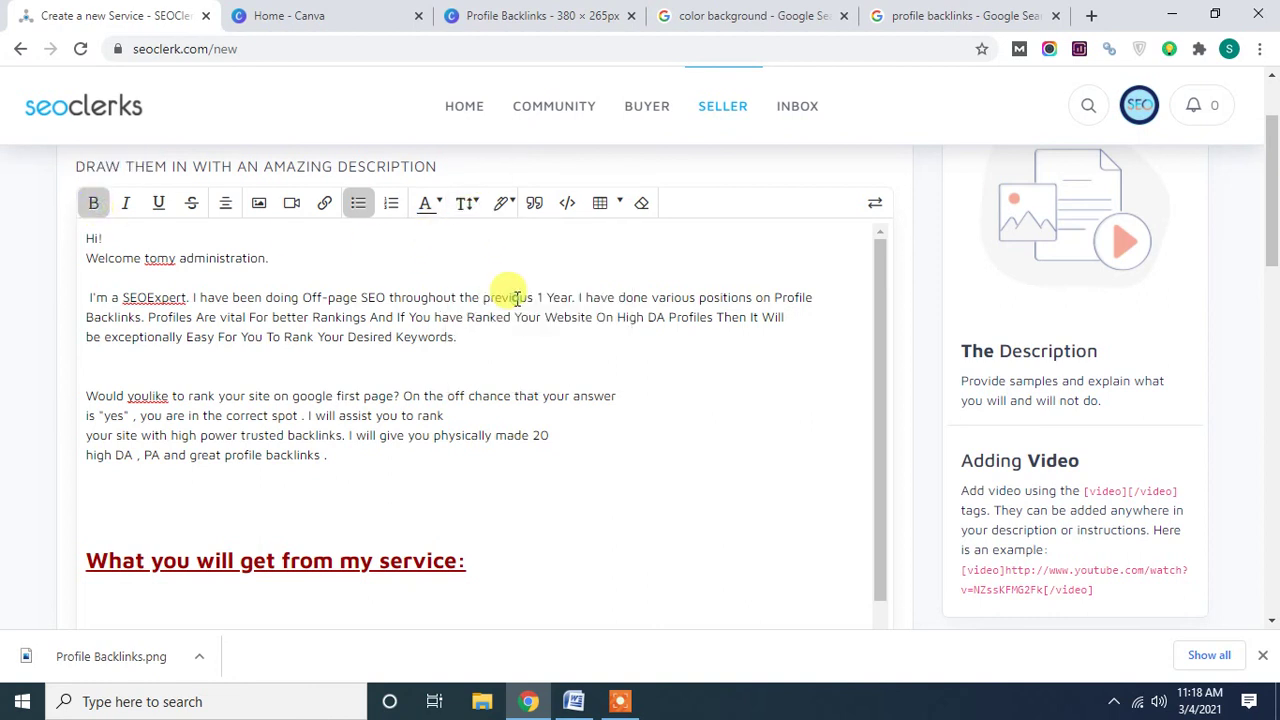
click(268, 455)
Delete the empty bullet under '100%manually work.'.
scroll(268, 455, down, 4)
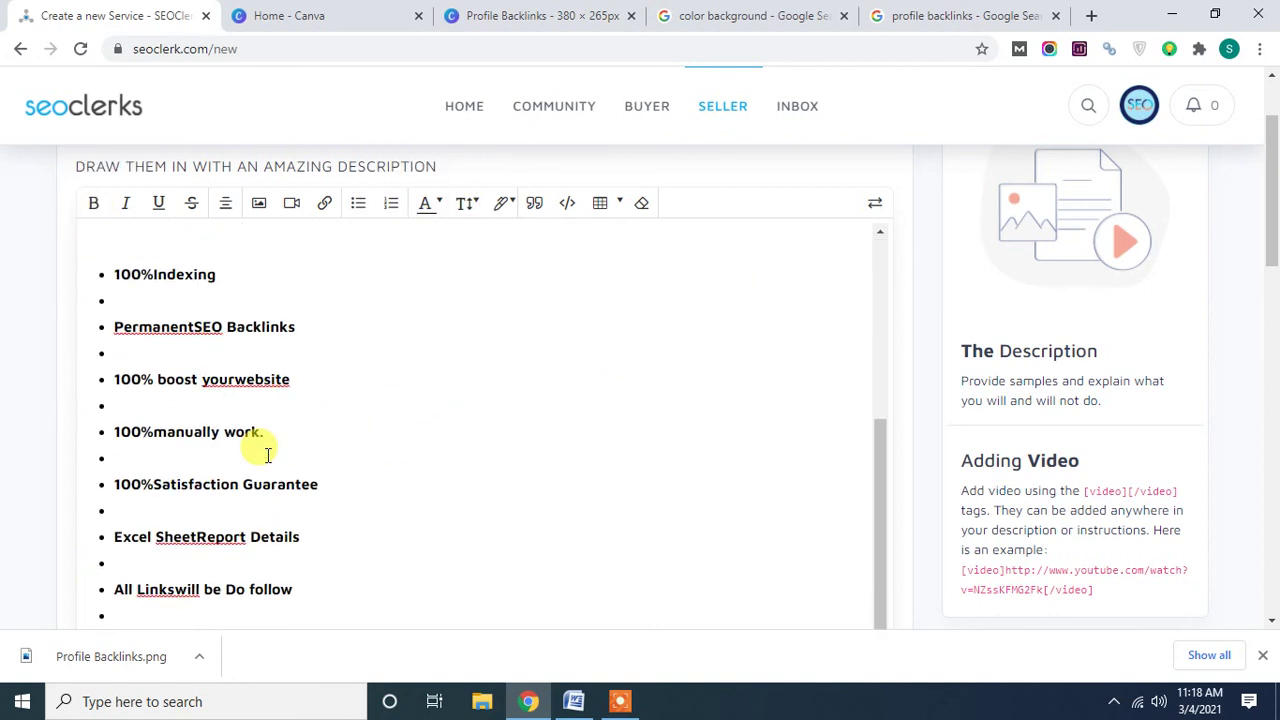
scroll(268, 455, down, 1)
click(140, 360)
key(BackSpace)
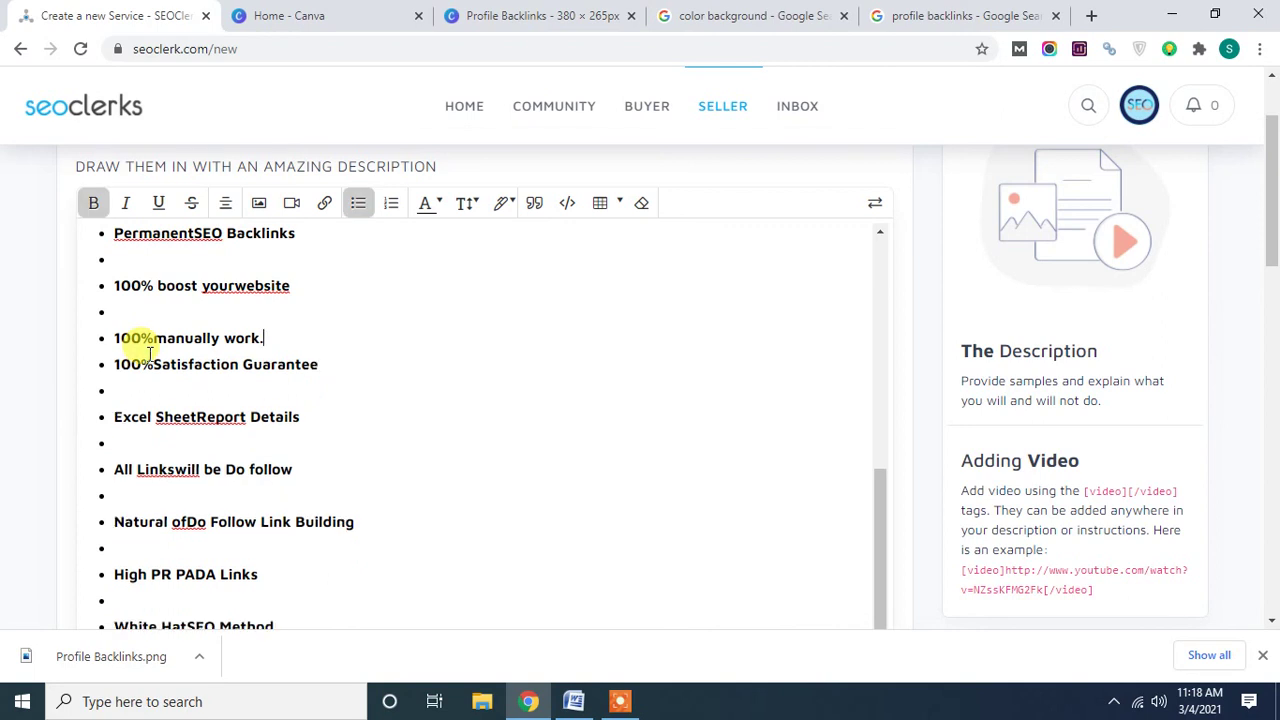
scroll(148, 350, down, 3)
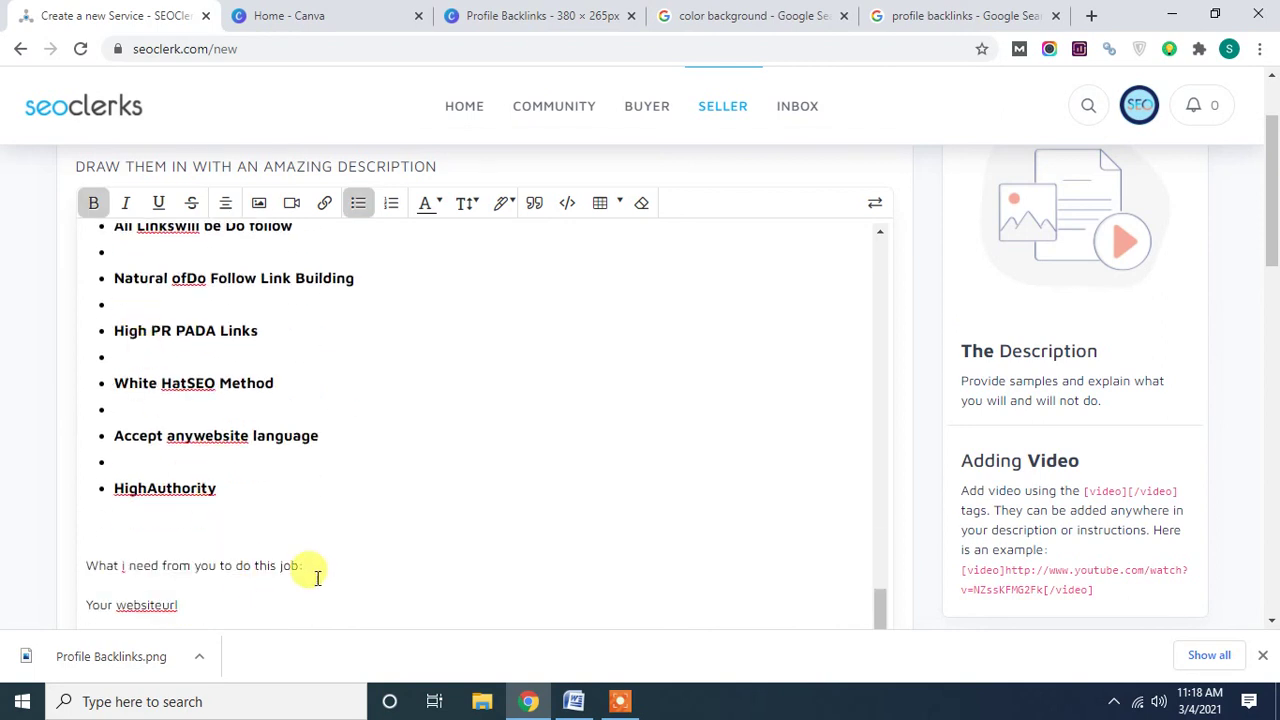
Recolour the 'What i need from you to do this job:' heading and make it very big.
drag(309, 565, 80, 562)
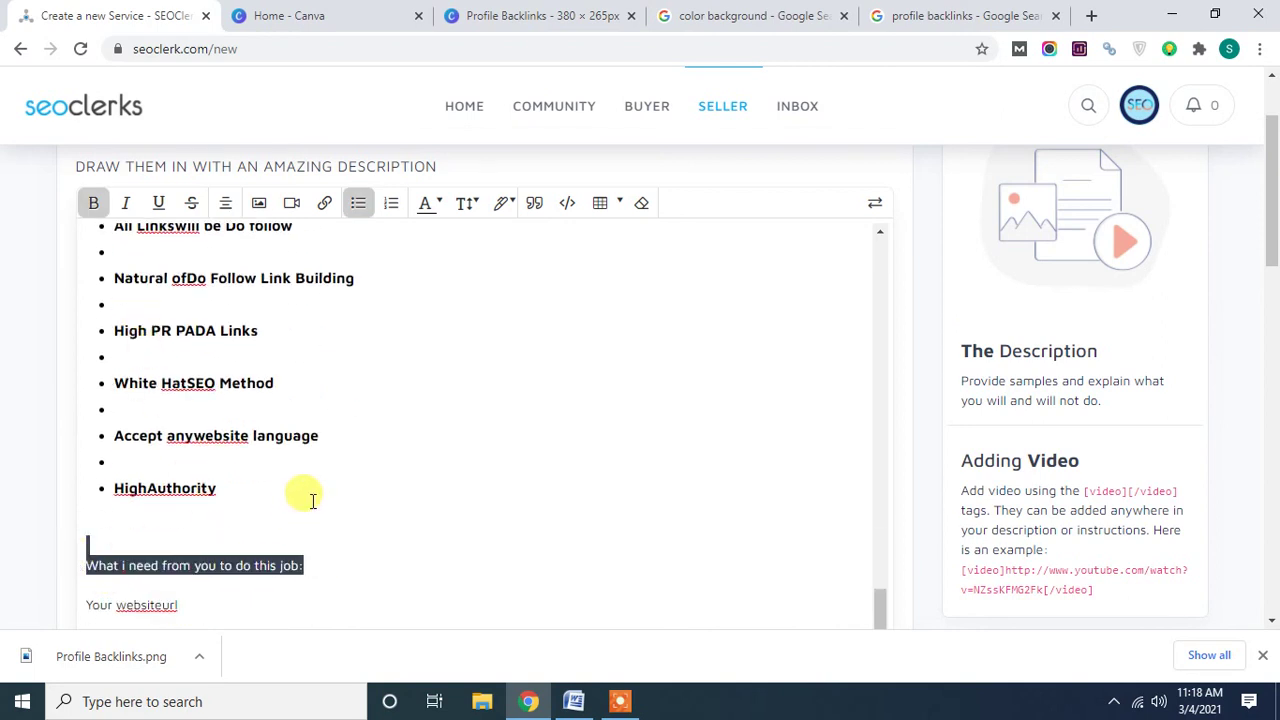
scroll(318, 497, up, 10)
scroll(318, 497, up, 1)
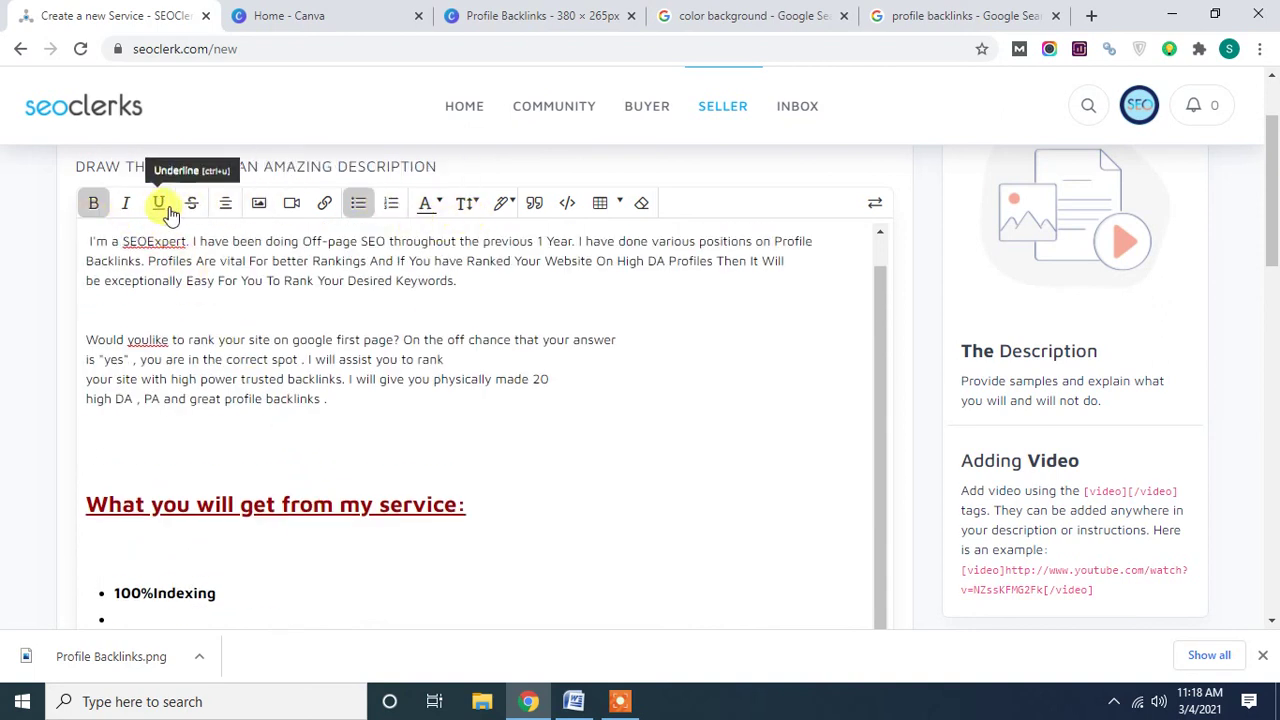
click(425, 203)
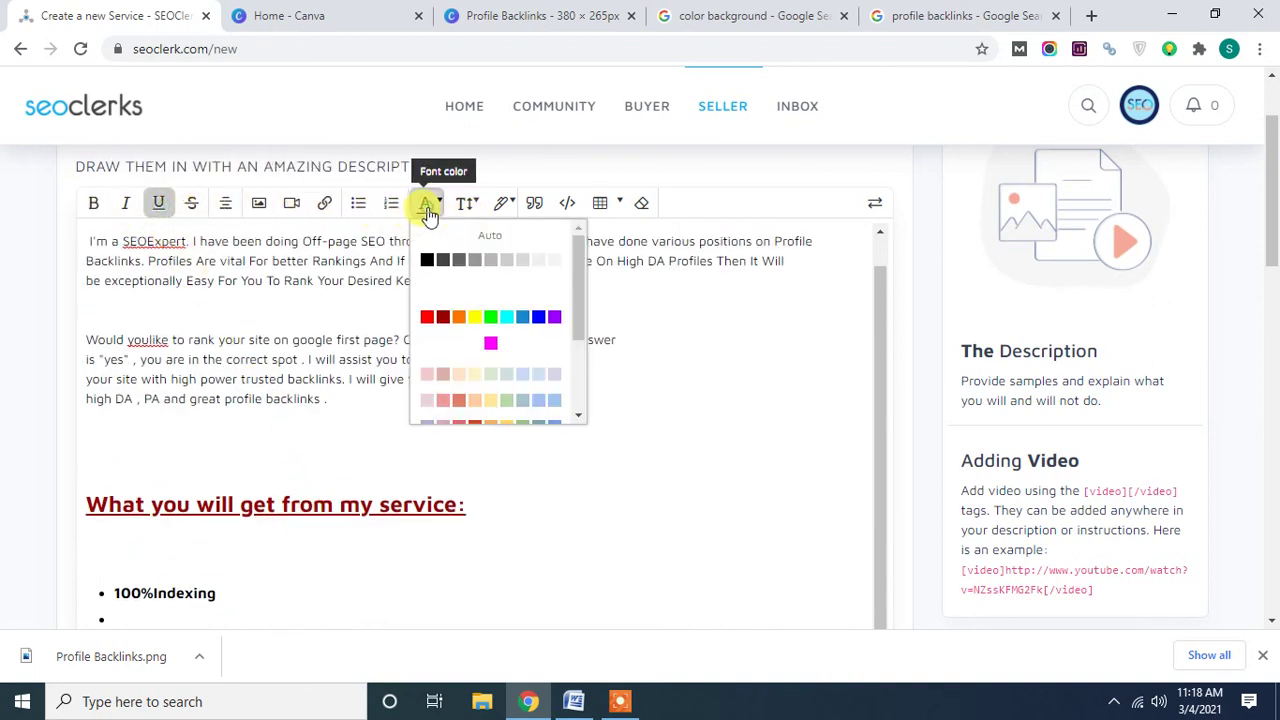
click(452, 318)
click(465, 203)
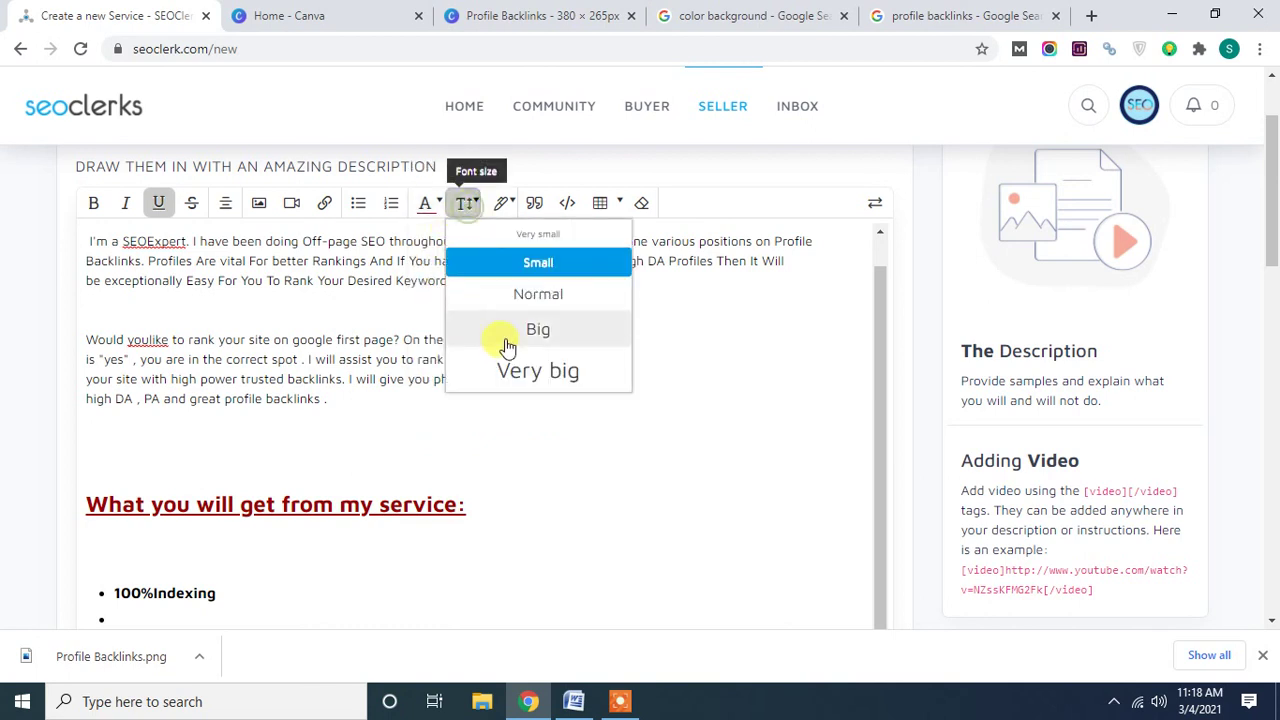
click(513, 371)
scroll(443, 402, down, 6)
click(262, 502)
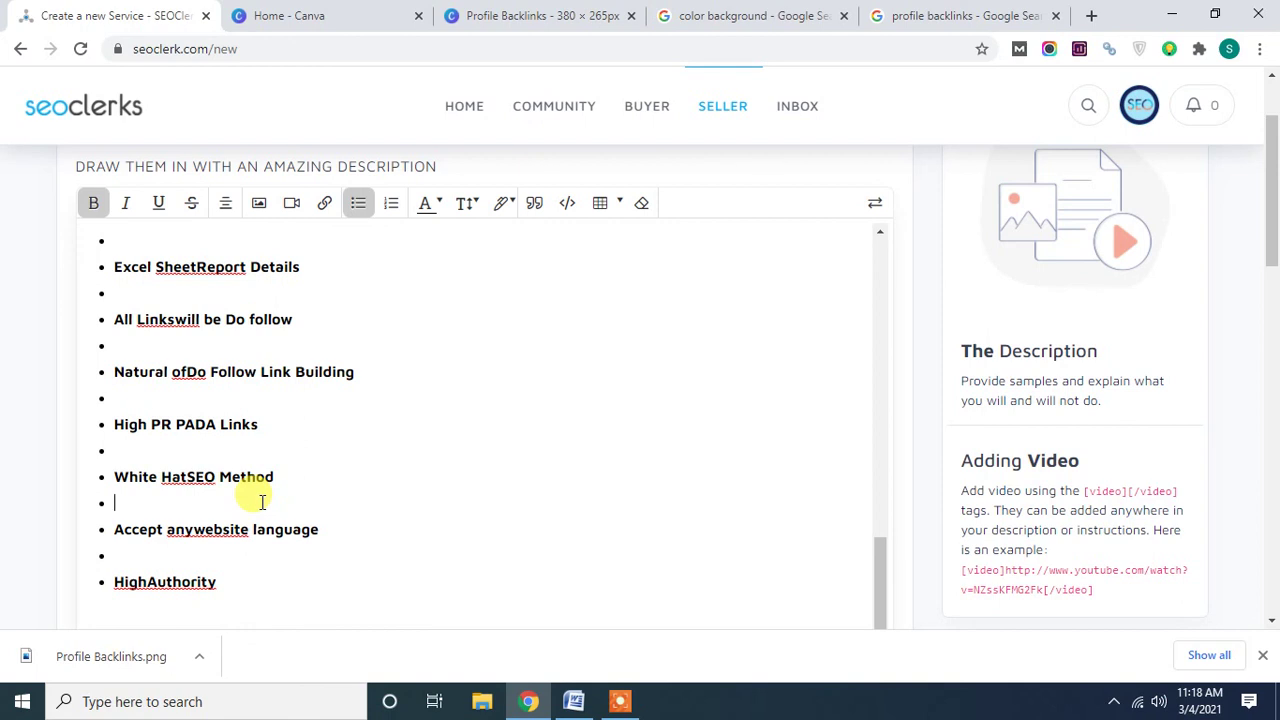
scroll(509, 451, down, 2)
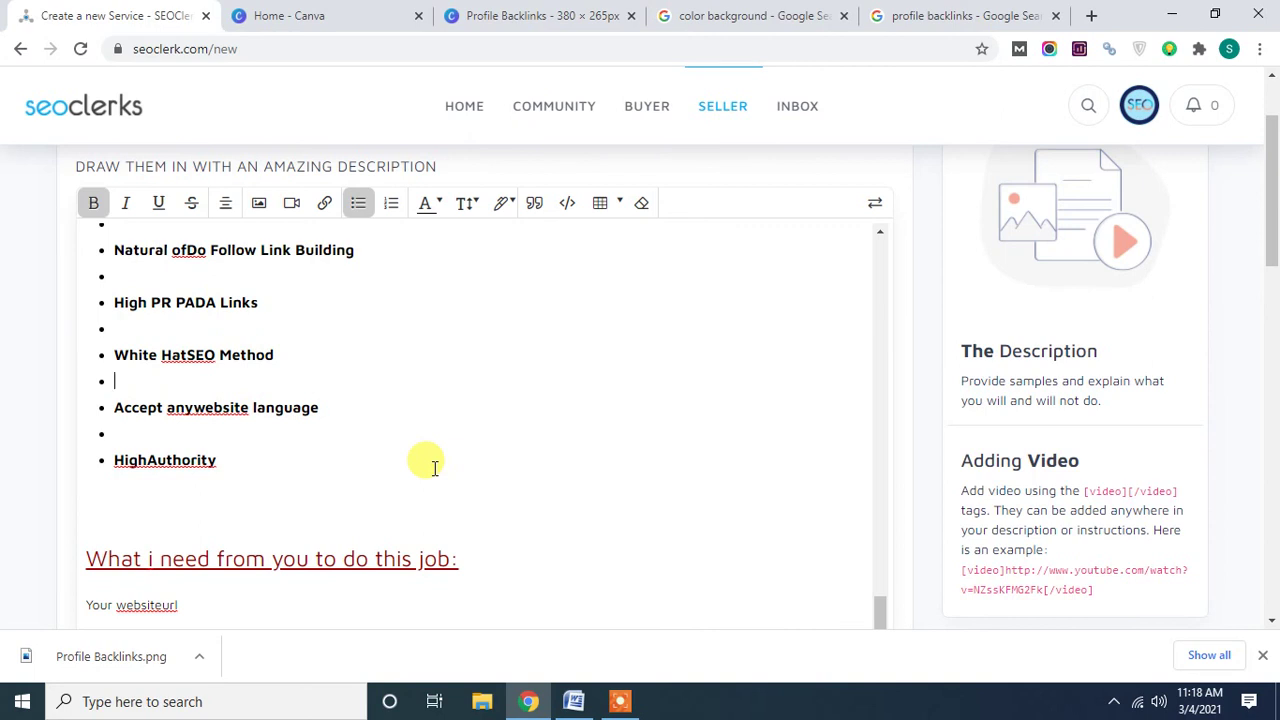
scroll(434, 468, down, 5)
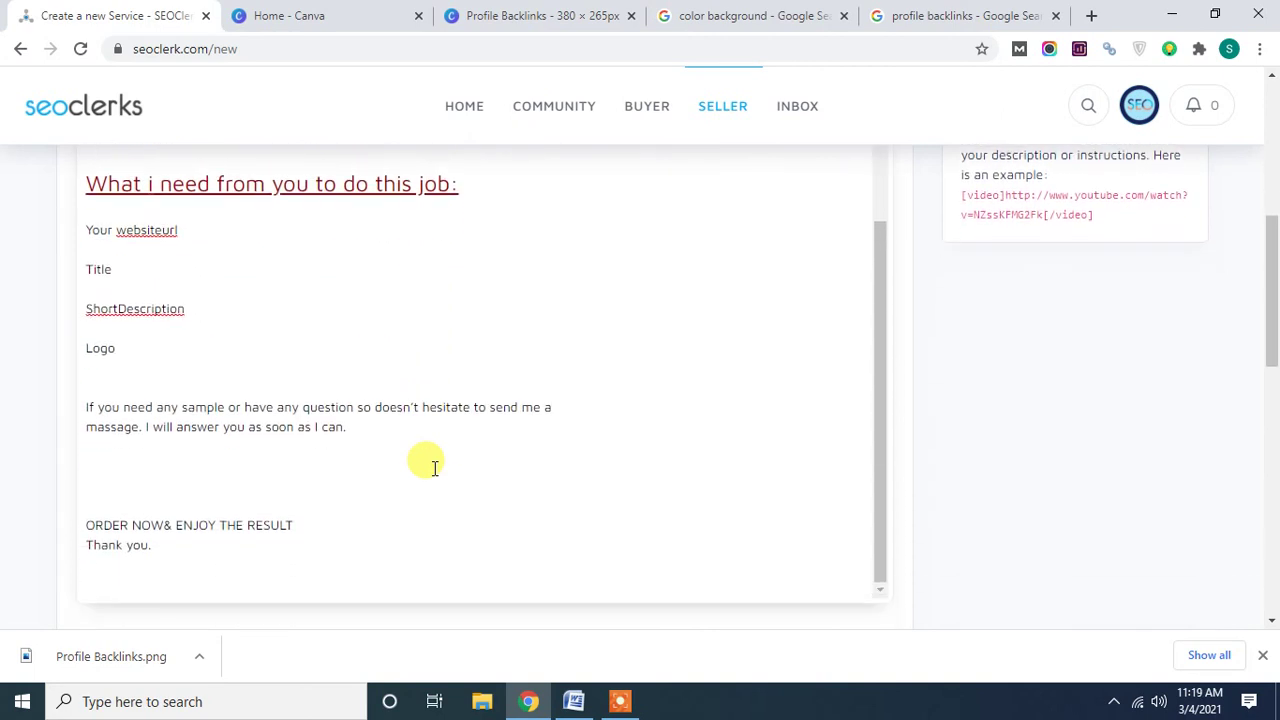
scroll(434, 468, down, 3)
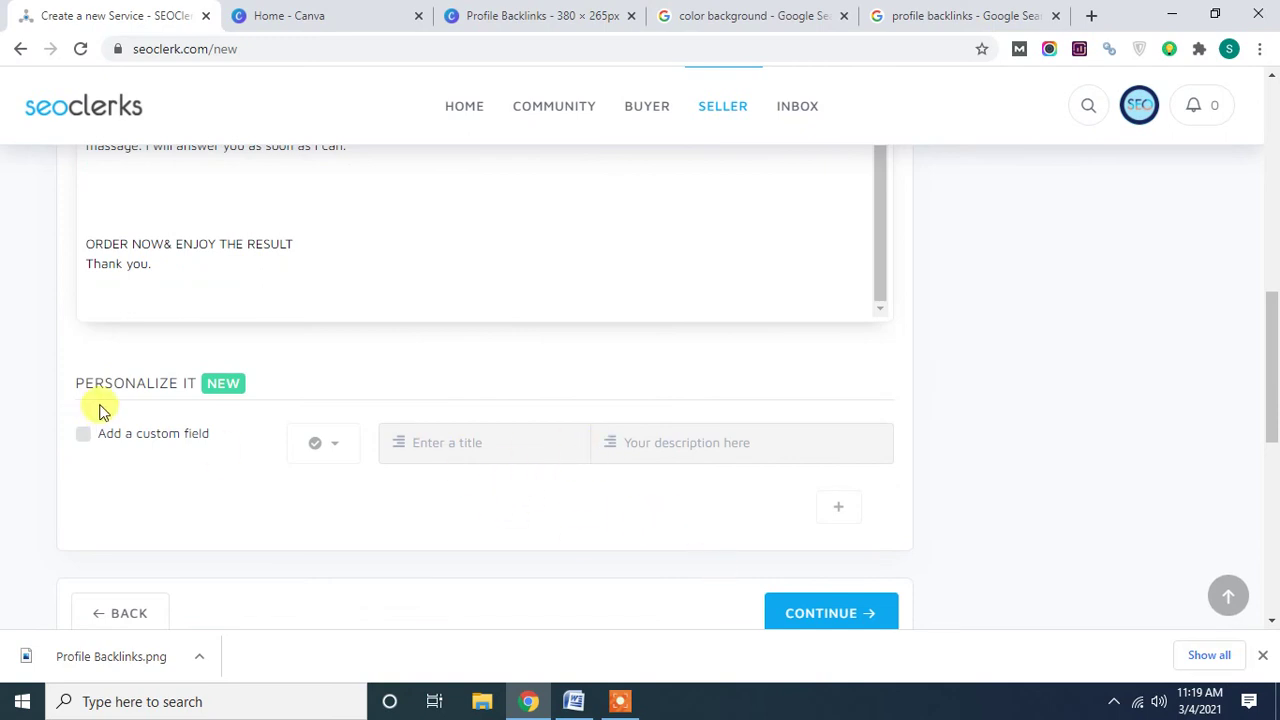
Advance the new-service form to step 4, Requirements.
scroll(490, 491, down, 1)
scroll(490, 497, down, 1)
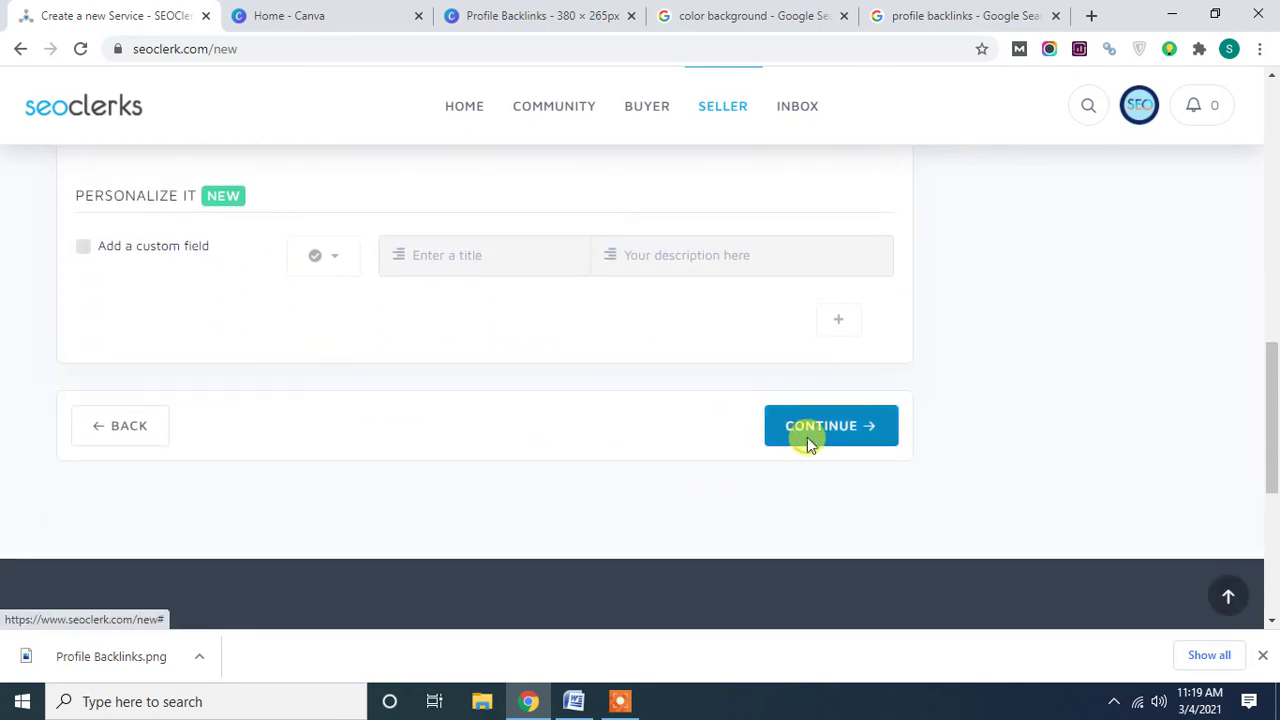
click(807, 440)
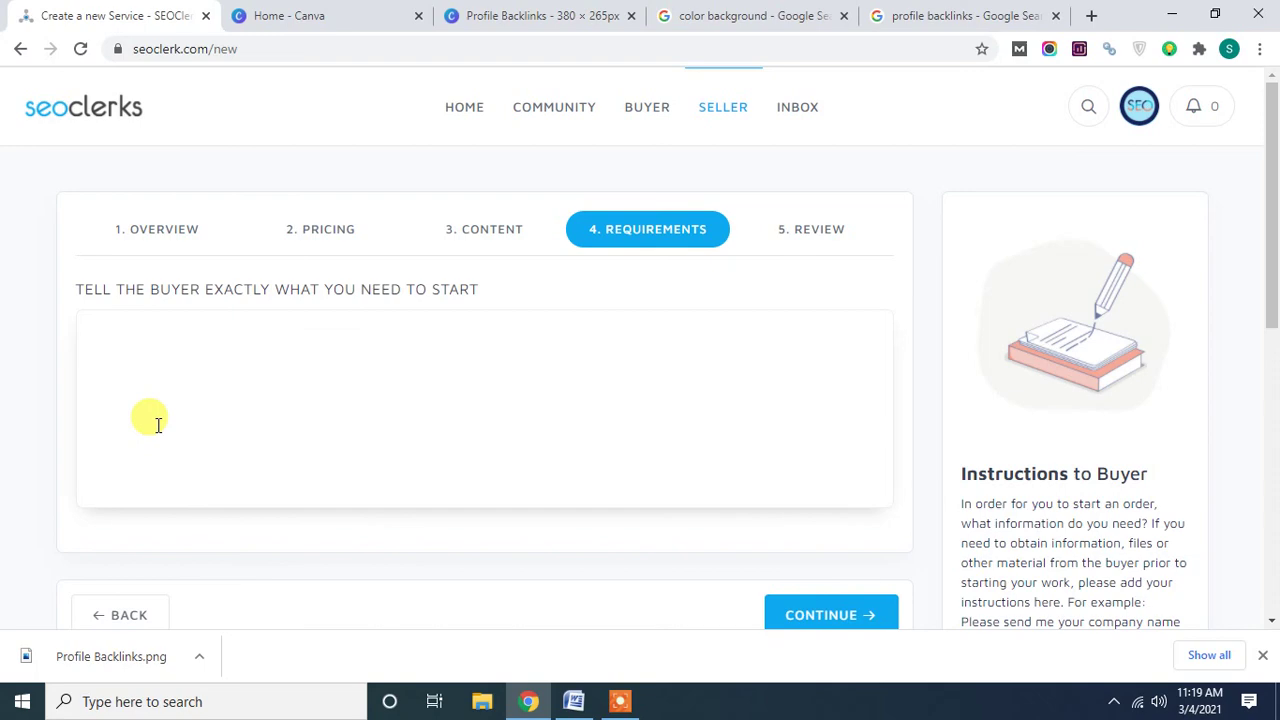
Select the requirement lines down to Logo in the Word draft, then return to the requirements box.
click(573, 701)
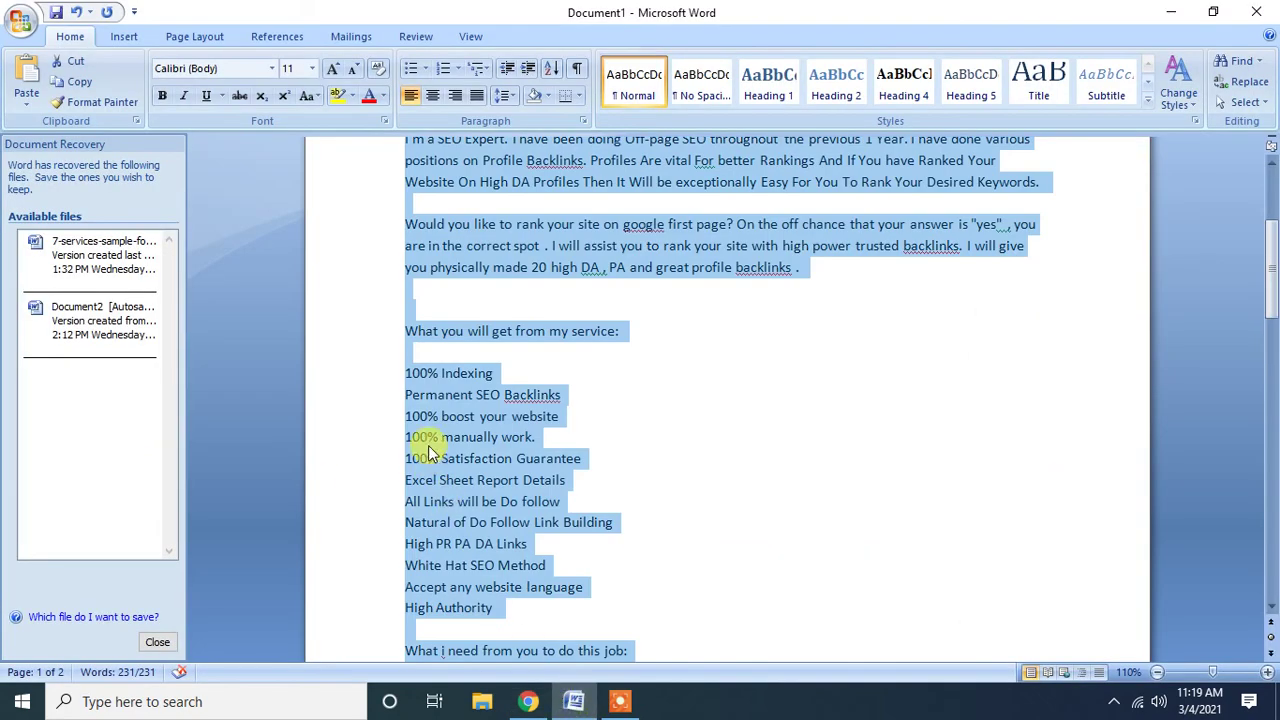
scroll(430, 452, down, 3)
click(485, 519)
drag(463, 584, 368, 500)
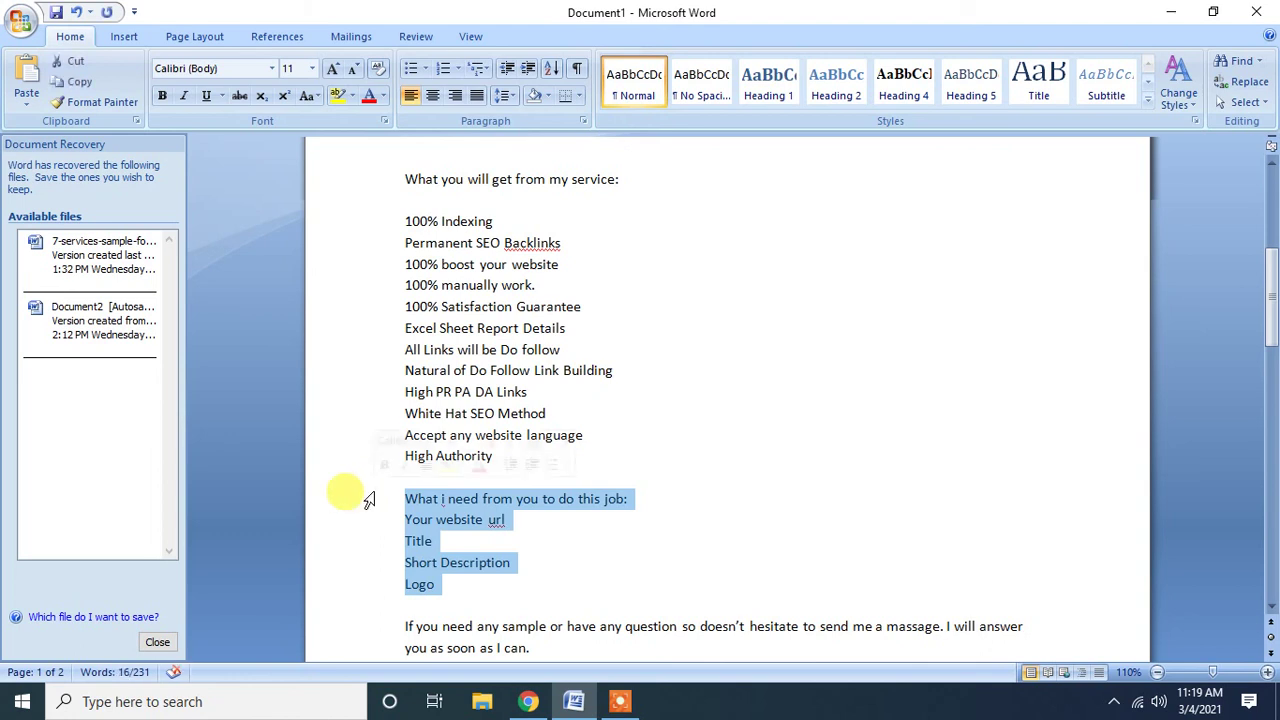
click(528, 701)
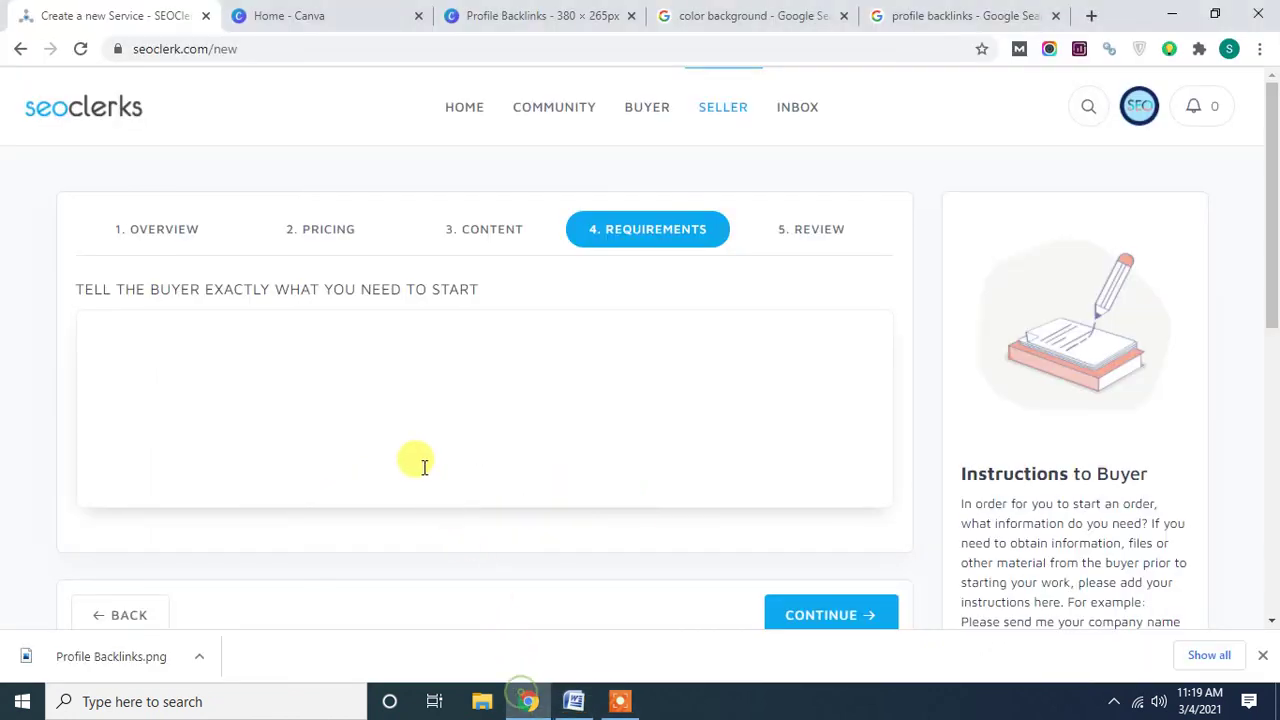
click(374, 386)
Paste the website URL, Title, Short Description and Logo requirements, bold the first line, and continue to Review.
text(What i needfrom you to do this job: Your websiteurl Title ShortDescription Logo)
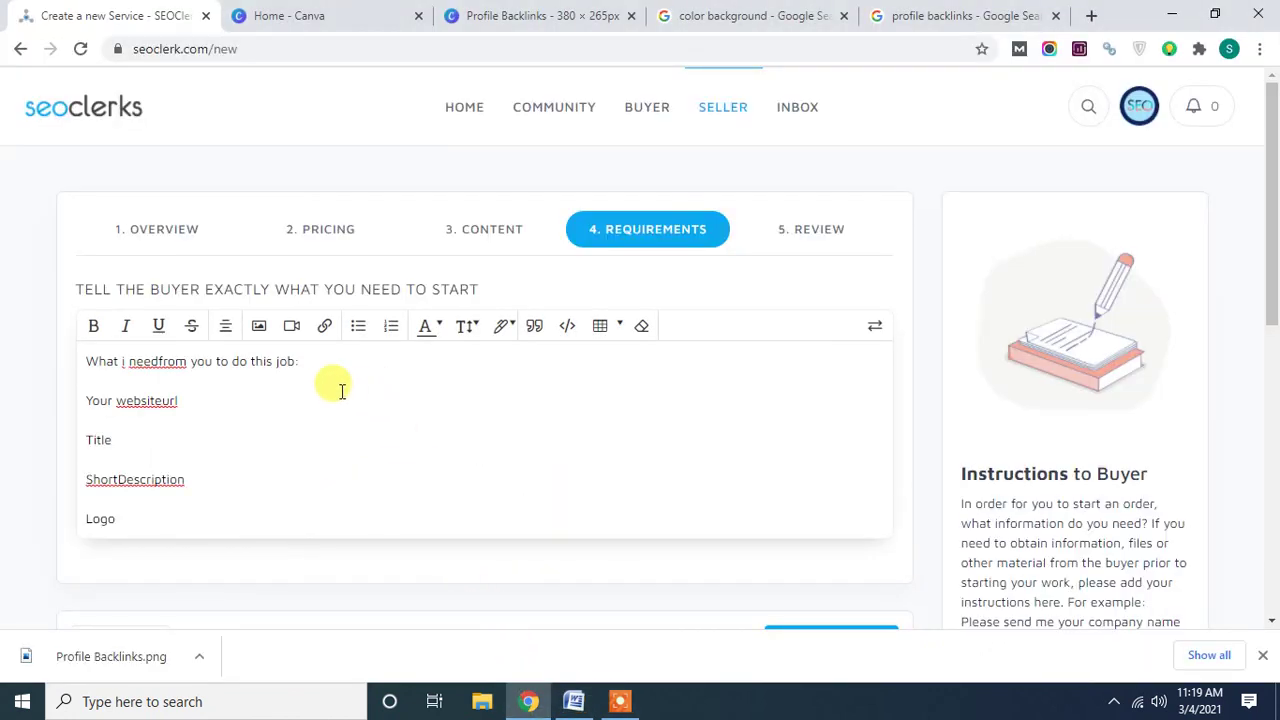
click(292, 361)
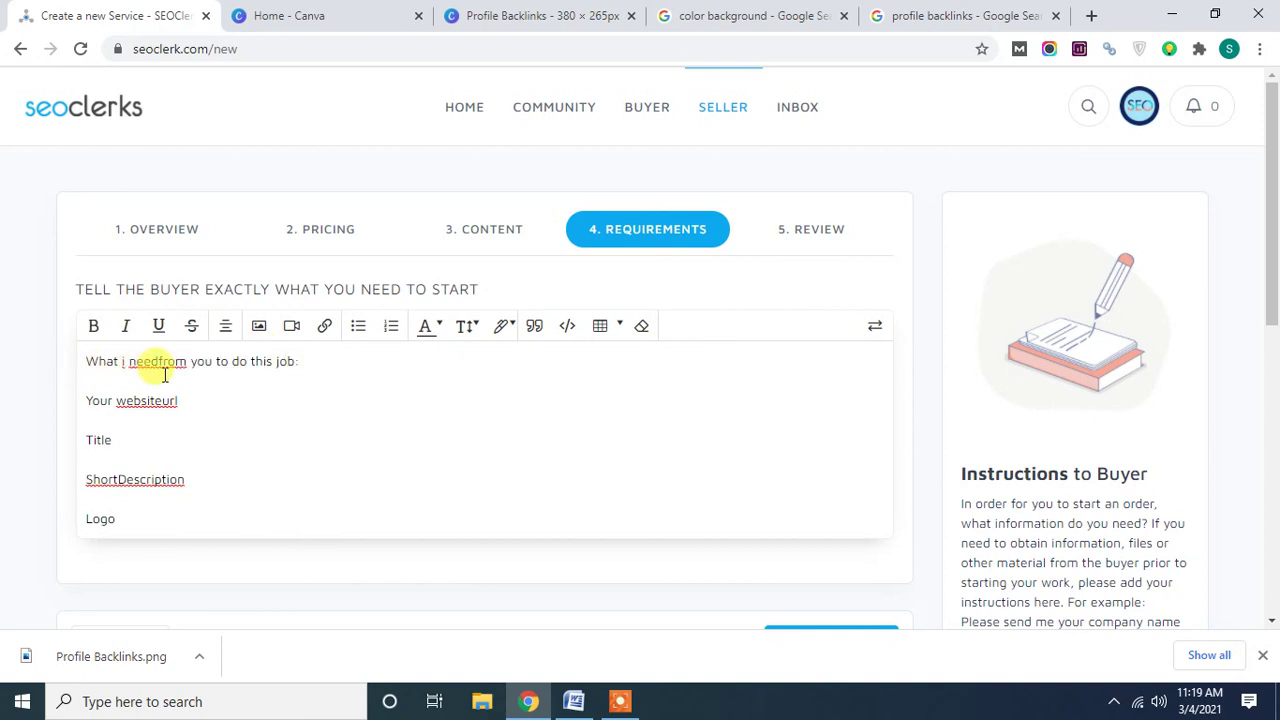
drag(345, 360, 86, 362)
click(93, 325)
click(160, 404)
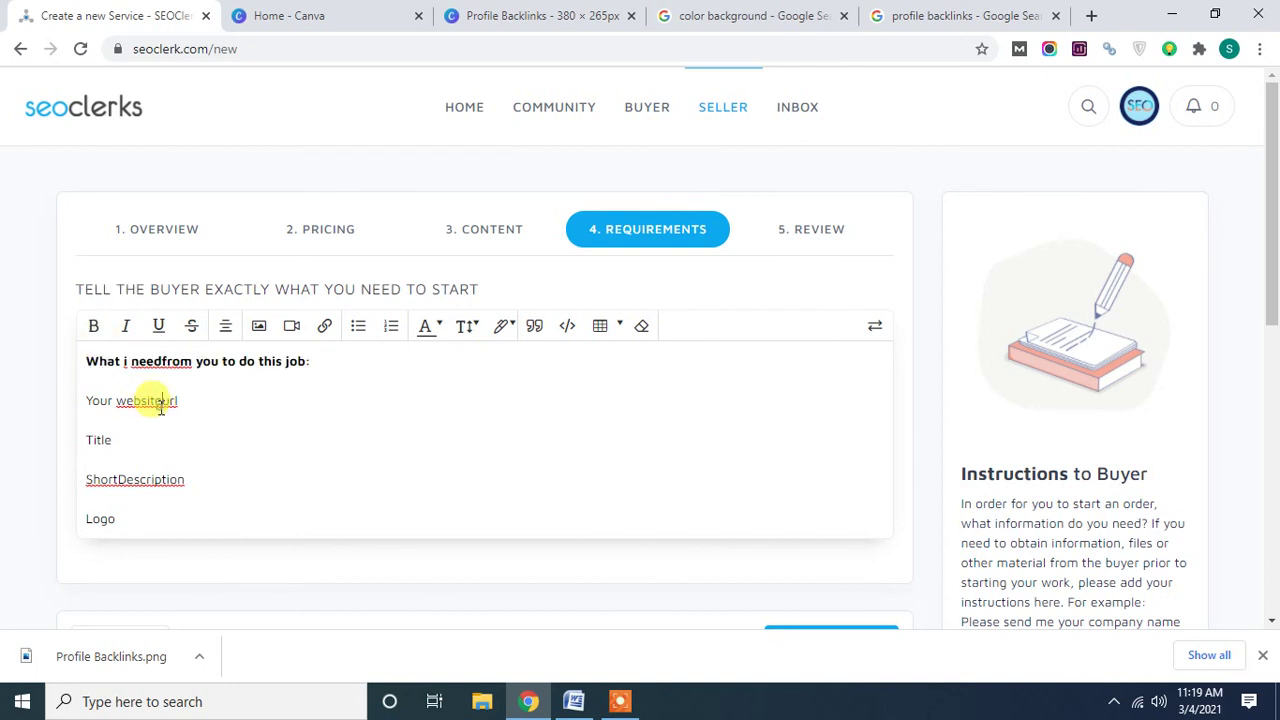
scroll(829, 366, down, 3)
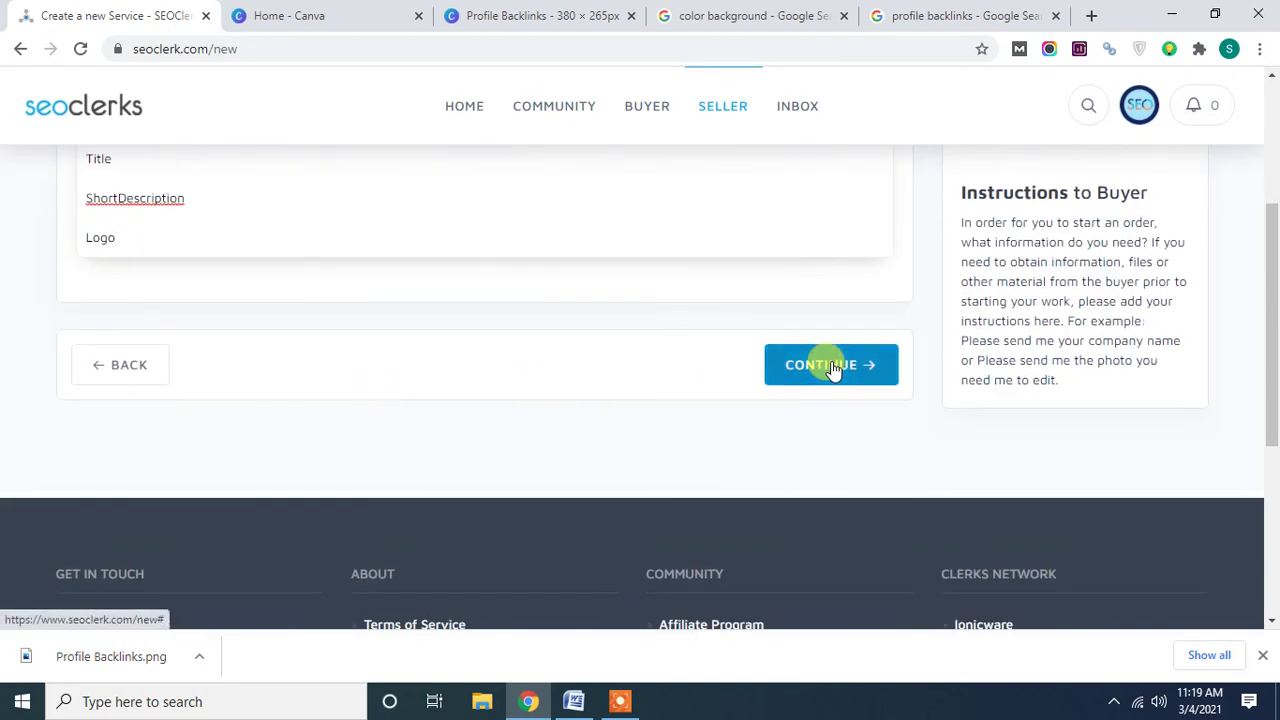
click(829, 364)
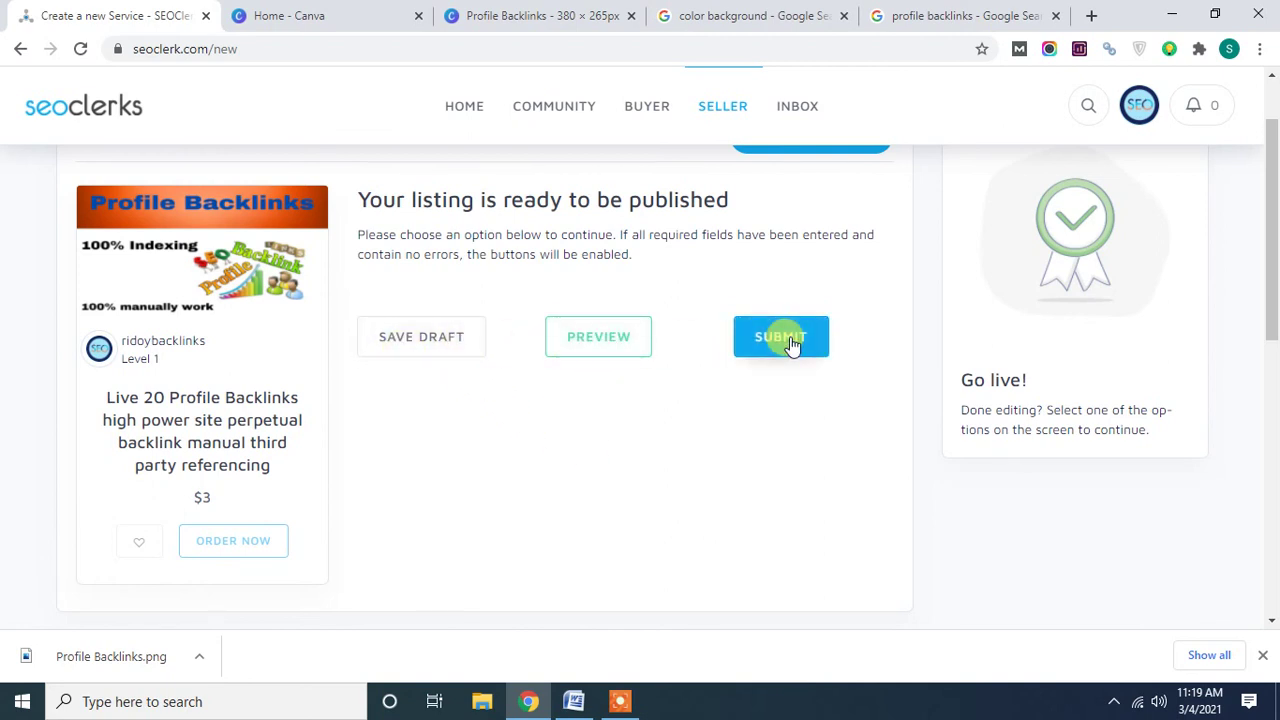
Save the service listing as a draft and open its page preview.
click(441, 351)
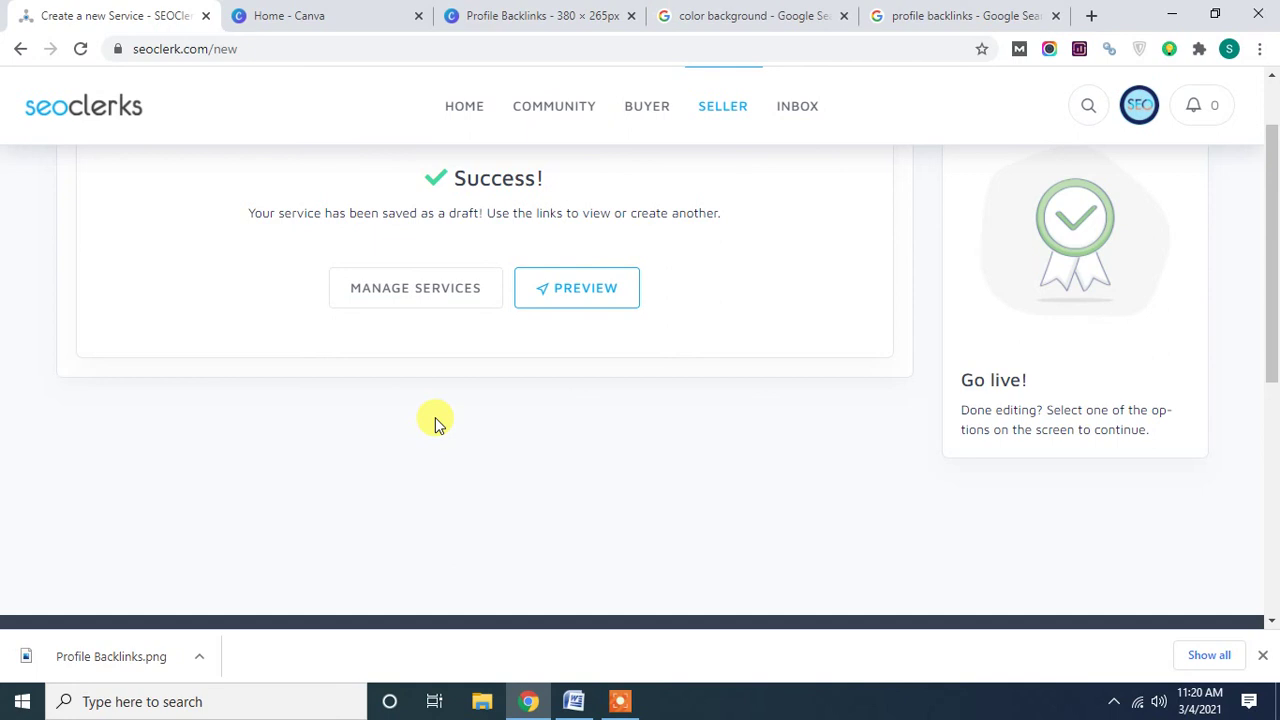
scroll(435, 424, down, 2)
scroll(435, 424, up, 3)
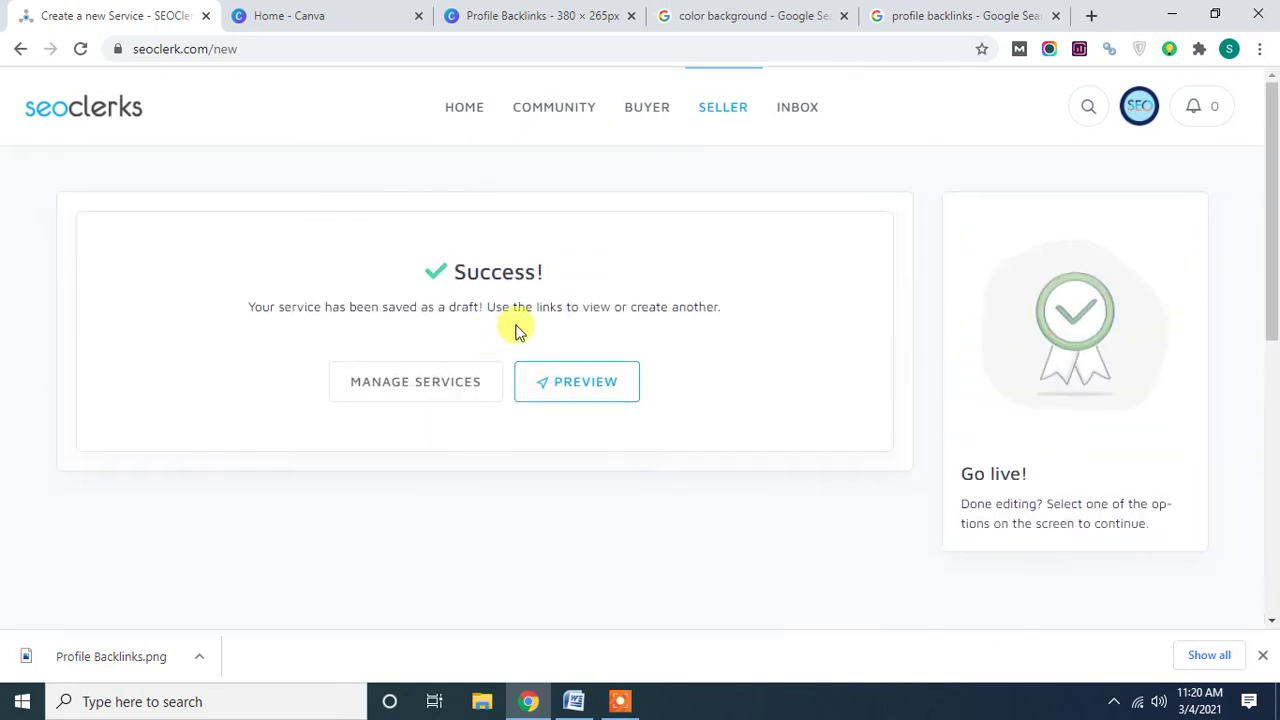
click(590, 394)
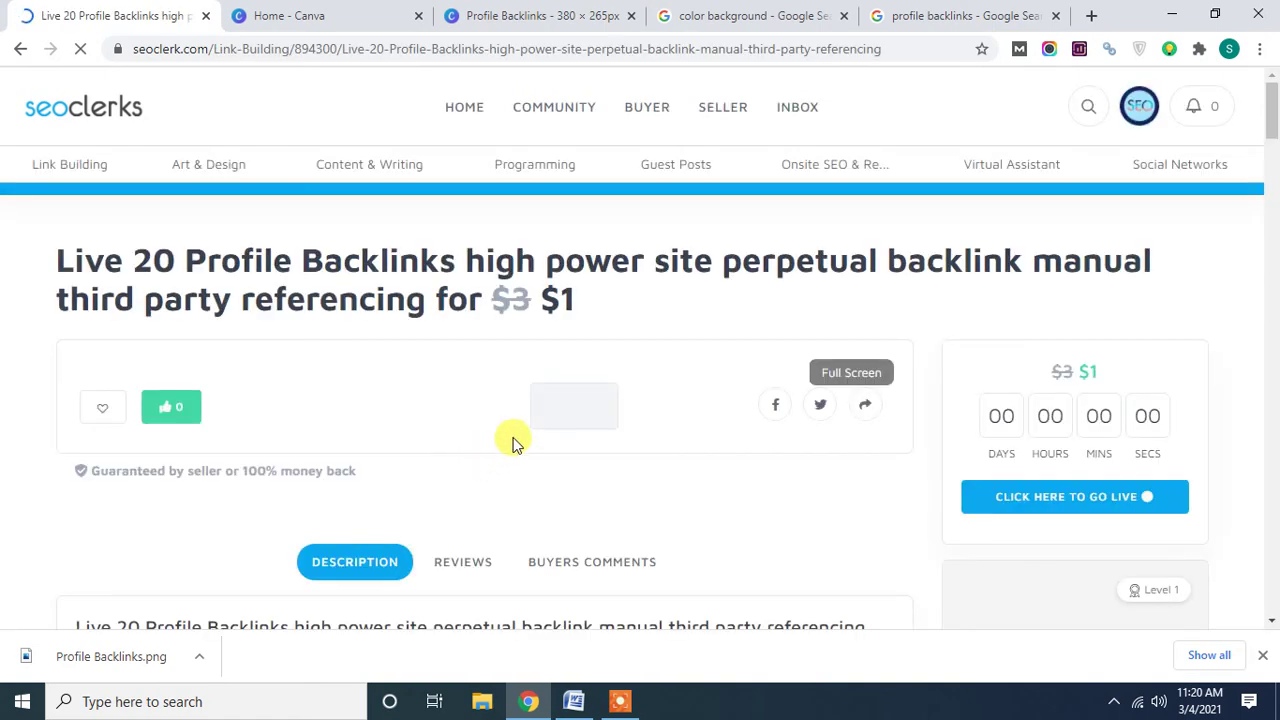
Scroll through the Live 20 Profile Backlinks preview to check the $1 price and formatted description.
scroll(520, 435, down, 1)
scroll(526, 426, down, 4)
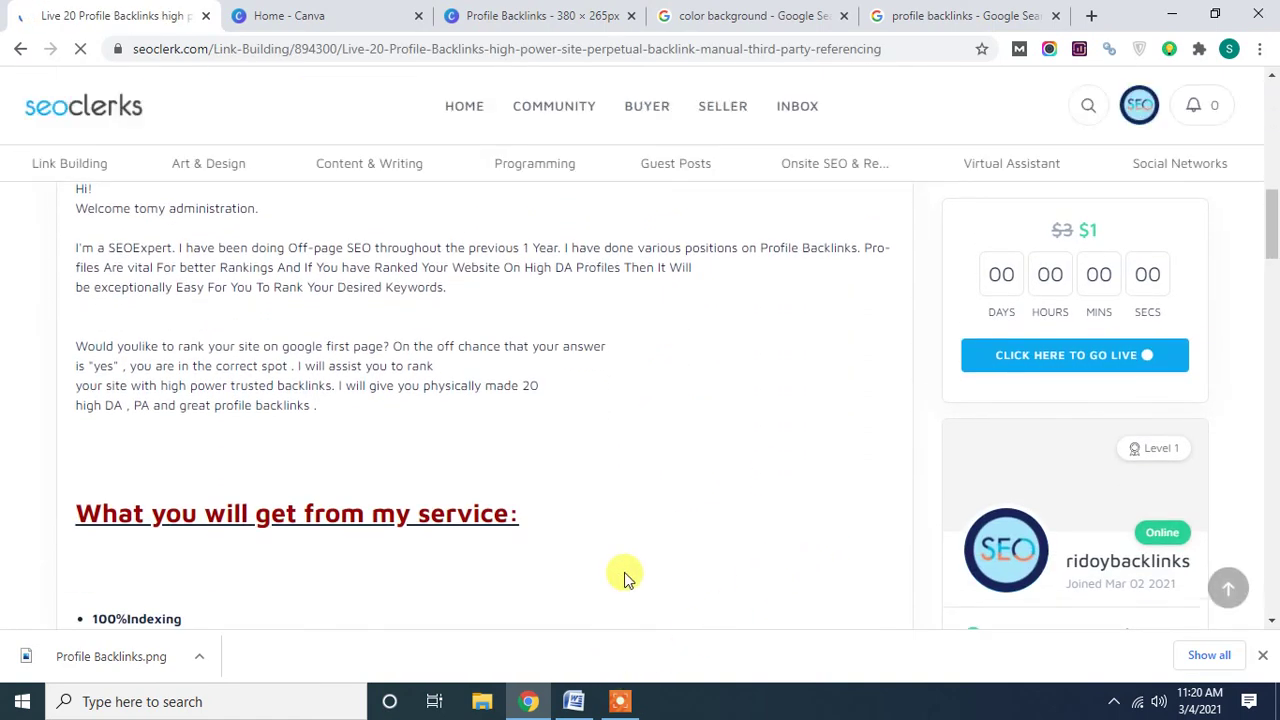
scroll(728, 467, up, 4)
scroll(728, 467, down, 2)
scroll(727, 467, down, 1)
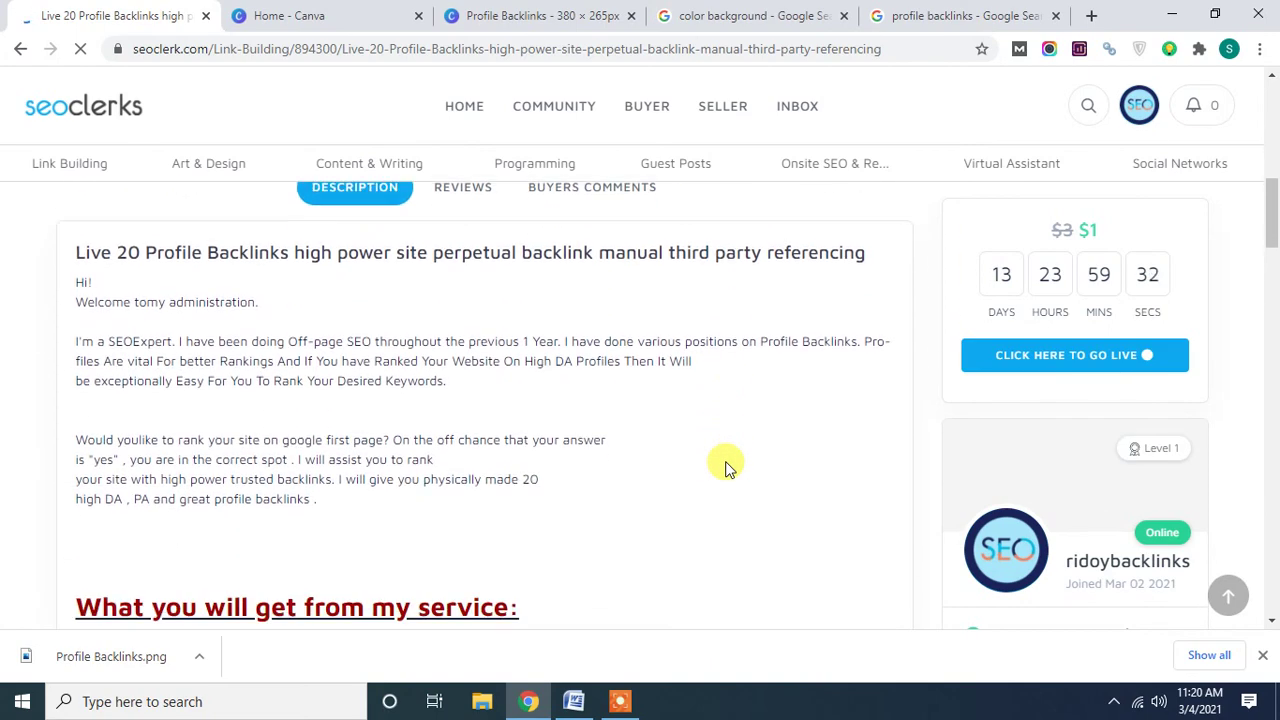
scroll(727, 467, down, 4)
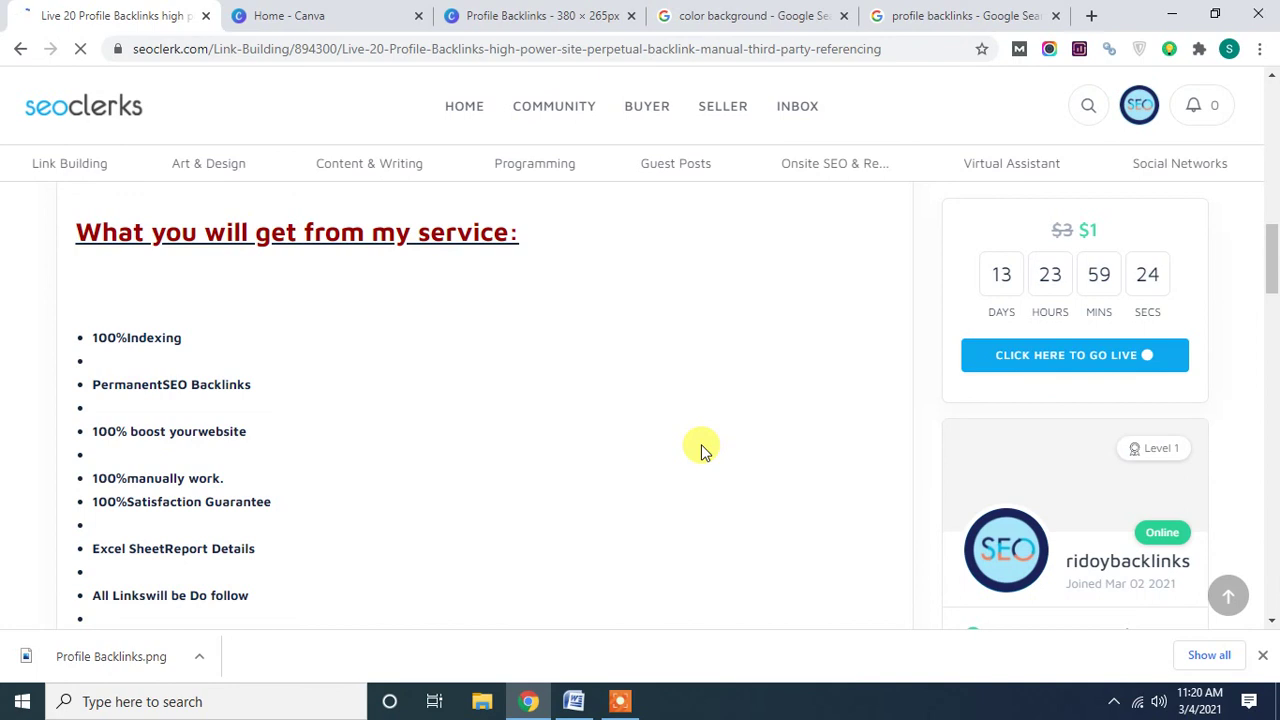
scroll(700, 450, up, 8)
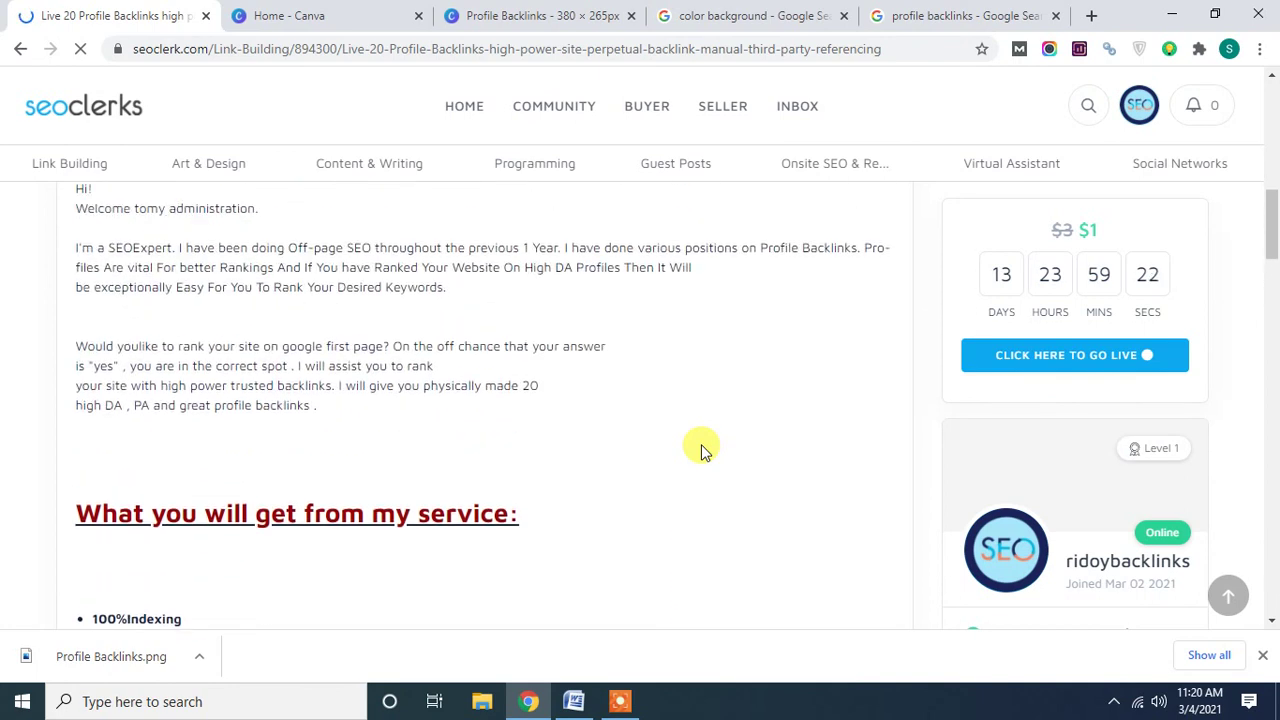